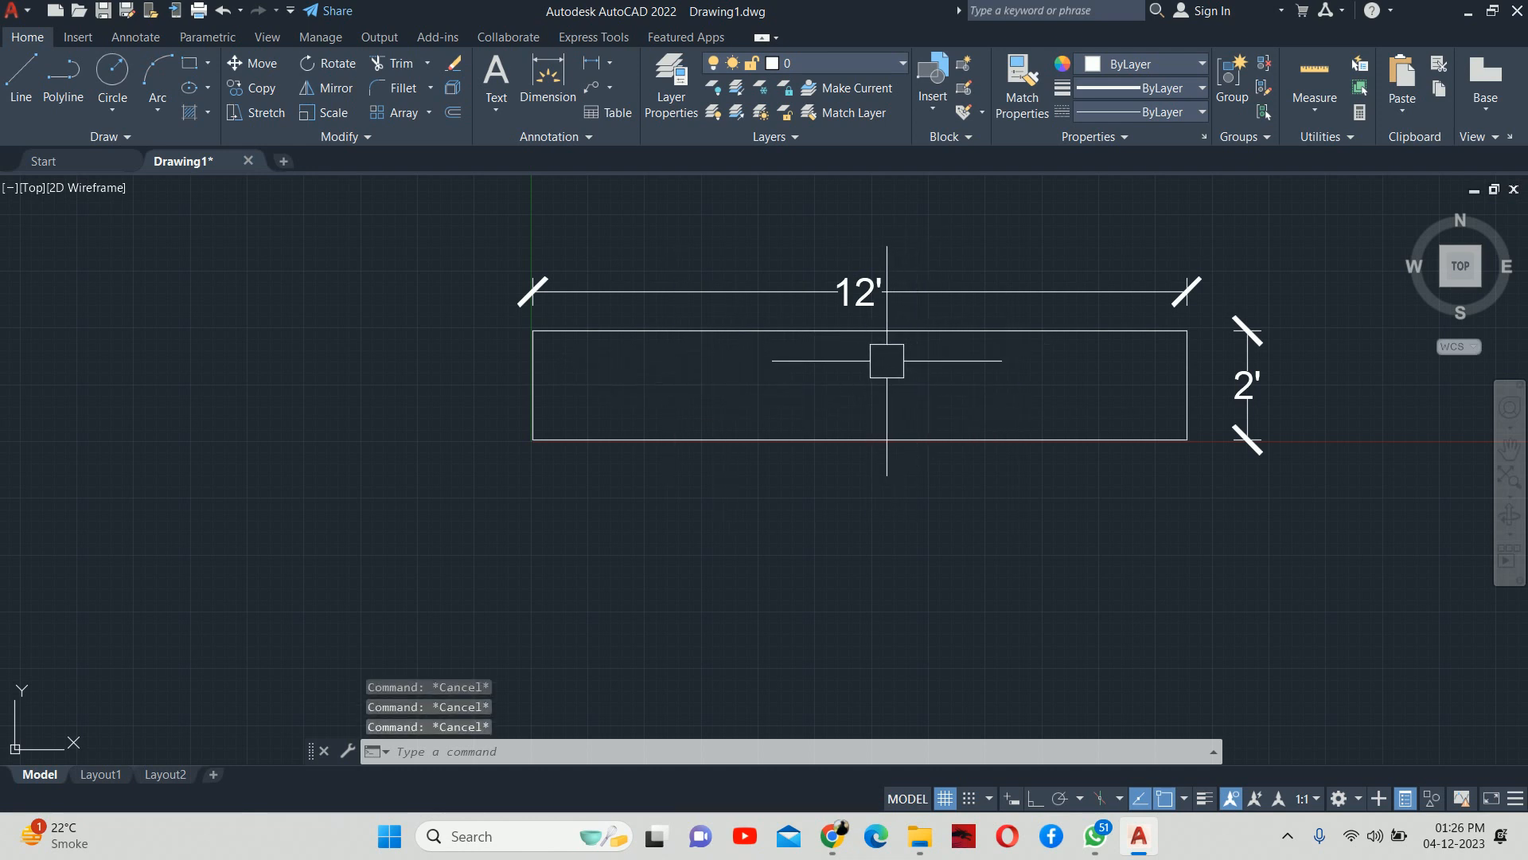
Step: Offset the 12' by 2' rectangle 0.75" inward
key(Return)
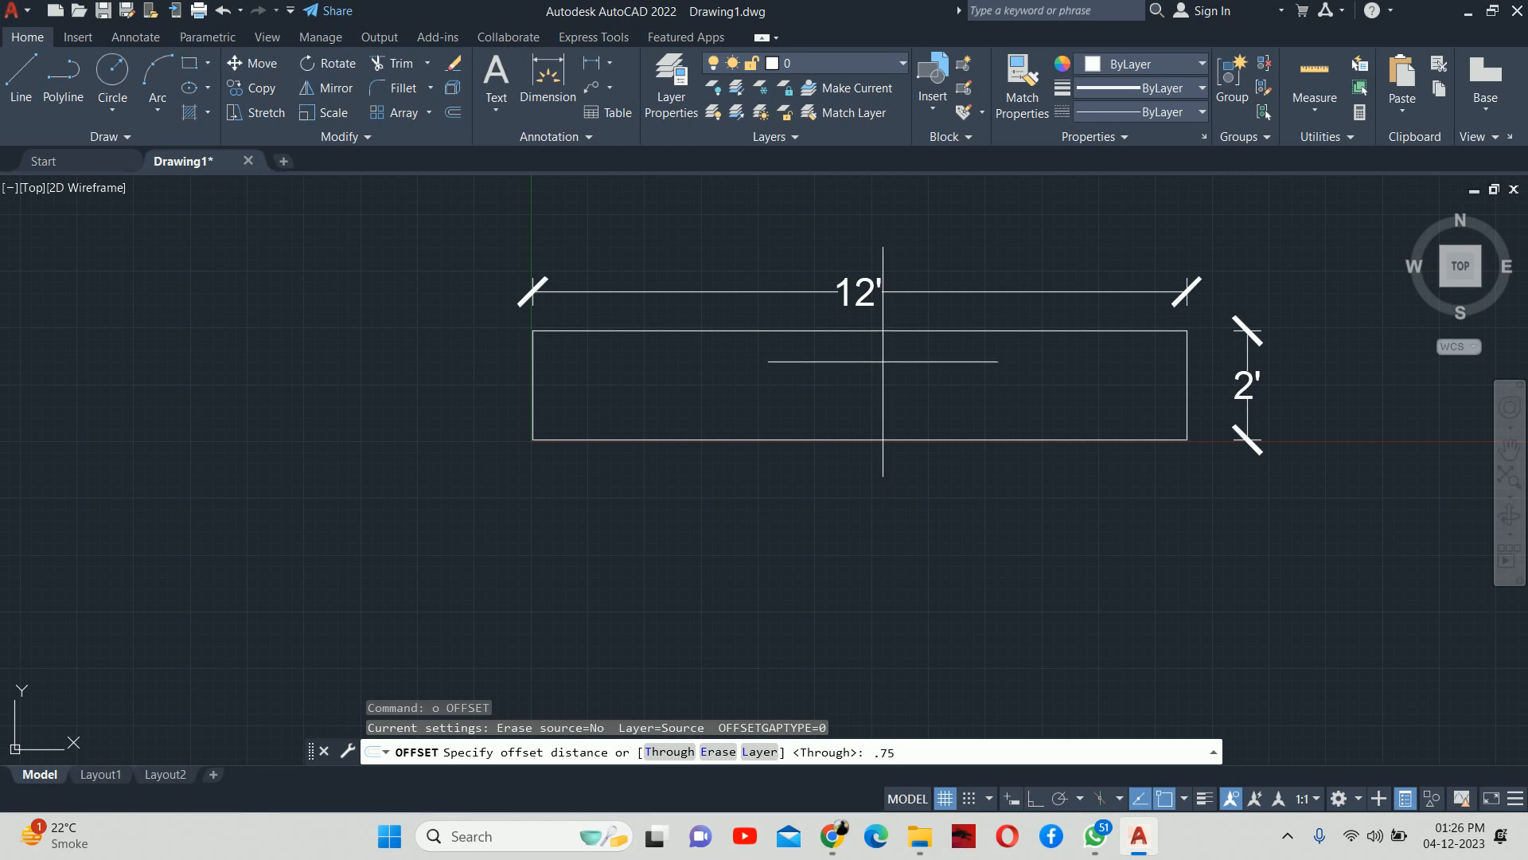
text(.75)
key(Return)
click(862, 331)
click(828, 378)
key(Return)
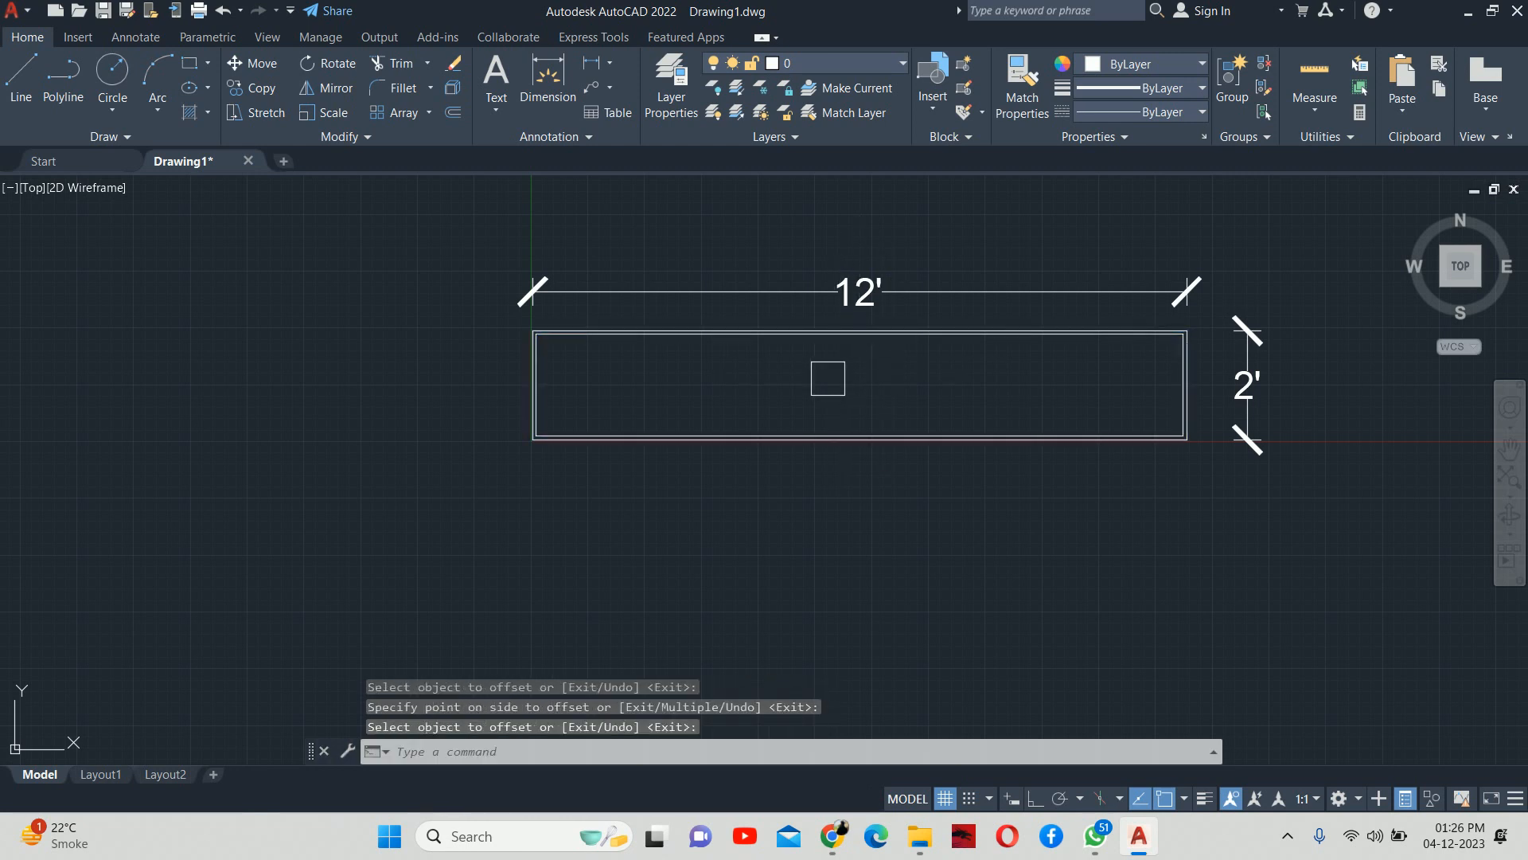
key(Escape)
key(Escape)
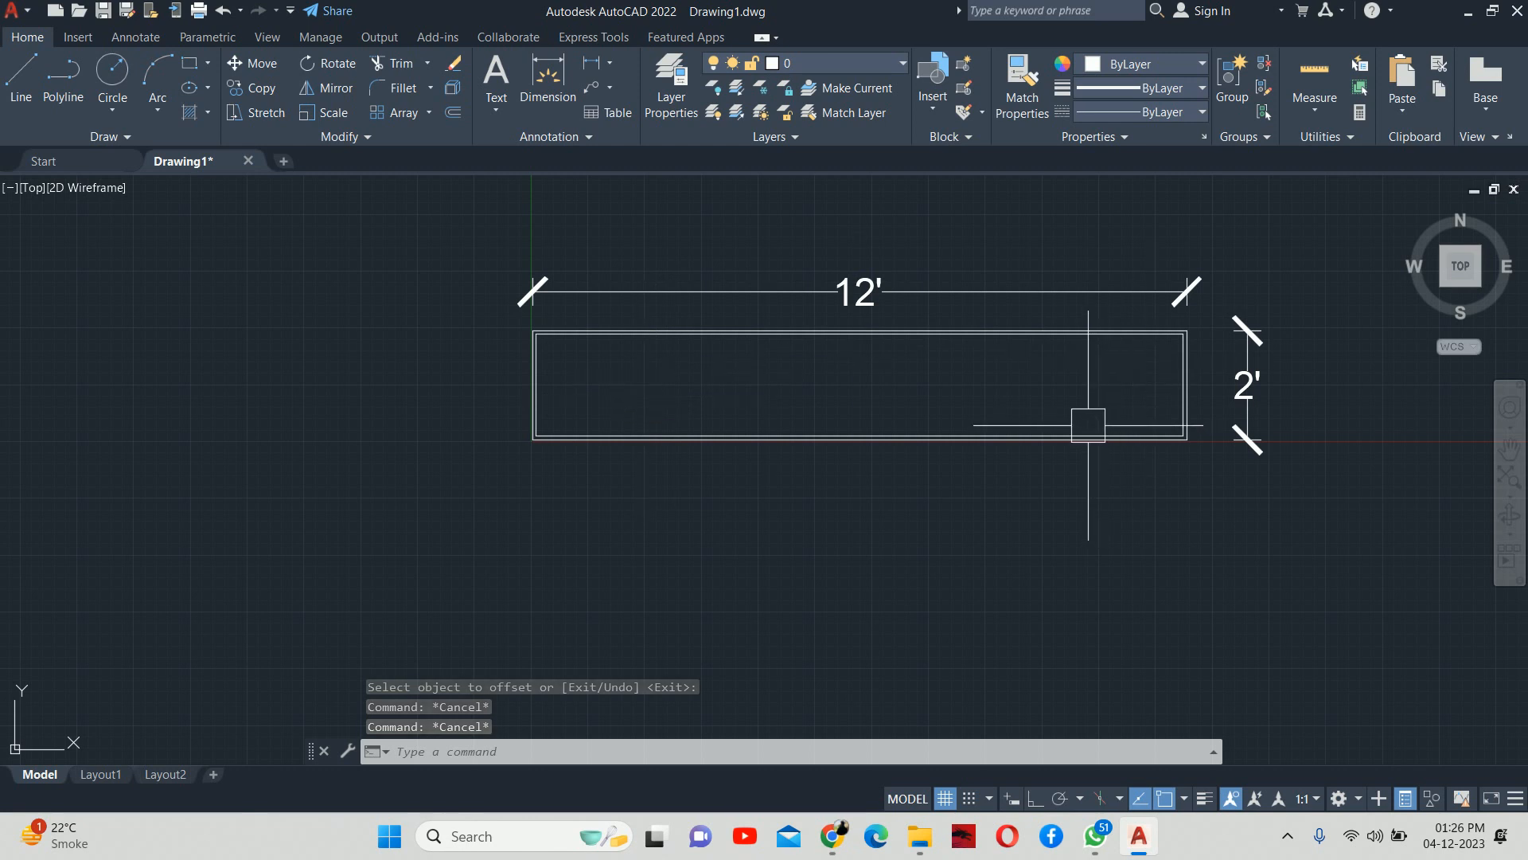
key(Escape)
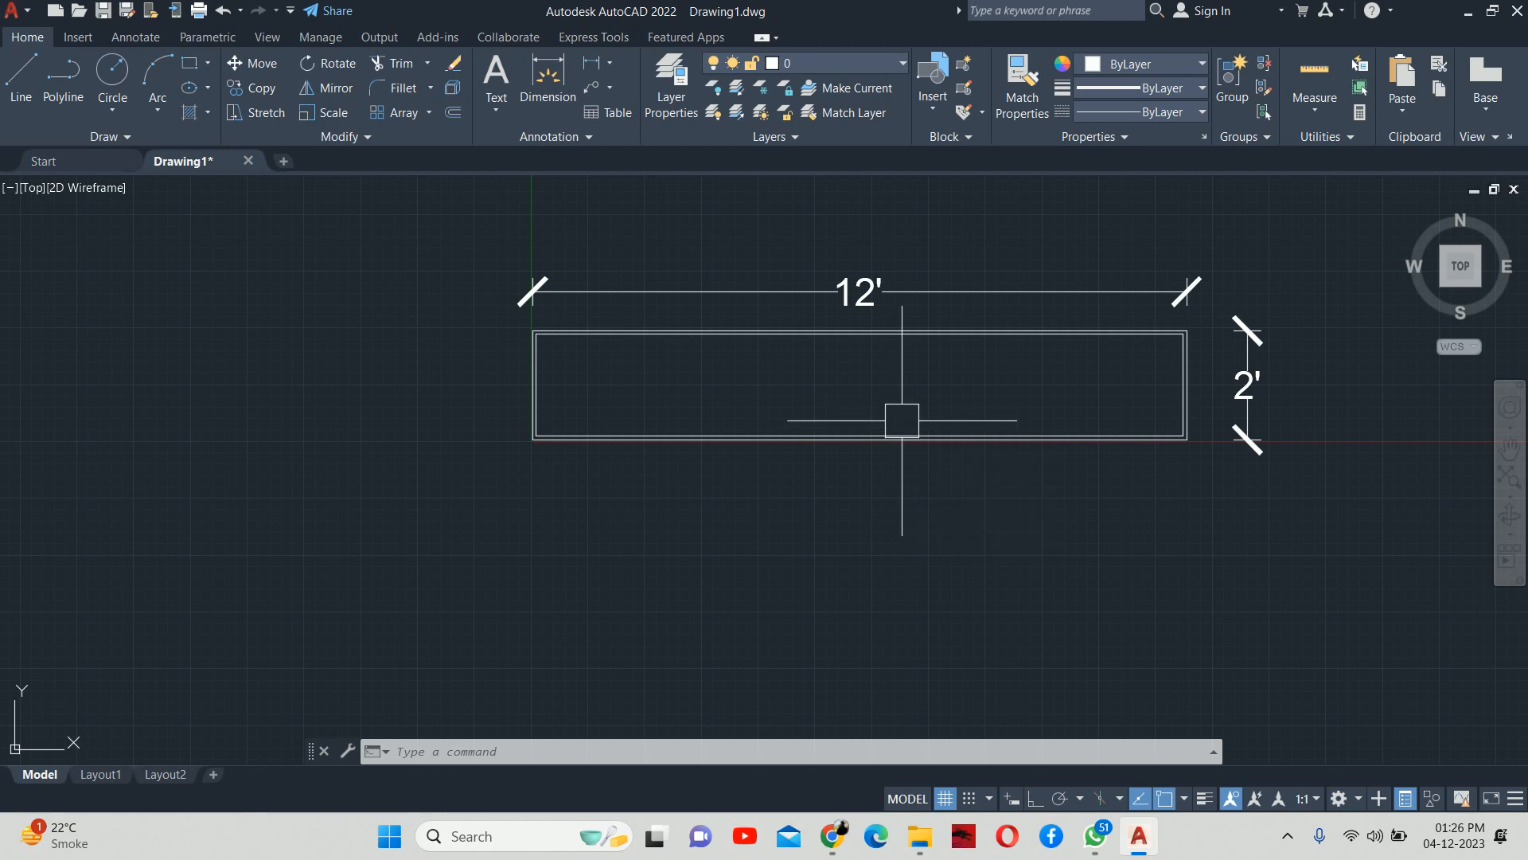
Step: Explode the inner offset rectangle into separate lines
key(Escape)
key(Escape)
key(Escape)
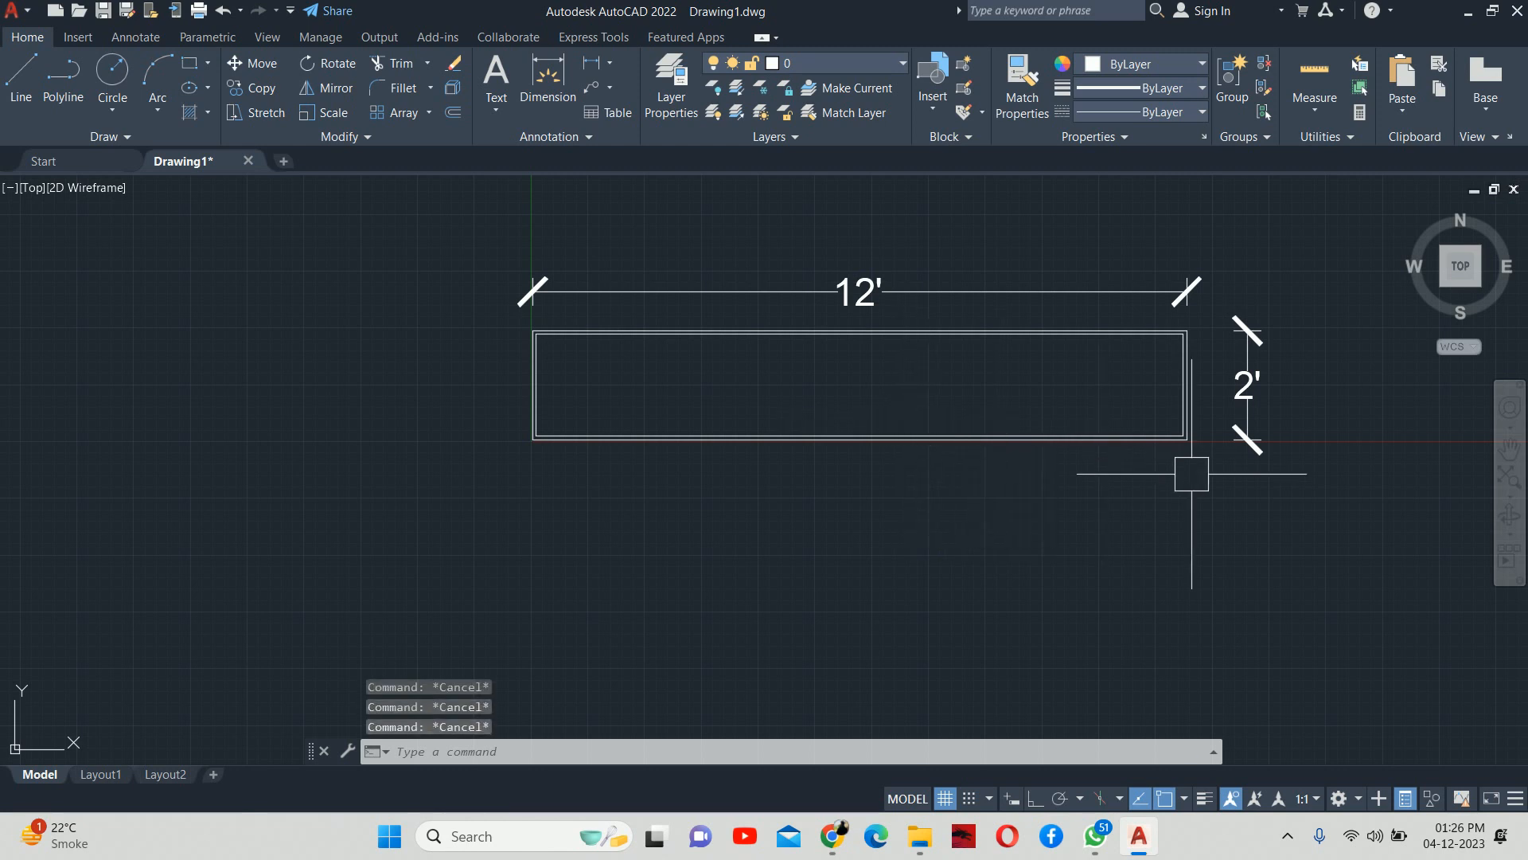
key(Escape)
key(Escape)
scroll(1043, 442, up, 4)
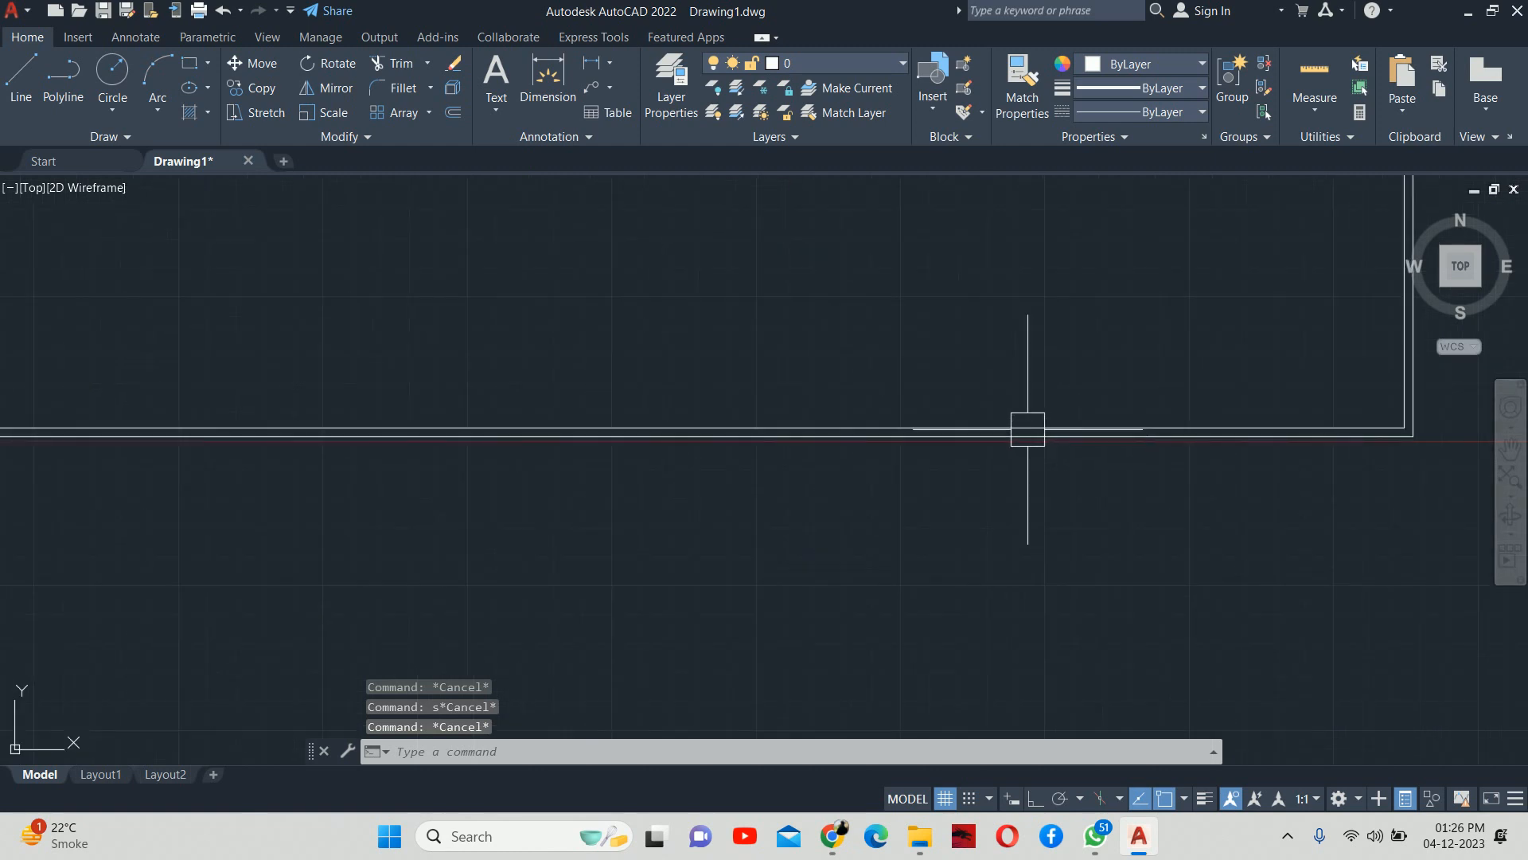
click(984, 415)
key(Escape)
text(x)
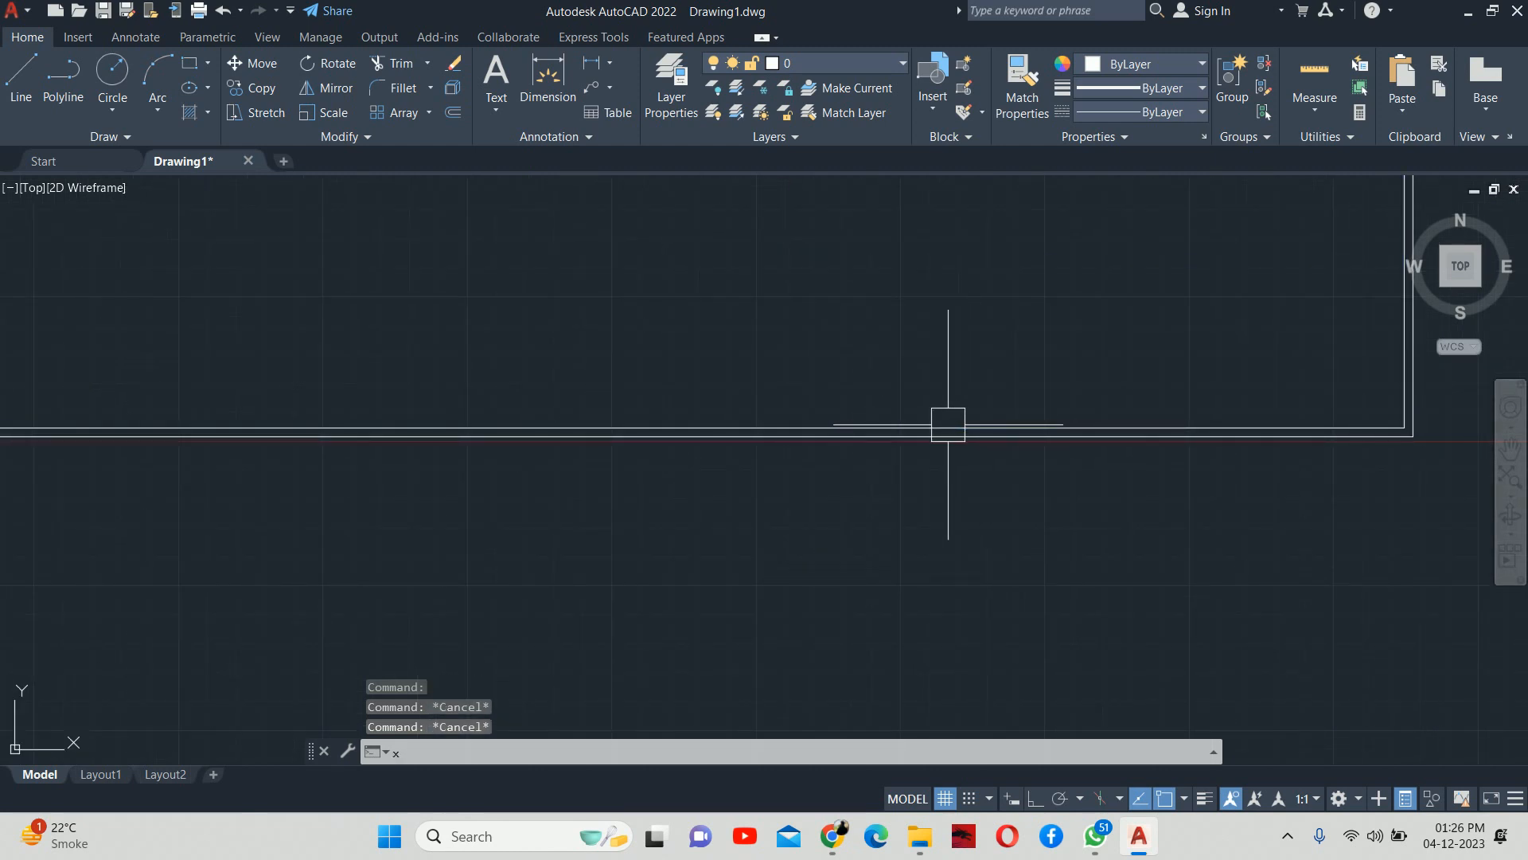
key(Return)
click(909, 420)
key(Return)
Step: Delete the bottom line of the exploded inner rectangle
click(906, 419)
scroll(904, 434, down, 3)
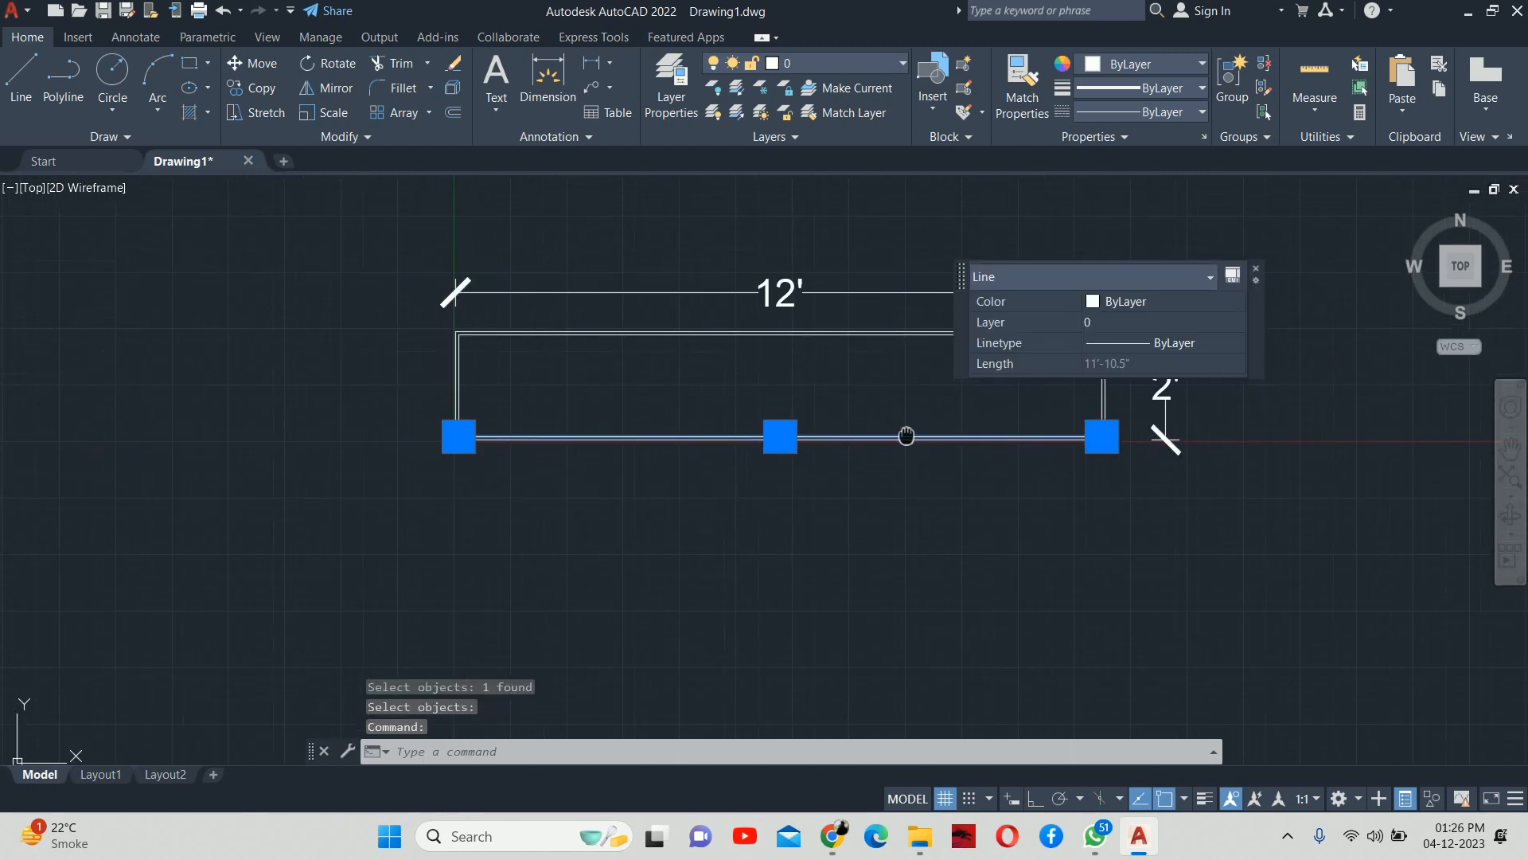
key(Delete)
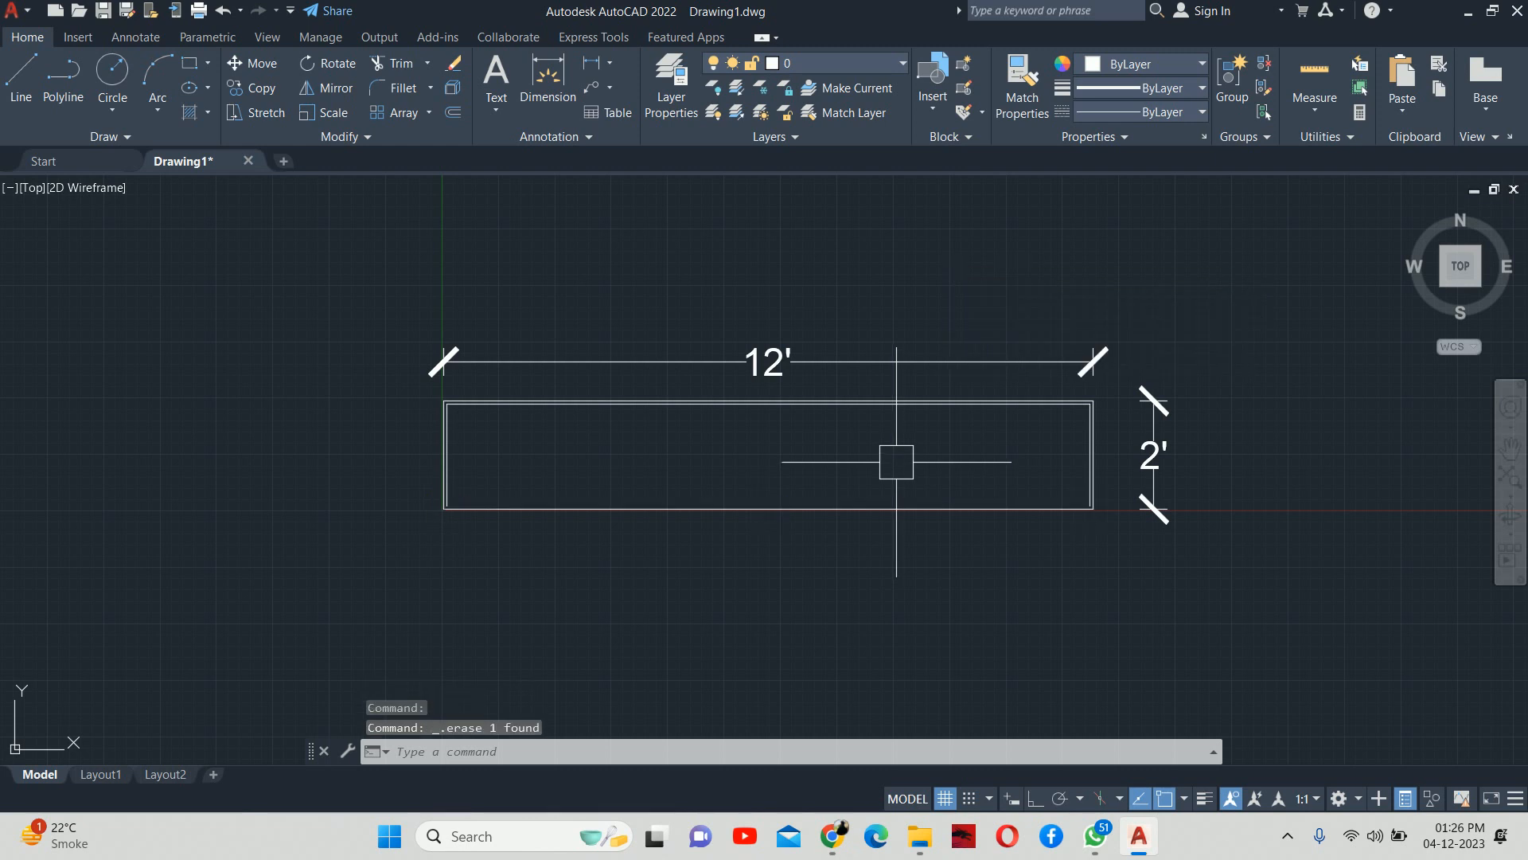
Step: Extend both inner vertical side lines down to the outer rectangle's bottom edge
text(ex)
key(Return)
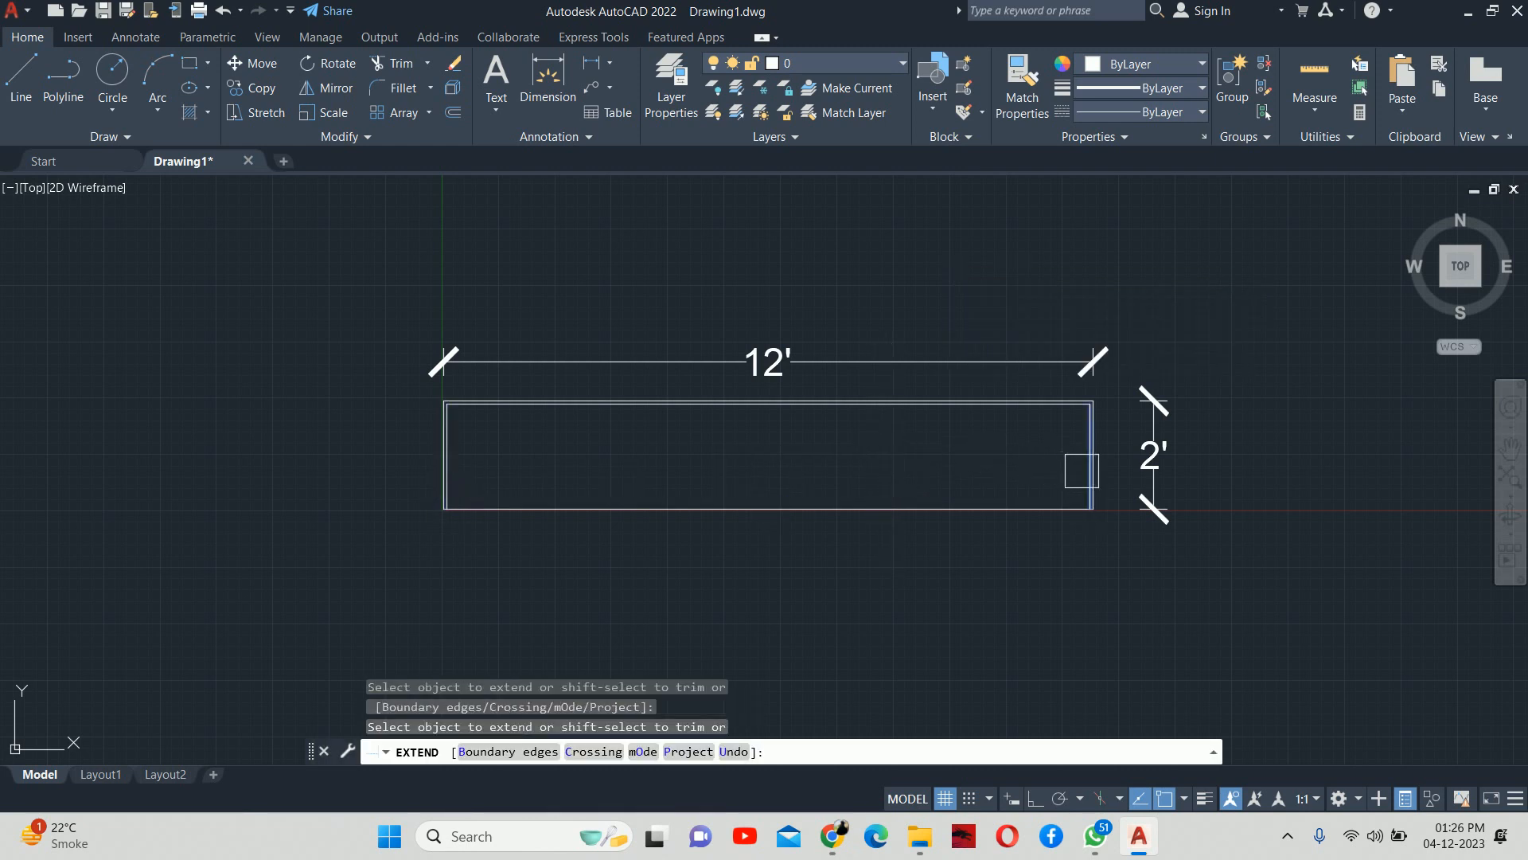
key(Escape)
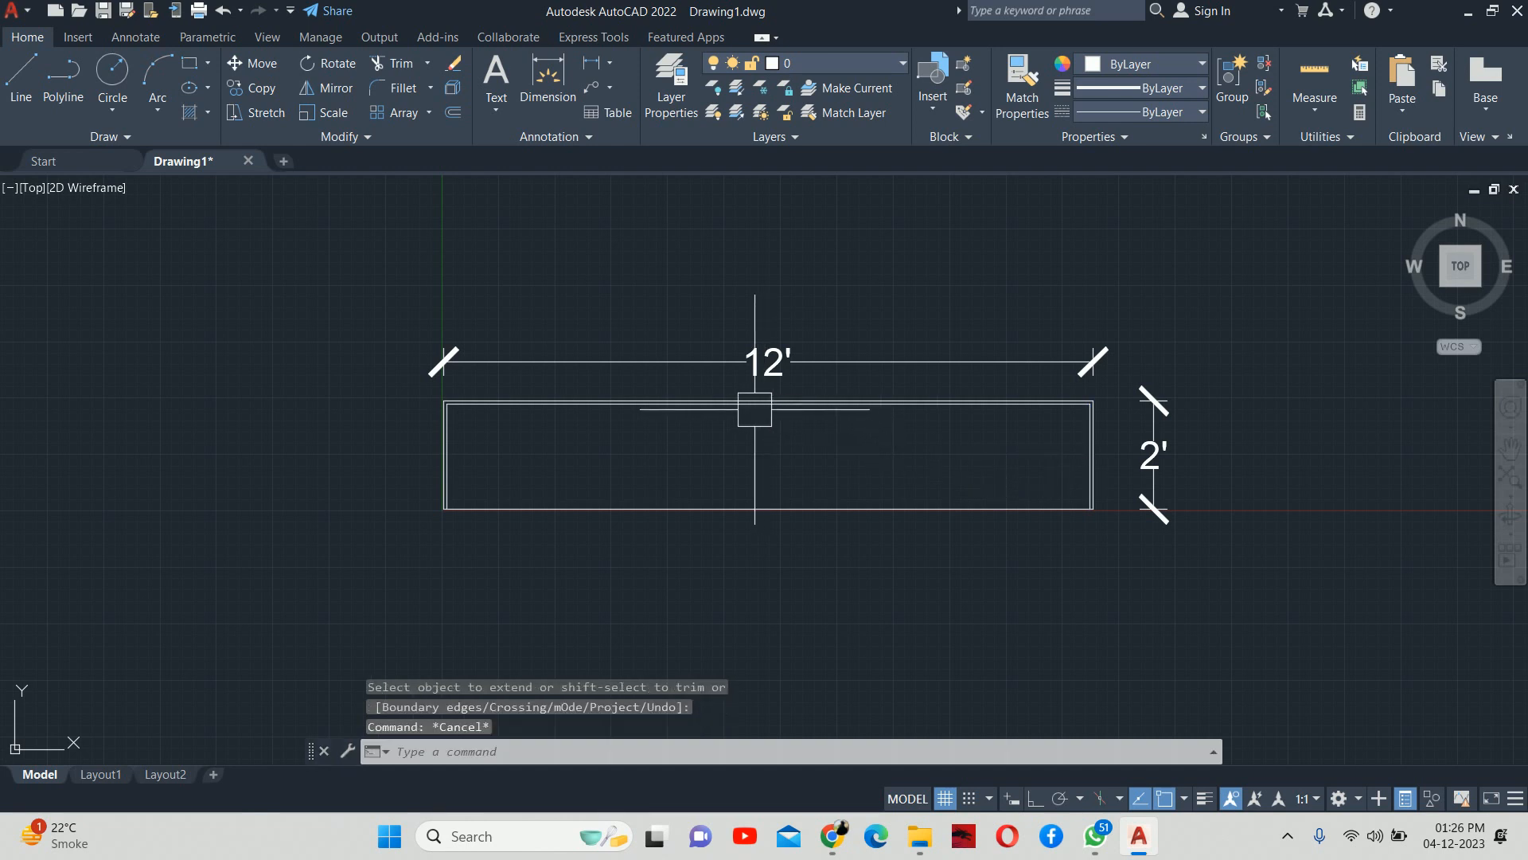
Step: Join the inner top line and the two inner side lines into one polyline
scroll(741, 398, up, 2)
text(j)
key(Return)
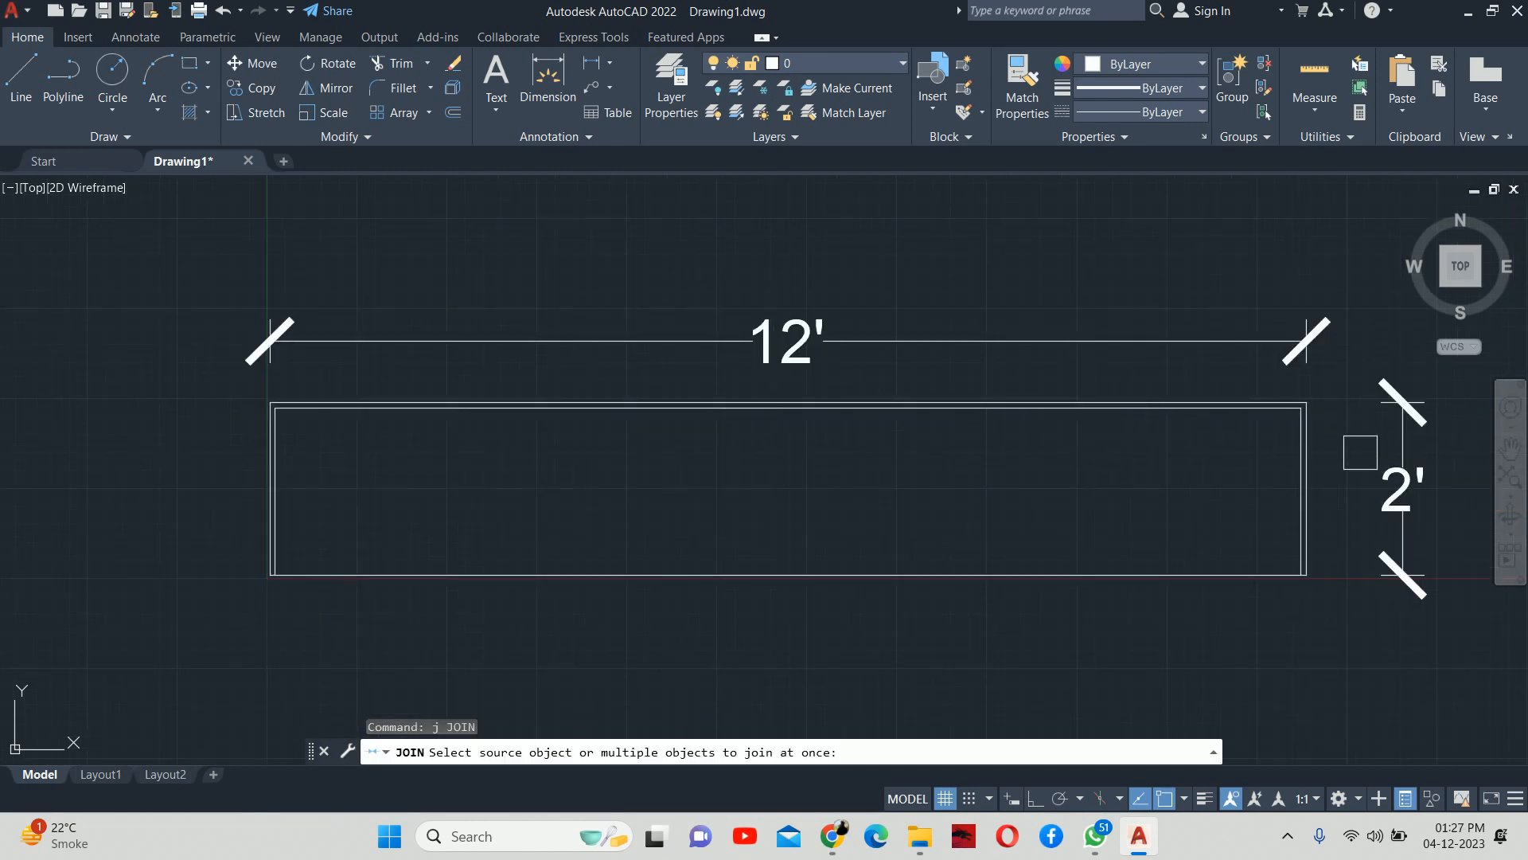
click(1295, 424)
click(1213, 413)
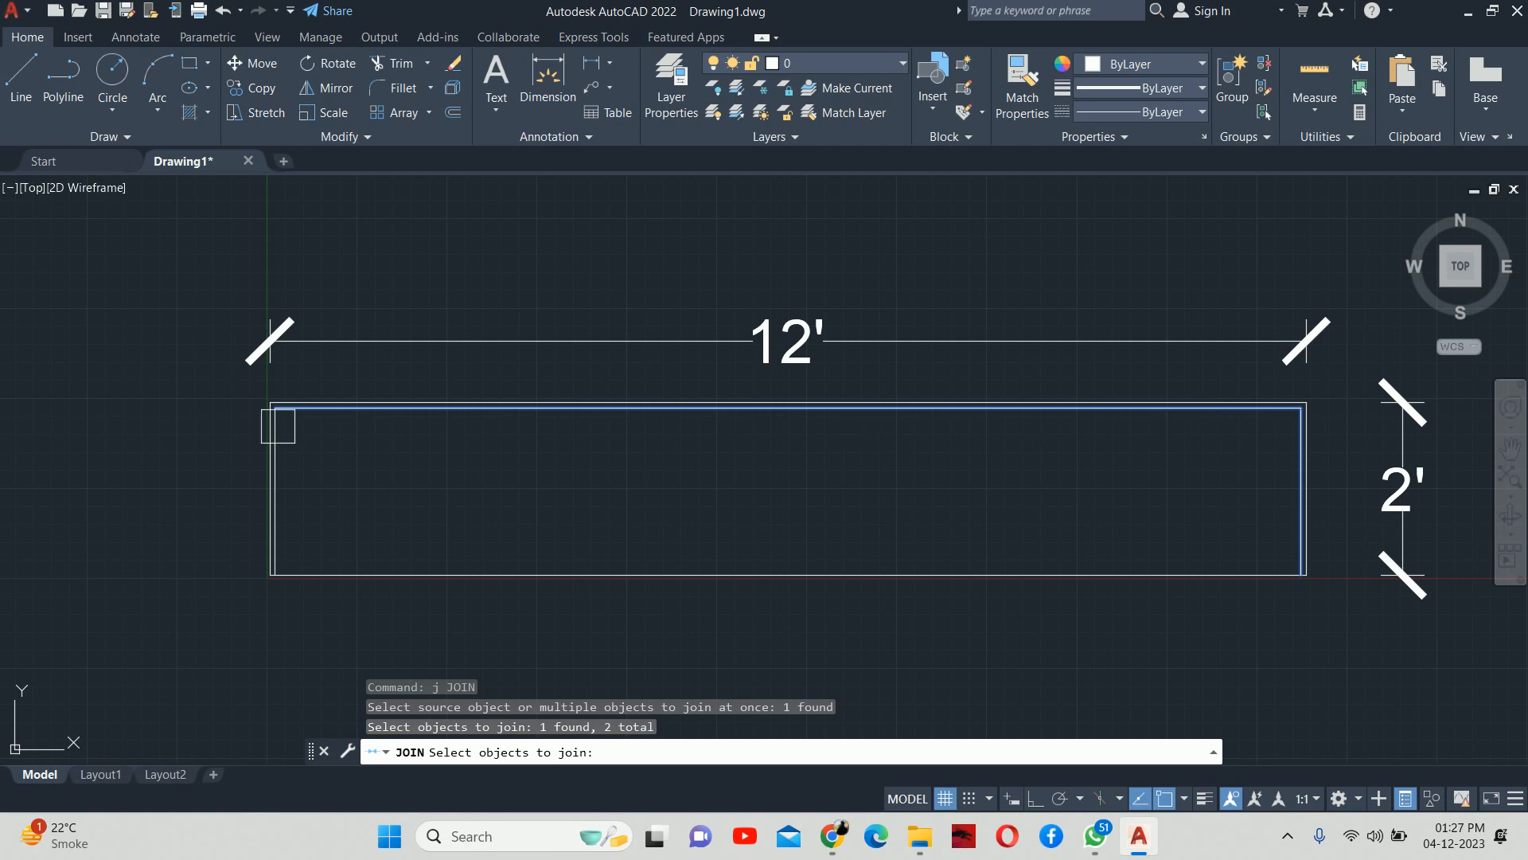
click(282, 450)
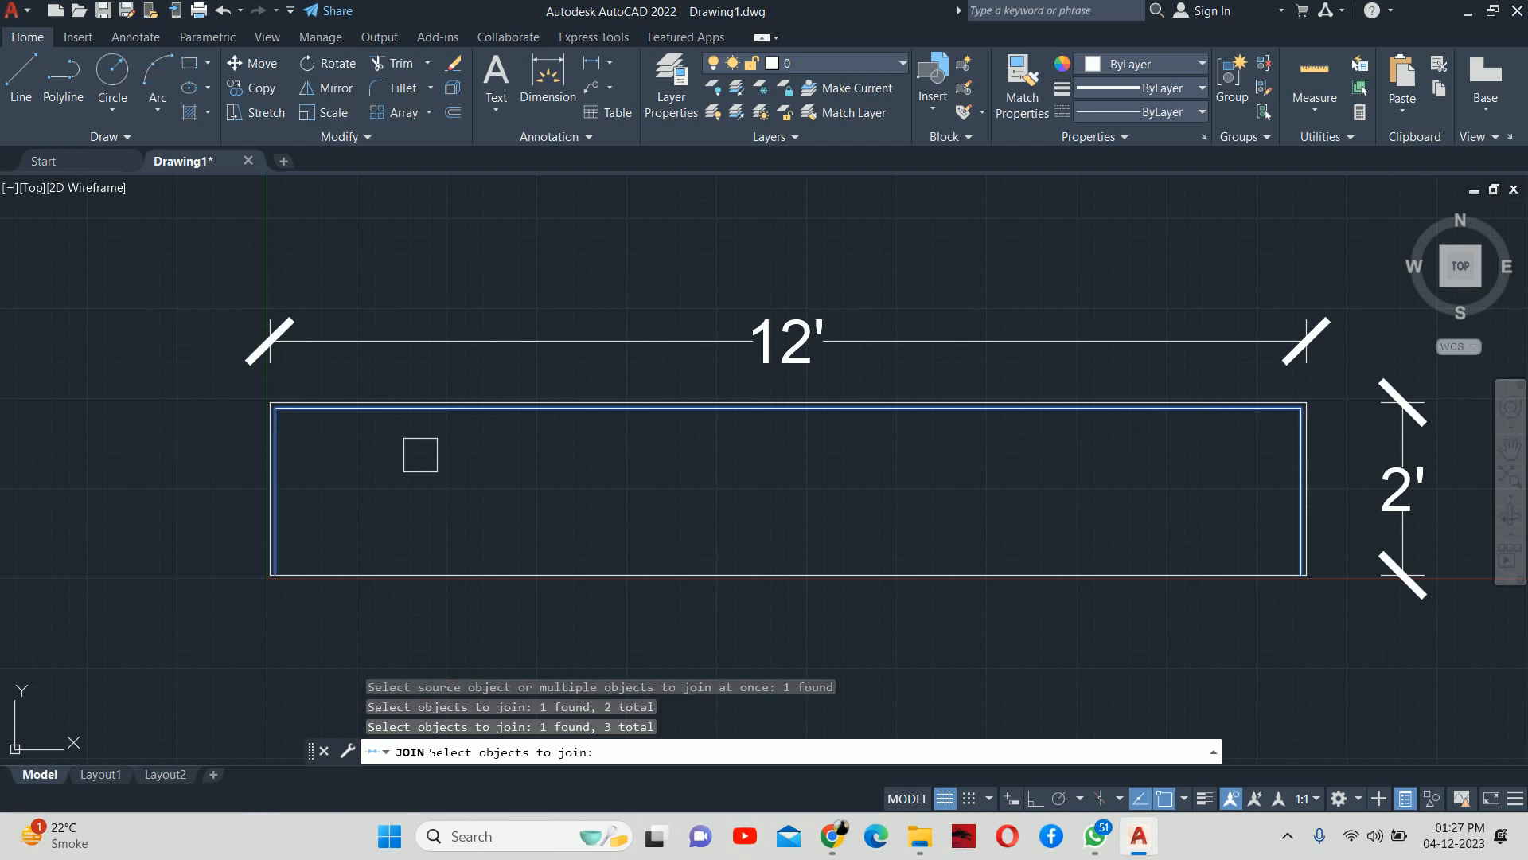
key(Return)
Step: Stretch the top segment of the inner polyline straight up by 0.5" with Ortho on
scroll(733, 403, up, 2)
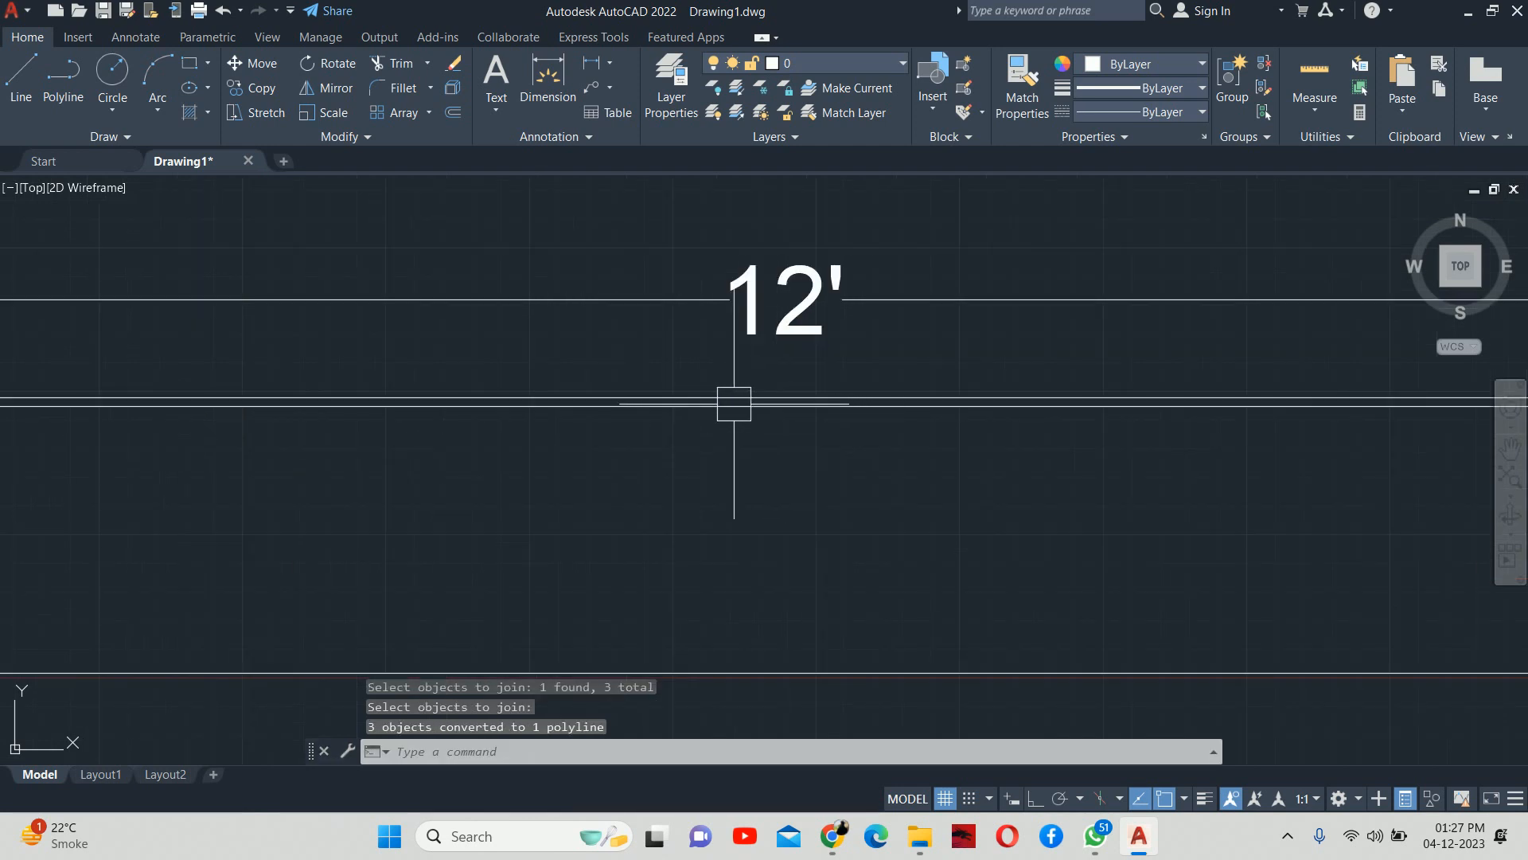
click(733, 405)
scroll(590, 556, up, 3)
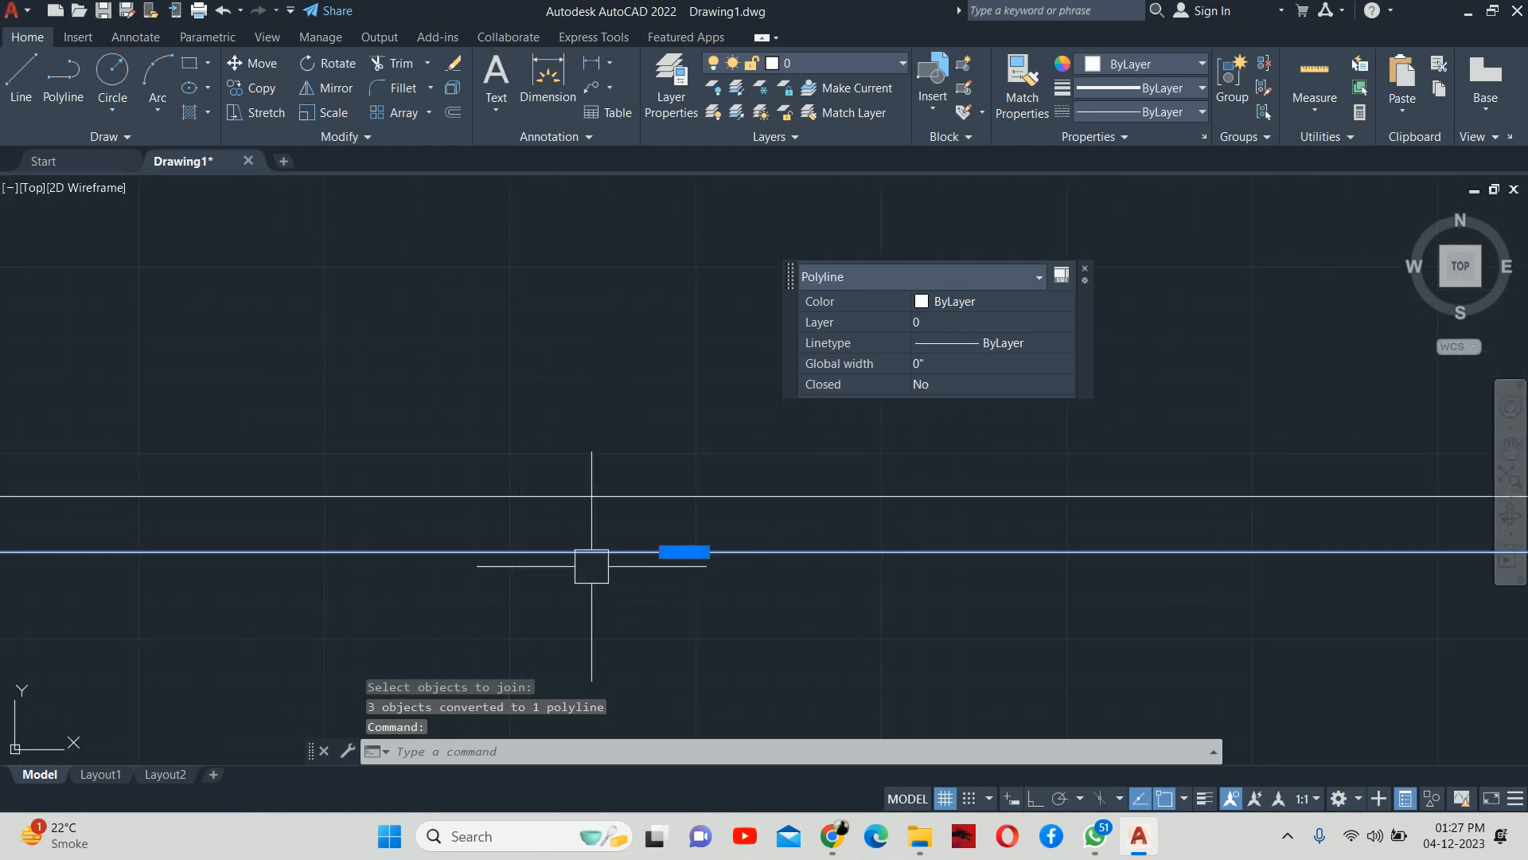
click(694, 552)
scroll(689, 552, up, 2)
scroll(688, 525, down, 2)
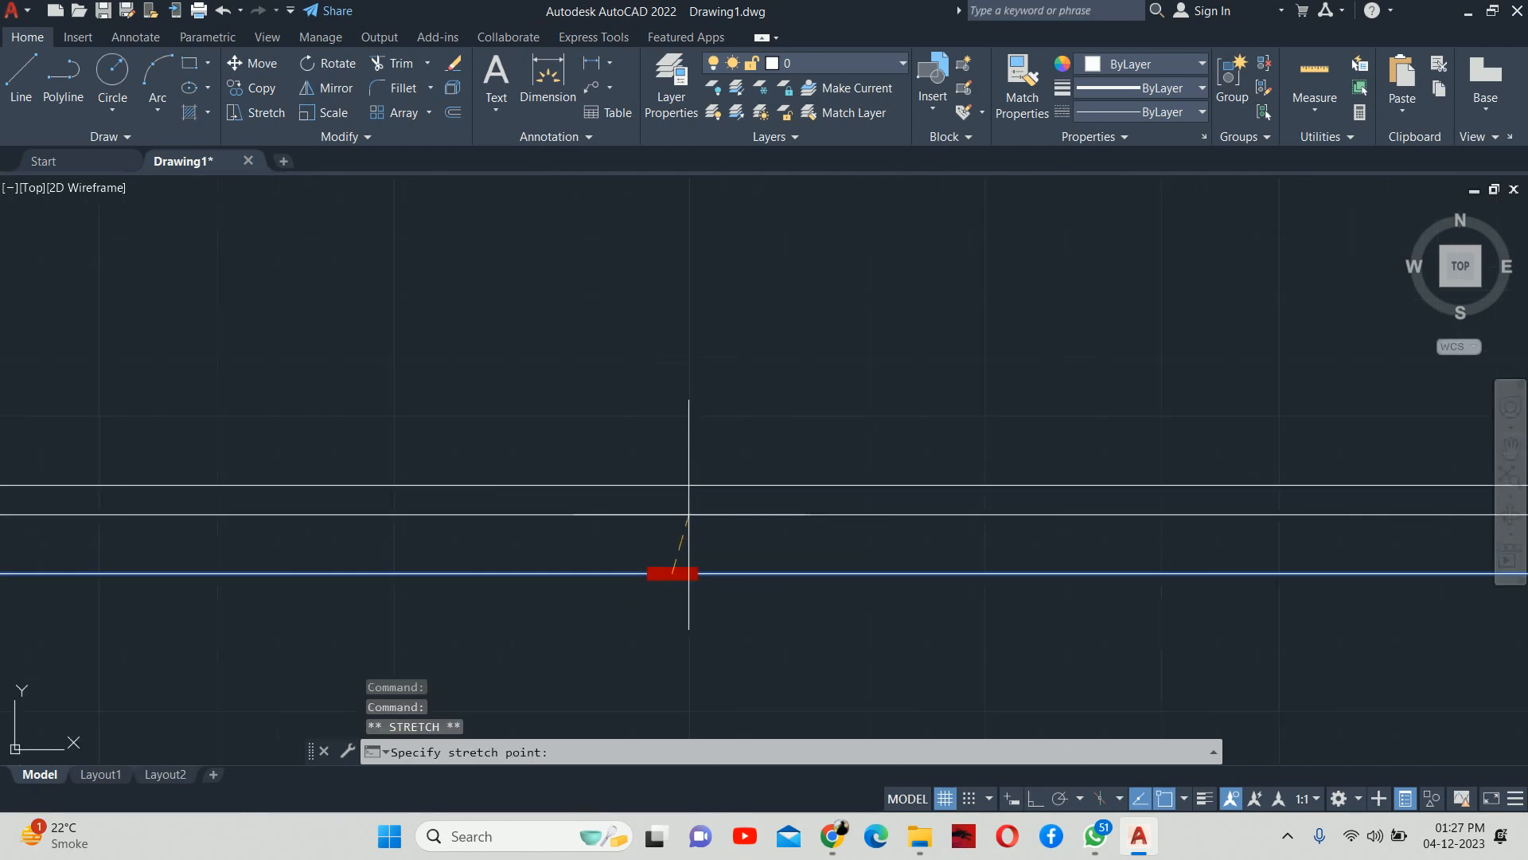
key(F8)
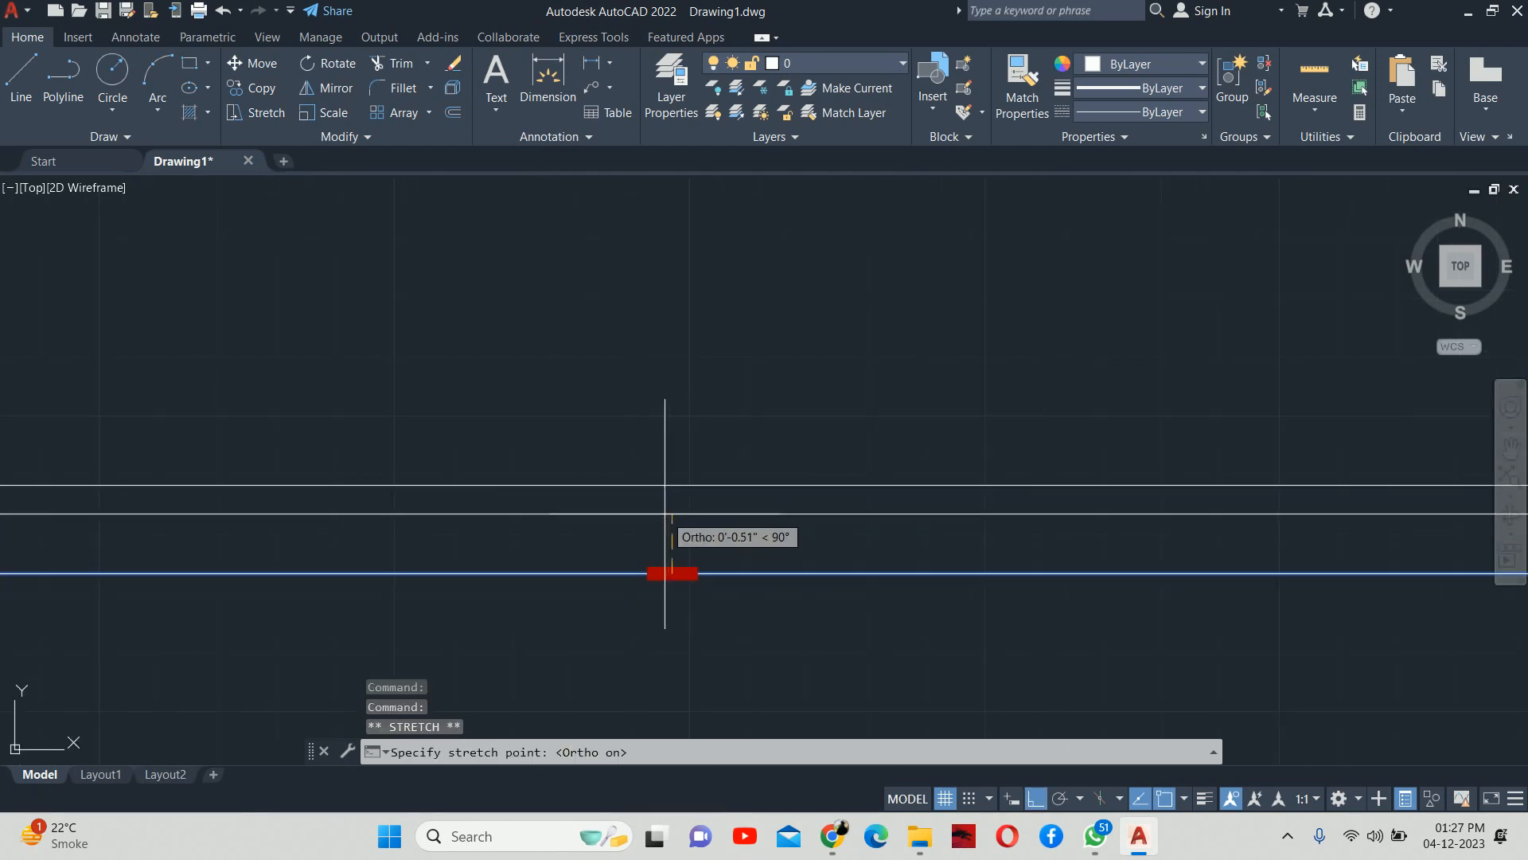
text(.5)
key(Return)
key(Escape)
key(Escape)
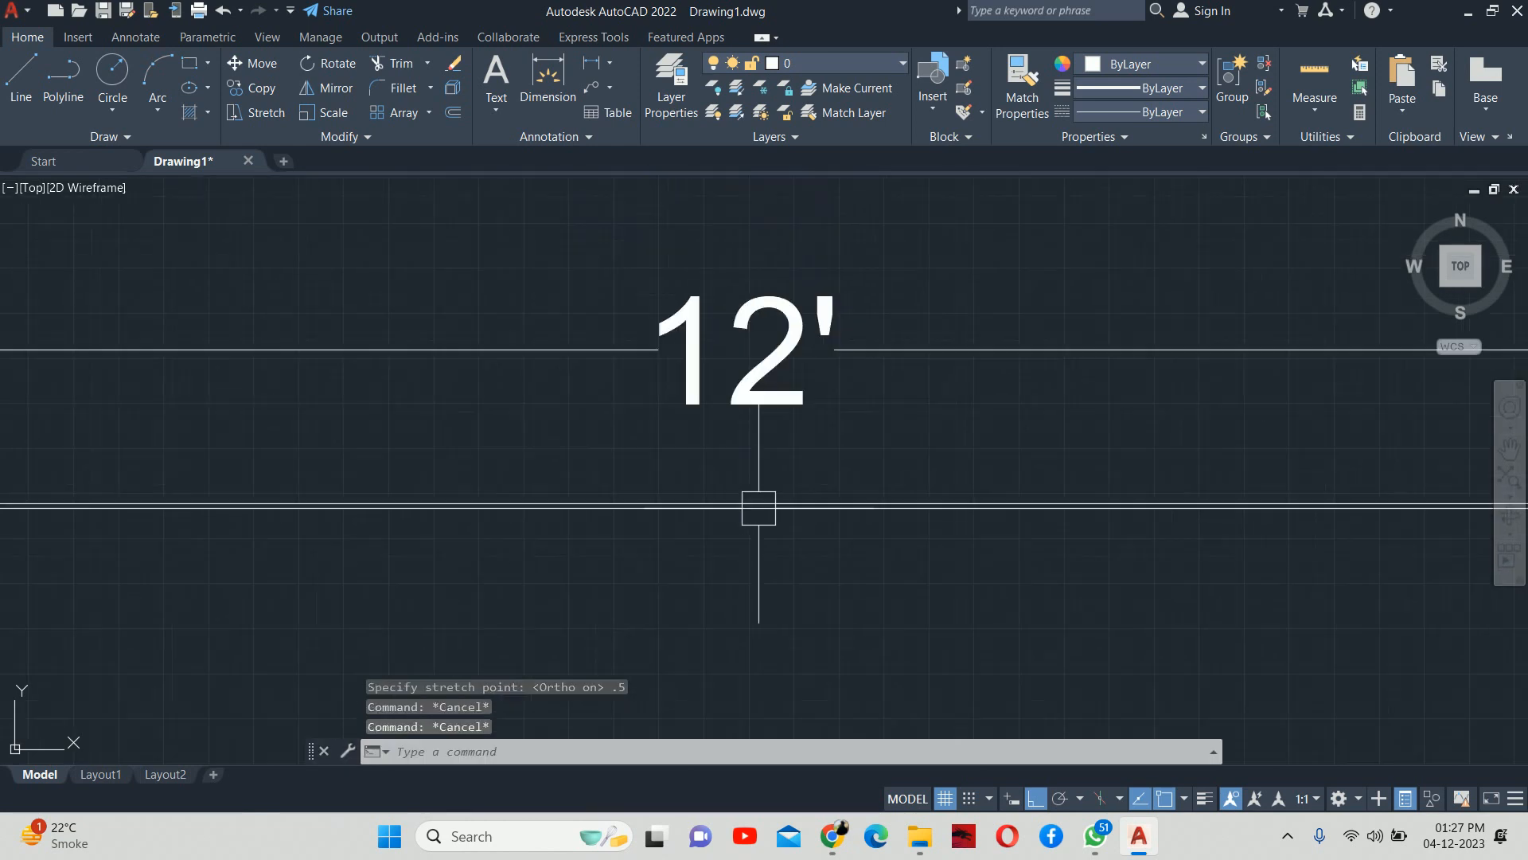
scroll(752, 507, down, 3)
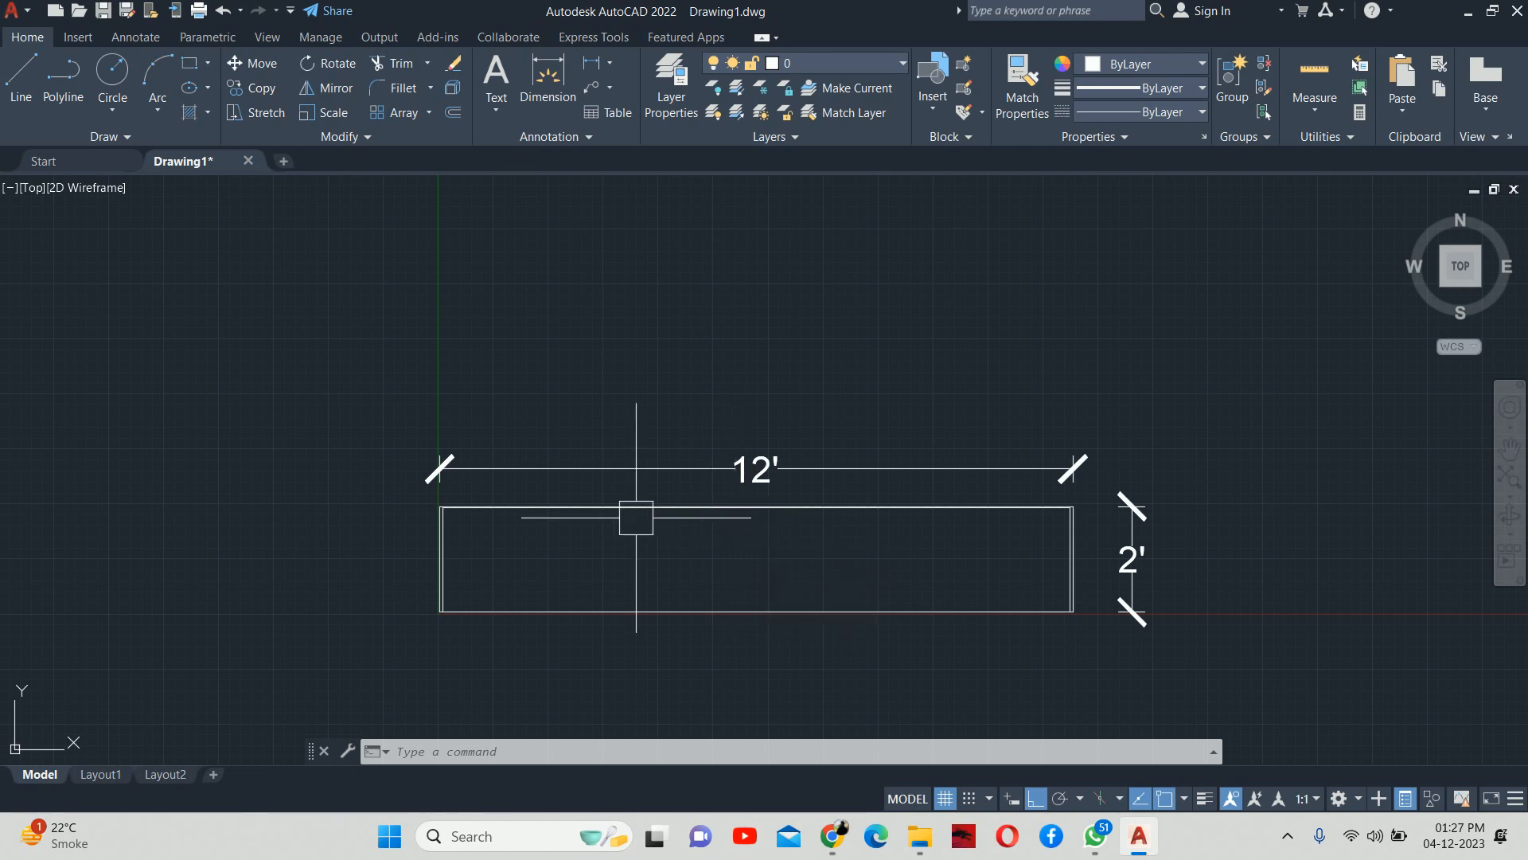
scroll(752, 534, up, 5)
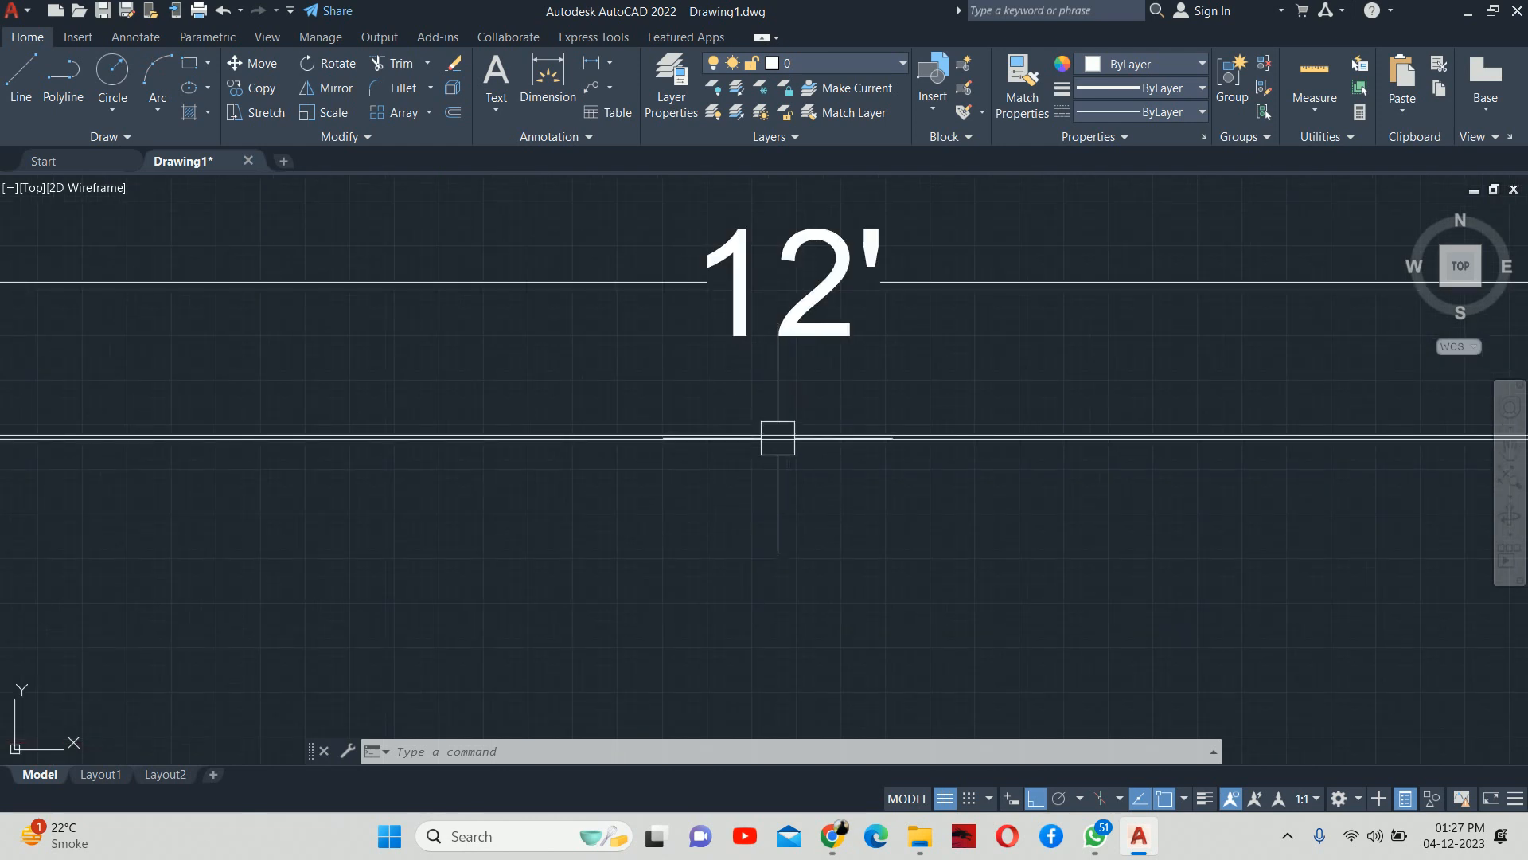
scroll(774, 445, down, 5)
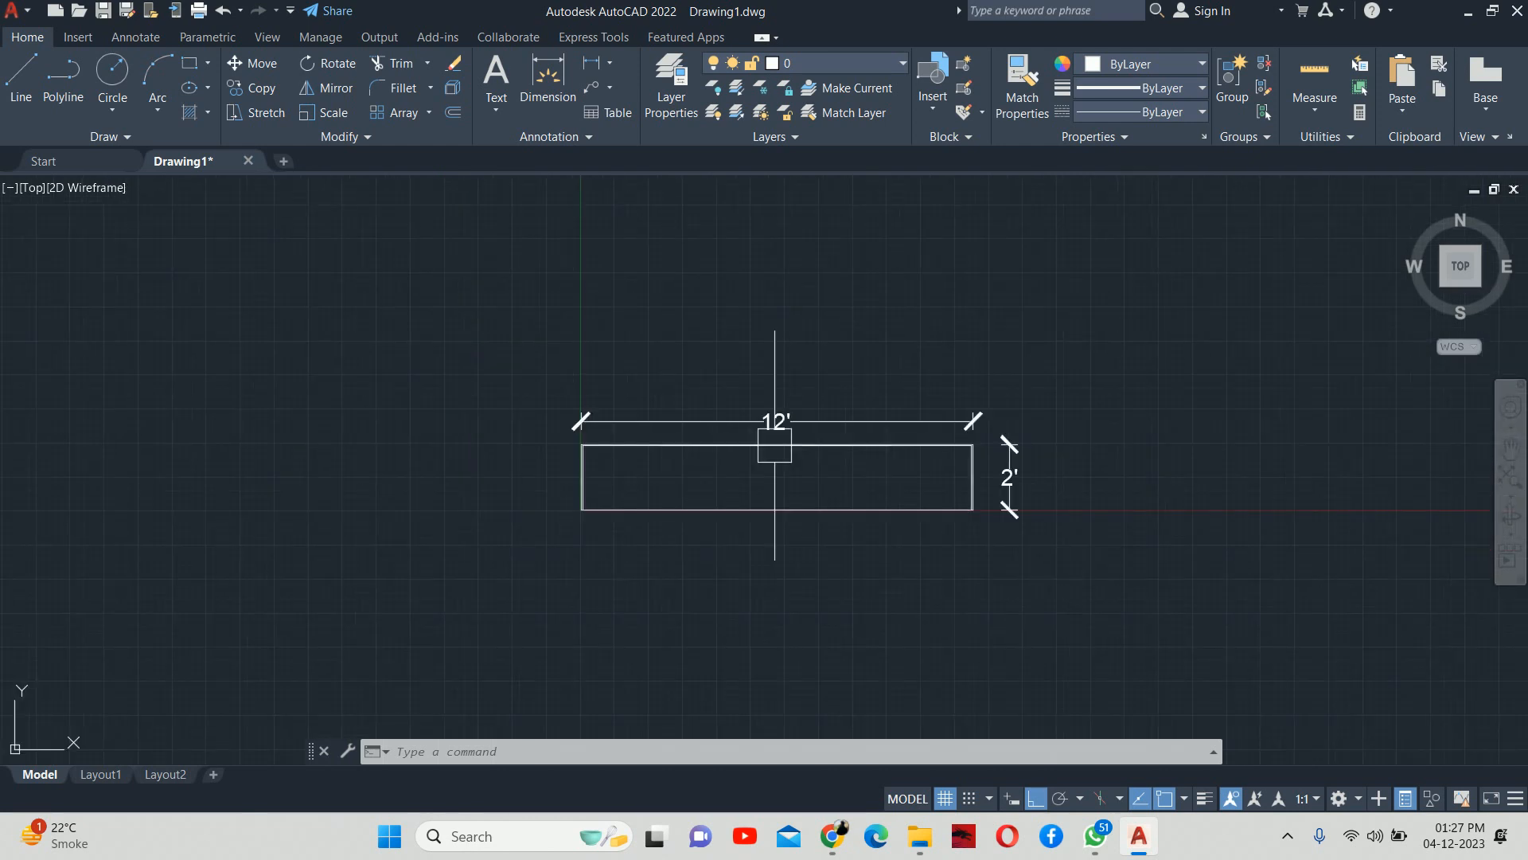
scroll(752, 460, up, 4)
key(Escape)
key(Escape)
key(Escape)
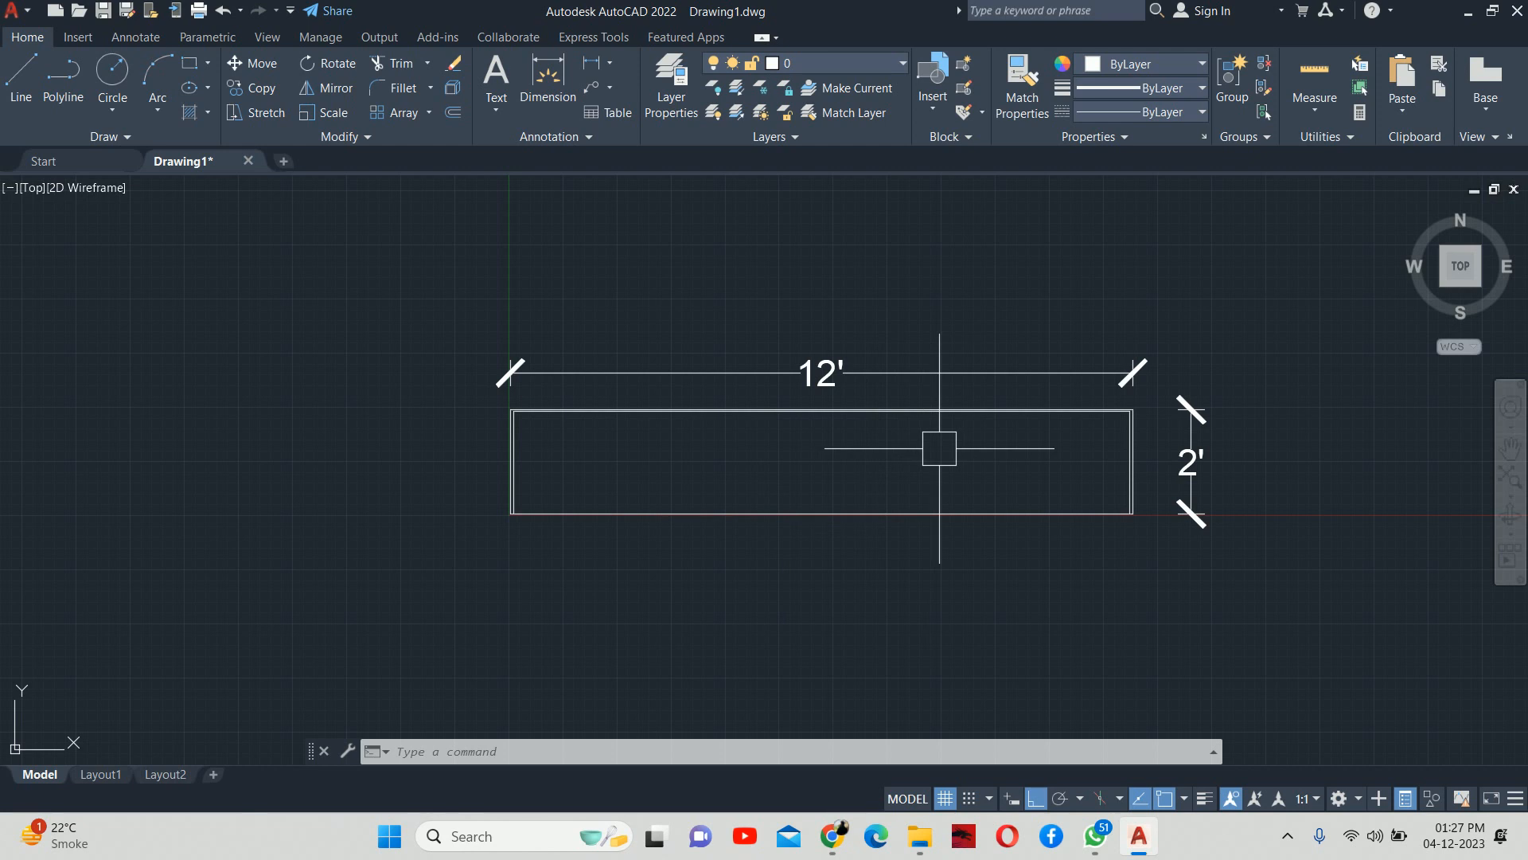
Step: Draw a vertical centre line from the midpoint of the rectangle's top edge to its bottom edge
key(Escape)
key(Escape)
key(Escape)
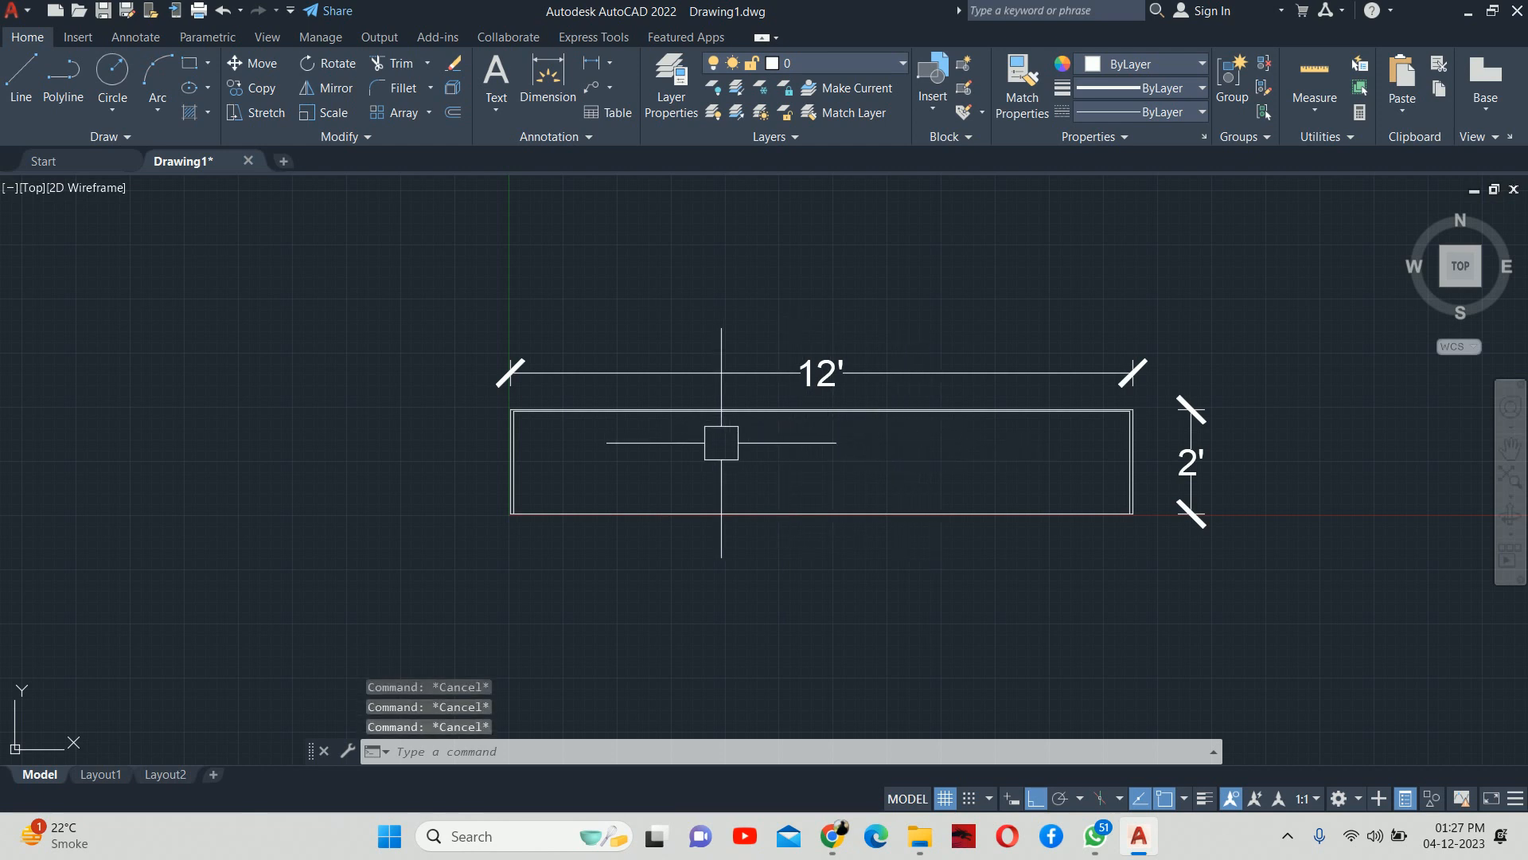
key(Return)
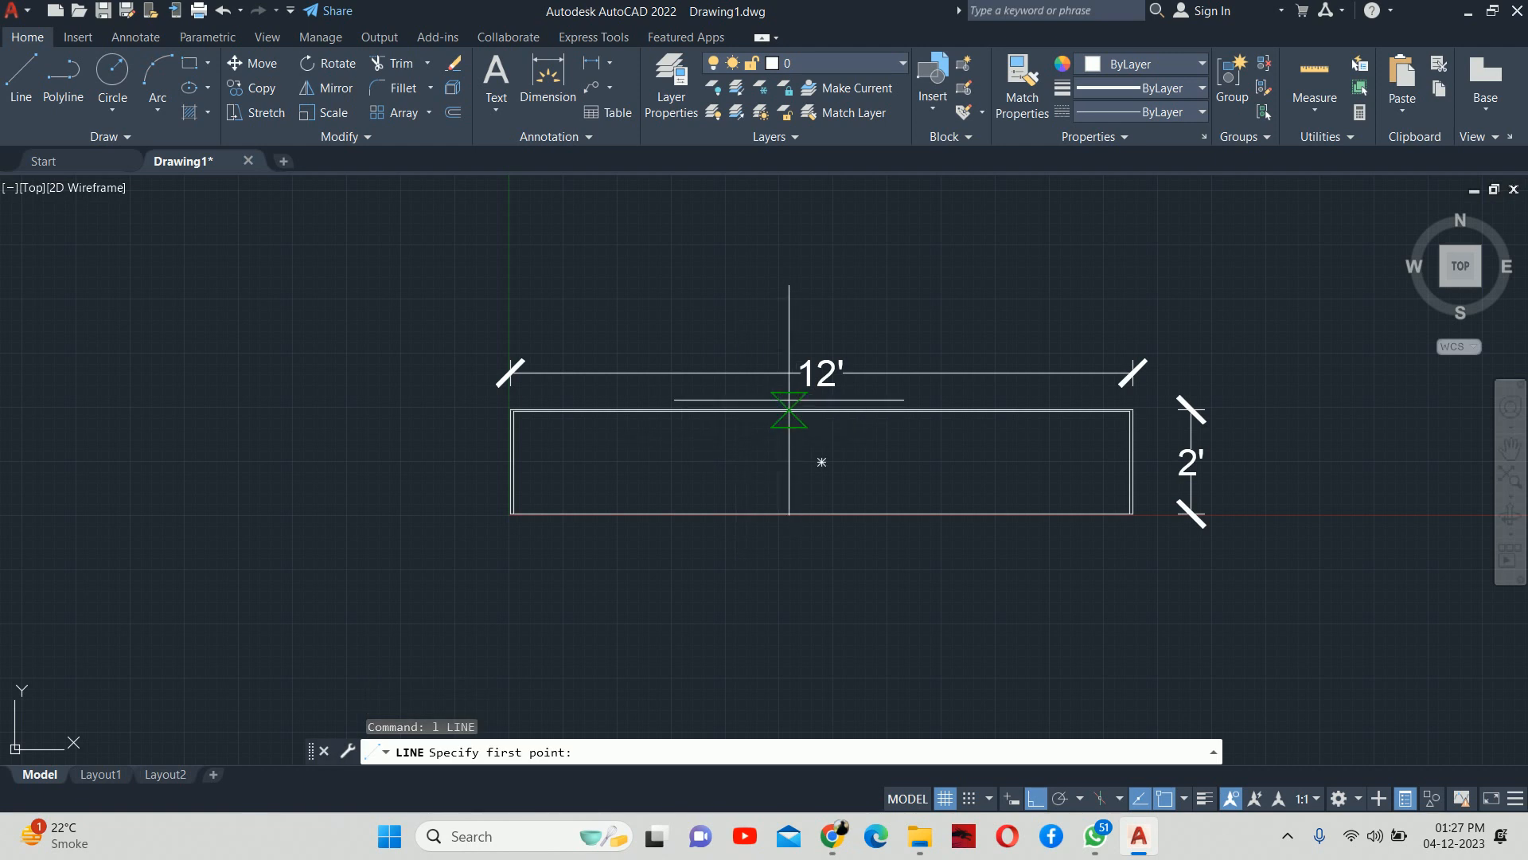
click(821, 411)
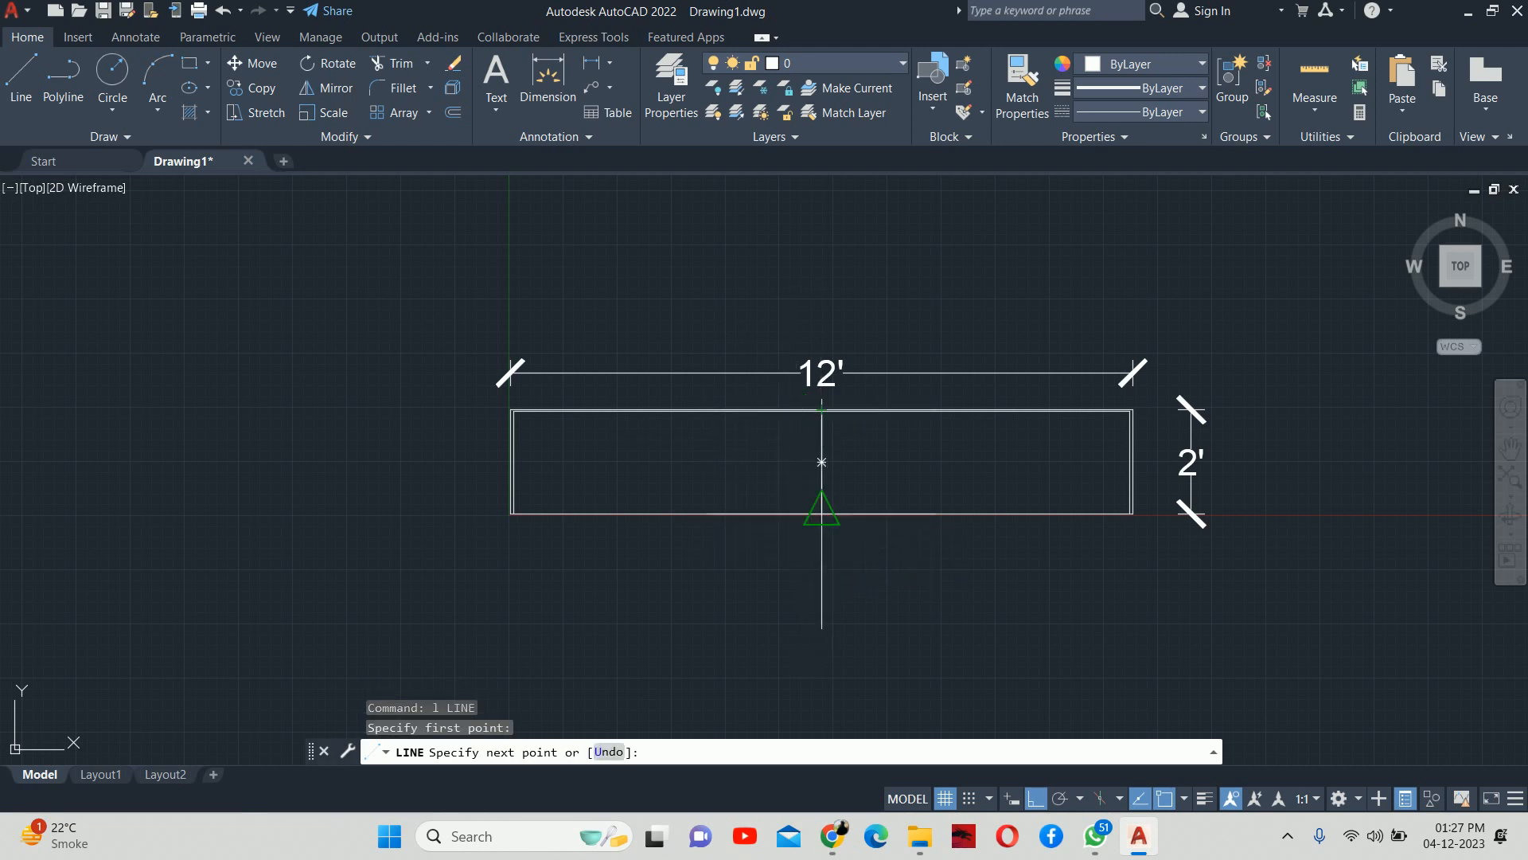
click(821, 513)
key(Escape)
key(Escape)
key(Escape)
middle_drag(787, 509, 784, 525)
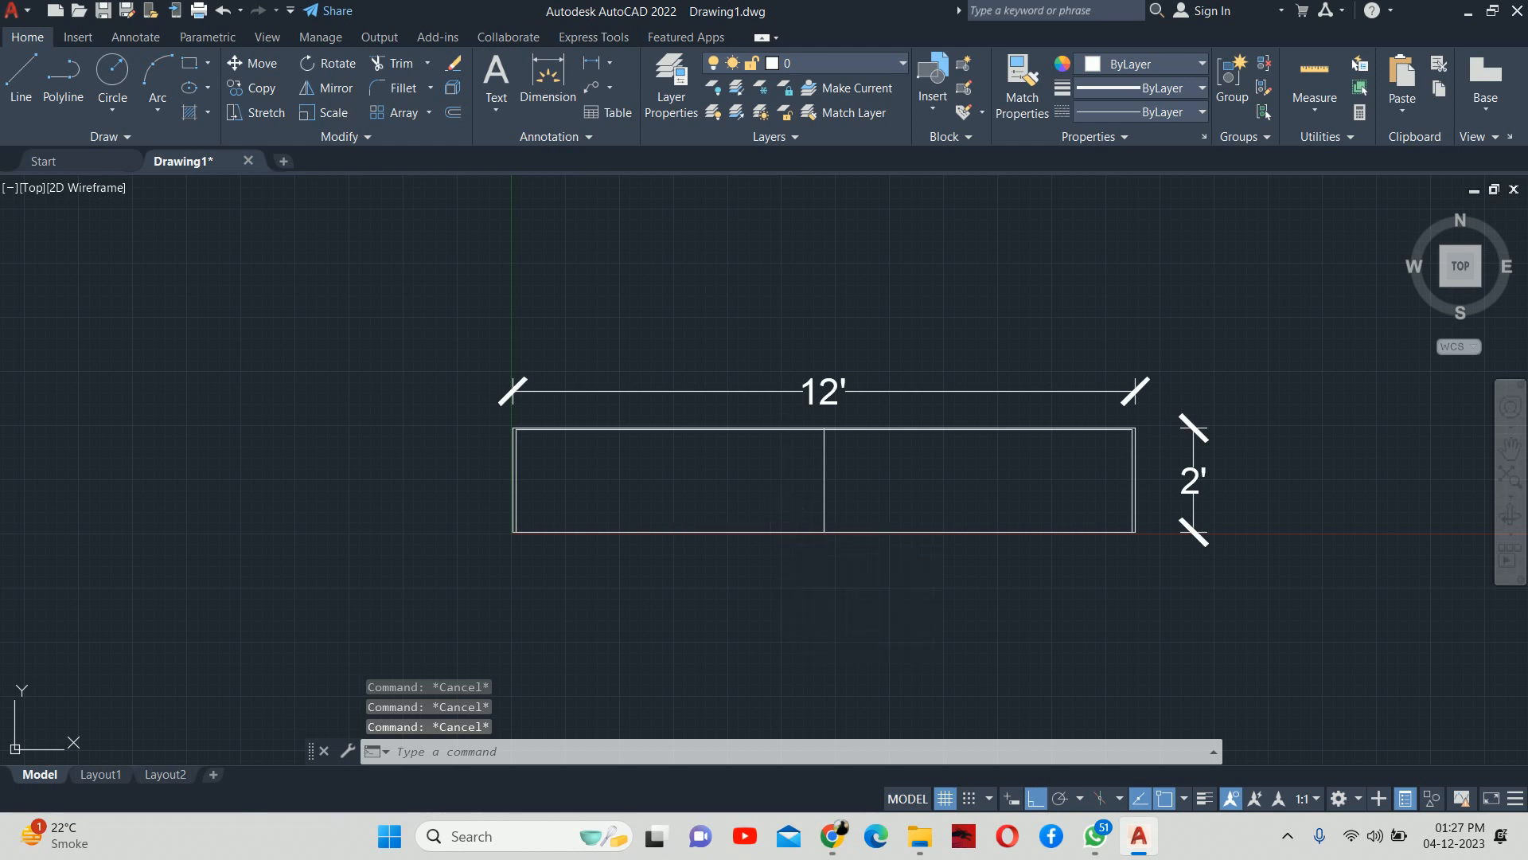
Step: Offset the vertical centre line 24" to both sides
text(o)
key(Return)
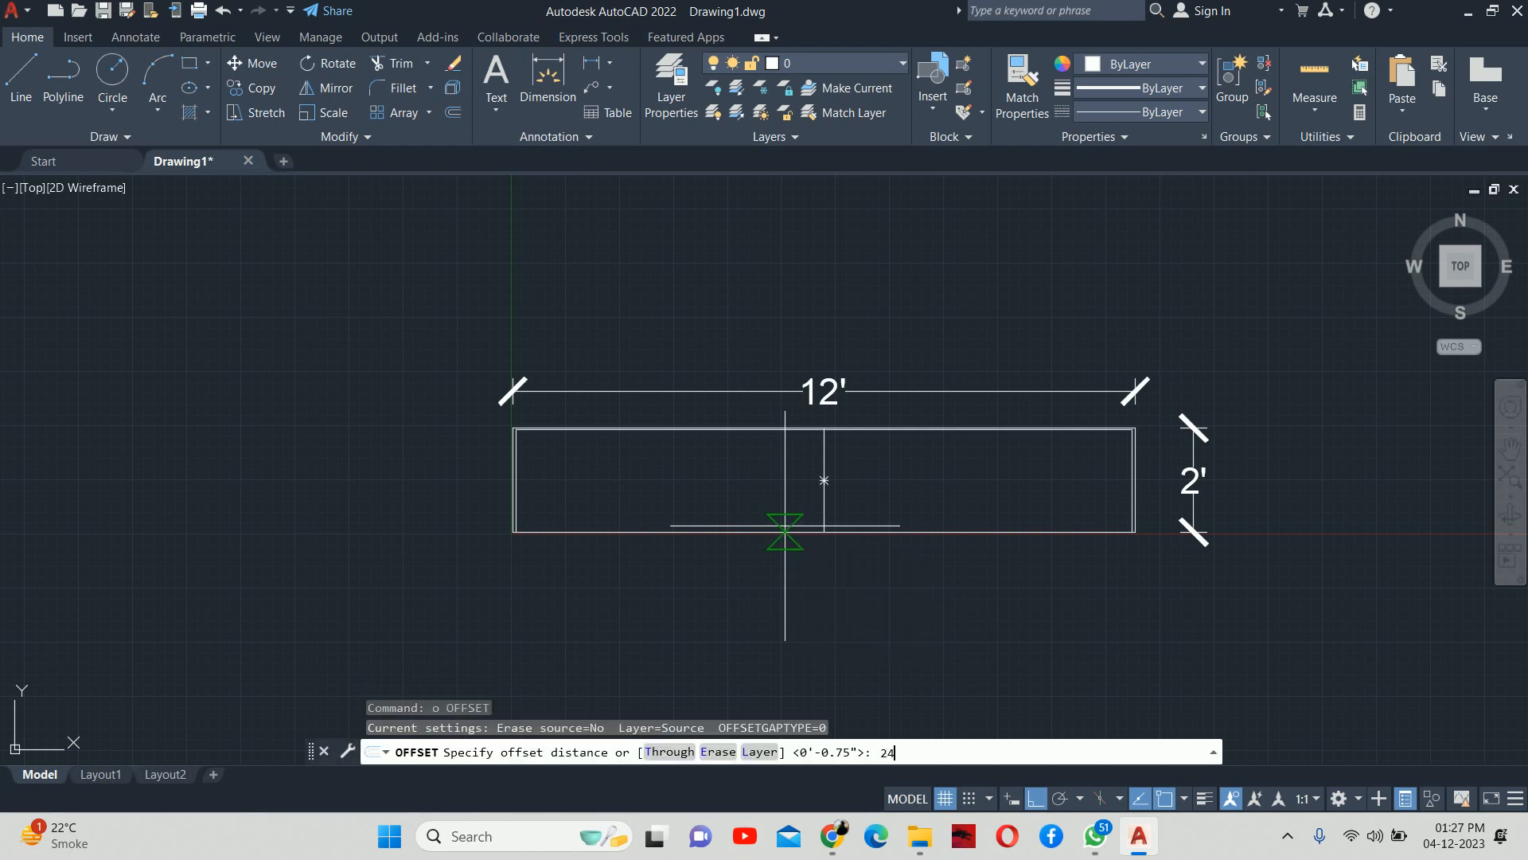
text(24)
key(Return)
click(824, 477)
click(756, 478)
click(824, 462)
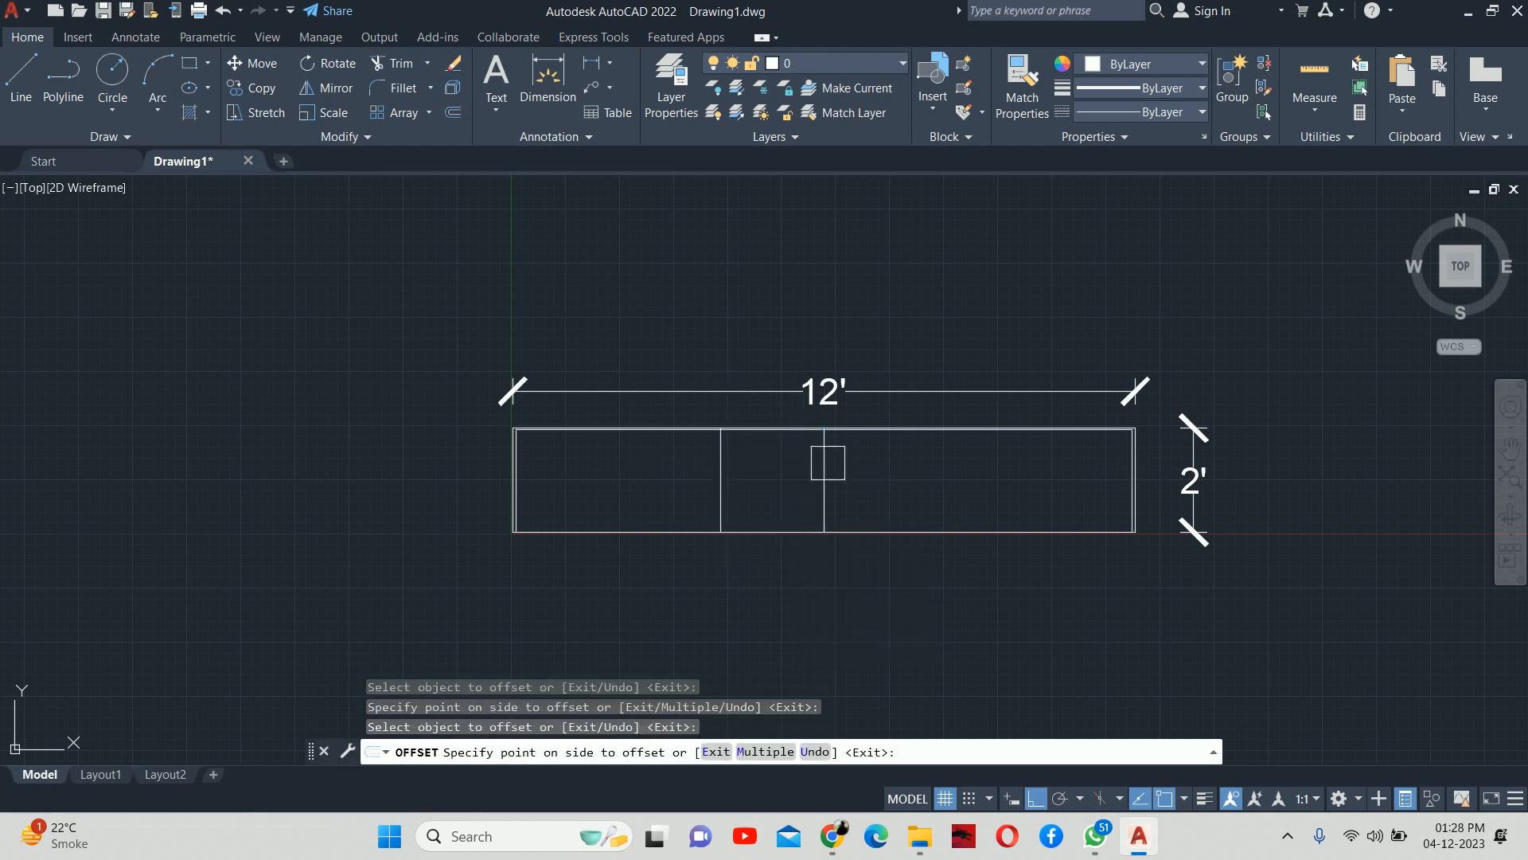
click(1024, 470)
key(Escape)
key(Escape)
key(Escape)
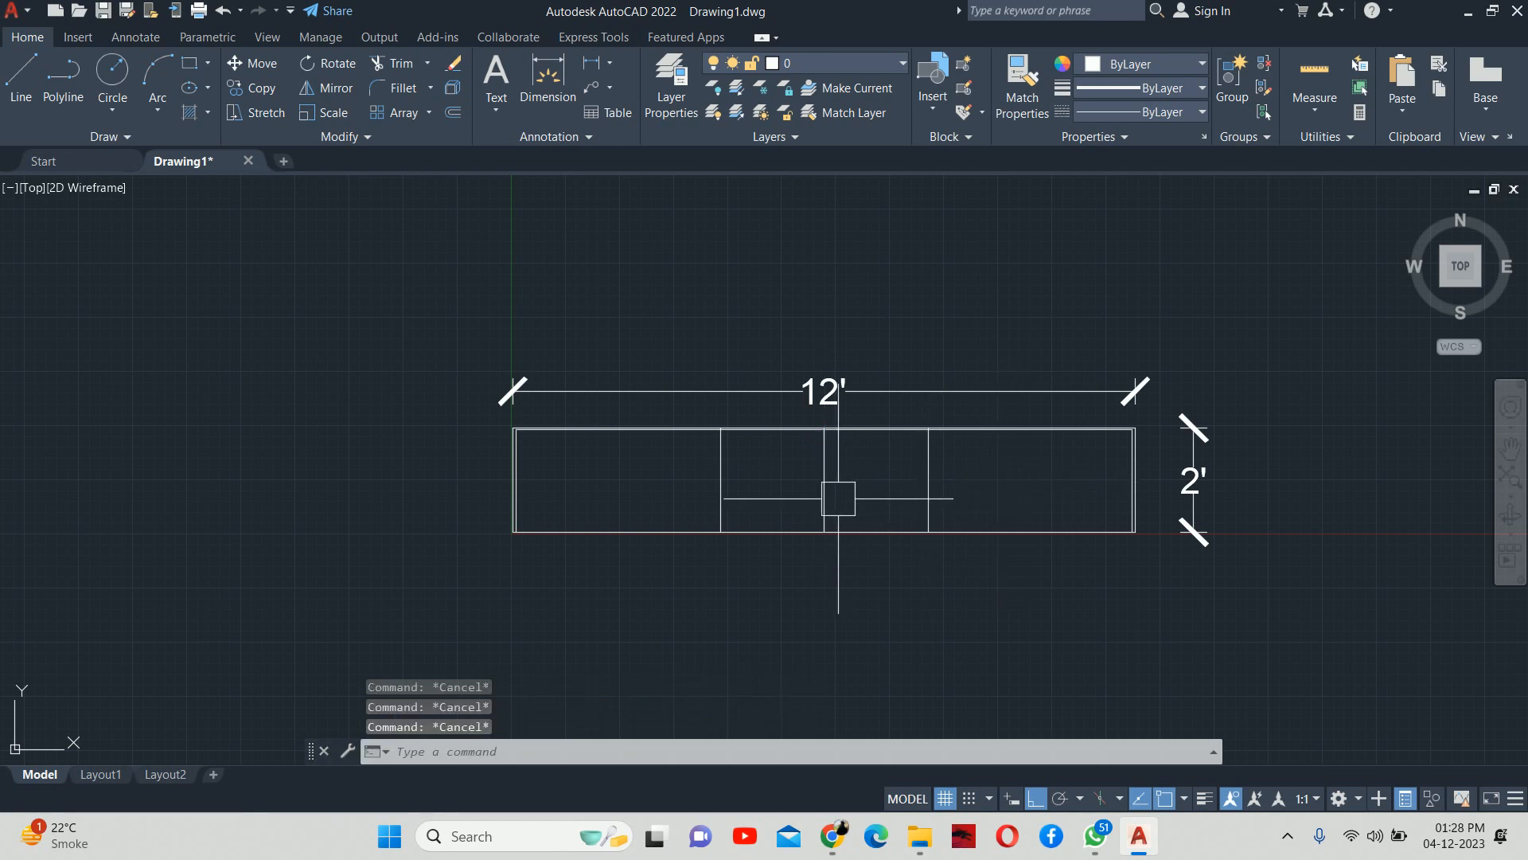
Step: Check the width of the left compartment along the bottom edge with a temporary linear dimension
text(dli)
key(Return)
click(720, 532)
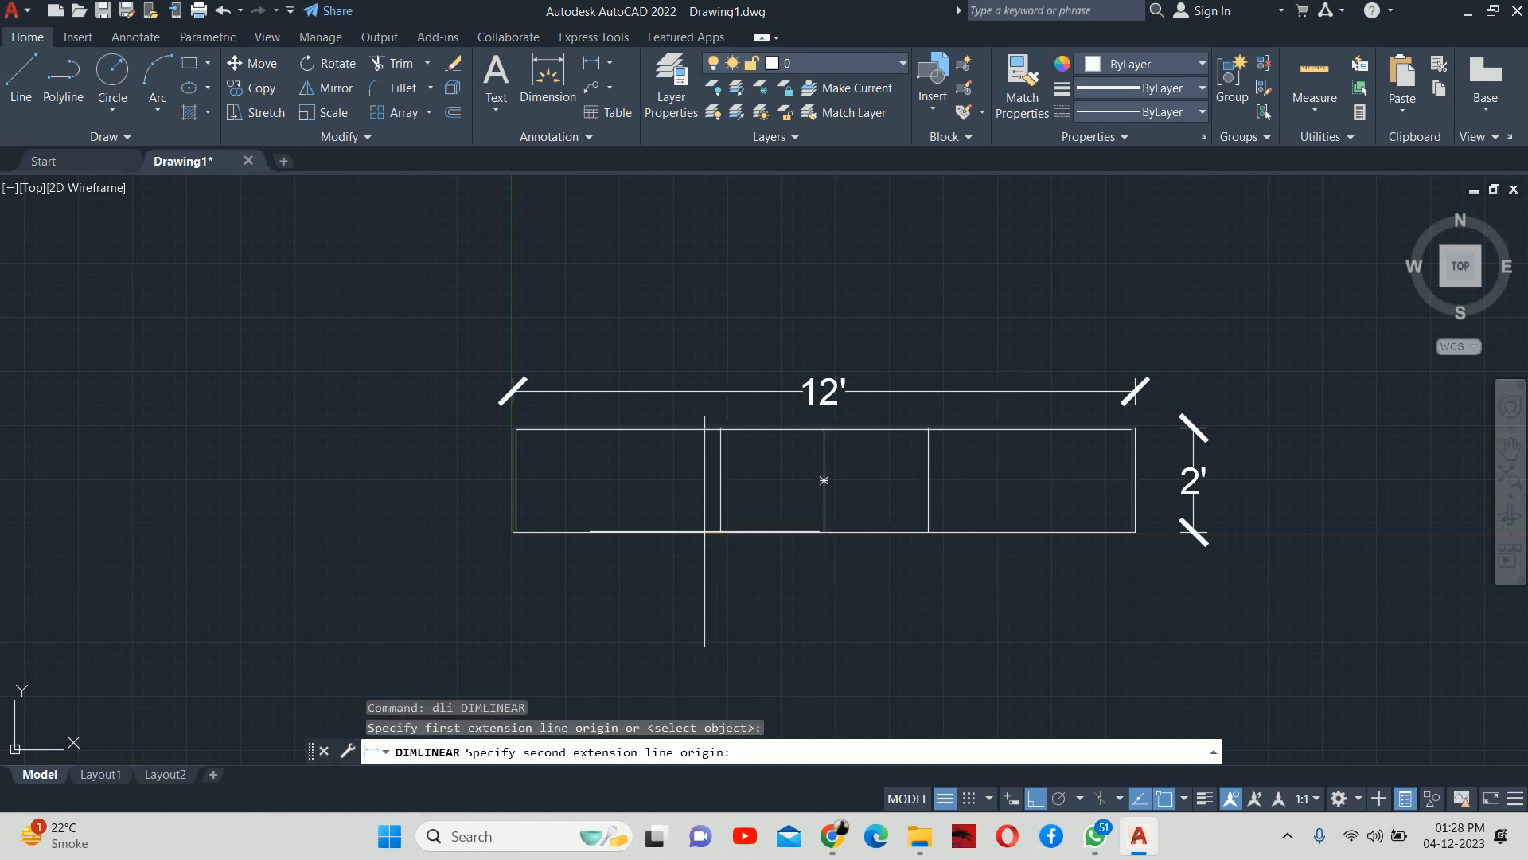
click(513, 532)
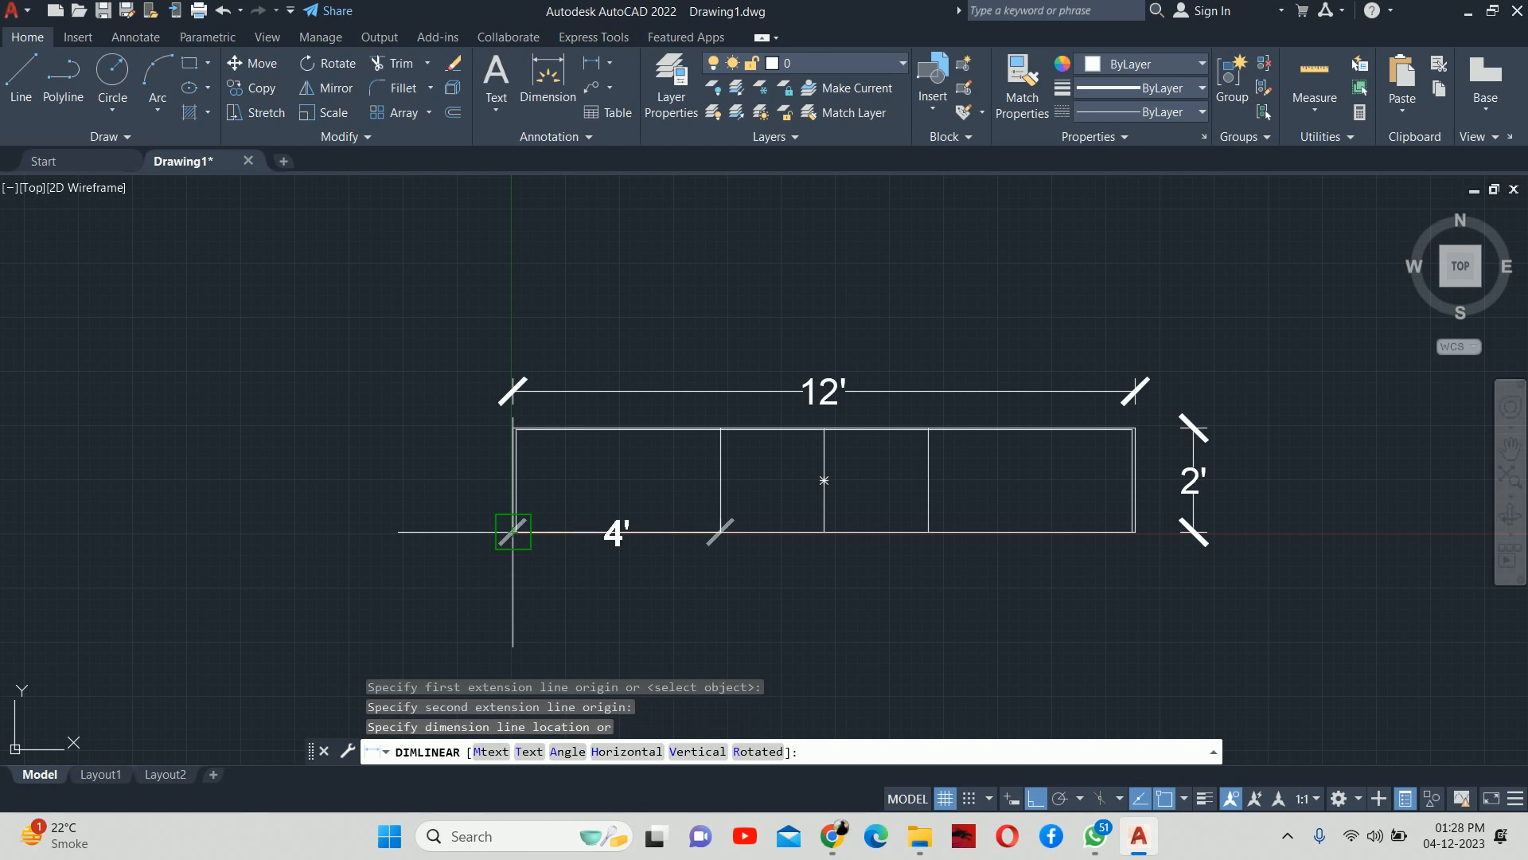
scroll(609, 555, up, 5)
key(Escape)
Step: Delete the vertical centre line between the two offset dividers
scroll(676, 557, down, 5)
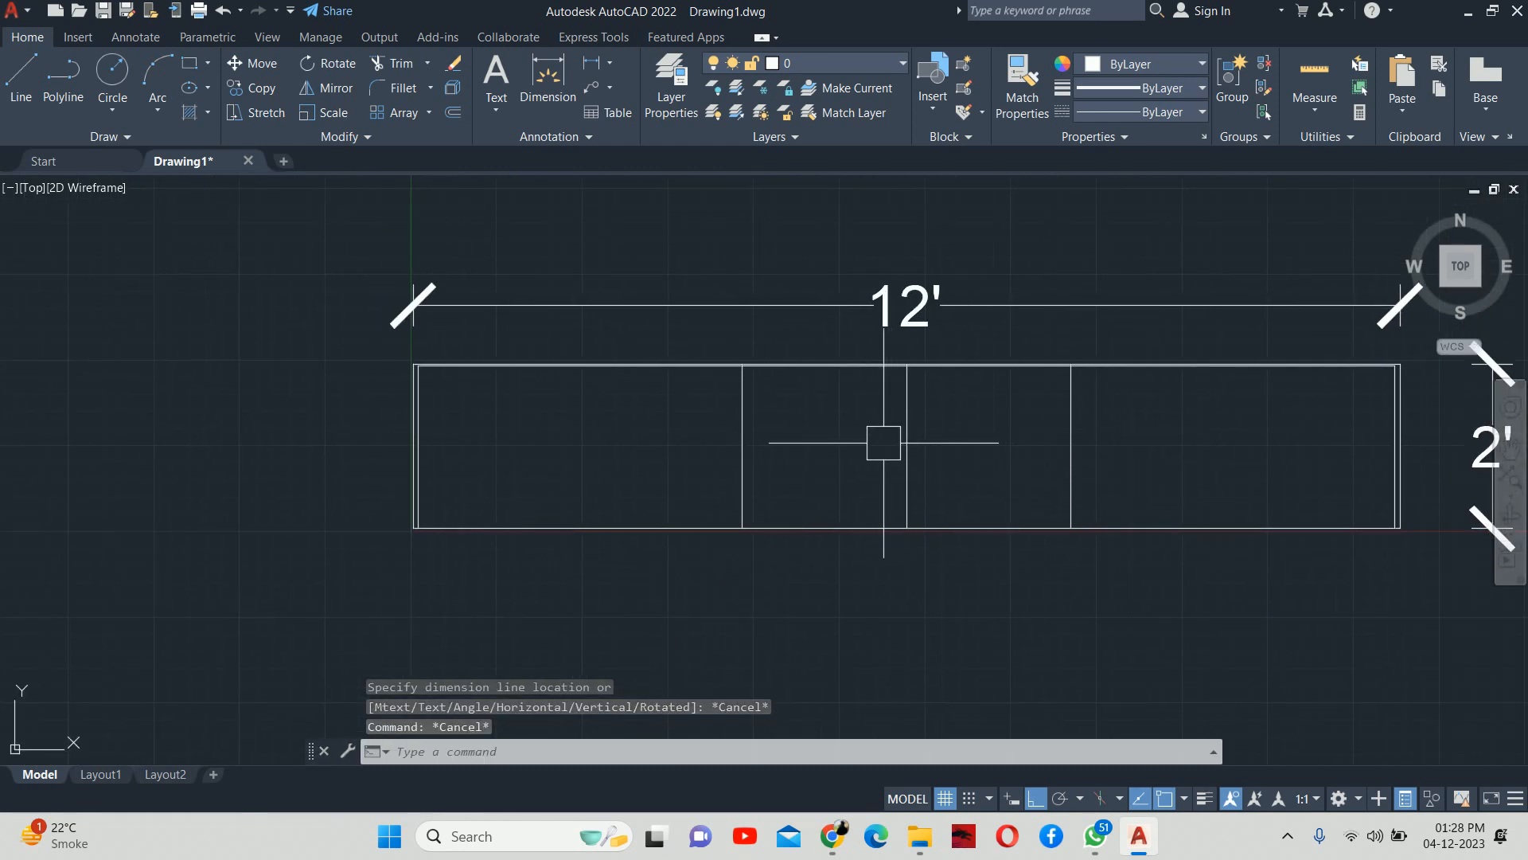
click(907, 443)
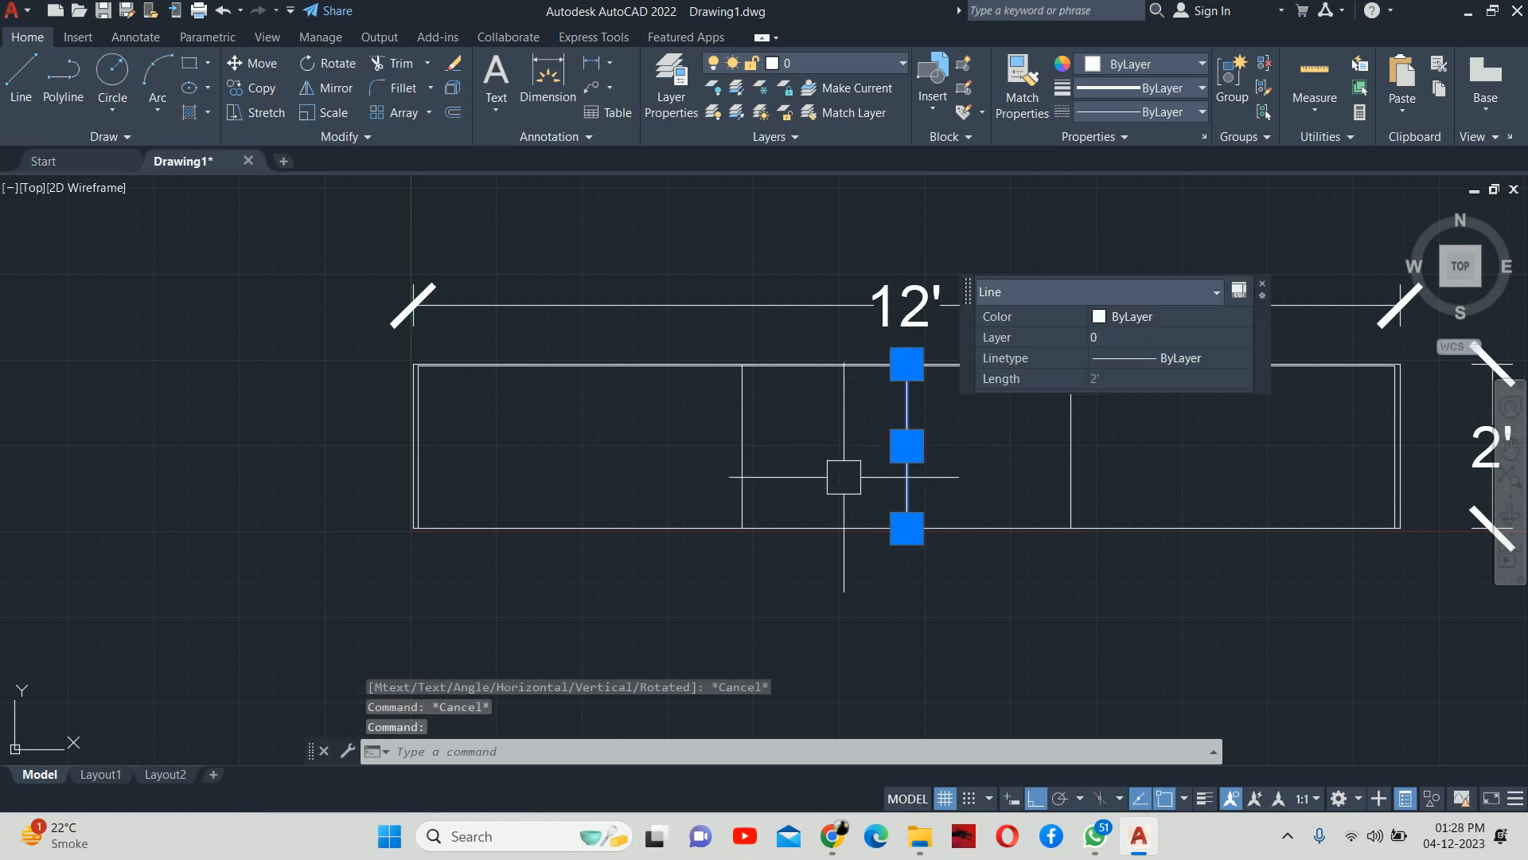
key(Delete)
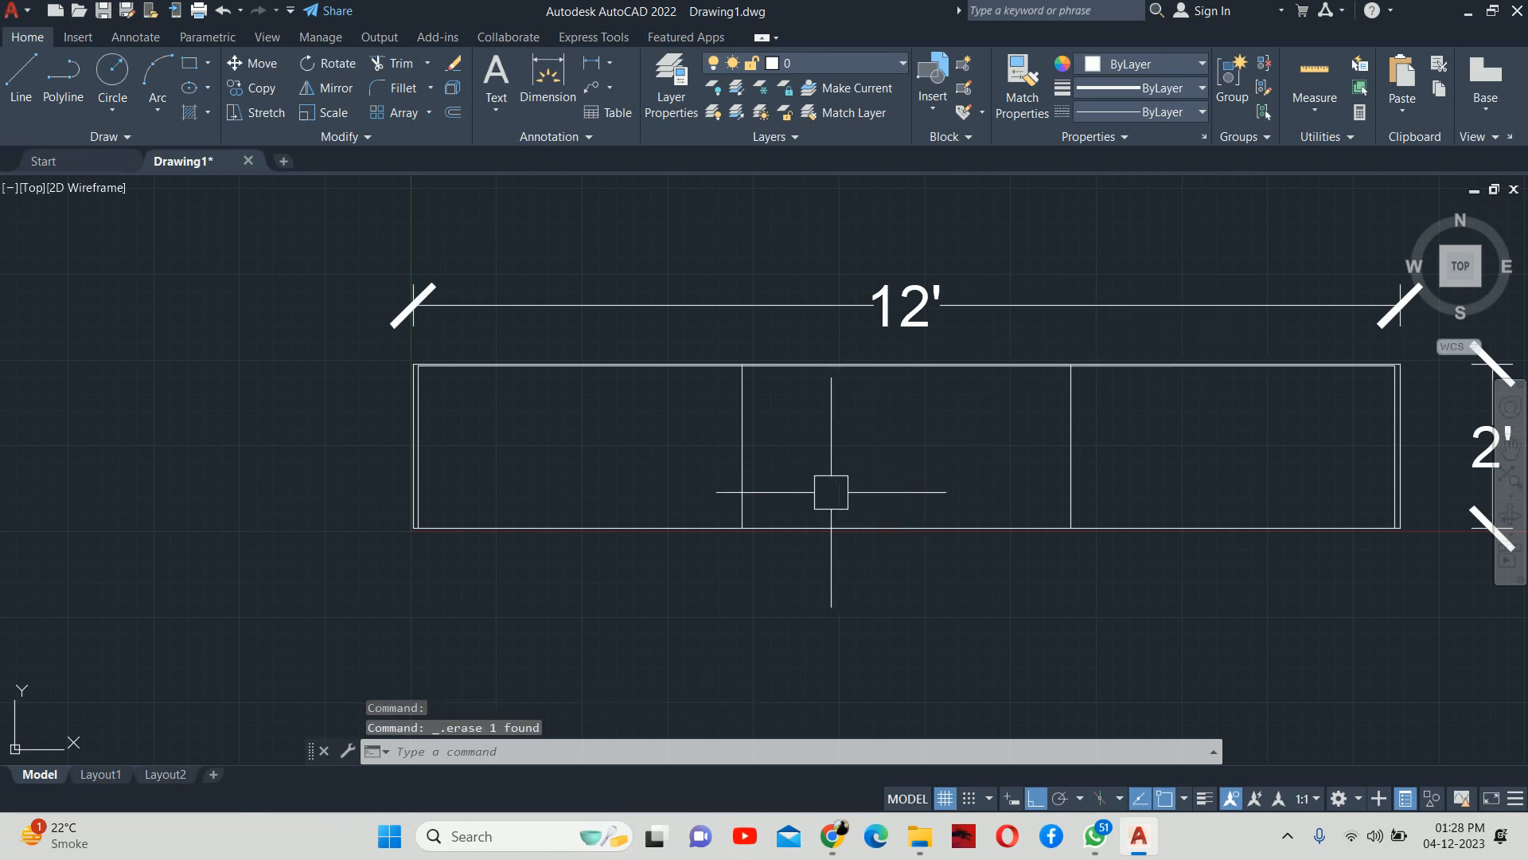
Step: Offset both divider lines 0.75" outward, the left one to the left and the right one to the right
key(Escape)
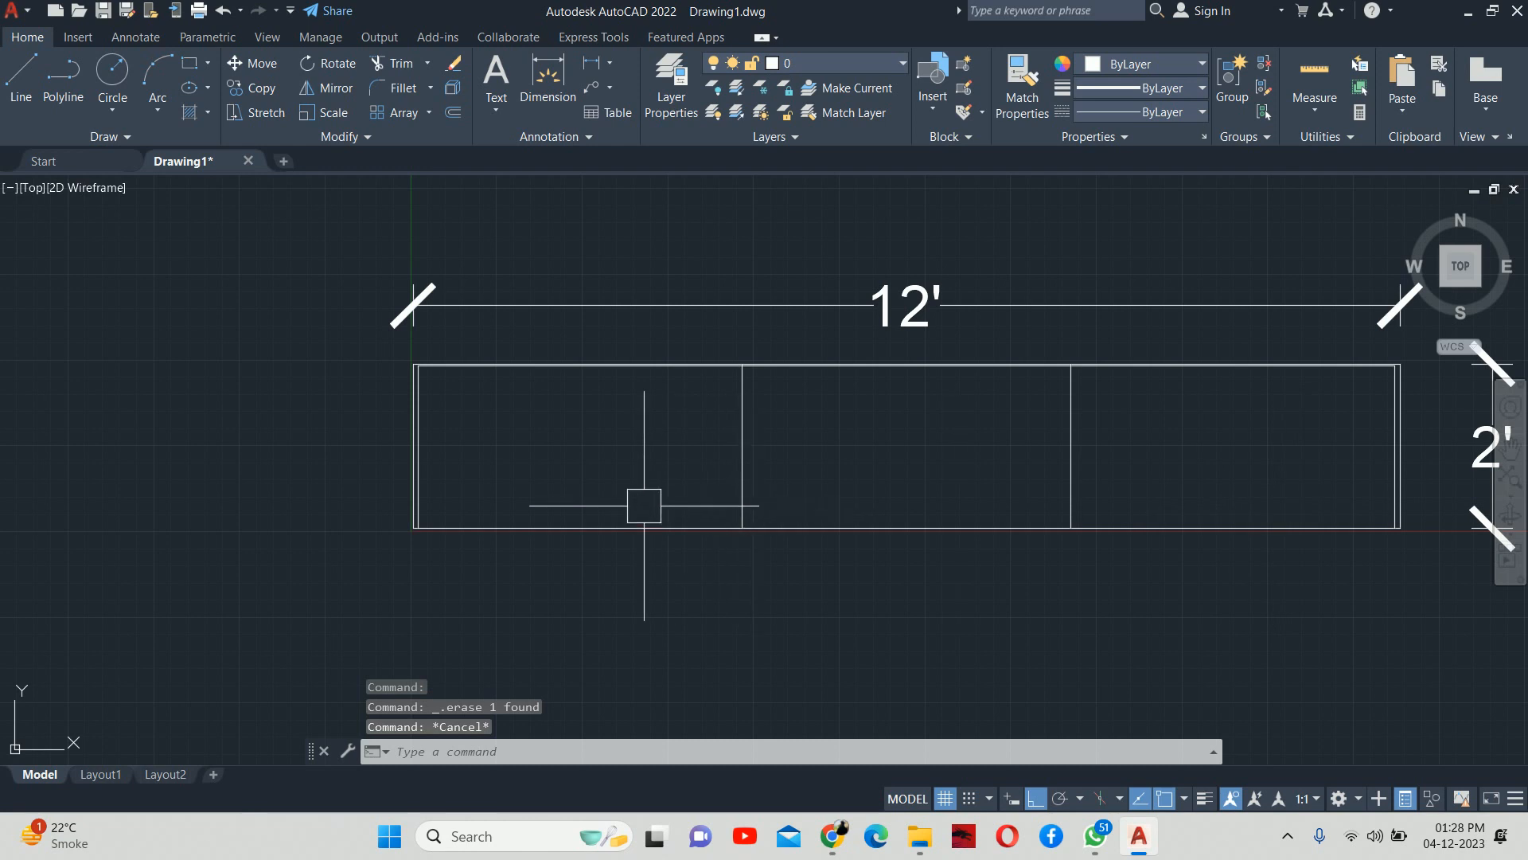
key(Escape)
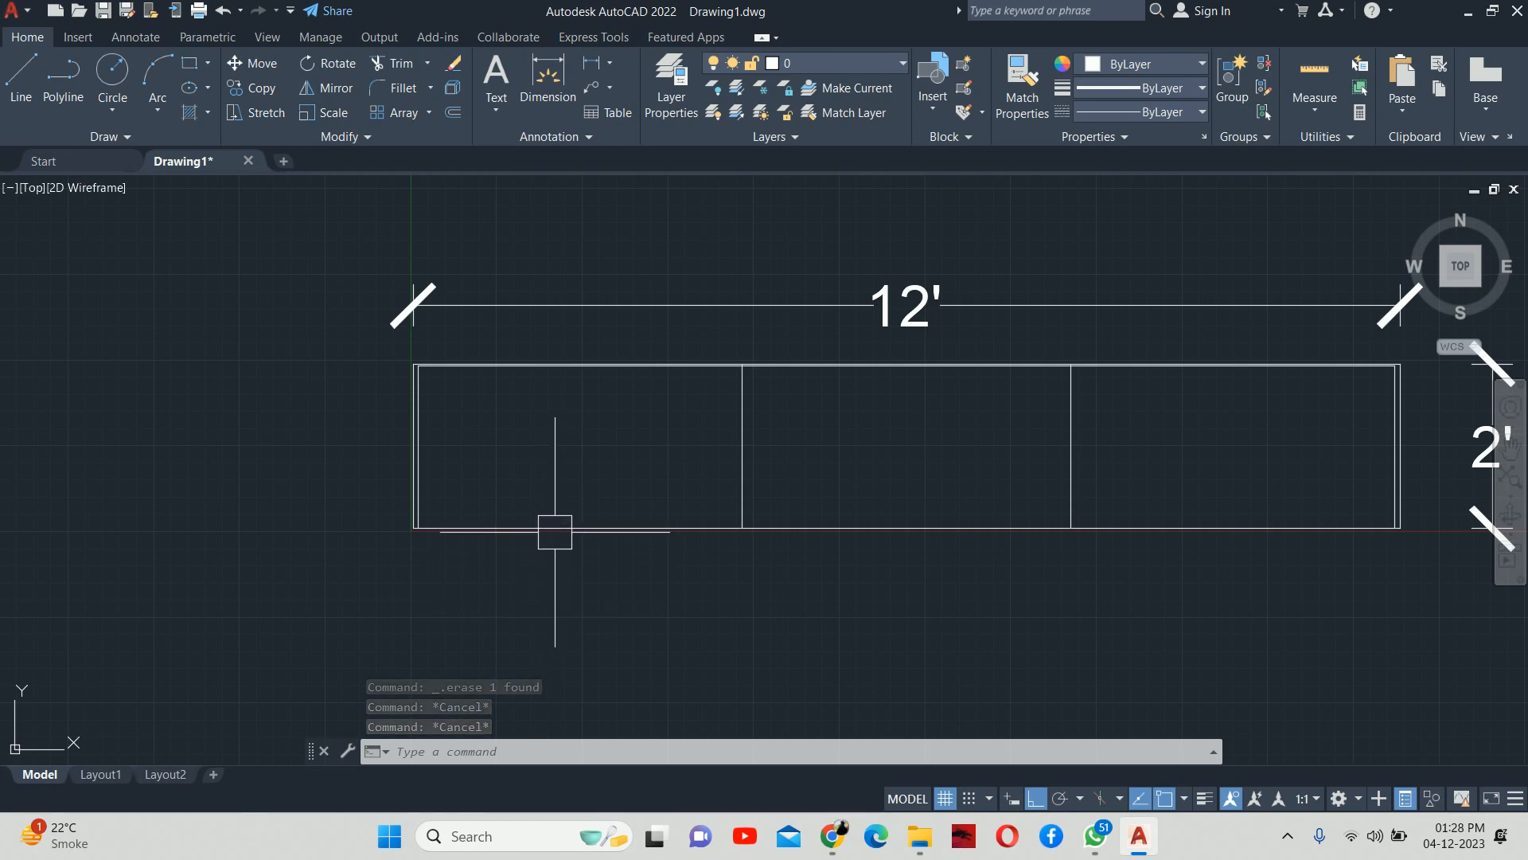
text(o)
key(Return)
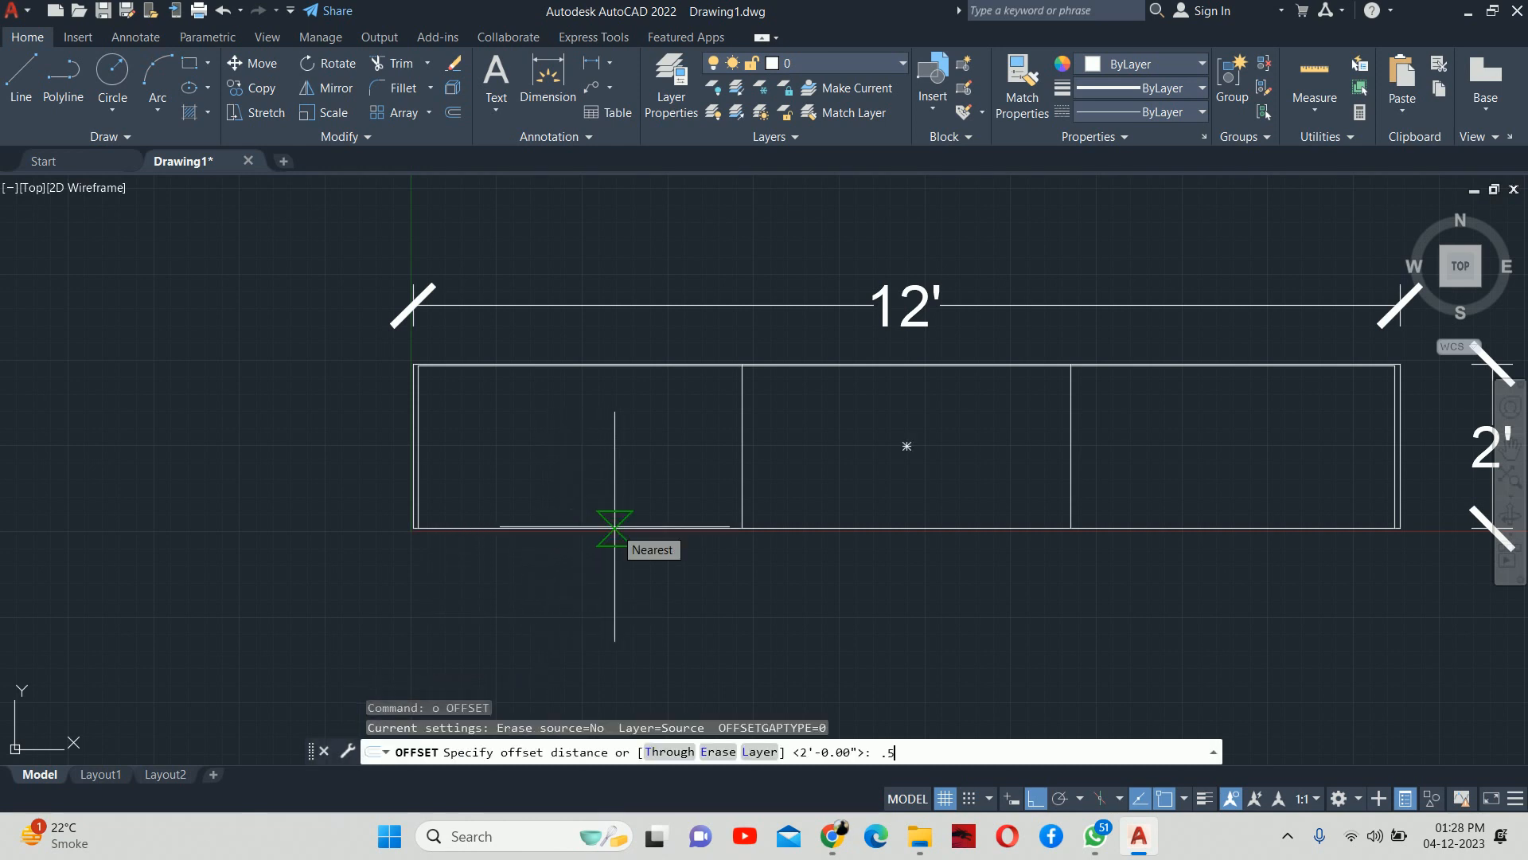
text(.75)
key(Return)
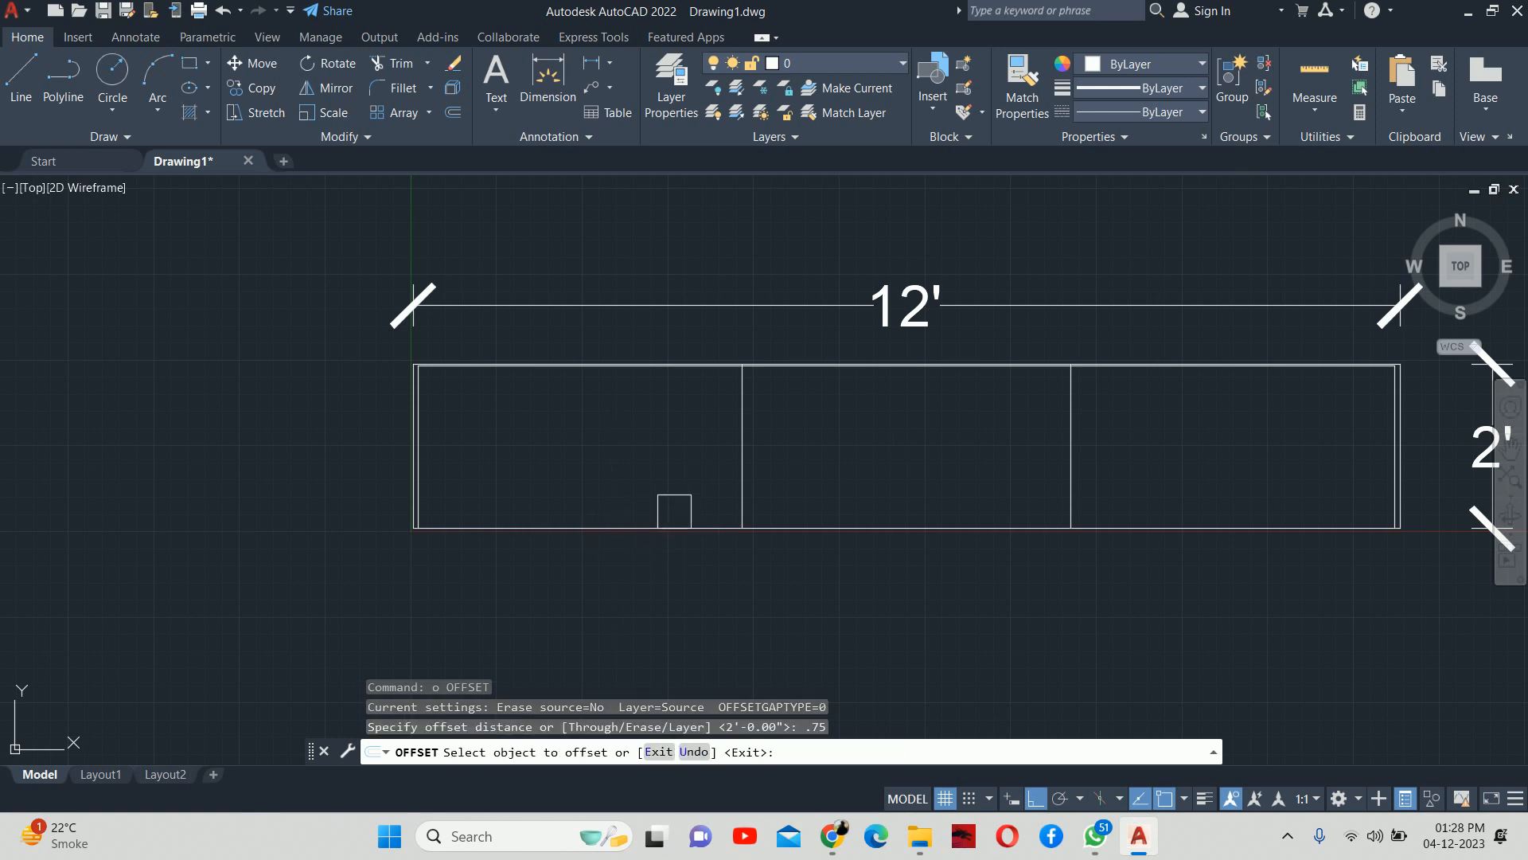
click(740, 447)
click(710, 460)
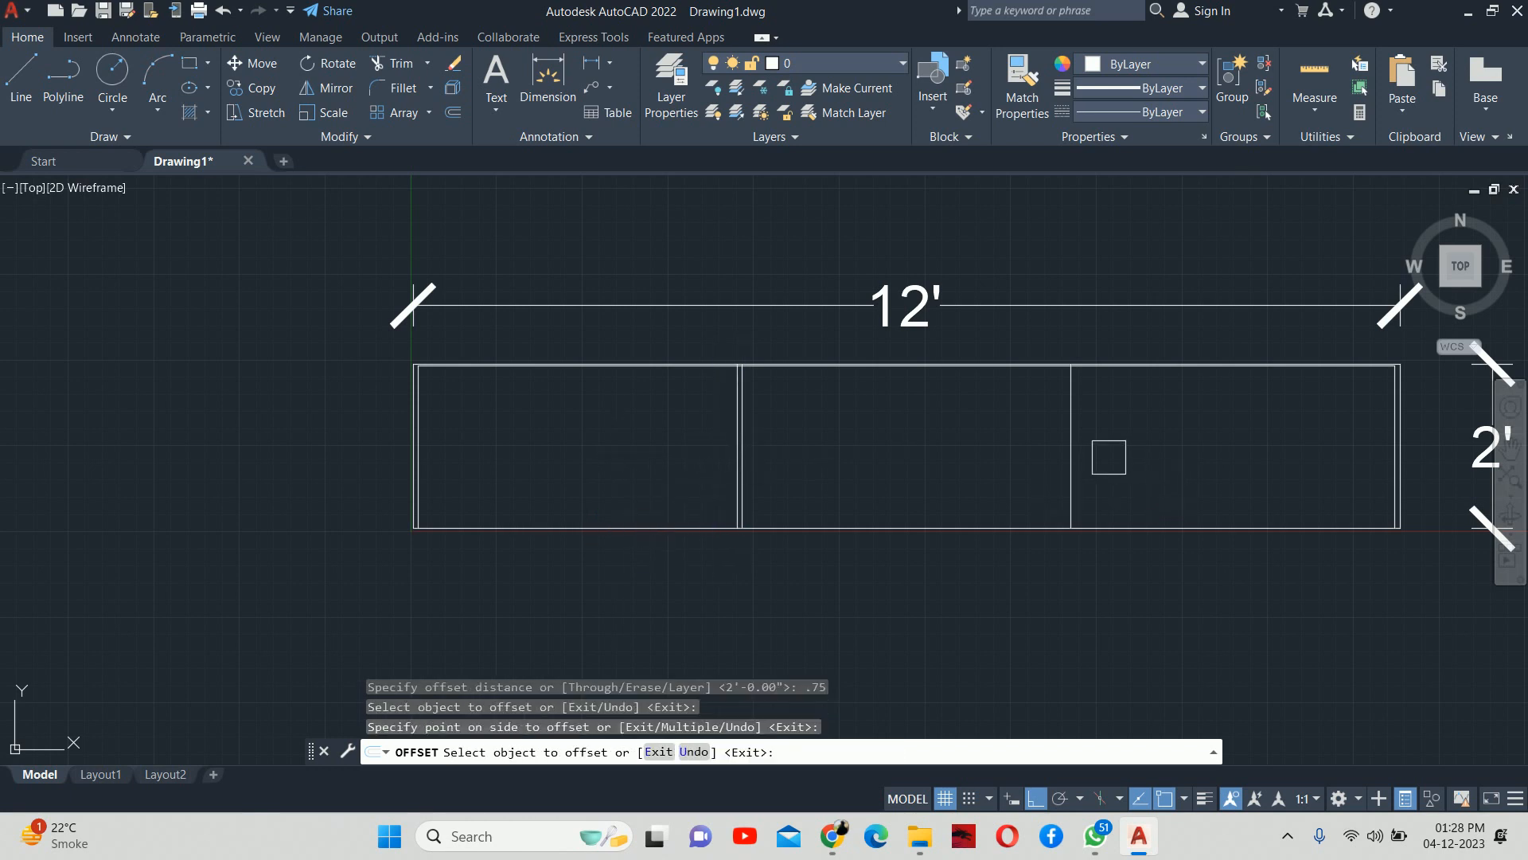
click(1072, 455)
click(1130, 454)
key(Escape)
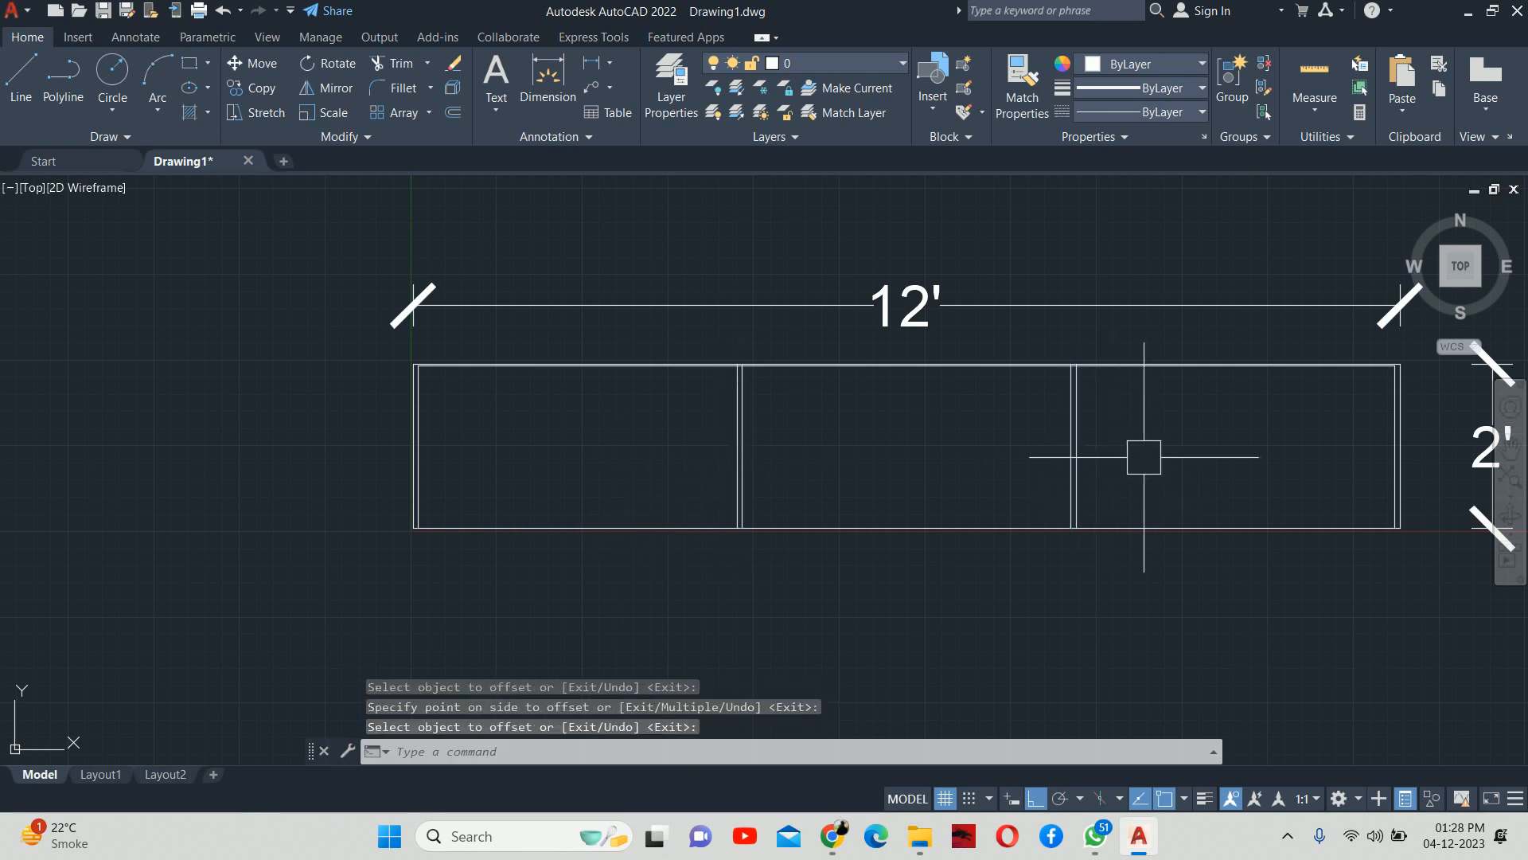
key(Escape)
key(Escape)
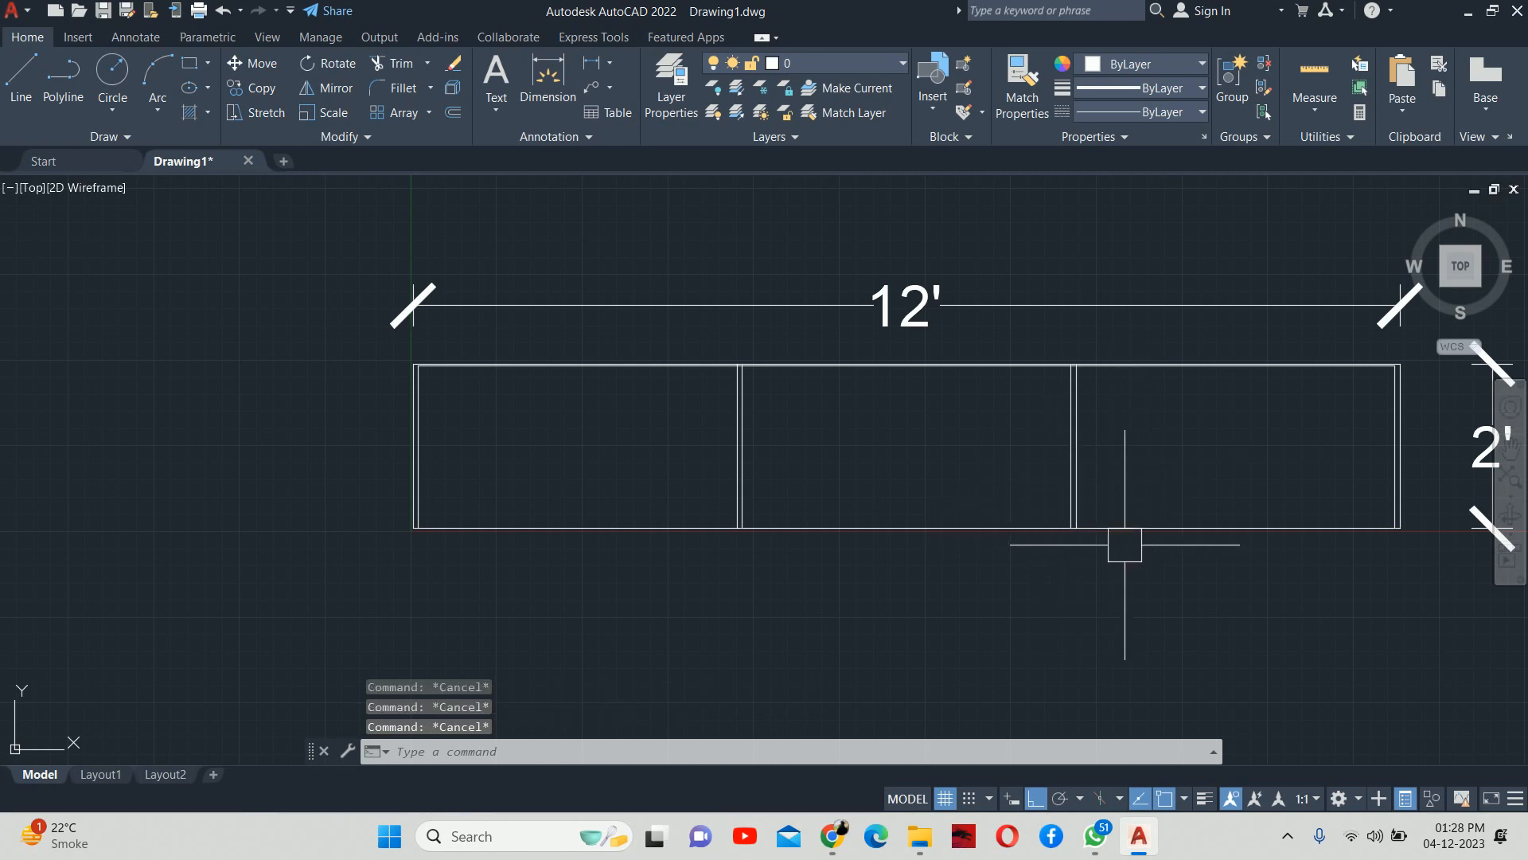
Step: Draw a line along the bottom edge of the right compartment, from the divider to the side panel's inner face
text(l)
key(Return)
click(1076, 527)
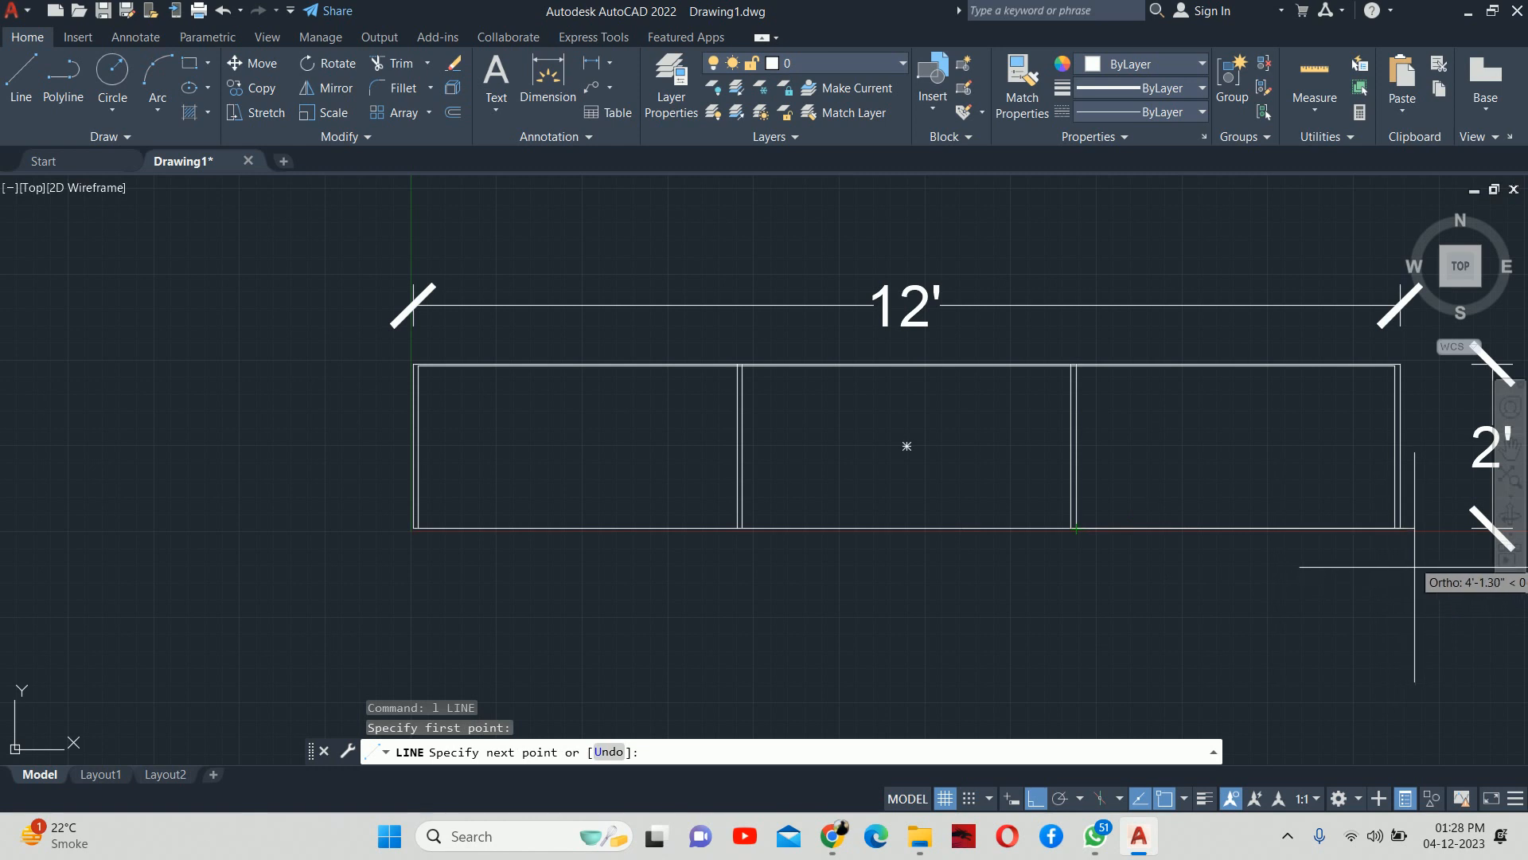
scroll(1400, 527, up, 4)
click(1389, 528)
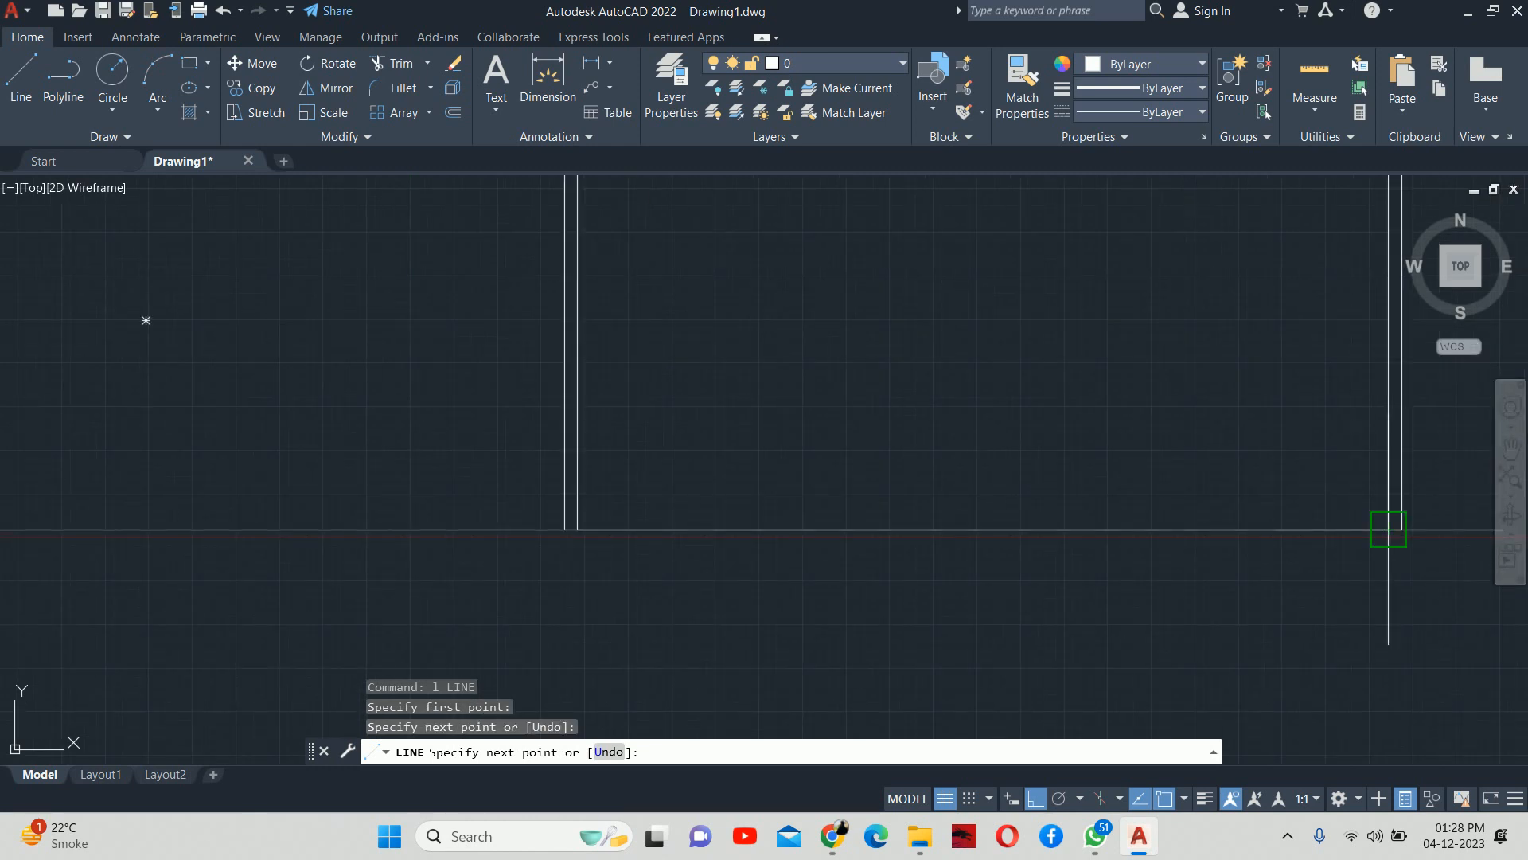
key(Return)
key(Escape)
scroll(1102, 558, down, 4)
key(Escape)
Step: Offset the right compartment's bottom line 0.75" downward
middle_drag(1102, 558, 1075, 560)
text(o)
key(Return)
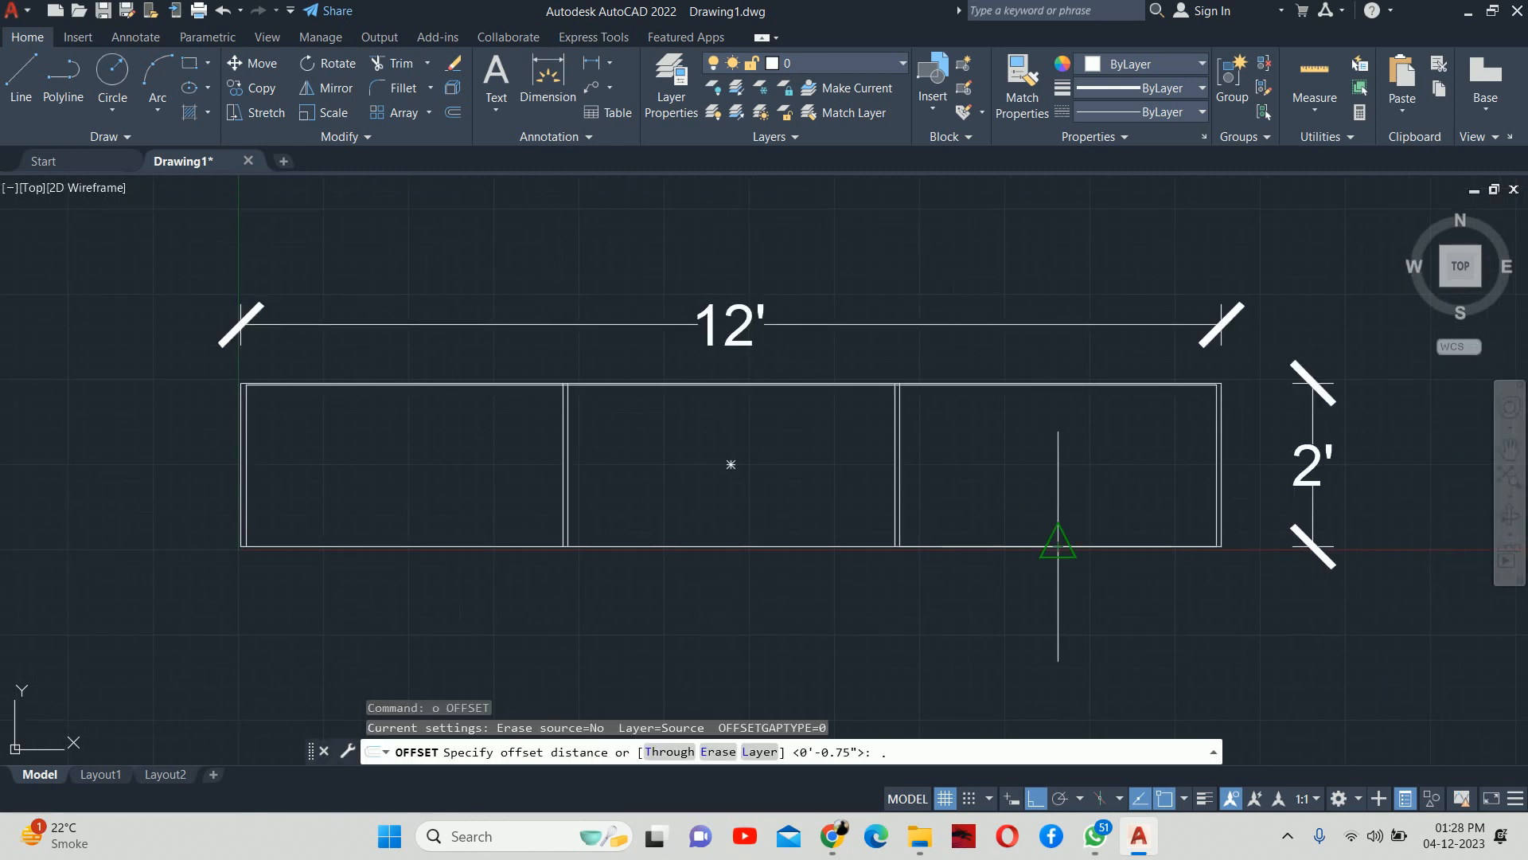
text(.75)
key(Return)
click(1052, 546)
click(1040, 608)
key(Return)
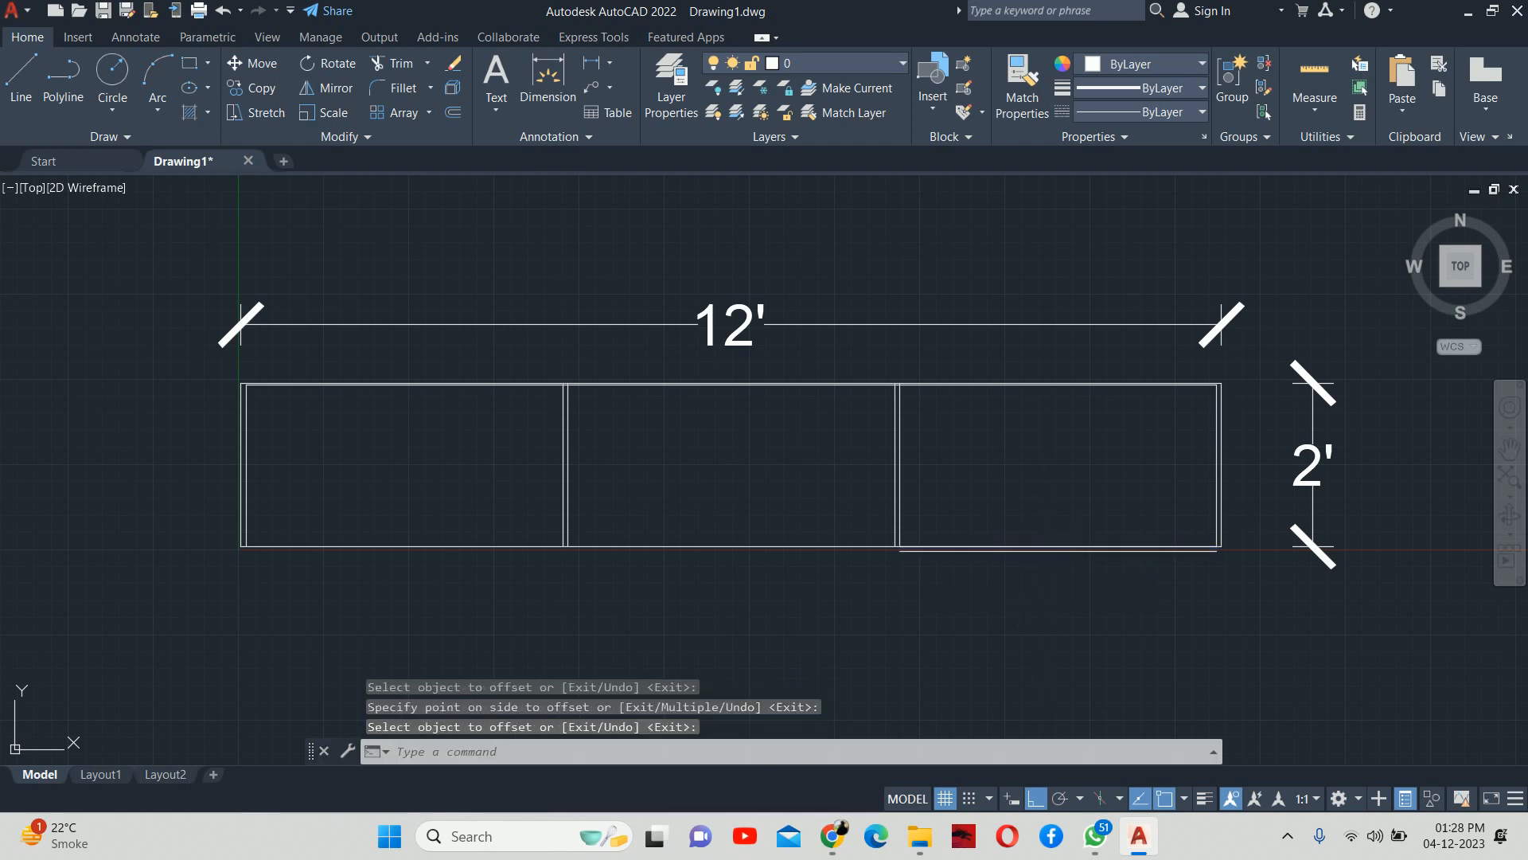
key(Escape)
key(Escape)
Step: Draw a circle centred at the right divider's bottom corner, reaching the midpoint of the compartment's bottom line, radius about 1'-11.25"
scroll(934, 552, up, 5)
middle_drag(883, 536, 794, 533)
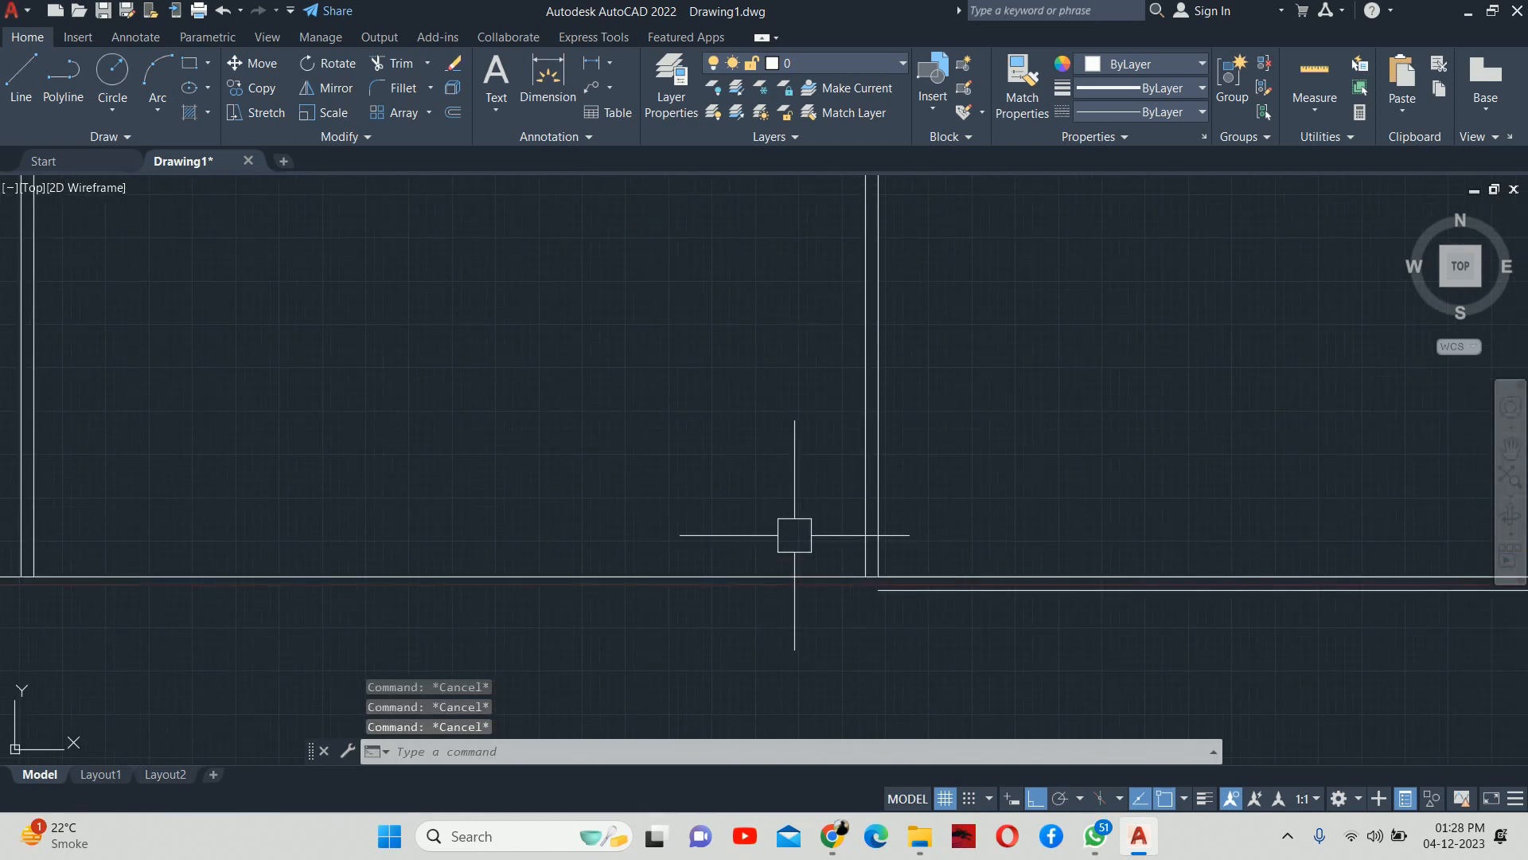
text(c)
key(Return)
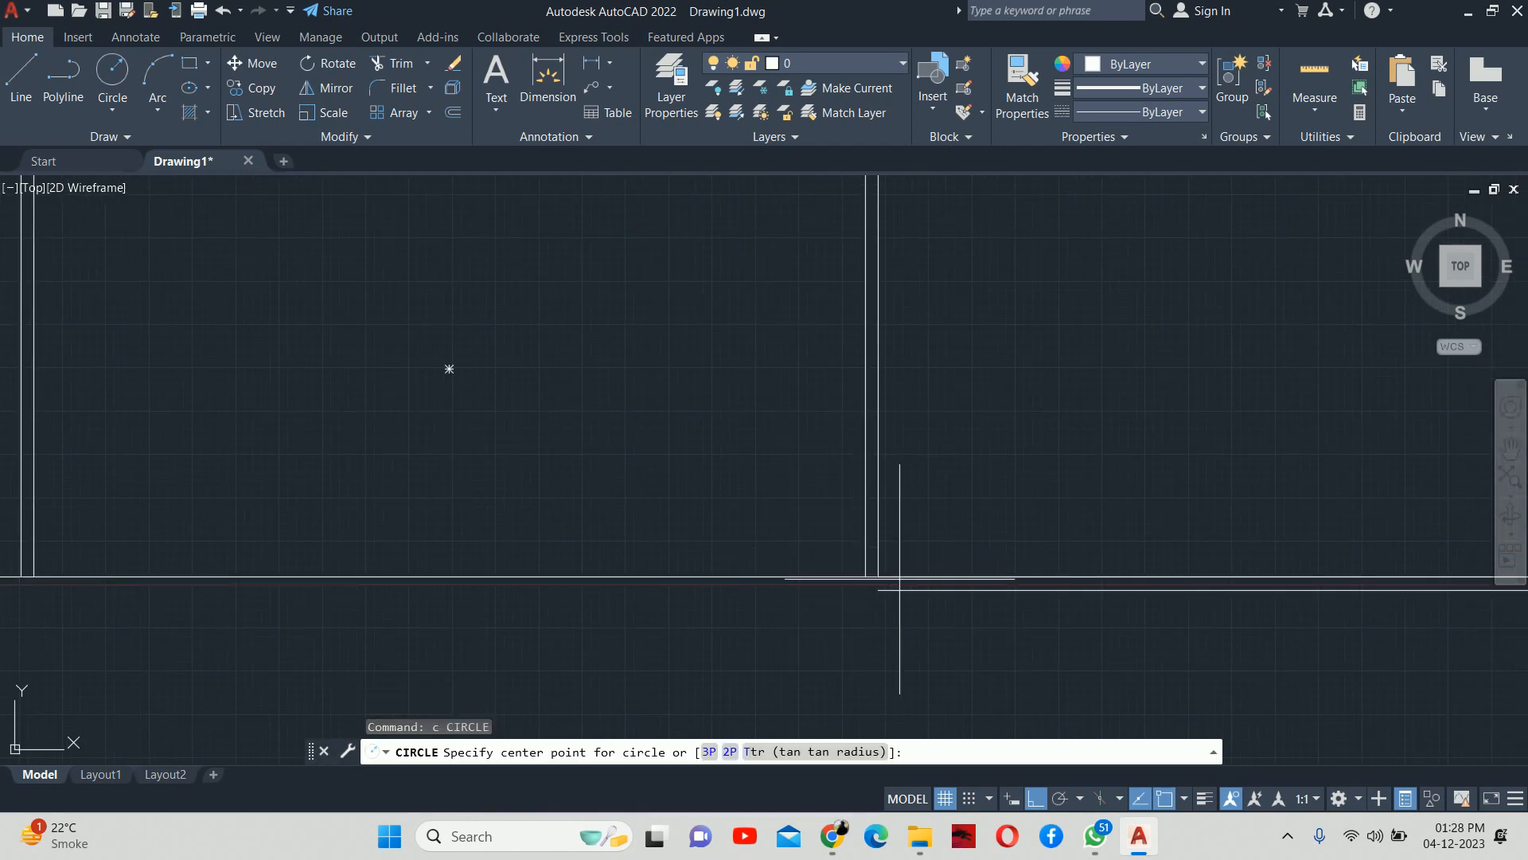
click(896, 578)
scroll(749, 550, down, 3)
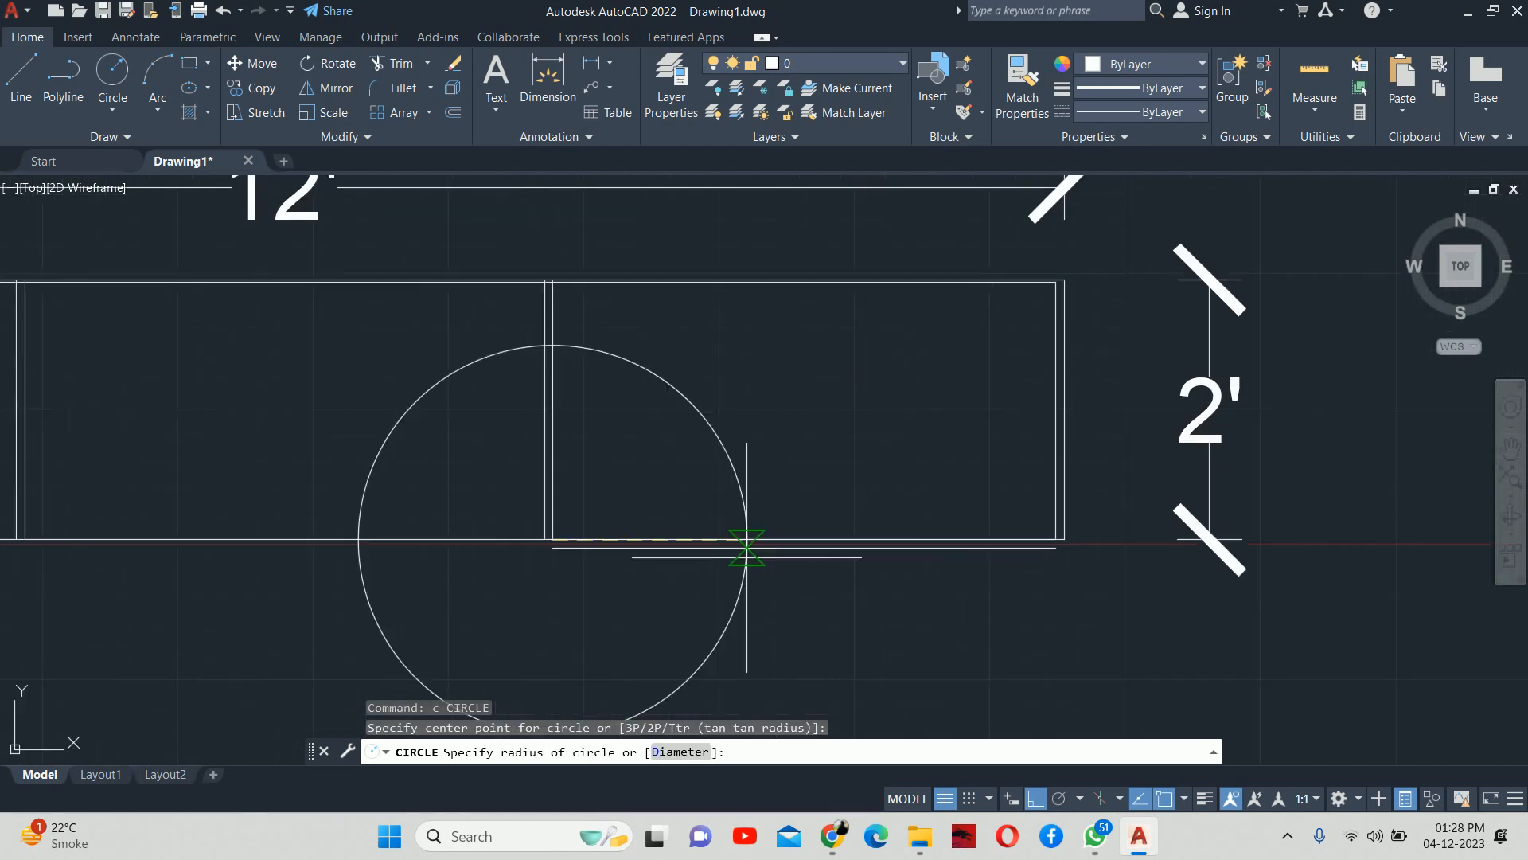
click(804, 539)
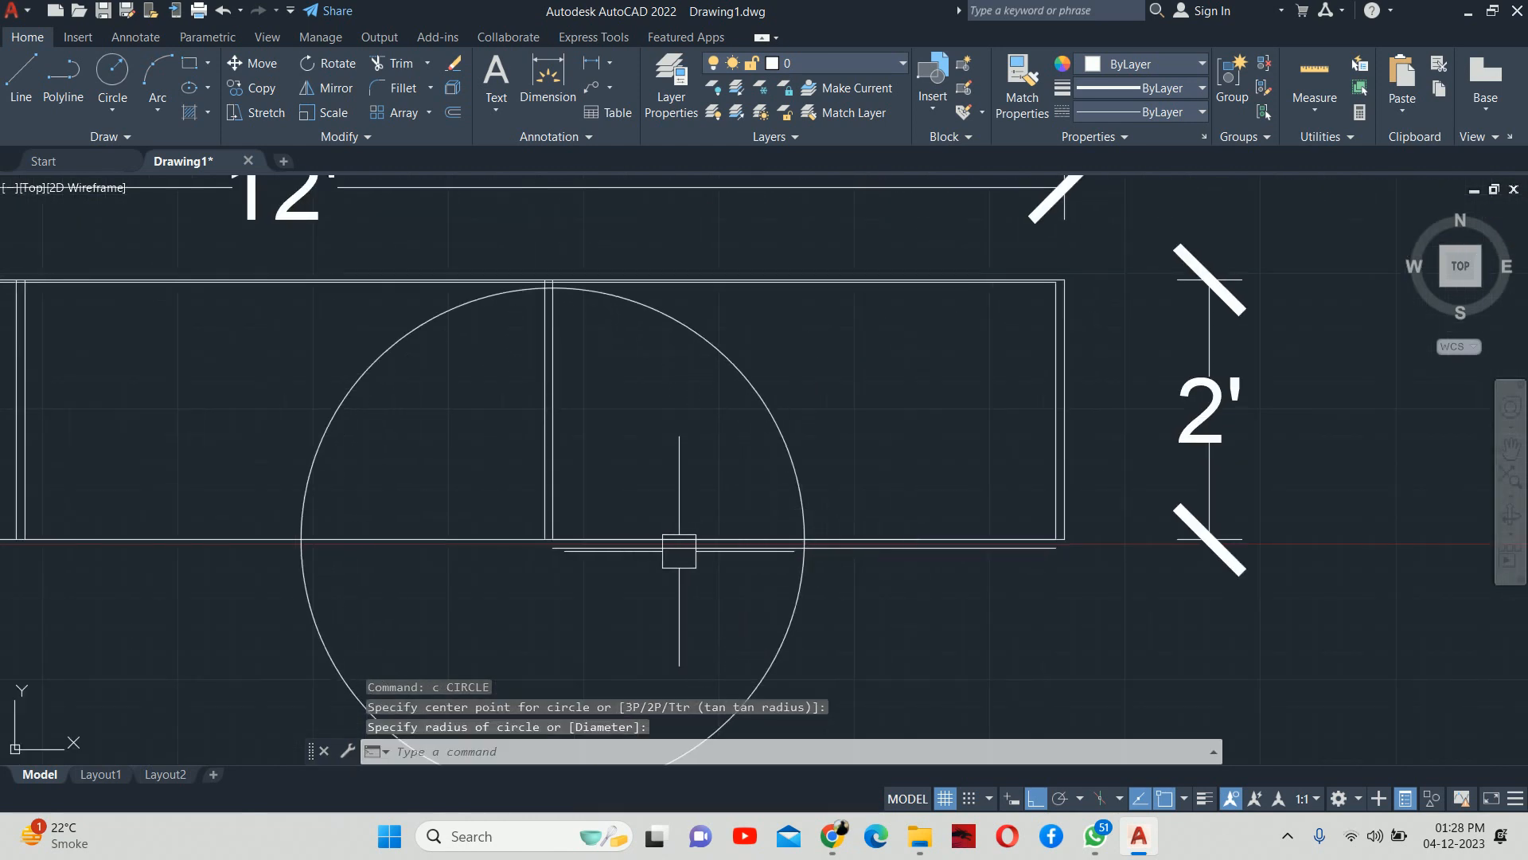
key(Escape)
key(Escape)
key(Escape)
scroll(815, 532, up, 4)
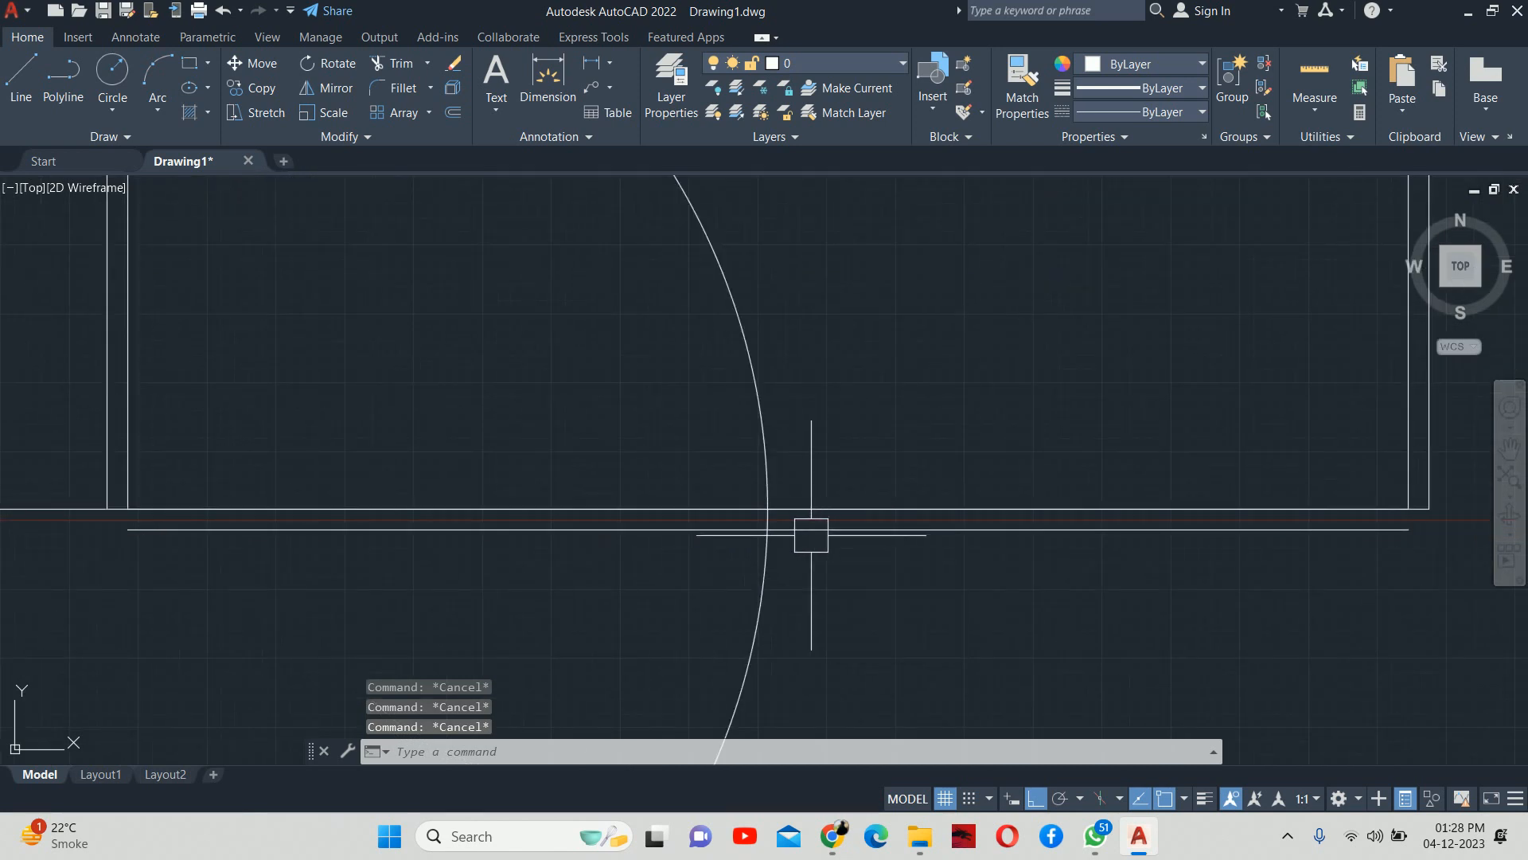
text(t)
key(Return)
key(Escape)
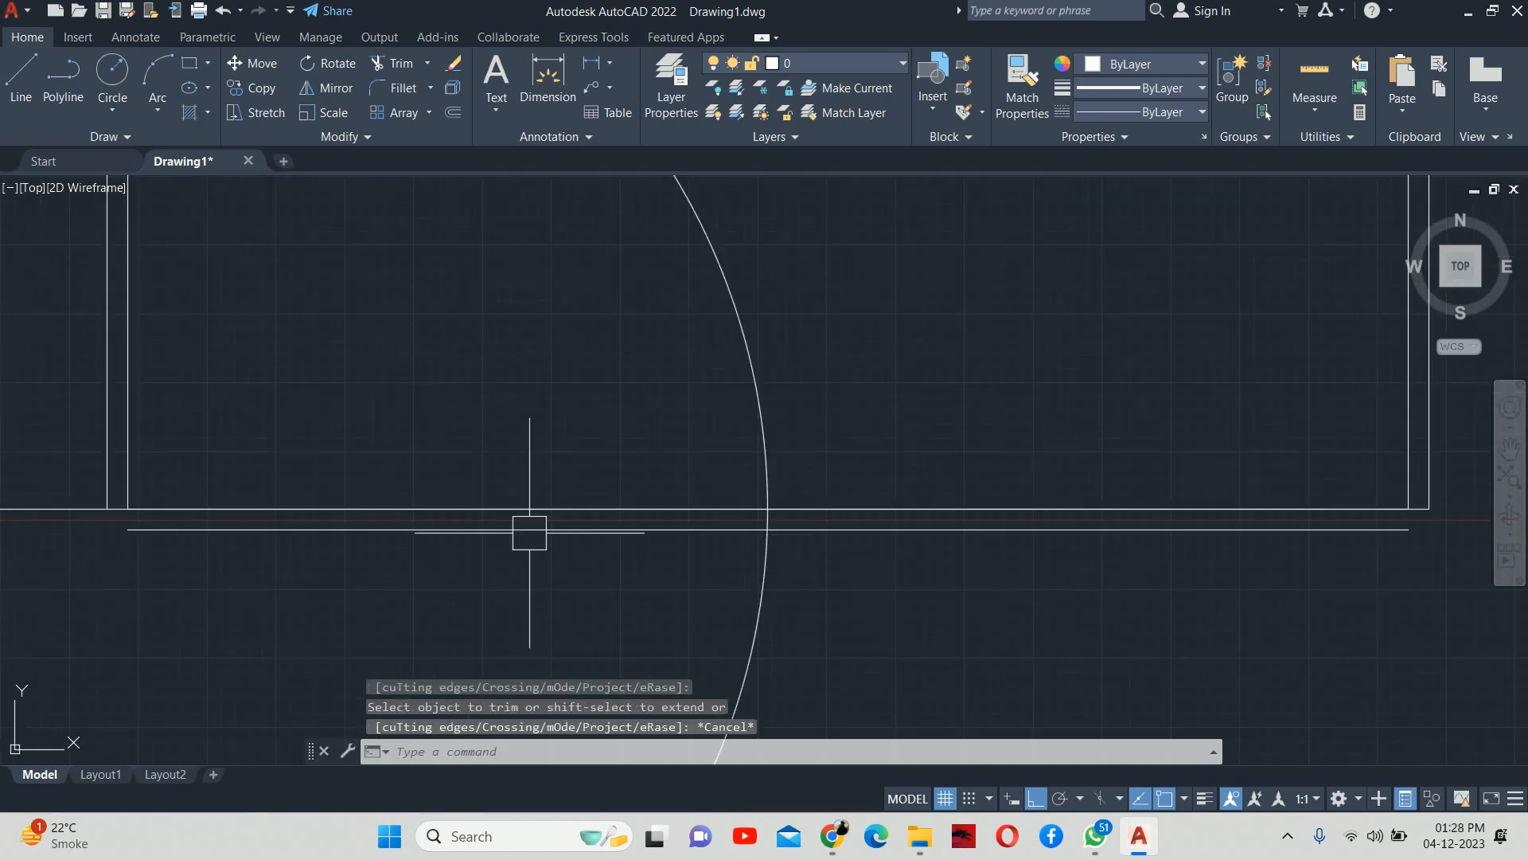
Step: Draw a diagonal door line from the right divider's bottom corner down to the circle's lower right
middle_drag(500, 537, 802, 488)
text(l)
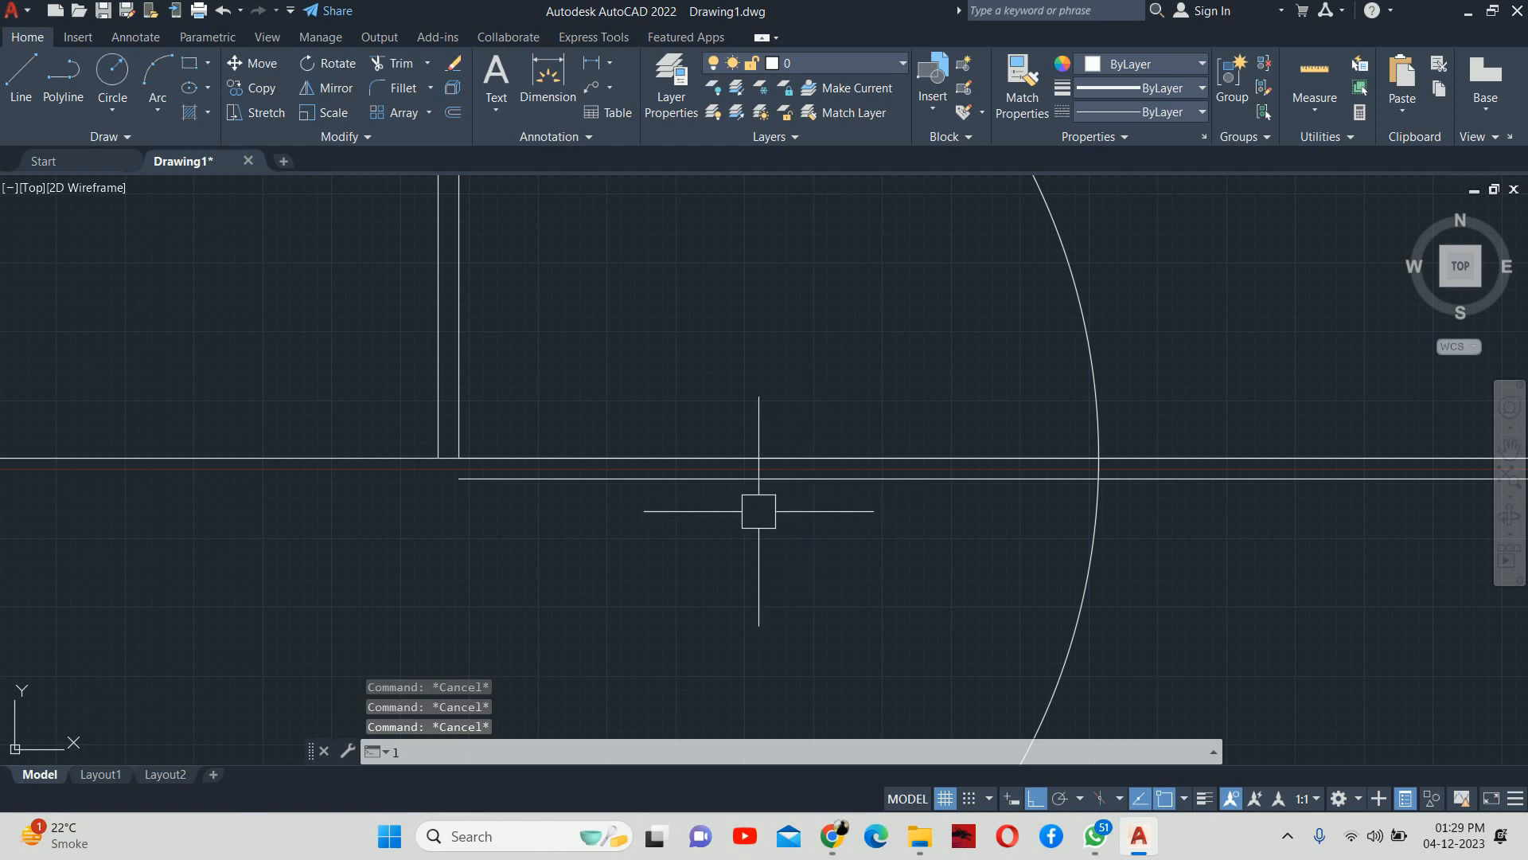
key(Return)
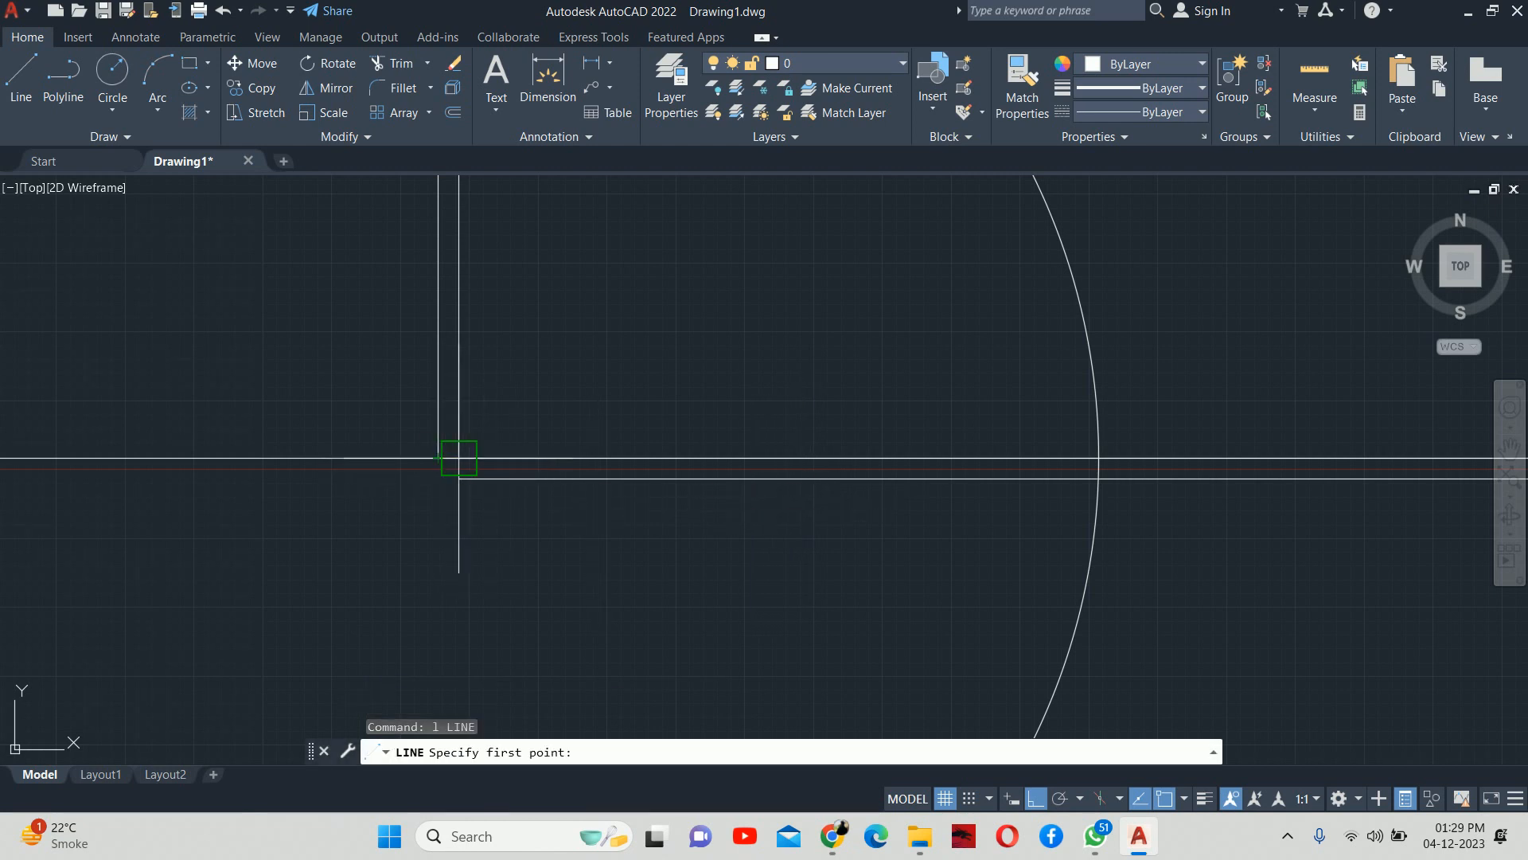
click(459, 459)
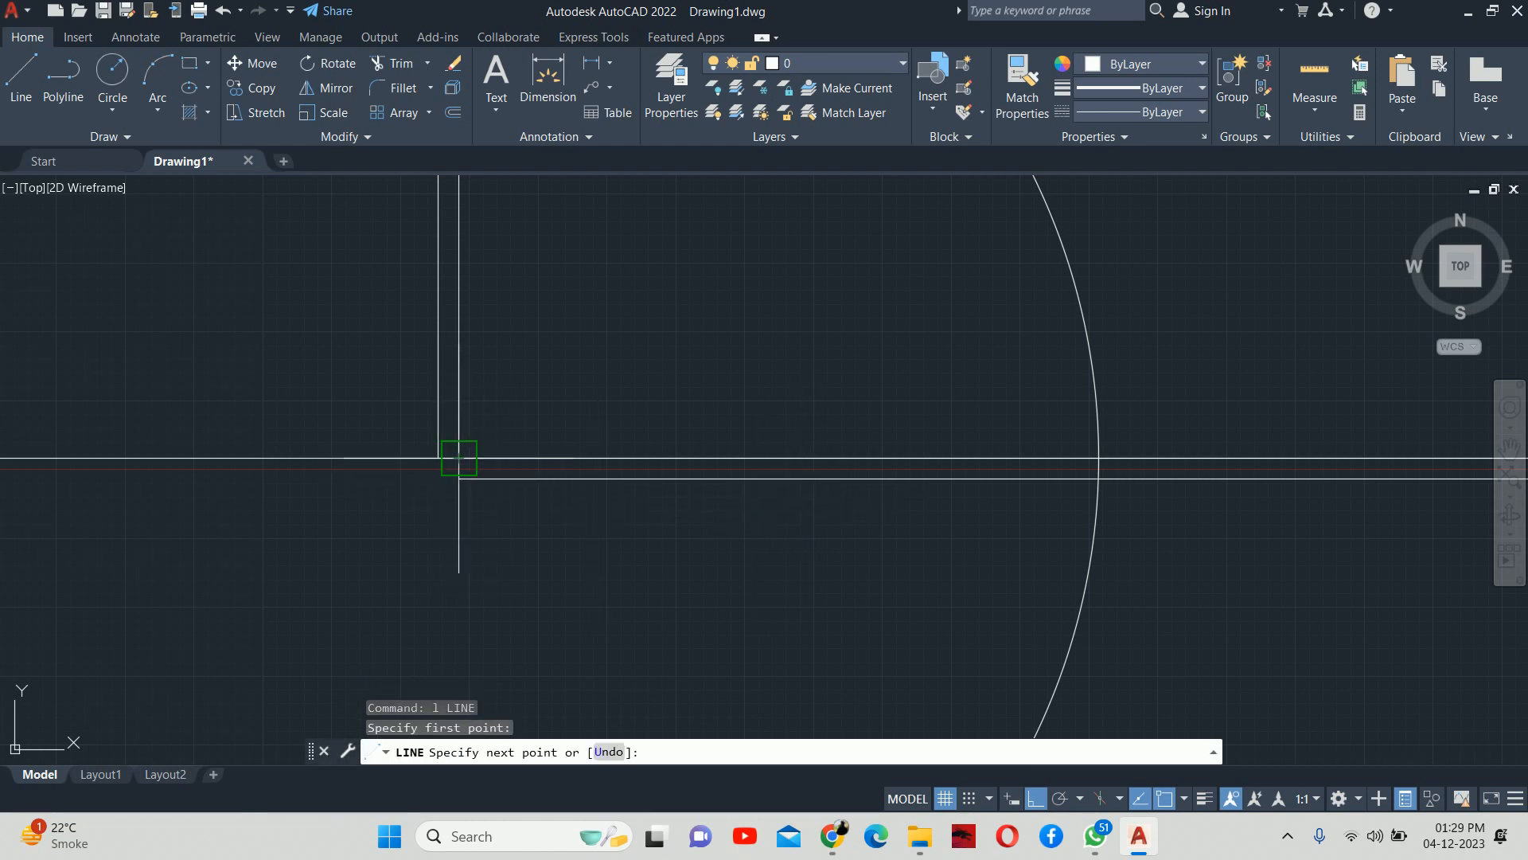
scroll(458, 458, down, 5)
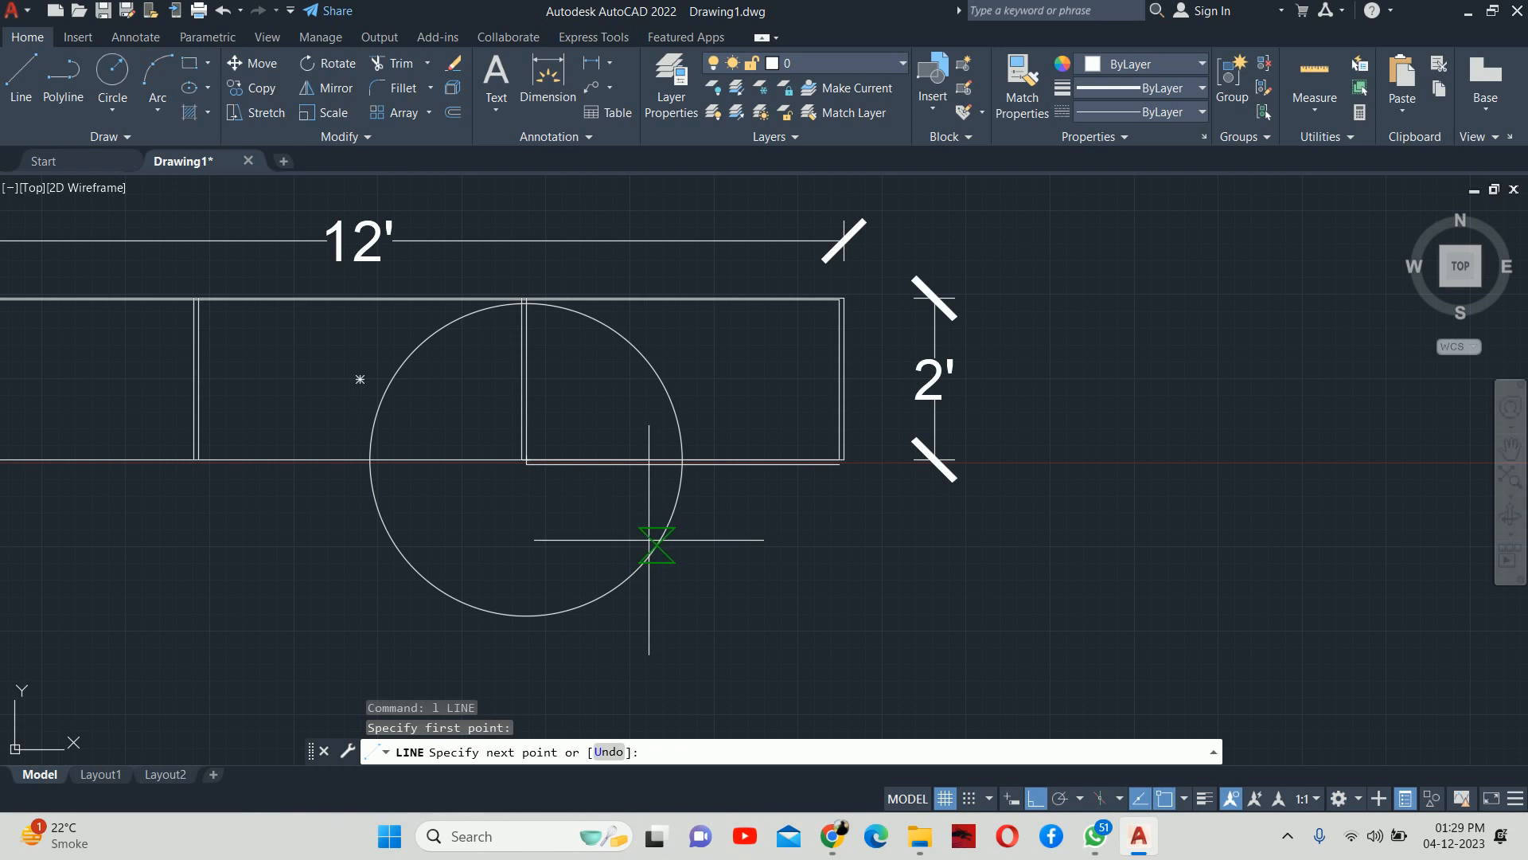
click(649, 539)
key(Escape)
key(Escape)
key(Escape)
key(Escape)
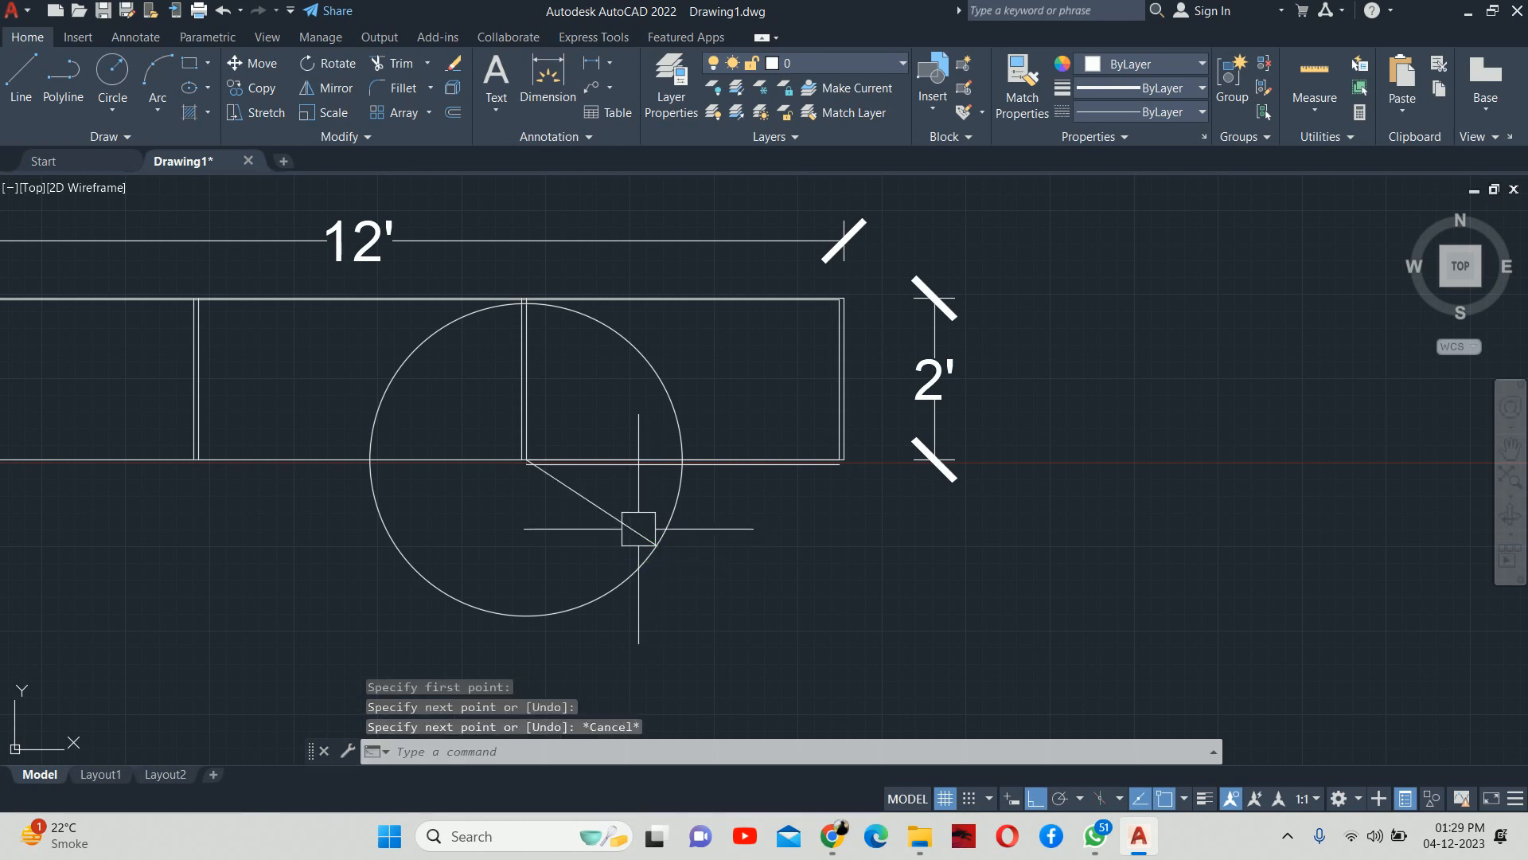
Step: Trim the circle to the swing arc between the bottom edge and the door line, and delete the leftover arc
text(t)
key(Return)
click(683, 418)
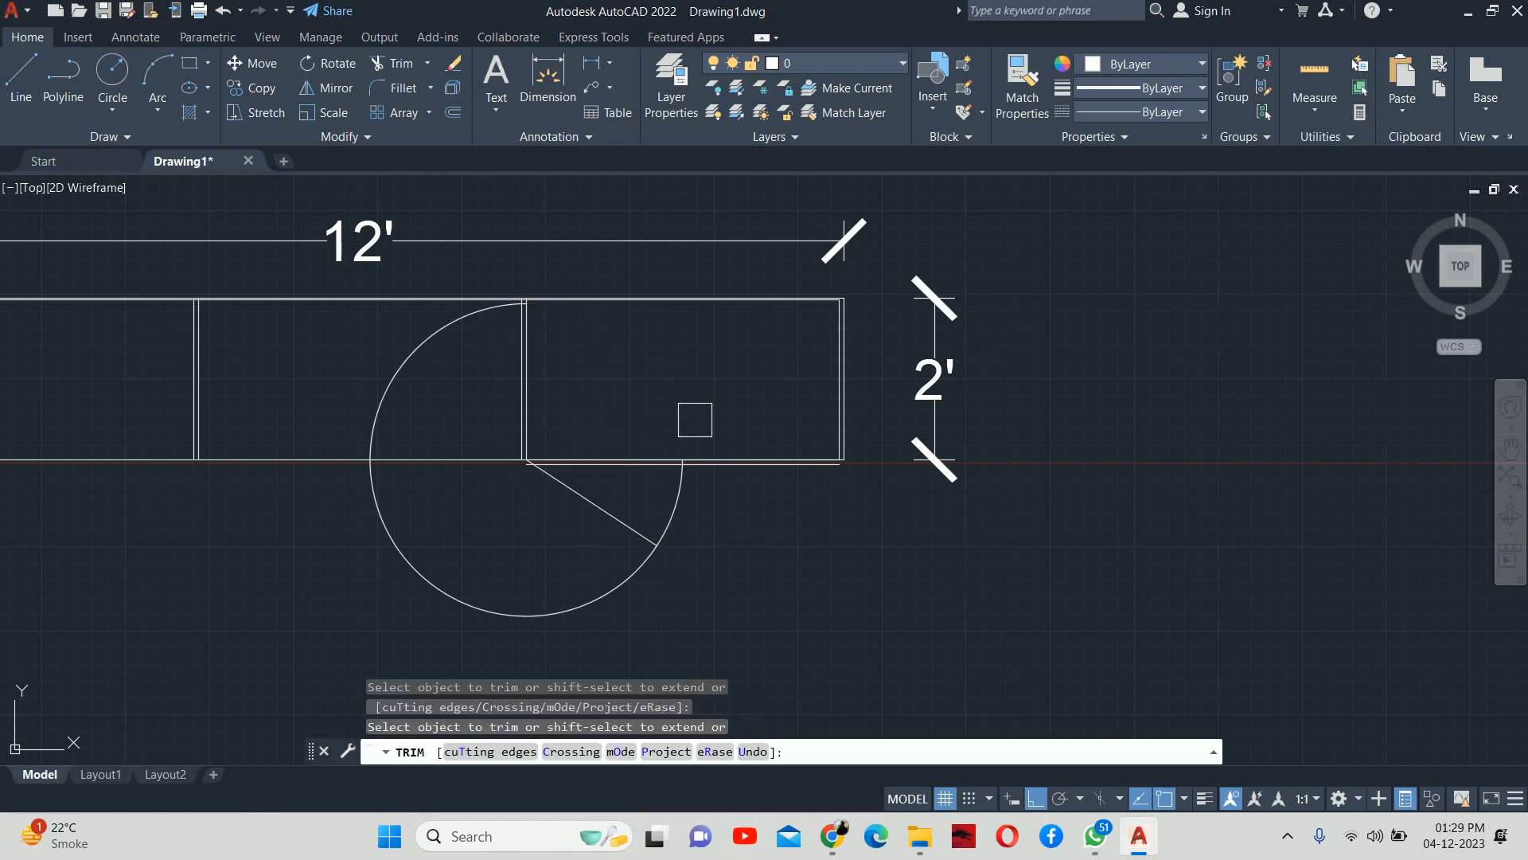
click(580, 611)
key(Escape)
click(416, 348)
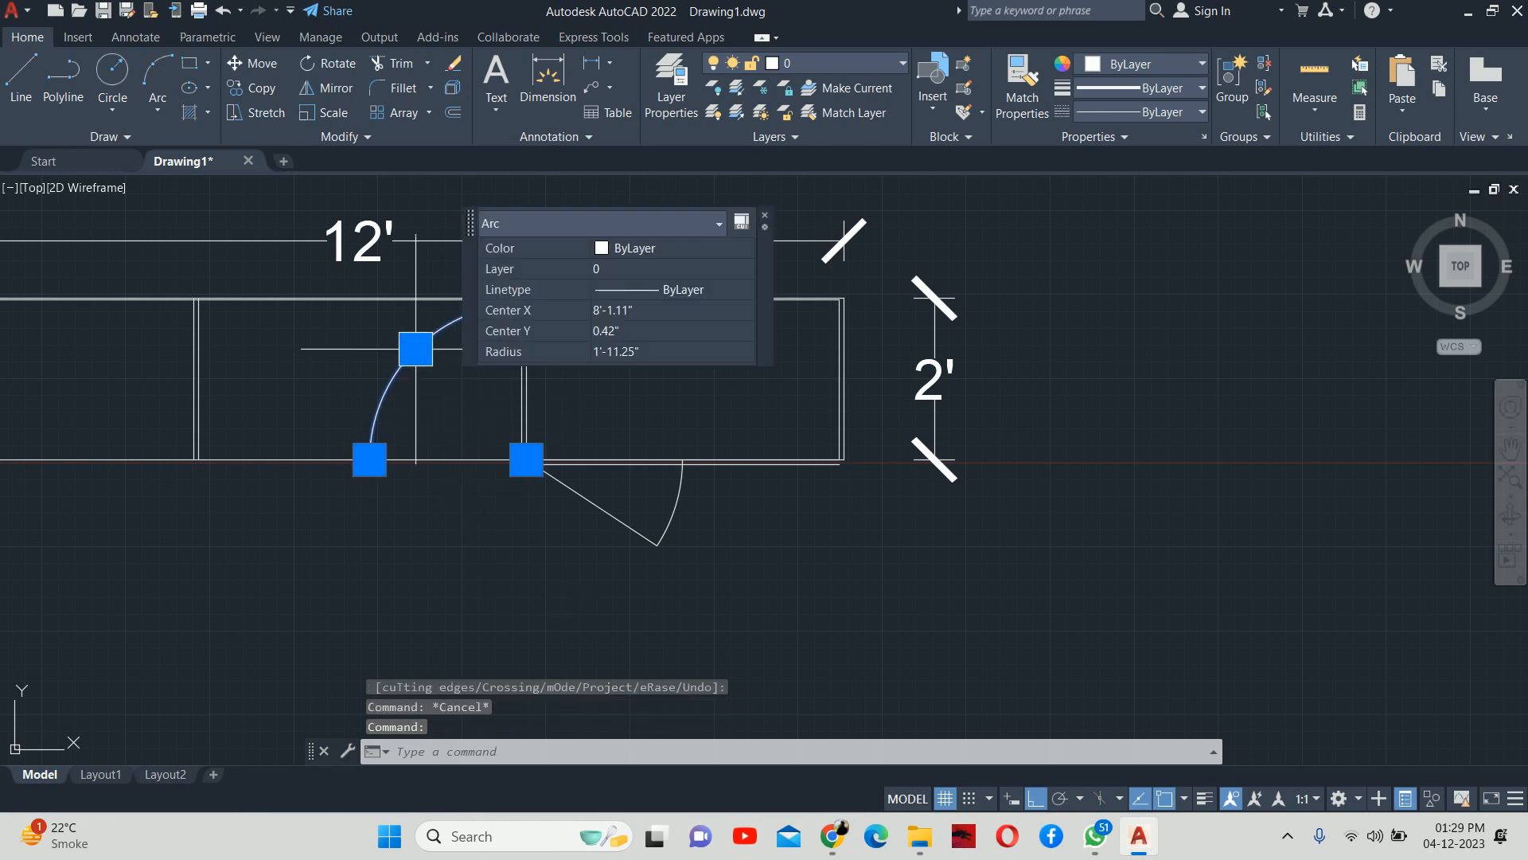
key(Delete)
scroll(552, 511, up, 5)
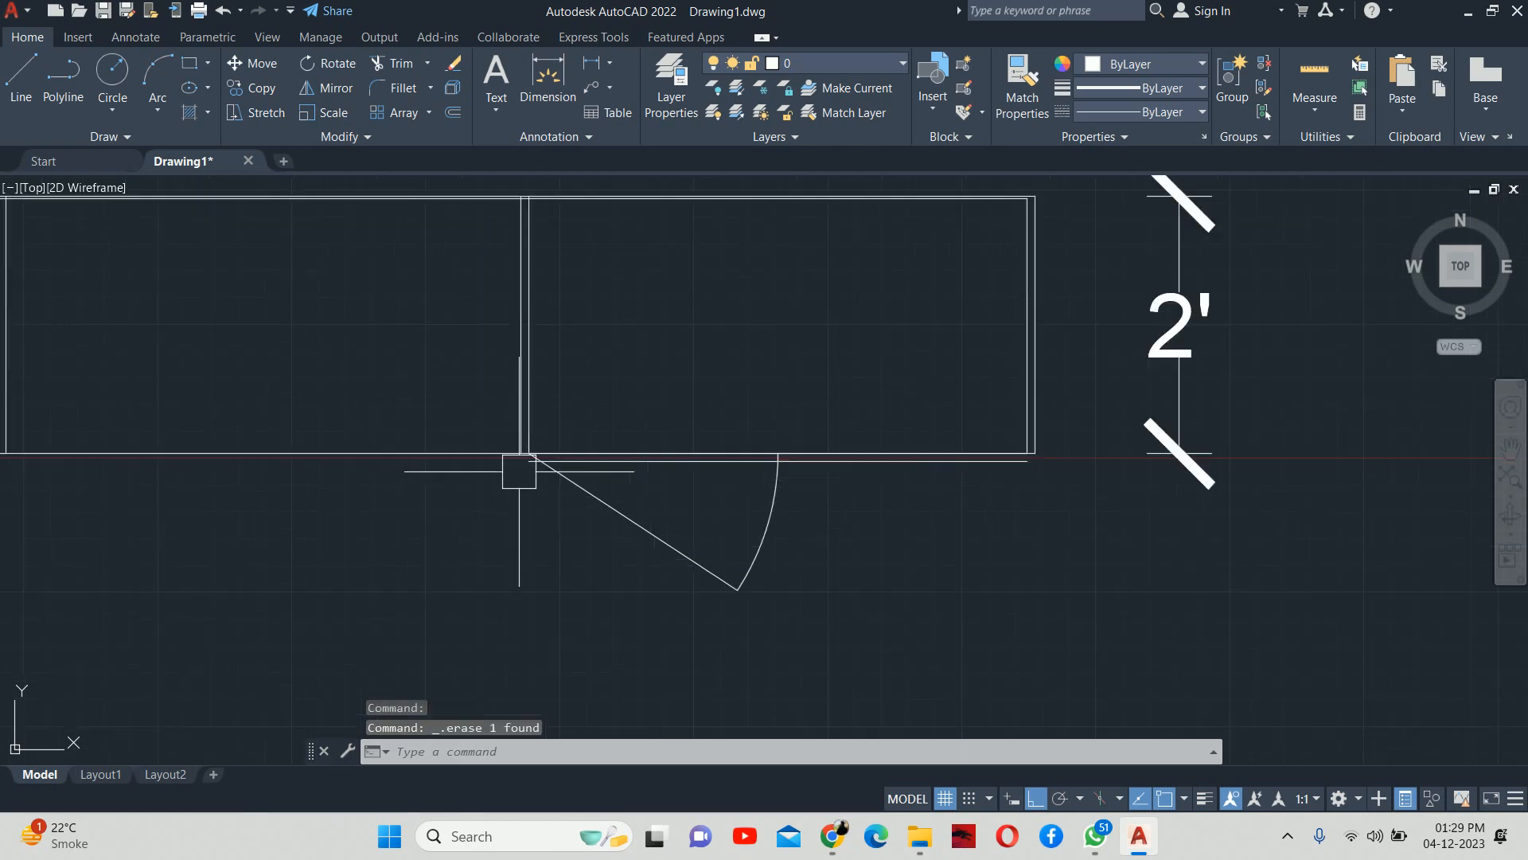
text(o)
key(Return)
text(1)
key(Return)
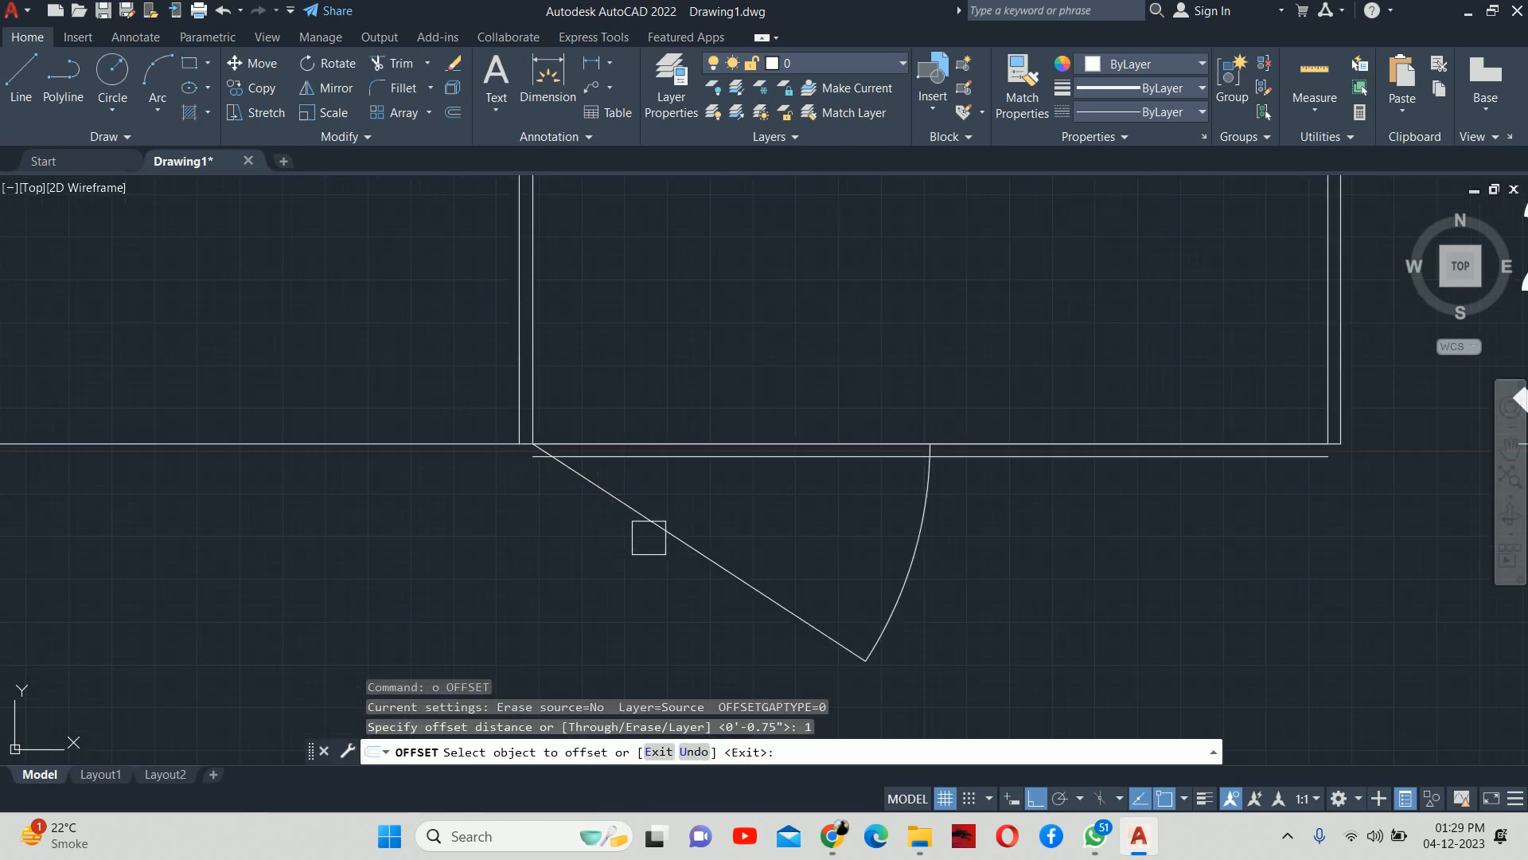
click(648, 532)
key(Escape)
Step: Offset the diagonal door line 0.75" toward its lower side to give the door thickness
key(Return)
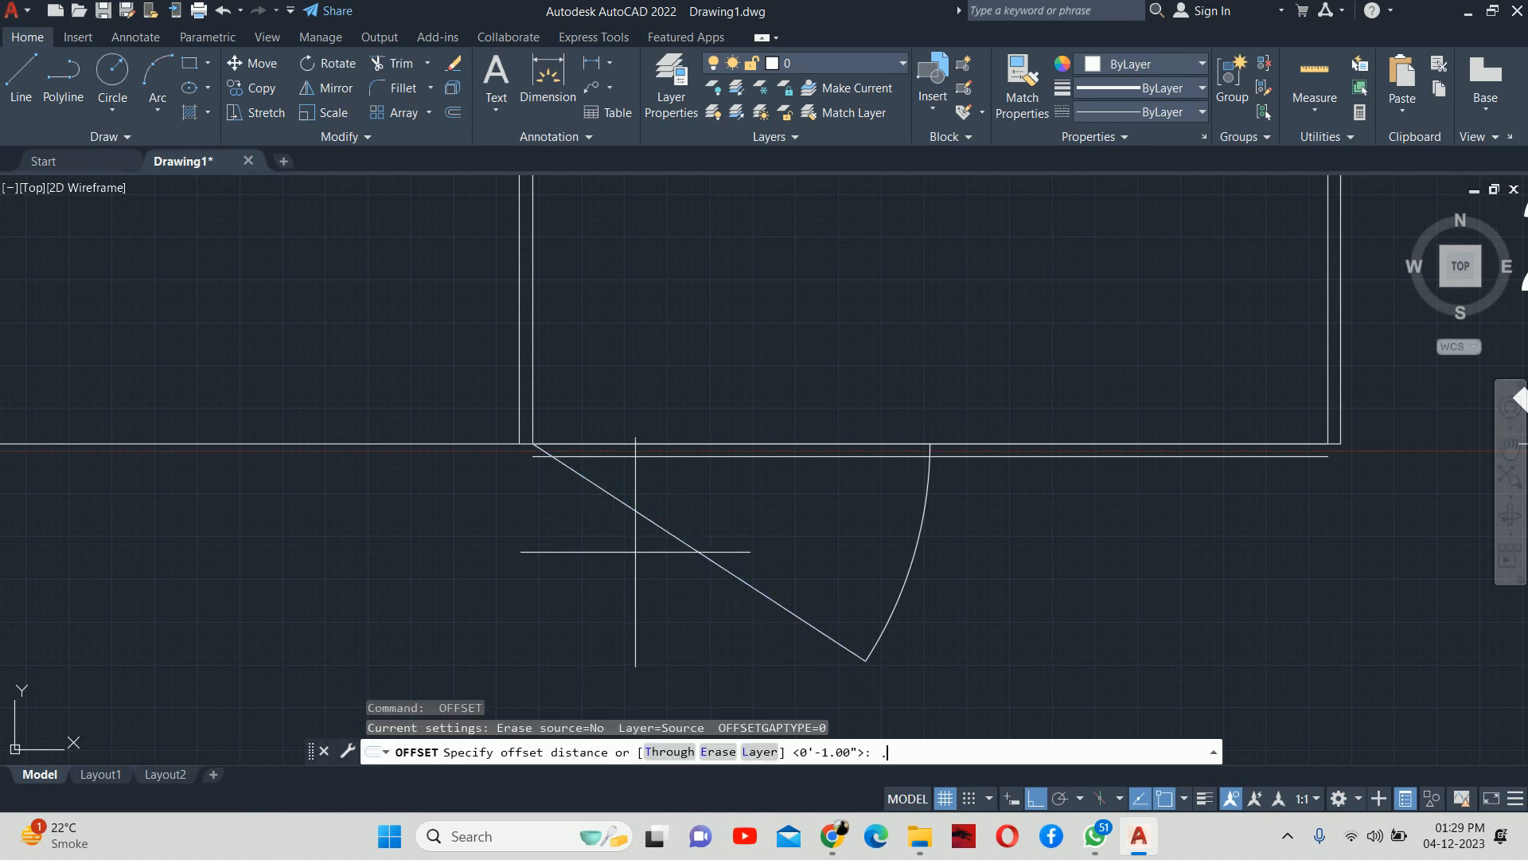
text(.75)
key(Return)
click(669, 537)
click(632, 542)
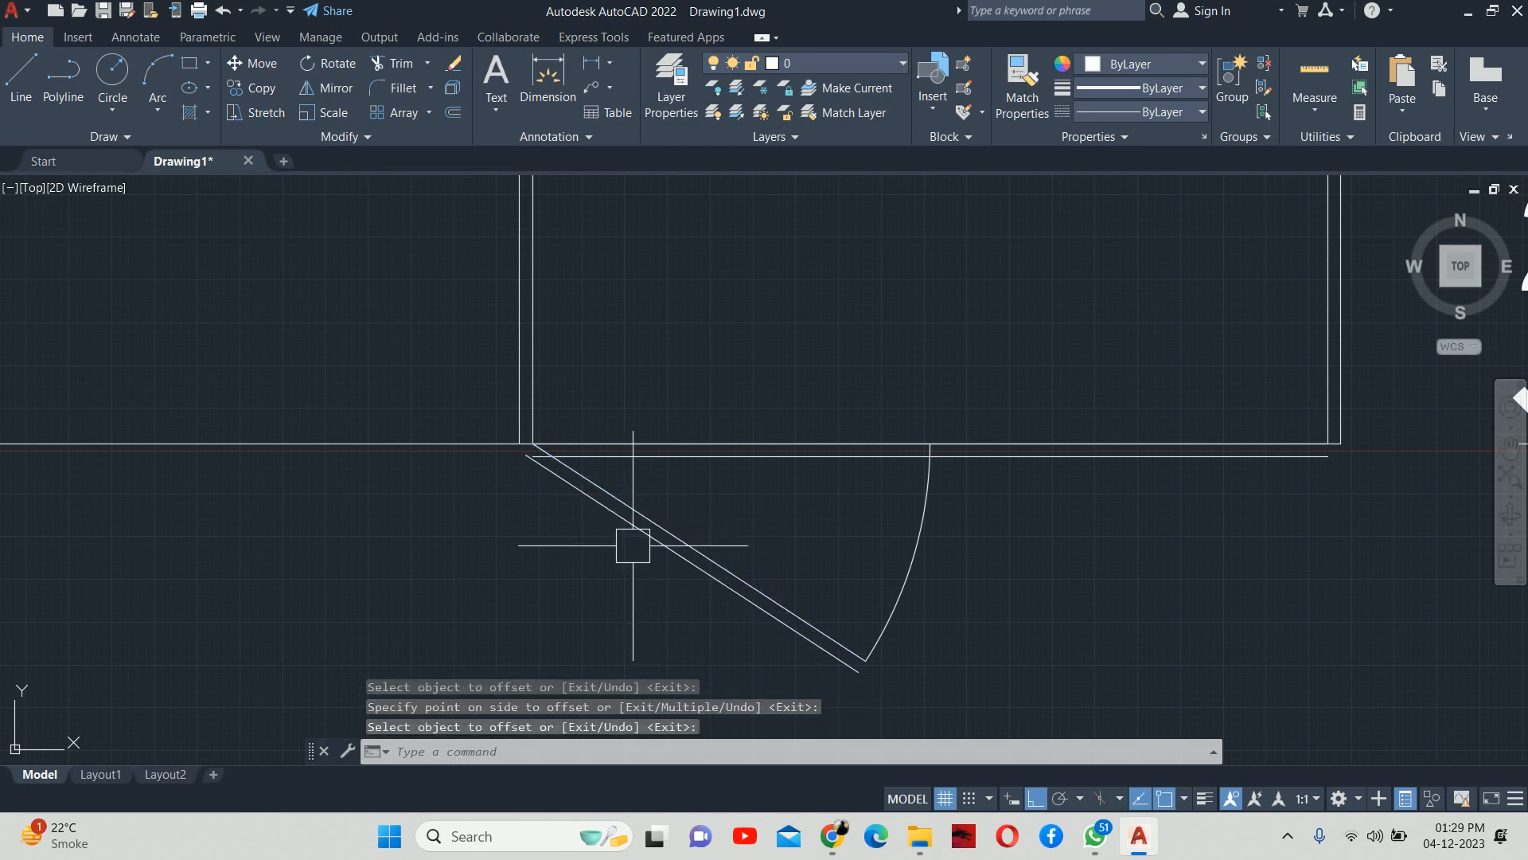
key(Escape)
key(Escape)
scroll(540, 460, up, 4)
text(l)
key(Return)
click(520, 420)
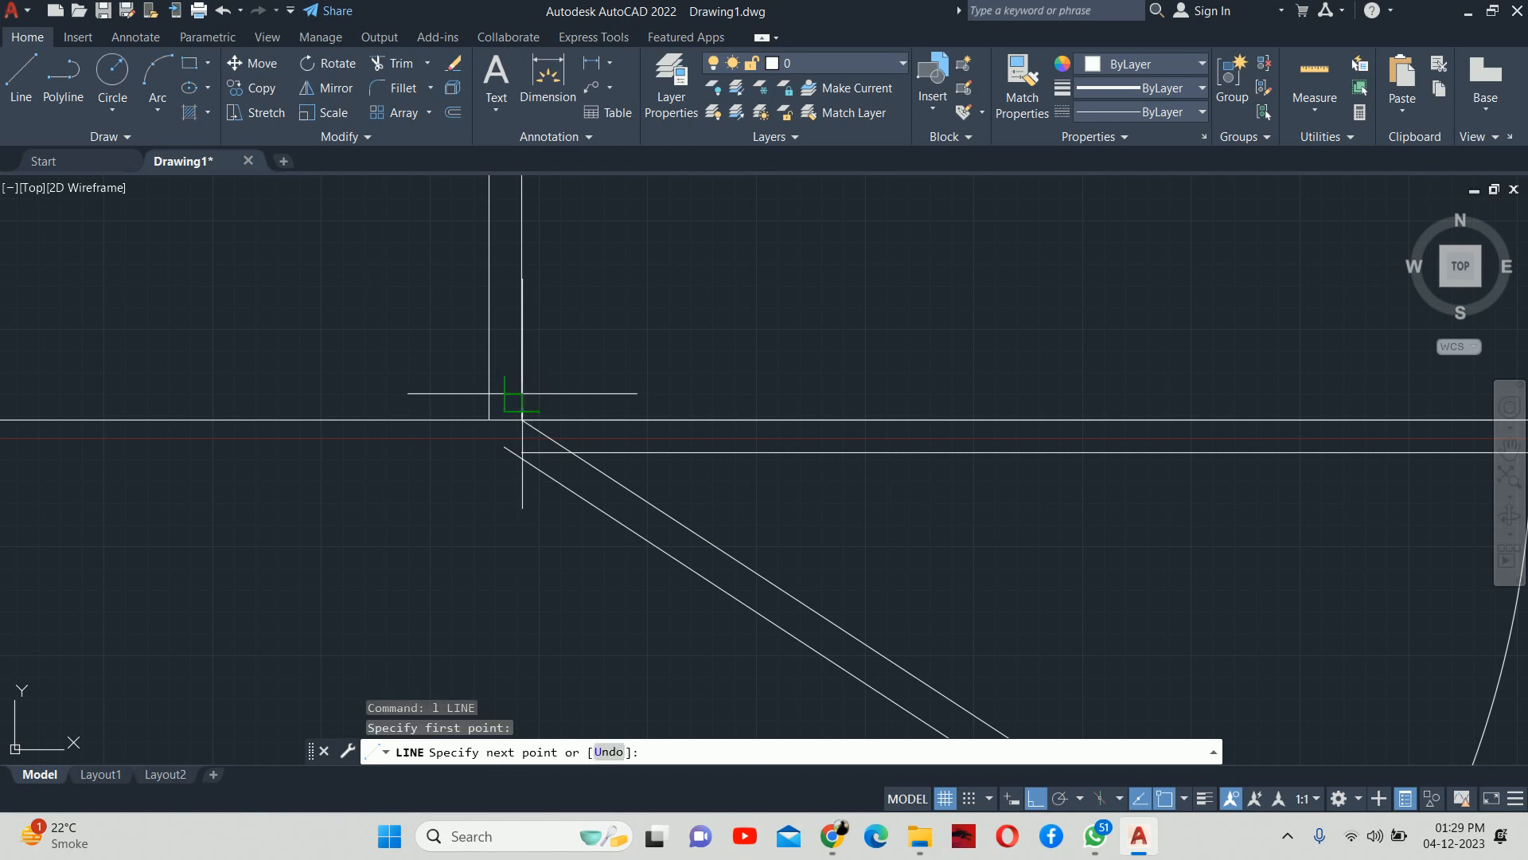
key(Escape)
Step: Draw a short vertical line down from the divider's bottom corner across the hinge end of the door
key(Return)
click(521, 420)
click(529, 509)
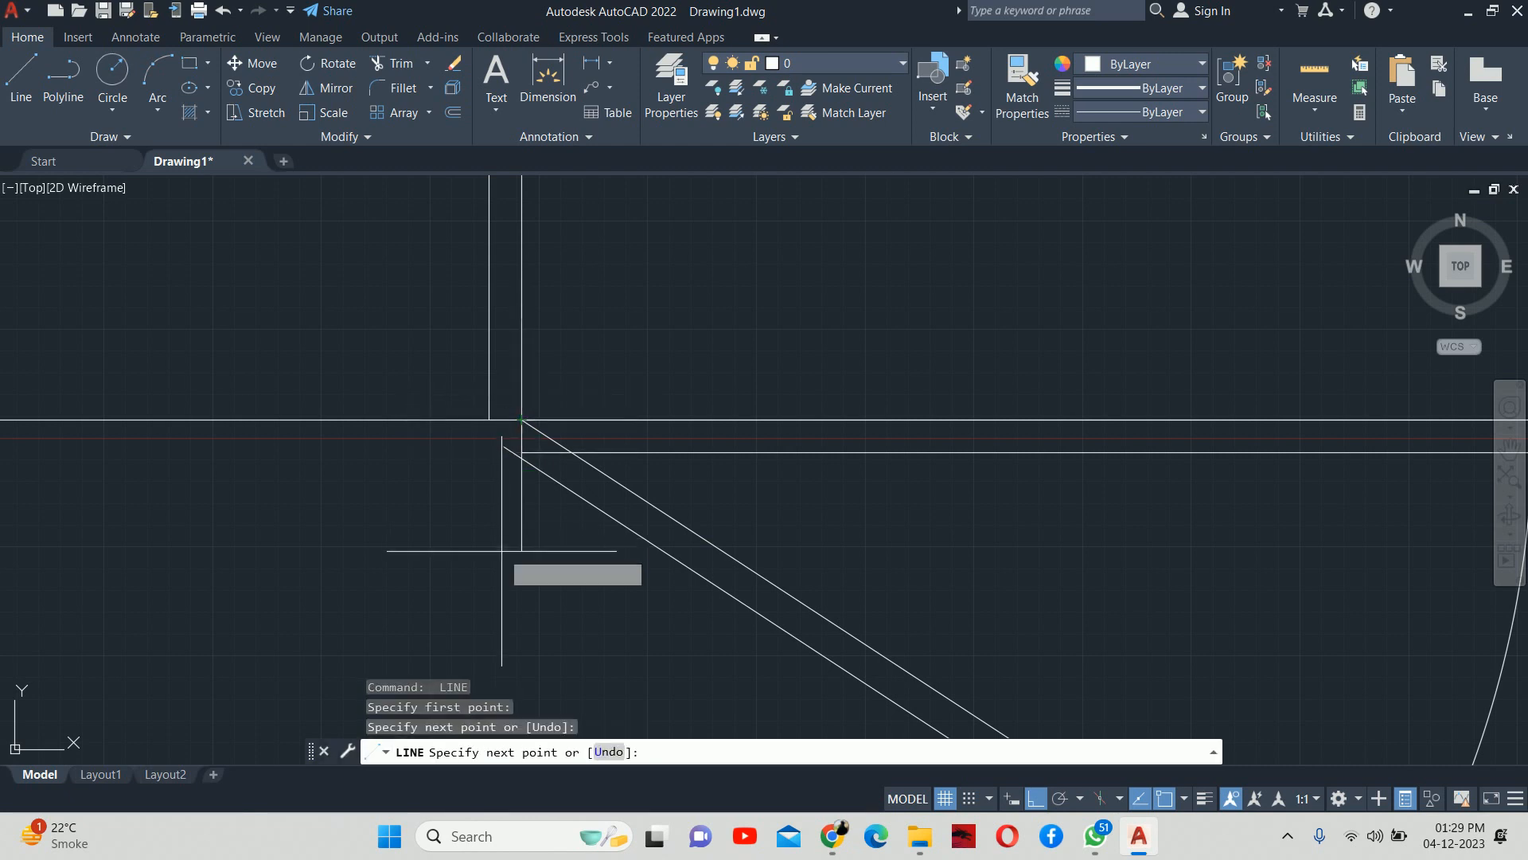
key(Escape)
key(Escape)
Step: Trim the overhanging line ends at the door's hinge corner and remove the offset line below the right compartment
text(tr)
key(Return)
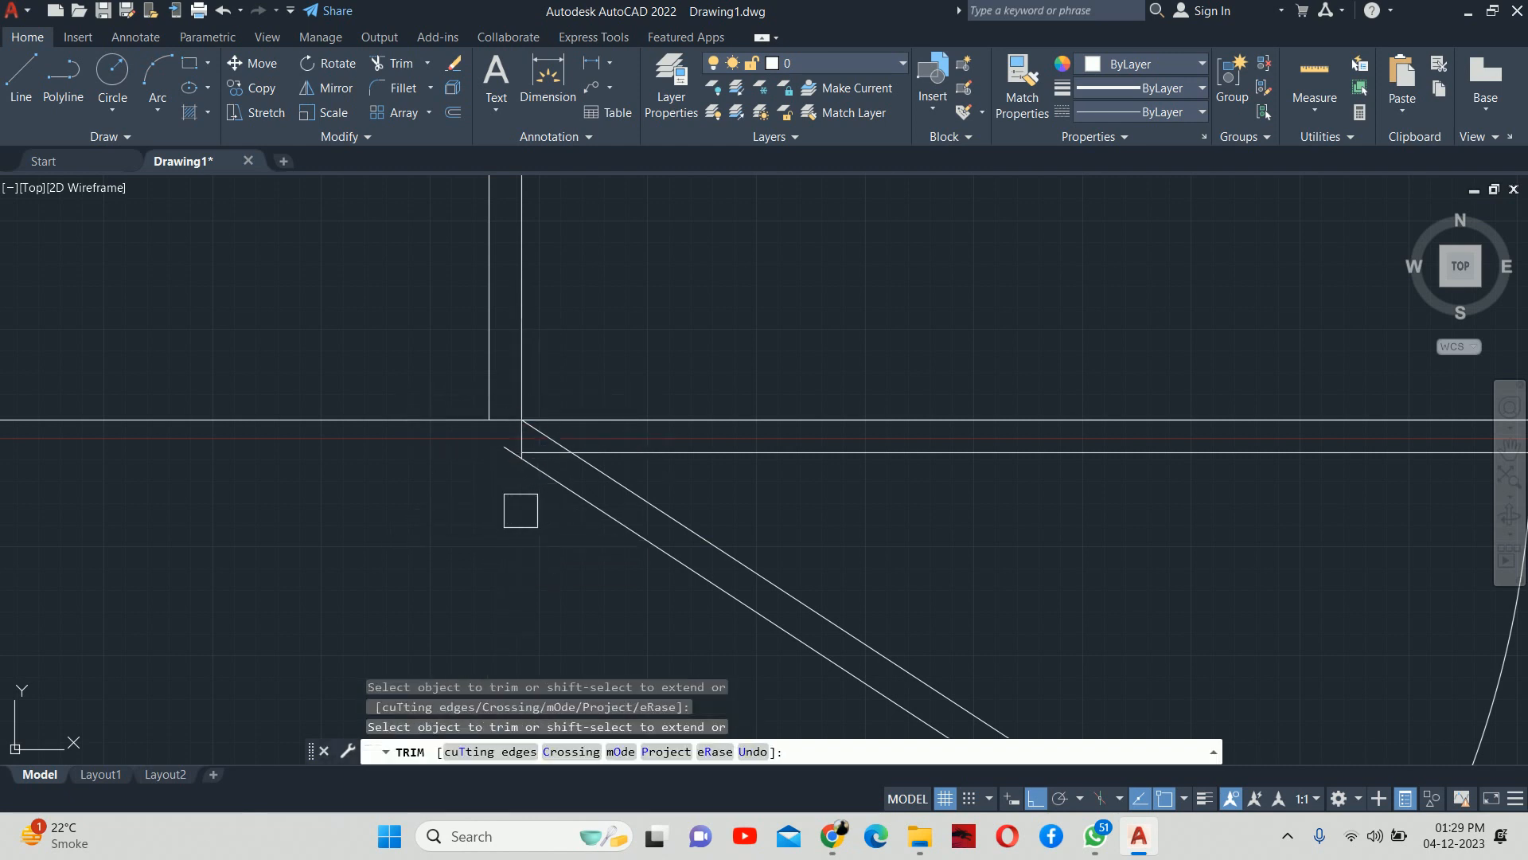
scroll(513, 478, up, 2)
click(494, 437)
scroll(550, 433, down, 2)
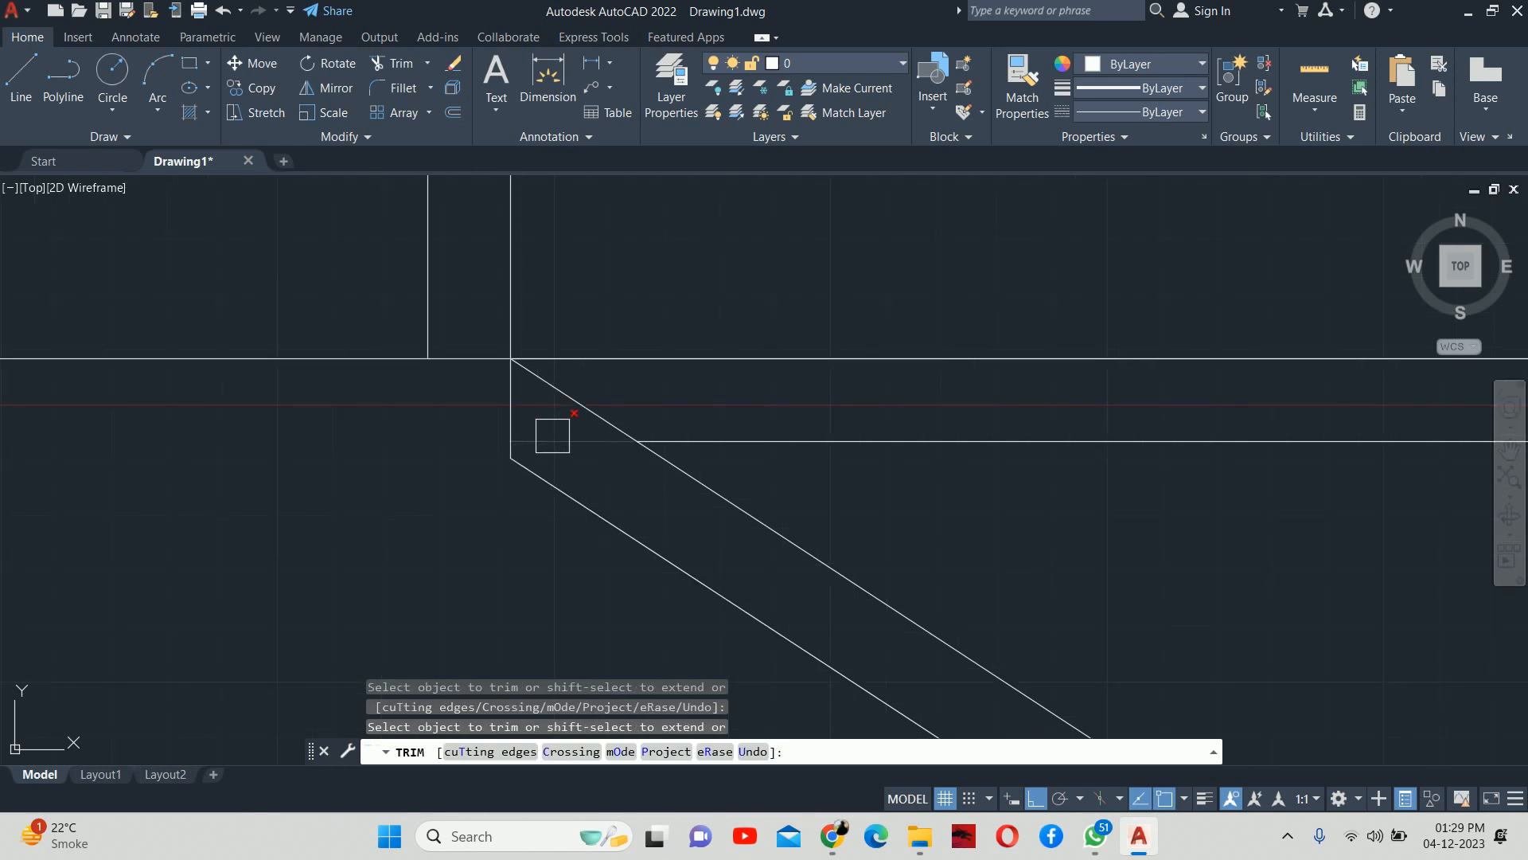
scroll(555, 436, down, 3)
scroll(655, 452, up, 4)
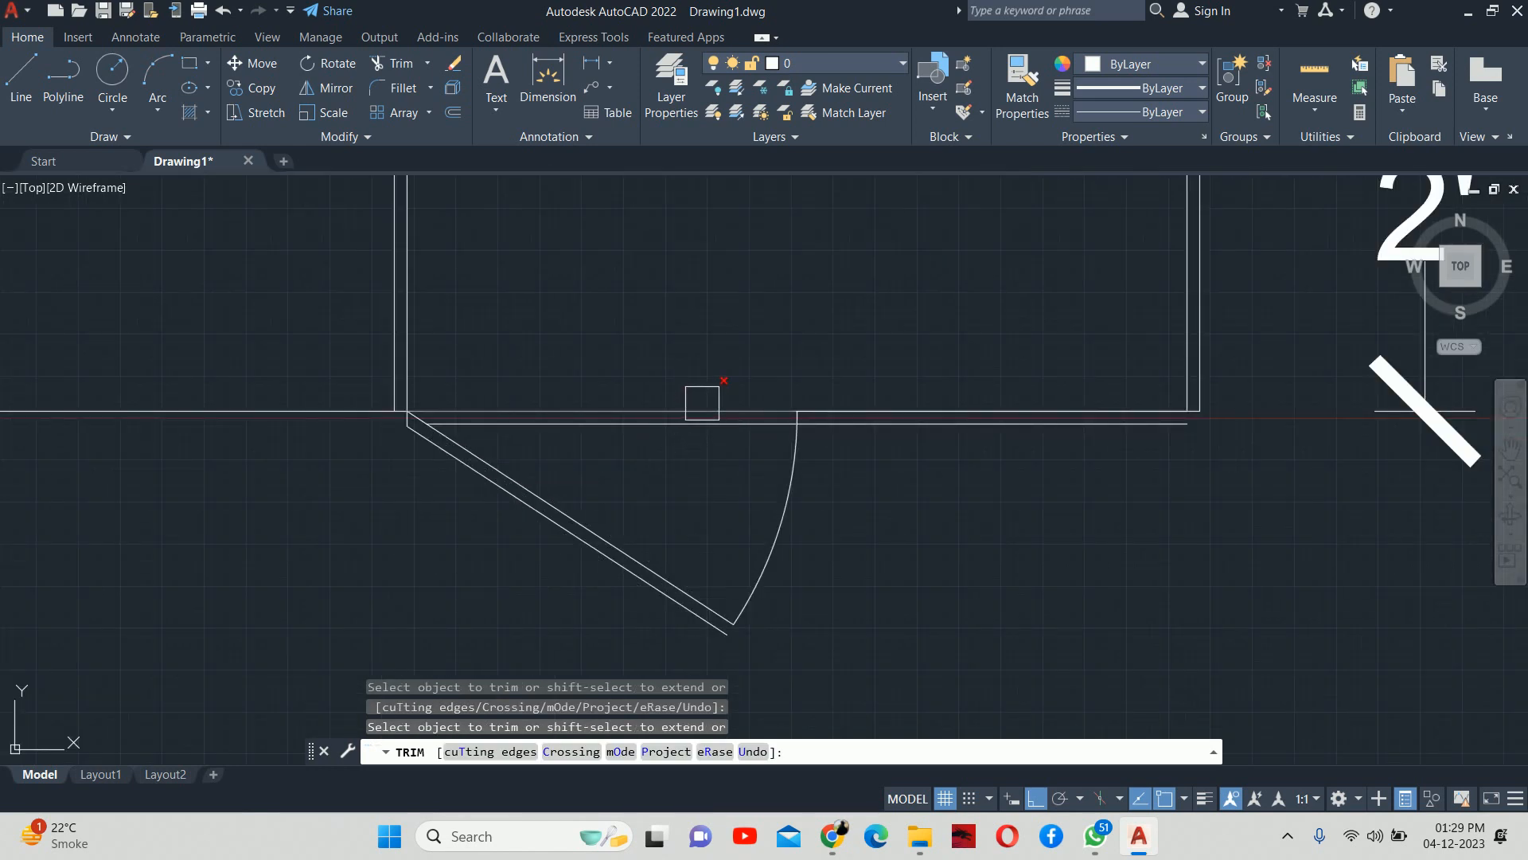
click(828, 423)
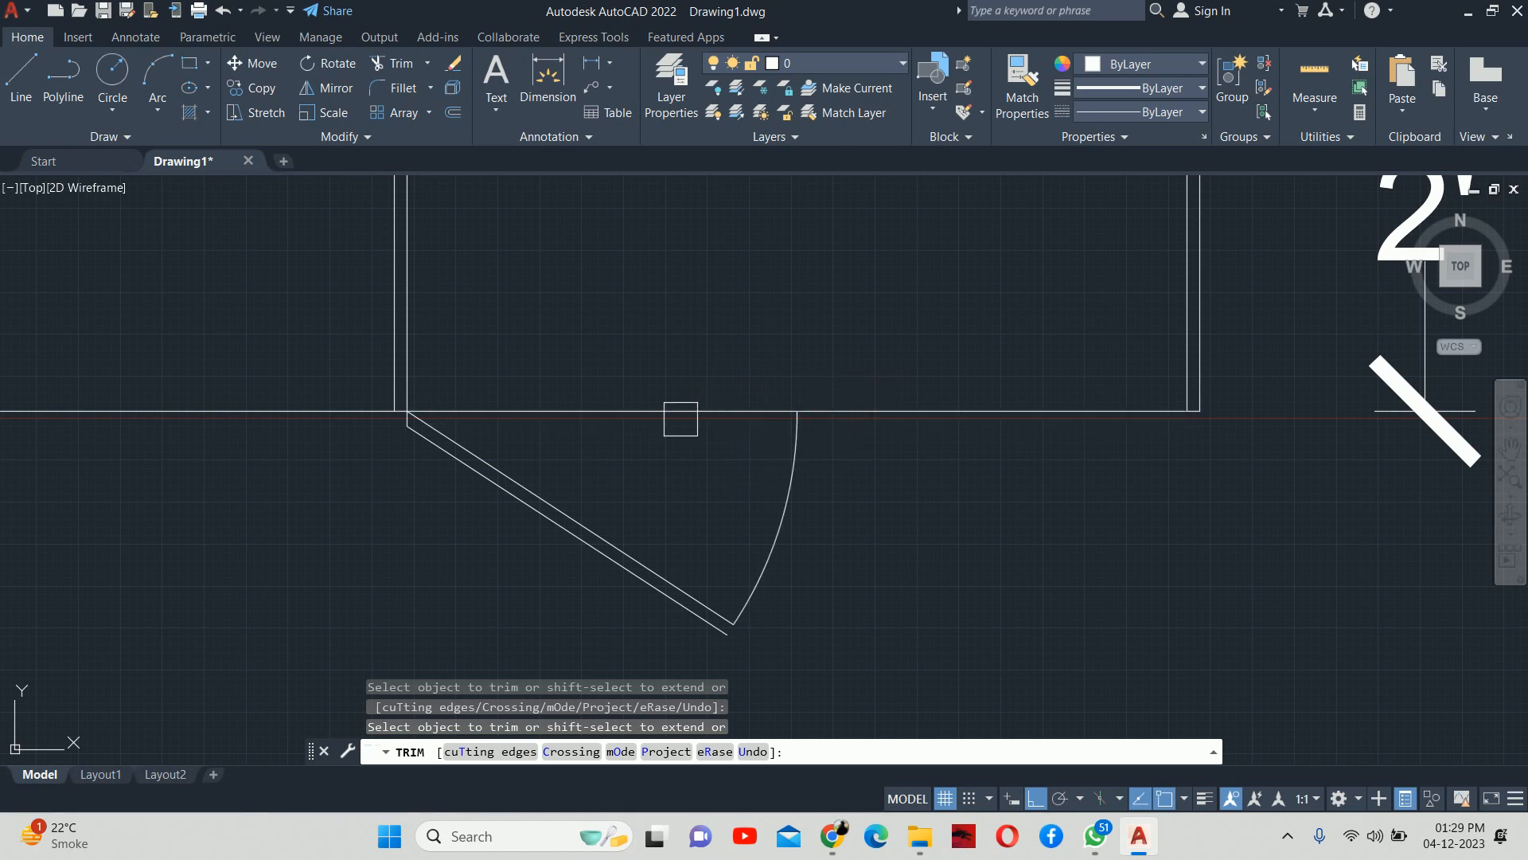
key(Escape)
key(Escape)
Step: Draw a short line closing the free end of the door, from the lower door line's end to the swing arc's endpoint
text(l)
key(Return)
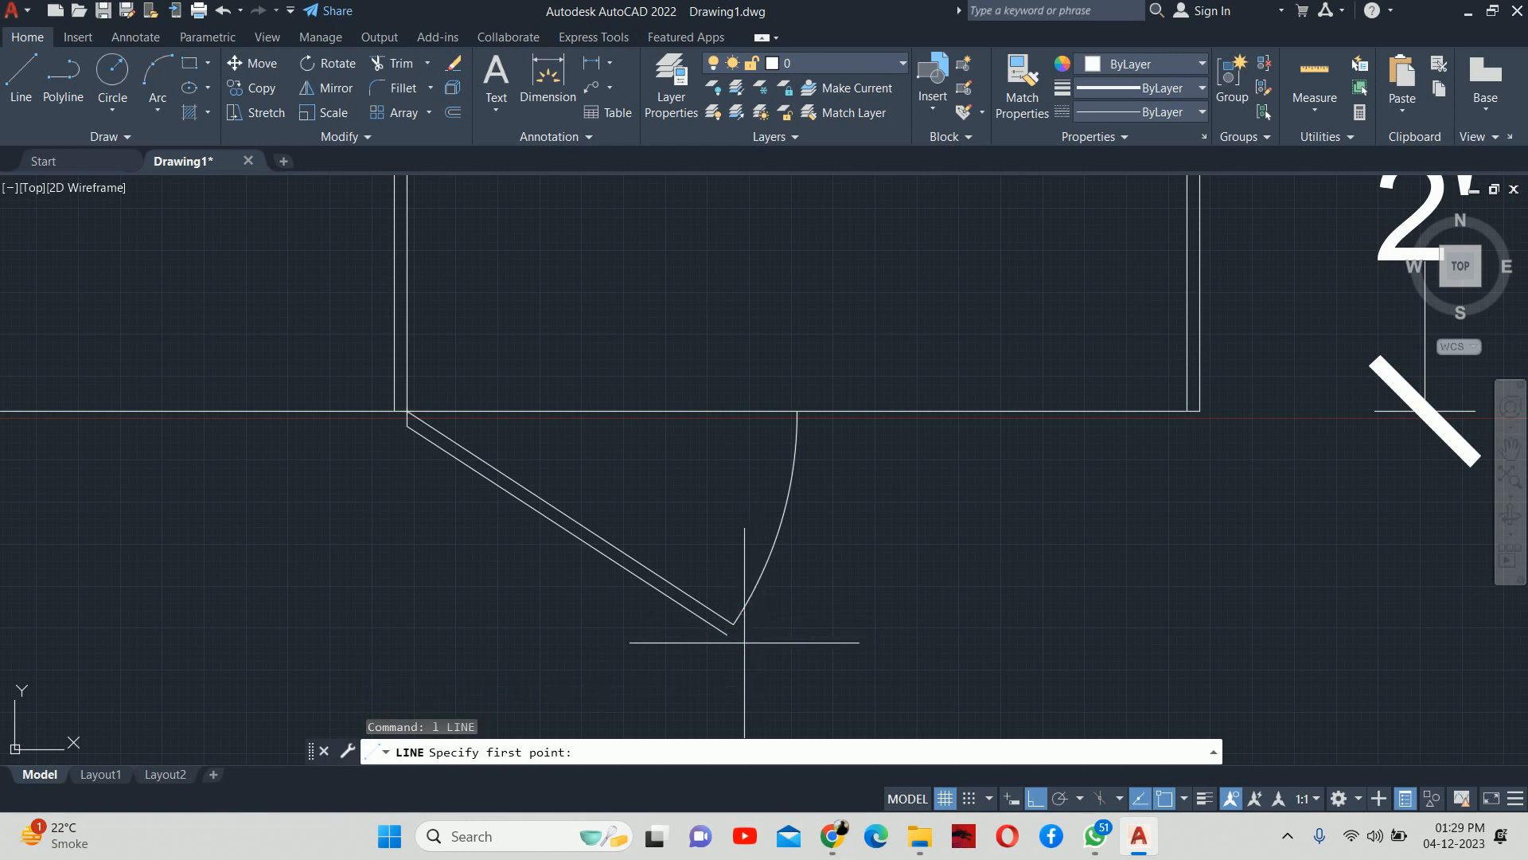
click(727, 636)
scroll(727, 635, up, 1)
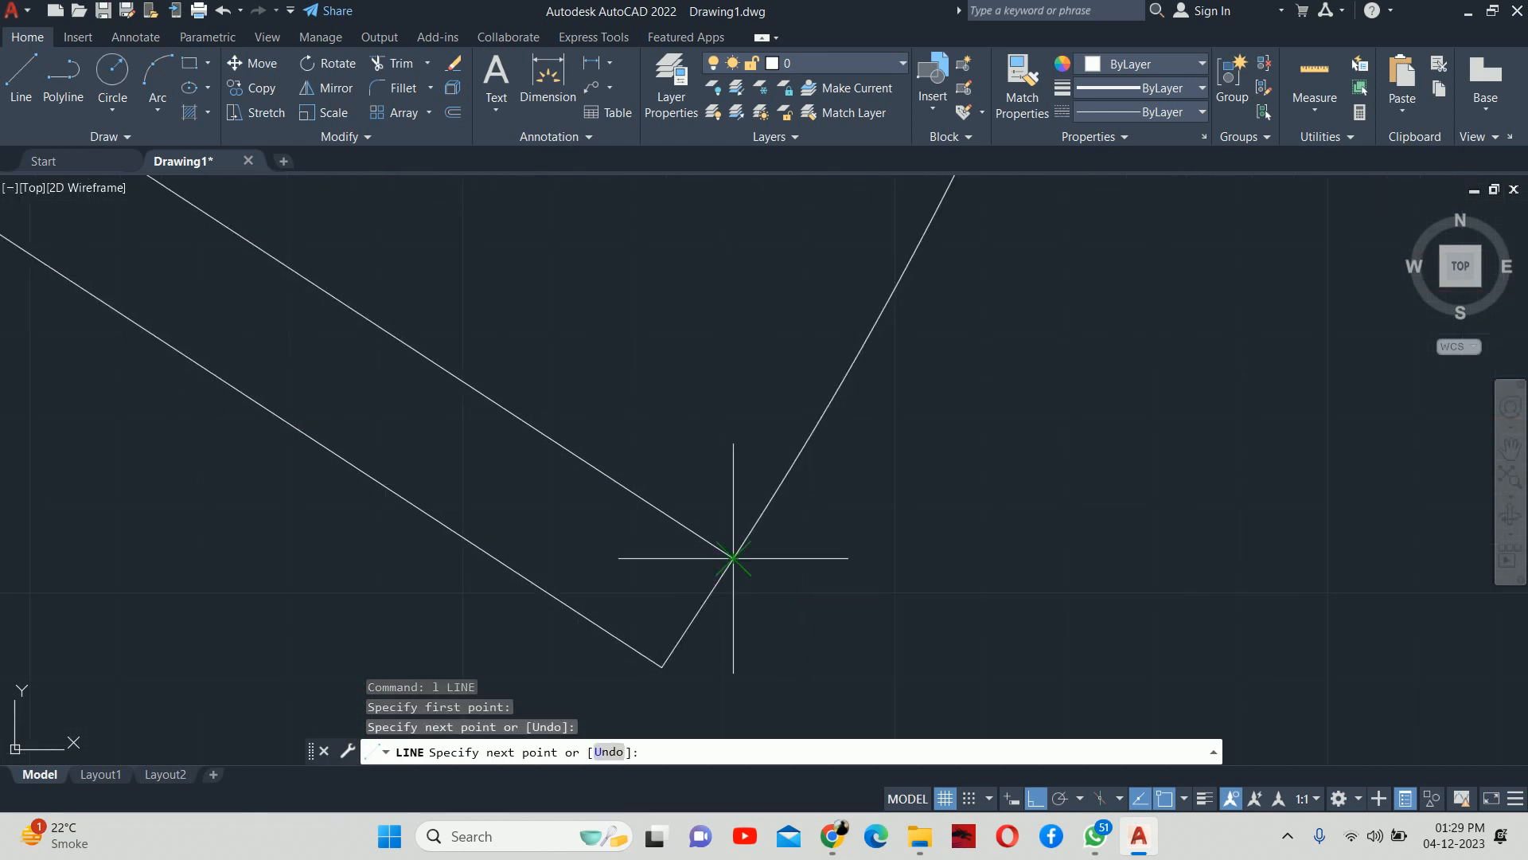
key(Escape)
key(Escape)
scroll(821, 529, up, 1)
key(Escape)
scroll(821, 529, down, 3)
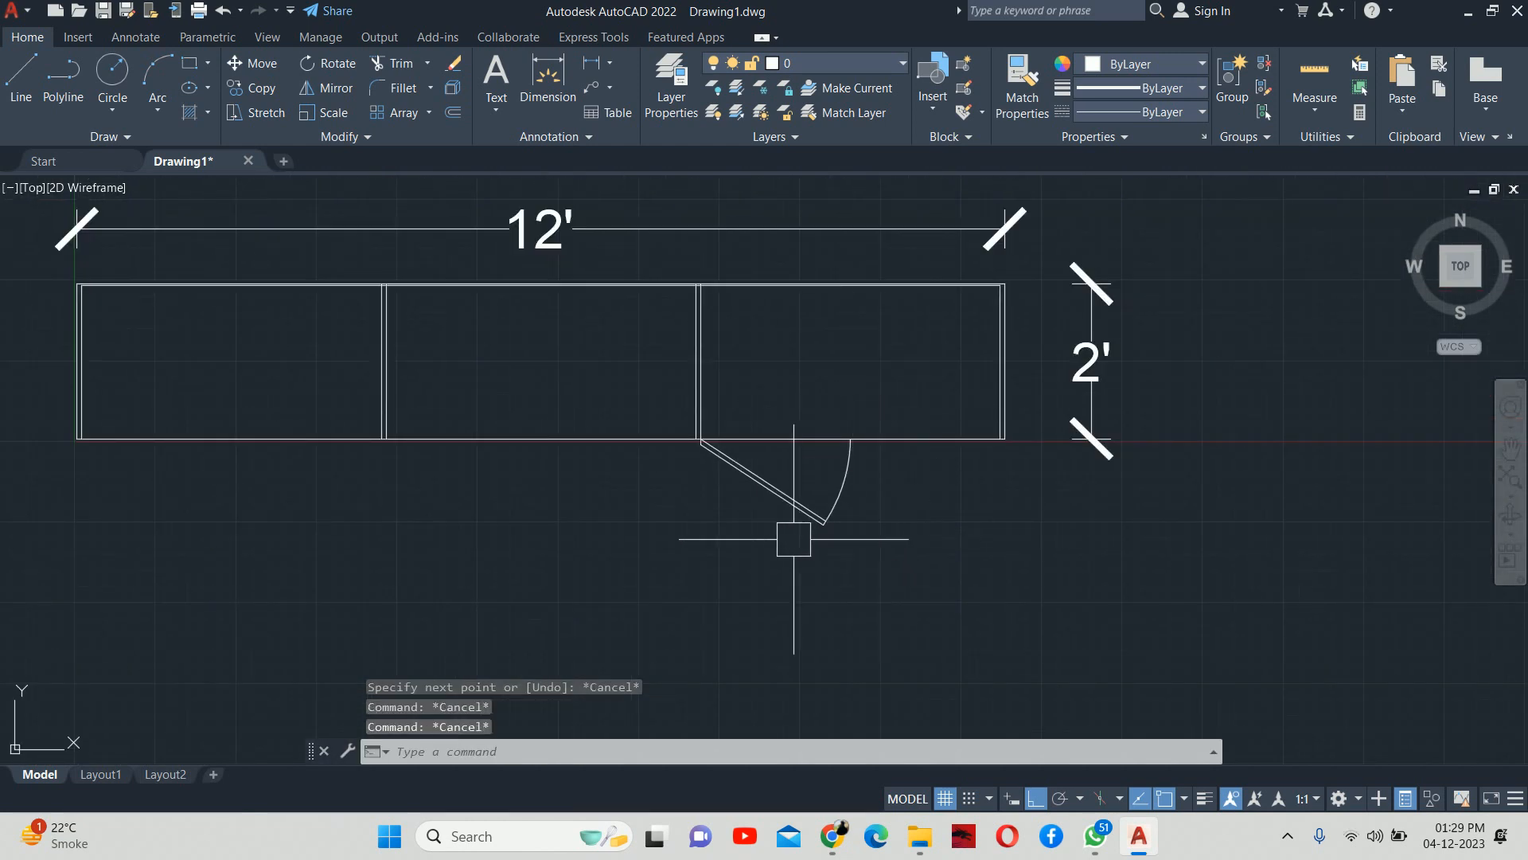
key(Escape)
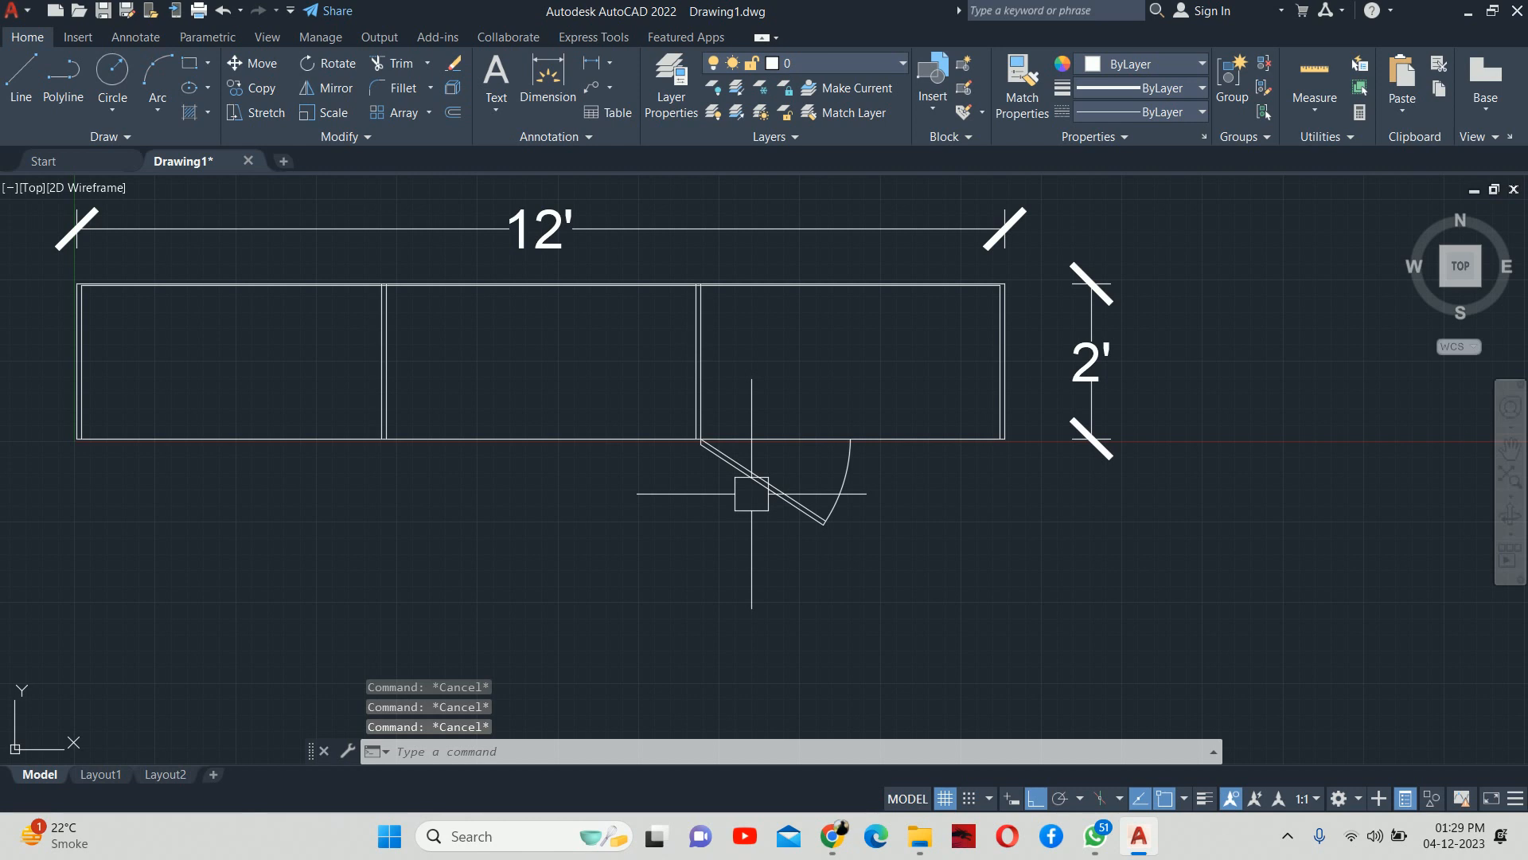
key(Escape)
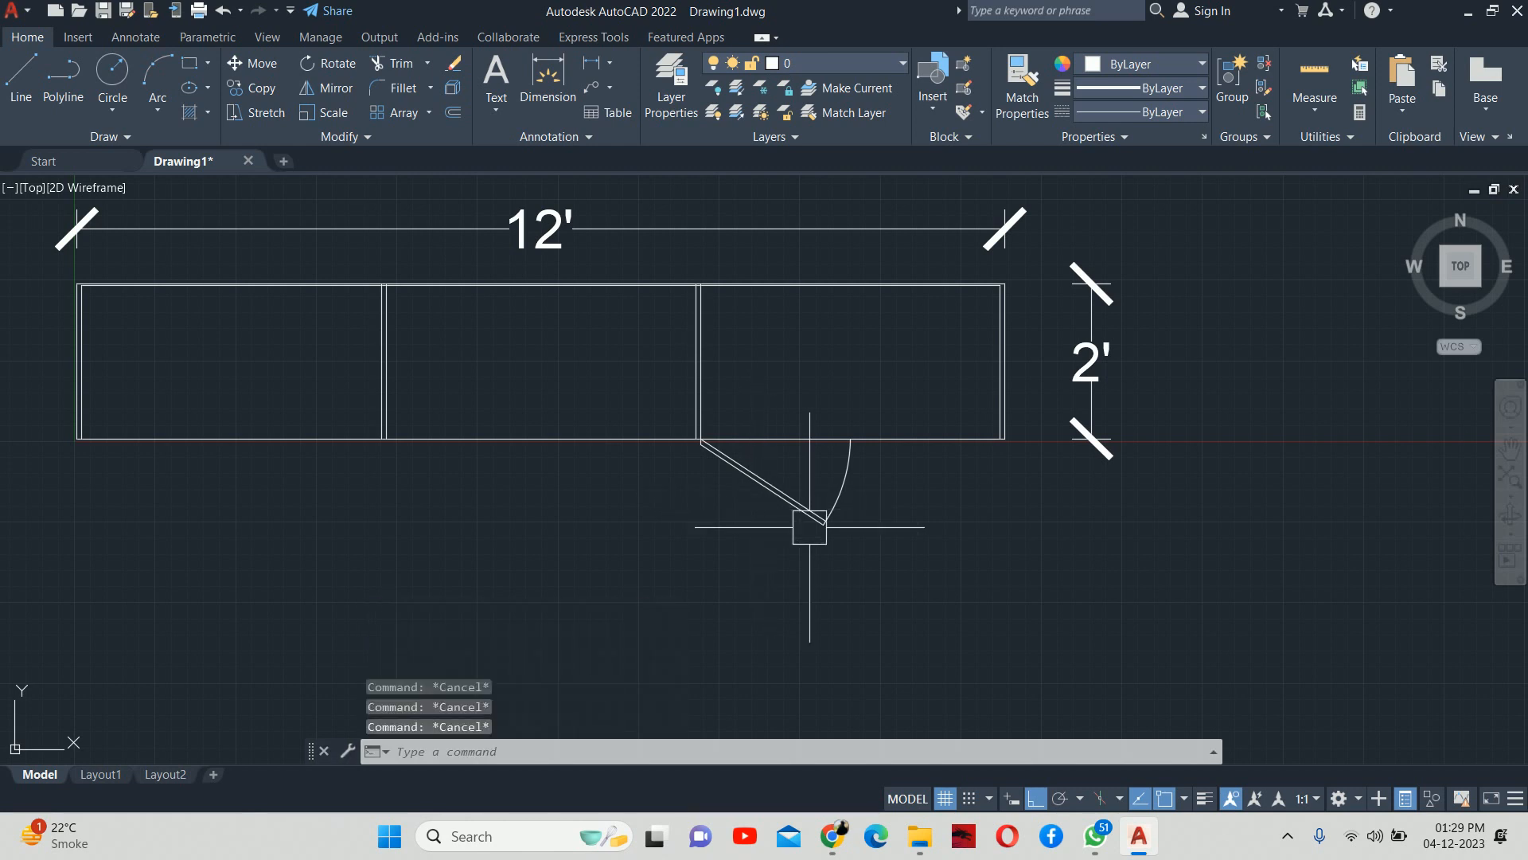
scroll(809, 522, up, 2)
click(929, 567)
click(641, 433)
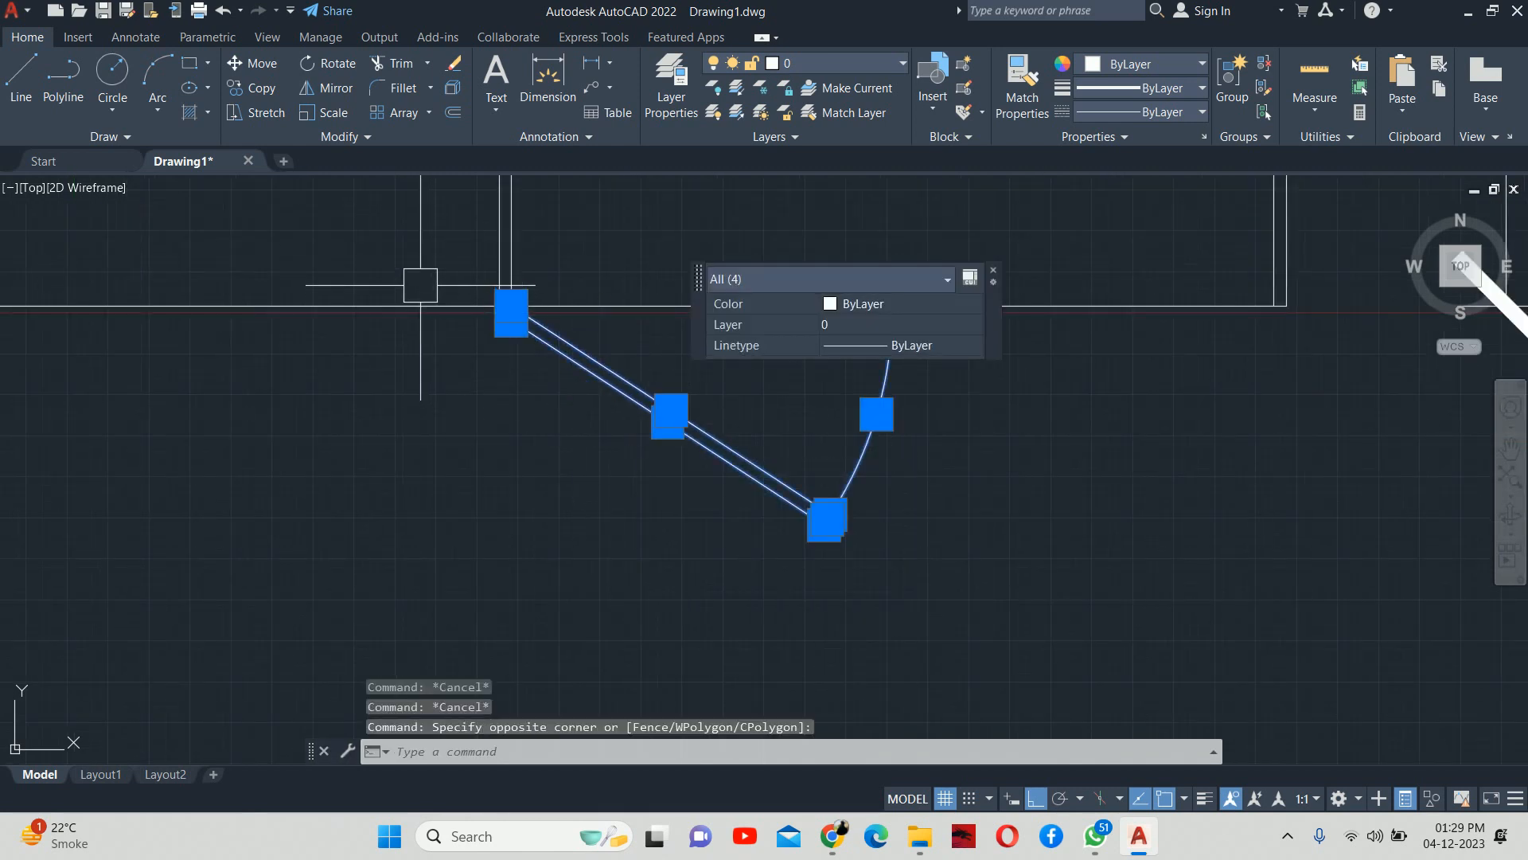
click(416, 253)
click(668, 422)
click(966, 431)
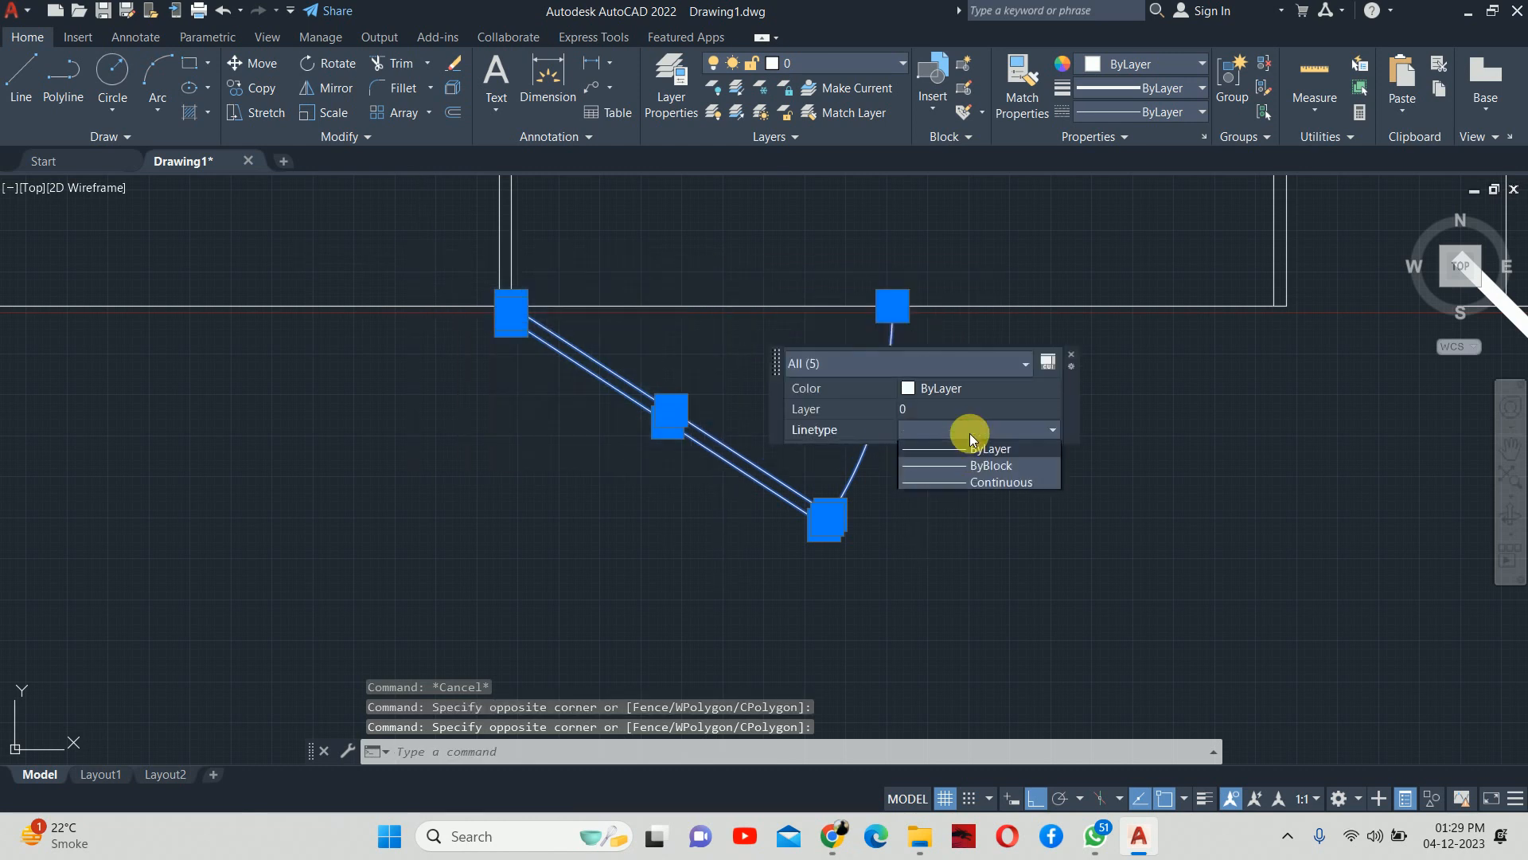
click(968, 483)
key(Escape)
key(Escape)
key(Escape)
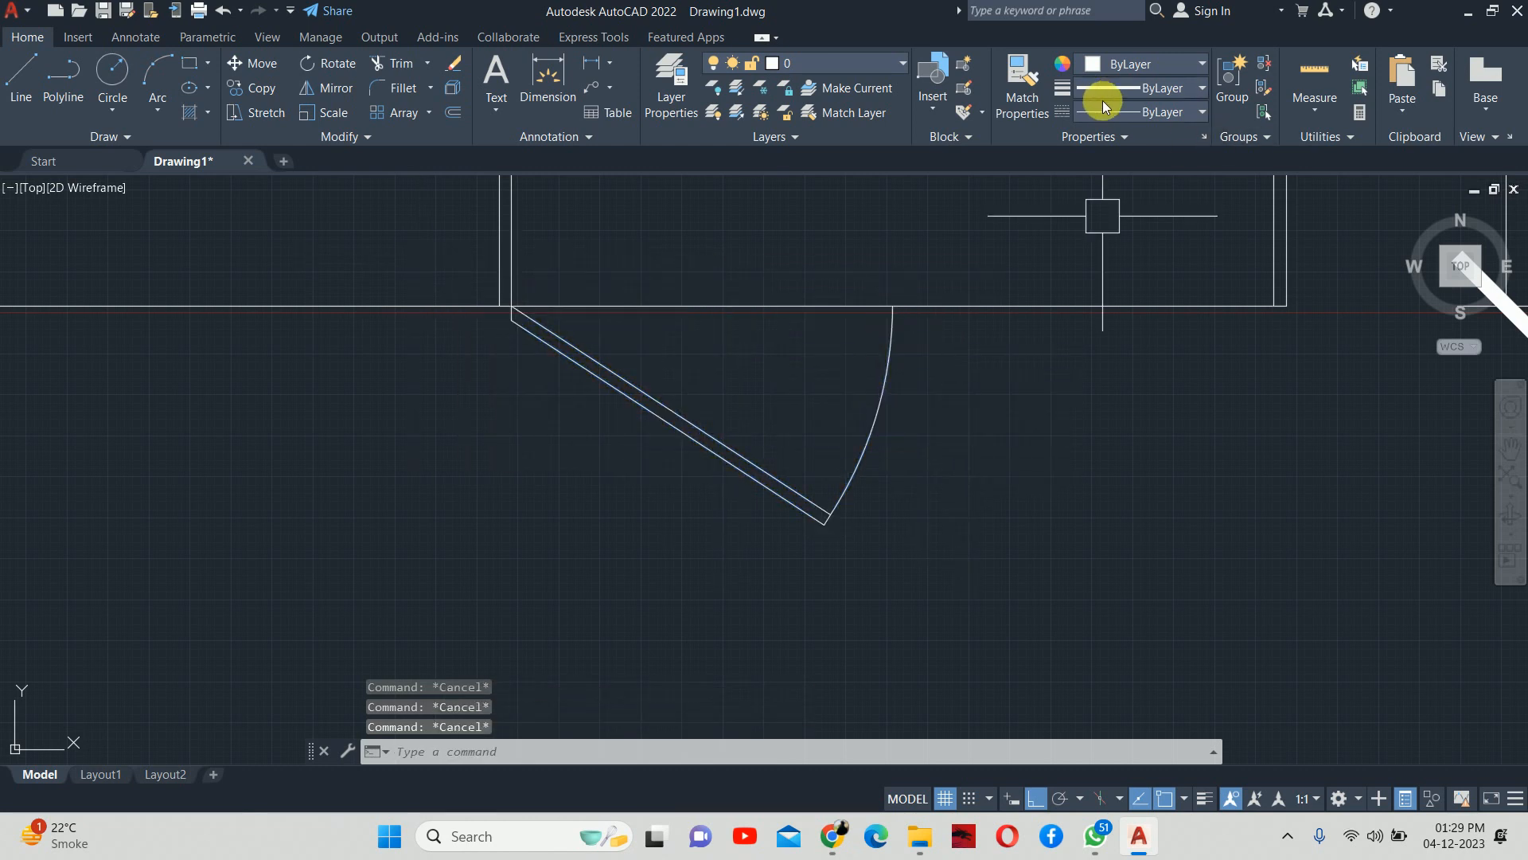
click(1134, 87)
click(1130, 90)
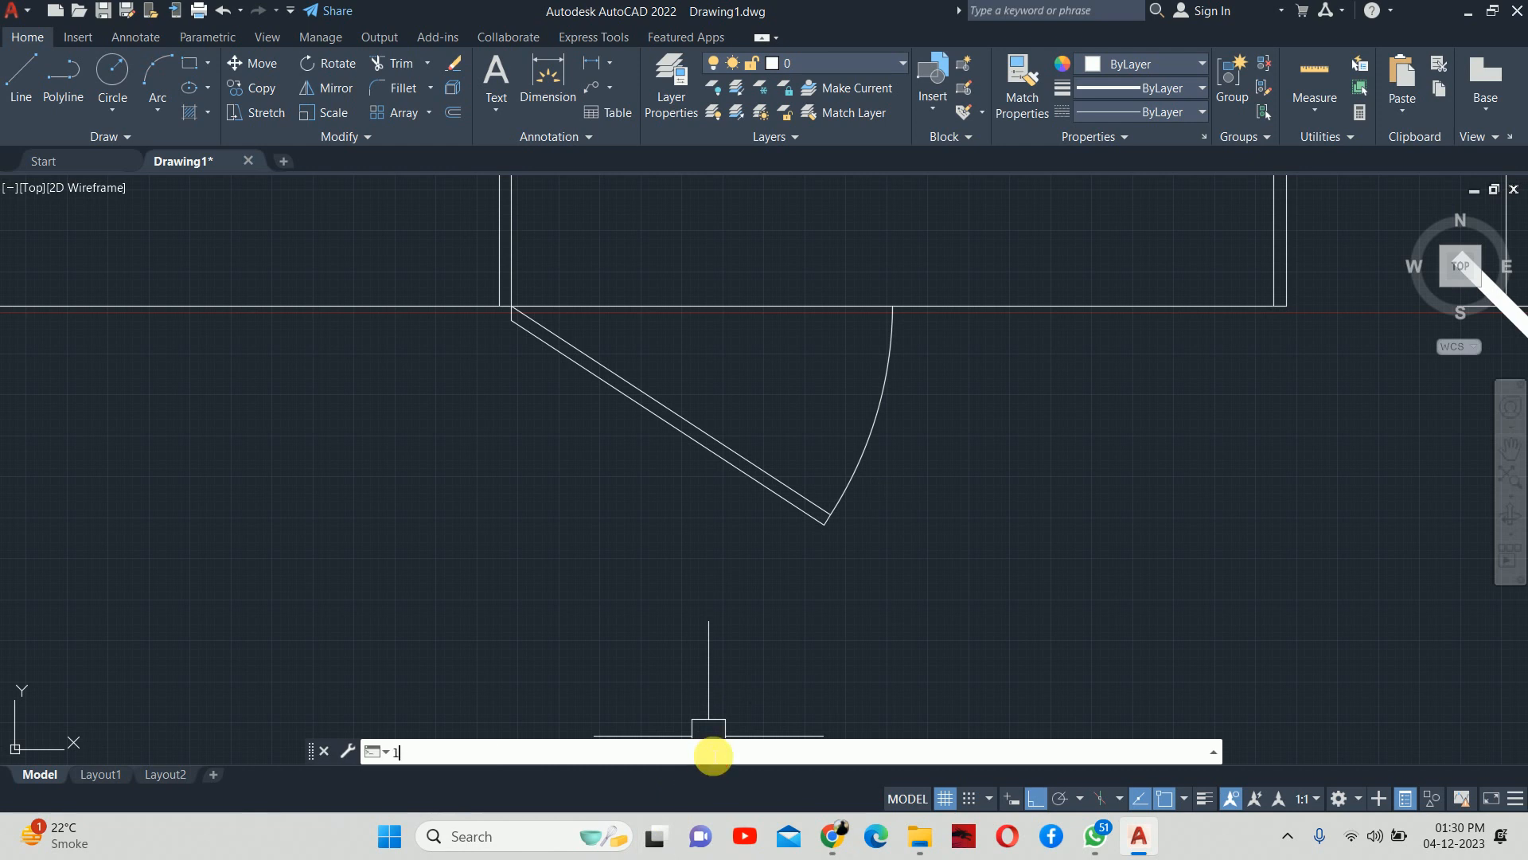
Step: Load the HIDDEN linetype from acad.lin into the drawing
text(t)
key(Return)
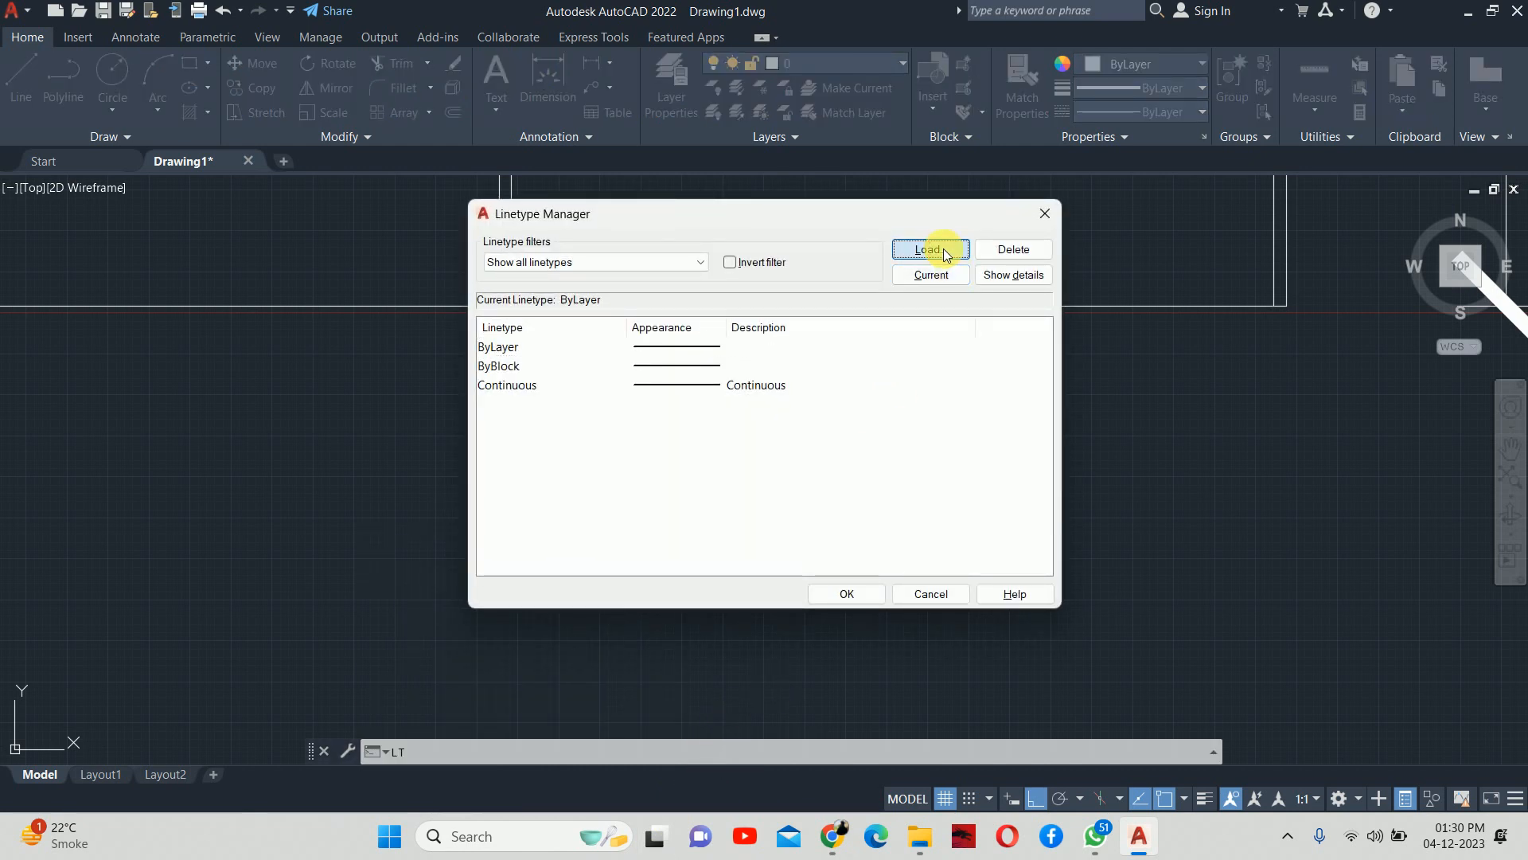
click(929, 249)
scroll(561, 431, down, 7)
scroll(561, 431, down, 4)
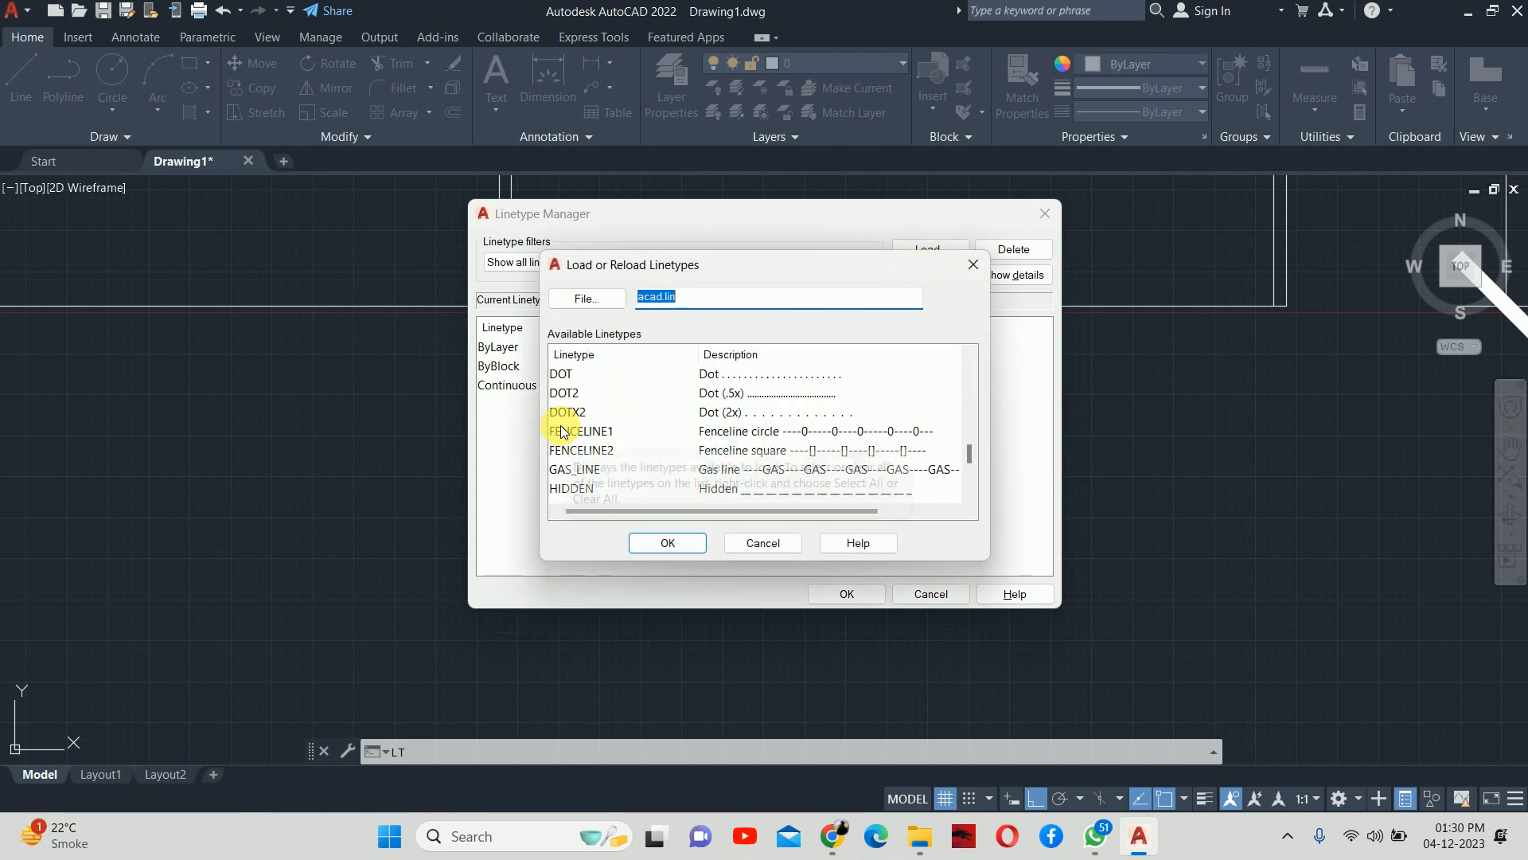
click(567, 430)
click(666, 542)
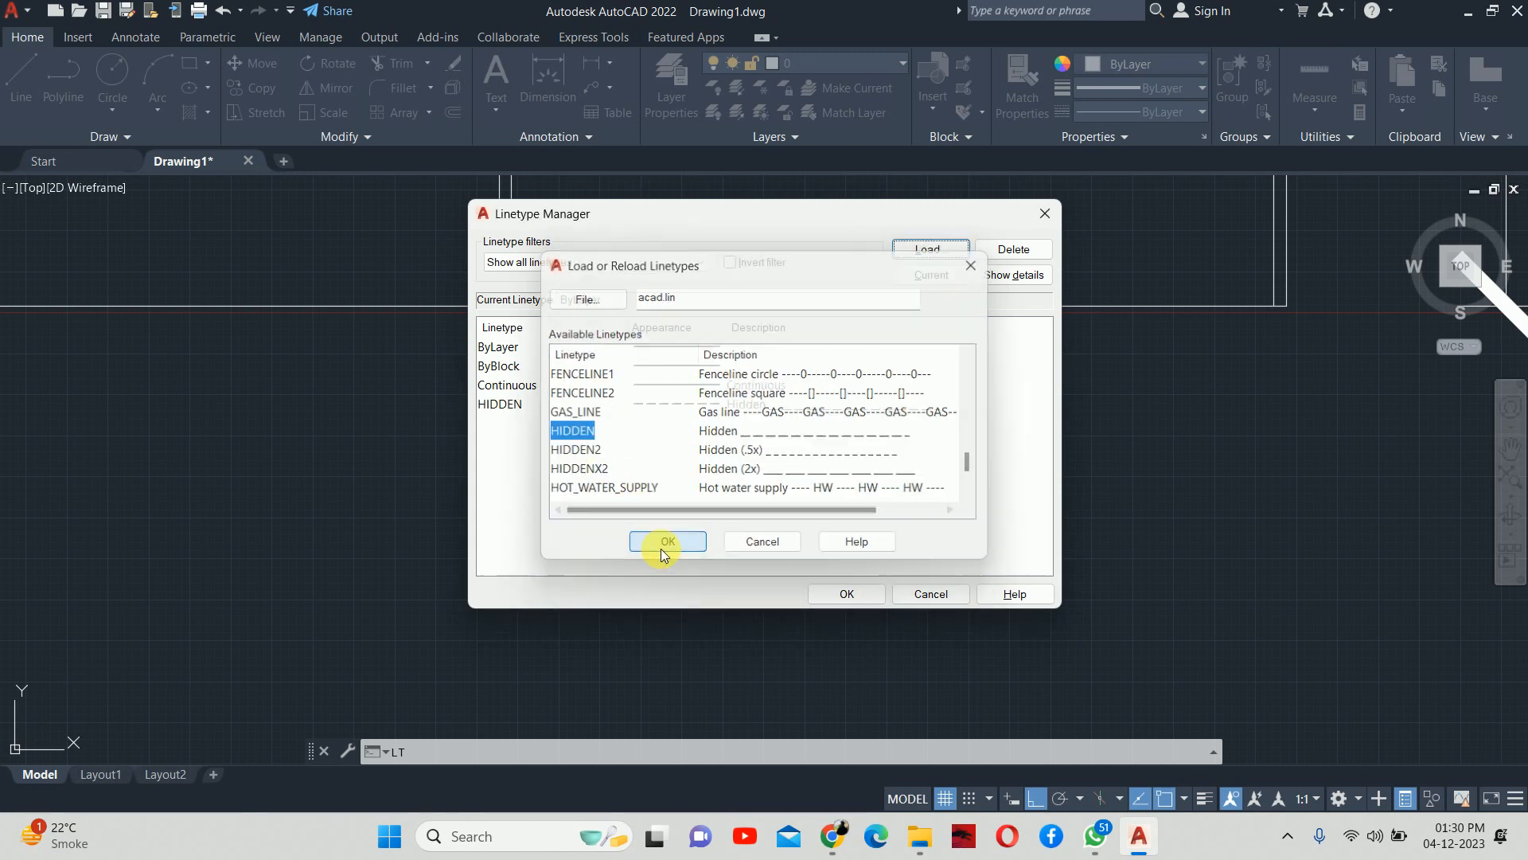
click(748, 404)
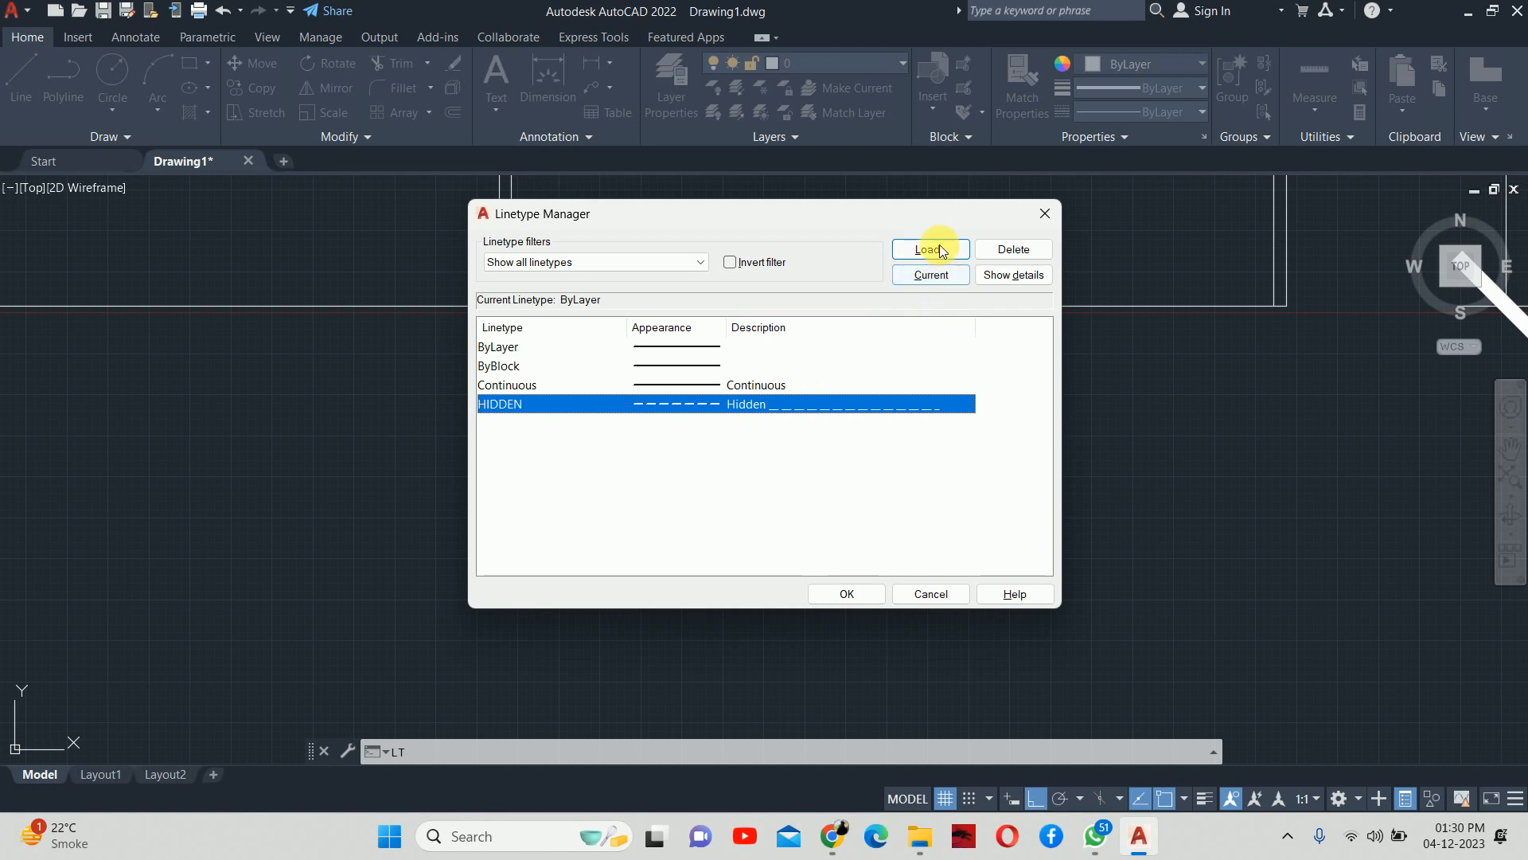
click(836, 596)
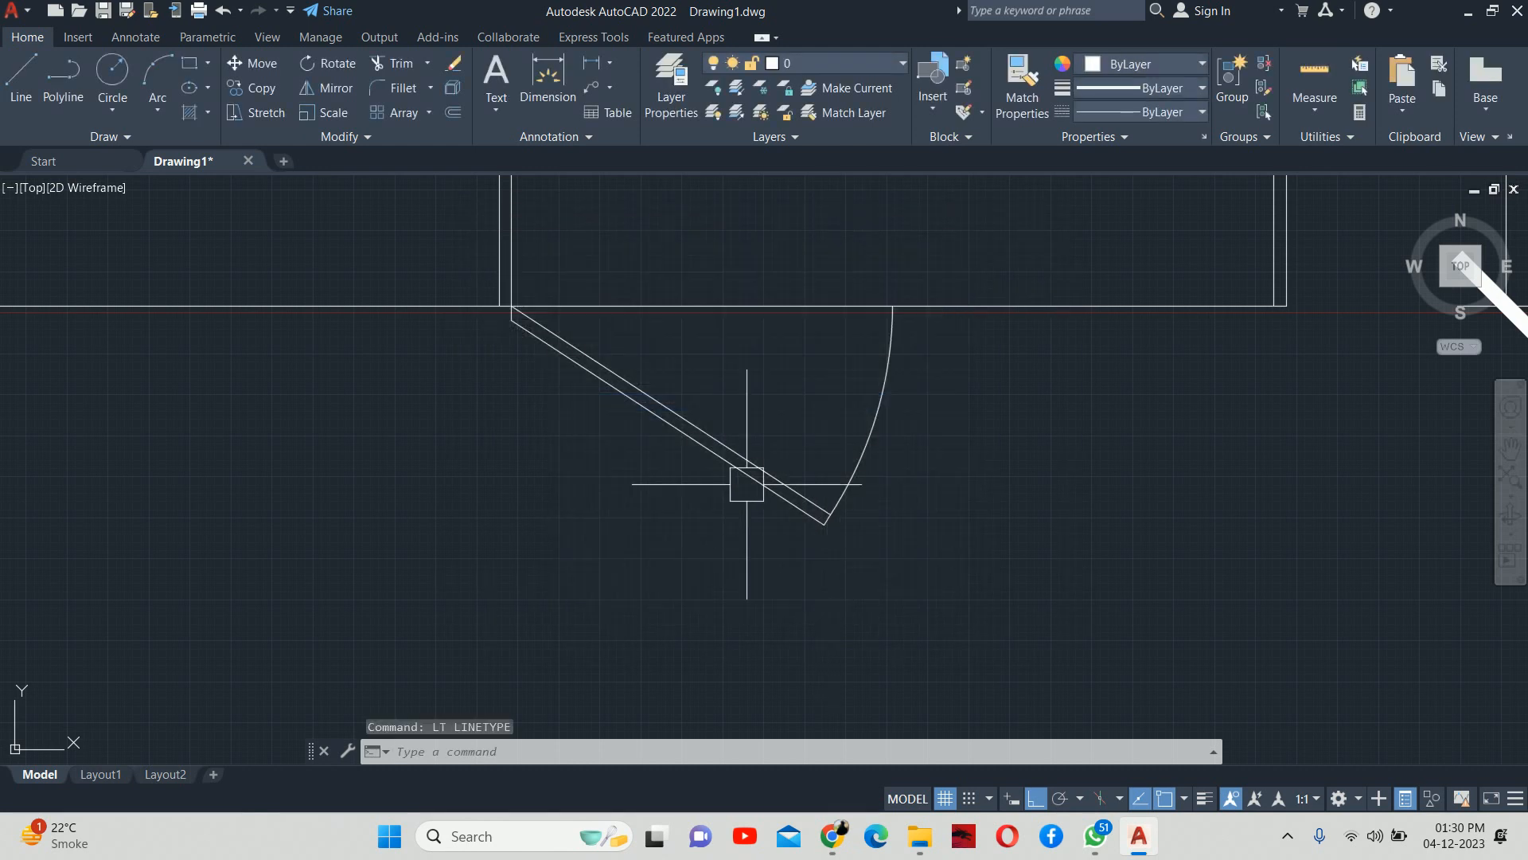
Step: Change the linetype of all the door lines and the swing arc to HIDDEN
click(874, 532)
click(631, 416)
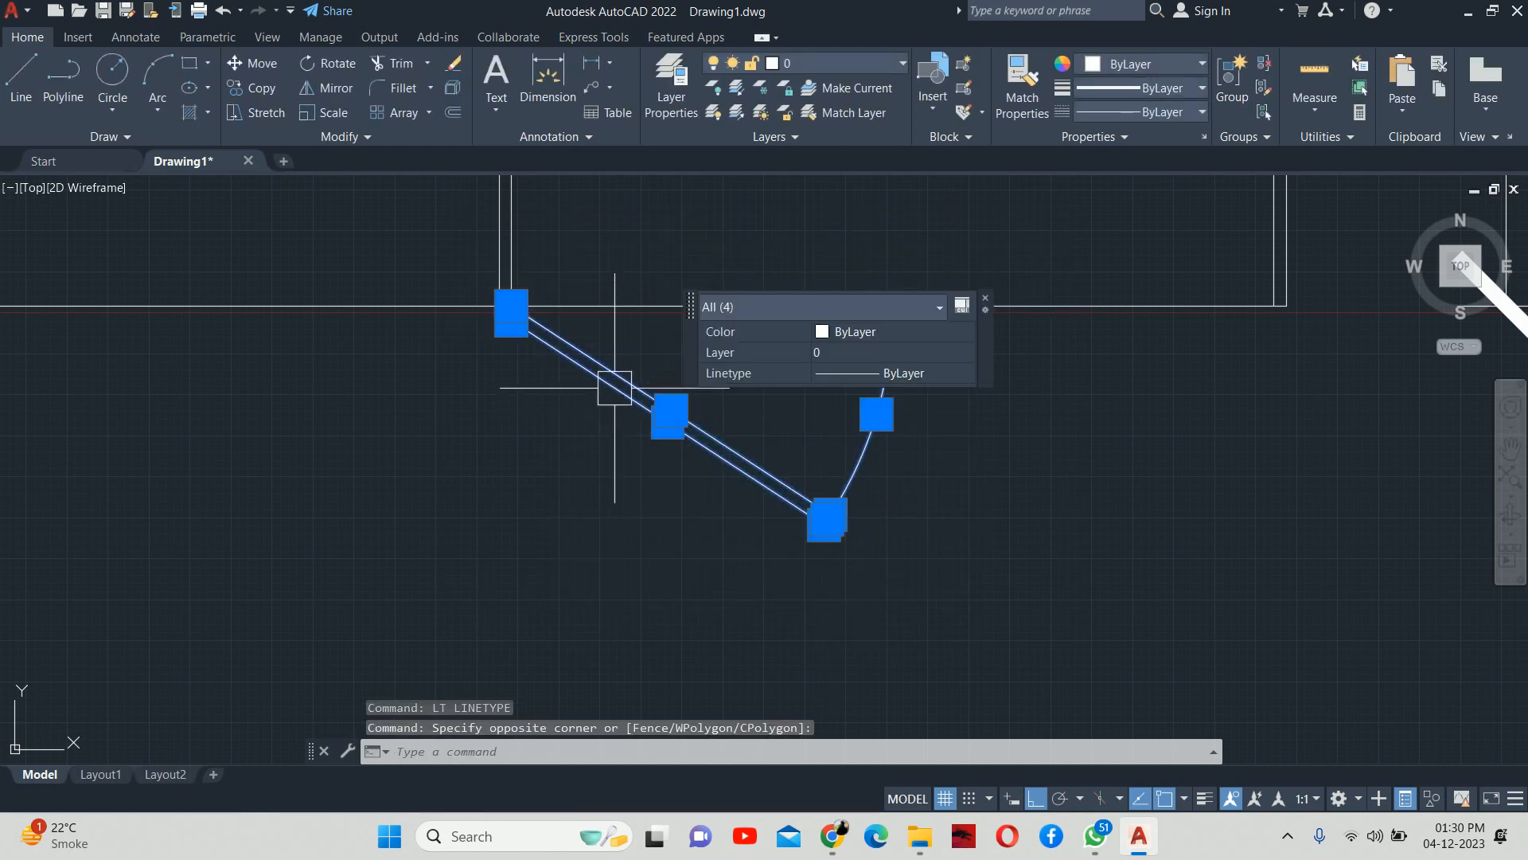
click(511, 313)
key(Escape)
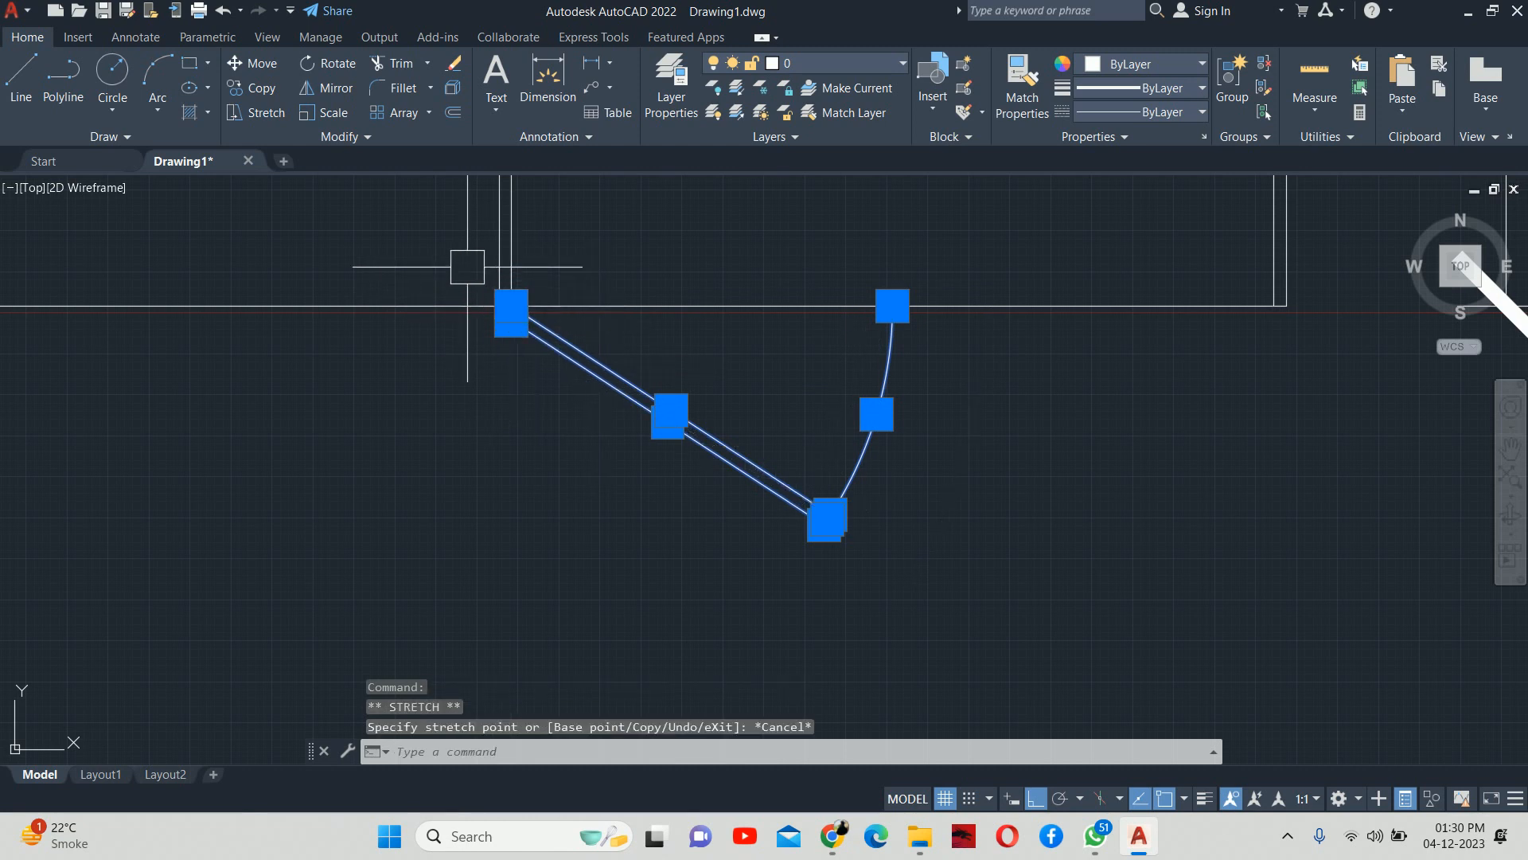
click(442, 249)
click(934, 570)
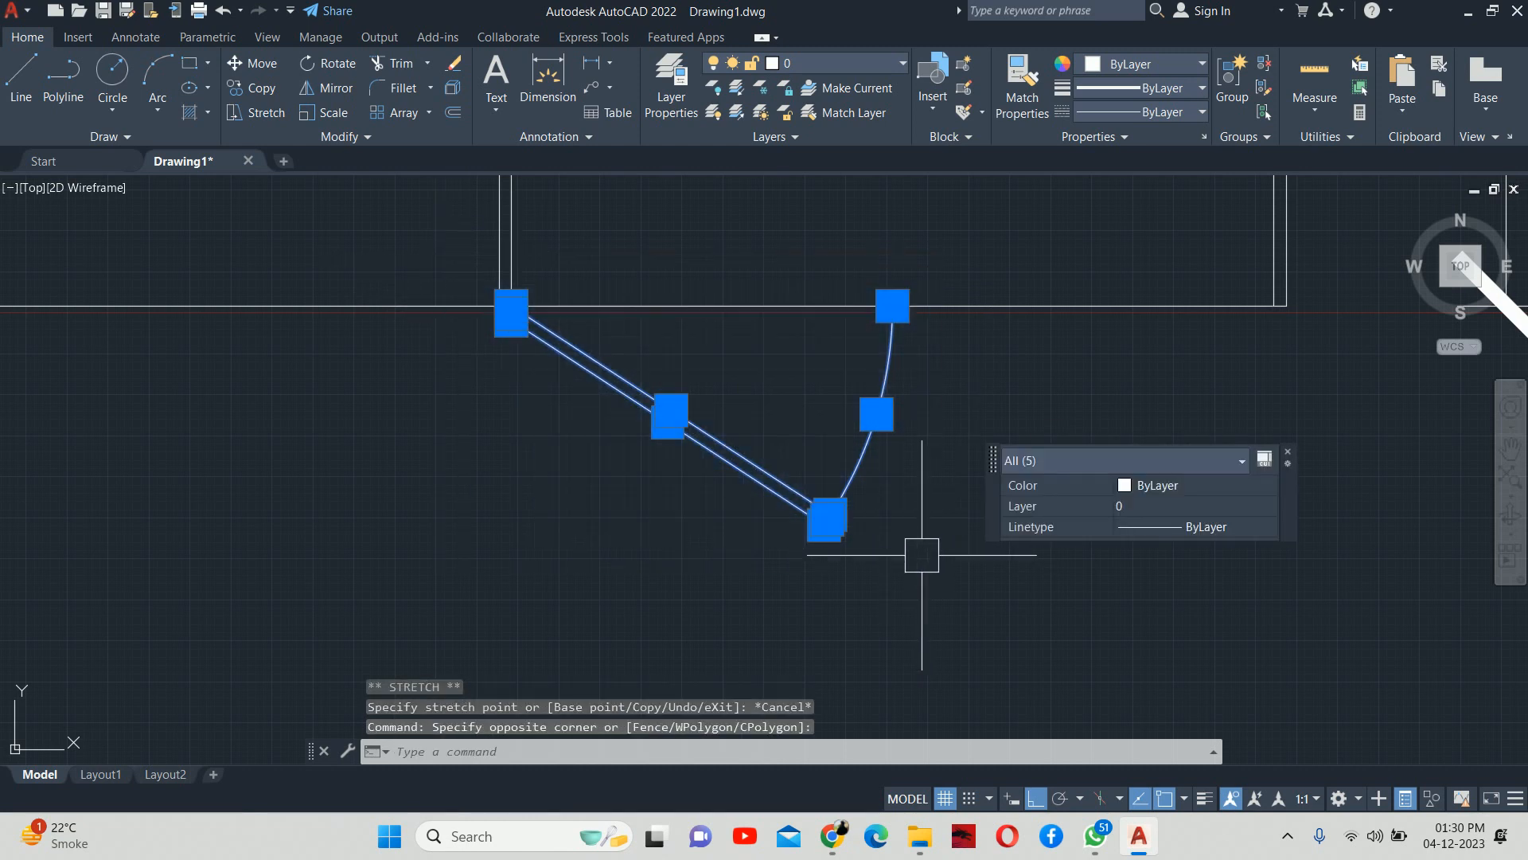
click(1170, 529)
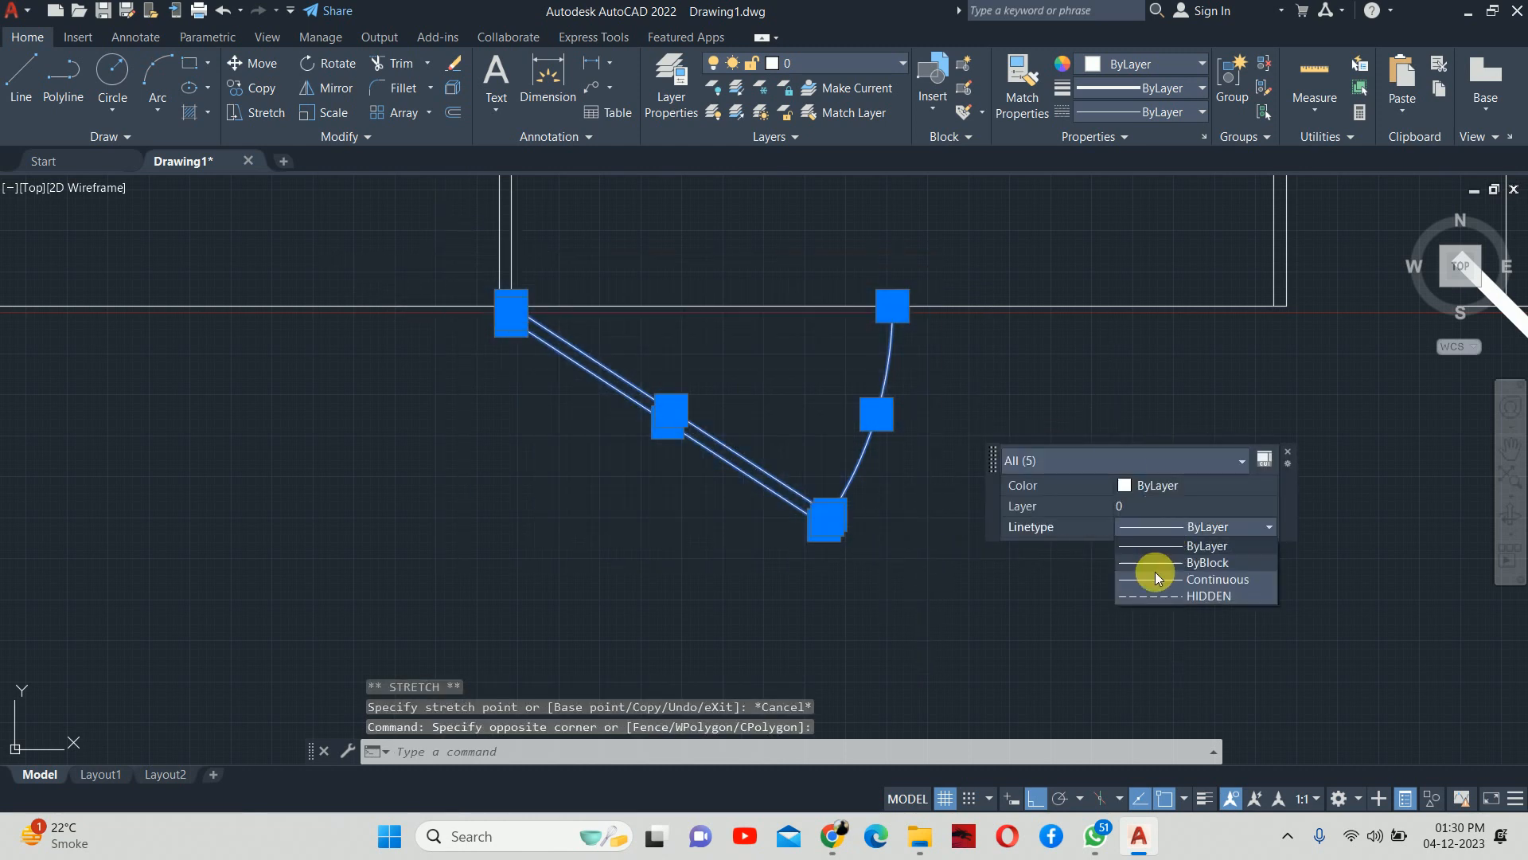
click(1154, 596)
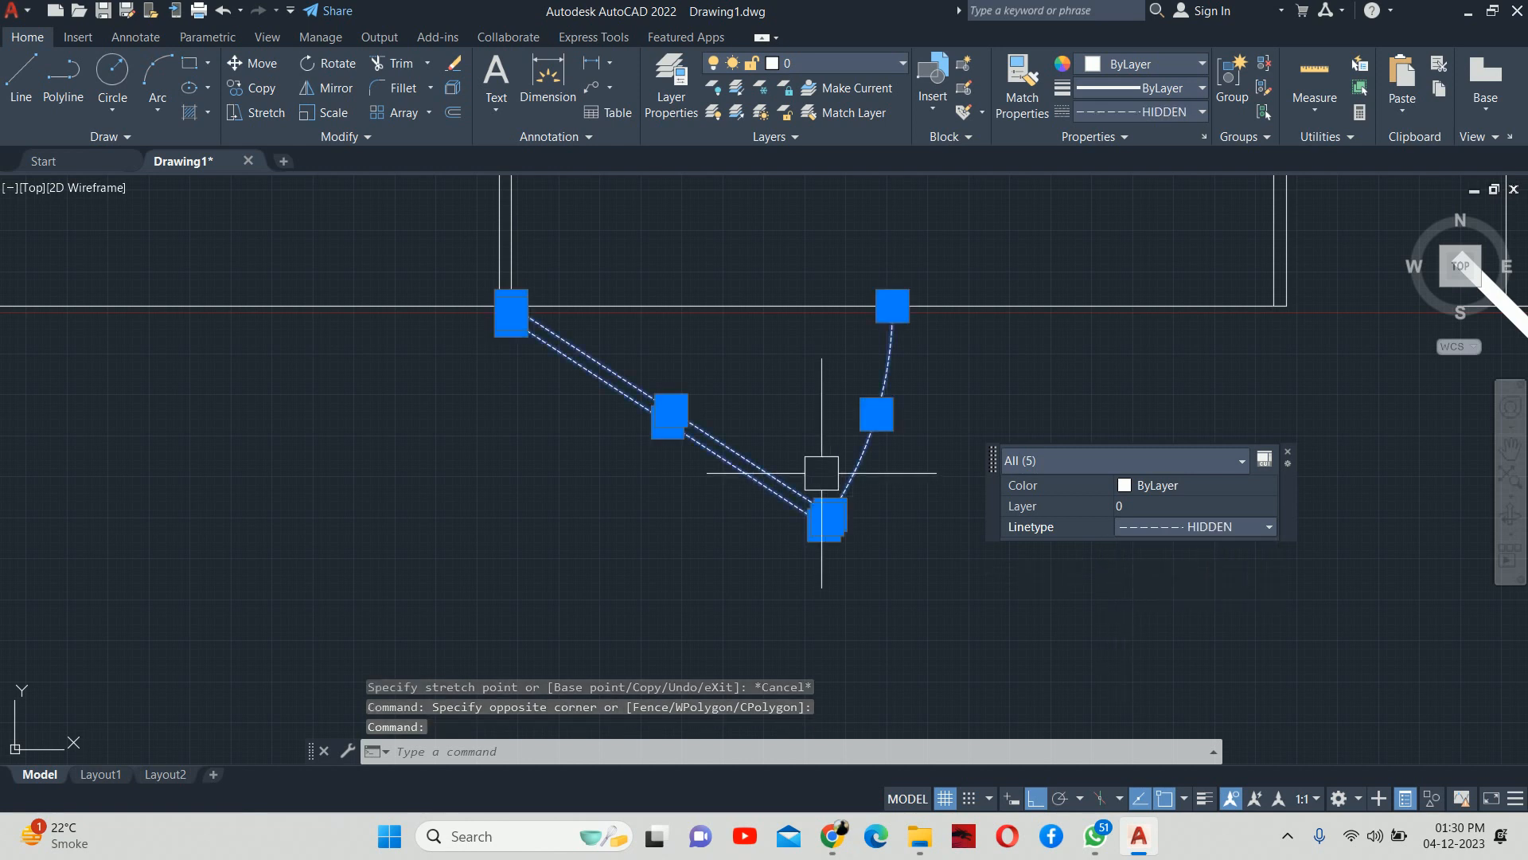
Step: Set the DIMALTD variable to 5
text(d)
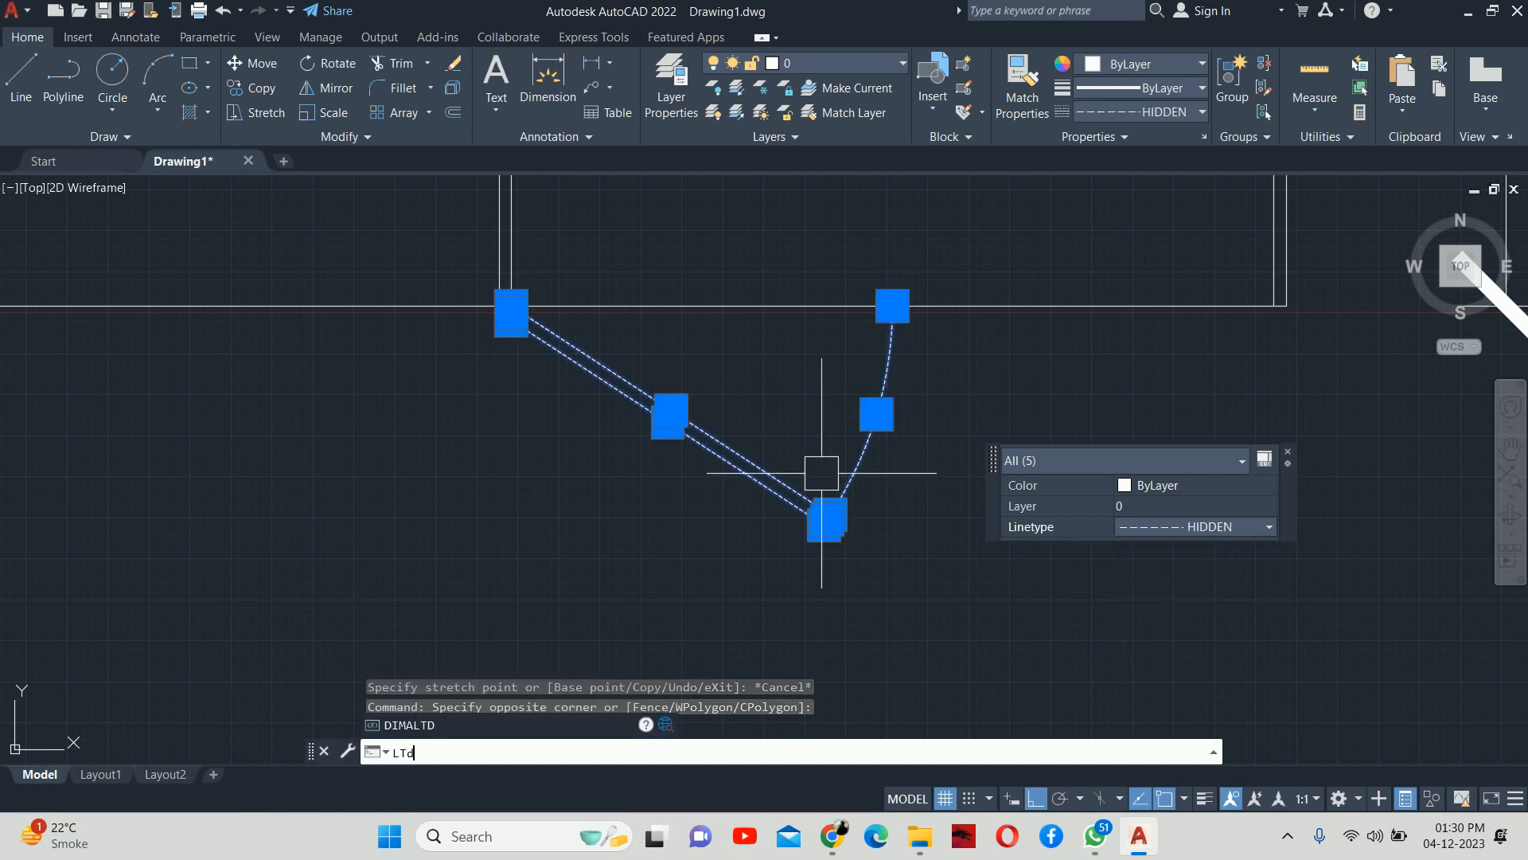
key(Return)
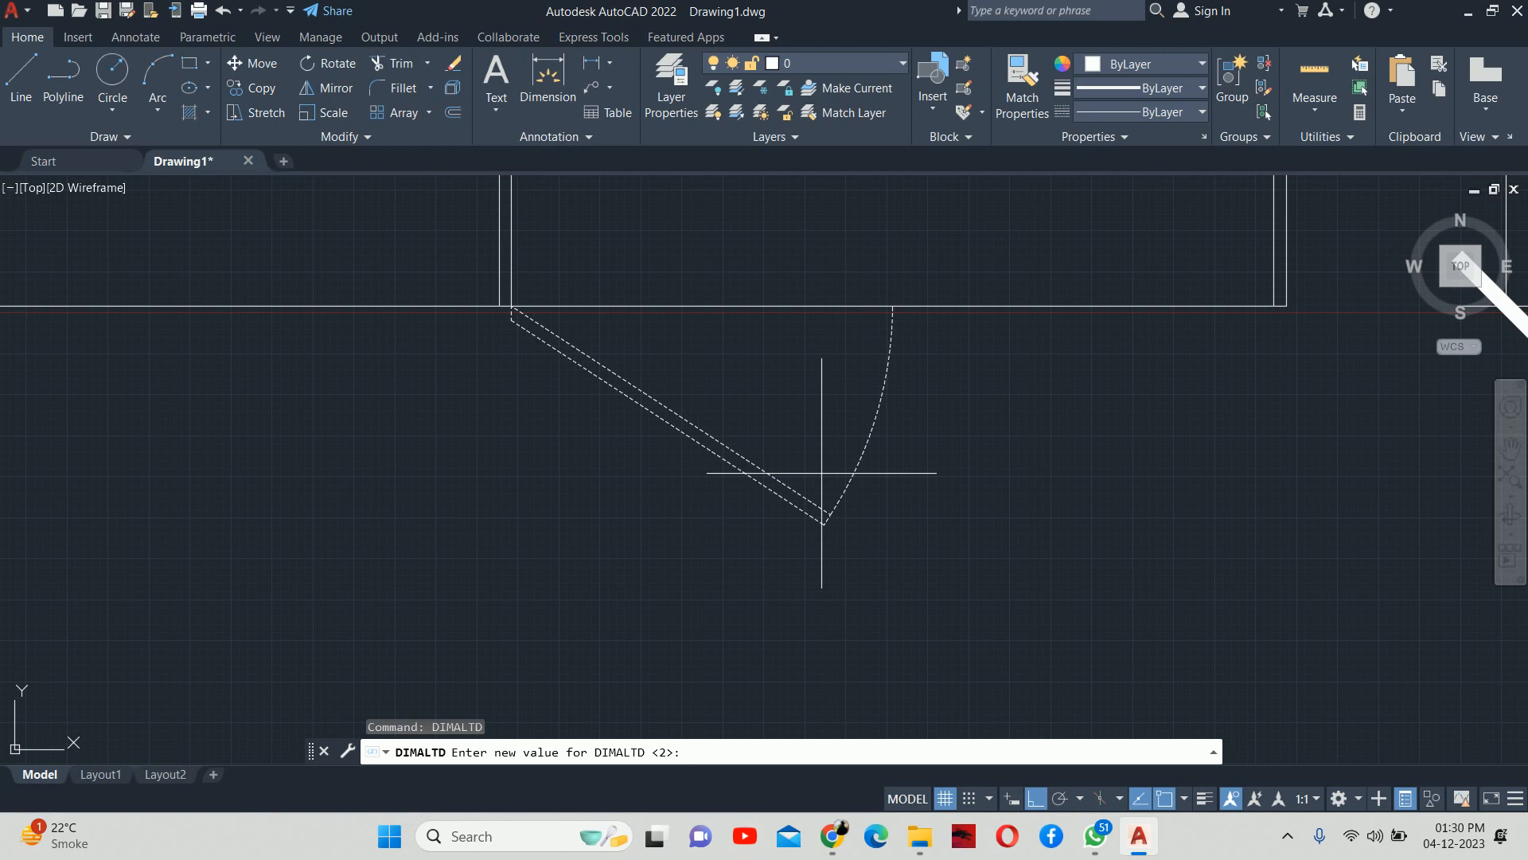
text(5)
key(Return)
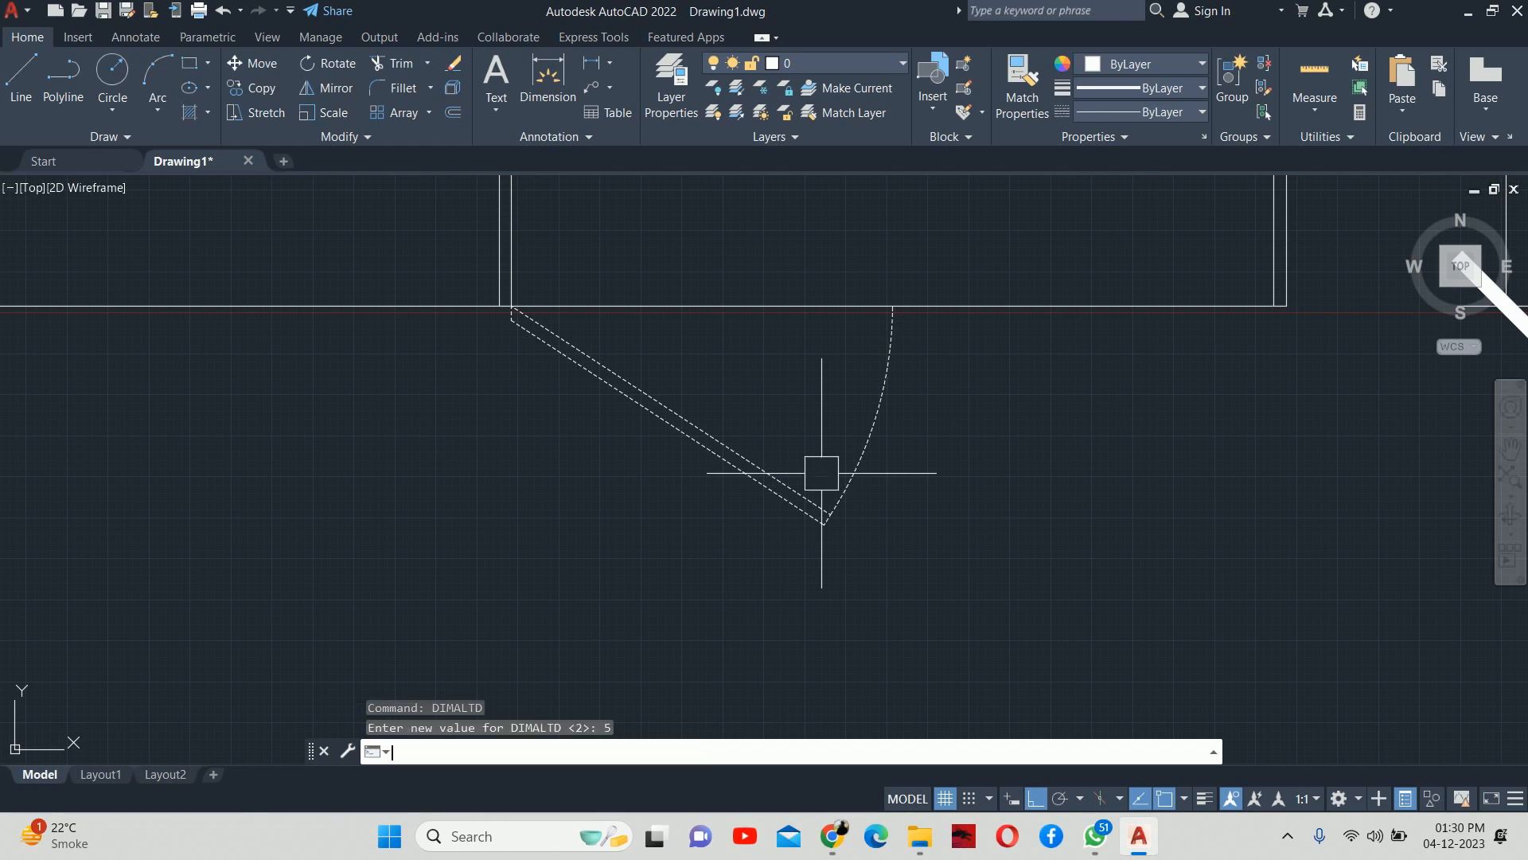
key(Escape)
key(Escape)
Step: Set the global linetype scale factor (LTSCALE) to 5
text(lts)
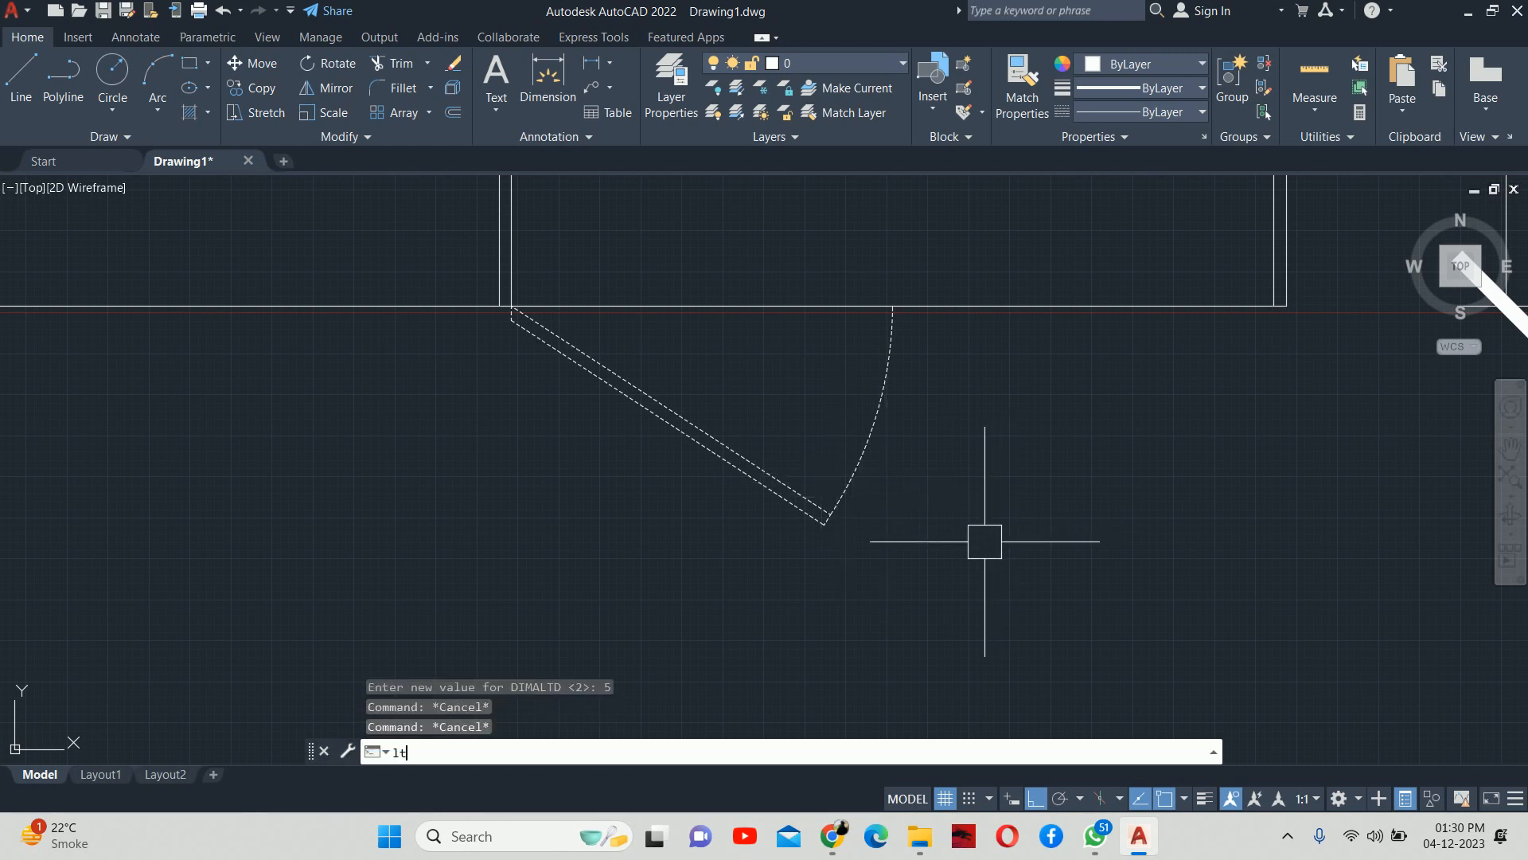
key(Return)
text(5)
key(Return)
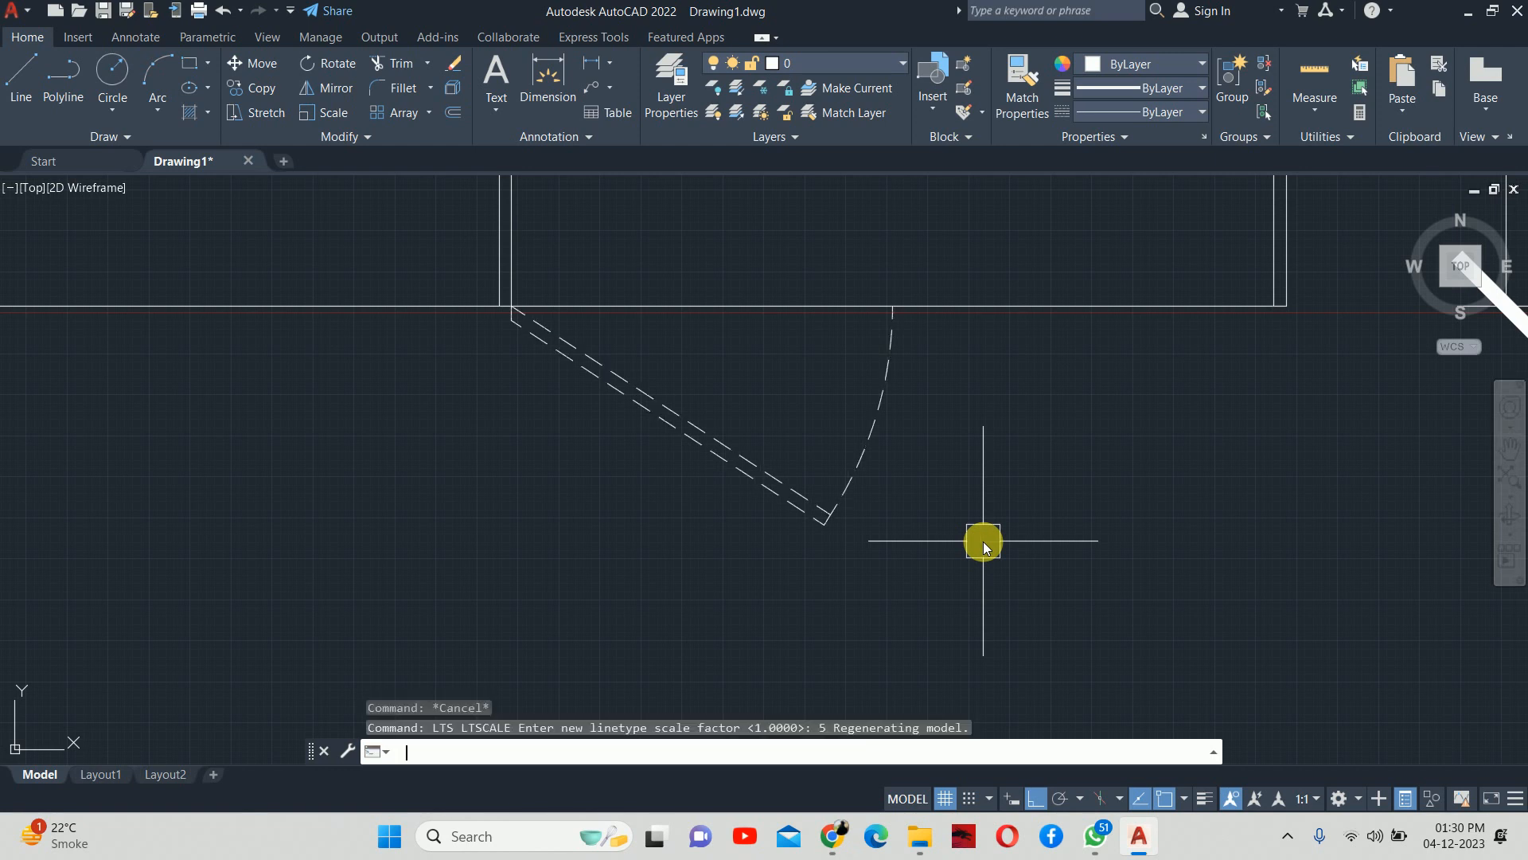
key(Escape)
key(Escape)
key(Escape)
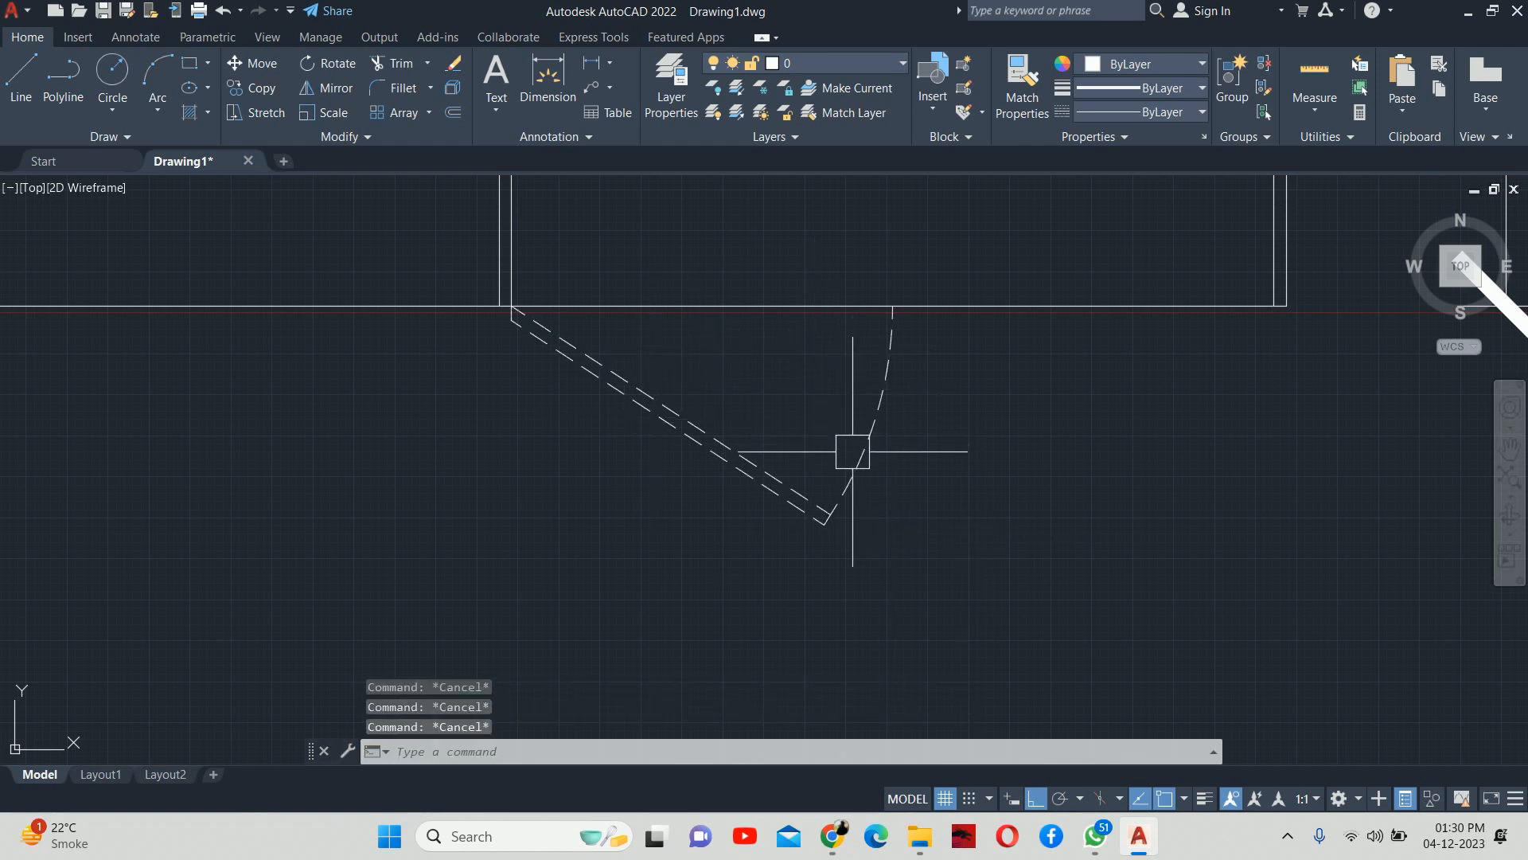
Step: Mirror the dashed door leaf and arc about a vertical line through the arc's upper end, keeping the original
text(mi)
key(Return)
click(940, 589)
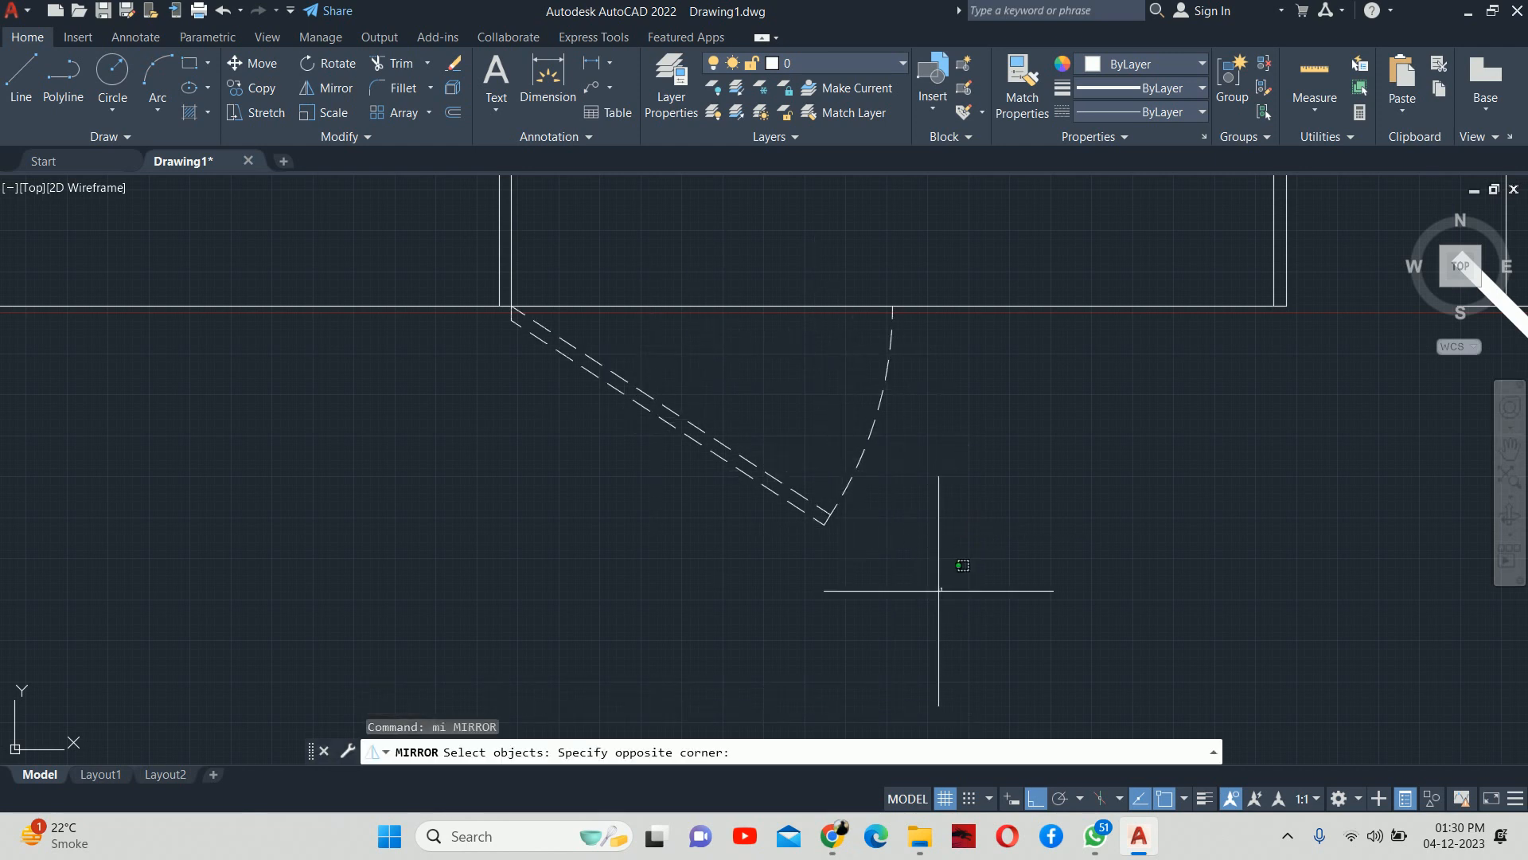
click(650, 446)
click(421, 239)
click(823, 489)
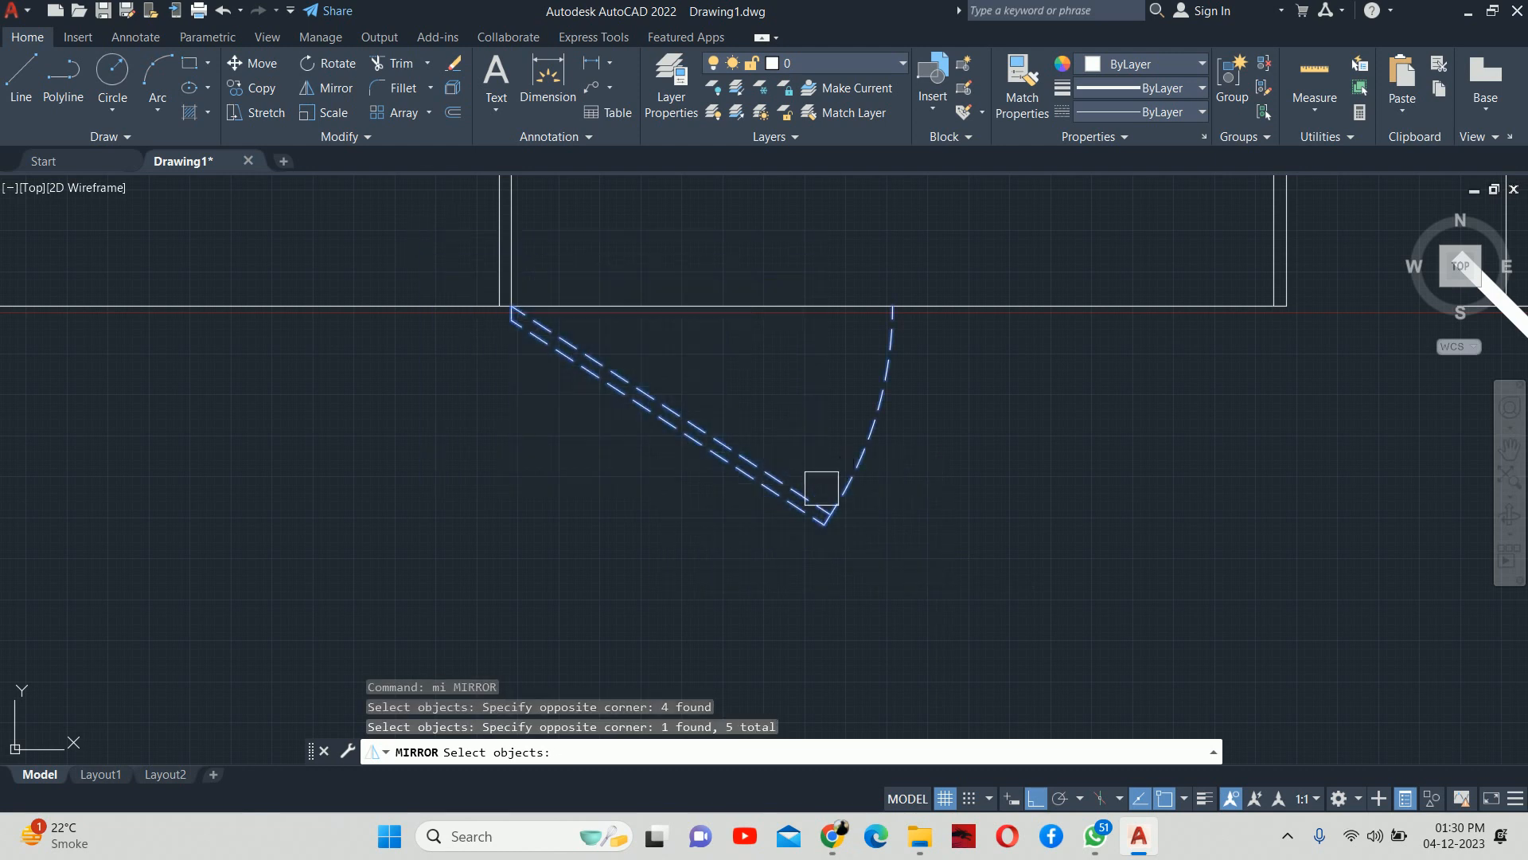
key(Return)
click(893, 305)
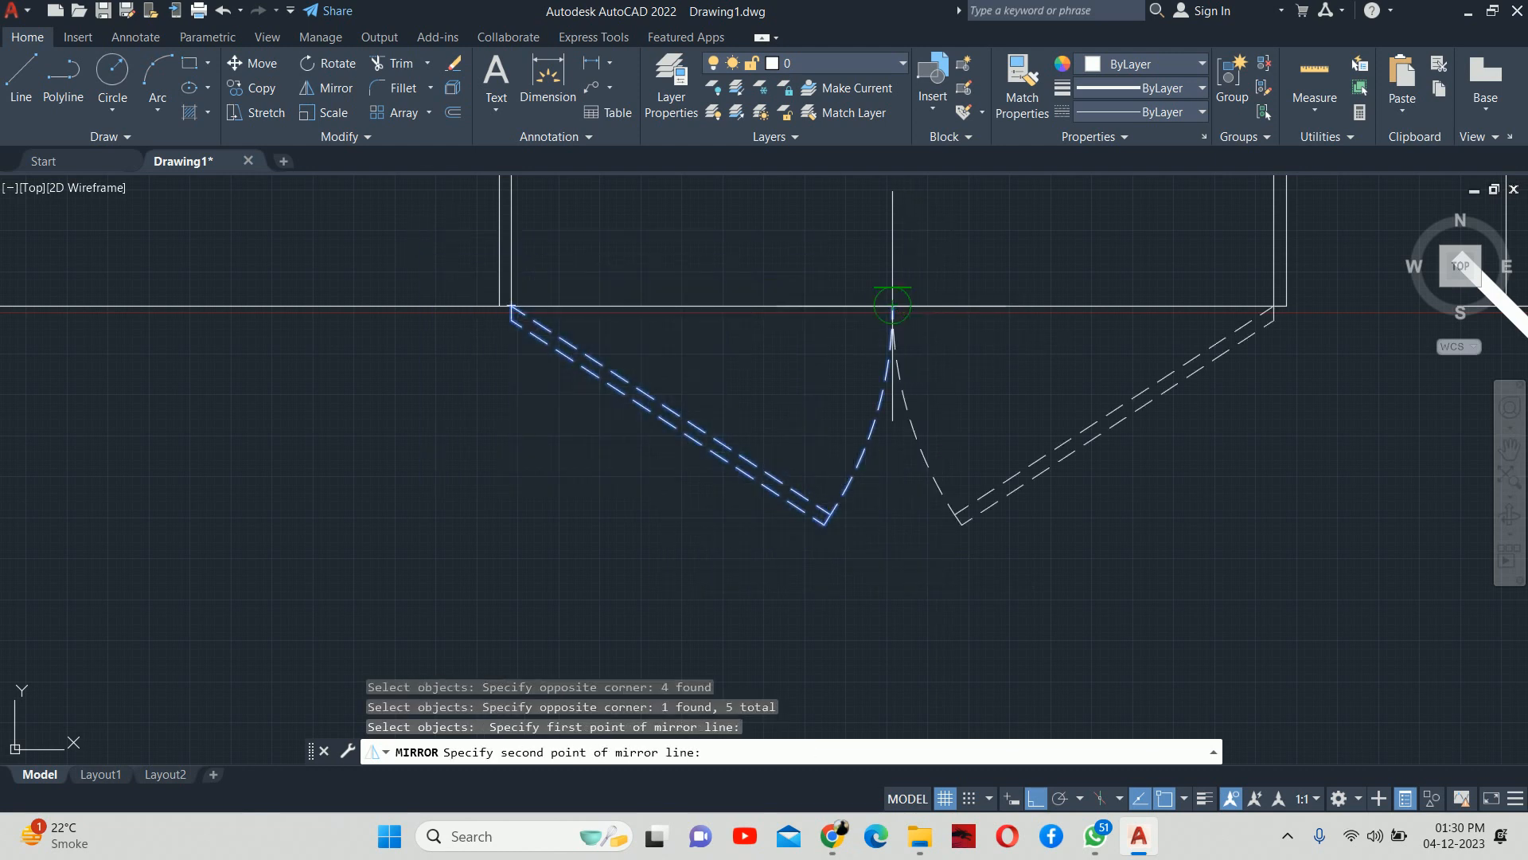
click(928, 231)
key(Return)
key(Escape)
Step: Mirror the right compartment's pair of doors onto the left compartment about the cabinet's vertical centre line, keeping the originals
scroll(925, 250, down, 4)
middle_drag(951, 307, 1008, 410)
key(Return)
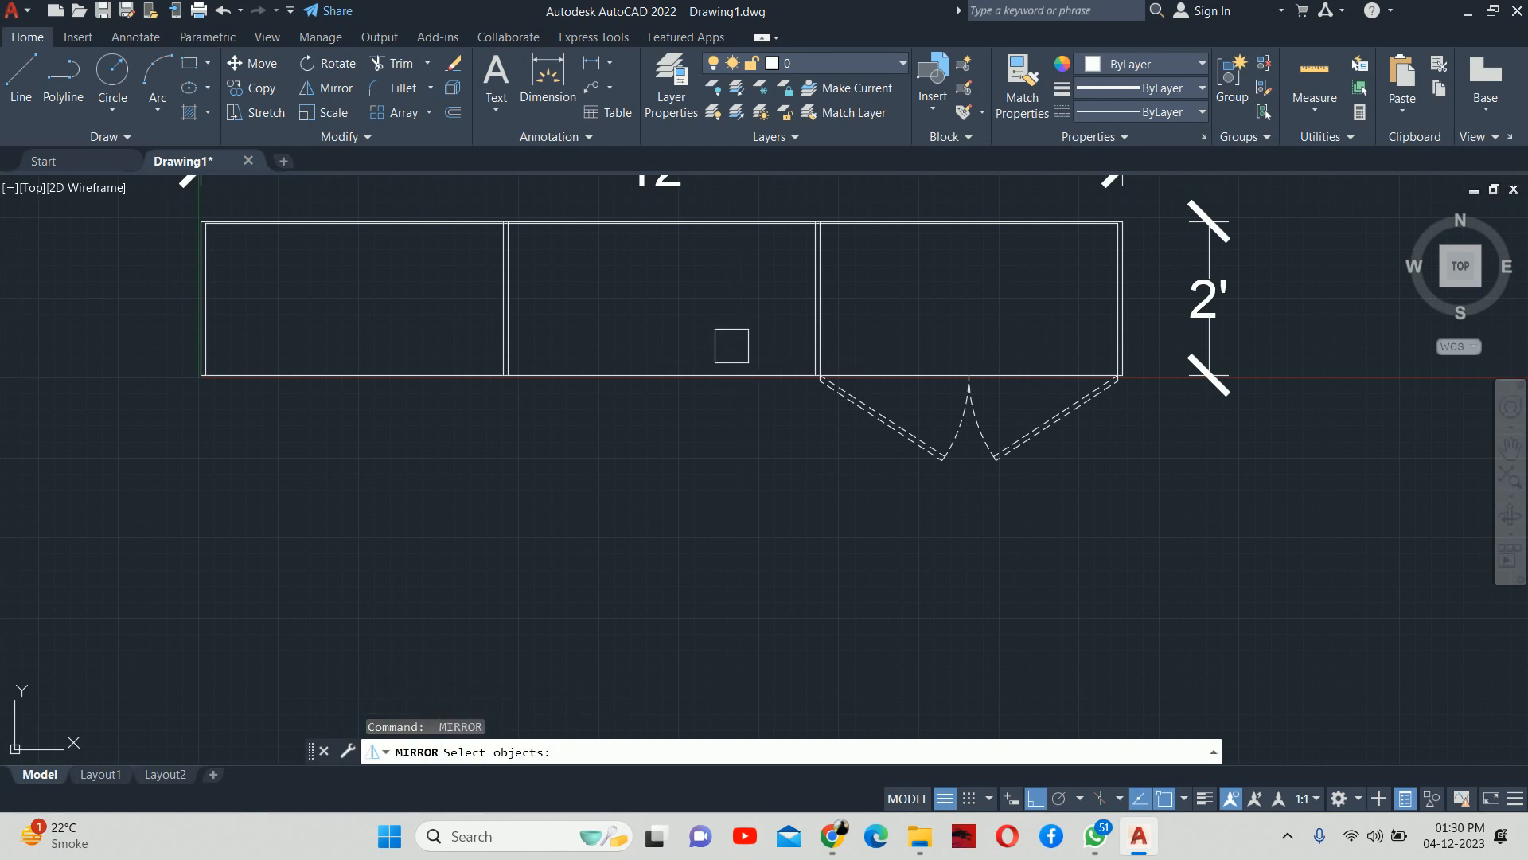
click(756, 330)
click(1139, 523)
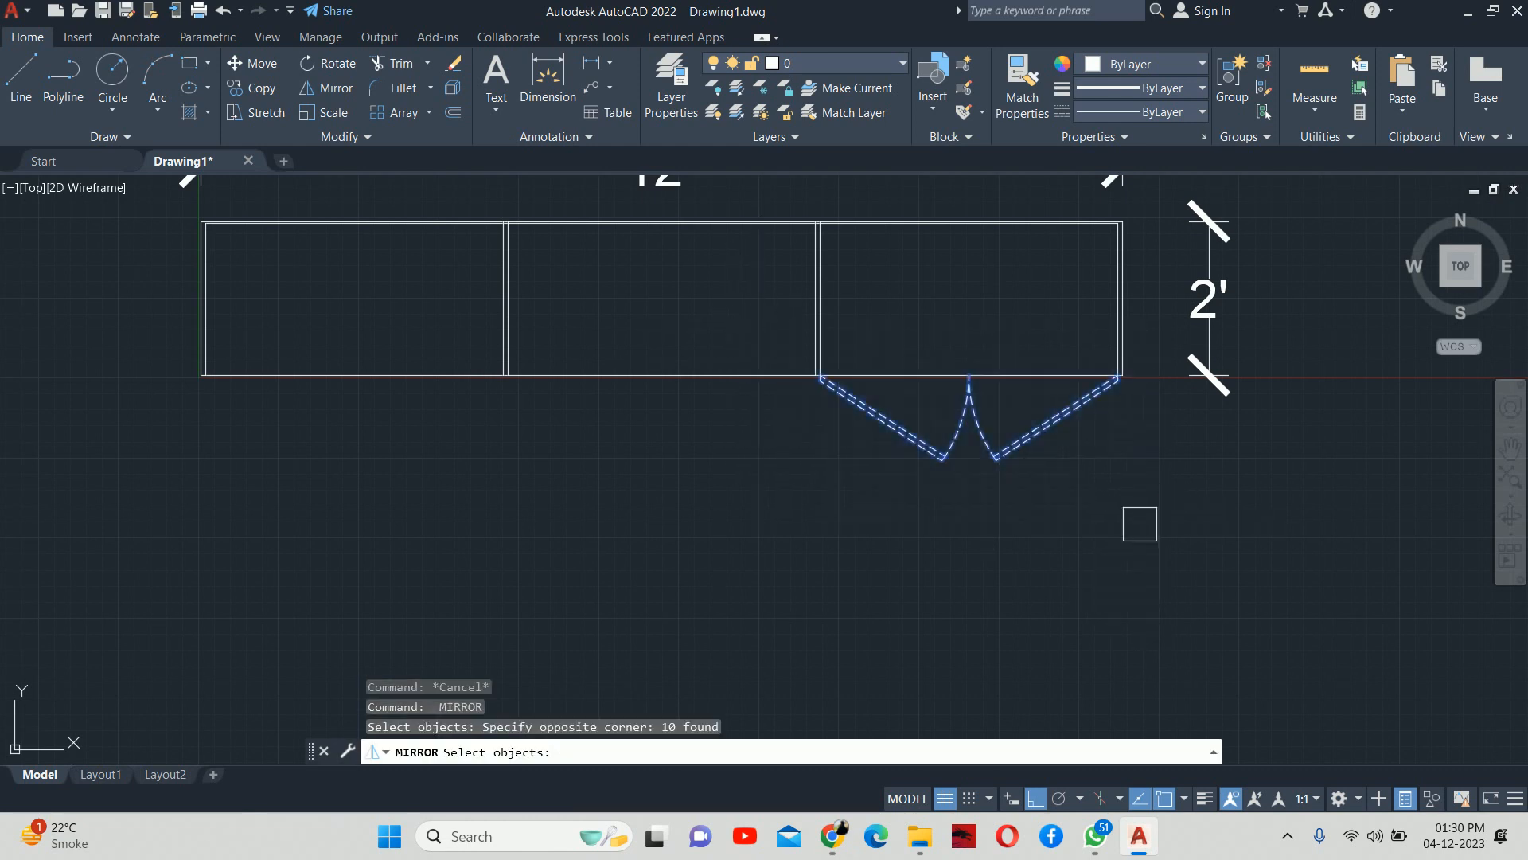
middle_drag(780, 377, 885, 545)
key(Return)
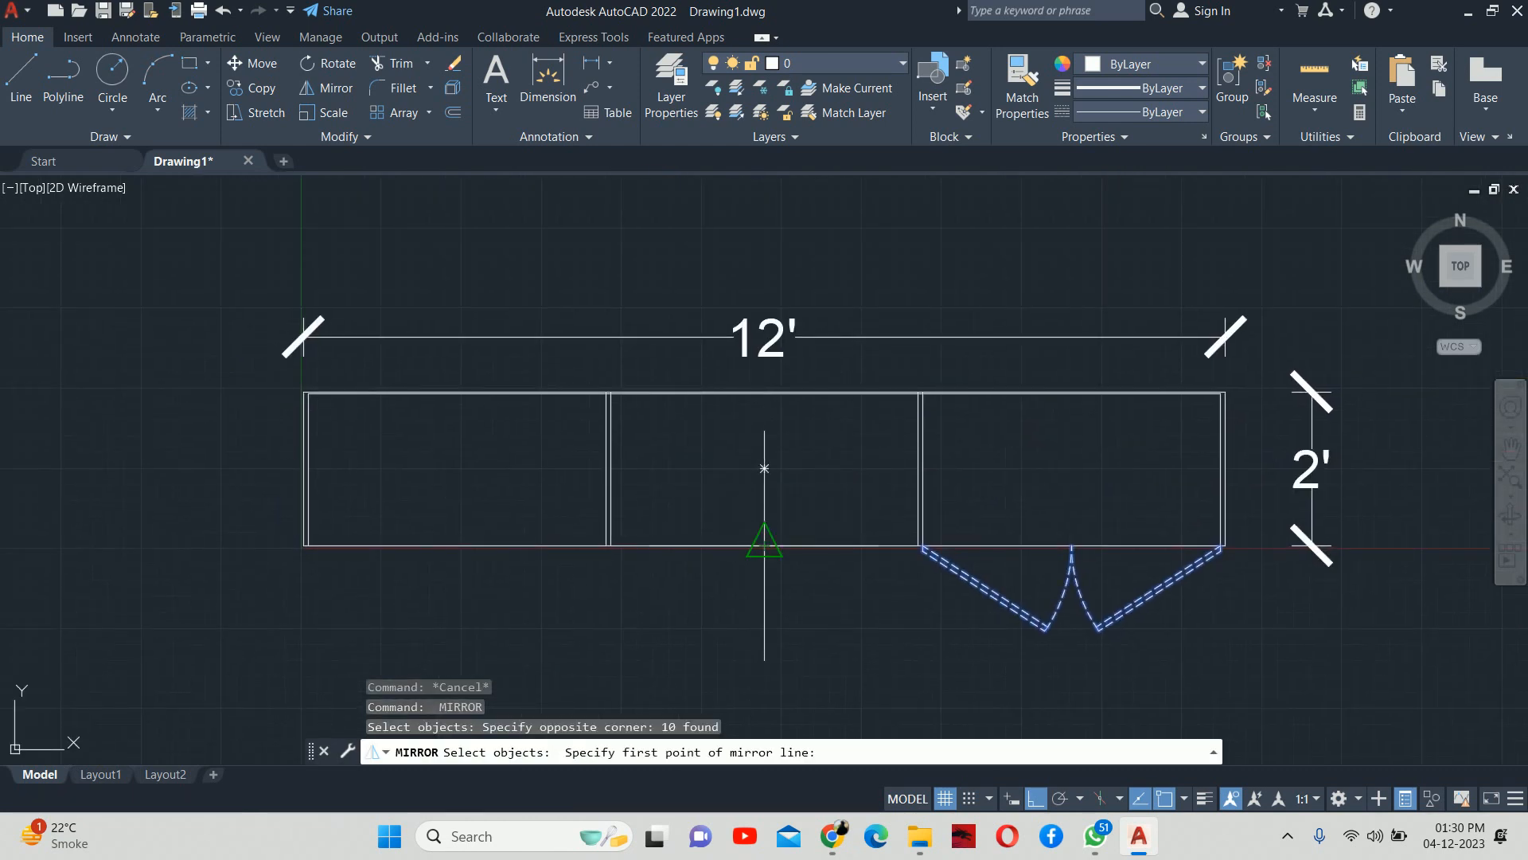
click(764, 545)
click(764, 430)
key(Escape)
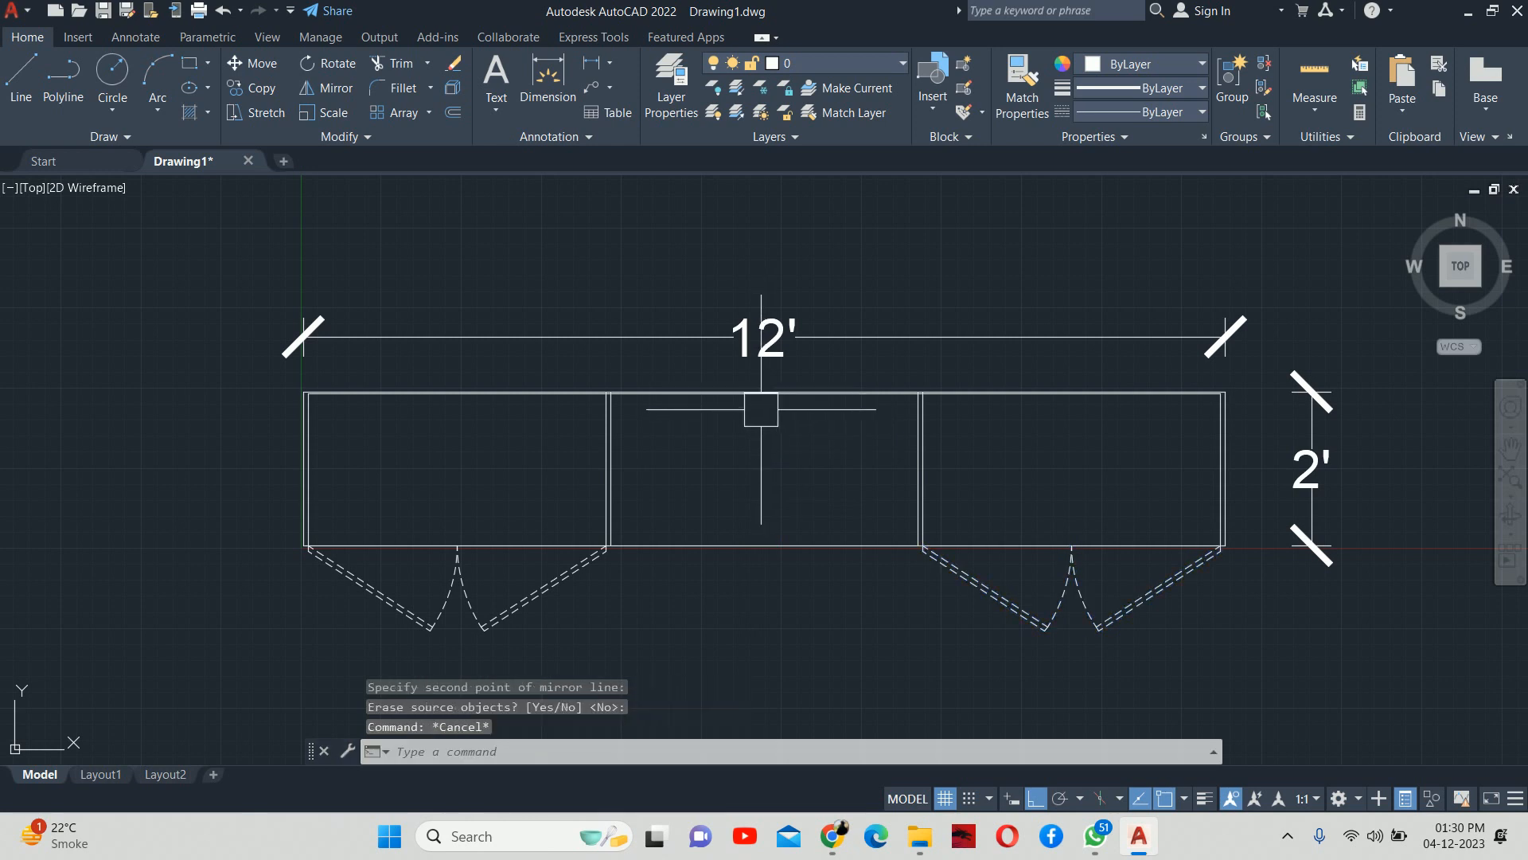
key(Escape)
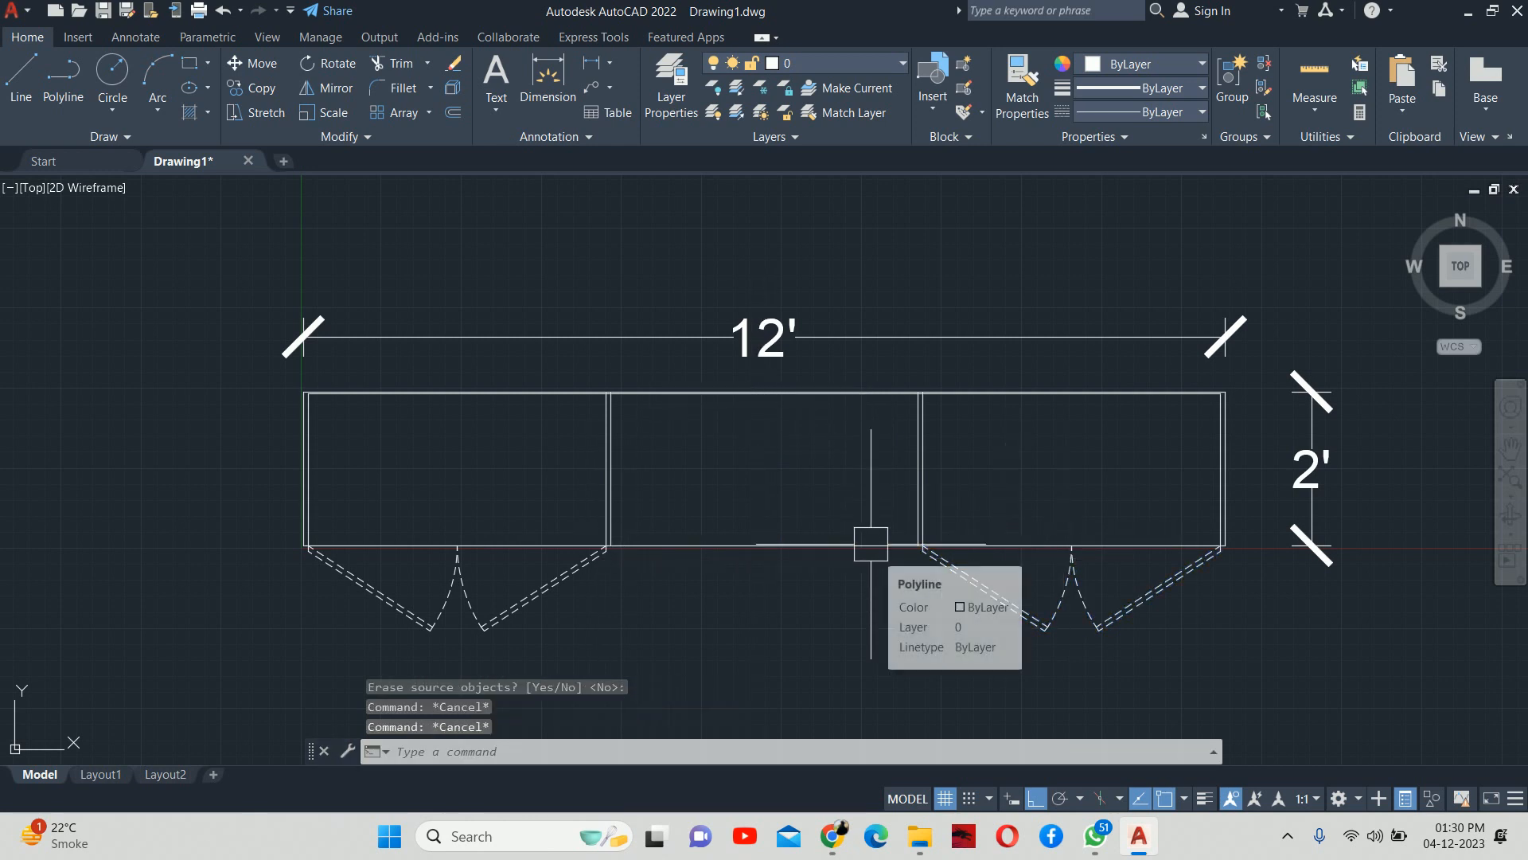
scroll(871, 543, down, 2)
middle_drag(870, 544, 834, 448)
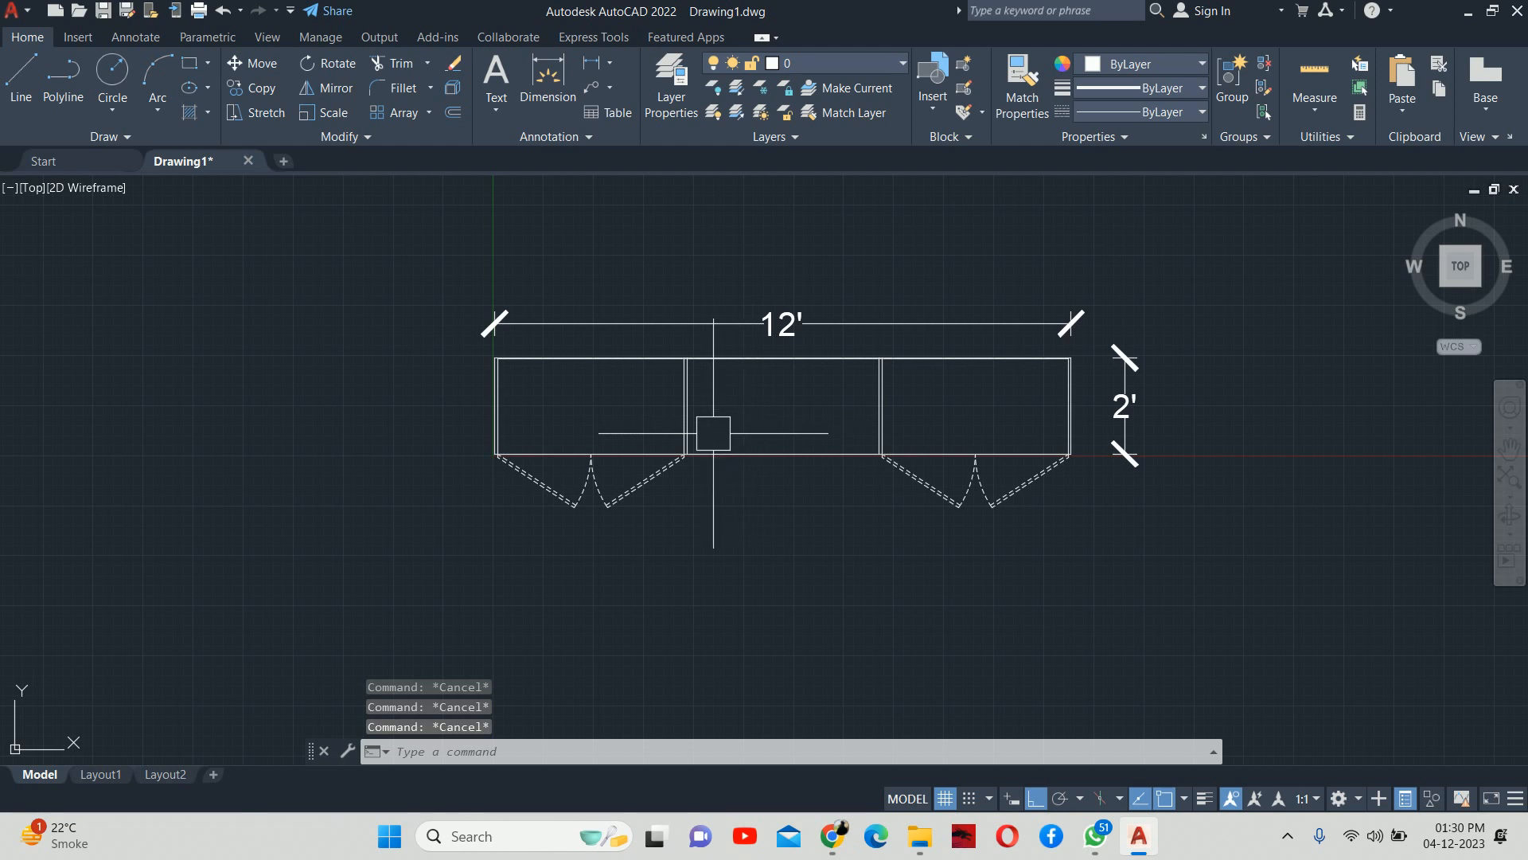
middle_drag(764, 505, 831, 347)
scroll(831, 346, down, 4)
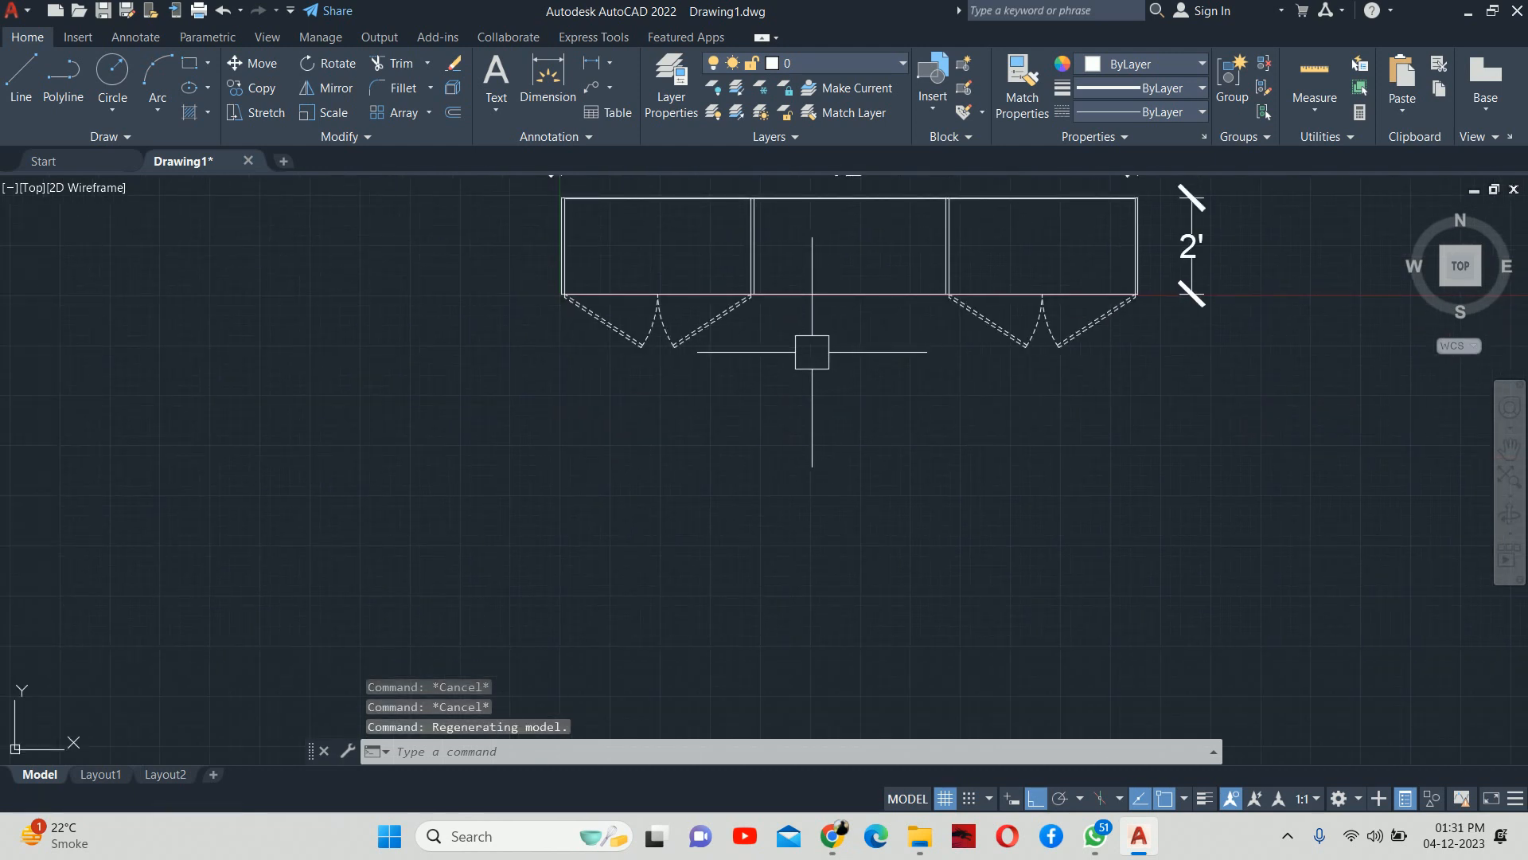
scroll(768, 379, up, 1)
middle_drag(767, 386, 793, 326)
text(1)
key(Return)
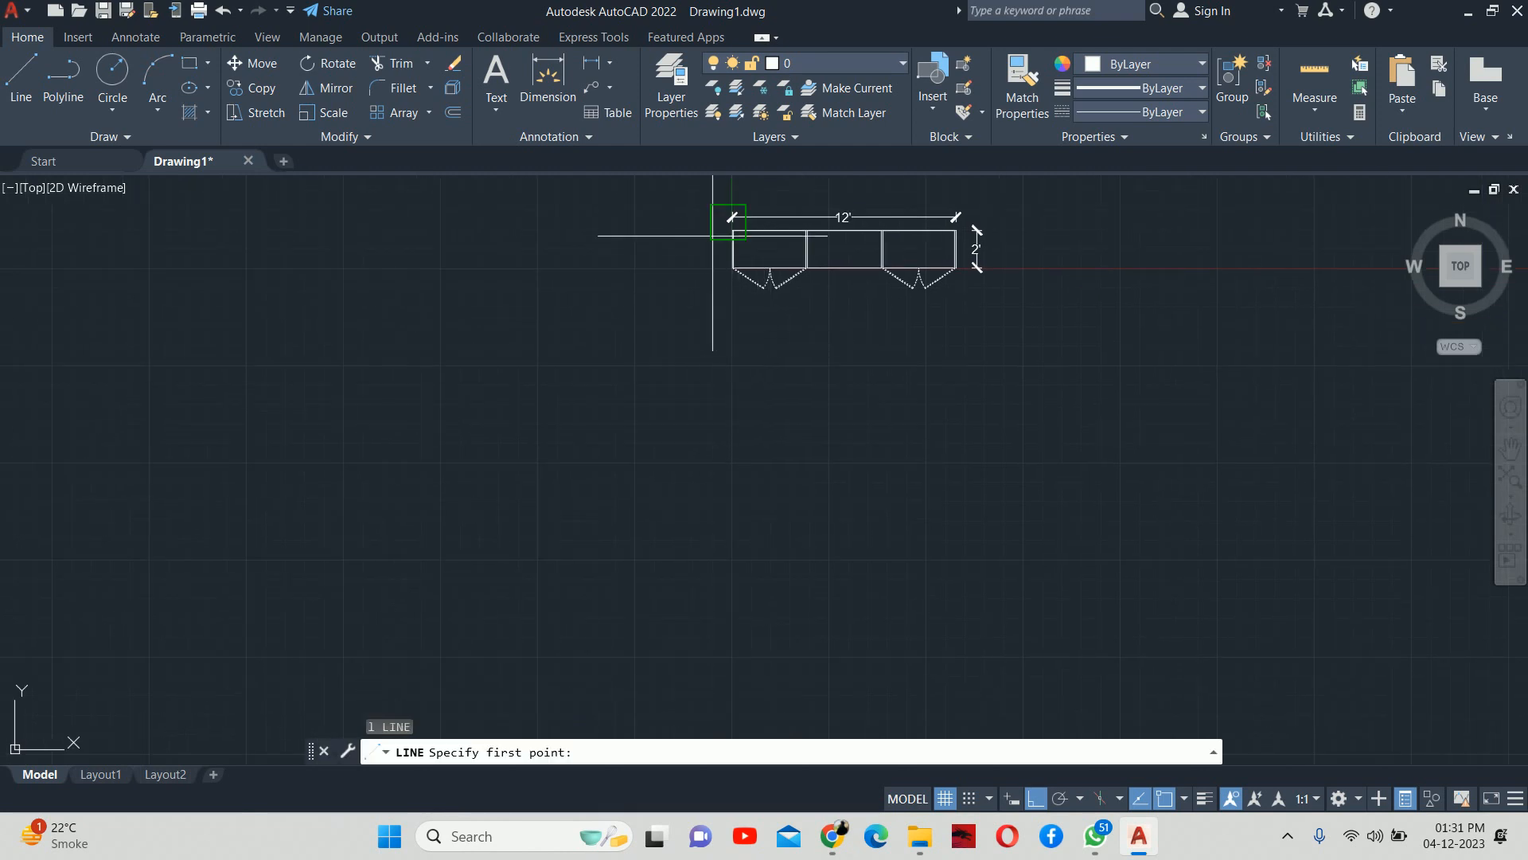
key(Escape)
key(Escape)
text(rec)
key(Return)
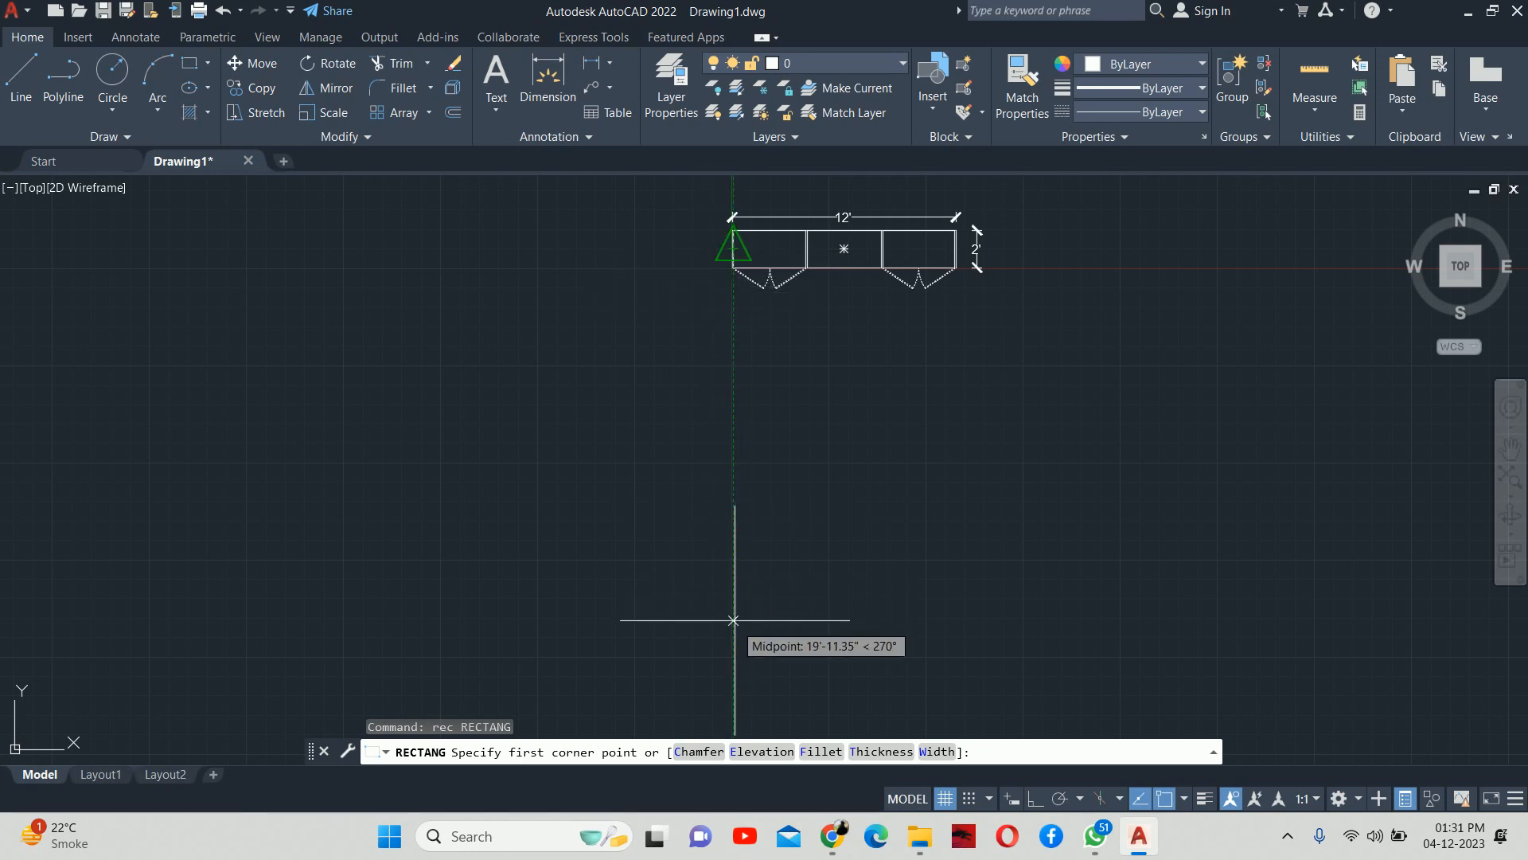
click(733, 620)
text(d)
key(Return)
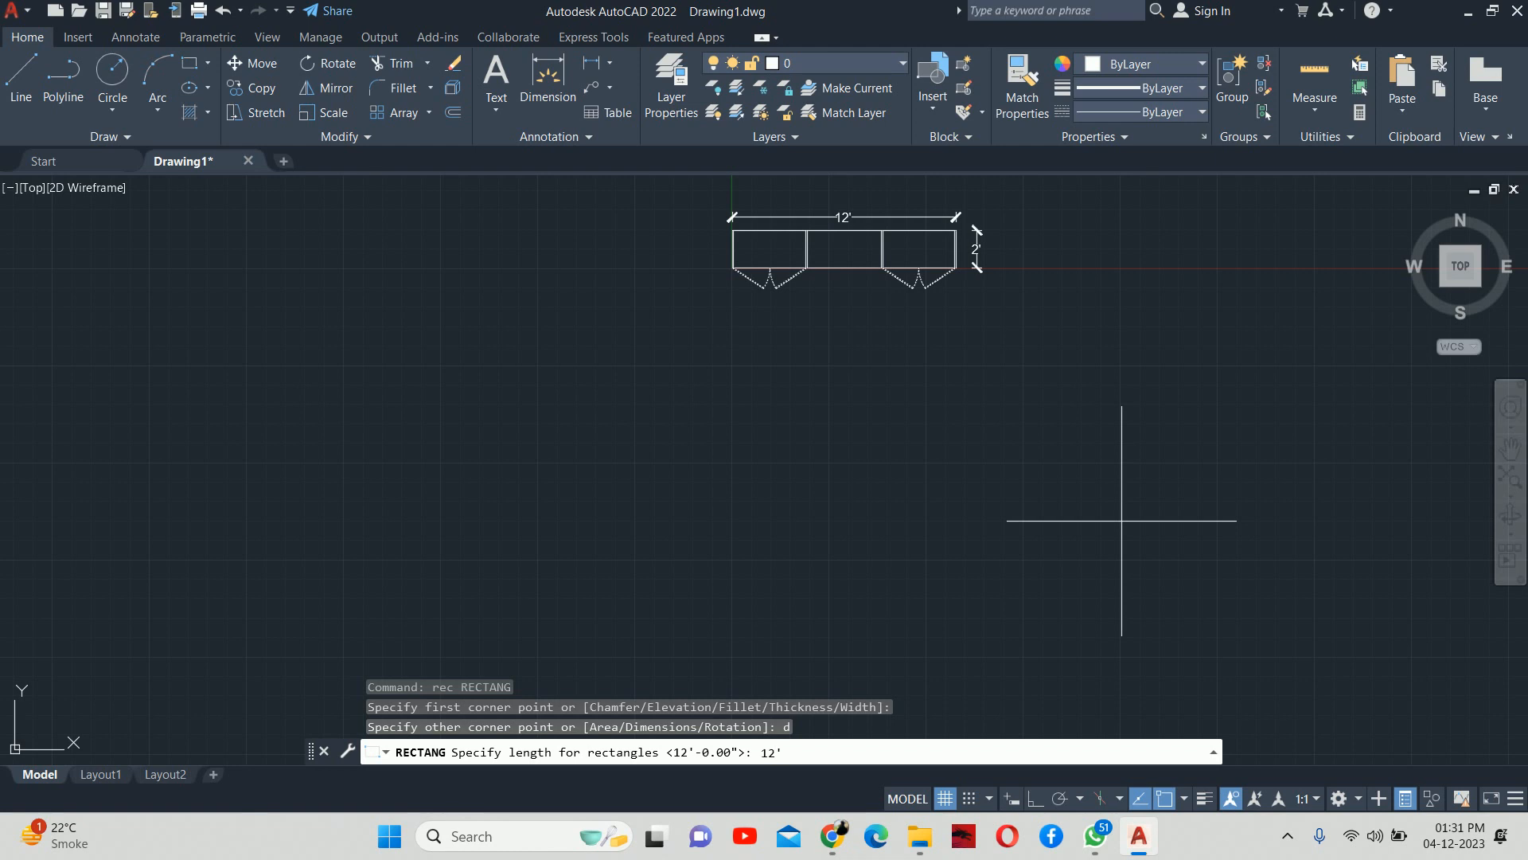
text(12')
key(Return)
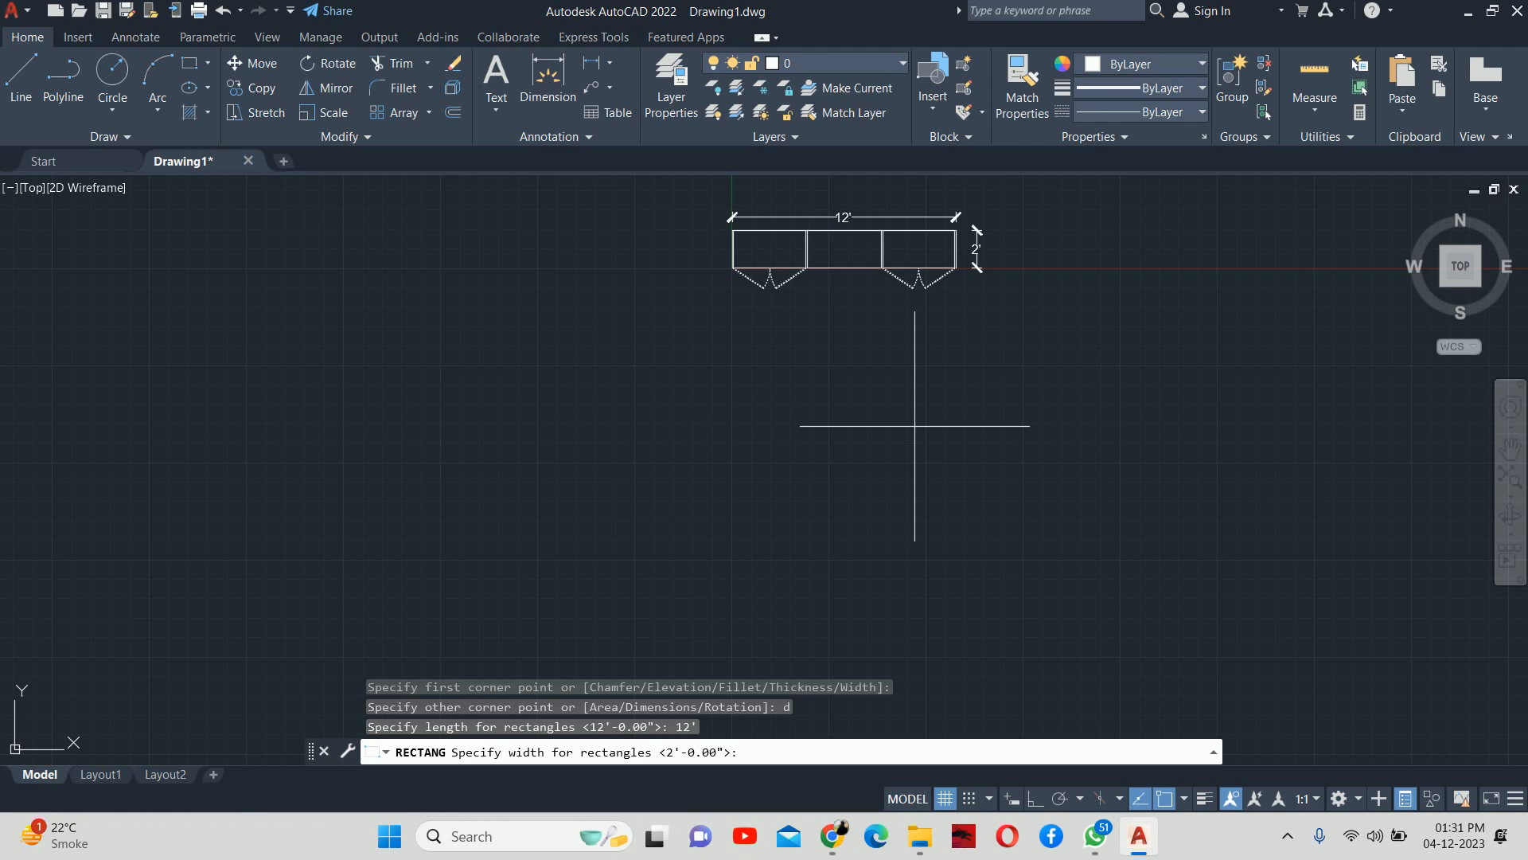
key(Escape)
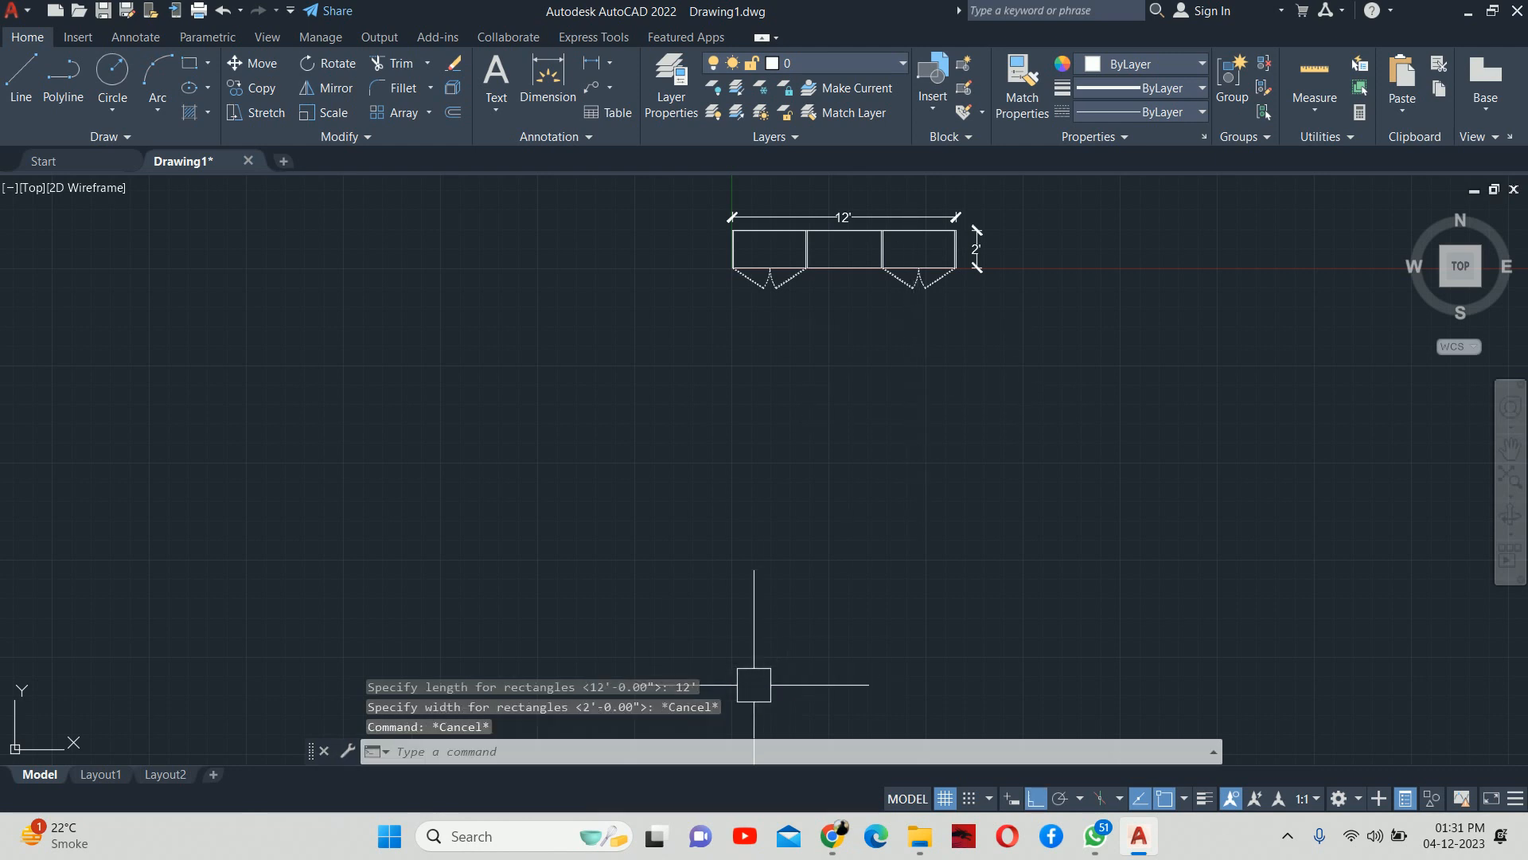
text(1)
key(Escape)
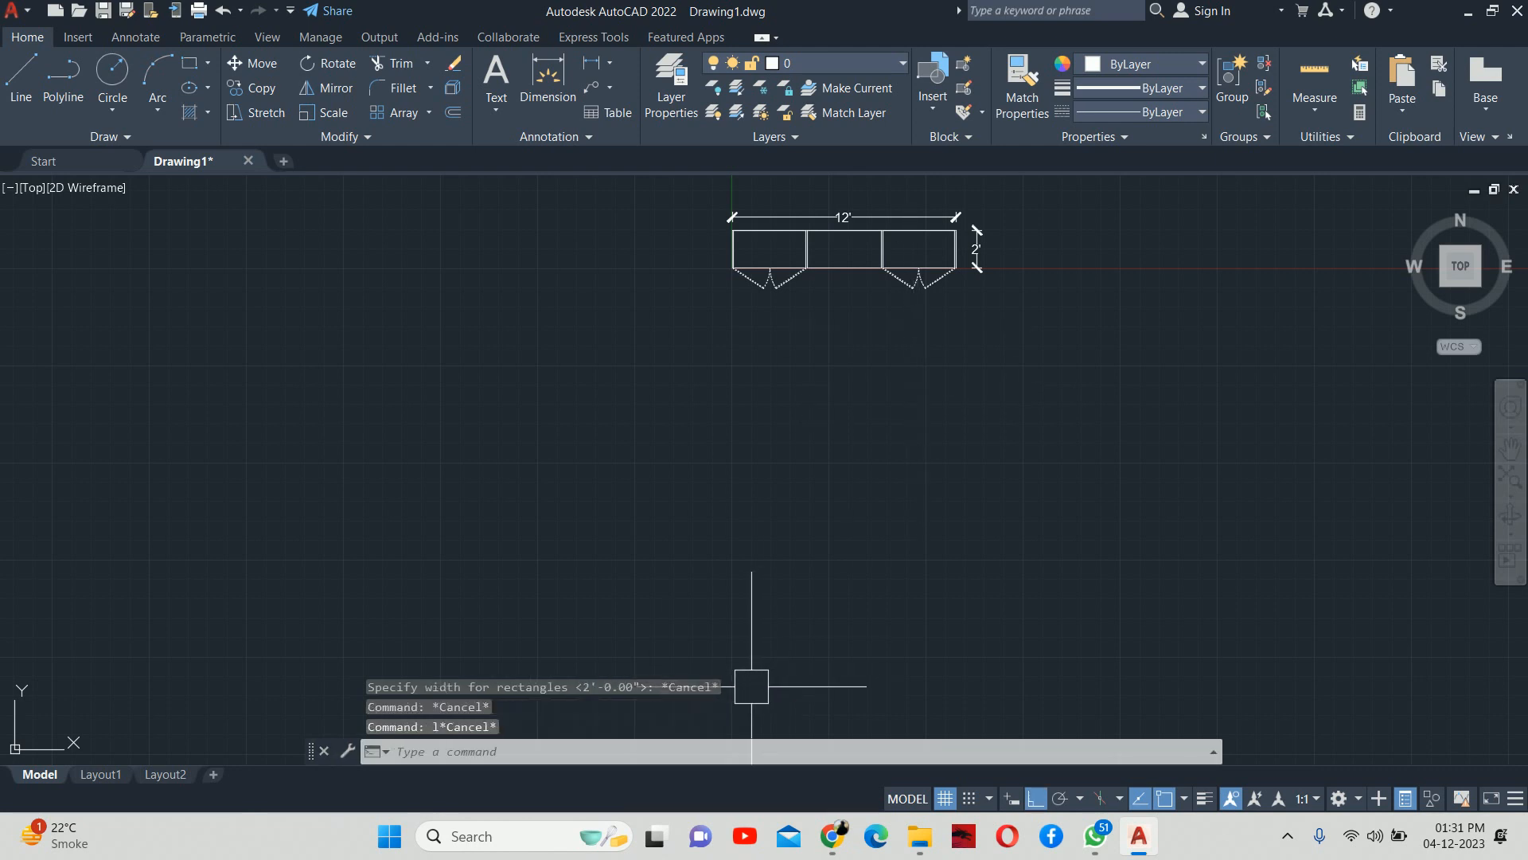
Step: Place a horizontal construction line well below the cabinet plan
text(xl)
key(Return)
text(h)
key(Return)
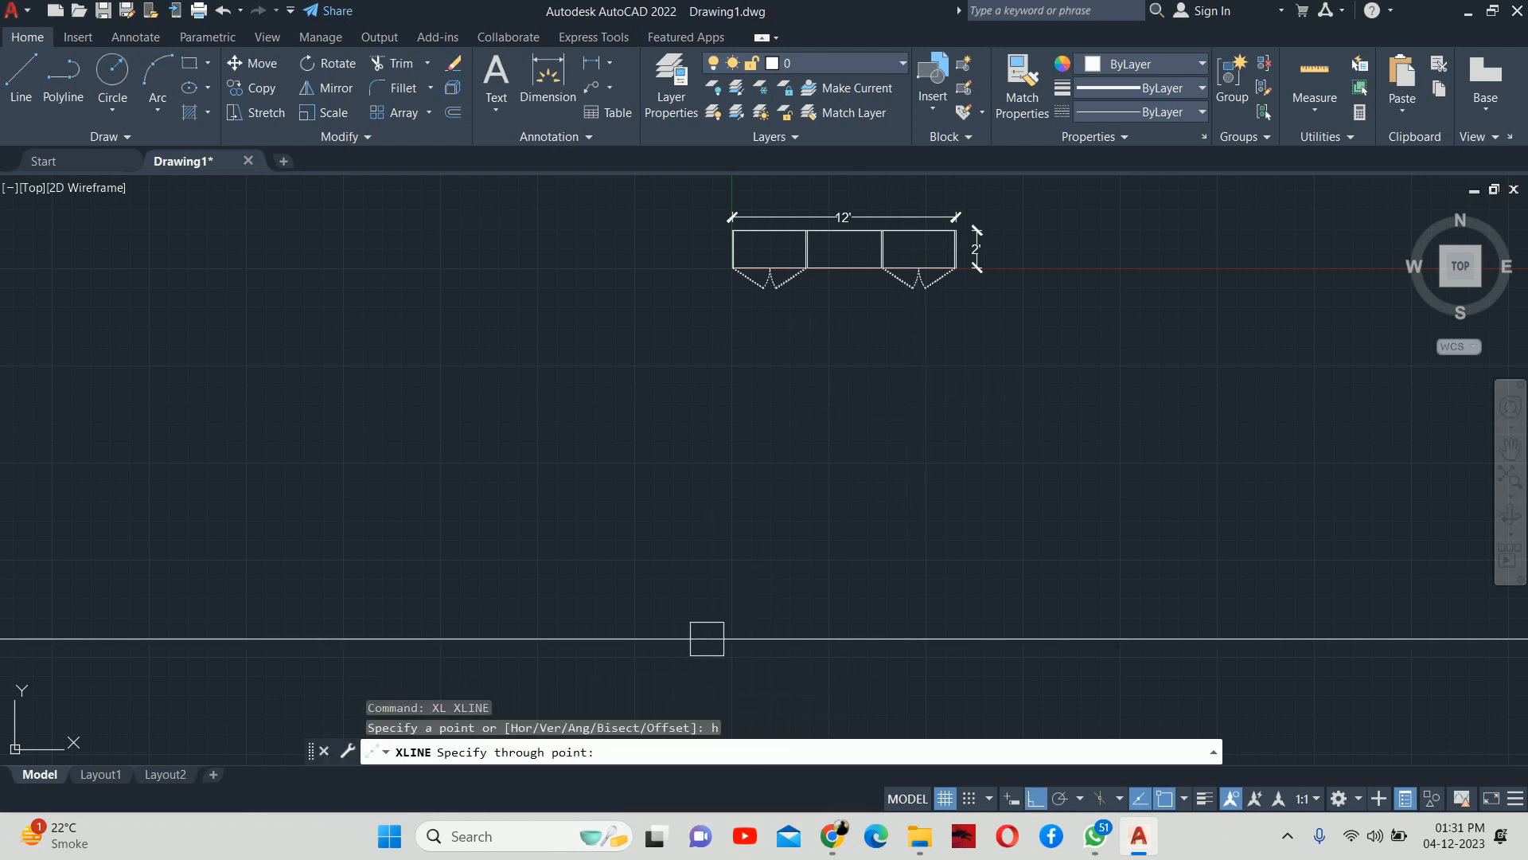
click(644, 690)
key(Escape)
key(Escape)
Step: Place a vertical construction line through the cabinet plan's outer left corner
text(xl)
key(Return)
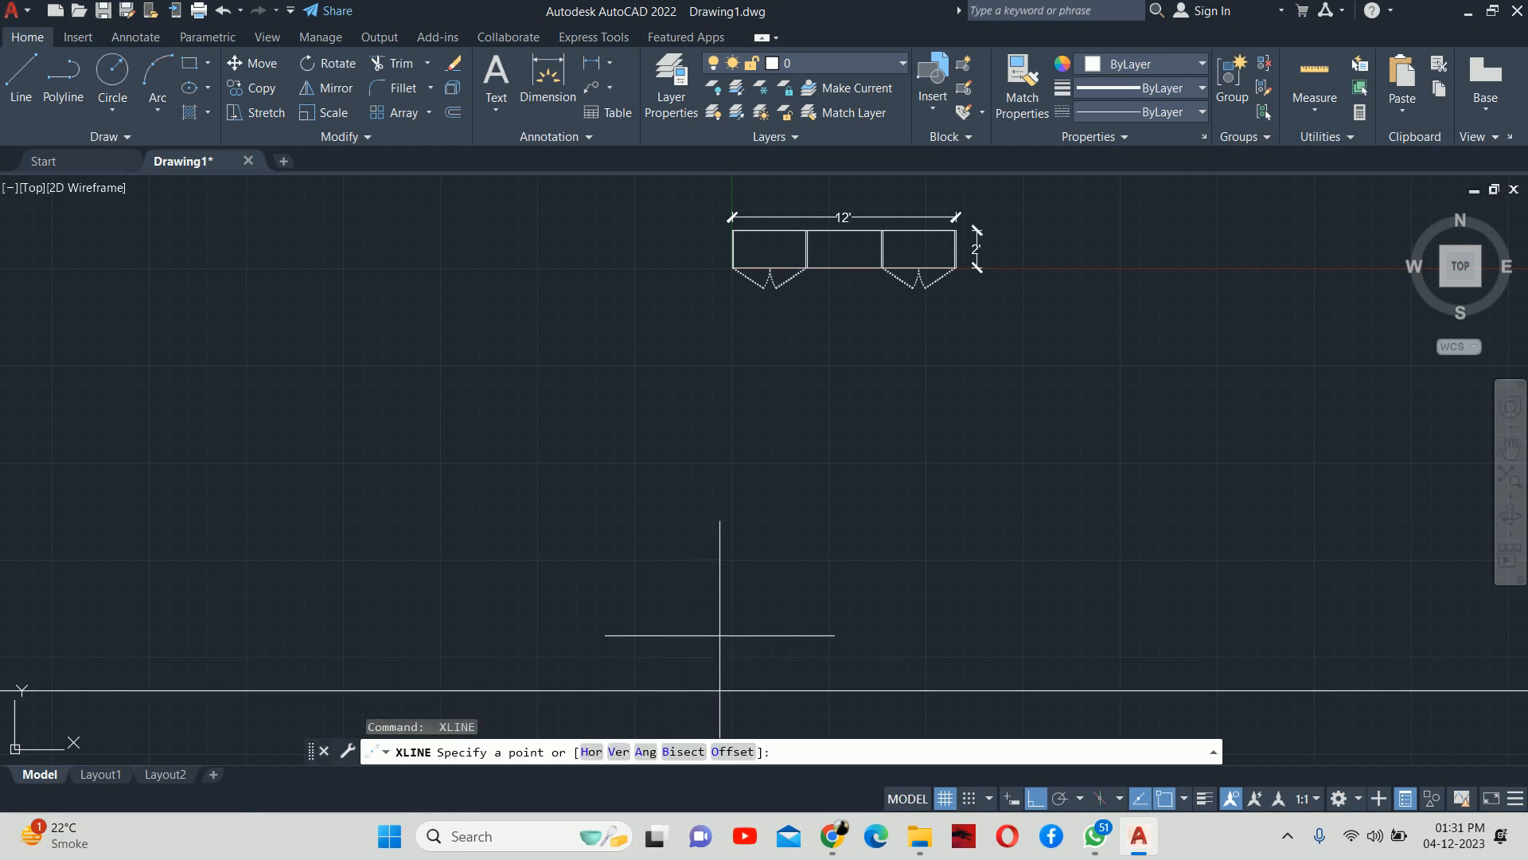
text(v)
key(Return)
scroll(728, 231, up, 8)
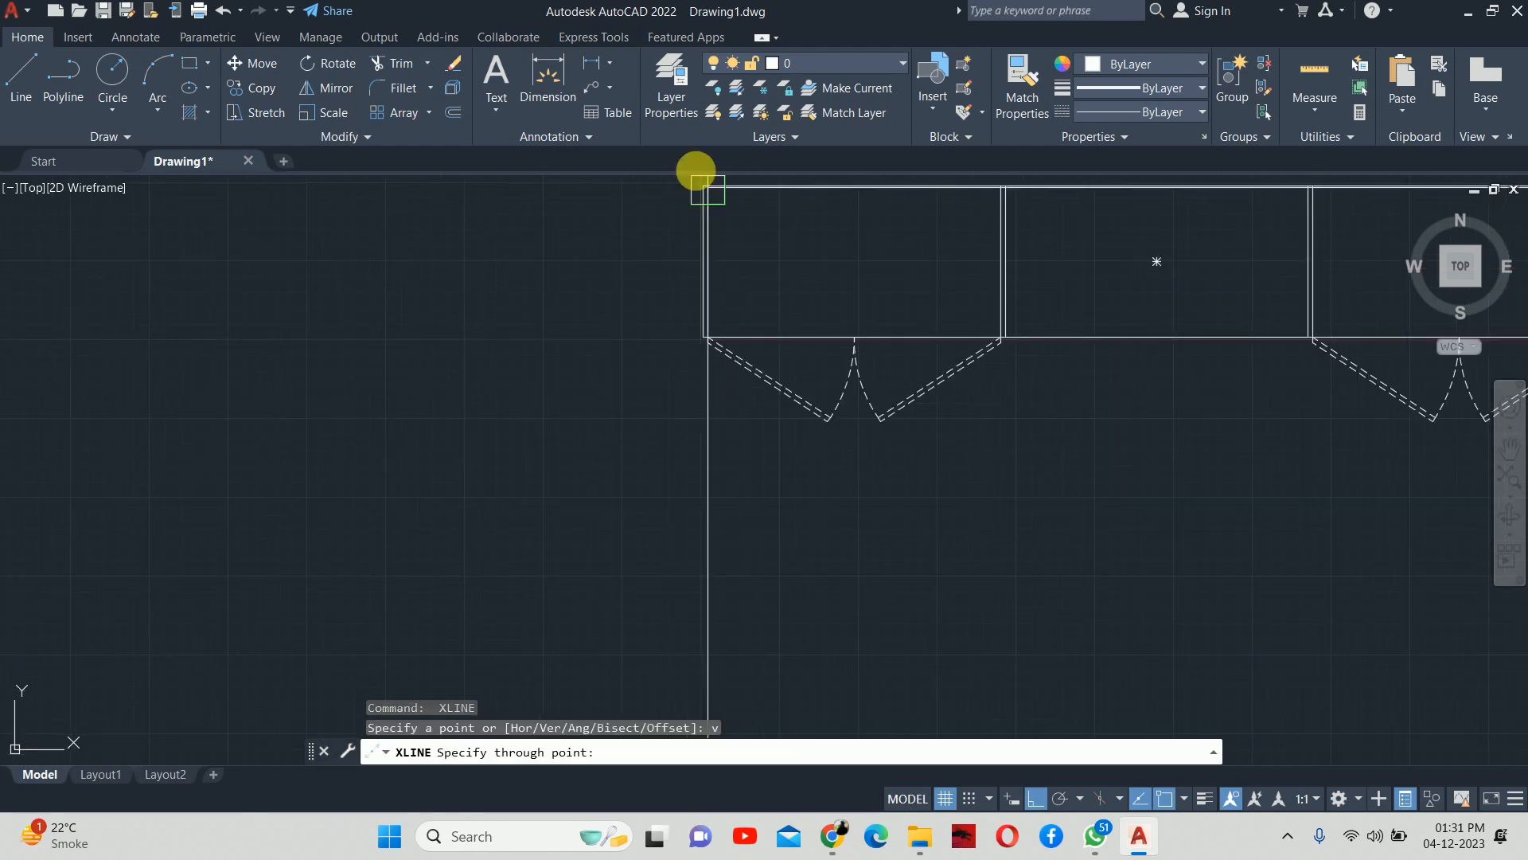
click(694, 238)
key(Escape)
scroll(659, 331, down, 8)
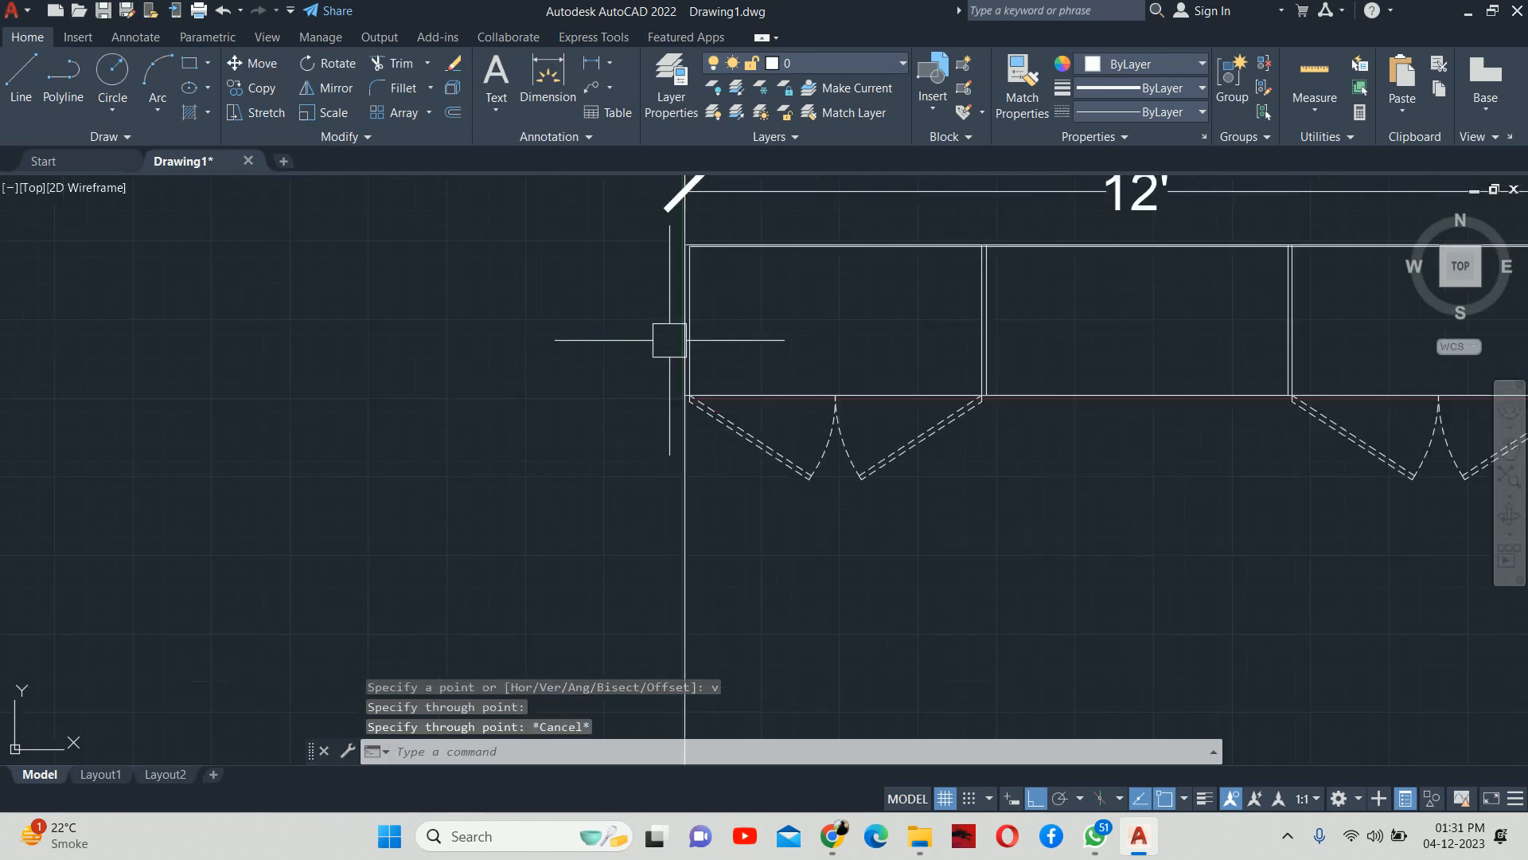
key(Escape)
key(Escape)
Step: Trim the two construction lines where they cross so they form a lower-left corner
scroll(693, 430, down, 1)
text(tr)
key(Return)
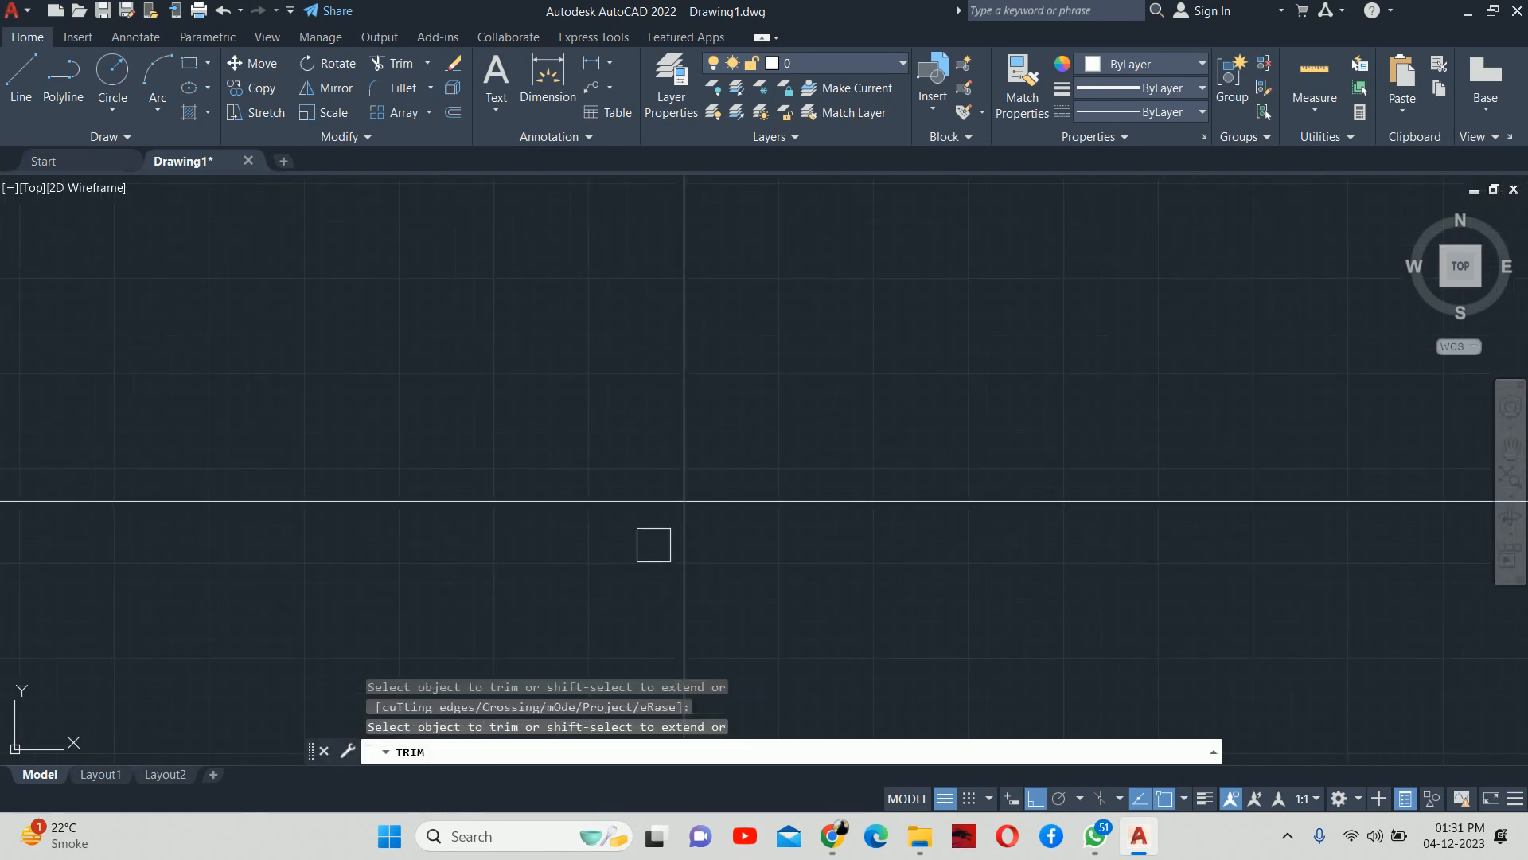
click(625, 498)
key(Escape)
scroll(605, 541, down, 2)
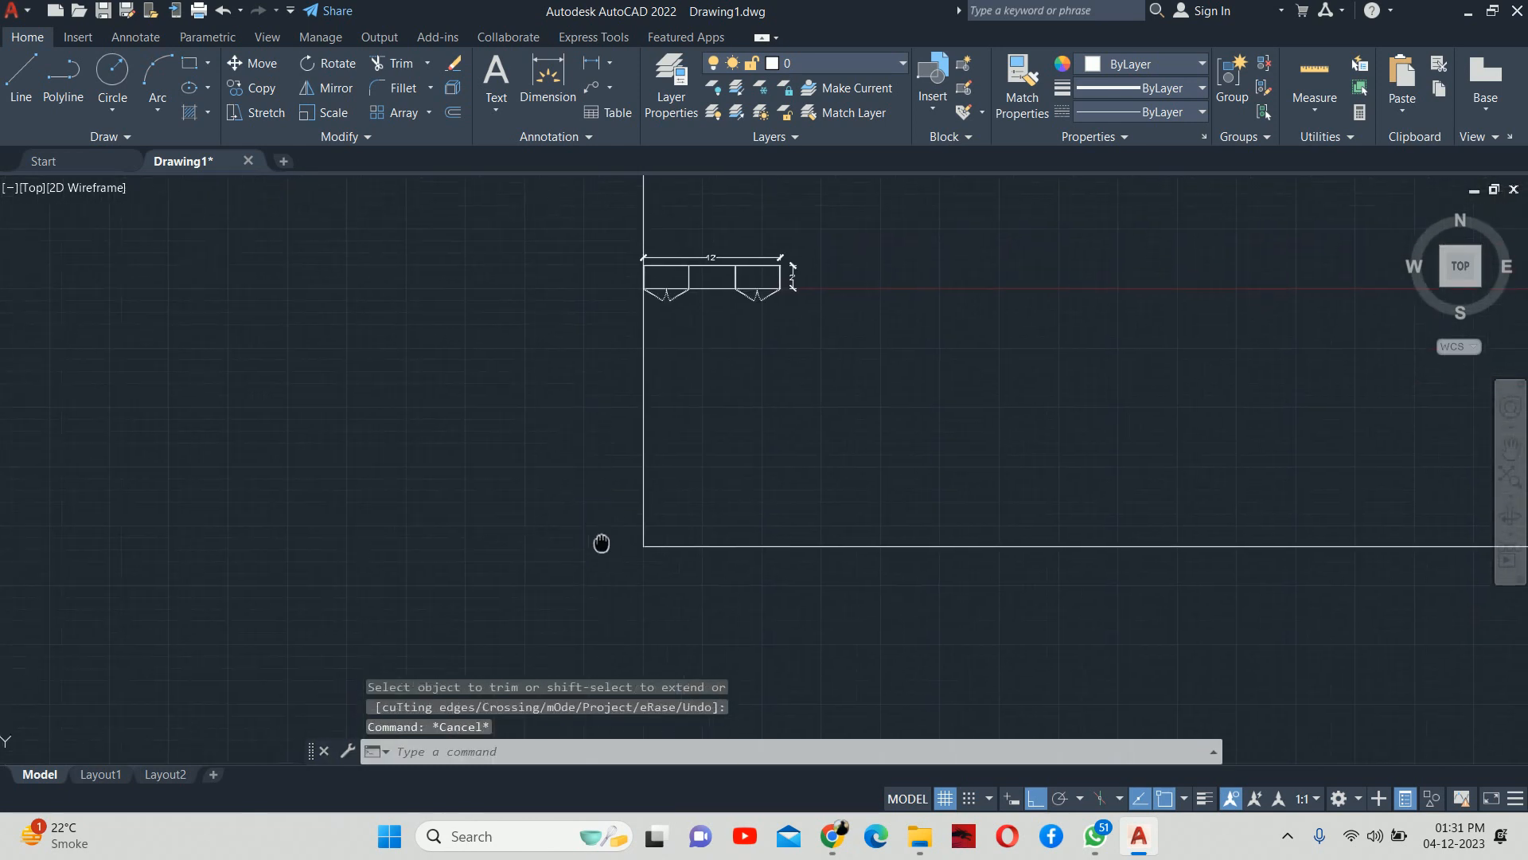
key(Escape)
Step: Offset the horizontal base line 10' upward
text(o)
key(Return)
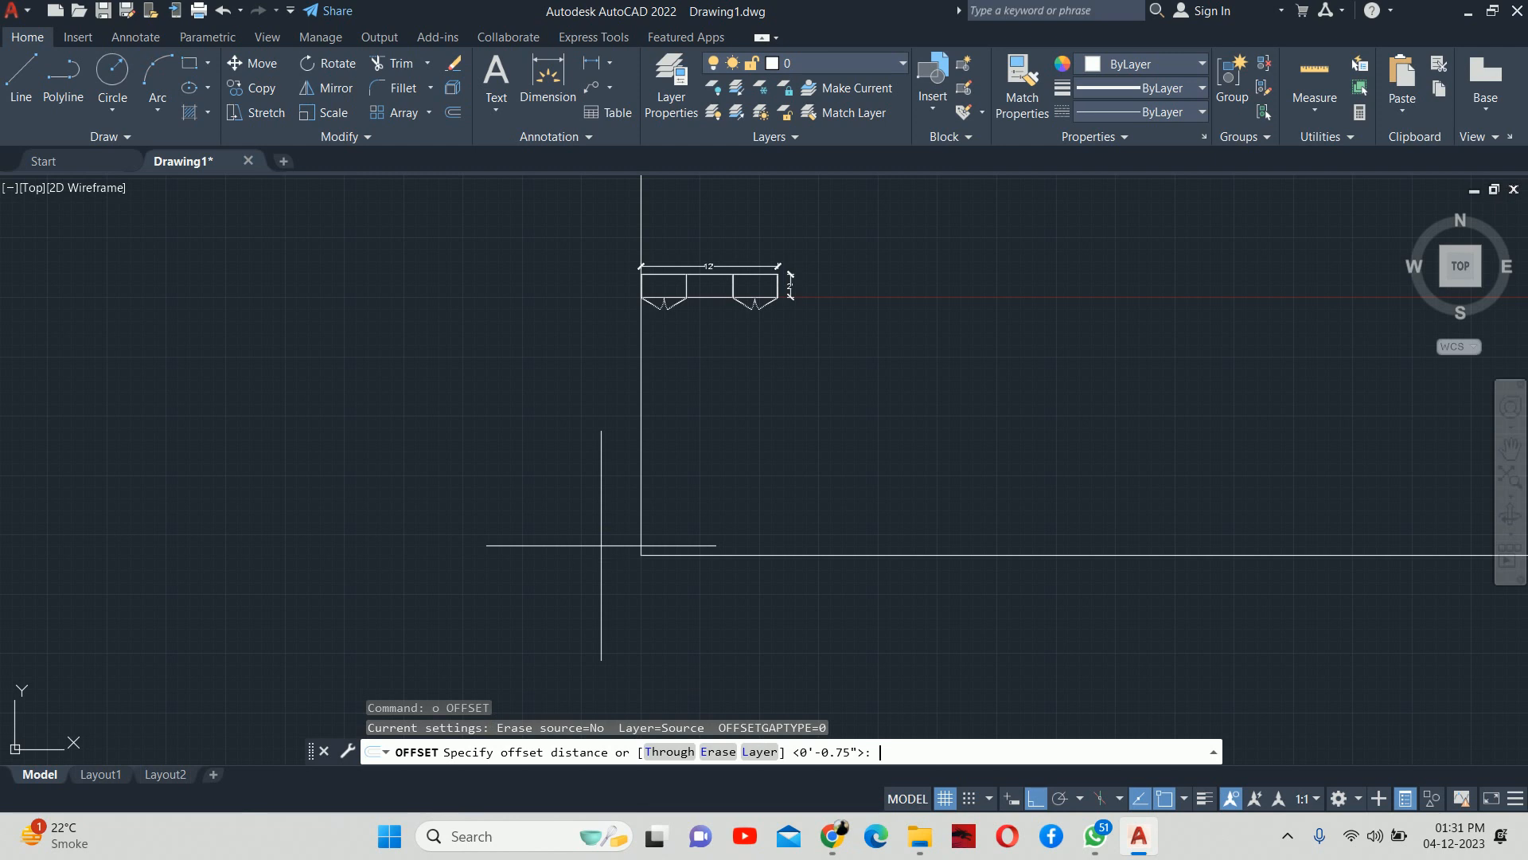
text(10')
key(Return)
click(710, 551)
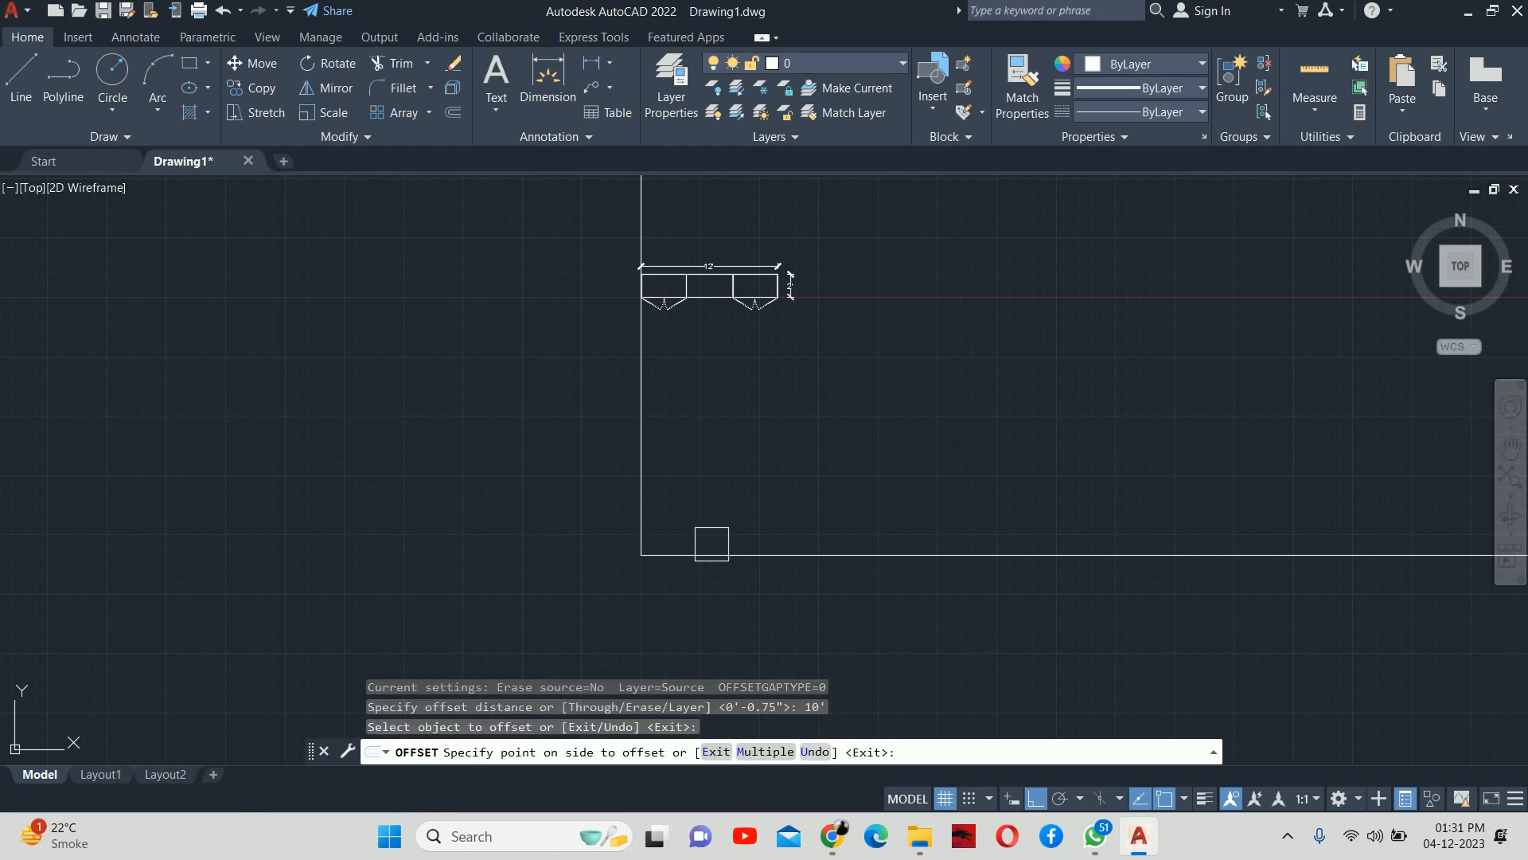
click(768, 382)
key(Escape)
Step: Trim the vertical line above the upper horizontal line to close the elevation's left end
scroll(706, 398, up, 4)
middle_drag(703, 398, 953, 151)
key(Escape)
scroll(599, 380, down, 2)
middle_drag(546, 331, 590, 256)
text(tr)
key(Return)
key(Escape)
scroll(605, 248, down, 3)
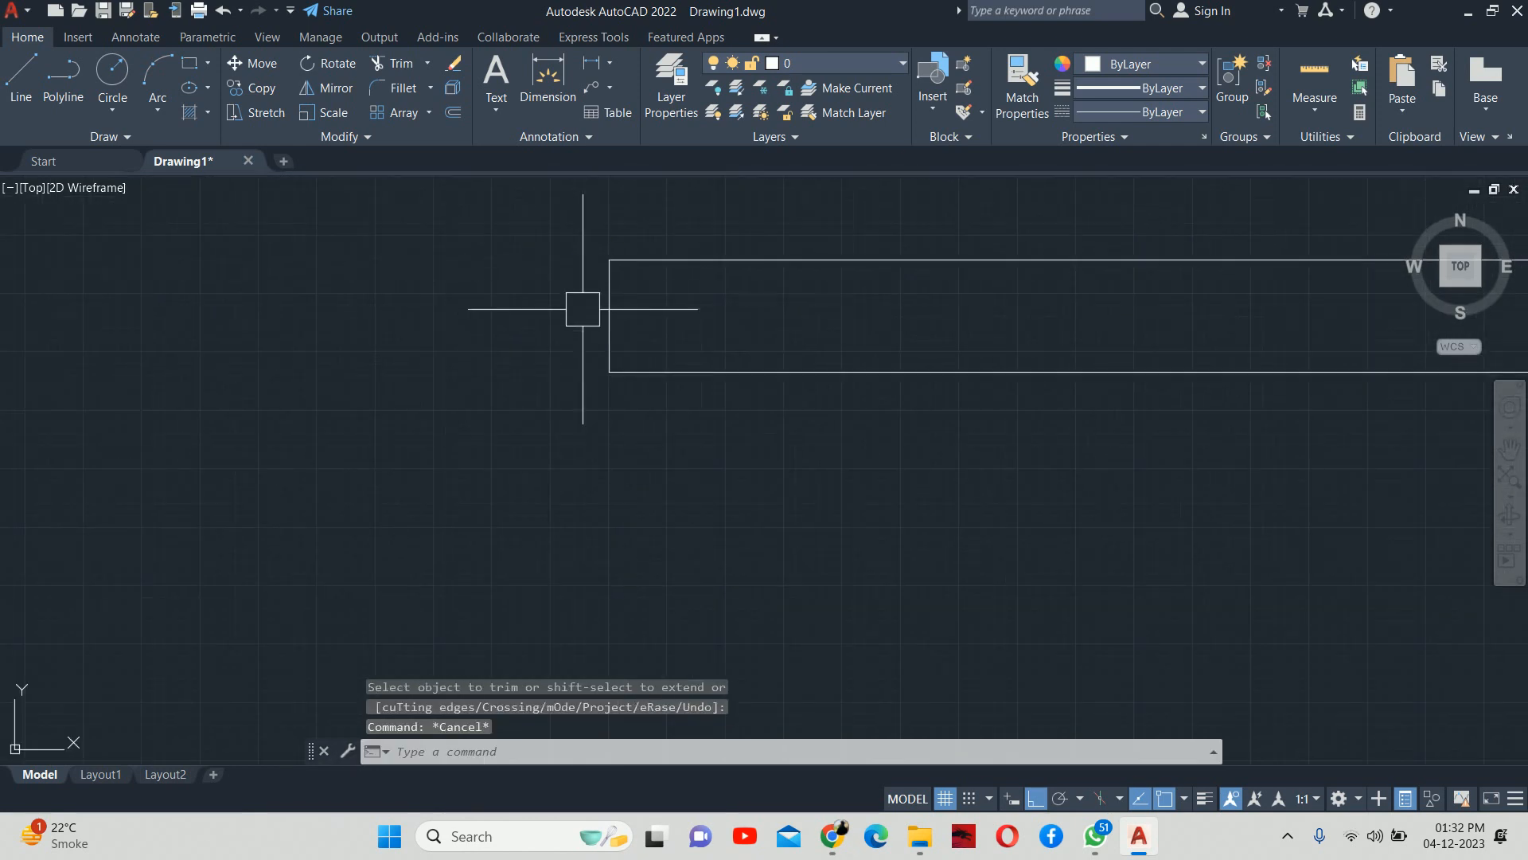
Step: Offset the elevation's top line 6" downward
text(o)
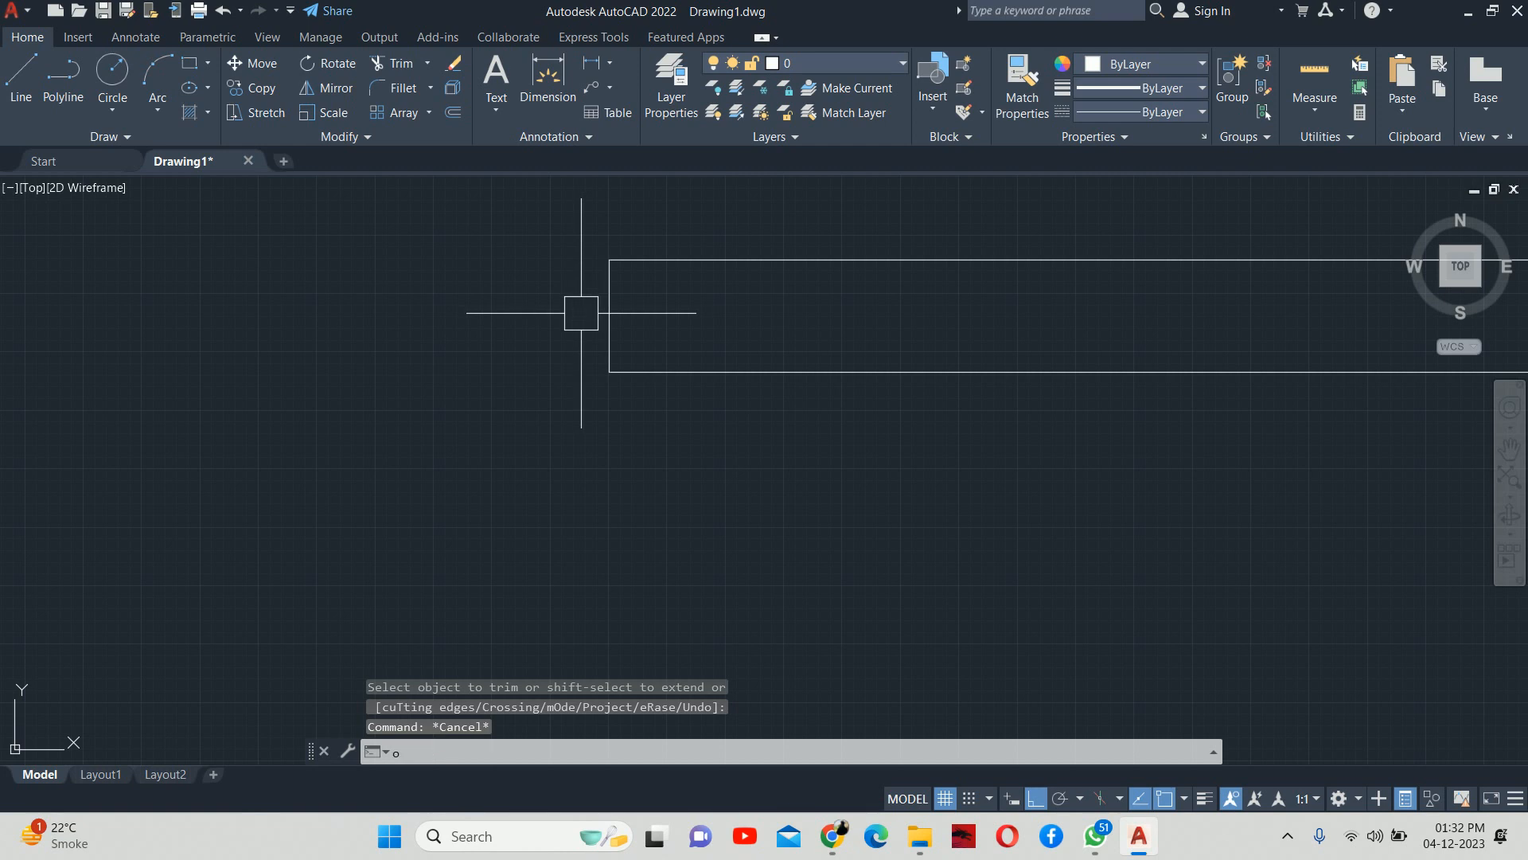
key(Return)
text(6)
key(Return)
click(674, 260)
click(652, 323)
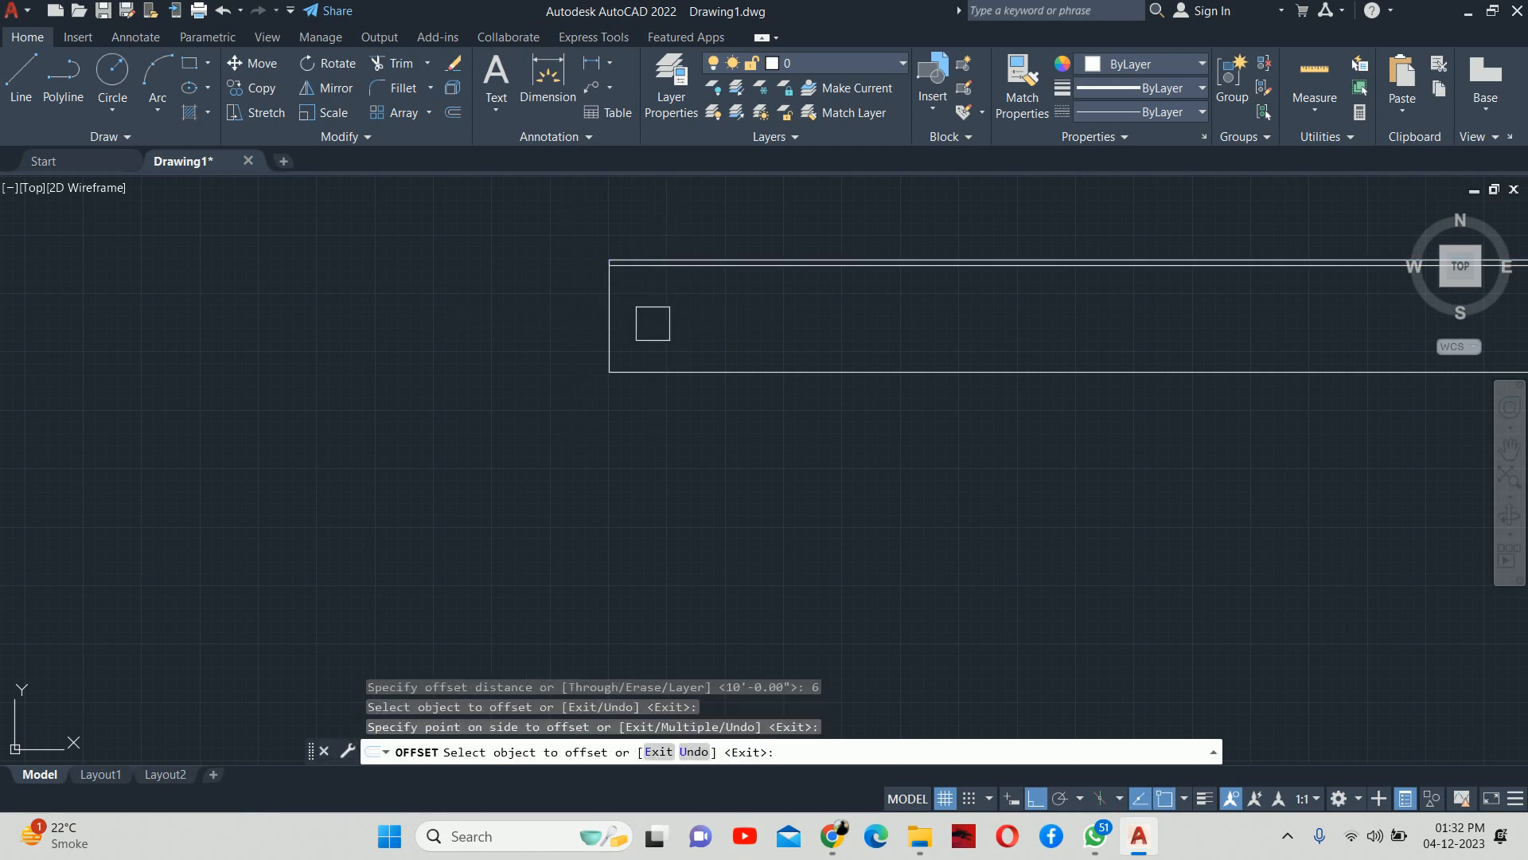
key(Escape)
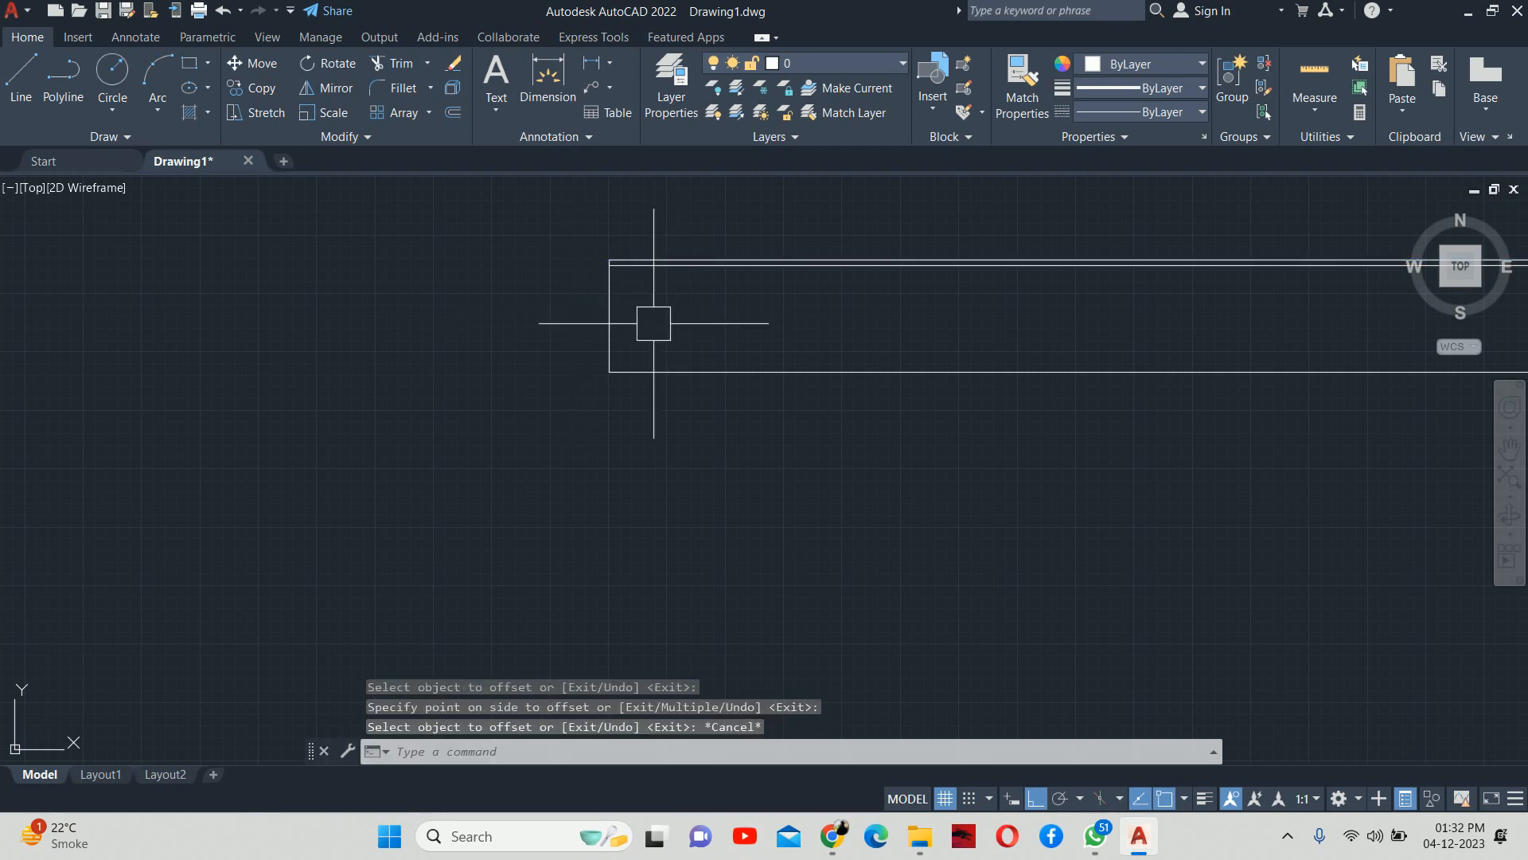
key(Escape)
Step: Offset the second horizontal line from the top 9" downward
scroll(634, 326, up, 4)
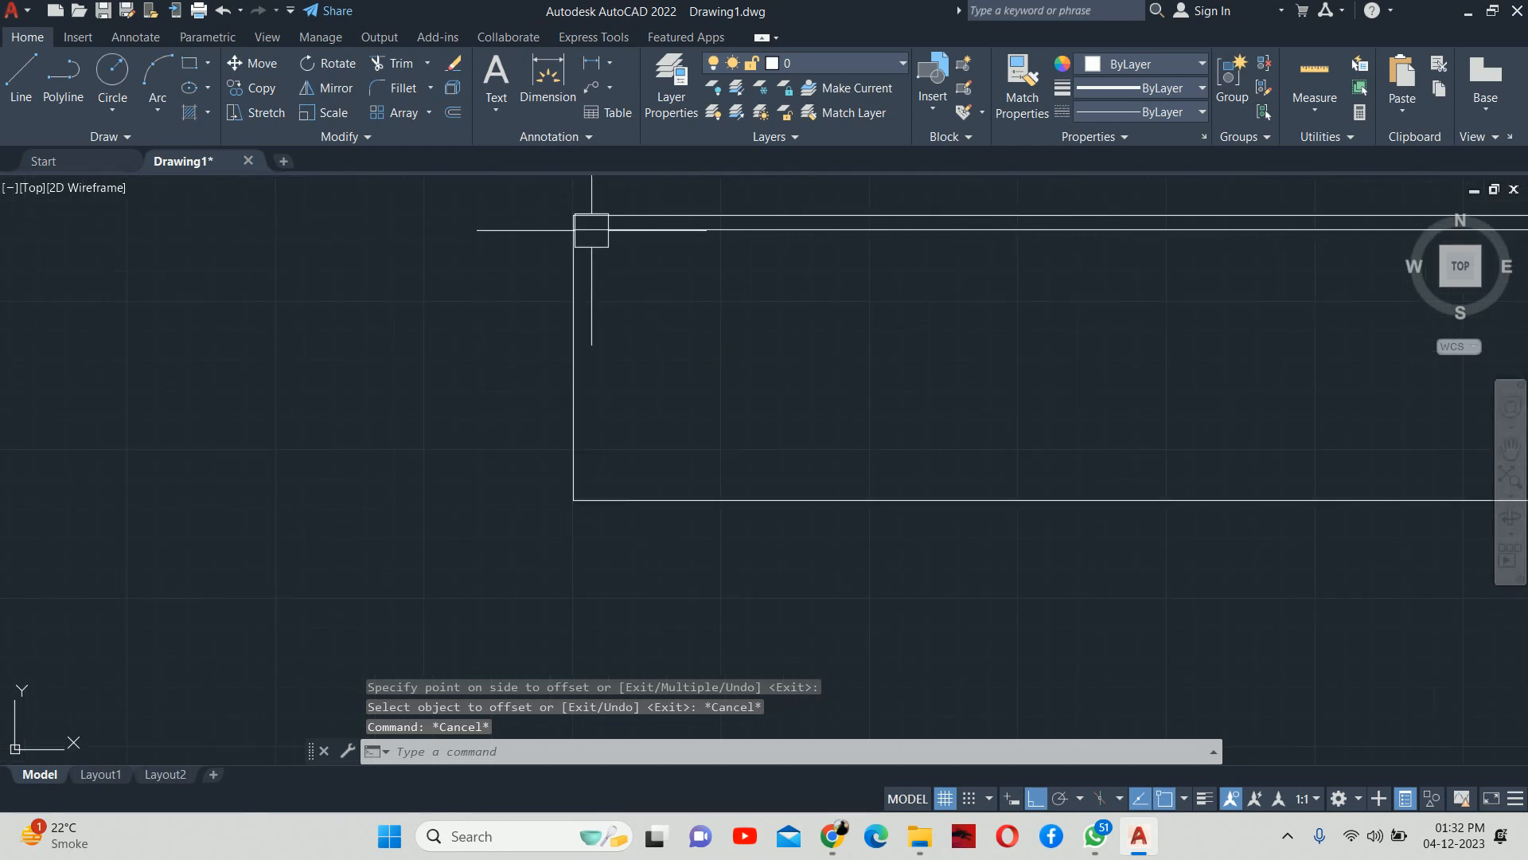
text(o)
key(Return)
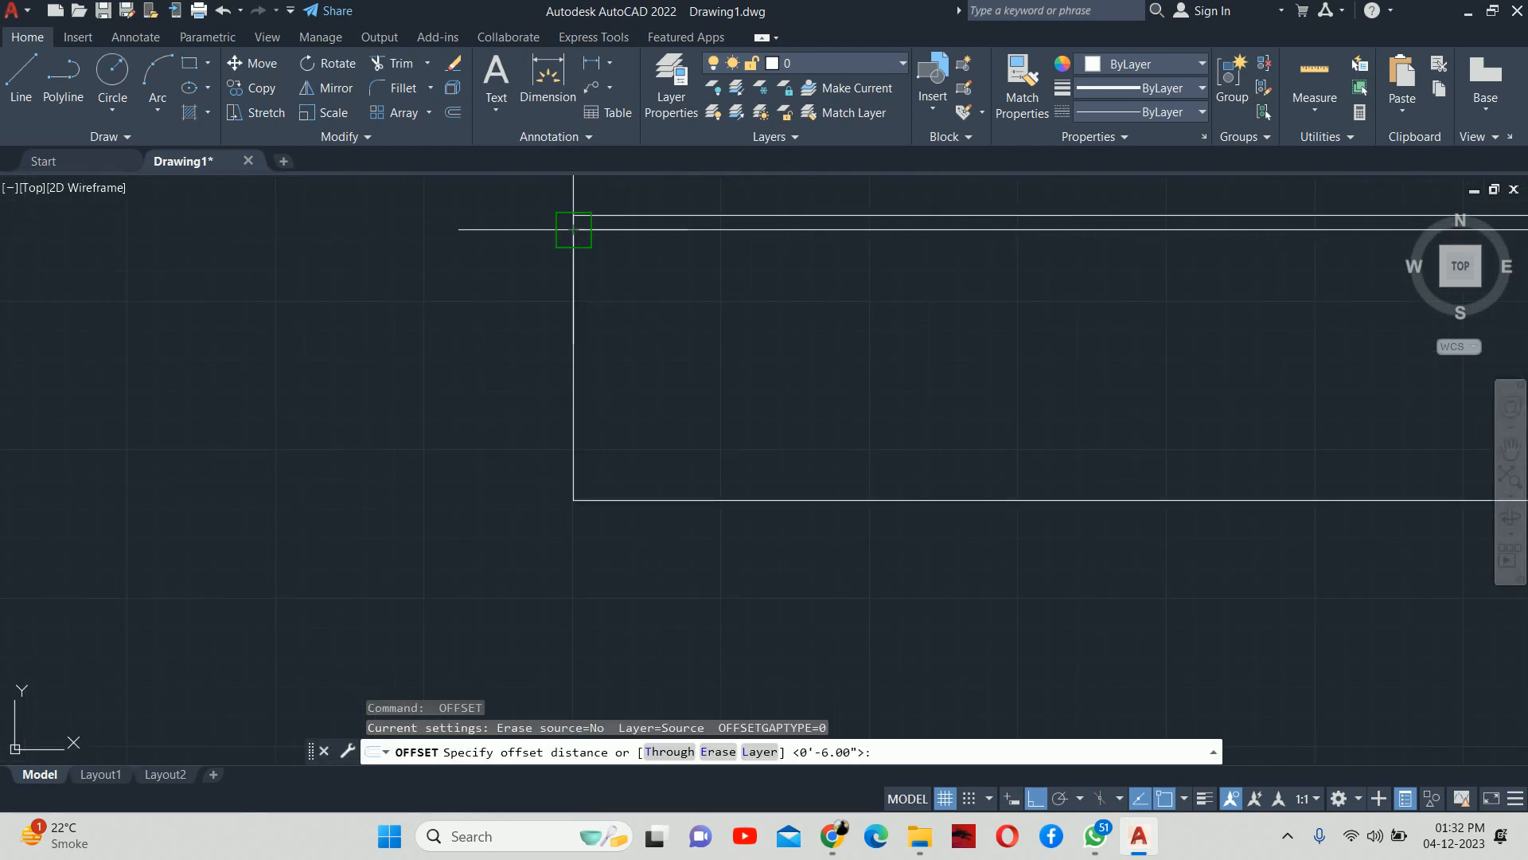
key(Return)
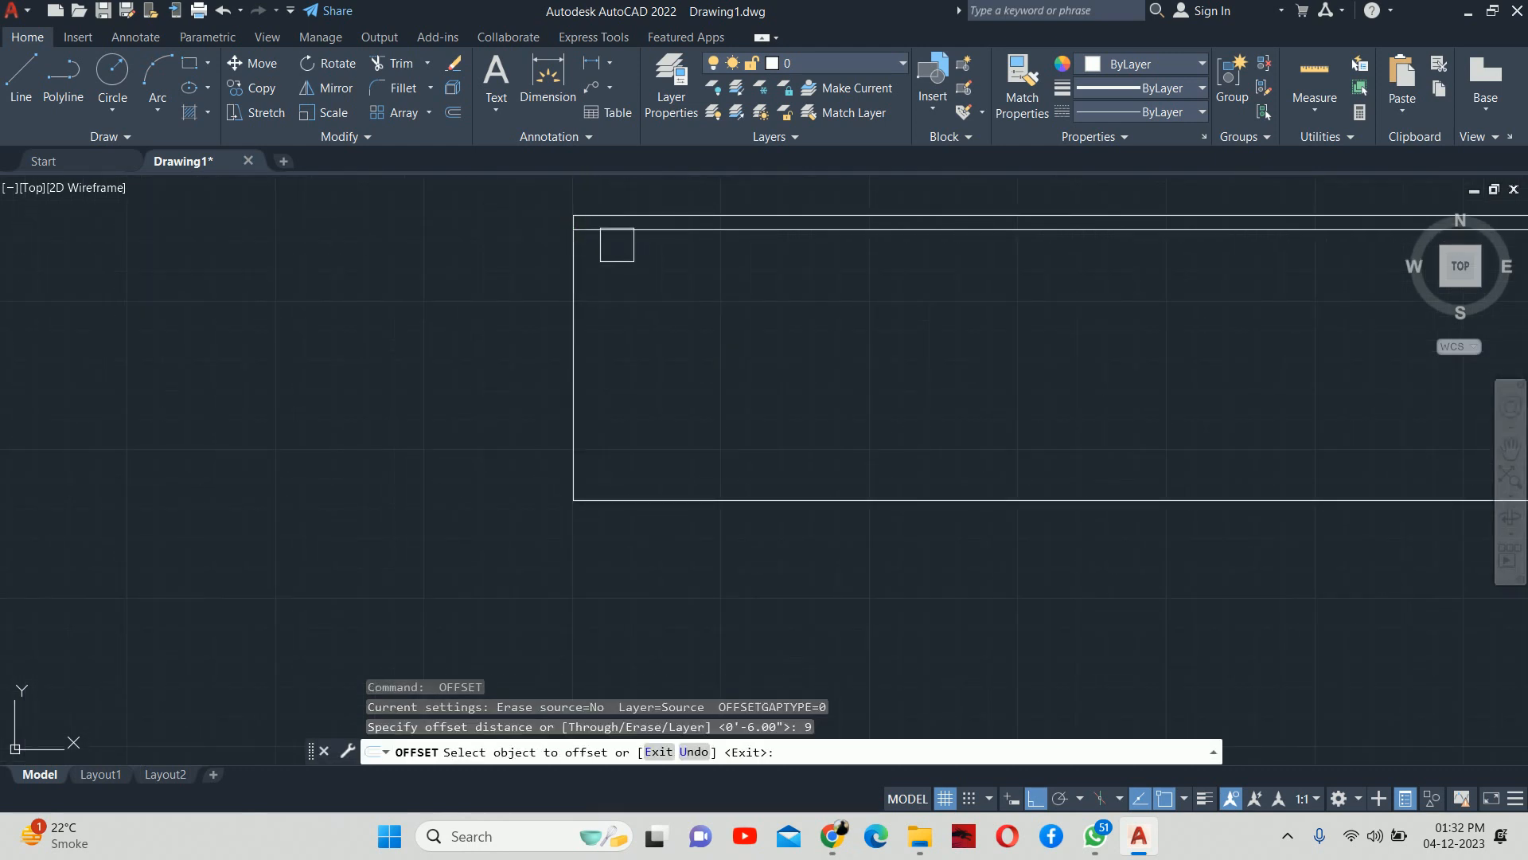
click(617, 235)
click(629, 267)
key(Escape)
key(Escape)
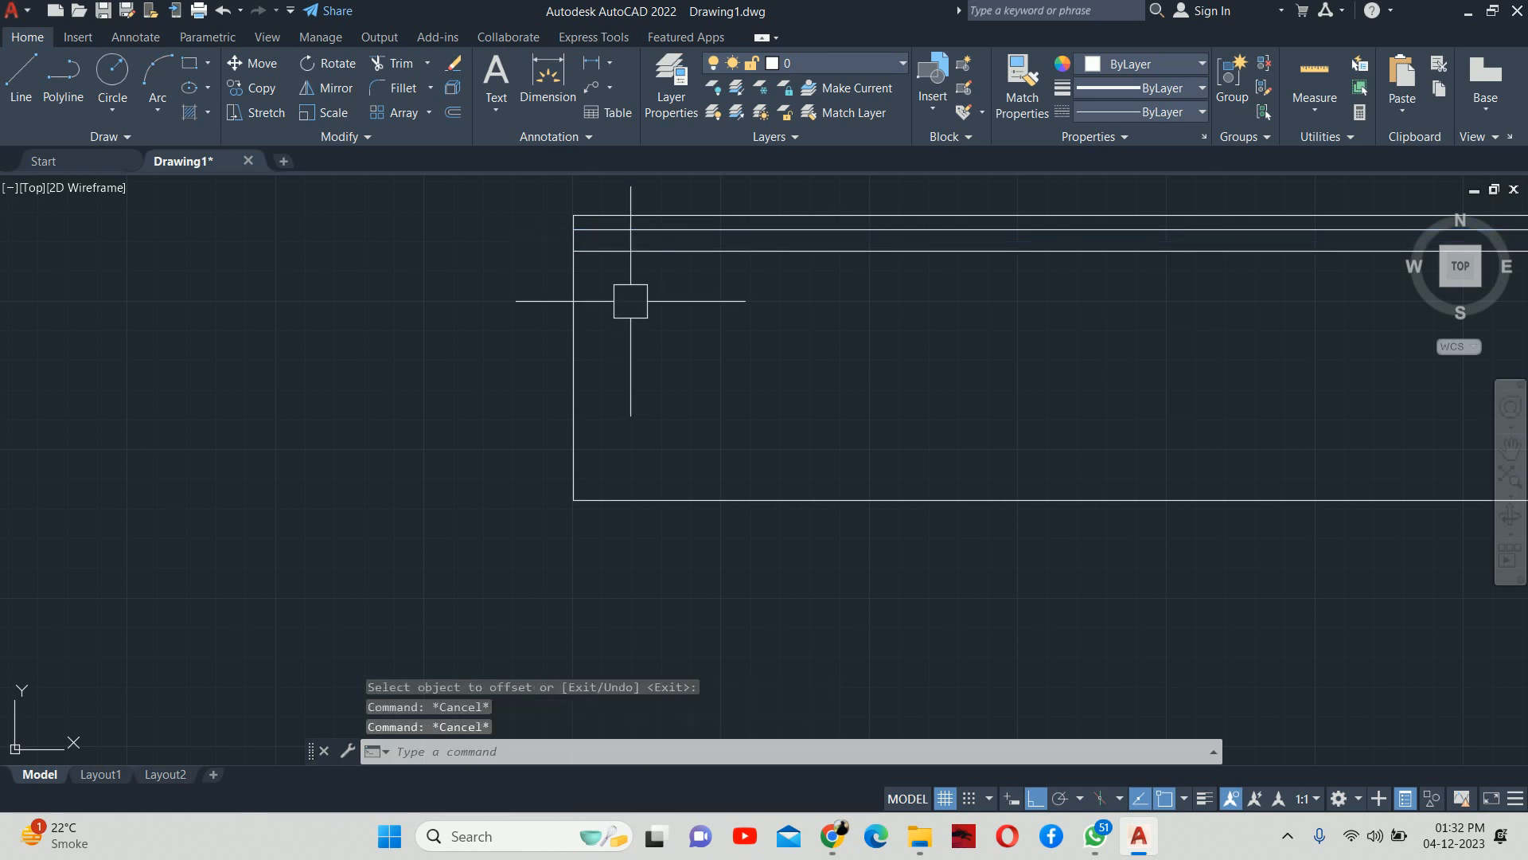
Step: Check the height from the third horizontal line down to the base line with a temporary linear dimension
text(dli)
key(Return)
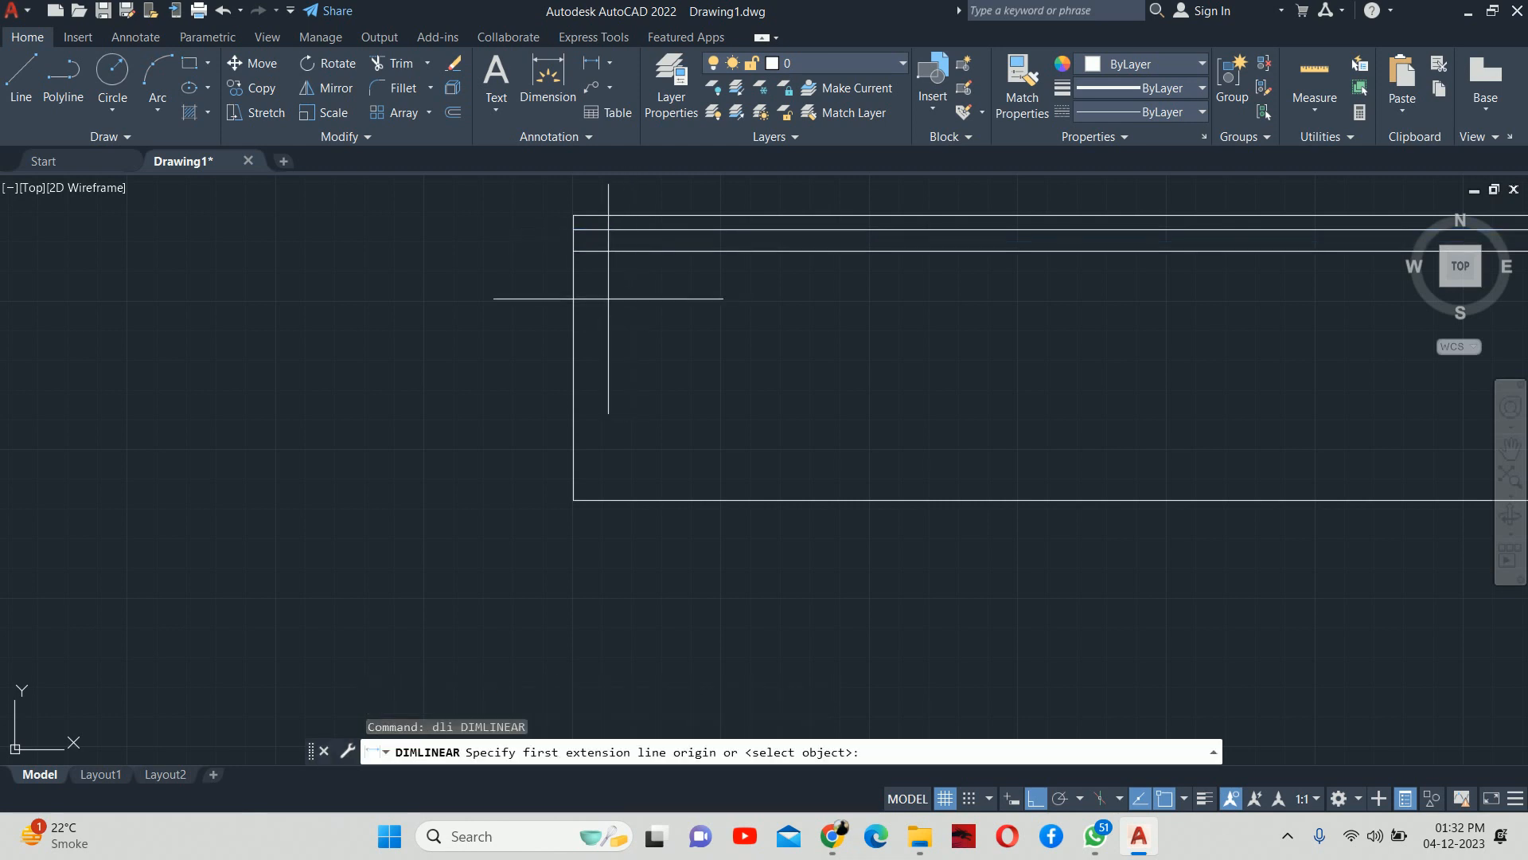
click(573, 250)
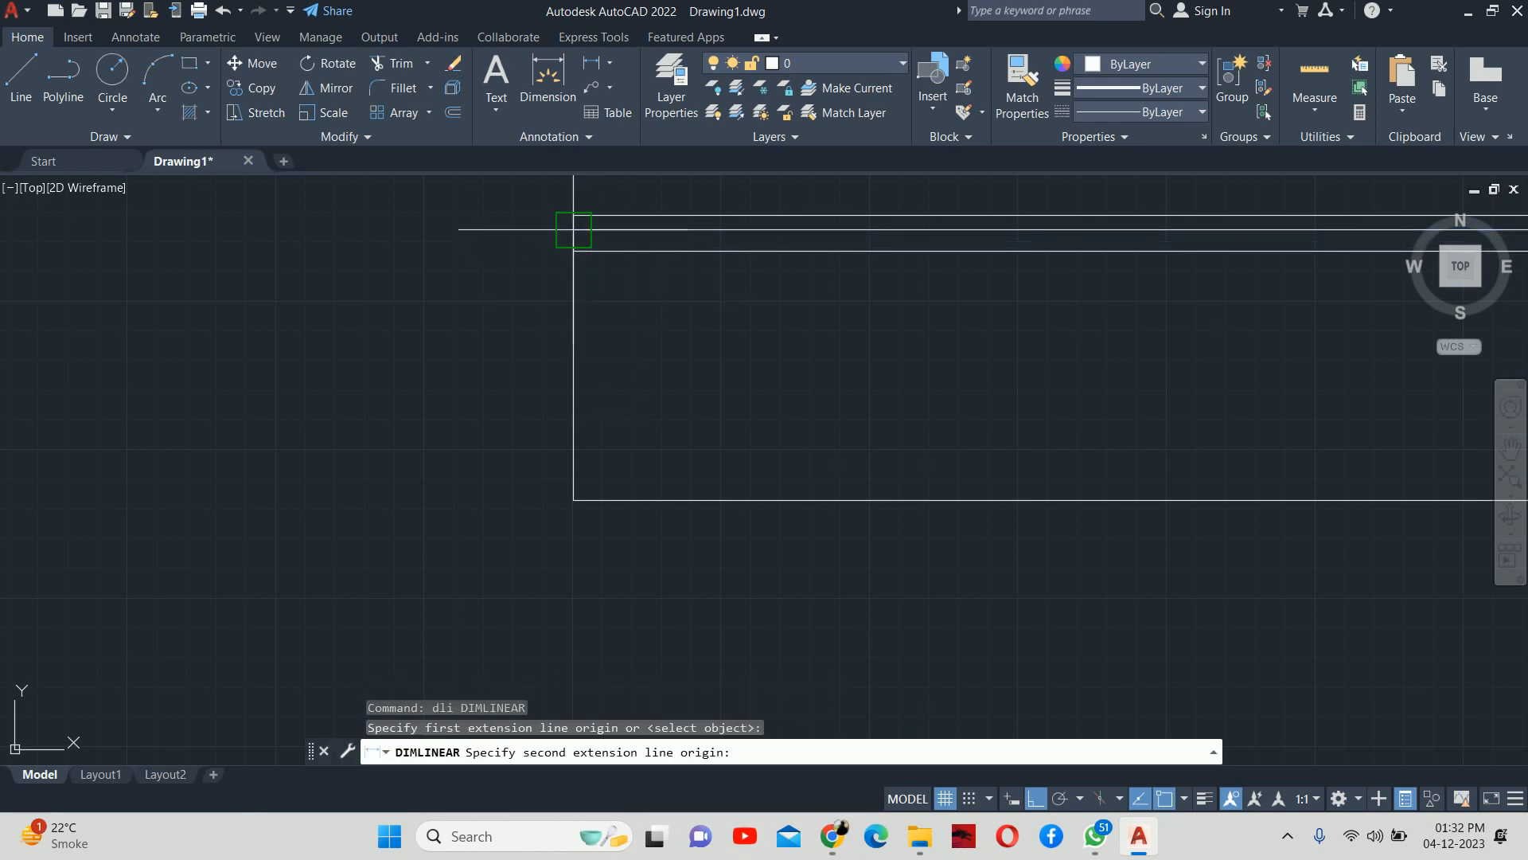
click(573, 500)
key(Escape)
key(Escape)
key(Escape)
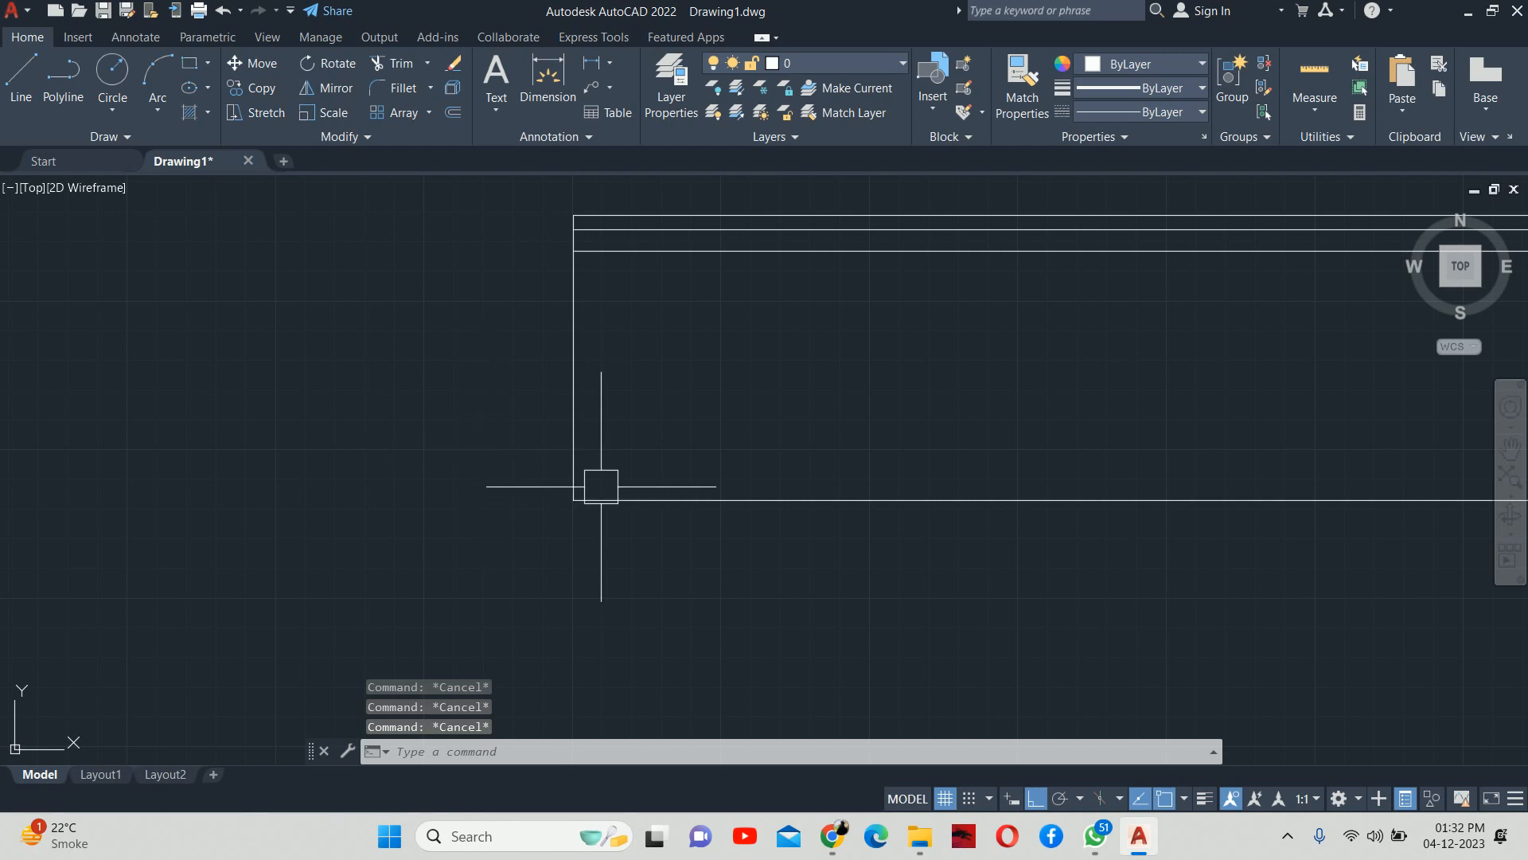
Step: Offset the elevation's base line 3" upward
text(o)
key(Return)
text(3)
key(Return)
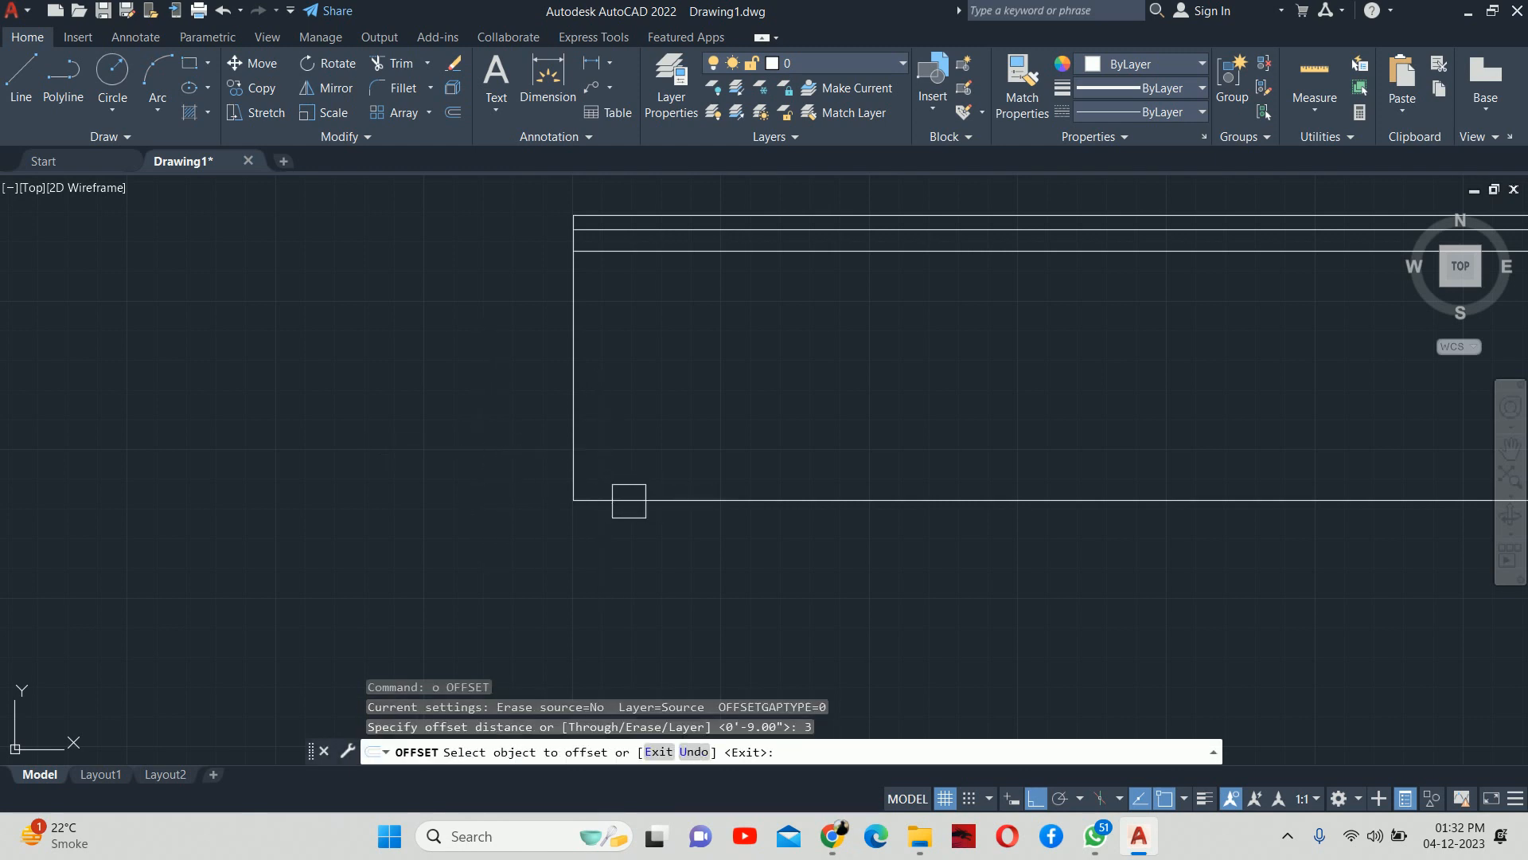
click(668, 500)
click(669, 430)
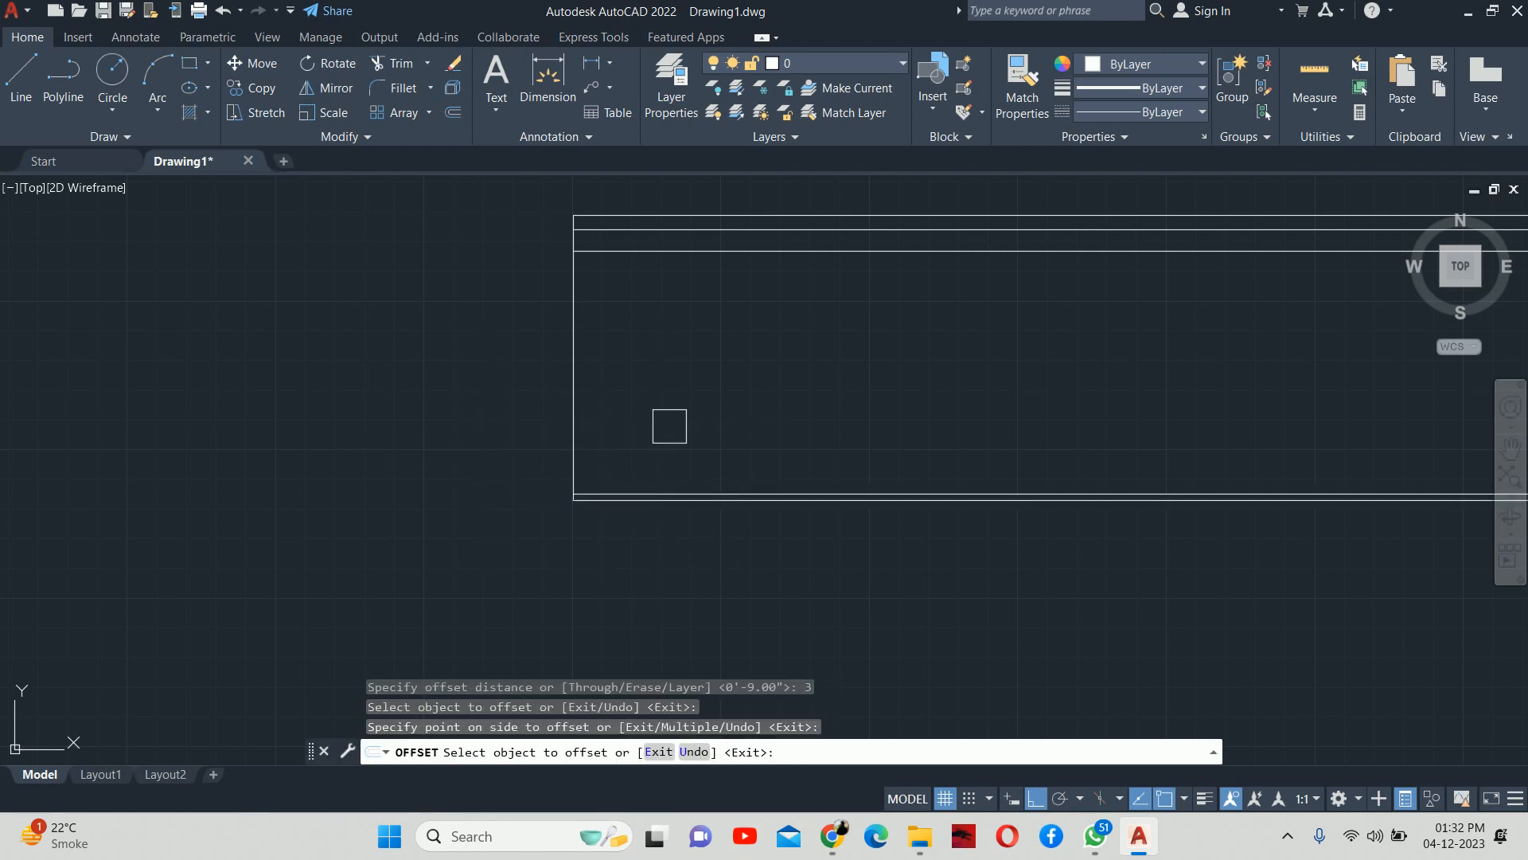
key(Escape)
key(Escape)
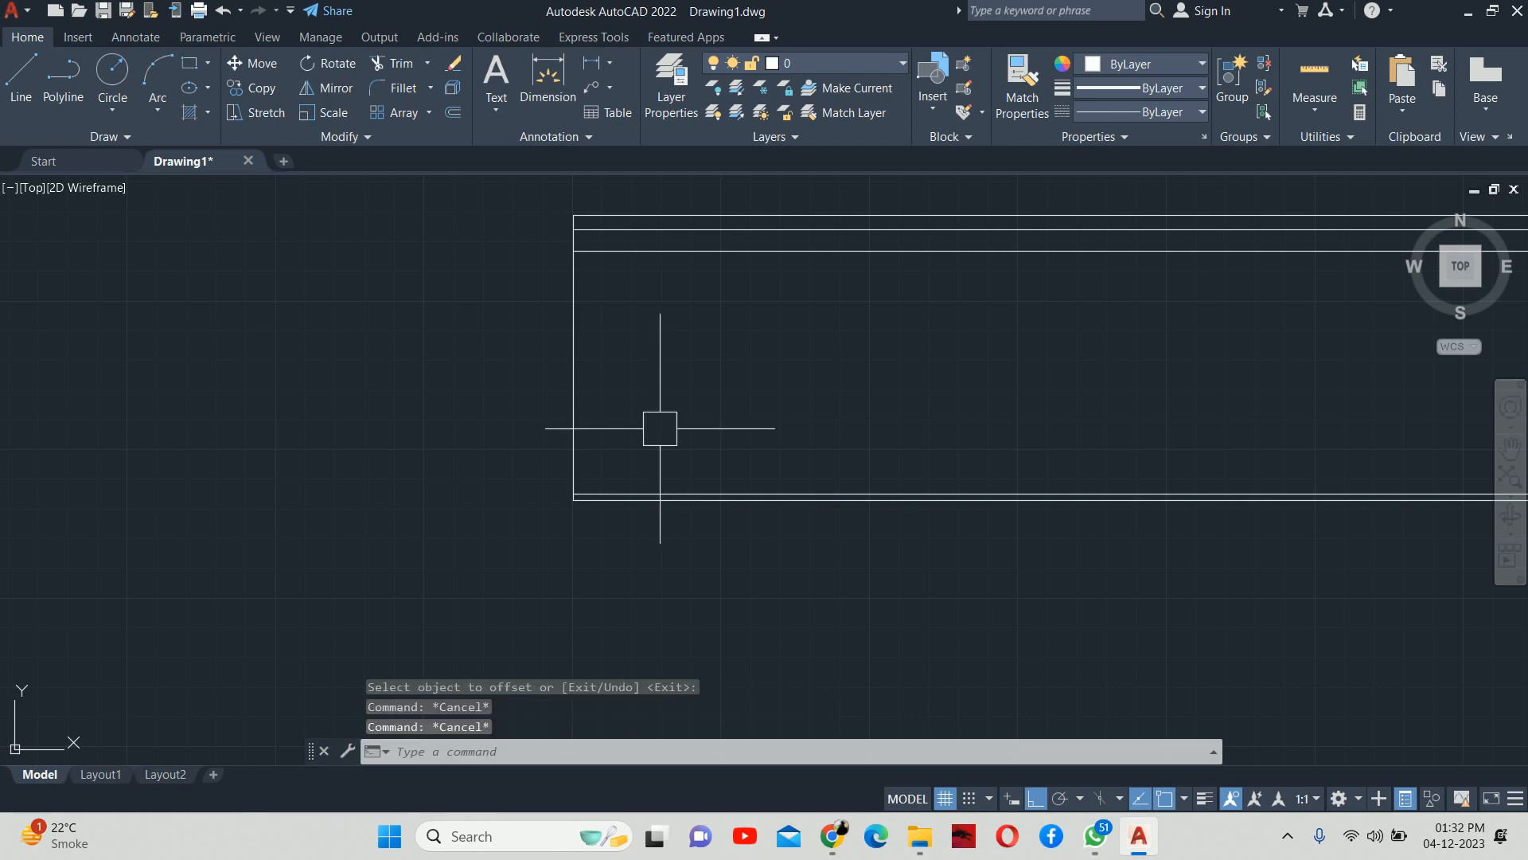
Step: Check the clear height between the line above the base and the third line from the top with a temporary dimension
text(dli)
key(Return)
click(573, 498)
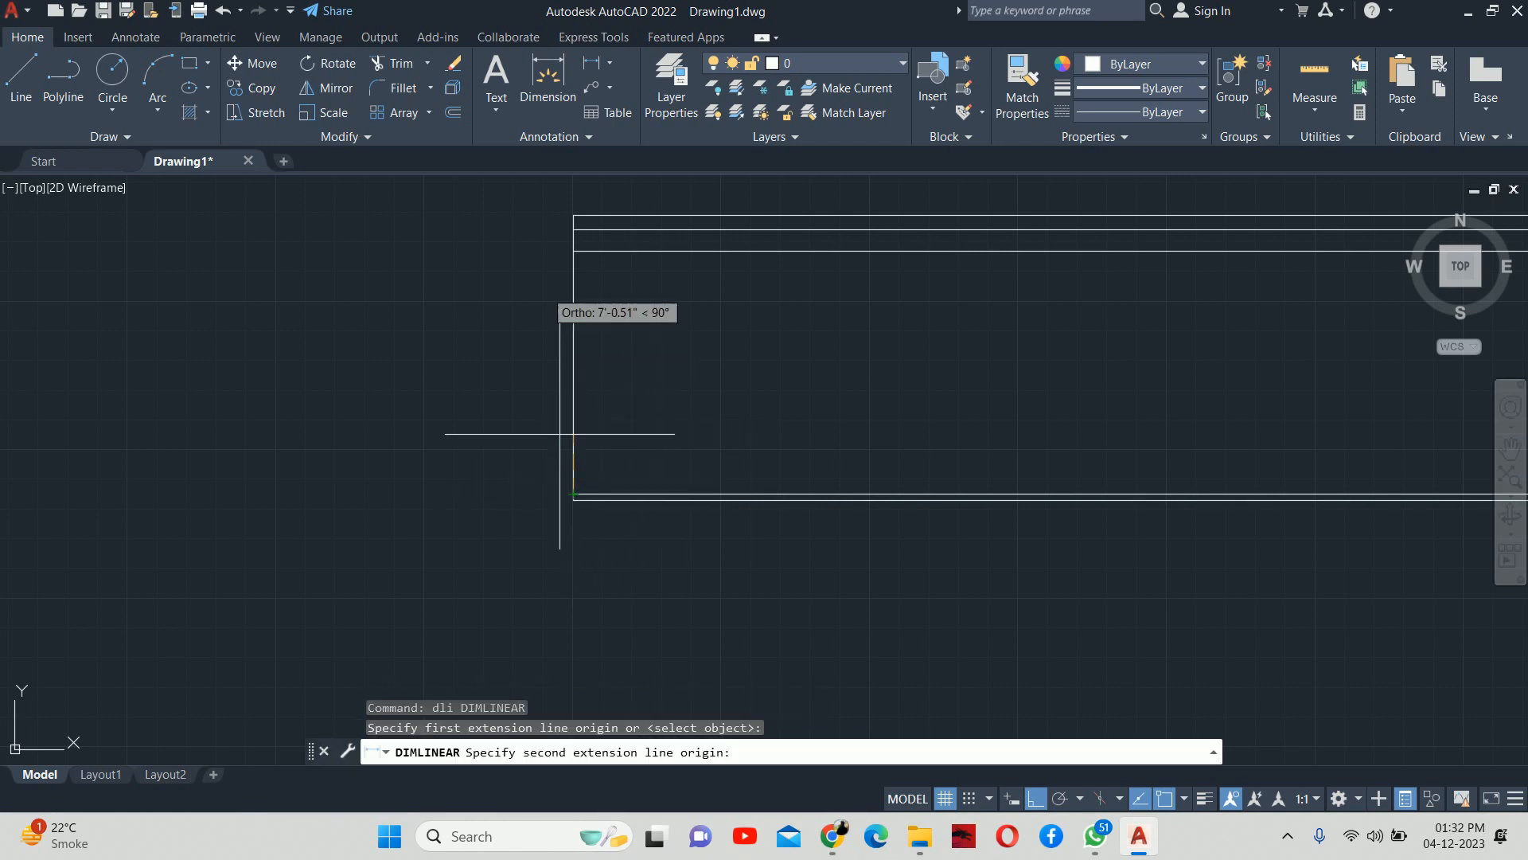
click(593, 249)
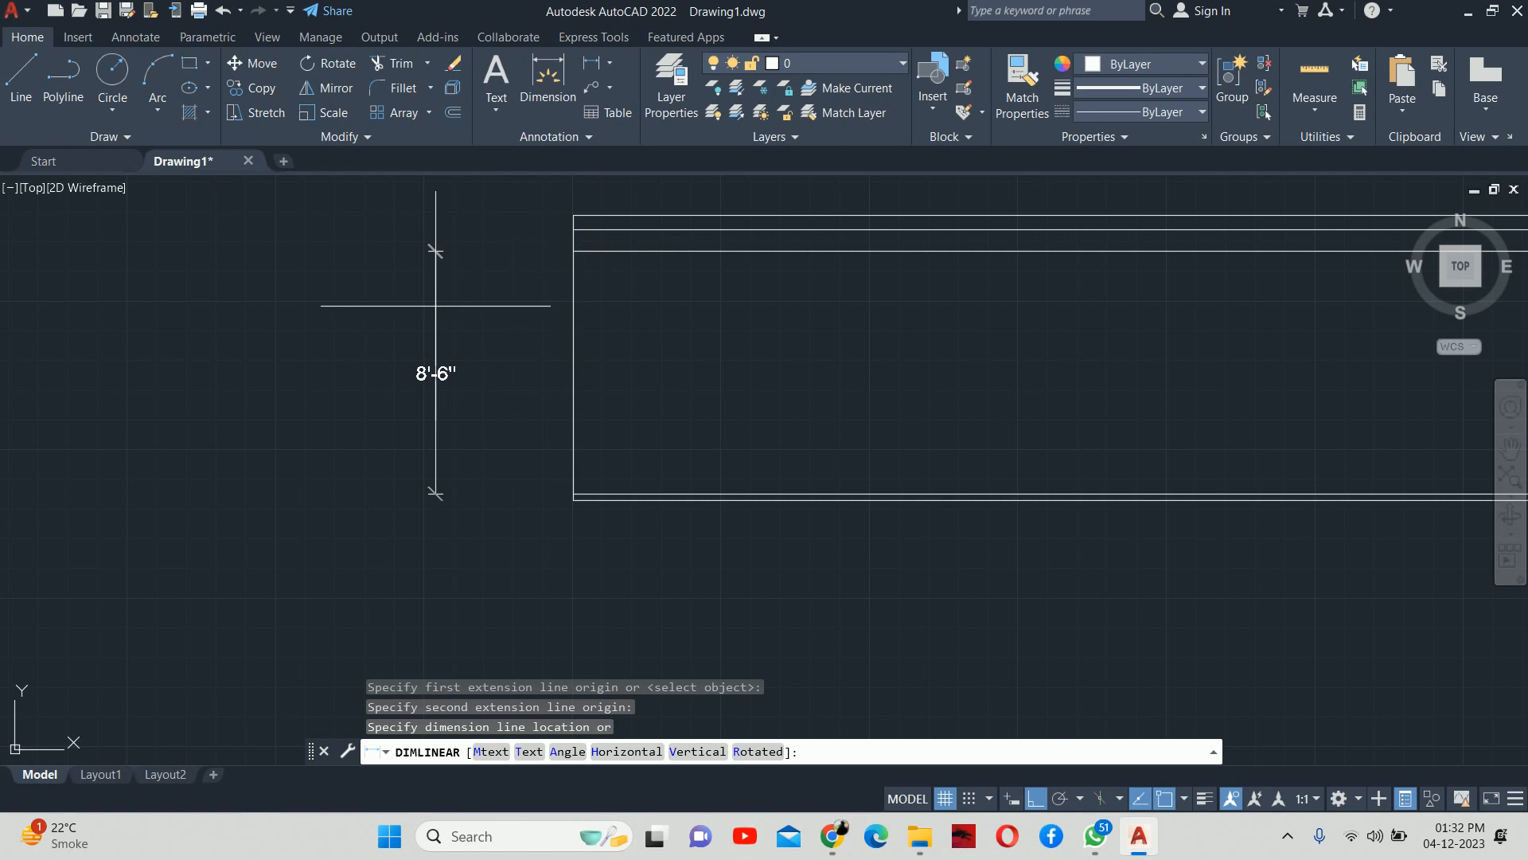
key(Escape)
key(Escape)
key(Escape)
key(Escape)
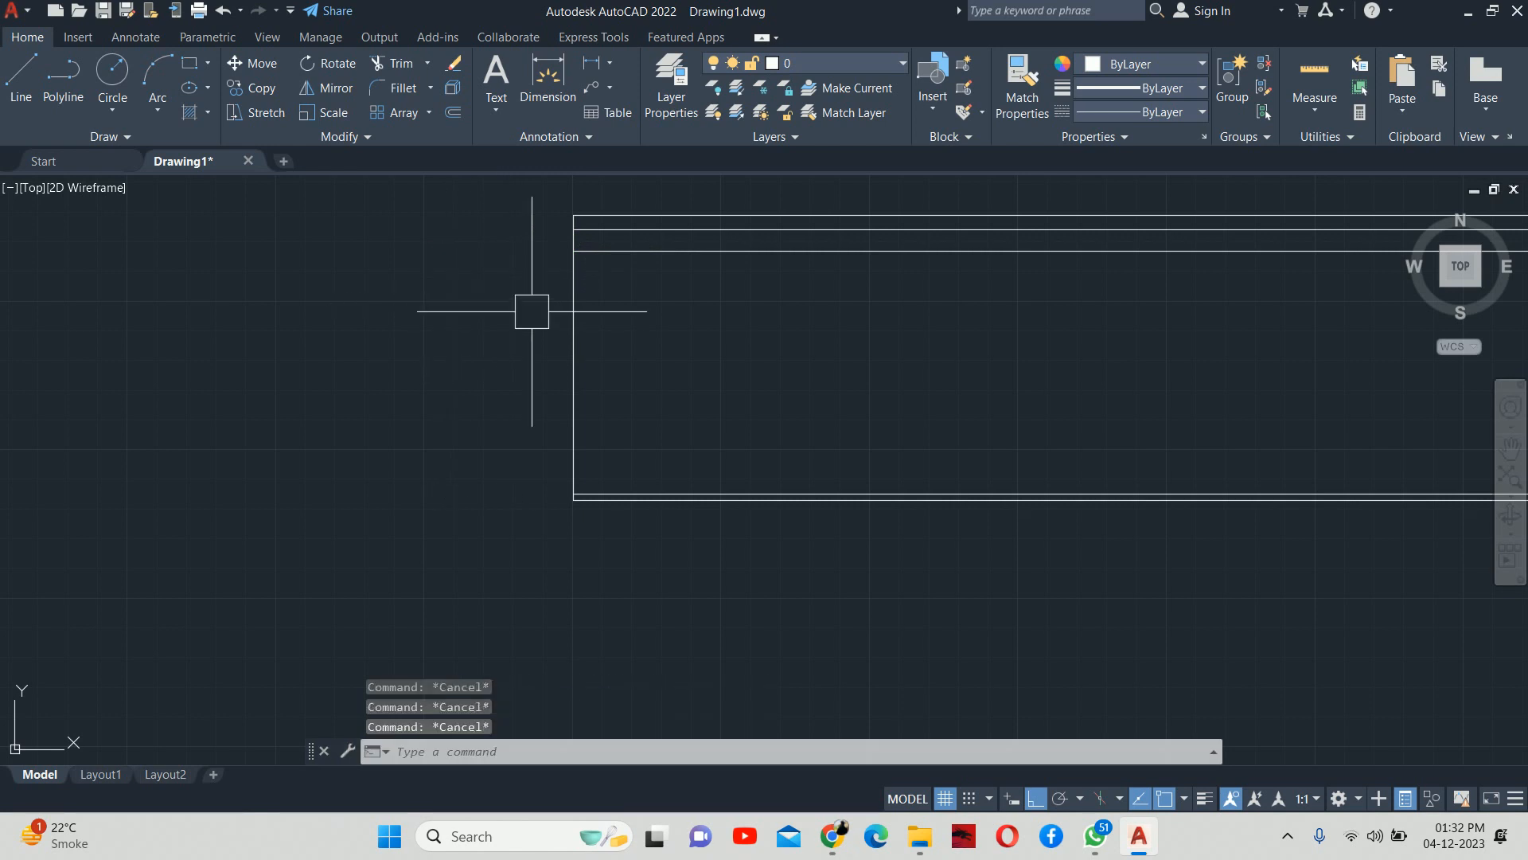
Step: Offset the third horizontal line from the top 18" downward
text(o)
key(Return)
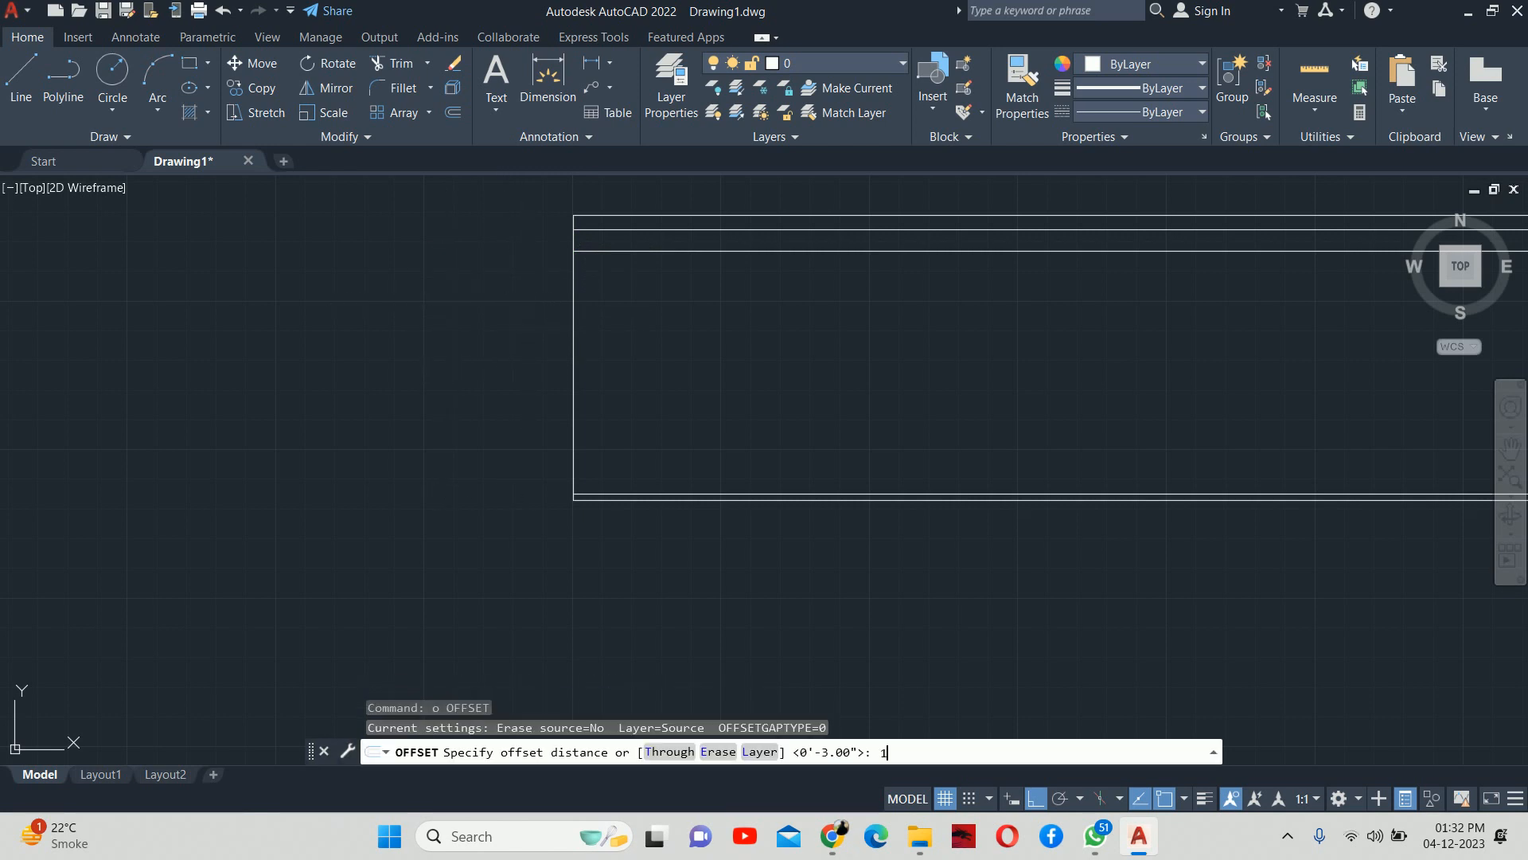
key(Return)
click(622, 252)
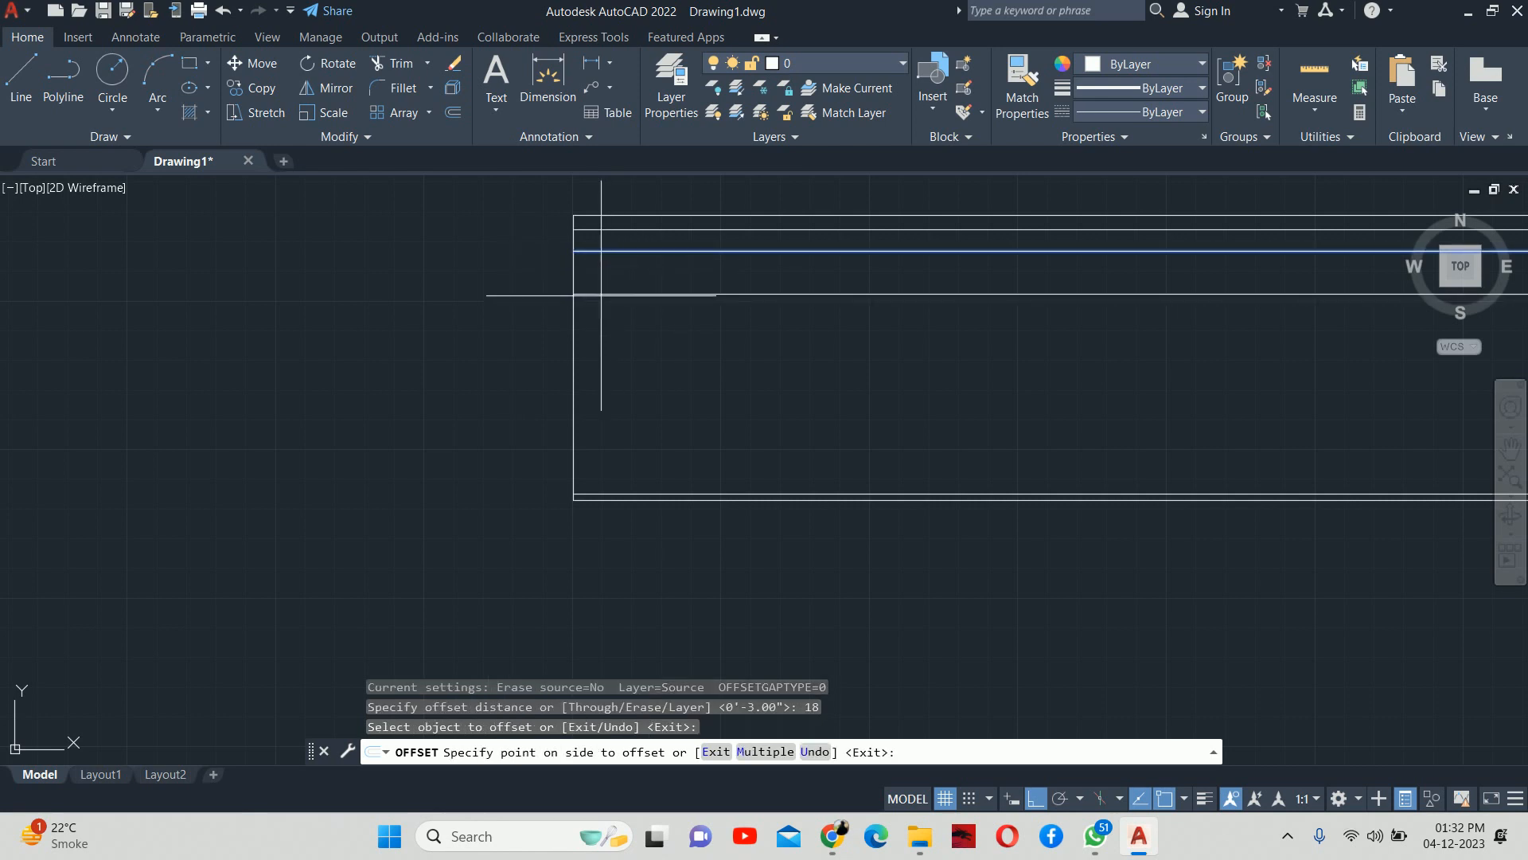
click(594, 343)
key(Escape)
key(Escape)
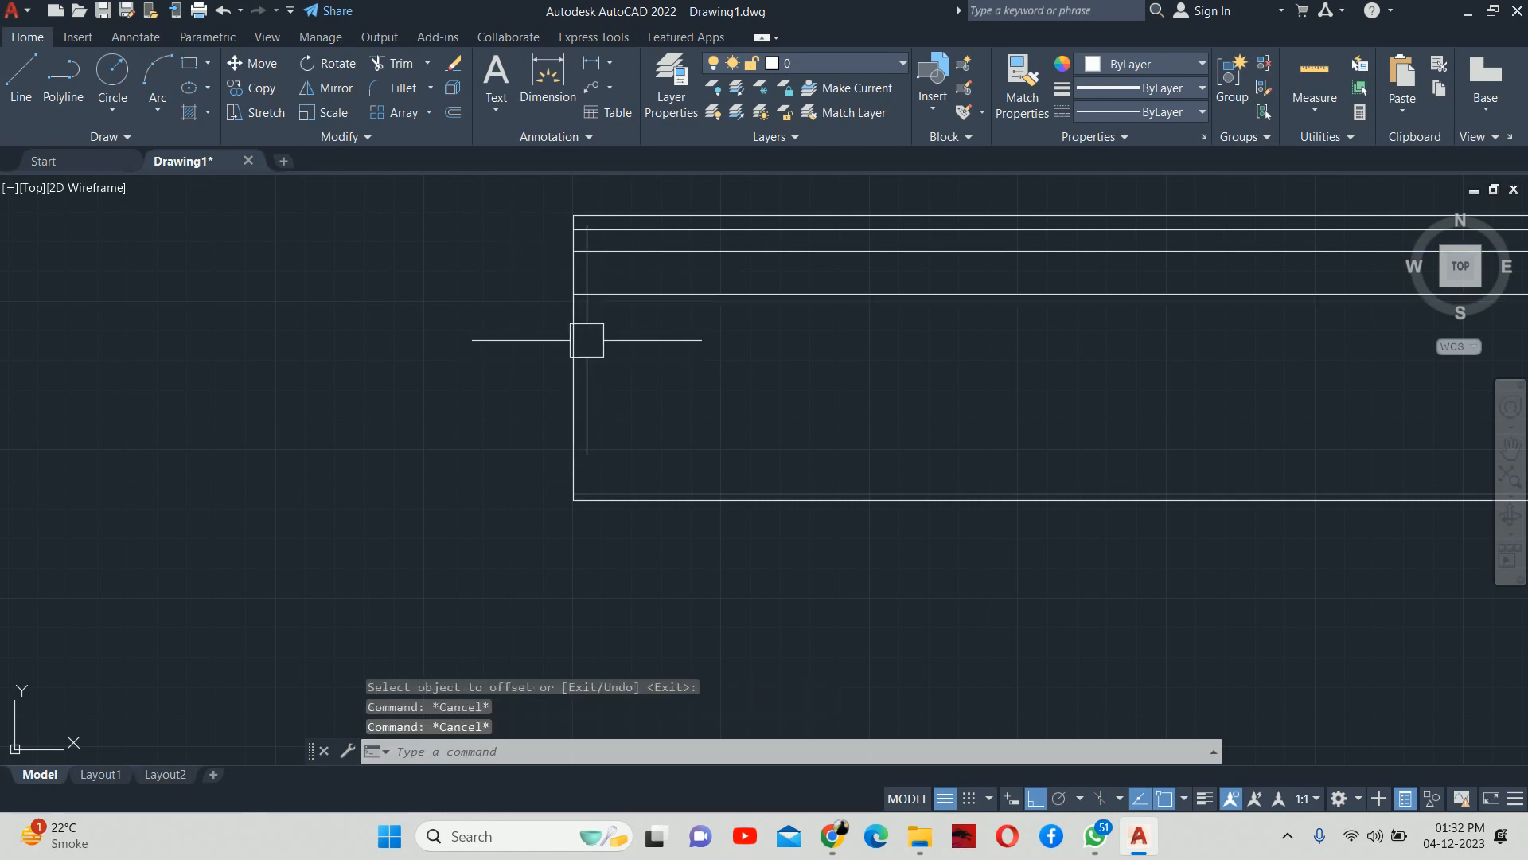
Step: Trim the left side line above the elevation's third horizontal line and remove the two horizontal lines above it
text(tr)
key(Return)
scroll(577, 263, up, 3)
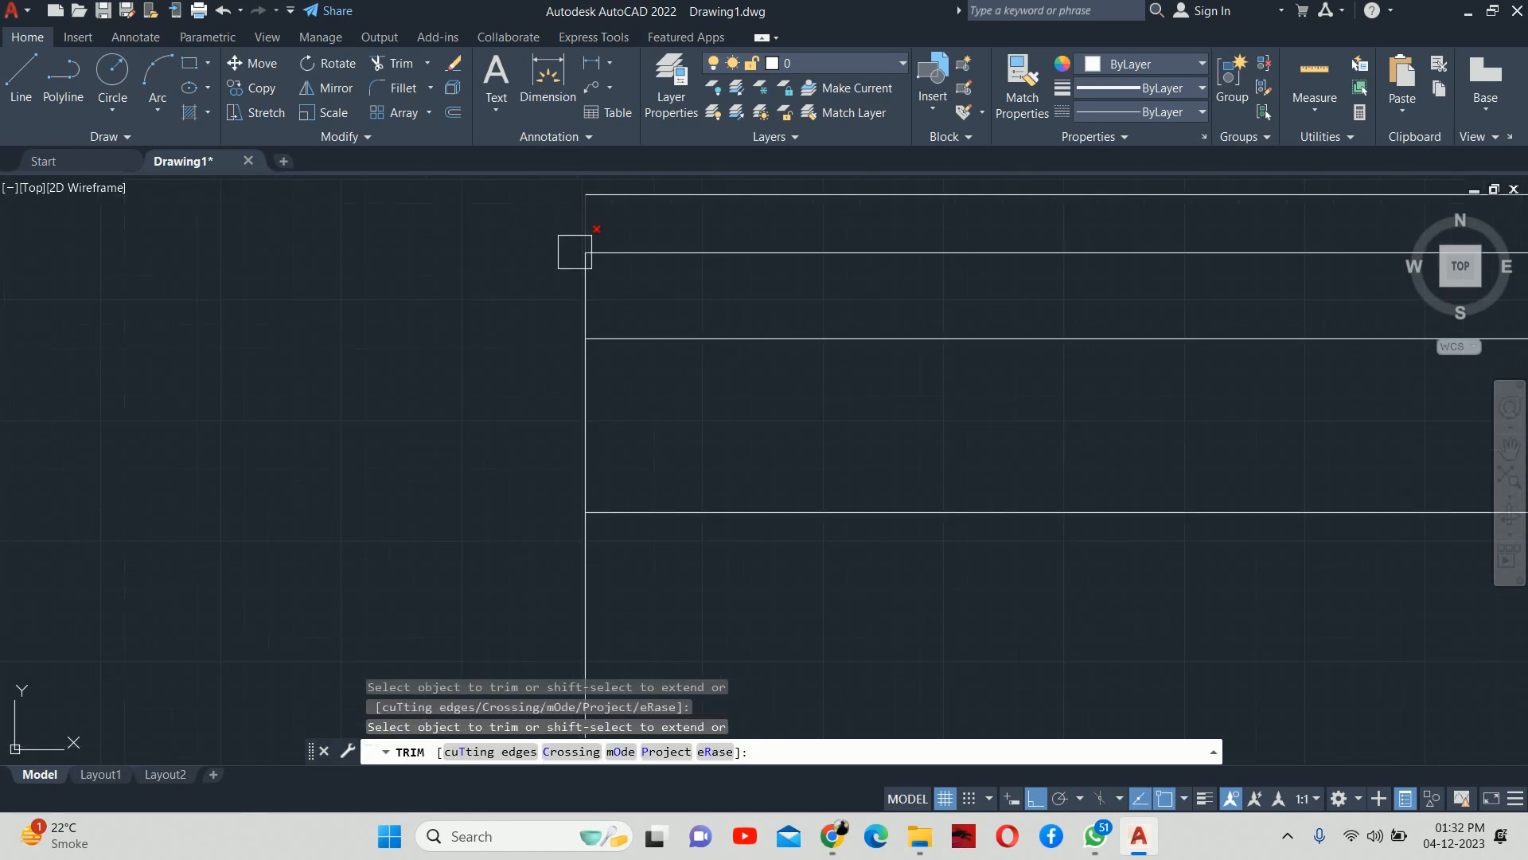
scroll(584, 223, down, 3)
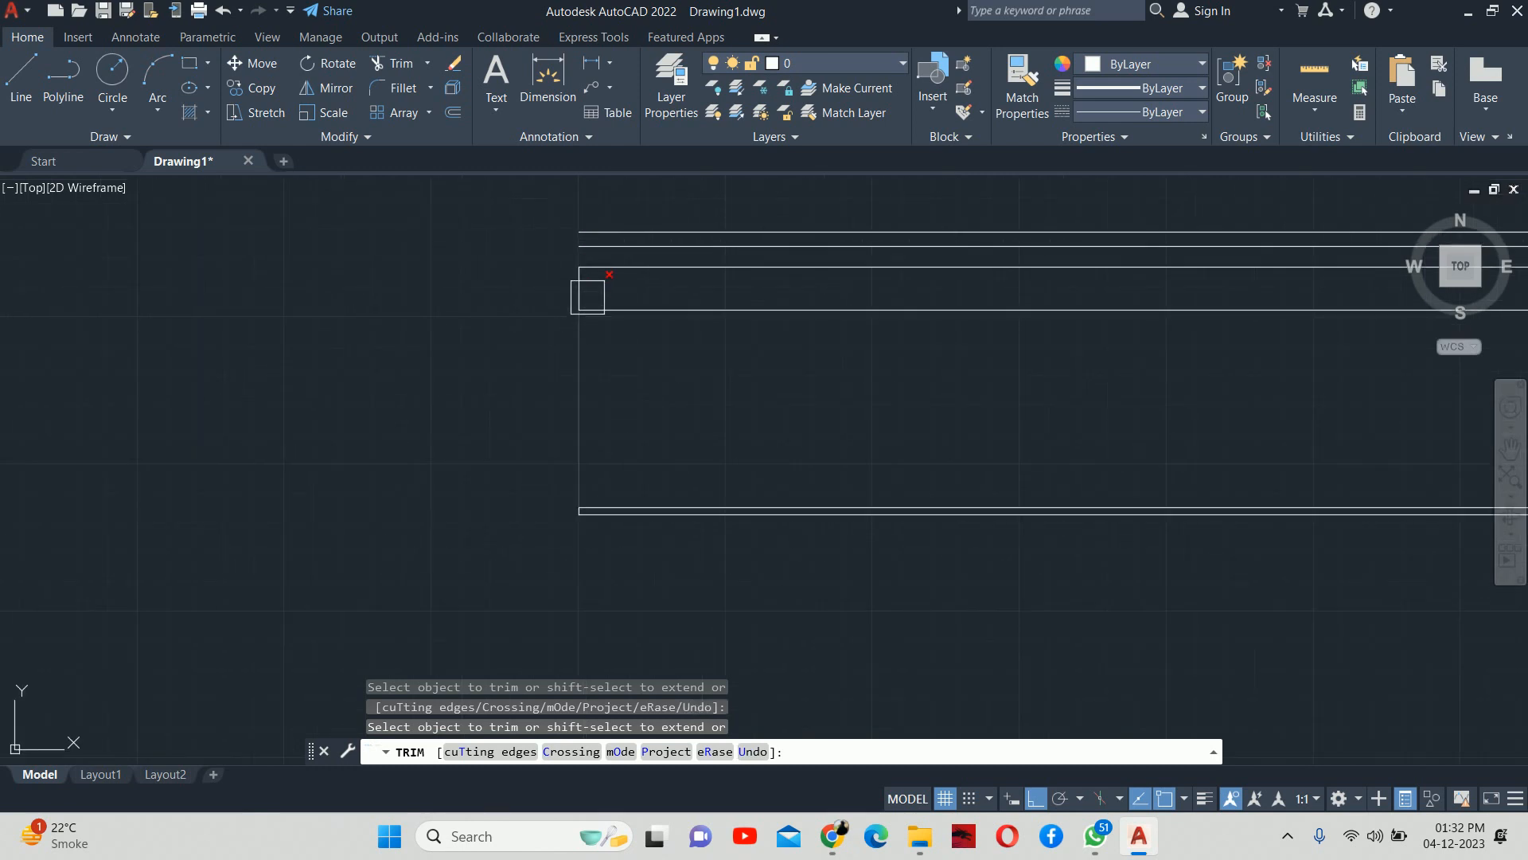
click(608, 235)
click(586, 255)
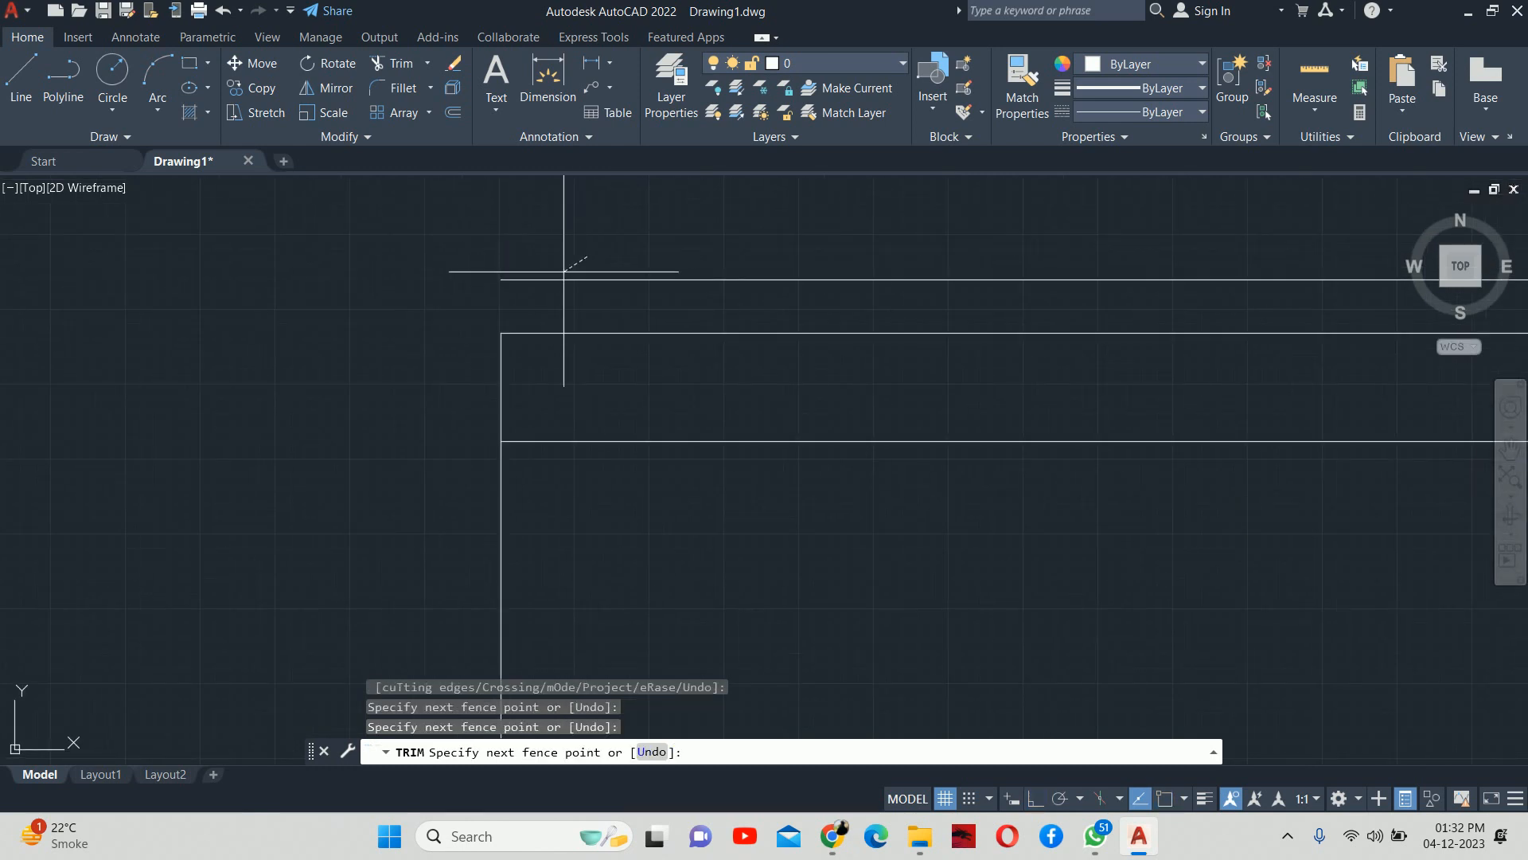
click(550, 282)
key(Escape)
key(Escape)
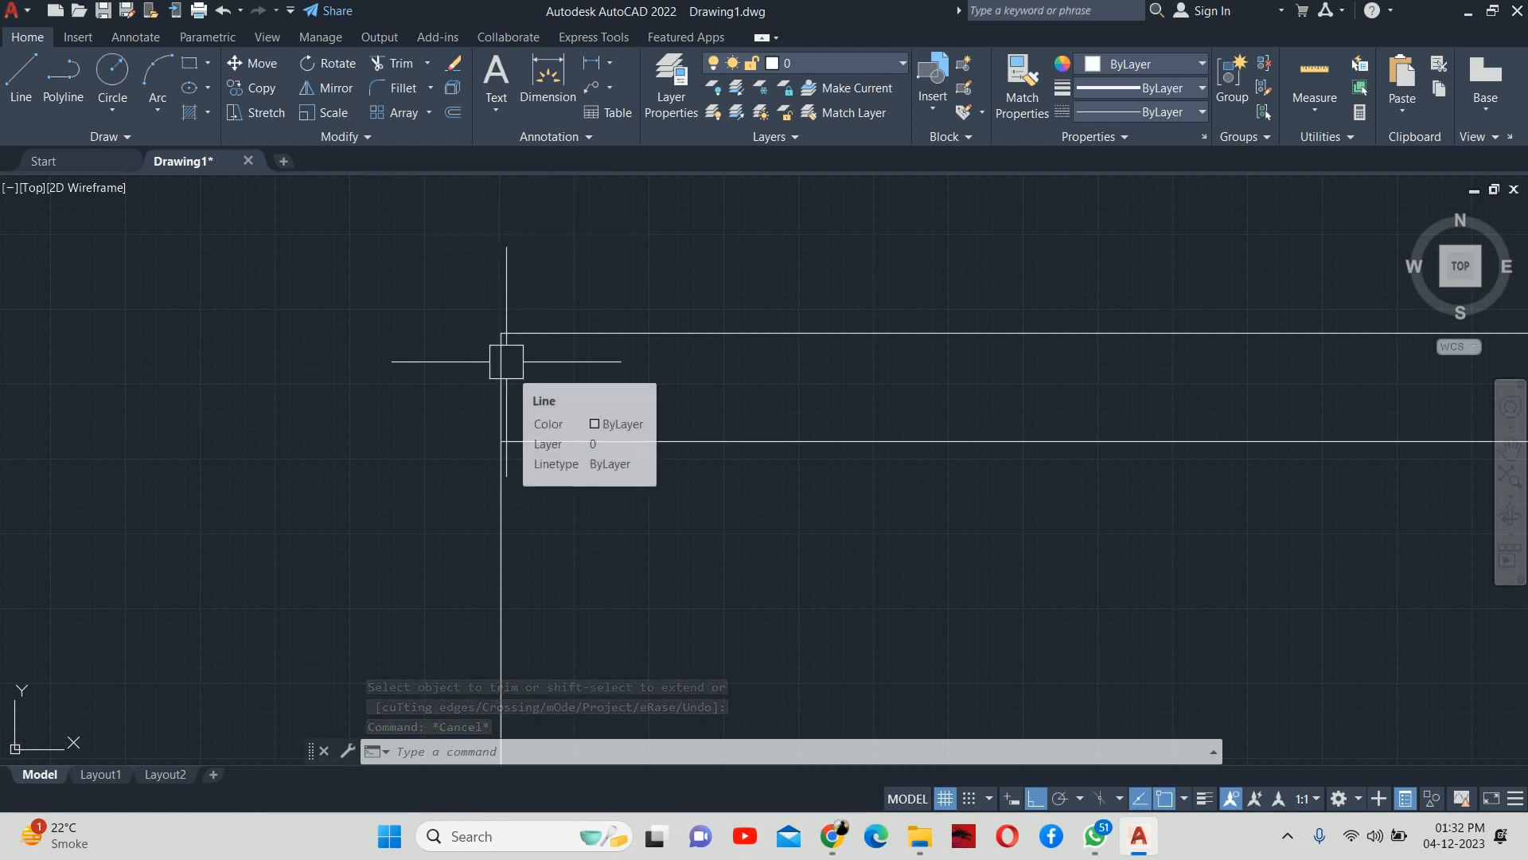
Step: Offset the elevation's top line downward and its left side line inward by 0.75"
key(Escape)
key(Escape)
text(o)
key(Return)
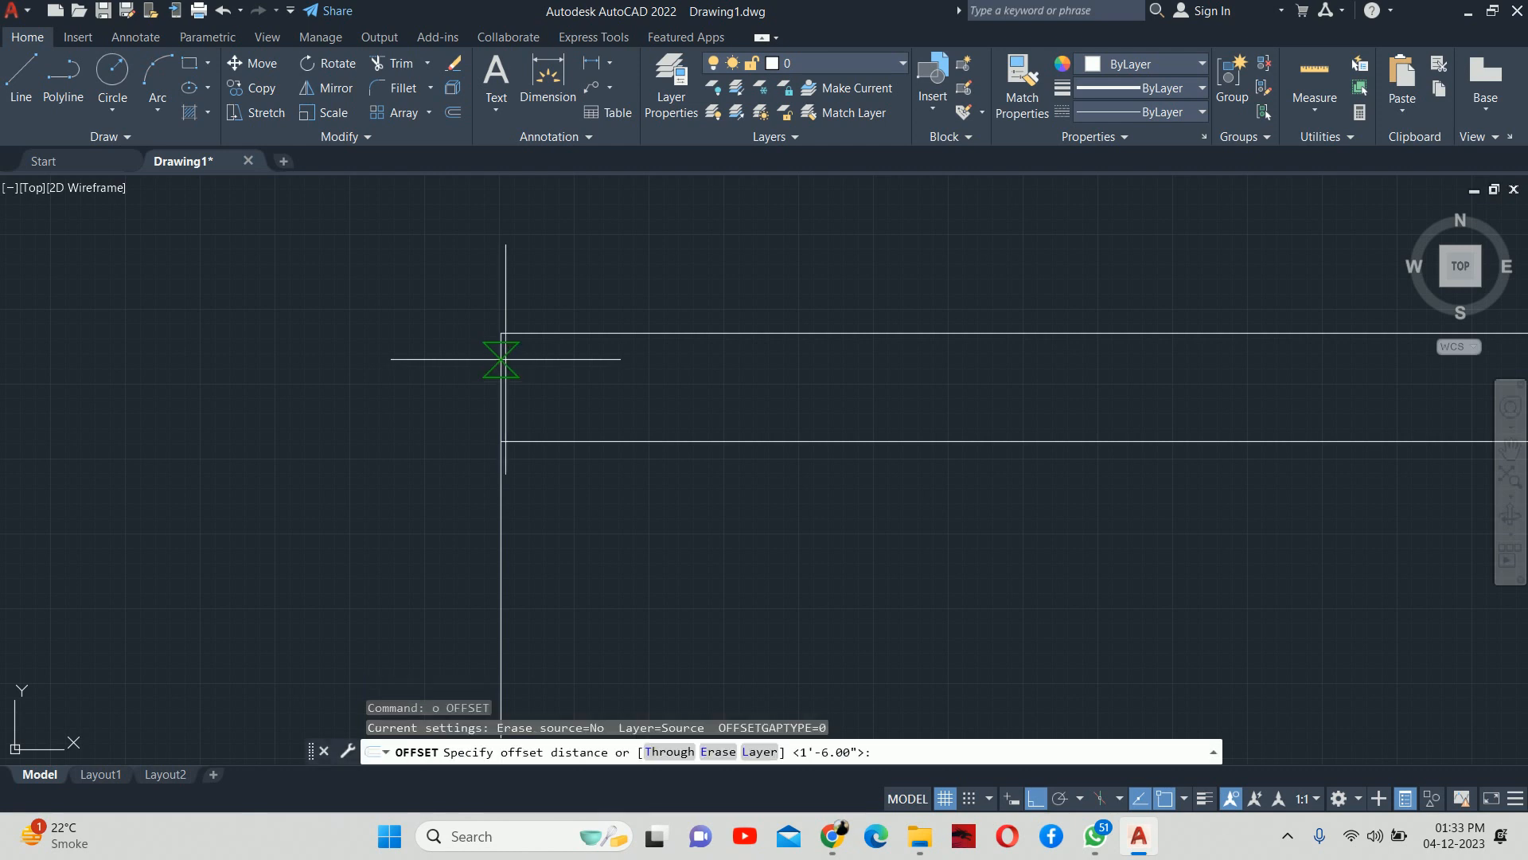
text(5)
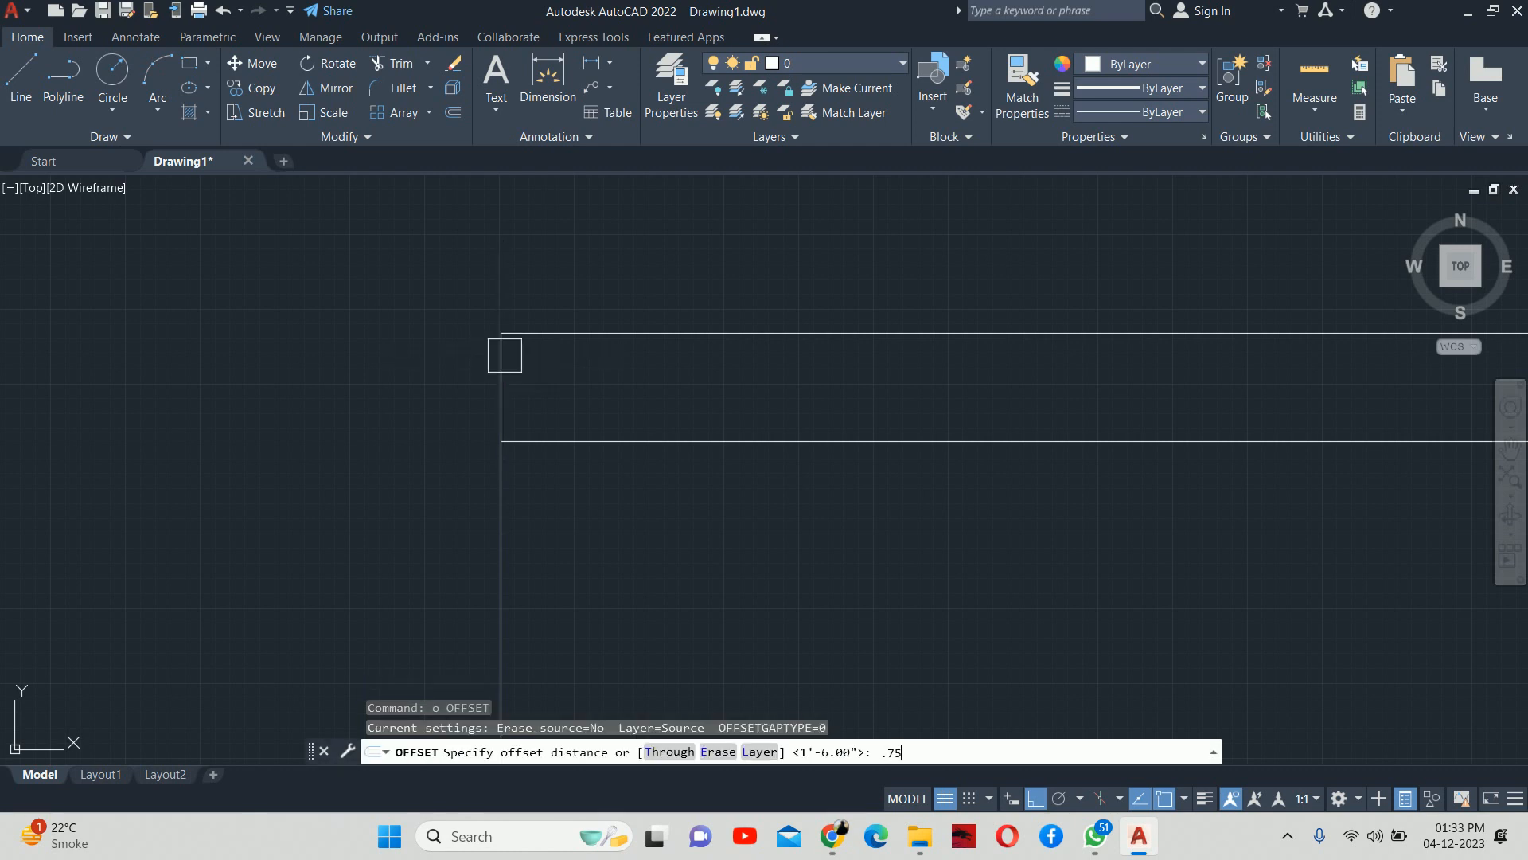
key(Return)
click(577, 333)
click(551, 382)
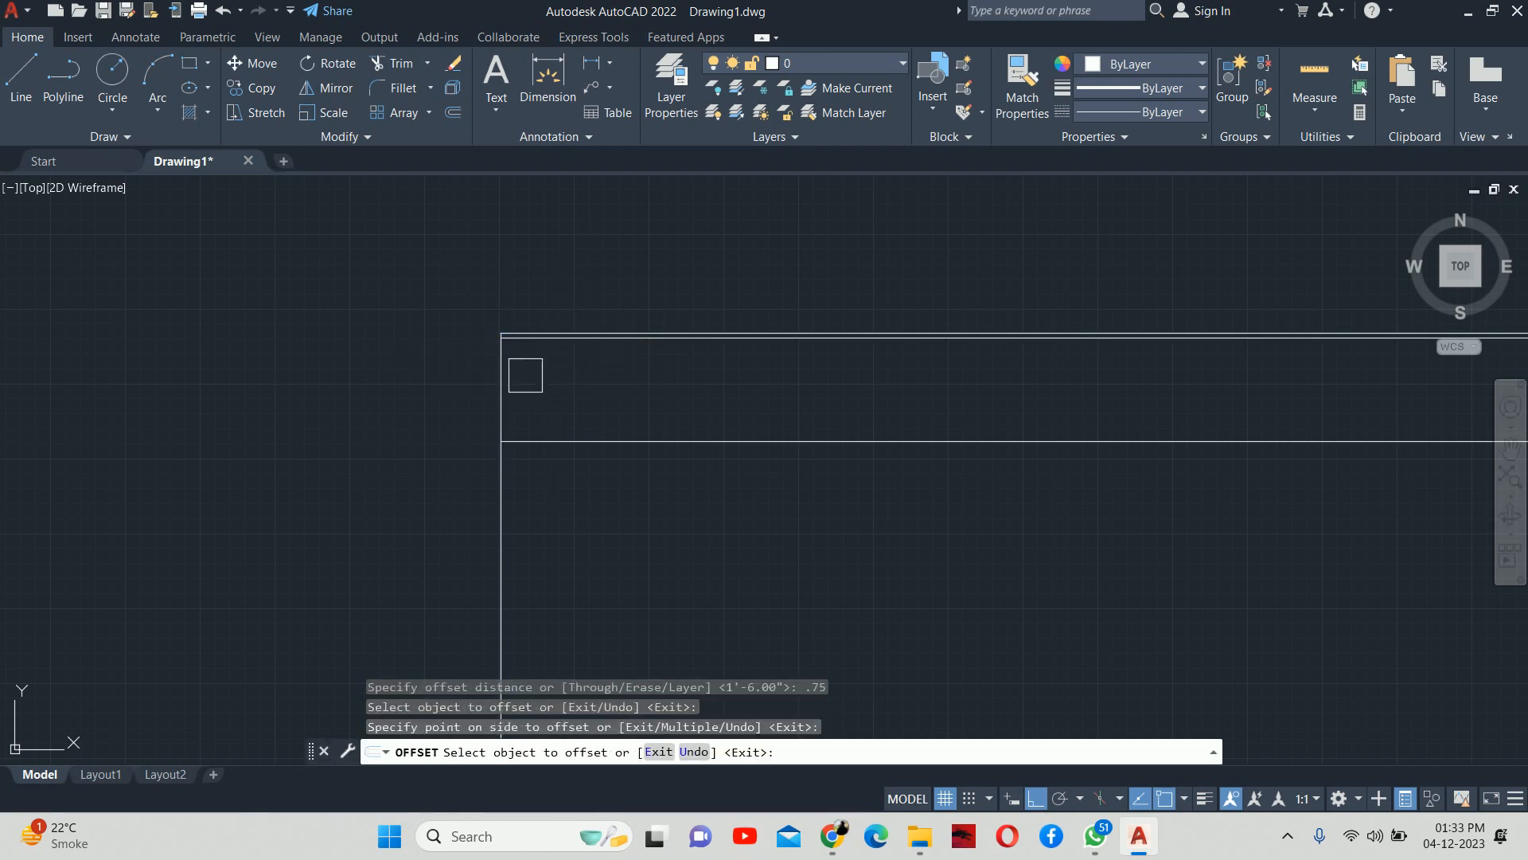
click(511, 373)
click(573, 452)
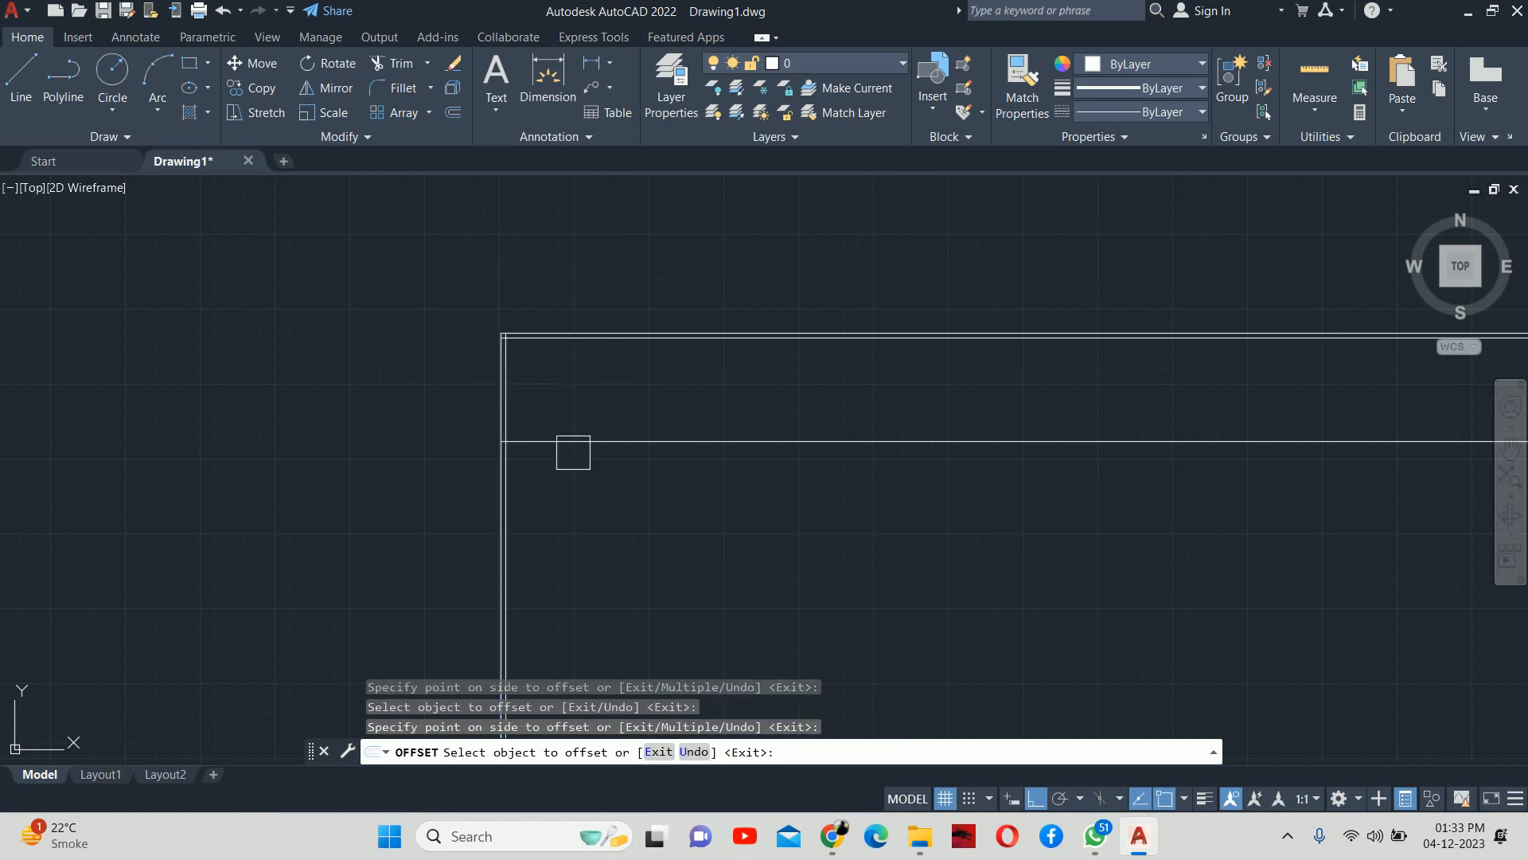
Step: Offset the horizontal line 18" below the top line downward by 0.75"
click(564, 443)
click(558, 511)
key(Escape)
key(Escape)
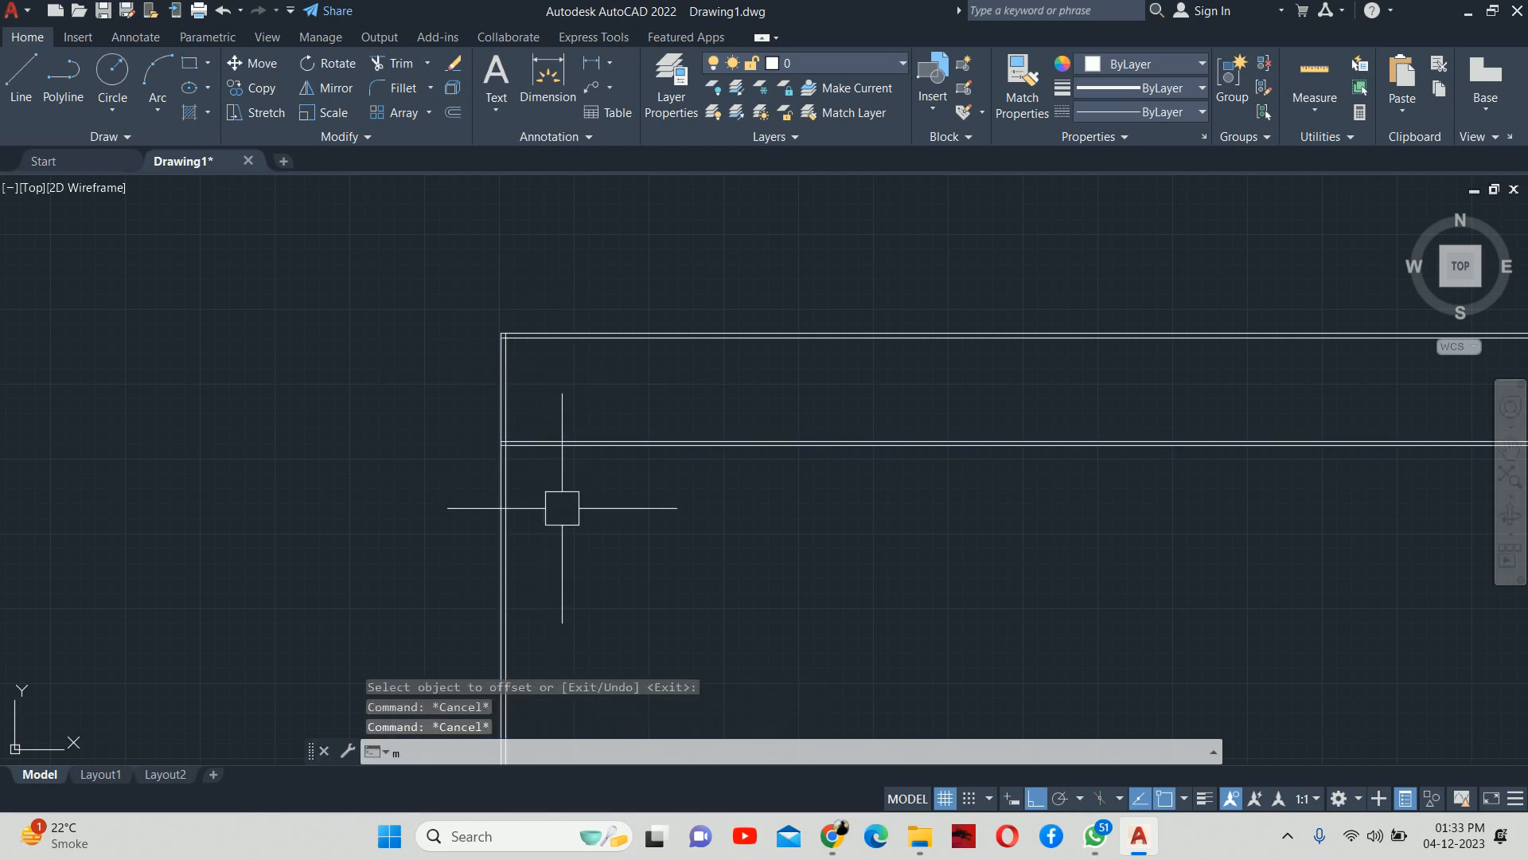
Step: Move the pair of lines forming the upper horizontal divider 0.75" downward
text(m)
key(Return)
click(614, 512)
click(546, 399)
key(Return)
click(562, 494)
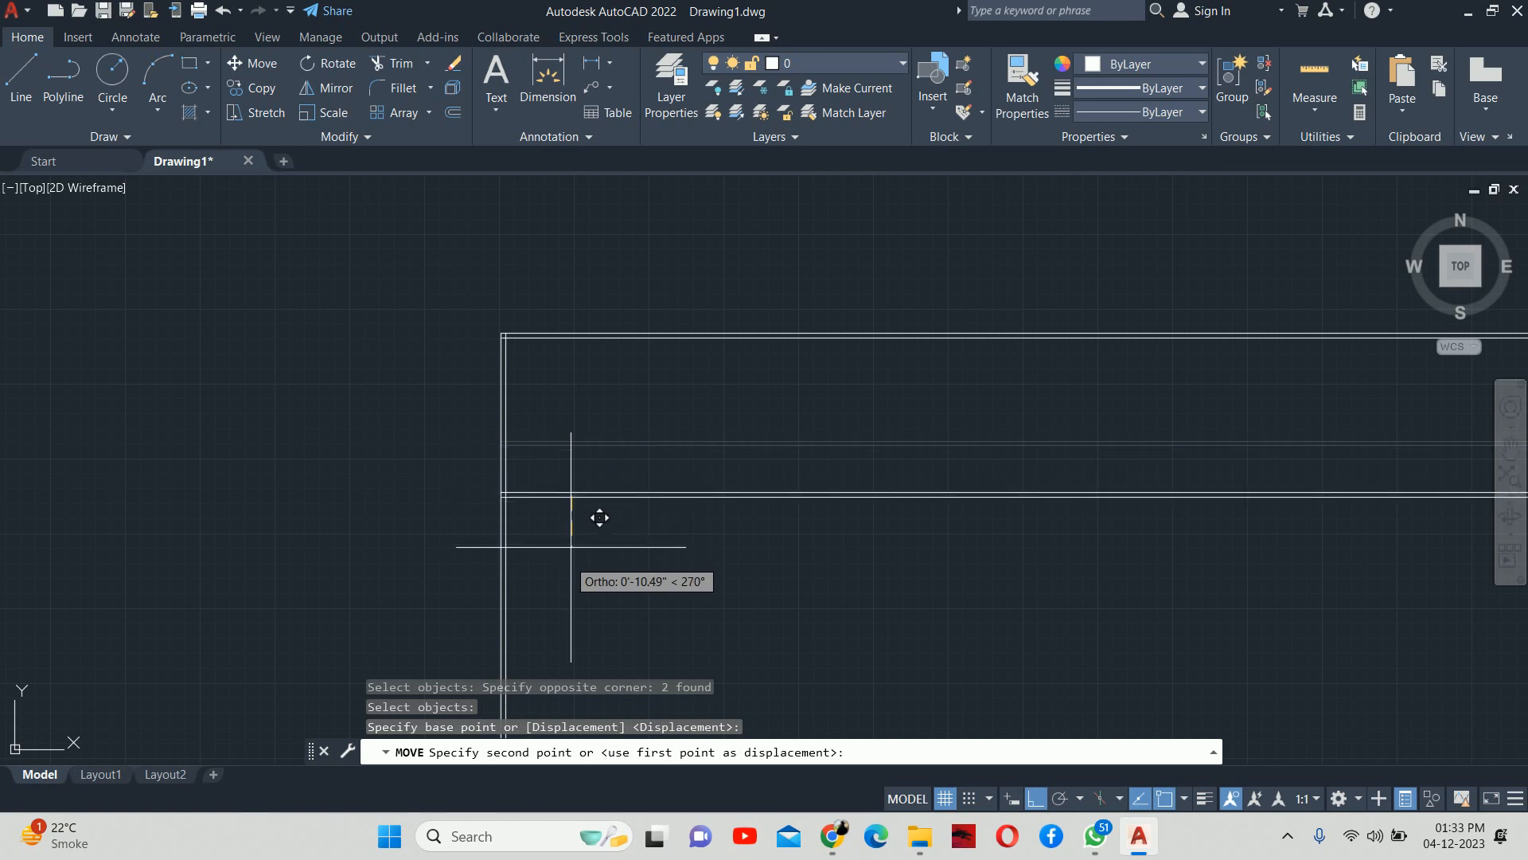
text(.75)
key(Return)
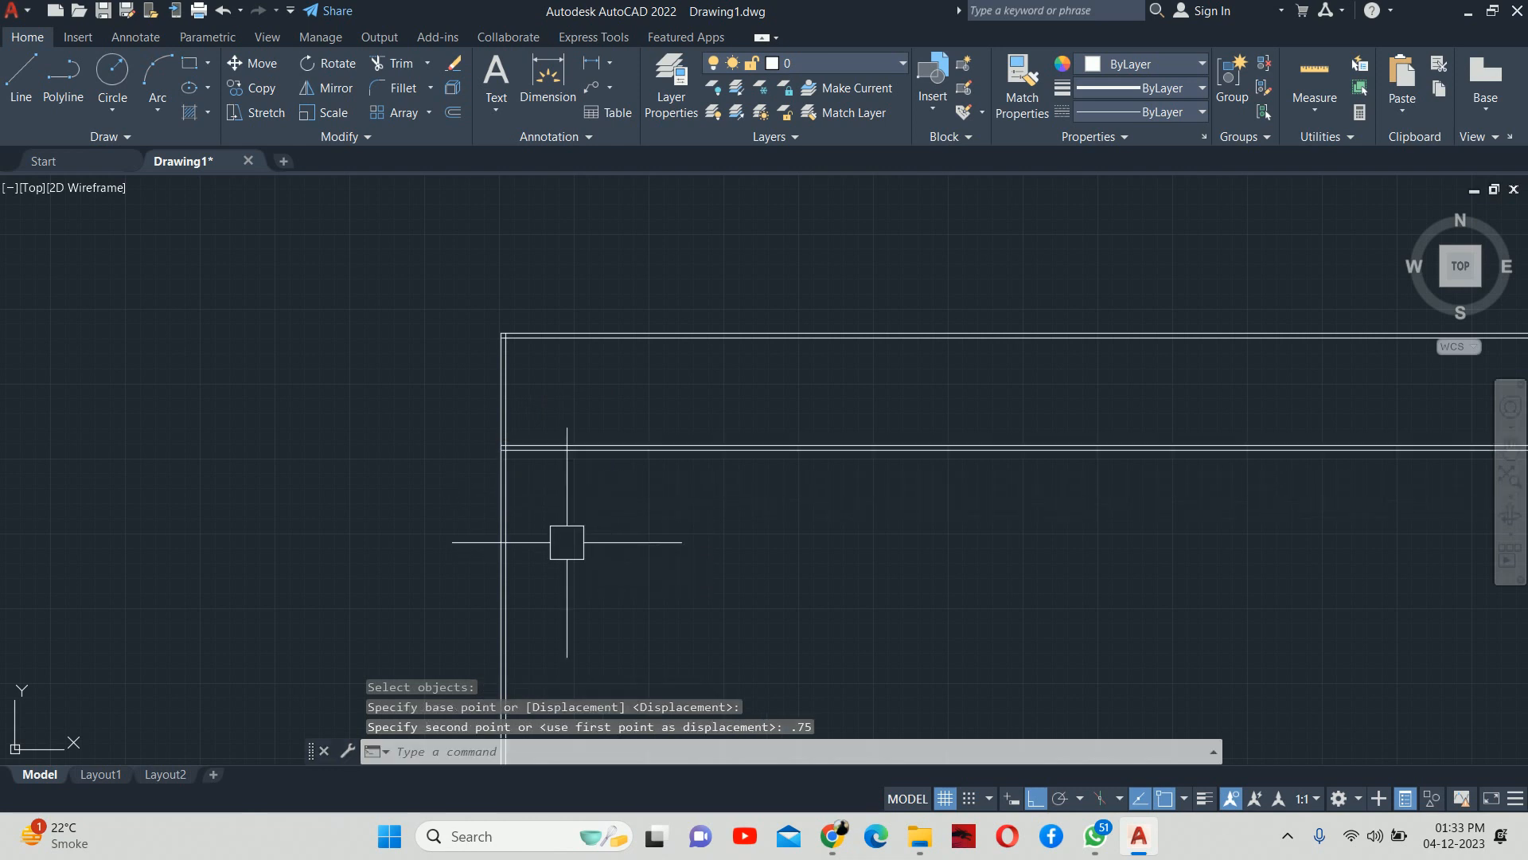
key(Escape)
key(Escape)
Step: Trim the inner left side line between the 3" line and the elevation's base line
scroll(565, 493, down, 5)
scroll(539, 573, up, 5)
key(Escape)
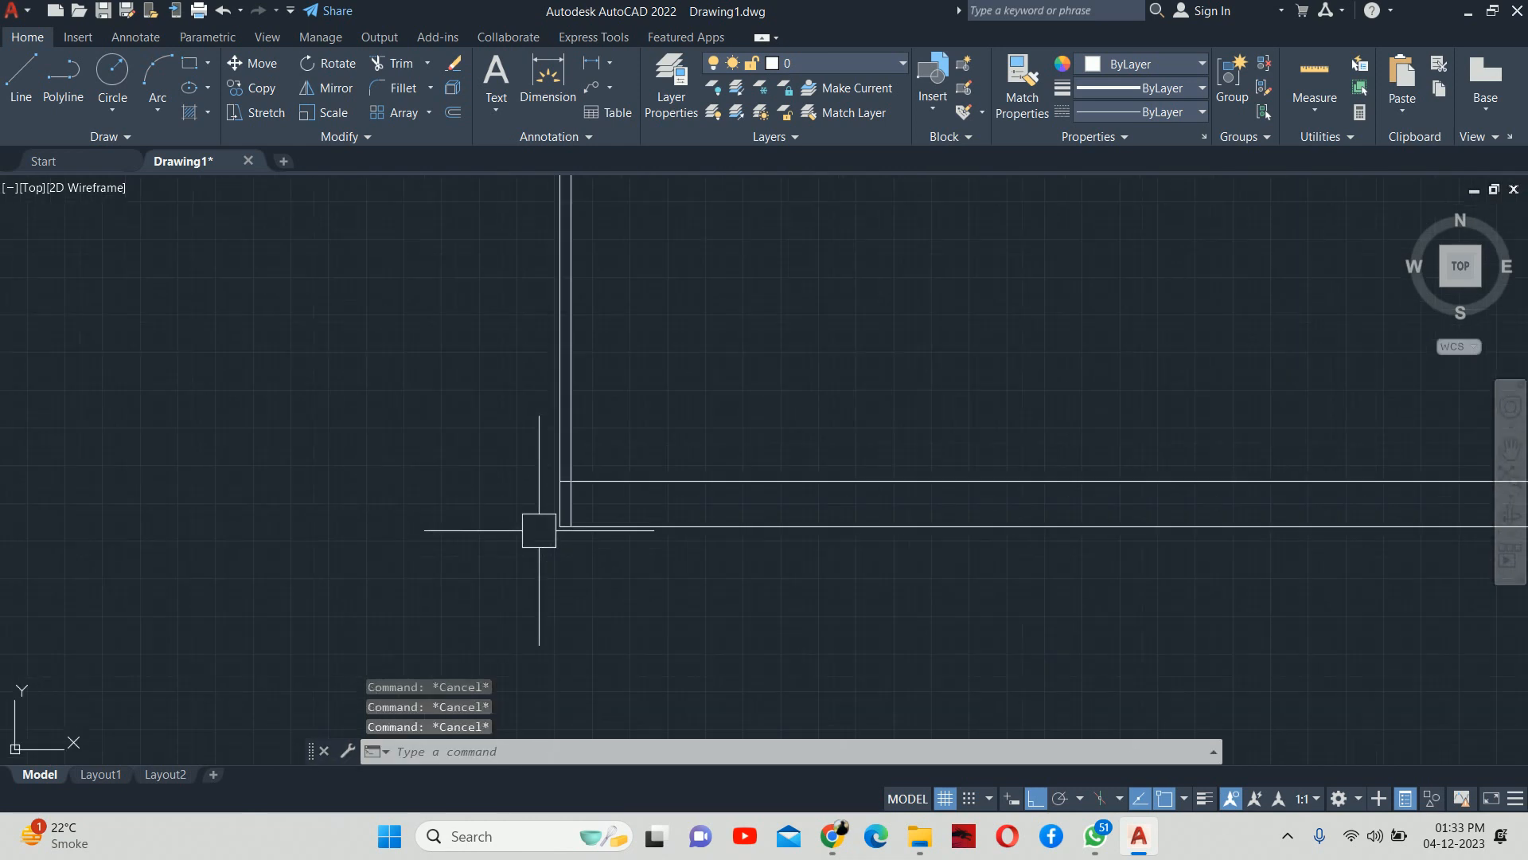
text(tr)
key(Return)
scroll(549, 521, up, 4)
click(627, 480)
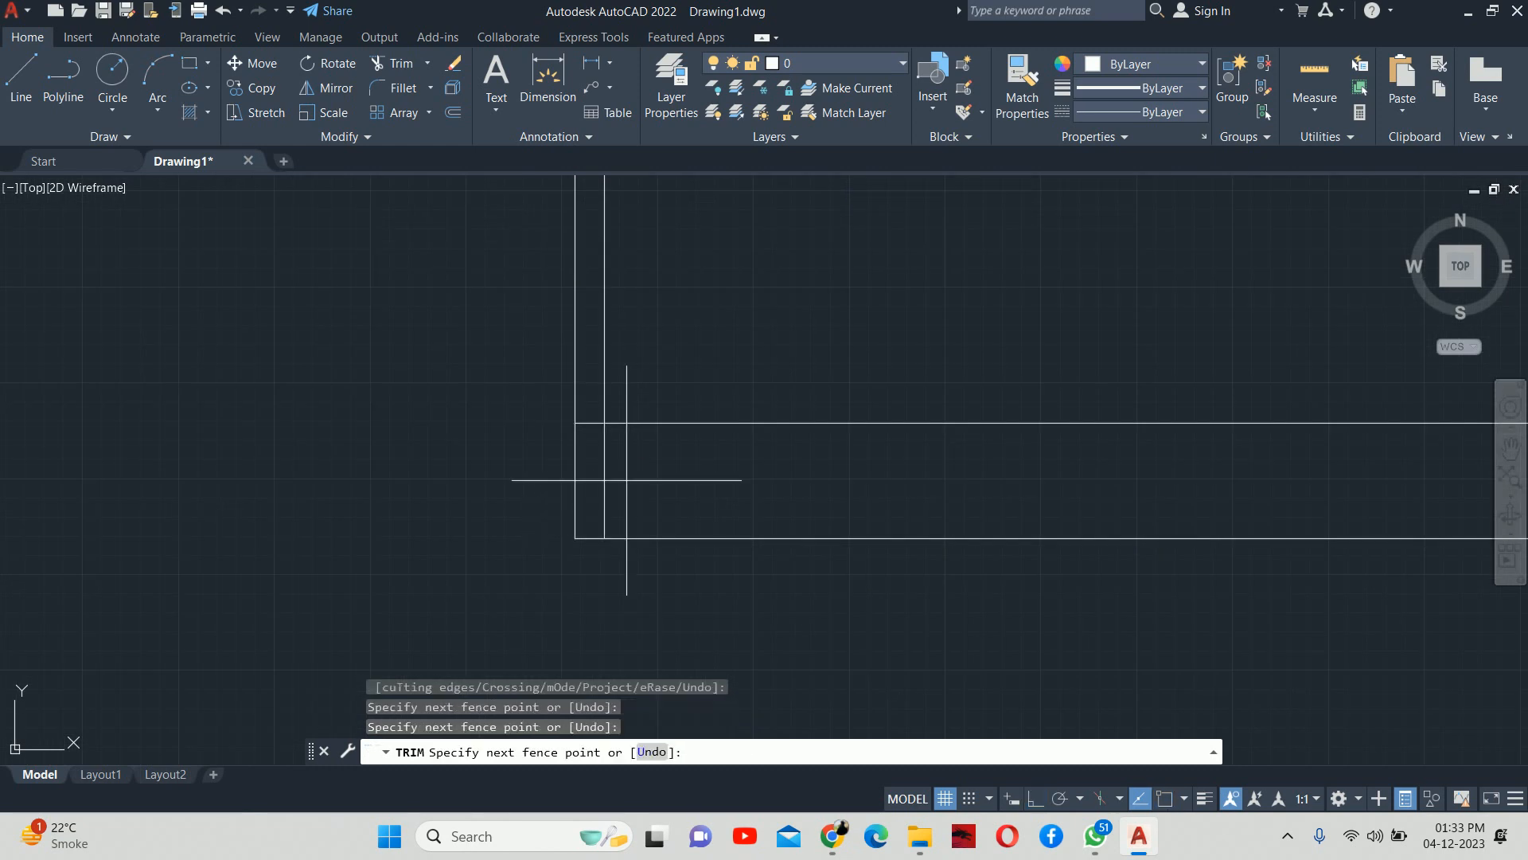
key(Return)
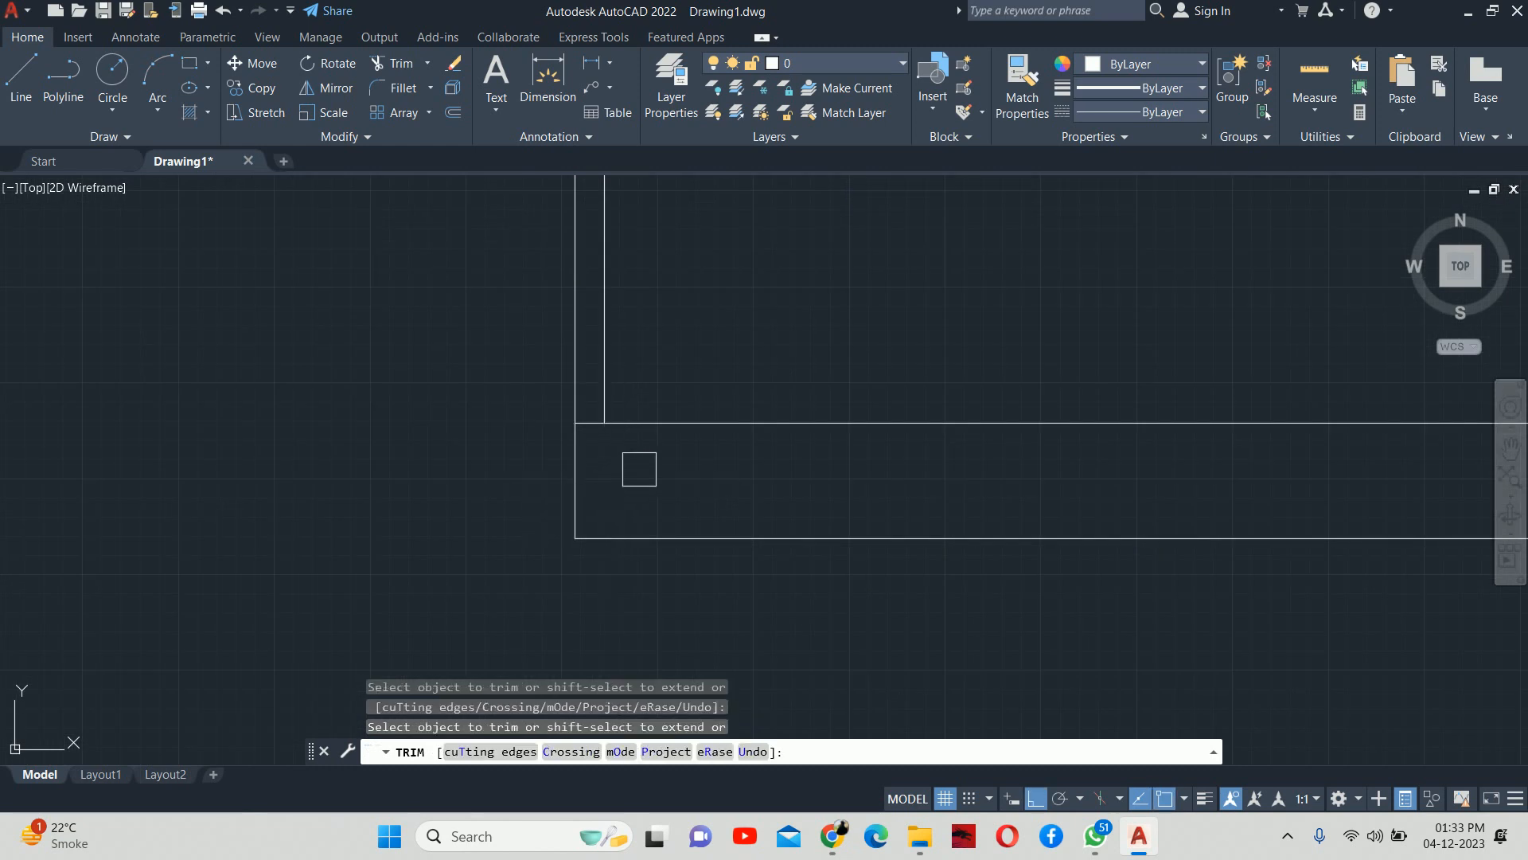
key(Escape)
key(Escape)
Step: Offset the line 3" above the elevation's base upward by 0.75"
text(o)
key(Return)
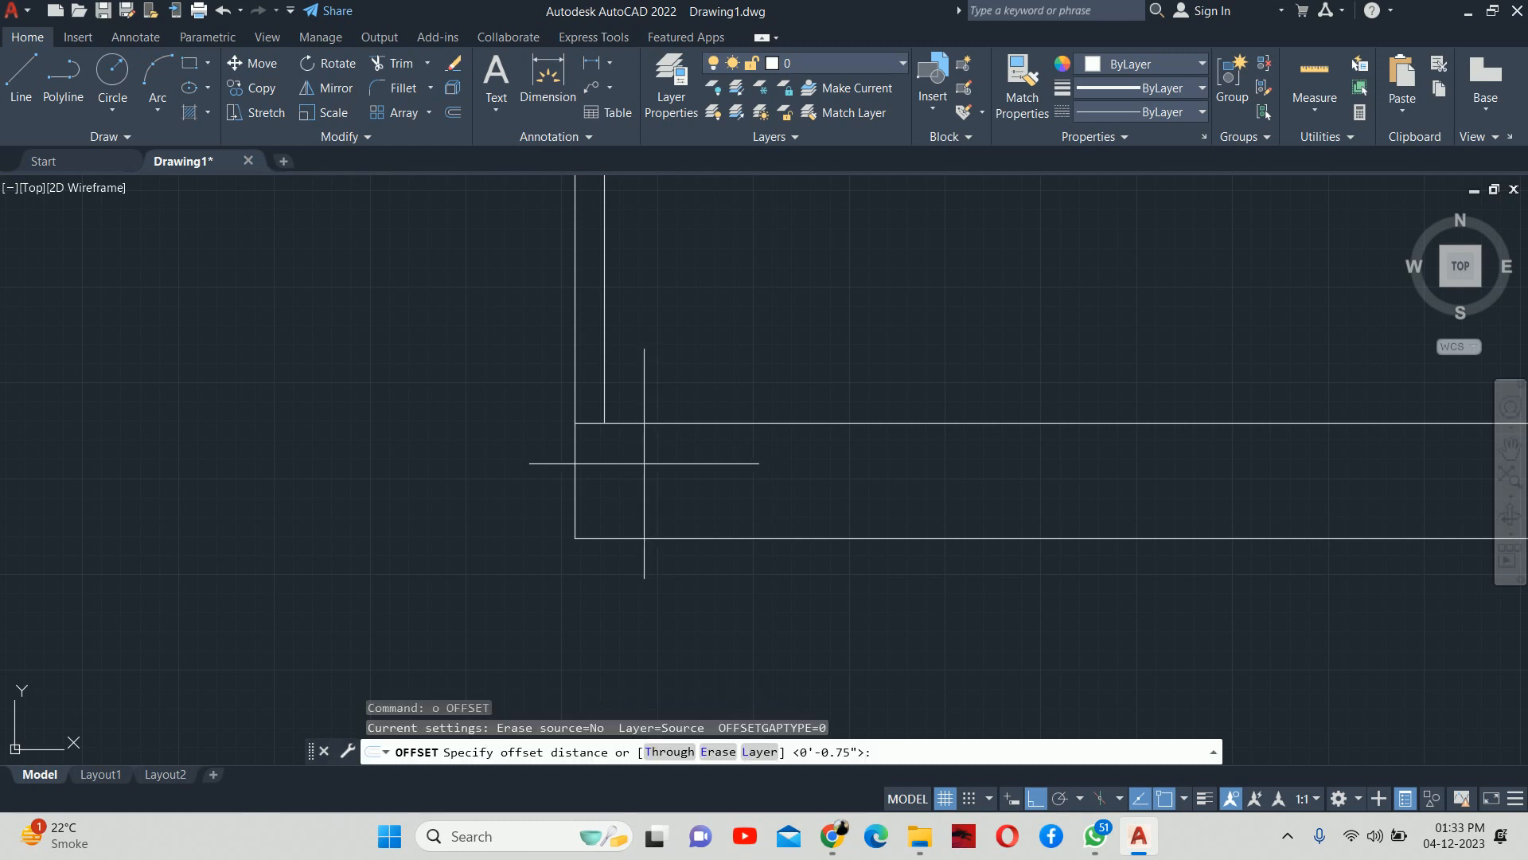
key(Escape)
text(o)
key(Return)
text(.)
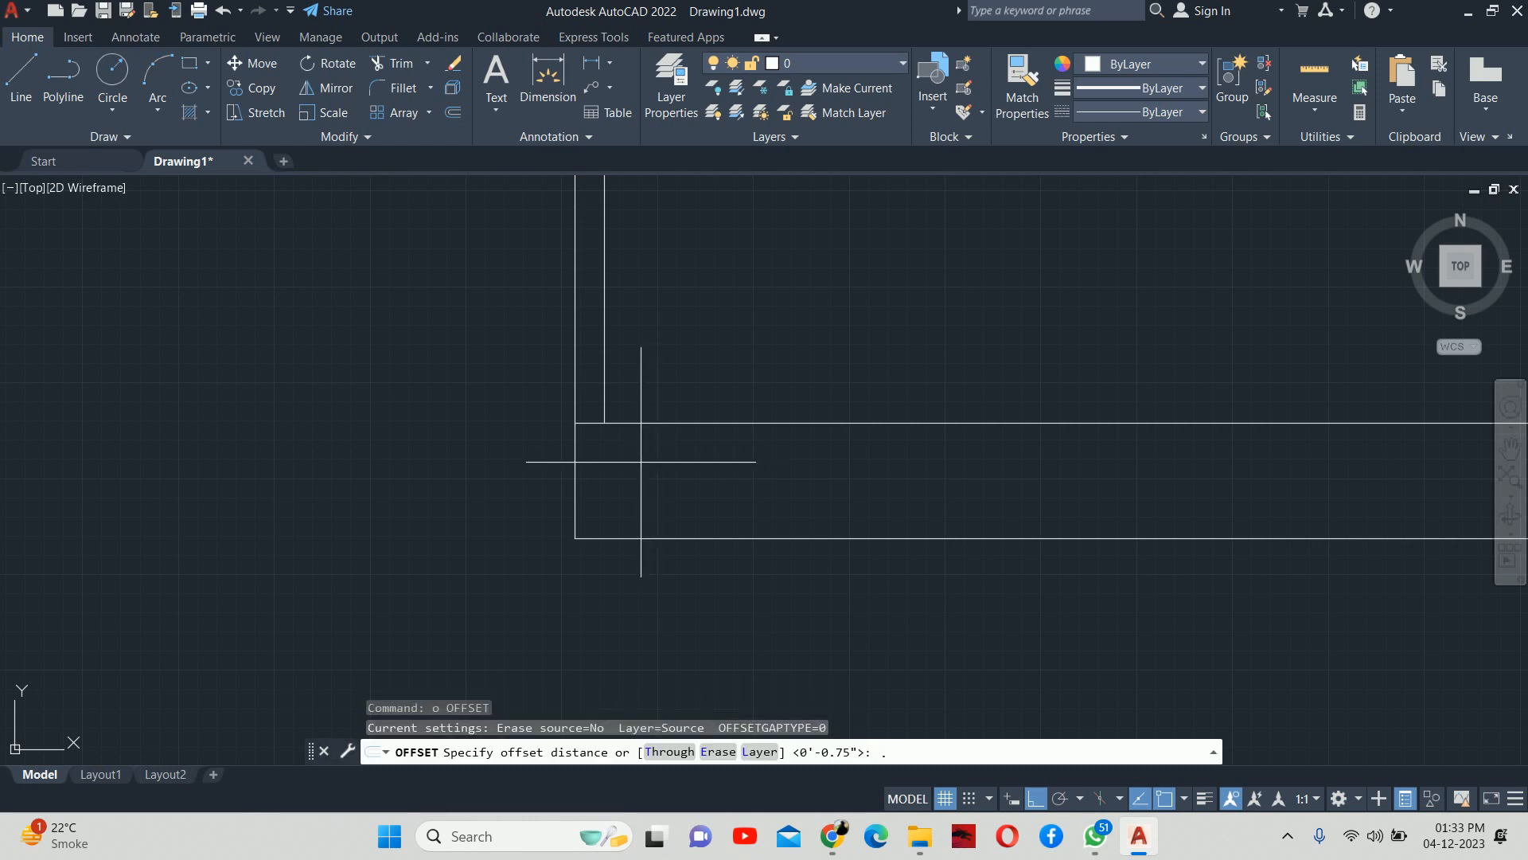
text(75)
key(Return)
click(670, 422)
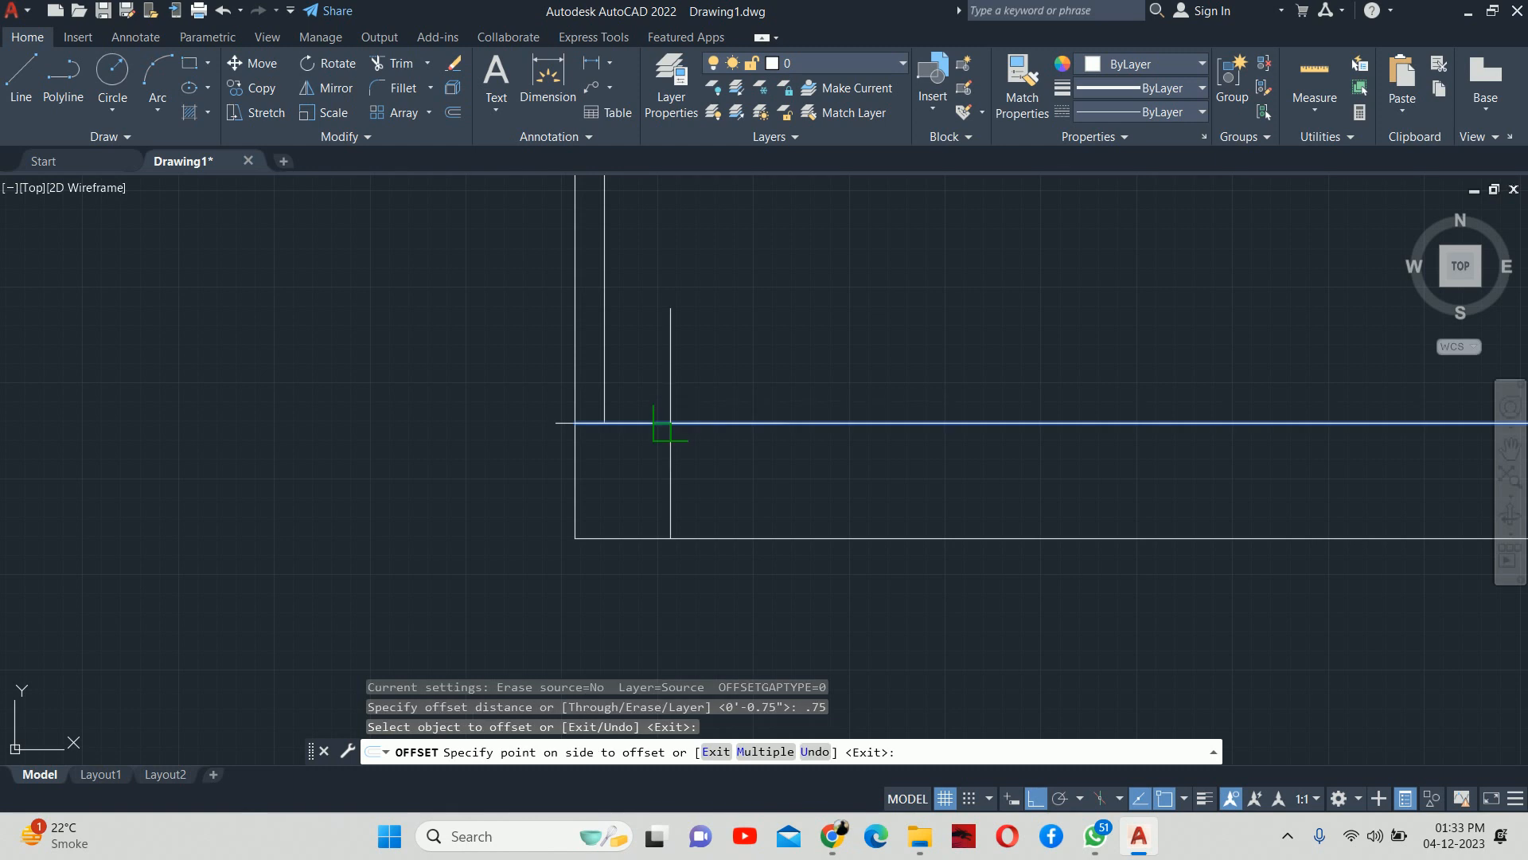
click(643, 402)
key(Escape)
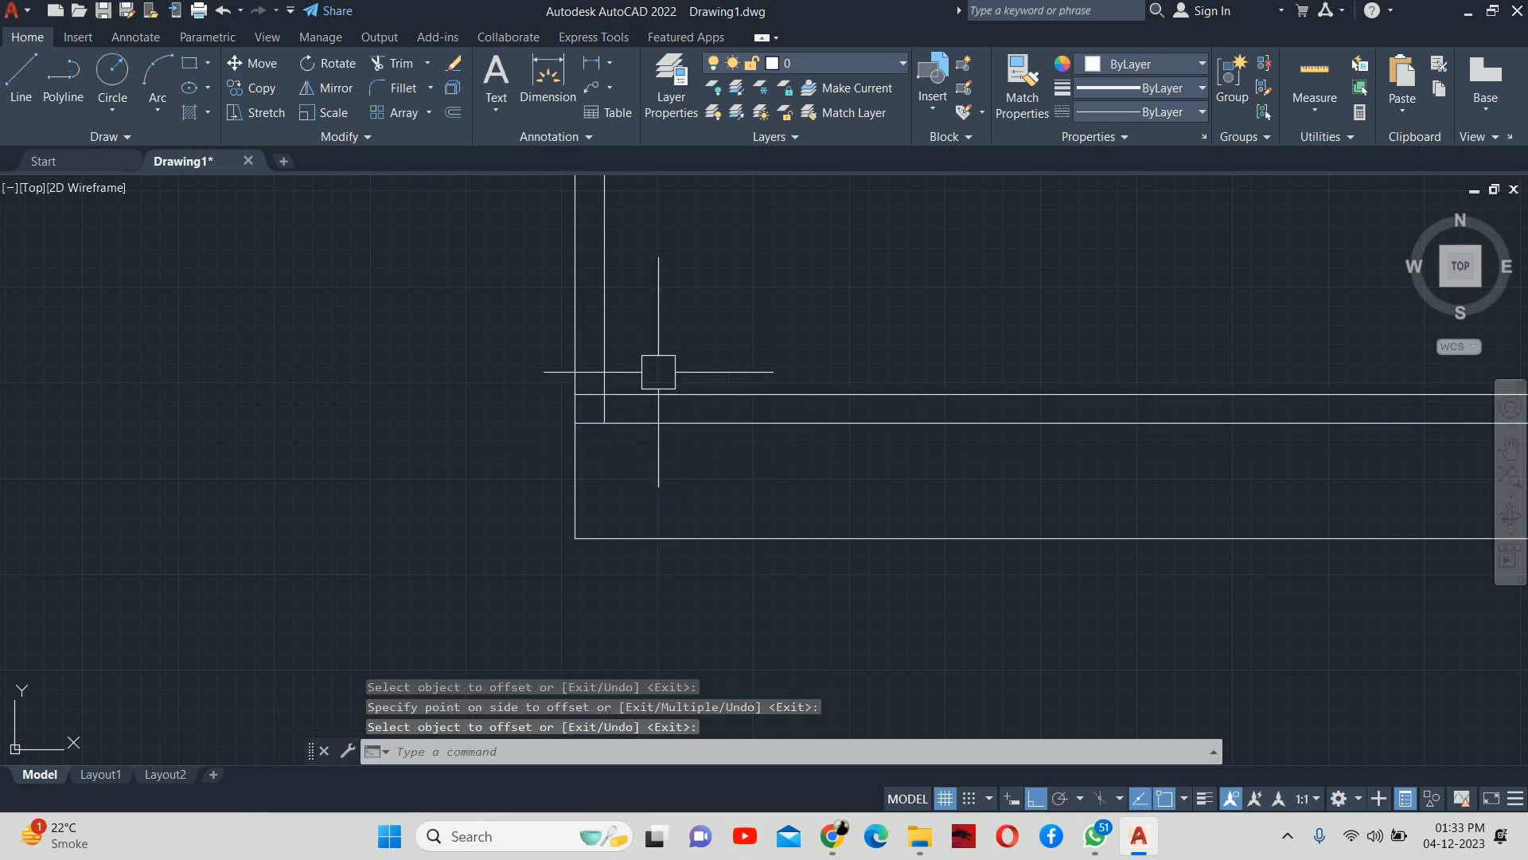
Step: Trim the inner left side line where it crosses the 0.75" bottom panel
text(tr)
key(Return)
scroll(597, 396, up, 6)
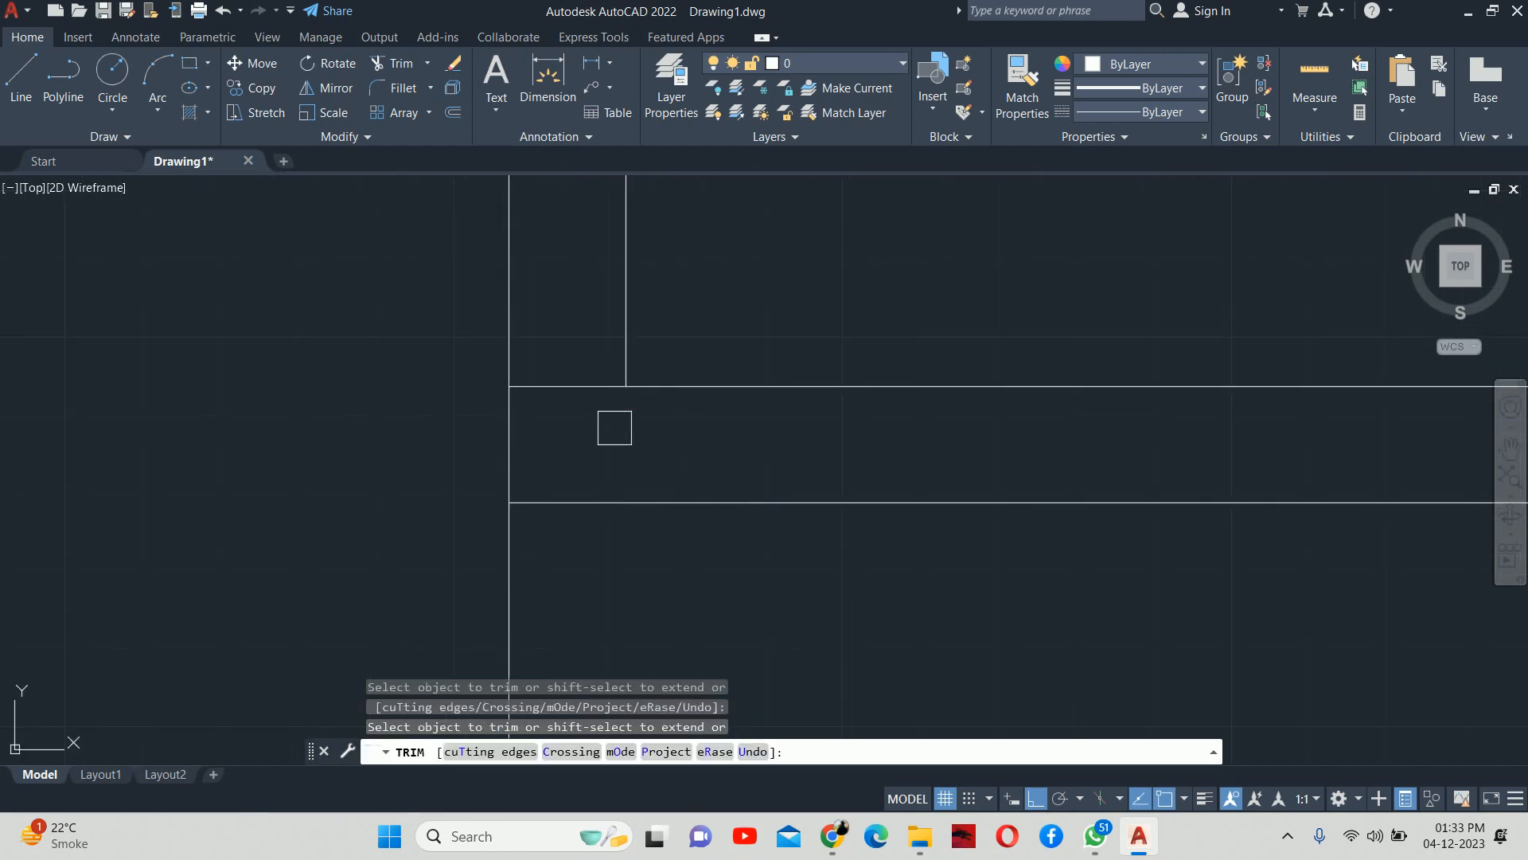
key(Escape)
Step: Check the clear height between the top panel and the upper horizontal divider with a temporary linear dimension
scroll(573, 367, down, 10)
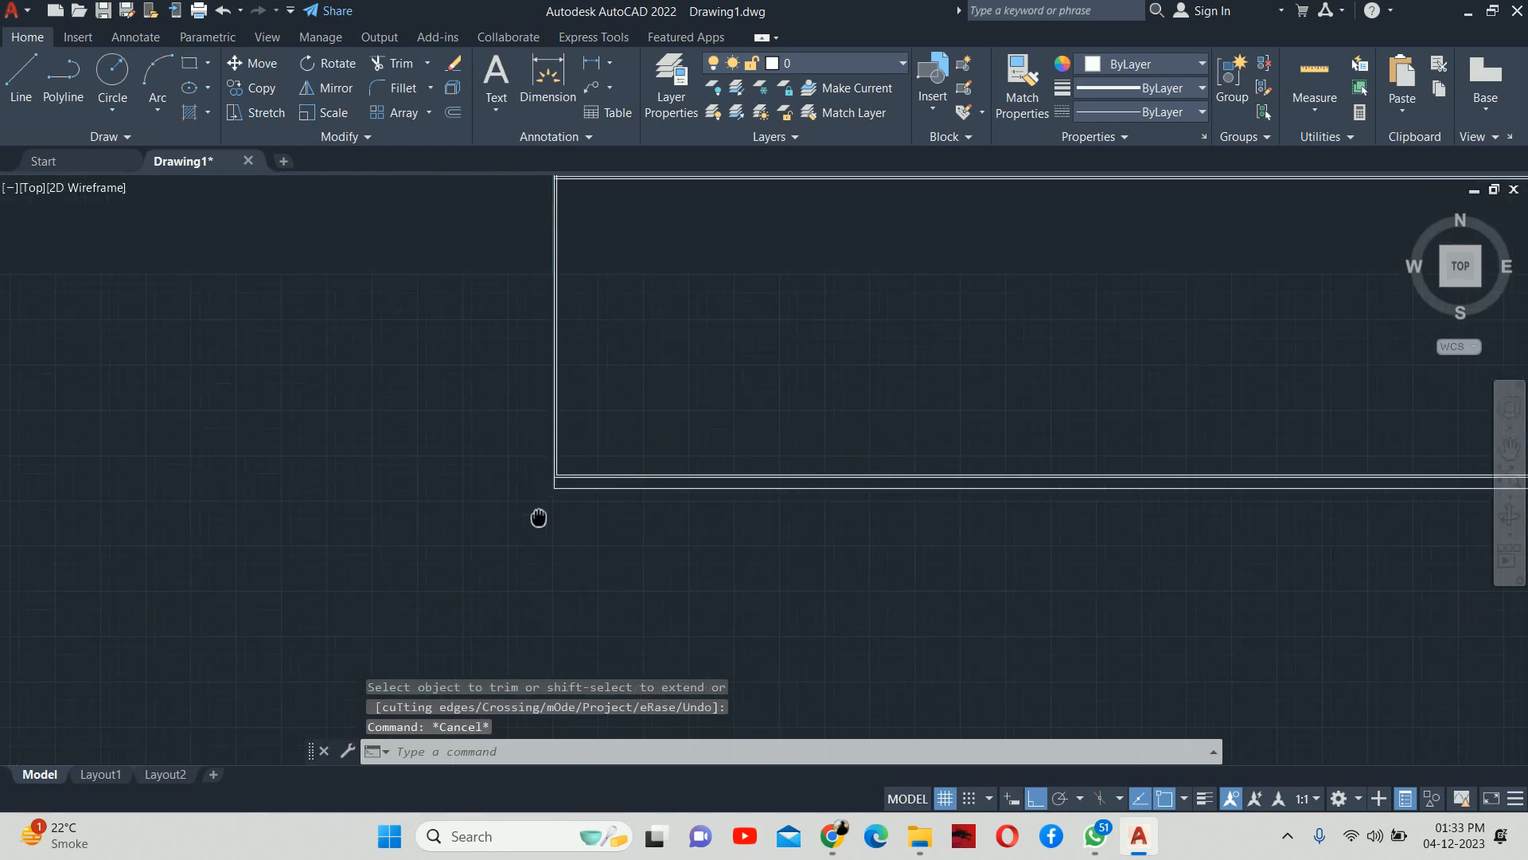
scroll(581, 343, up, 5)
key(Escape)
key(Escape)
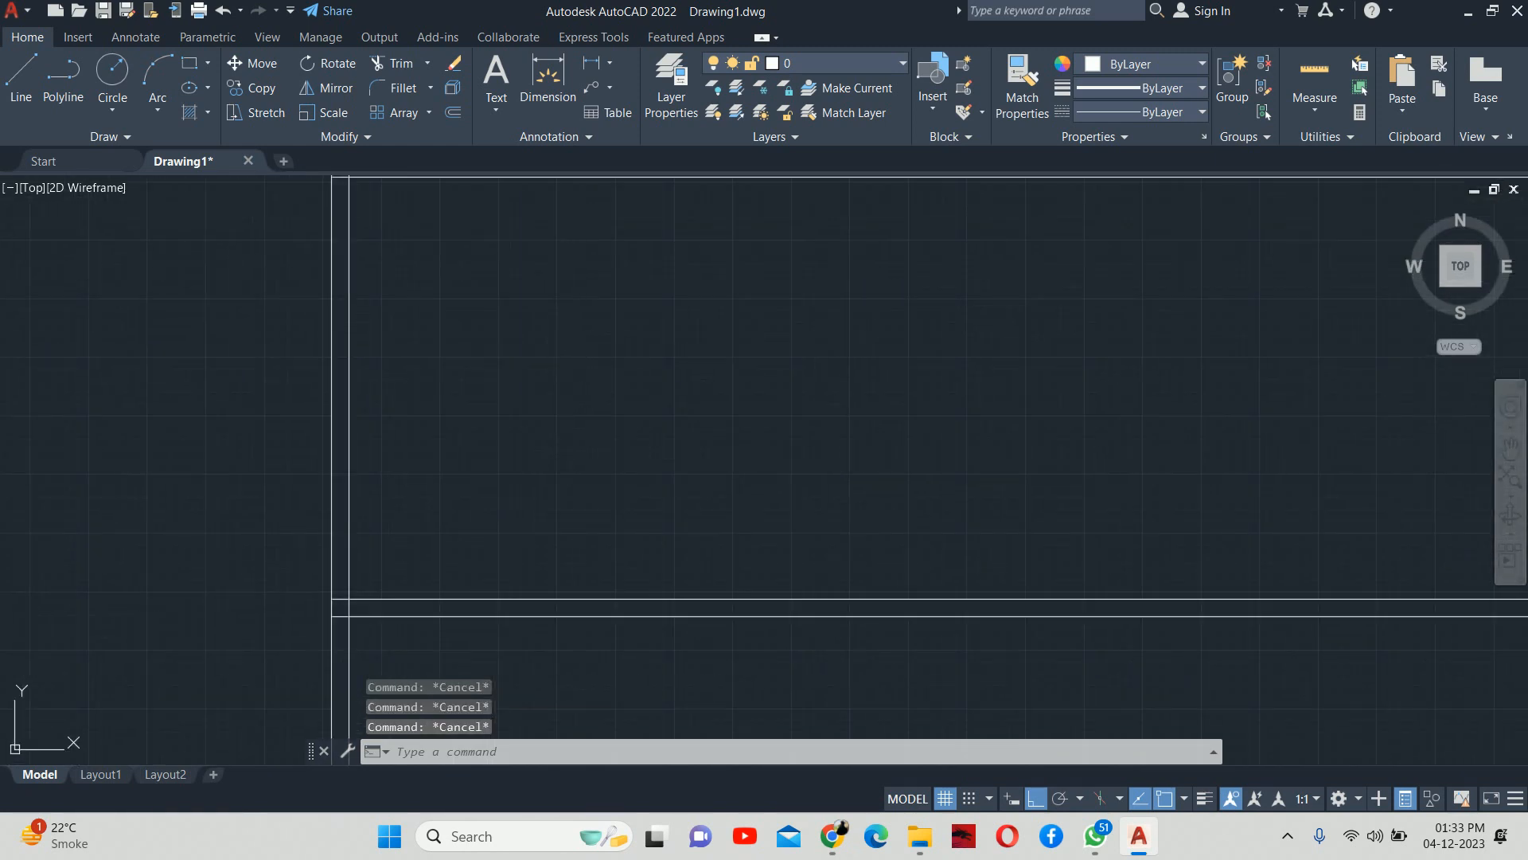
text(dli)
key(Return)
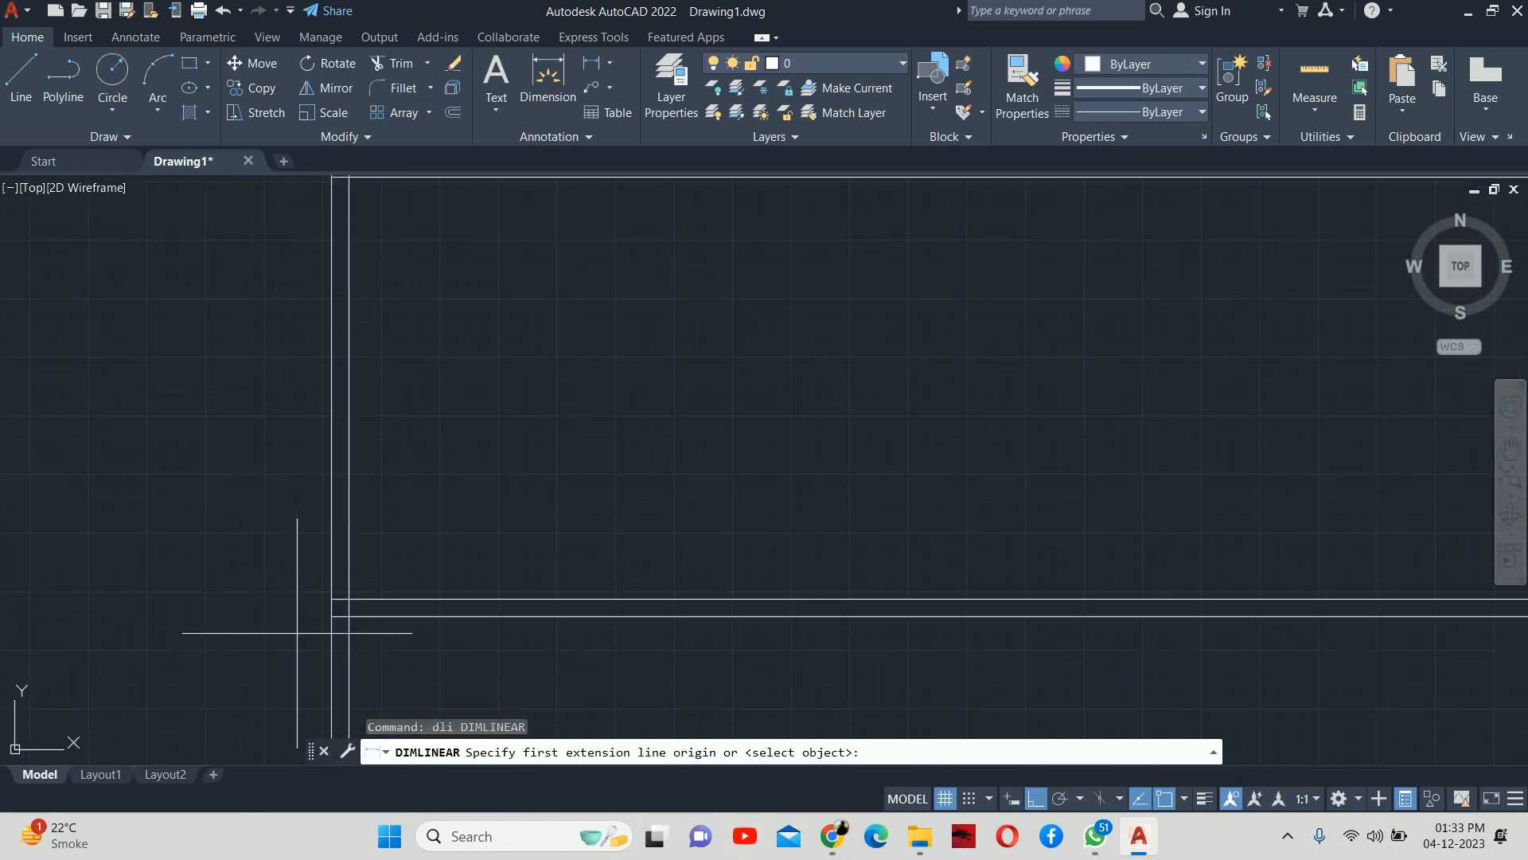
click(342, 605)
middle_drag(341, 300, 358, 391)
click(324, 278)
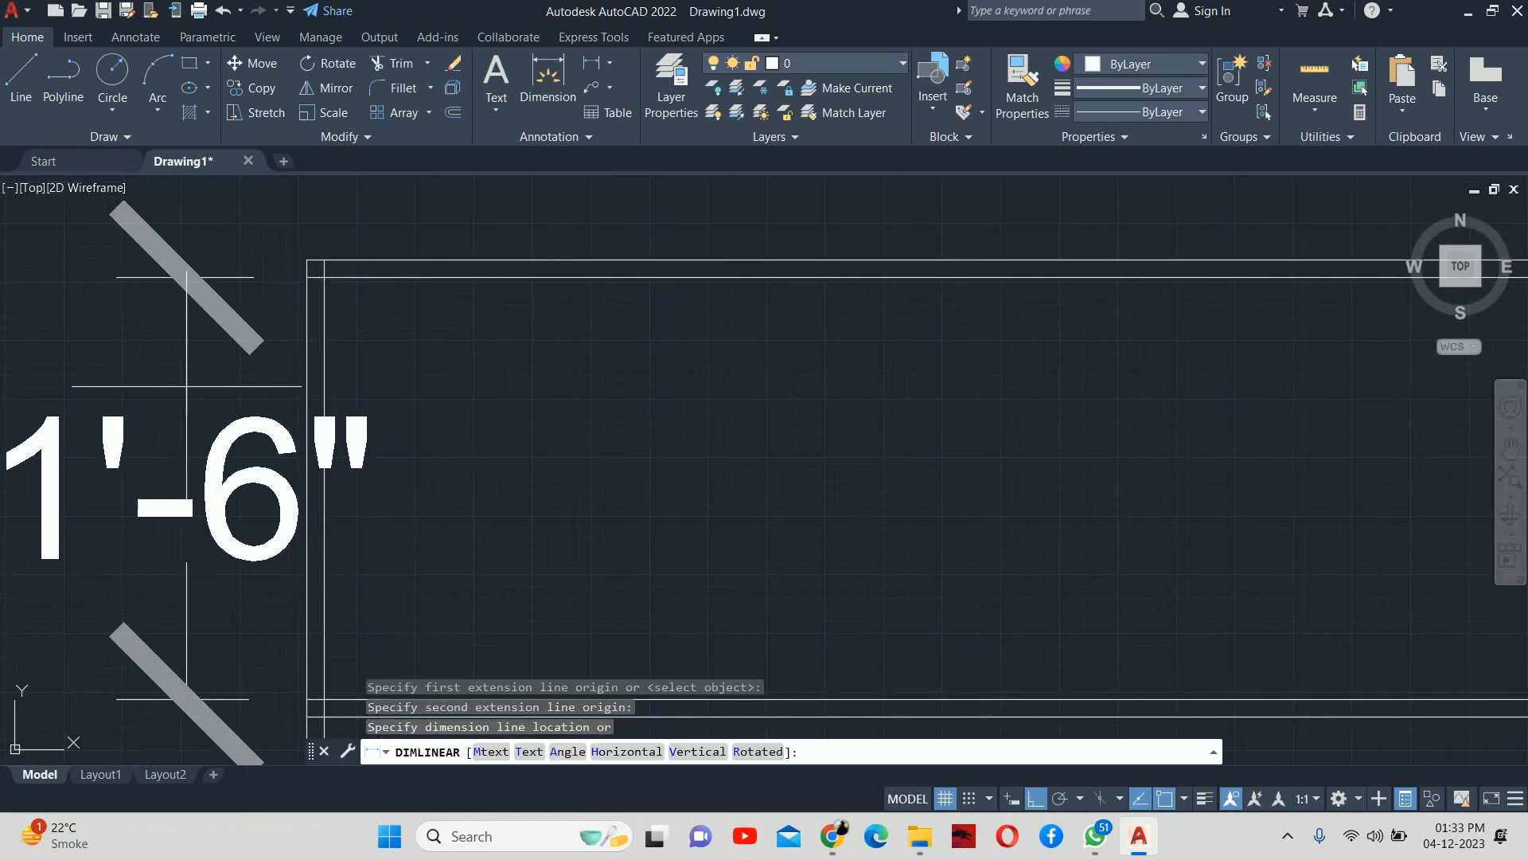
scroll(184, 386, down, 5)
middle_drag(183, 386, 633, 307)
key(Escape)
key(Escape)
key(Escape)
key(Escape)
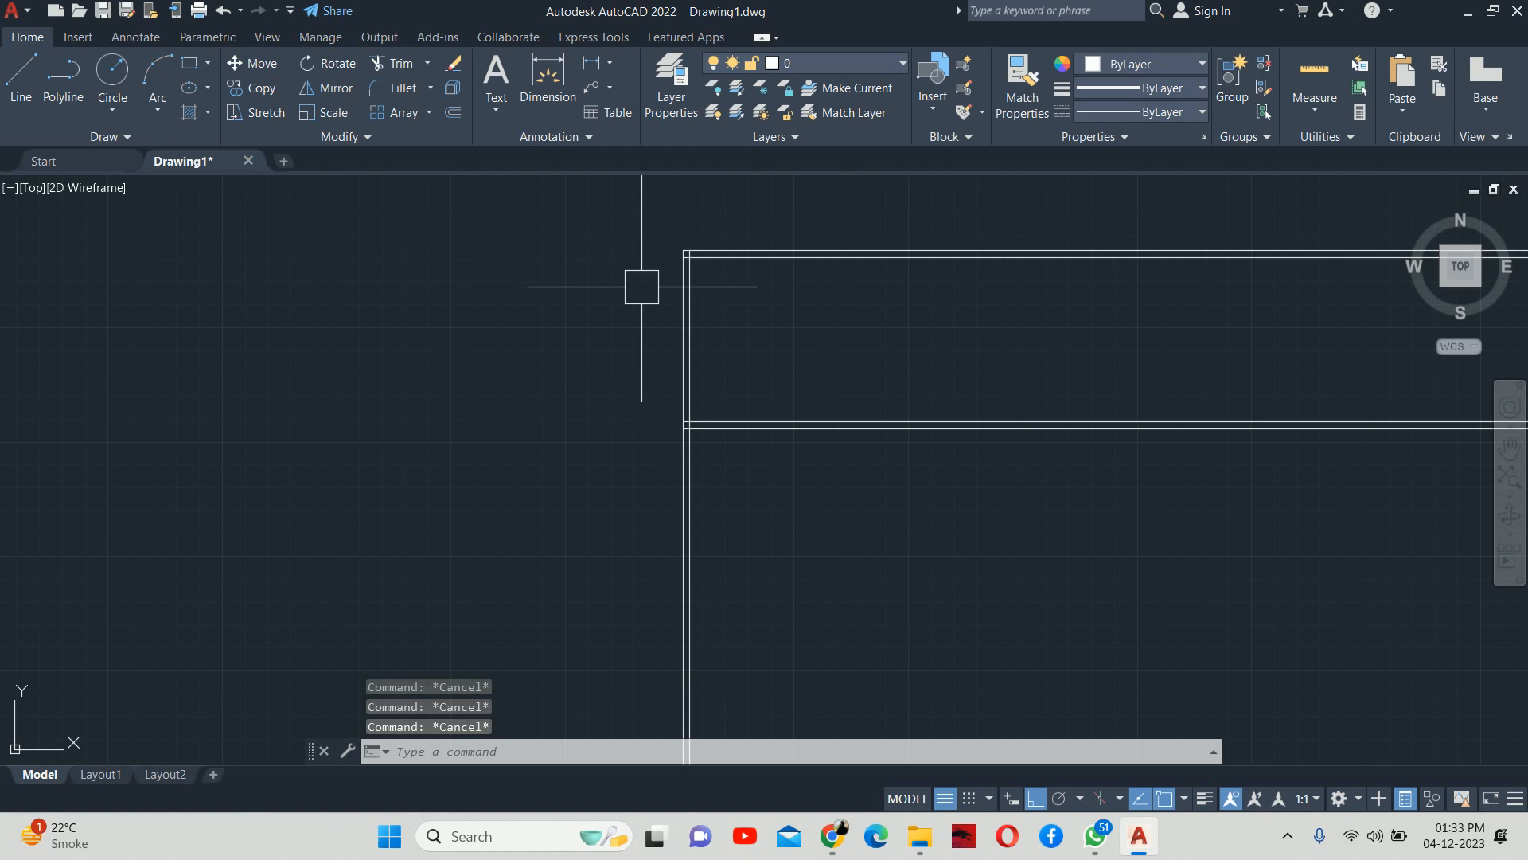
Step: Trim the overlapping line ends where the top panel and the upper horizontal divider meet the left side panel
scroll(721, 191, up, 5)
key(Return)
scroll(538, 467, up, 5)
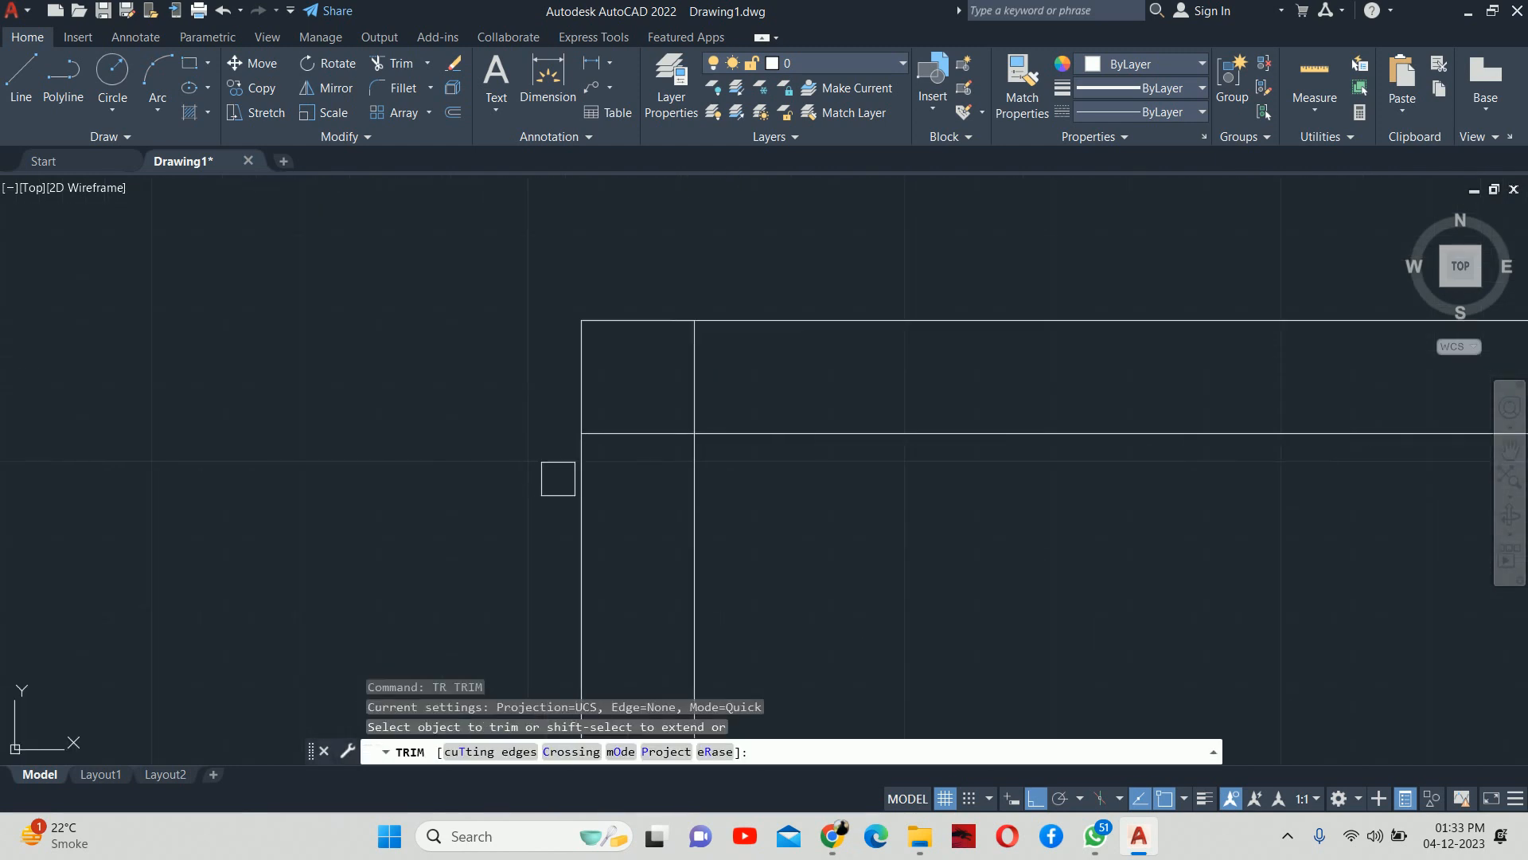
click(611, 444)
scroll(678, 398, down, 5)
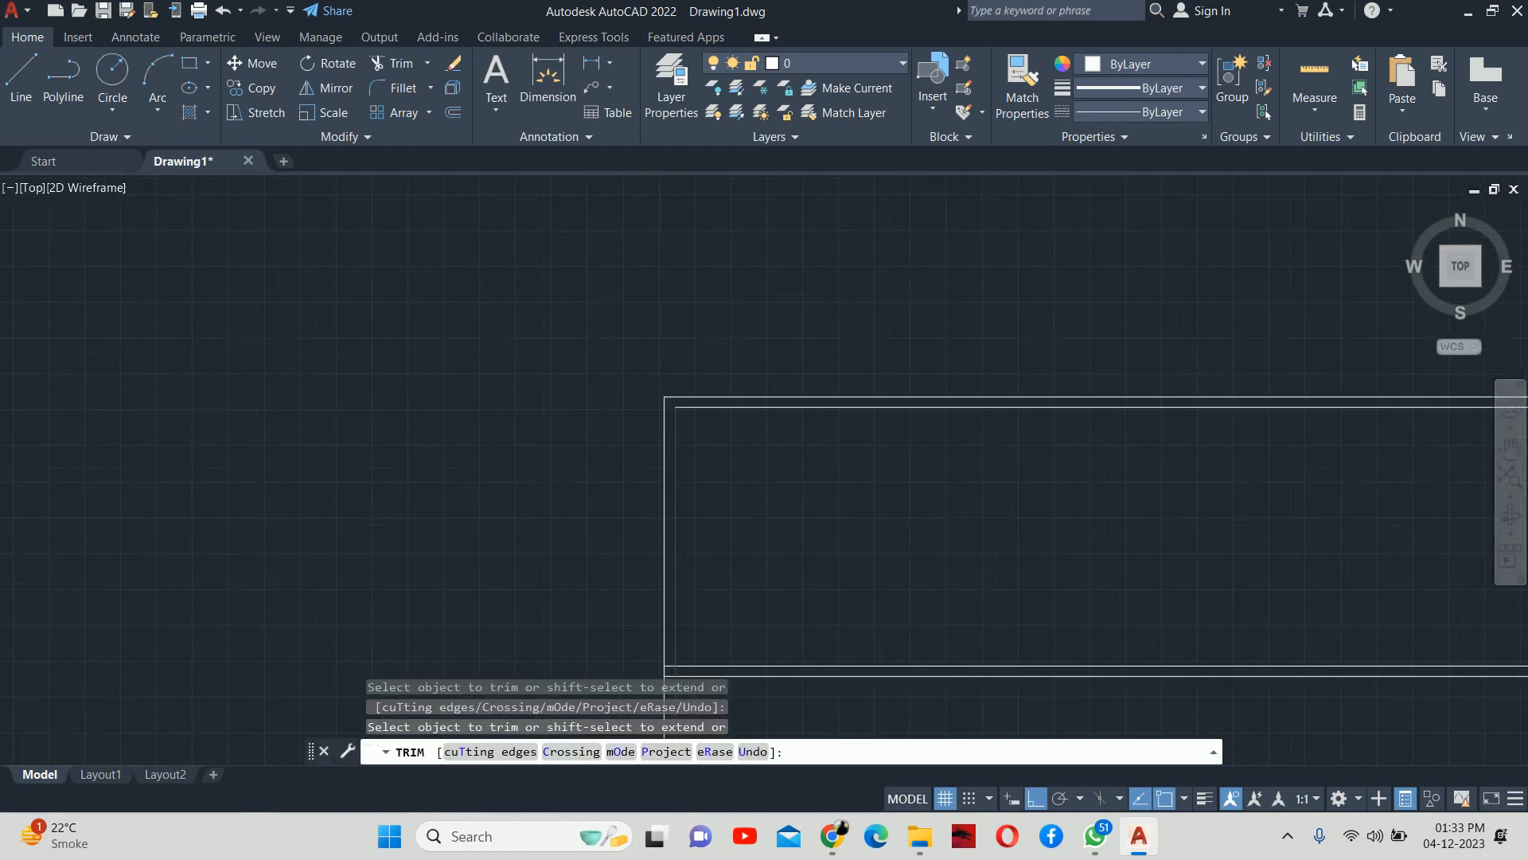
scroll(605, 446, up, 5)
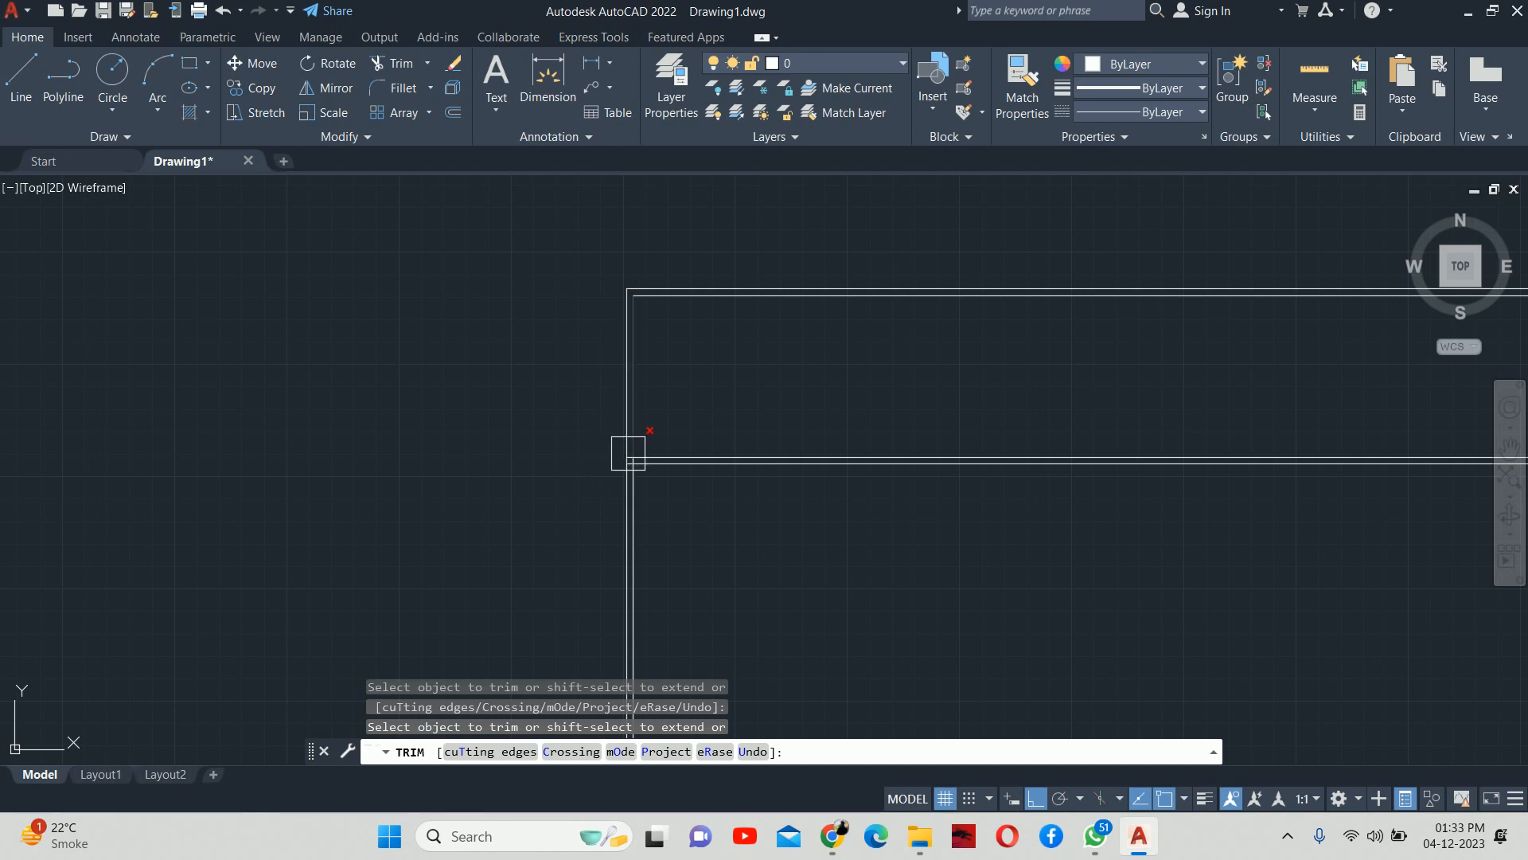
scroll(628, 453, up, 5)
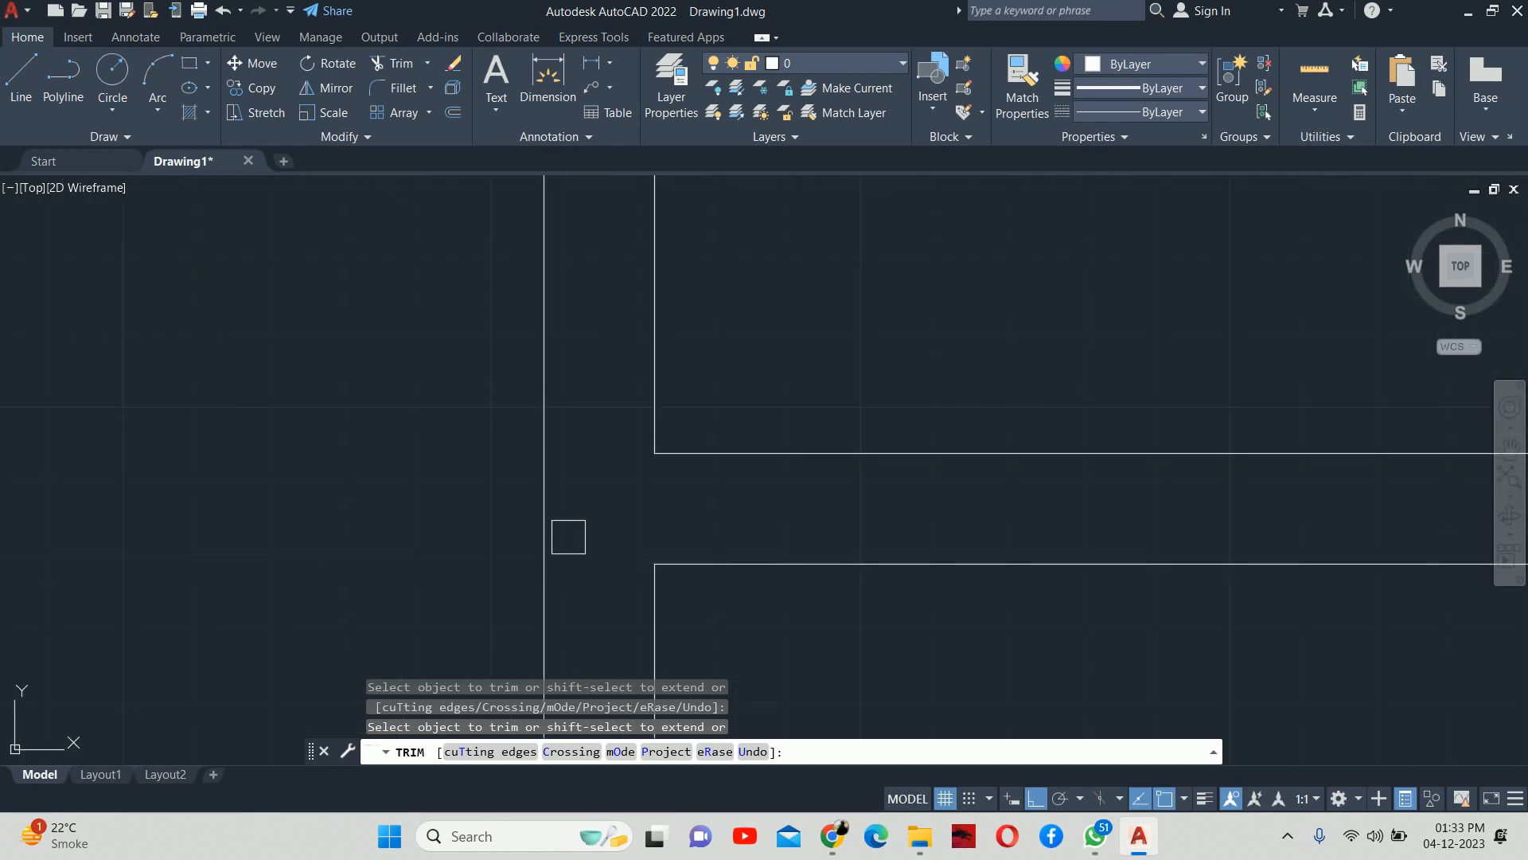
scroll(568, 536, down, 5)
key(Escape)
scroll(588, 533, up, 5)
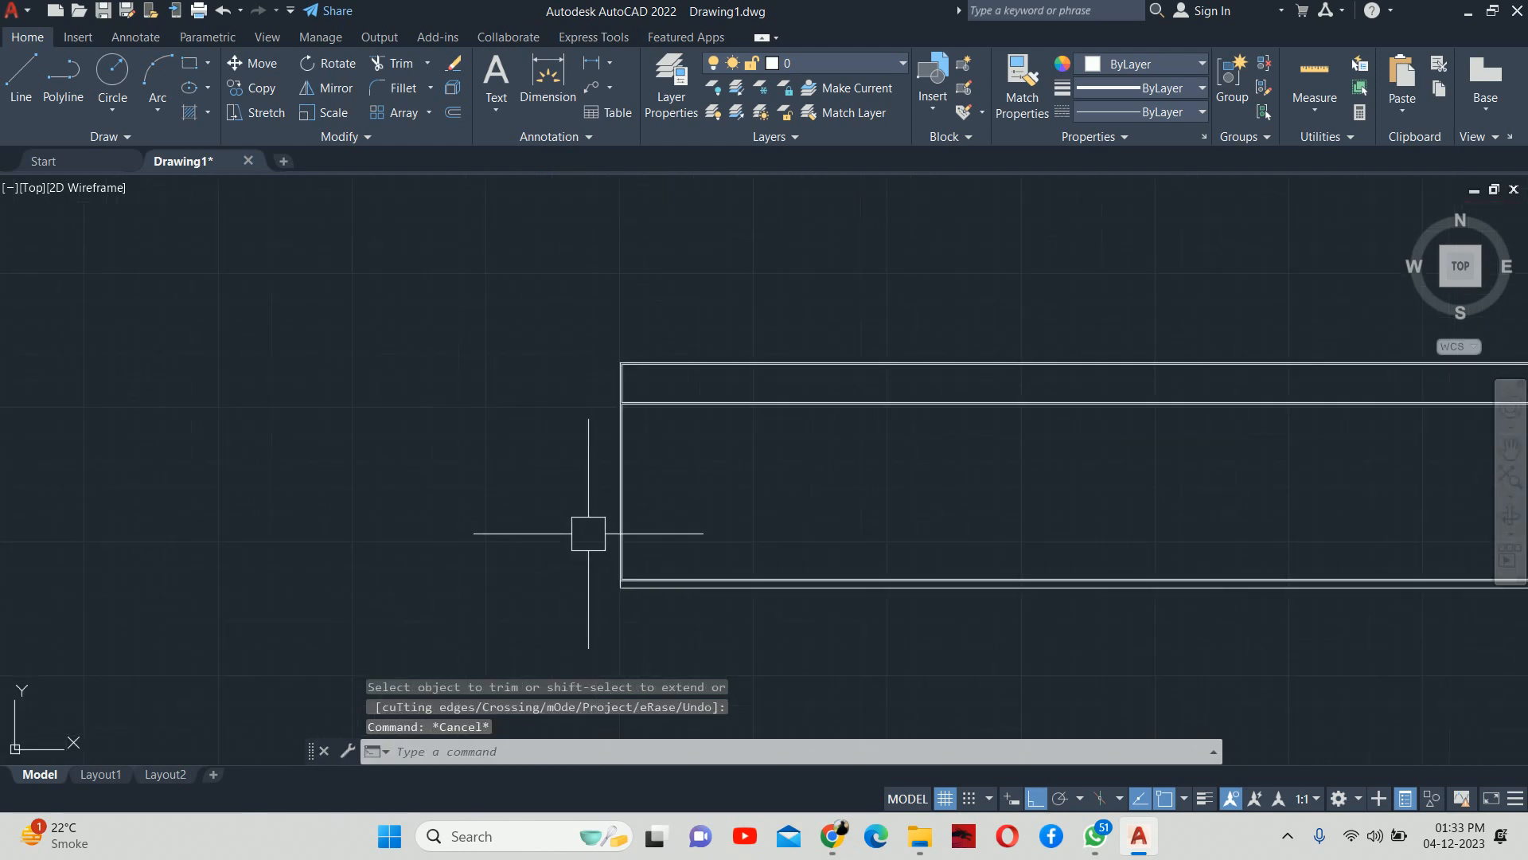
scroll(588, 533, up, 3)
key(Escape)
key(Escape)
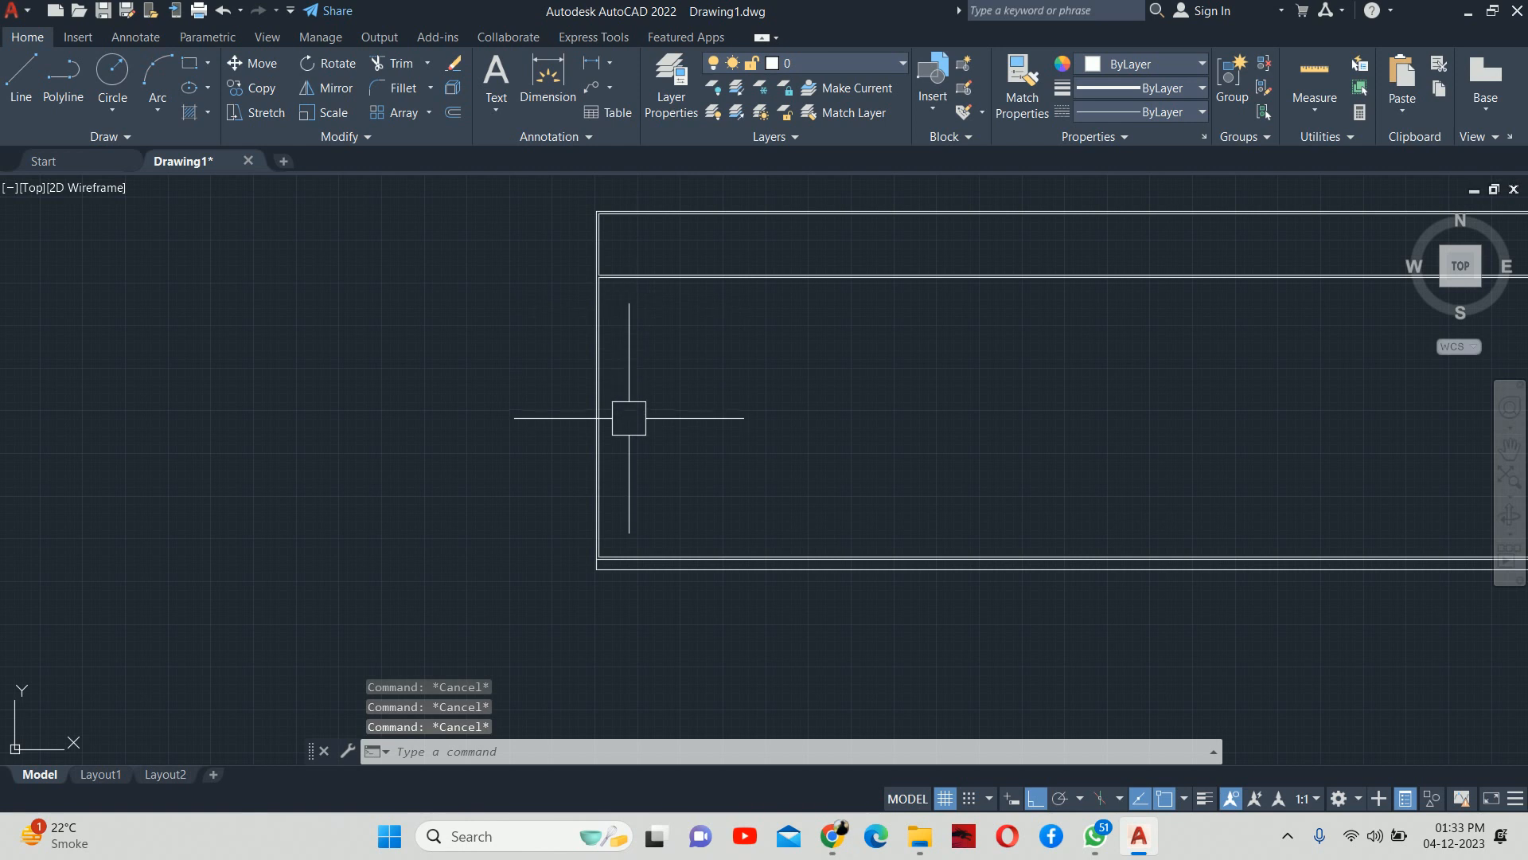
scroll(637, 365, down, 3)
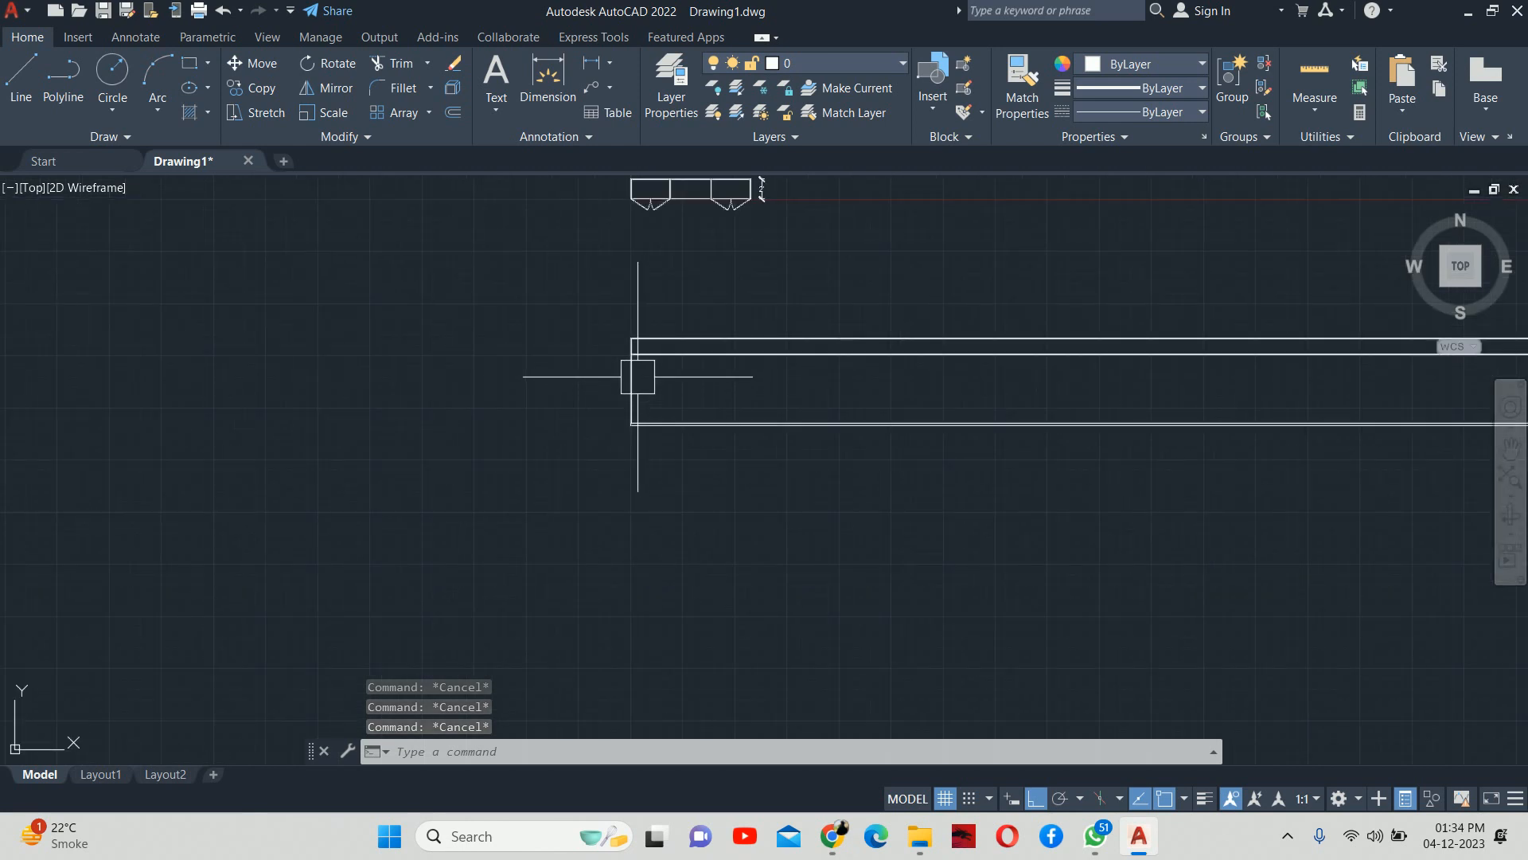
Step: Offset the elevation's base line upward by 3'
scroll(651, 320, up, 4)
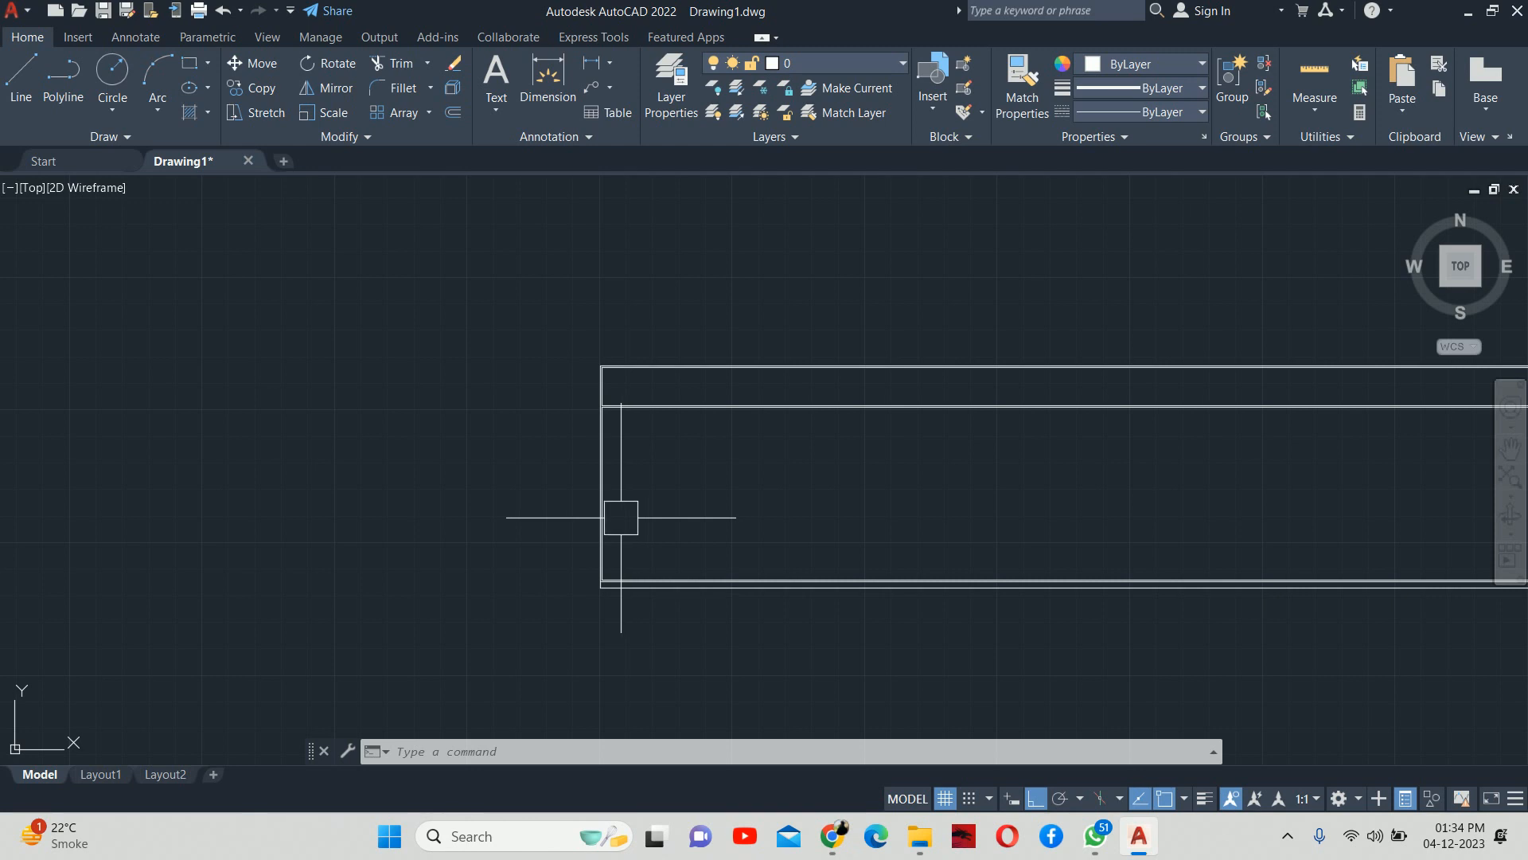
text(o)
key(Return)
text(3)
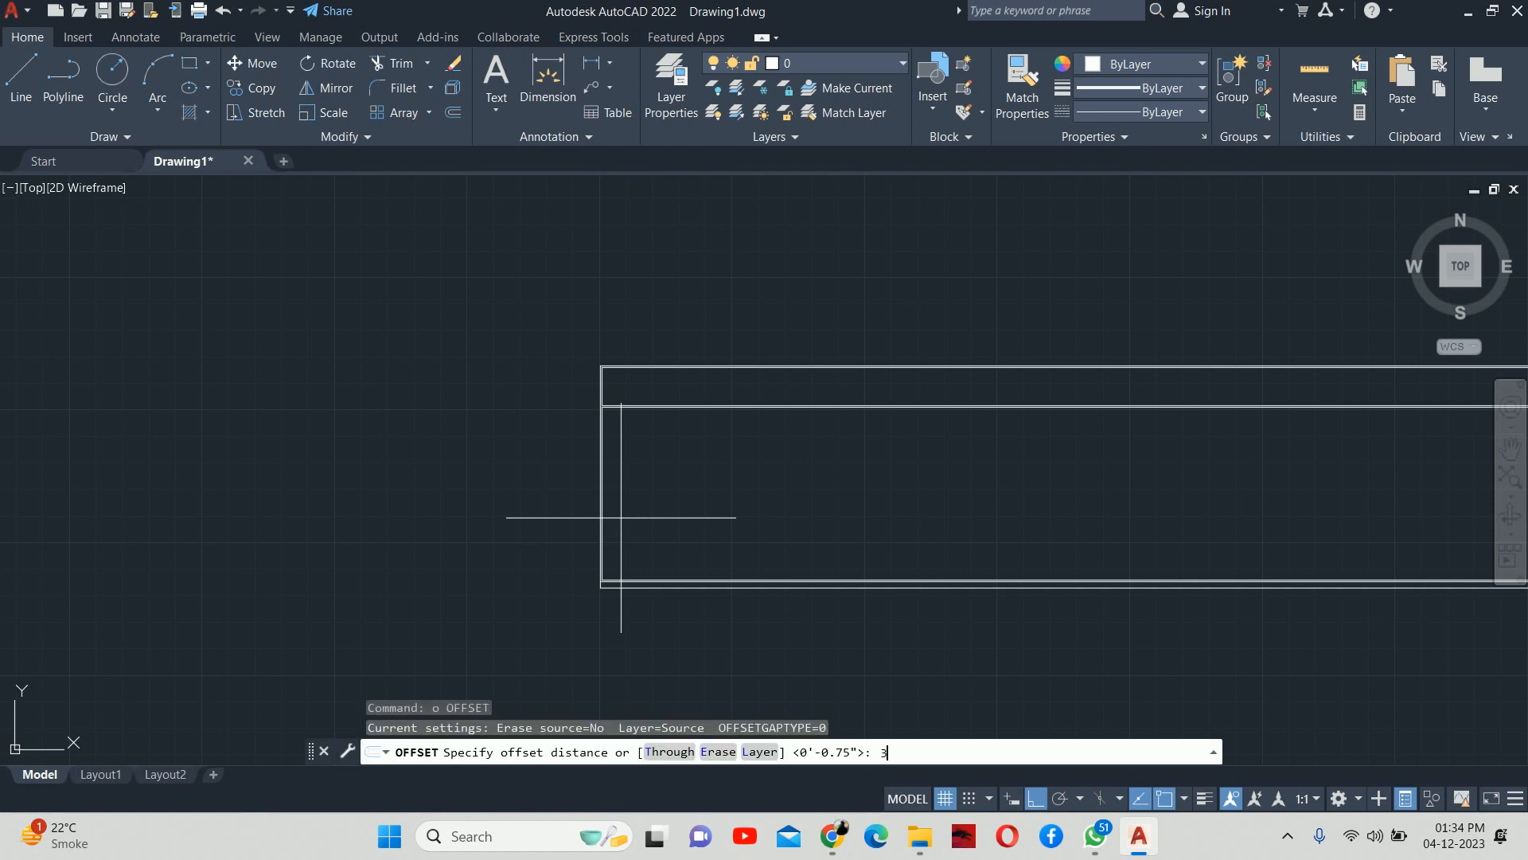
text(')
key(Return)
scroll(605, 605, up, 3)
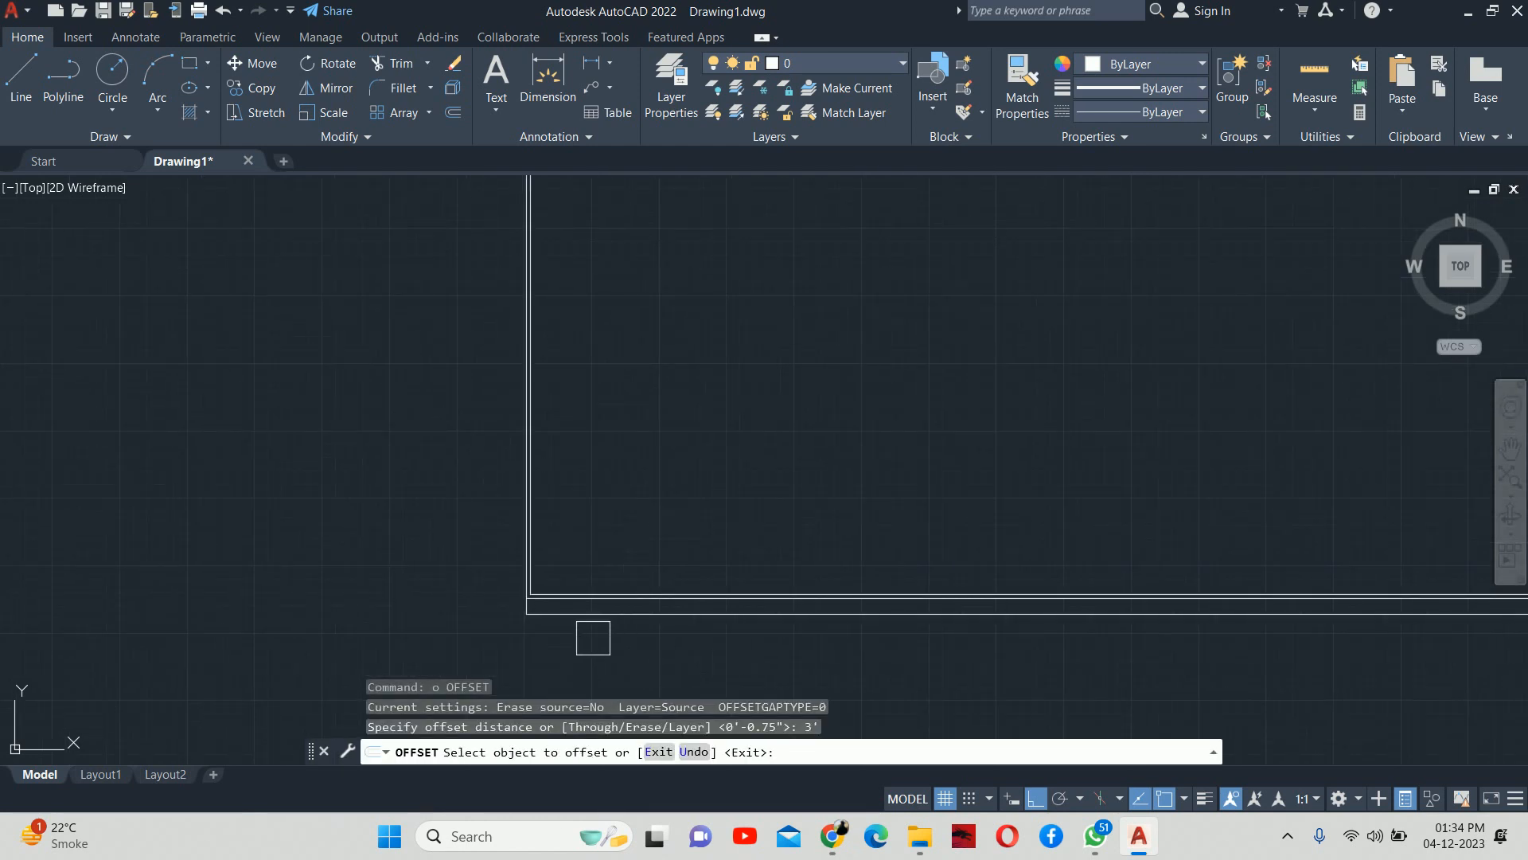
click(593, 615)
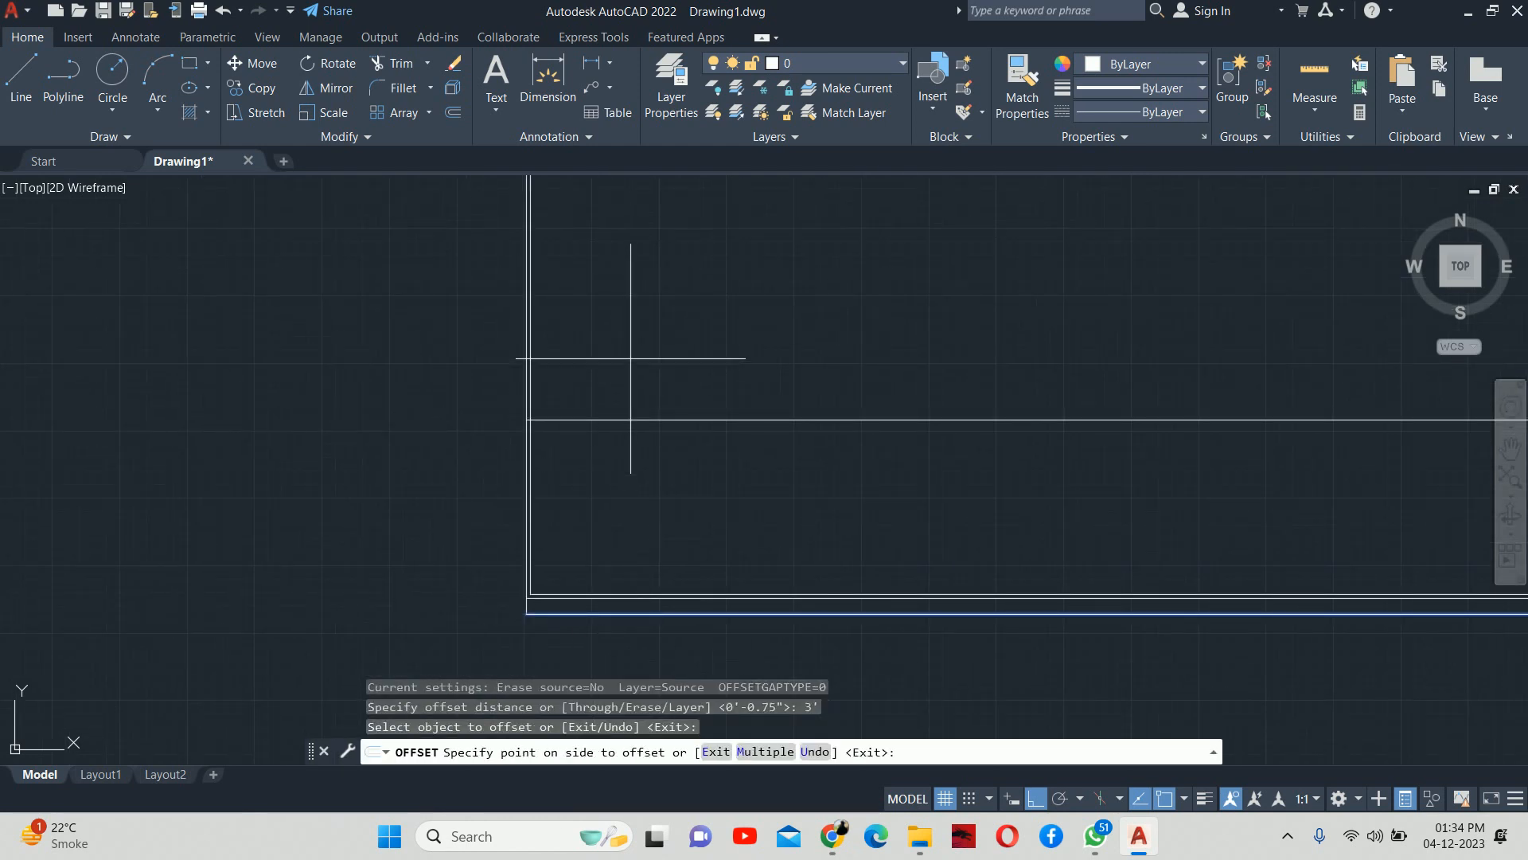
click(630, 359)
key(Escape)
key(Escape)
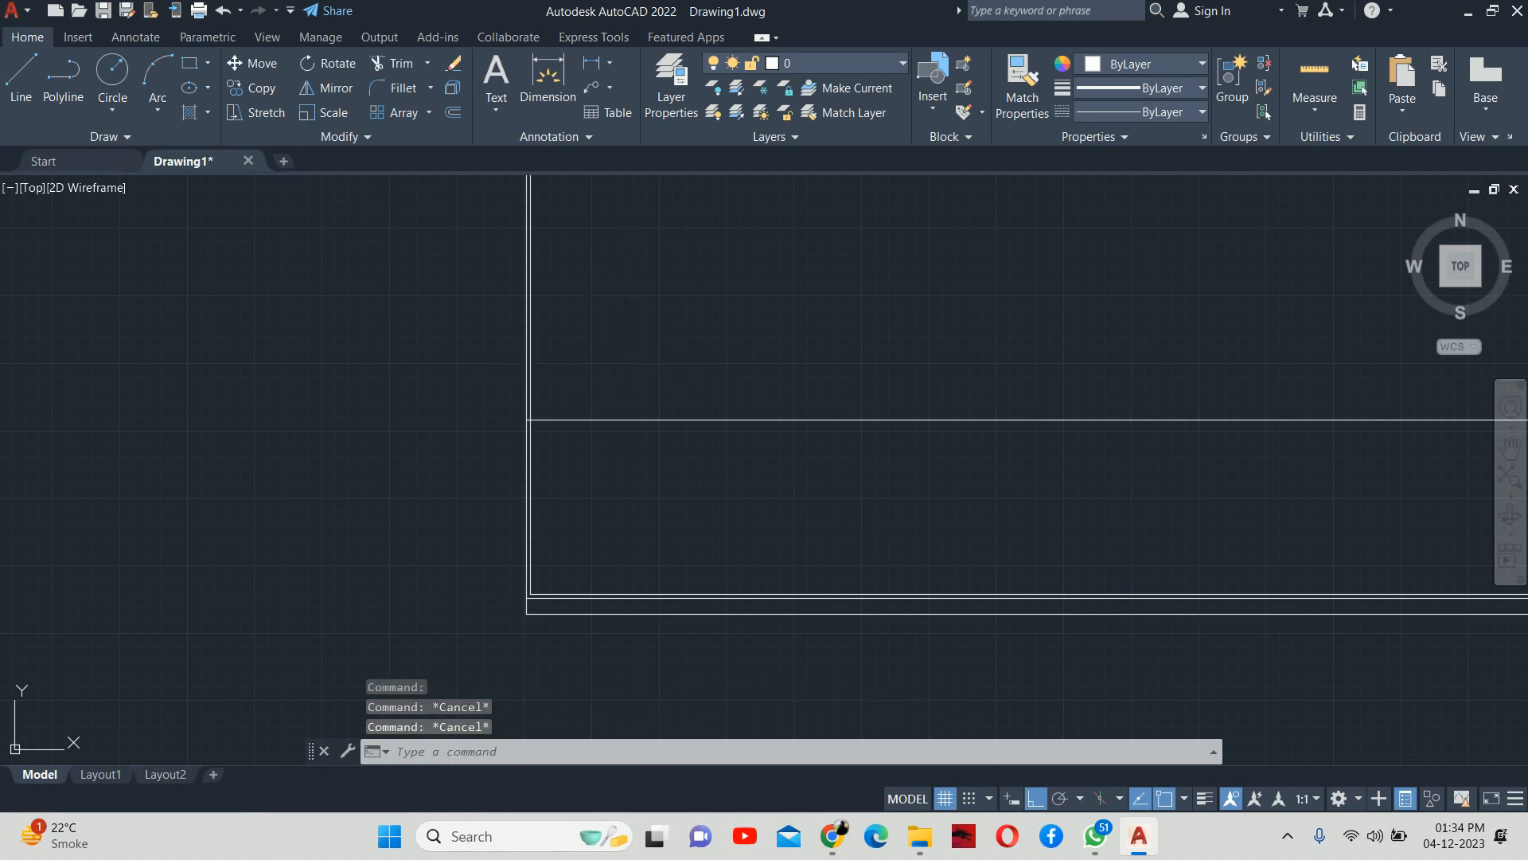
Step: Offset the line 3' above the elevation's base upward by 0.75" to form the lower horizontal divider
mouse_move(591, 380)
middle_down()
mouse_move(606, 495)
mouse_move(587, 484)
middle_up()
key(Escape)
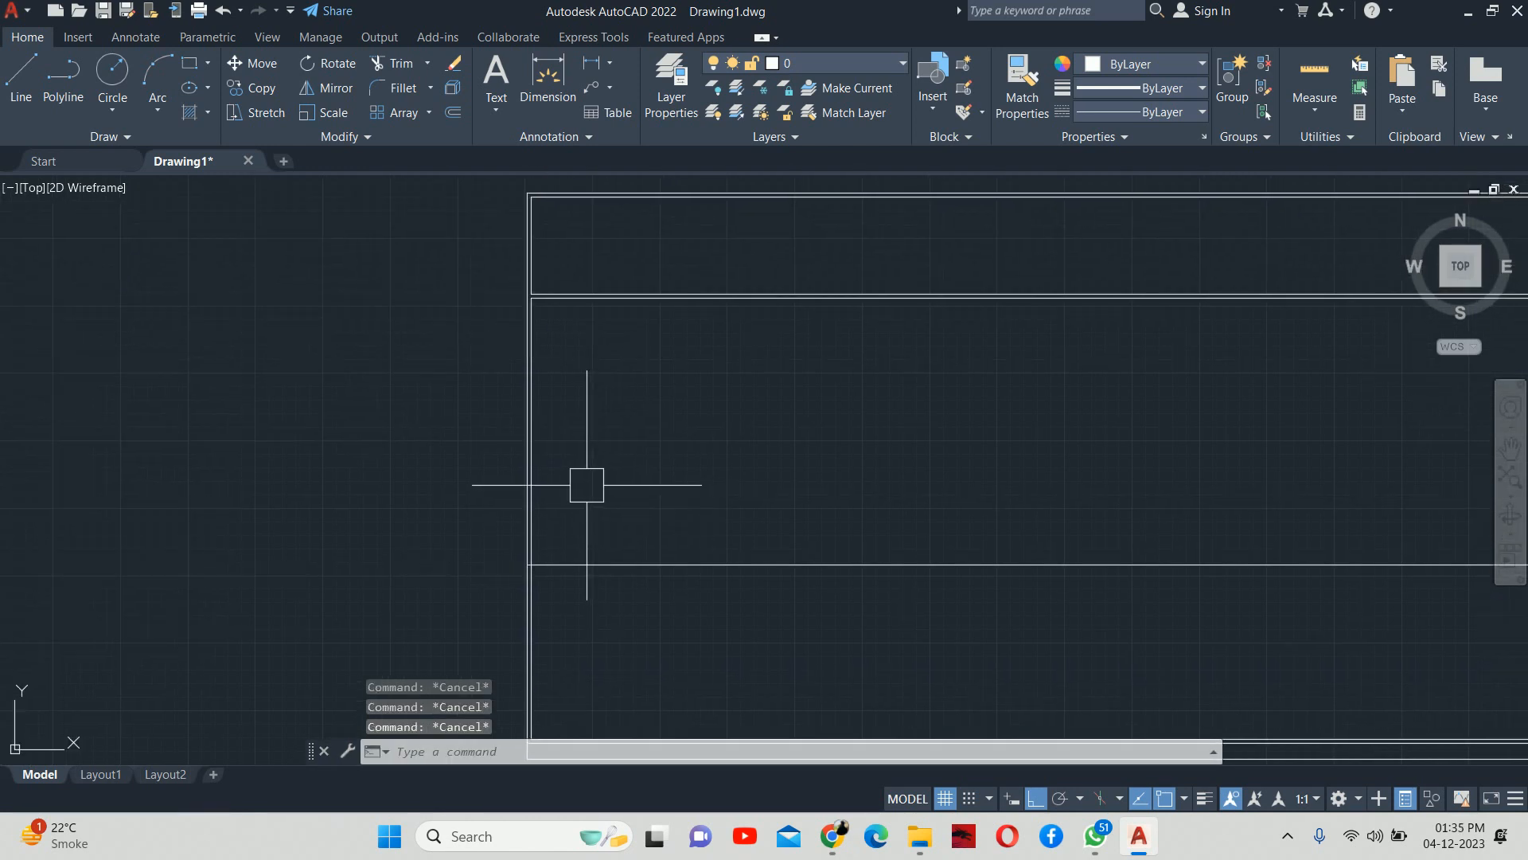
text(o)
key(Return)
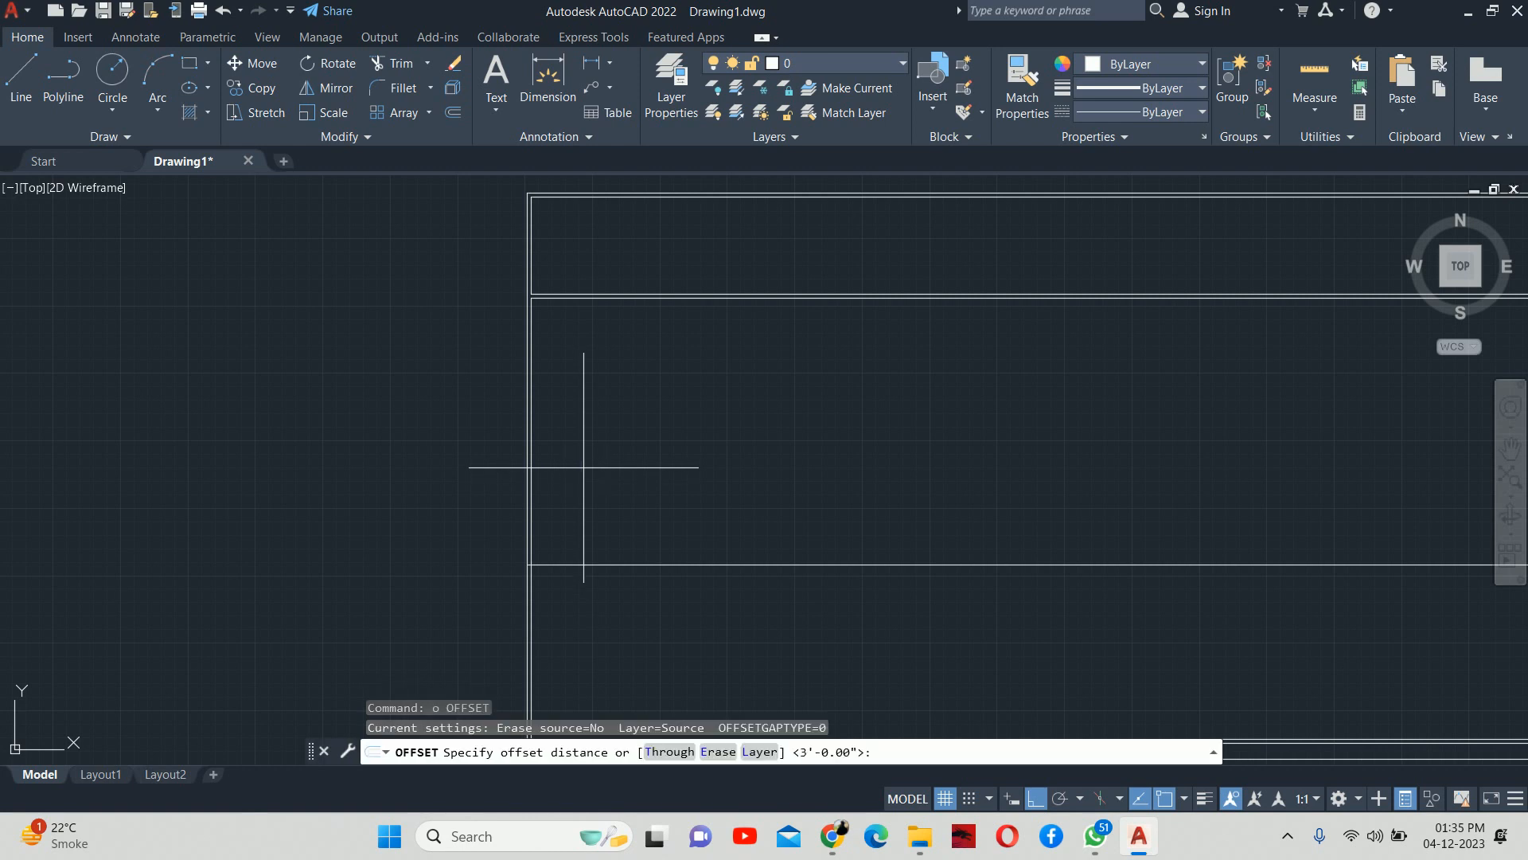
text(.75)
key(Return)
click(618, 562)
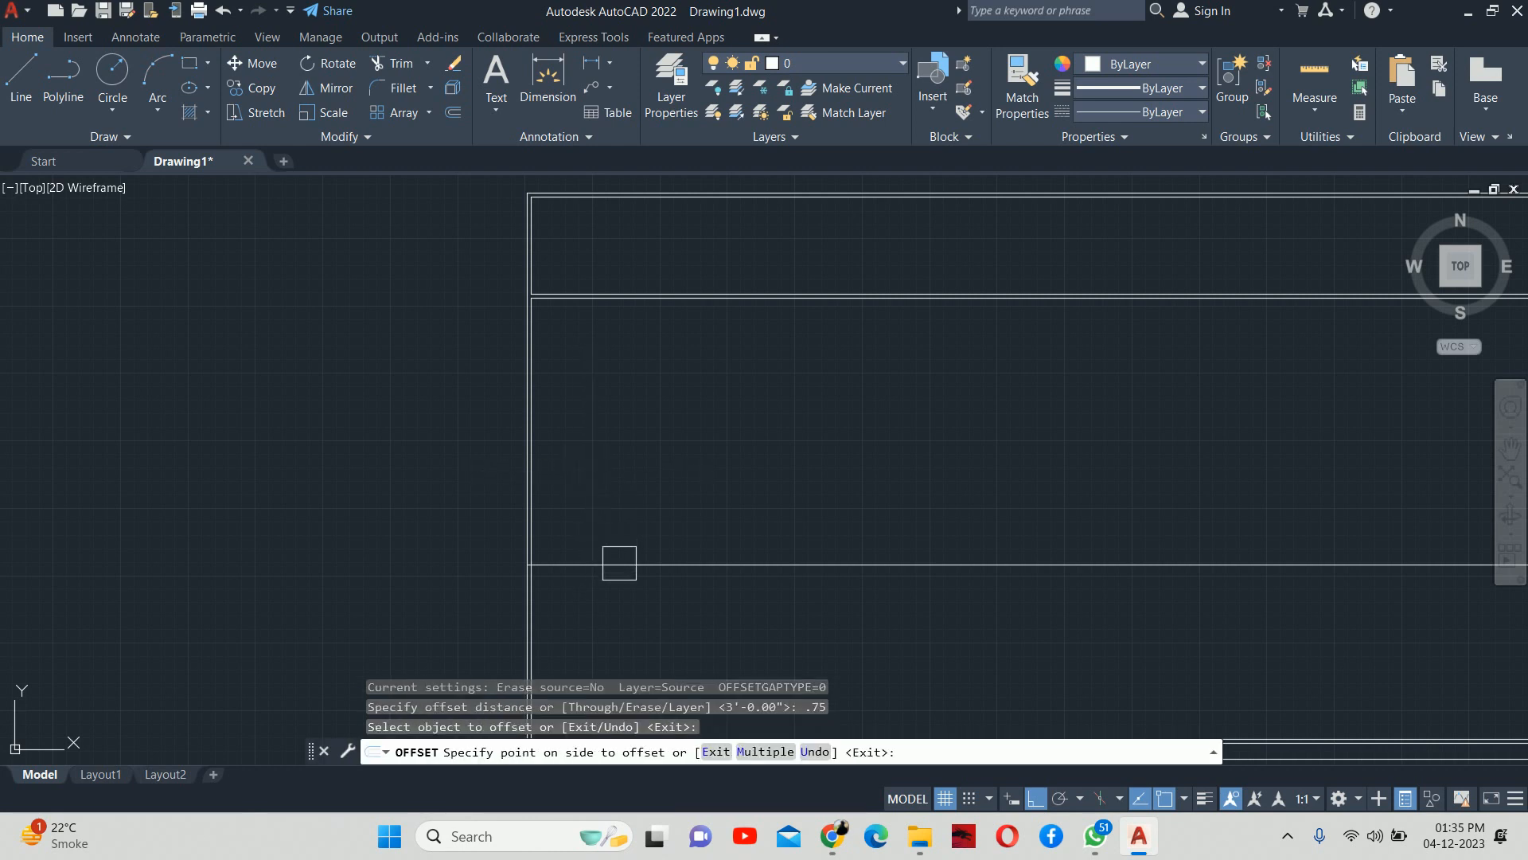
click(628, 488)
key(Escape)
key(Escape)
key(Escape)
Step: Trim the overlapping ends of the lower horizontal divider's lines where they cross the left side panel
text(tr)
key(Return)
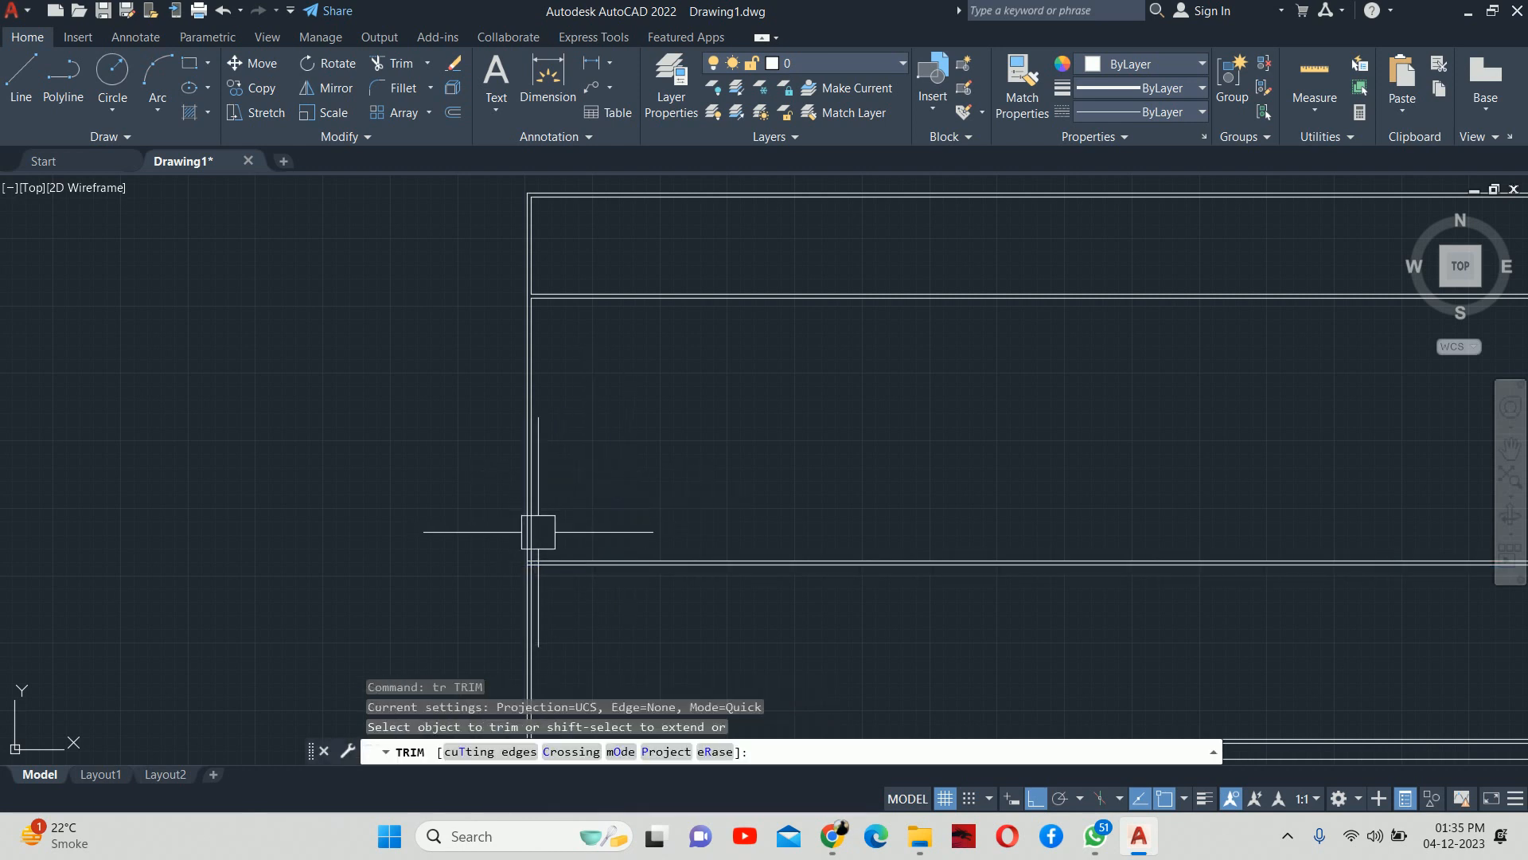
scroll(497, 573, up, 10)
click(361, 570)
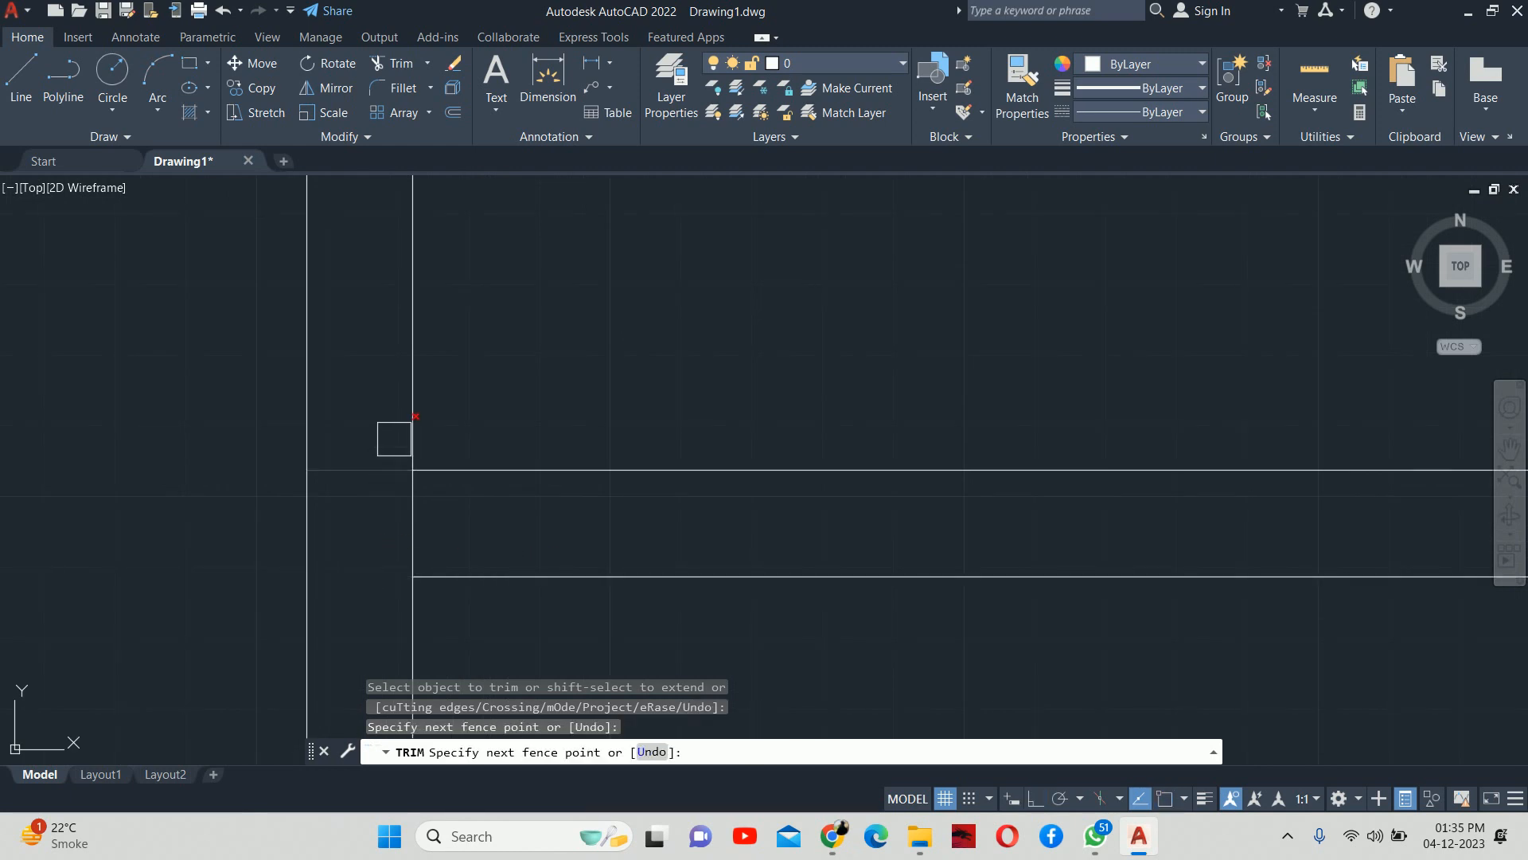
key(Escape)
scroll(384, 468, down, 6)
key(Return)
scroll(383, 468, up, 6)
key(Escape)
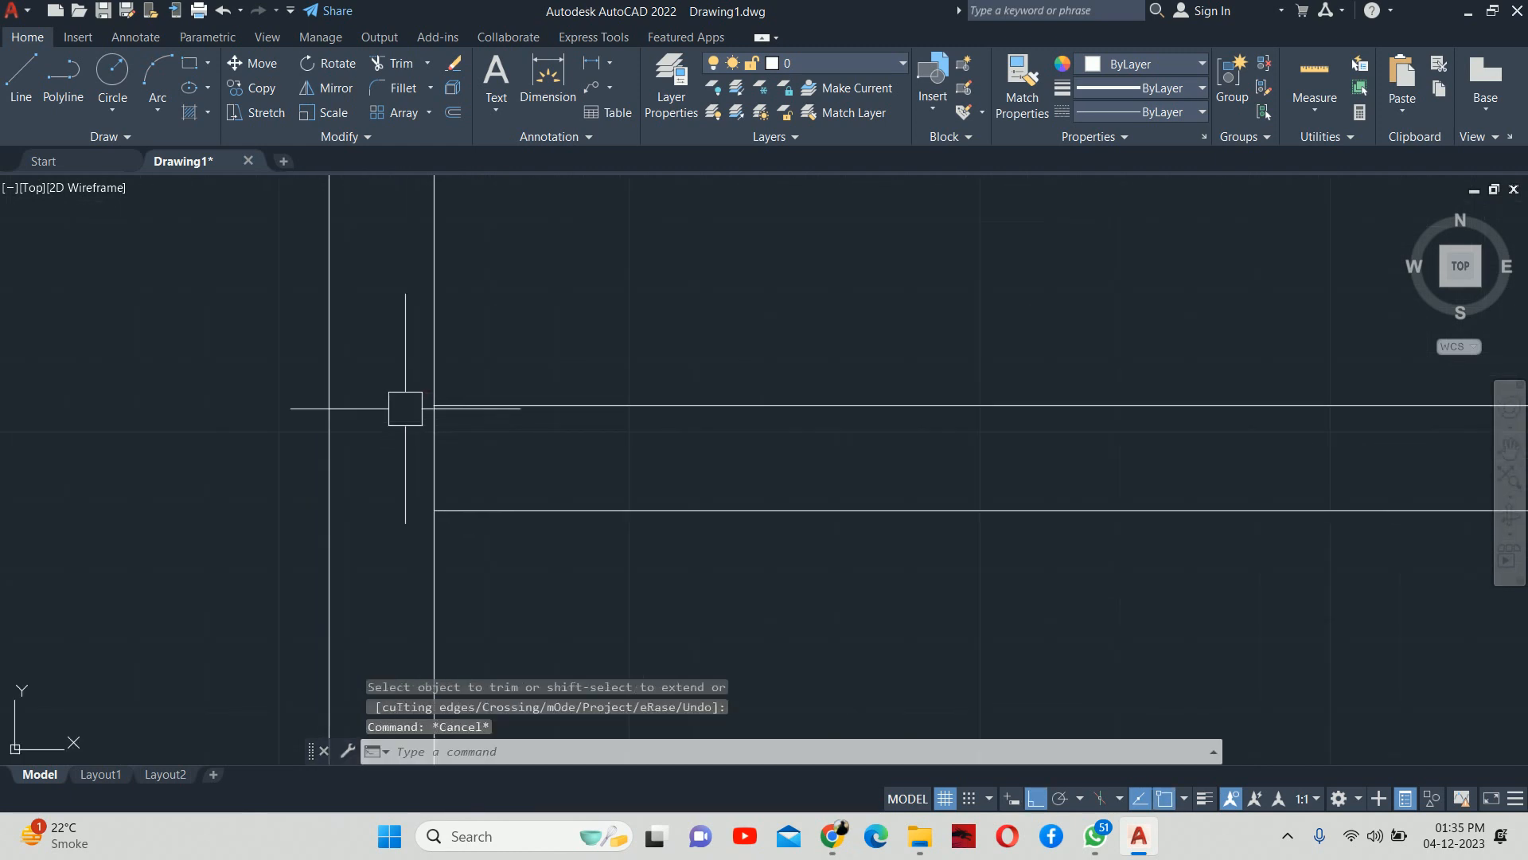
key(Escape)
Step: Check the clear height between the upper and lower horizontal dividers with a temporary linear dimension
scroll(403, 409, down, 8)
text(dli)
key(Return)
click(454, 421)
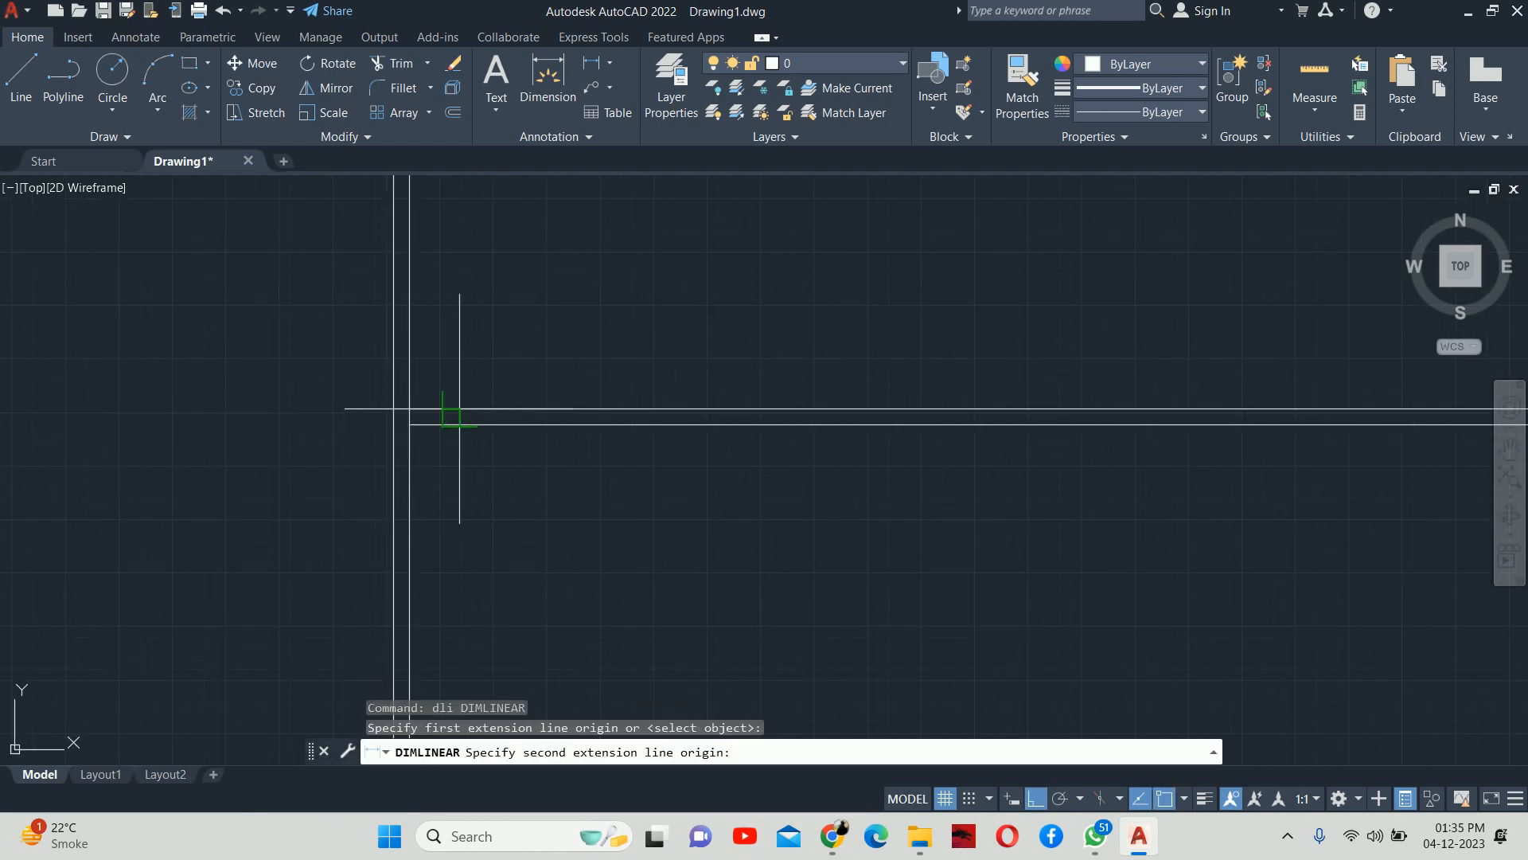
scroll(464, 467, up, 6)
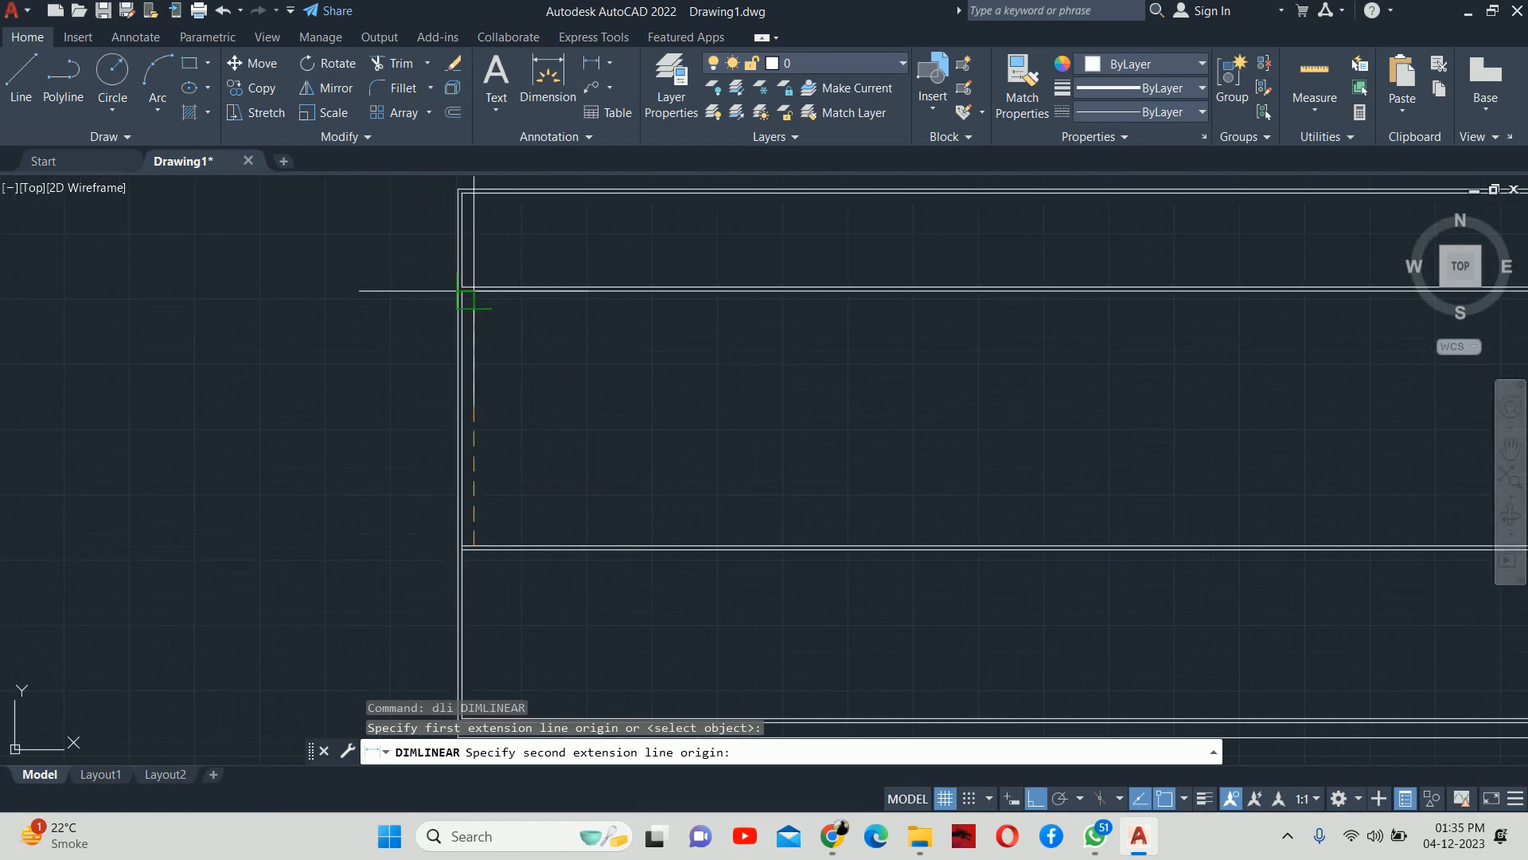
click(465, 290)
scroll(366, 394, up, 5)
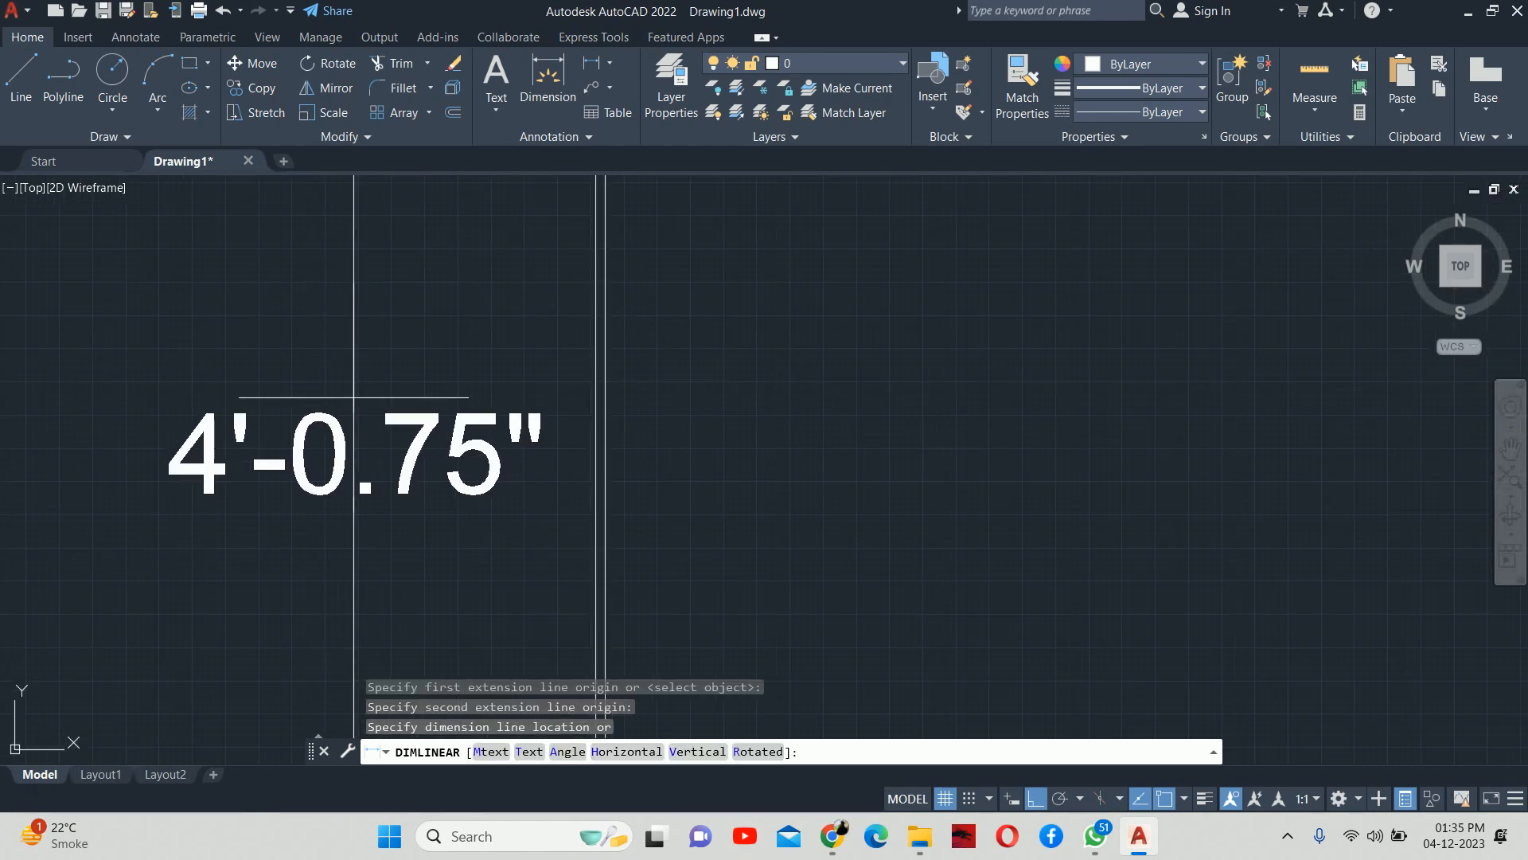
scroll(355, 392, down, 5)
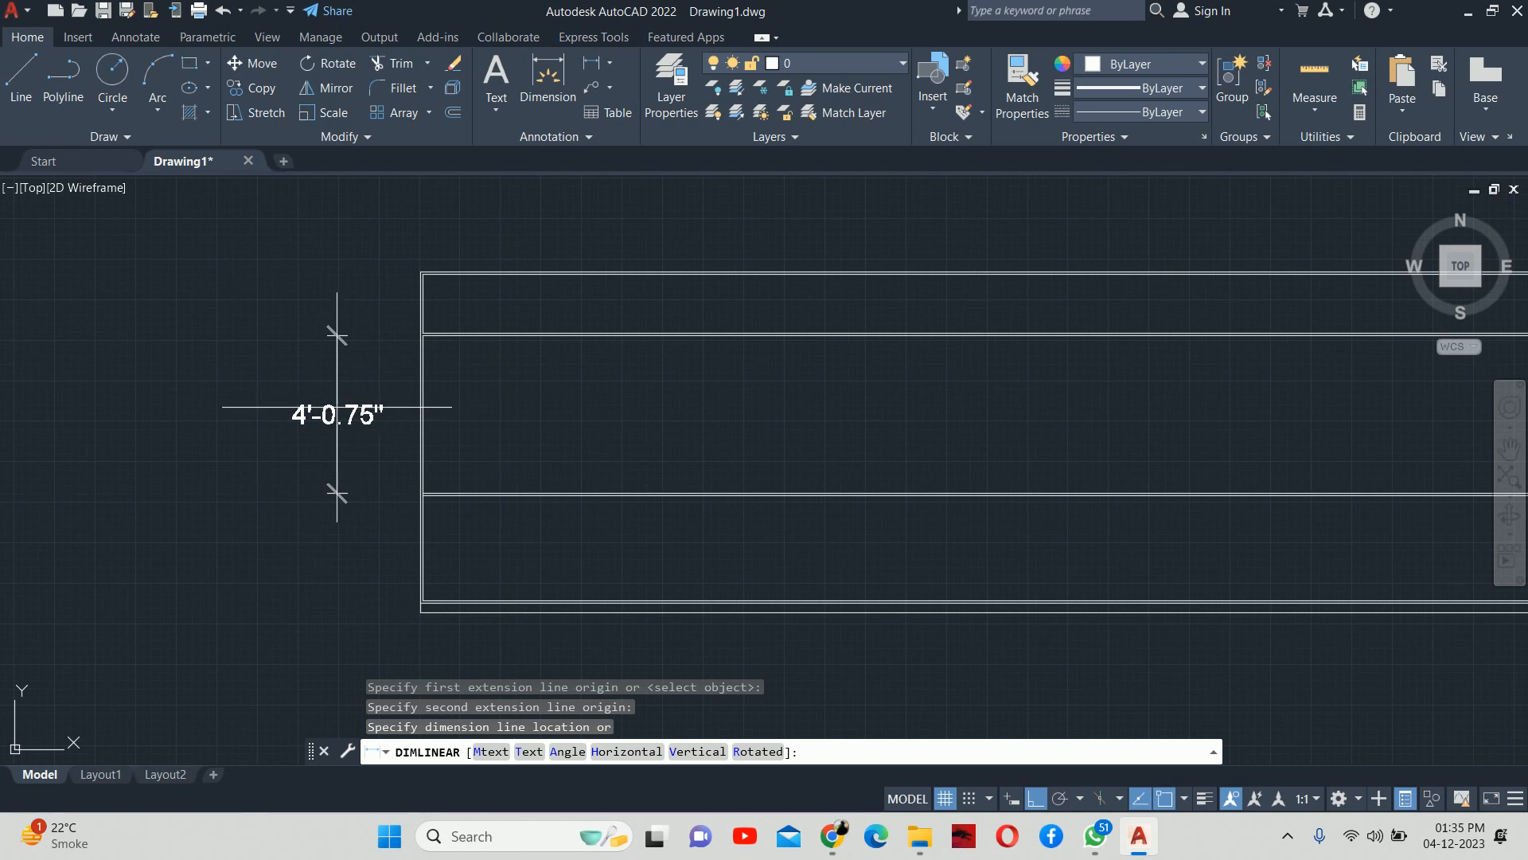
key(Escape)
key(Escape)
key(Escape)
Step: Check the clear height of the top compartment with a temporary linear dimension on its left inner edge
scroll(473, 265, up, 6)
key(space)
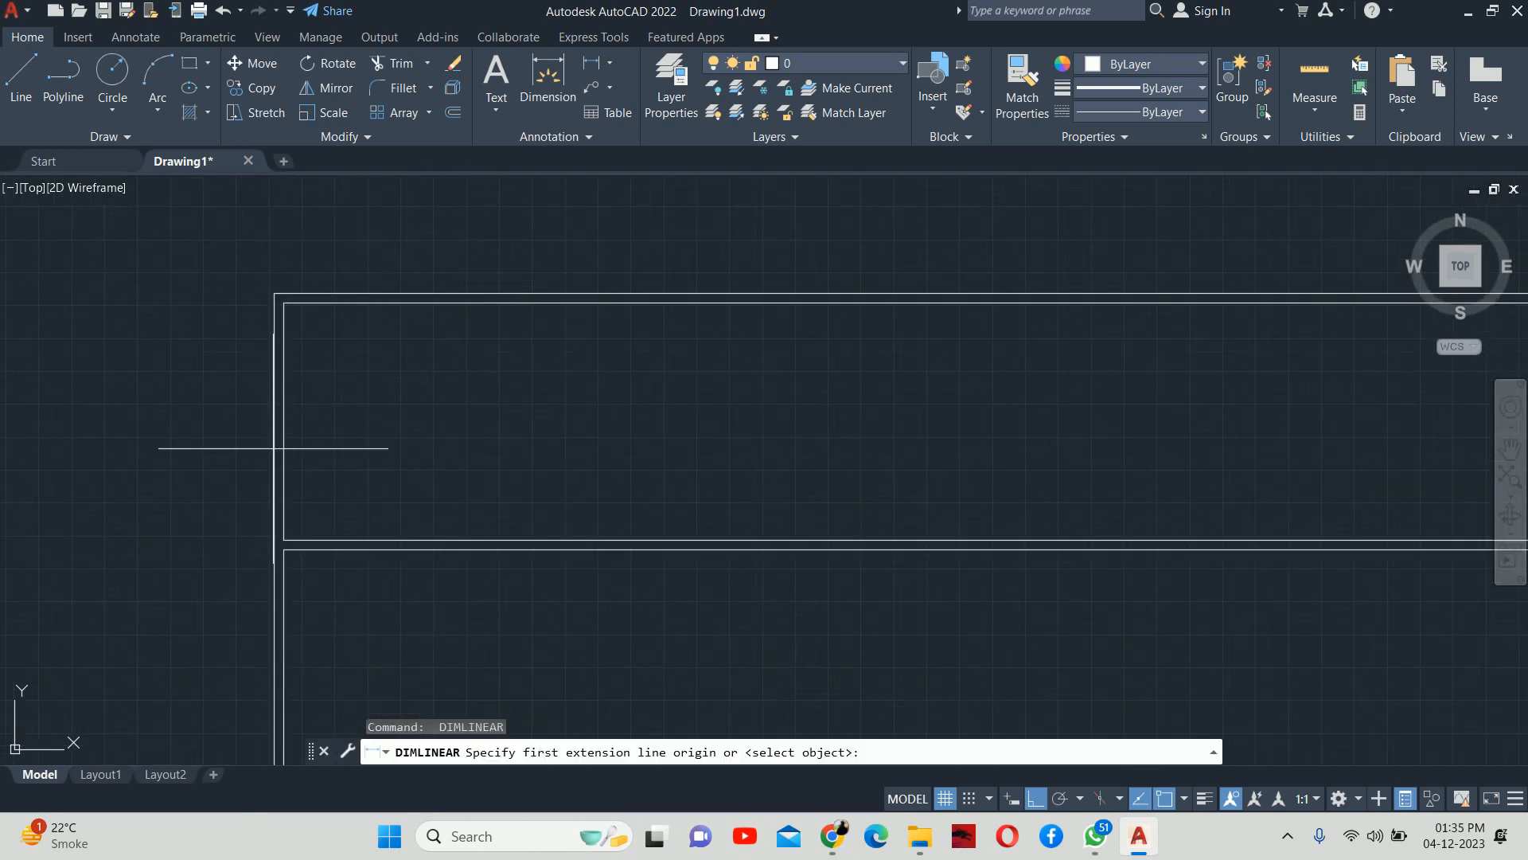
key(space)
scroll(280, 474, up, 4)
click(285, 474)
scroll(229, 448, down, 6)
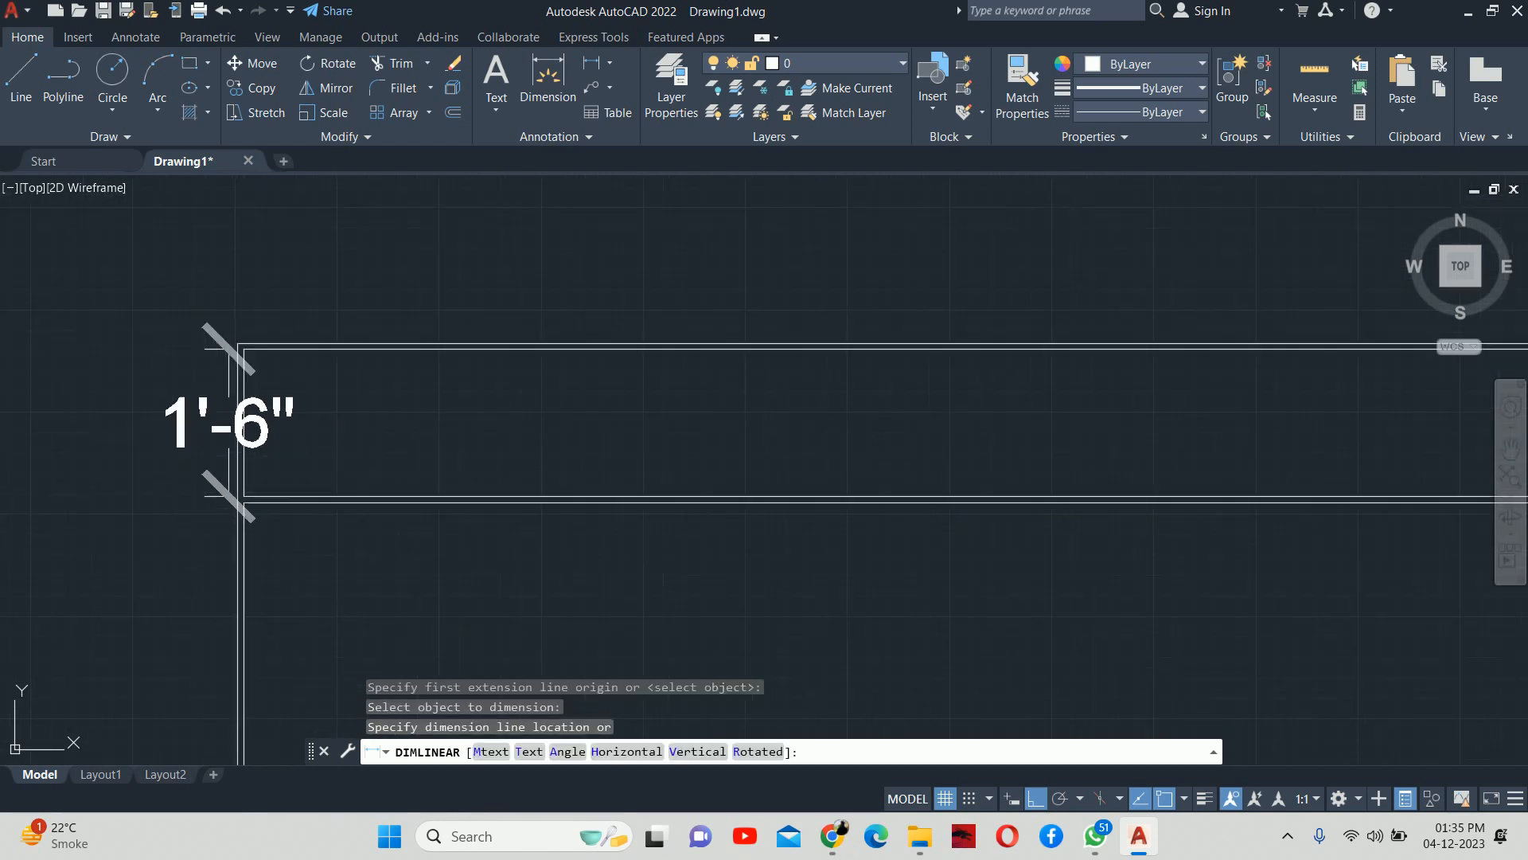
scroll(359, 382, down, 3)
key(Escape)
key(Escape)
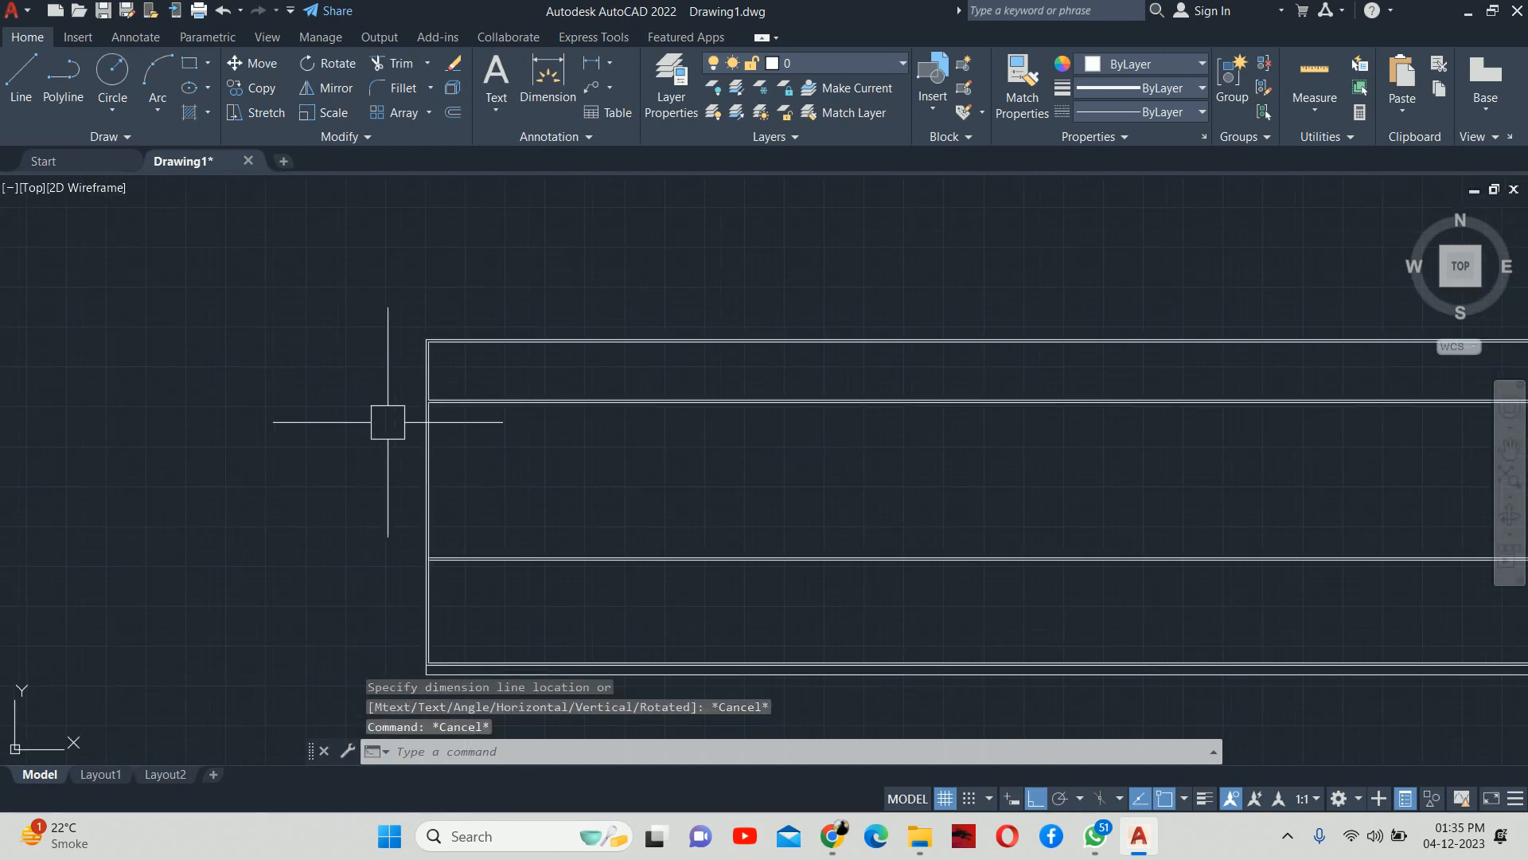
Step: Move both lines of the lower horizontal divider straight up by 0.75"
middle_drag(388, 422, 392, 403)
text(m)
key(space)
click(511, 497)
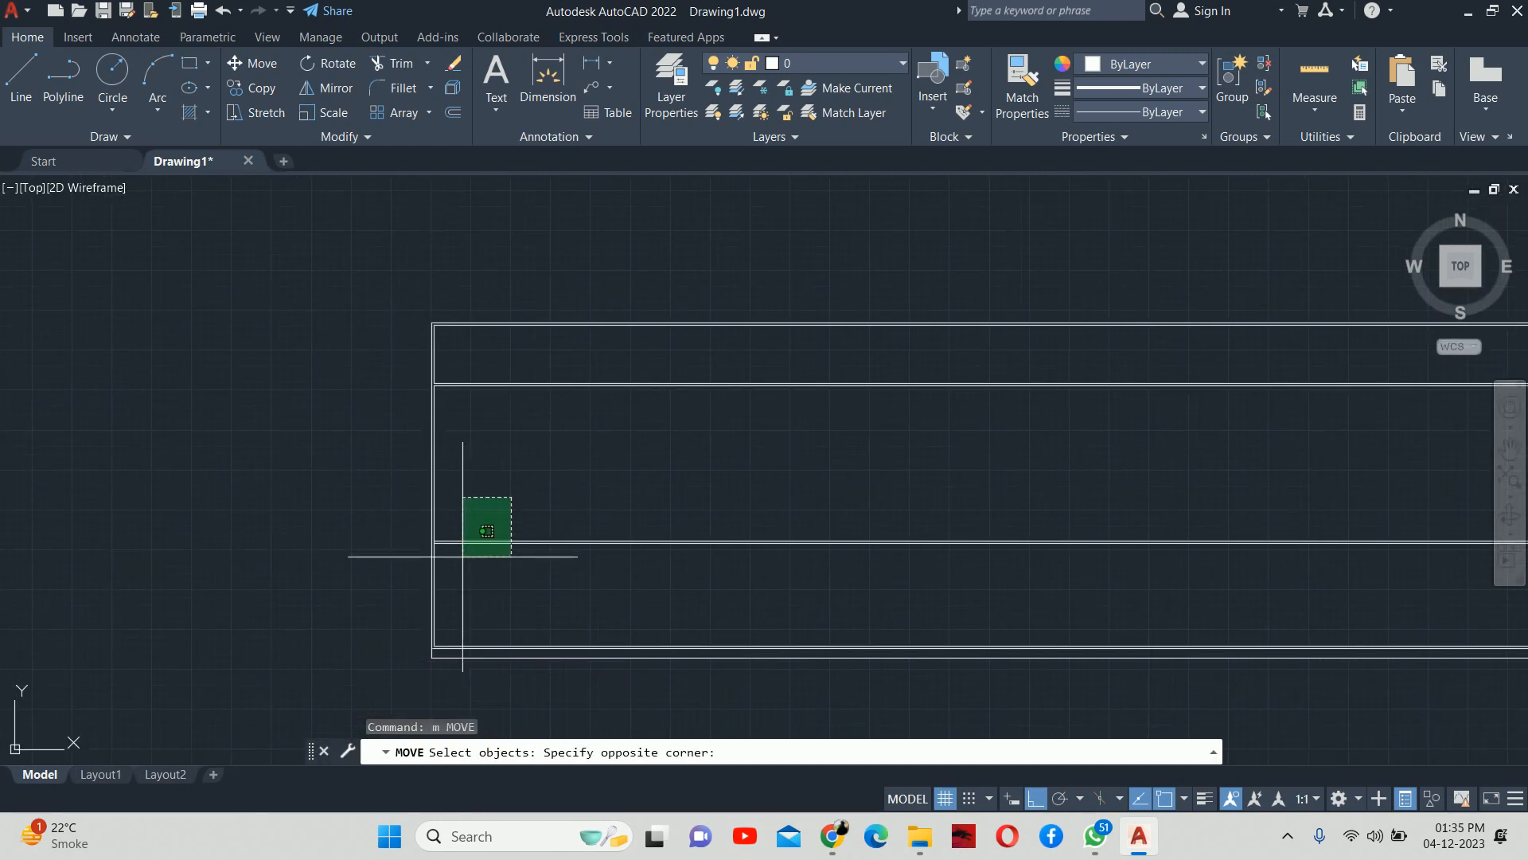
click(462, 556)
key(space)
click(366, 528)
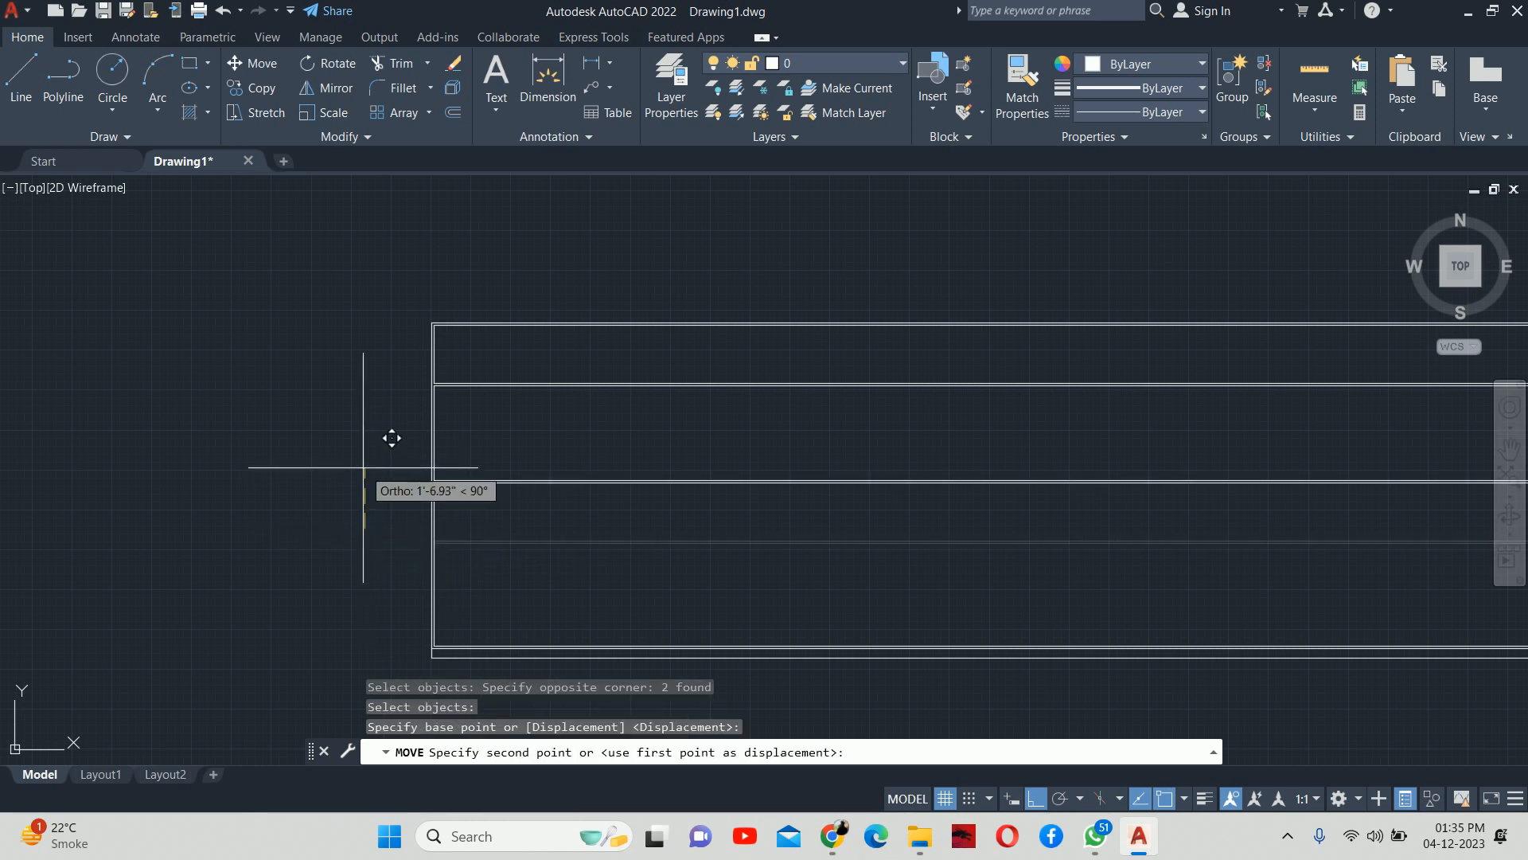
text(,)
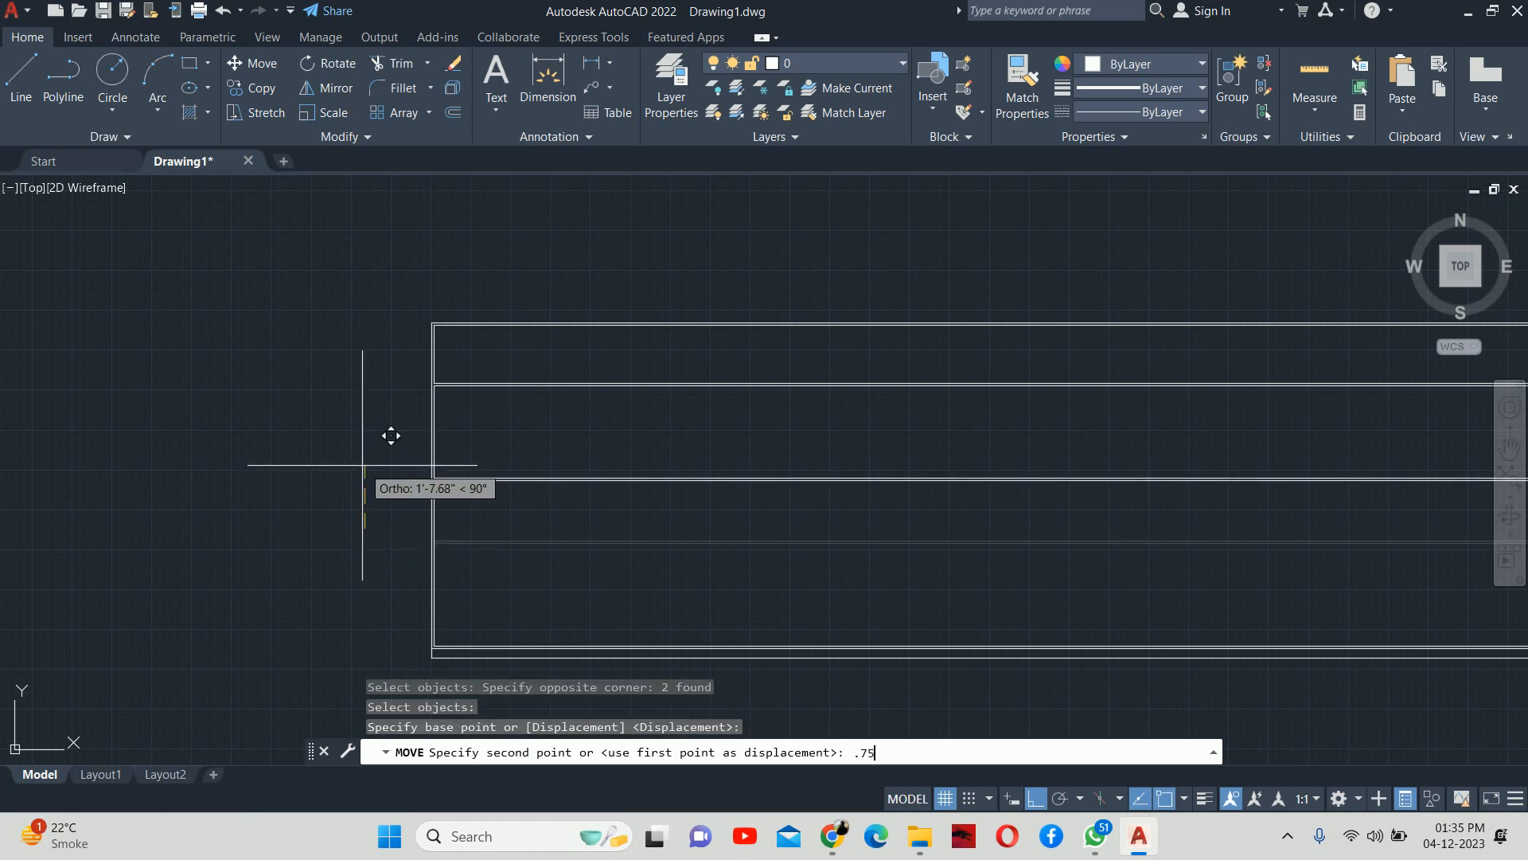
text(75)
key(Return)
key(Escape)
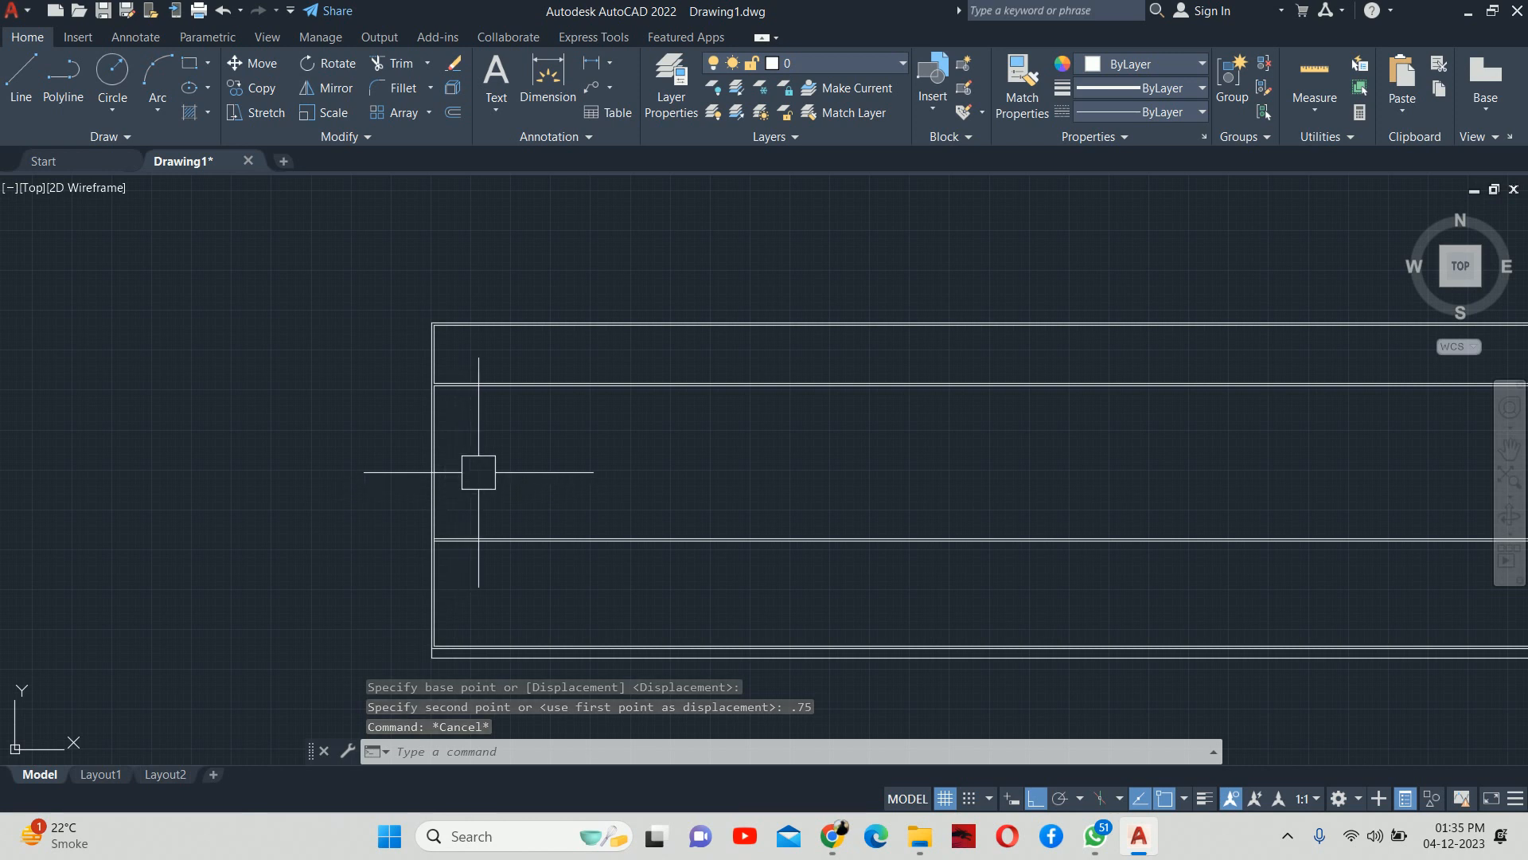
Step: Add a vertical linear dimension outside the left side panel for the clear height between the two horizontal dividers
scroll(477, 392, up, 3)
key(Escape)
key(Escape)
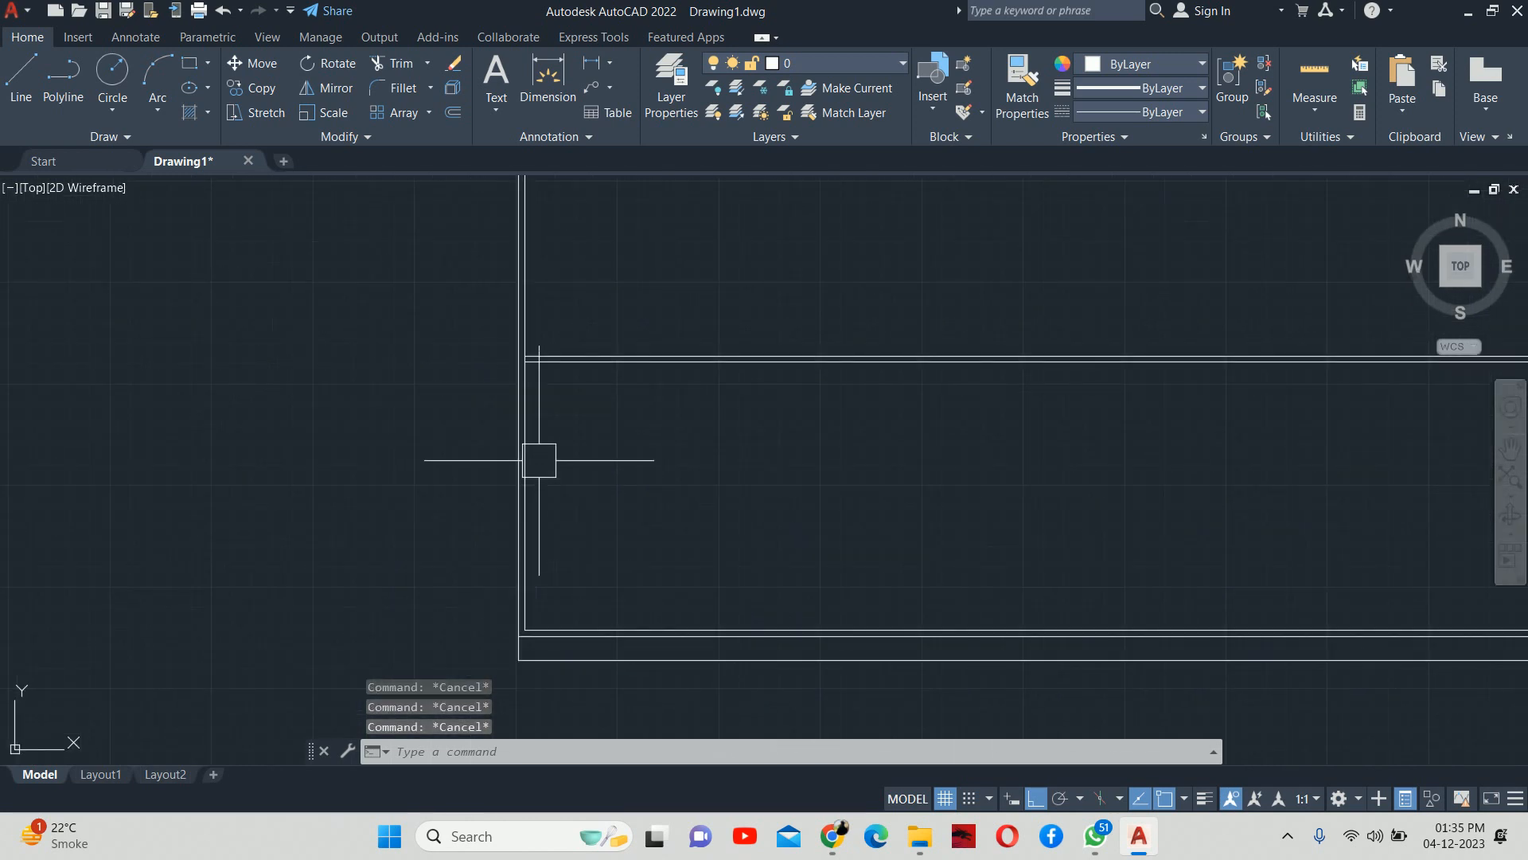
key(Escape)
scroll(557, 451, down, 2)
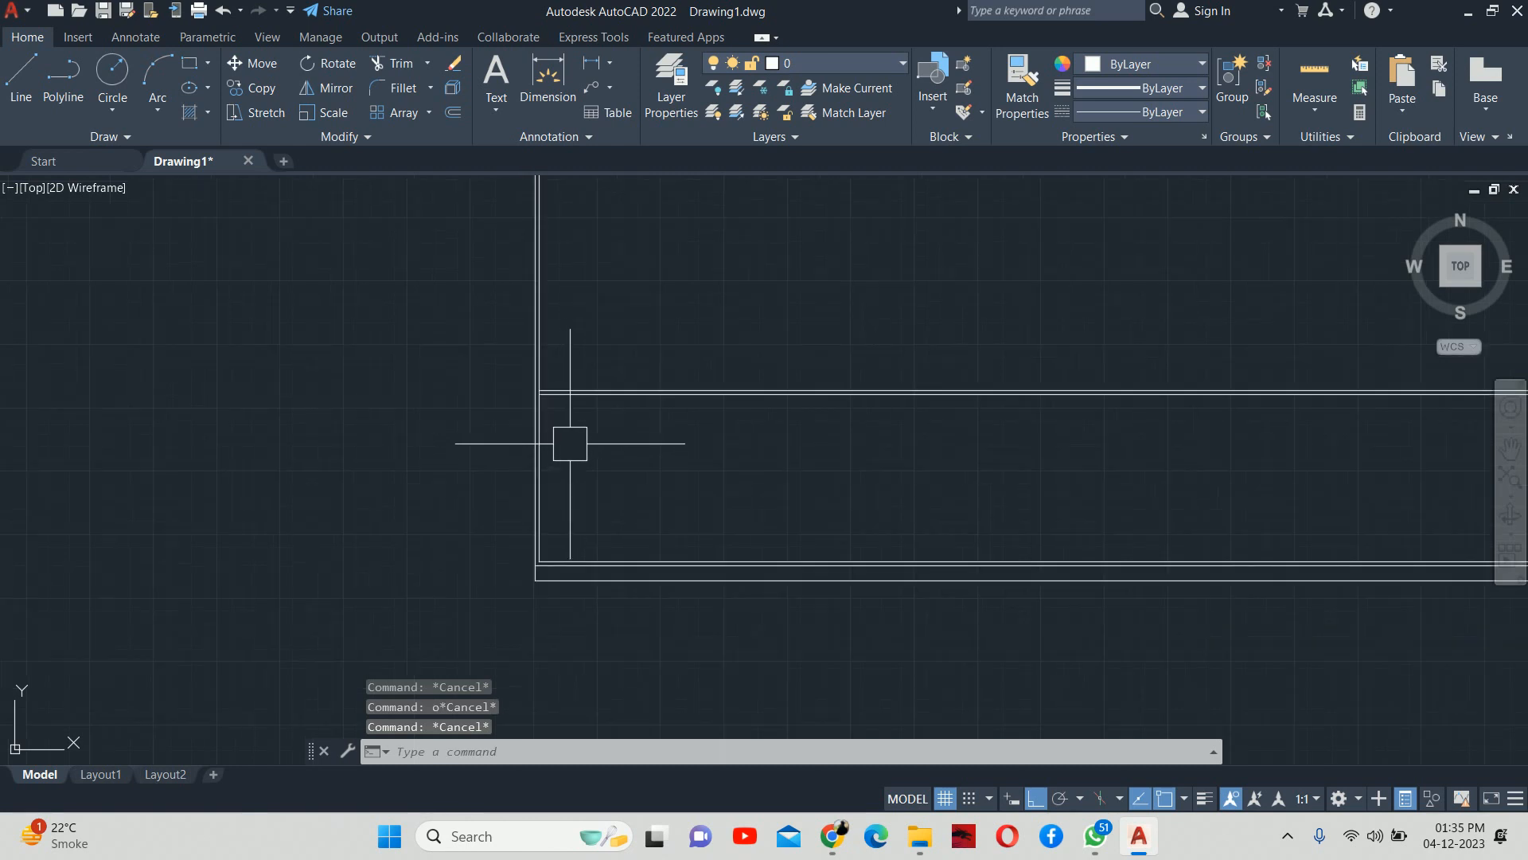
middle_drag(570, 443, 518, 525)
key(Escape)
middle_drag(546, 433, 542, 469)
text(dli)
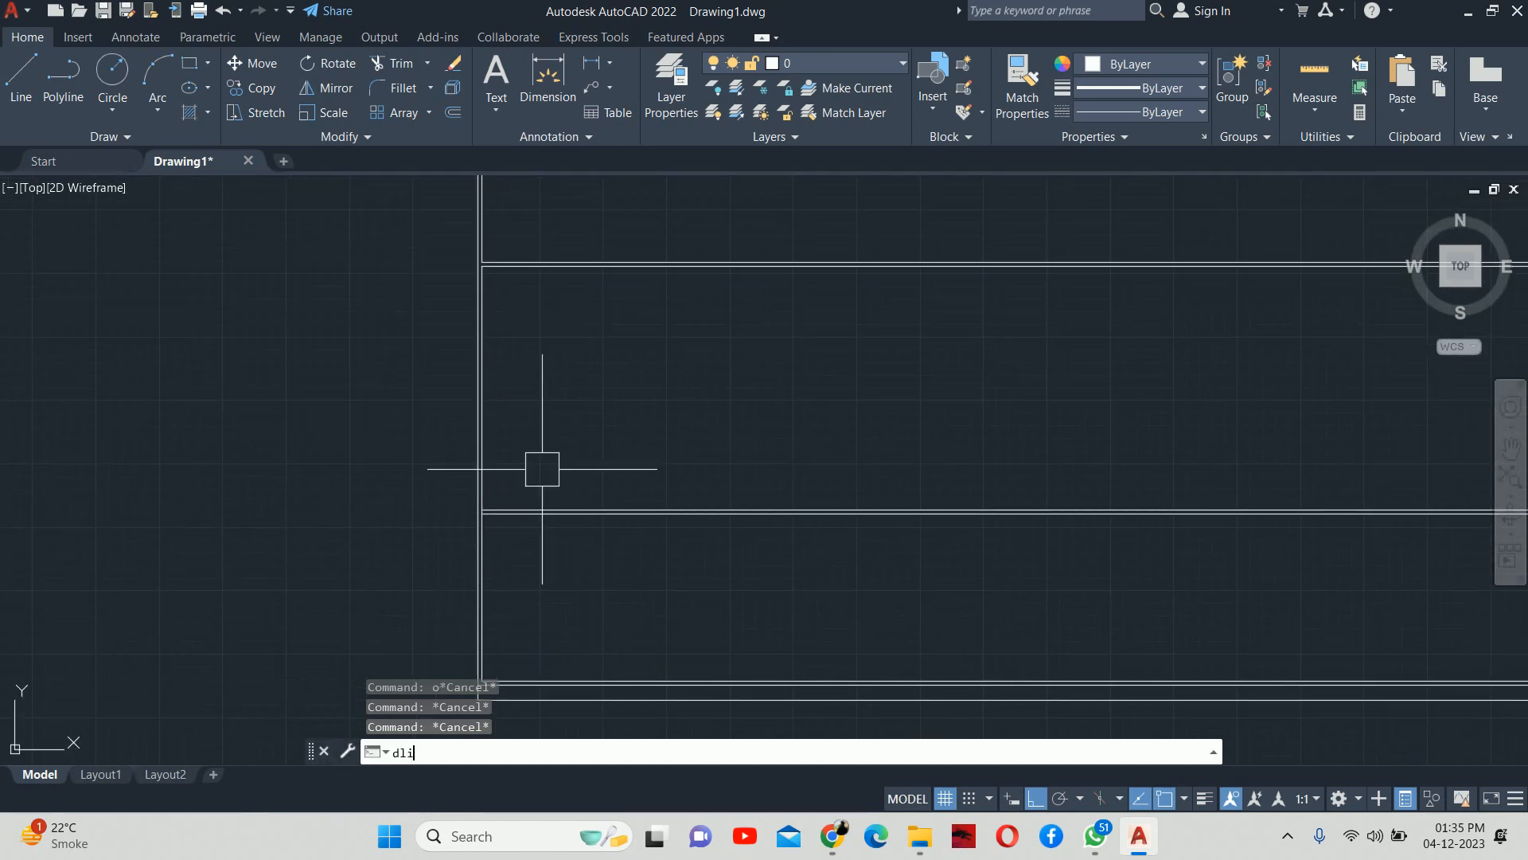
key(Return)
scroll(525, 499, up, 3)
click(430, 518)
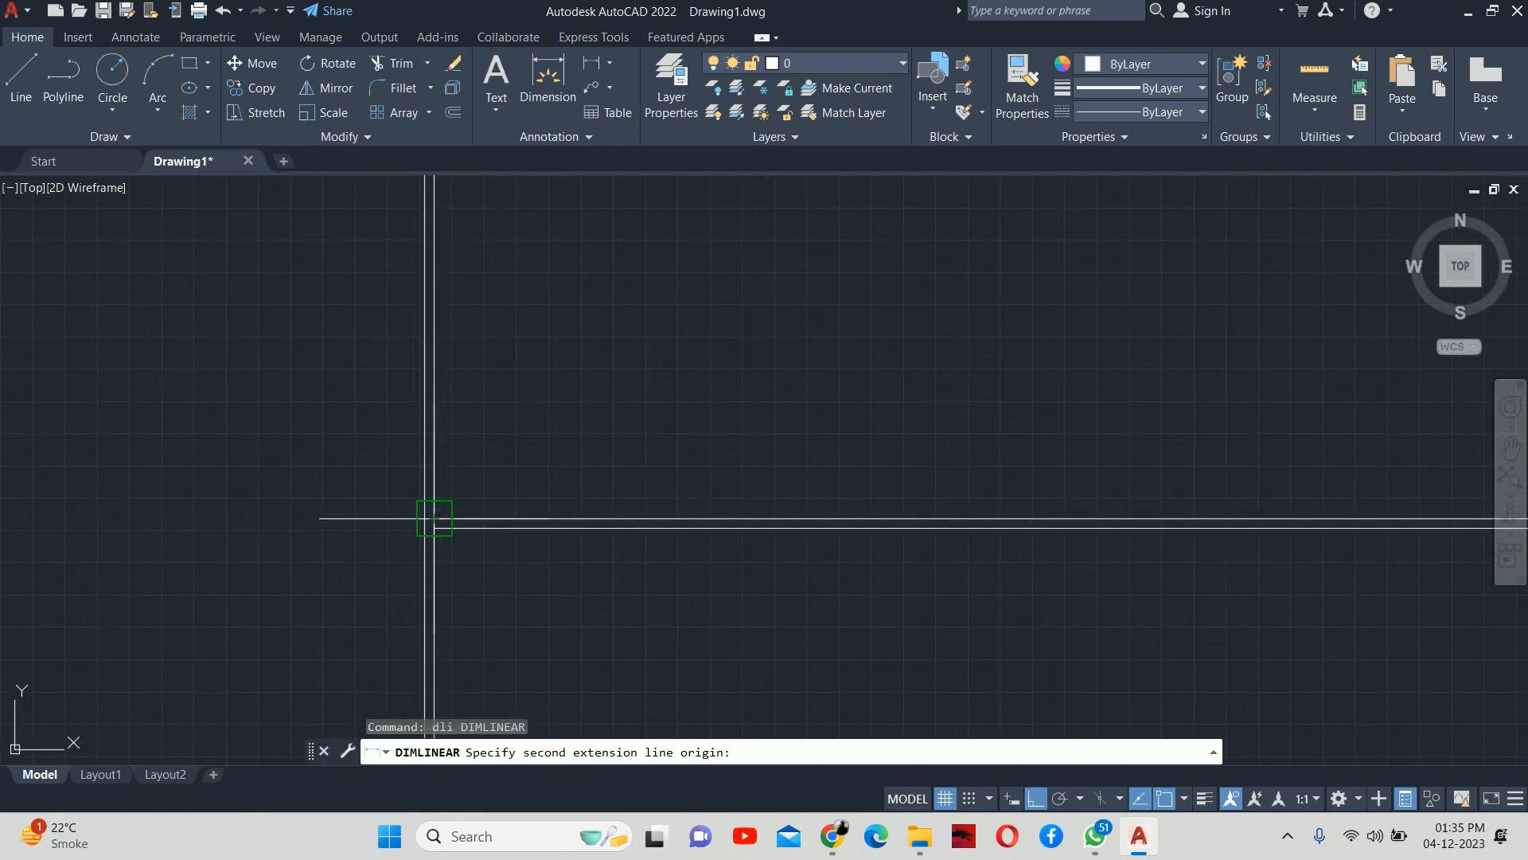
scroll(382, 477, down, 3)
scroll(394, 375, up, 3)
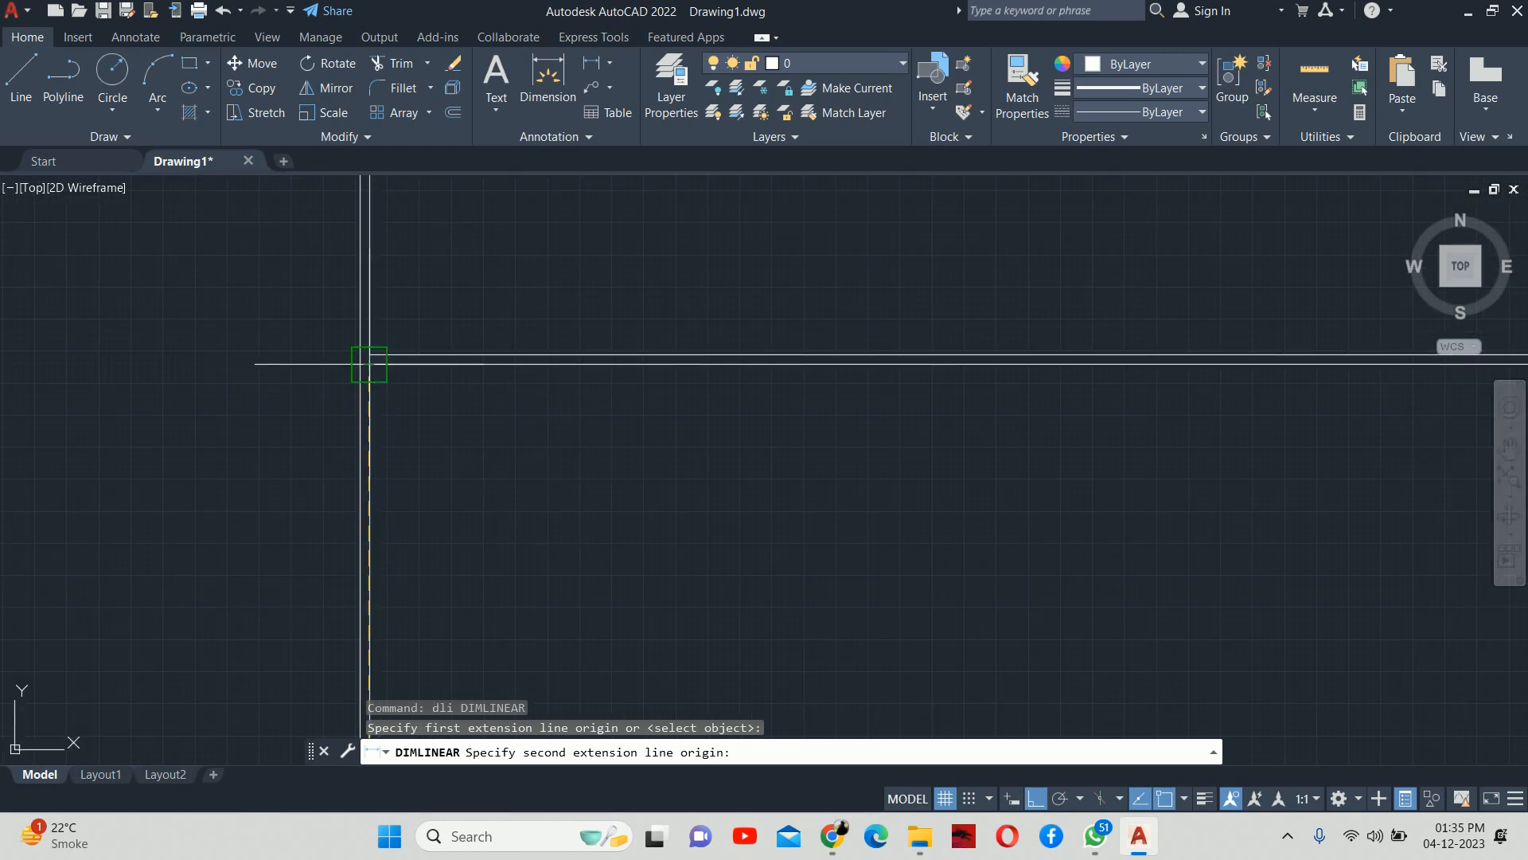
click(368, 363)
scroll(204, 429, down, 3)
scroll(478, 358, up, 3)
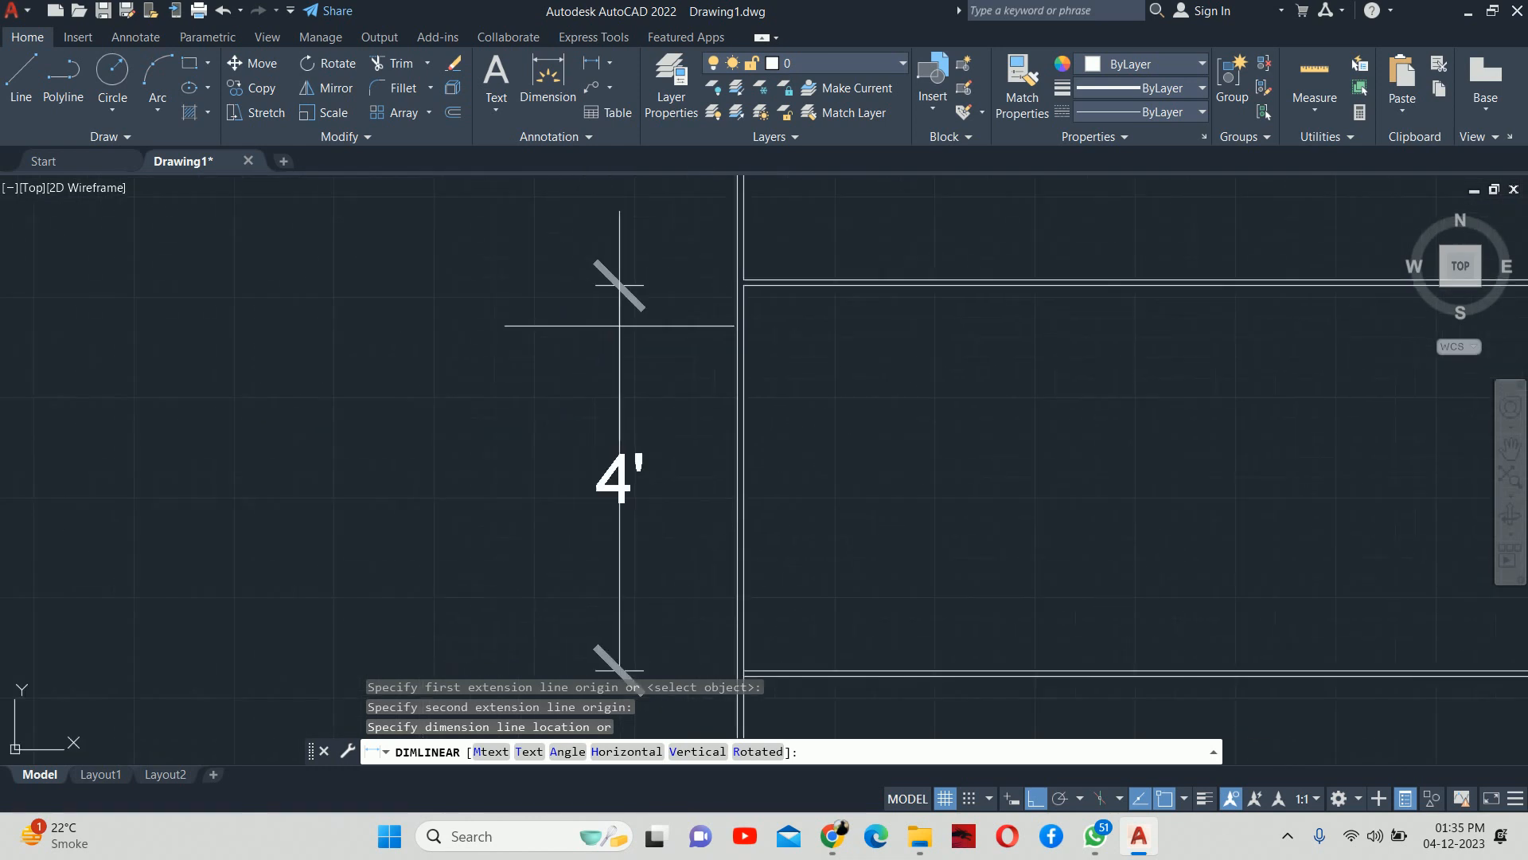
click(544, 342)
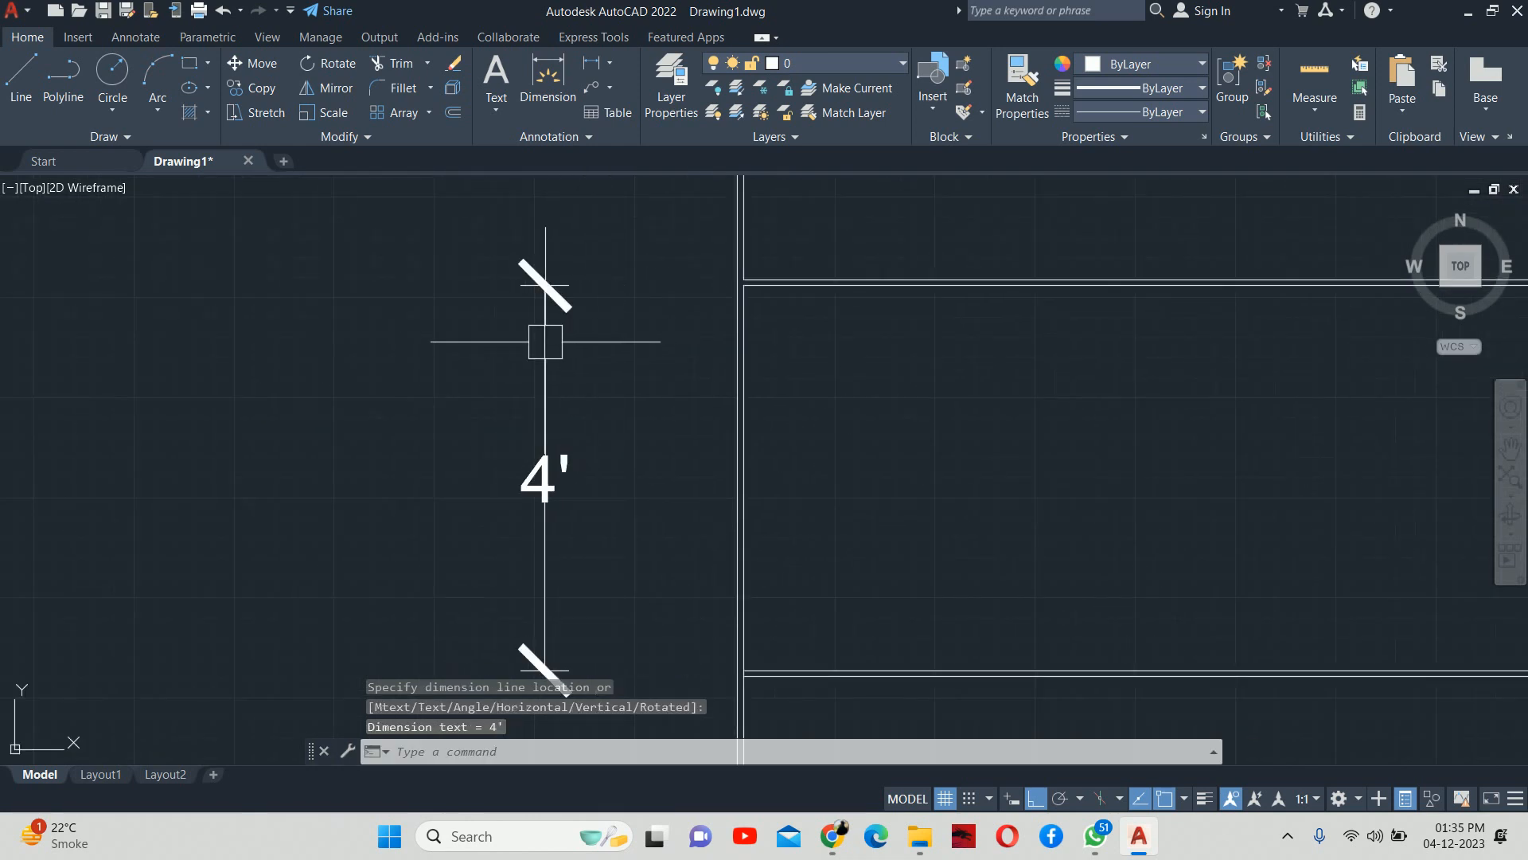
key(Escape)
key(Escape)
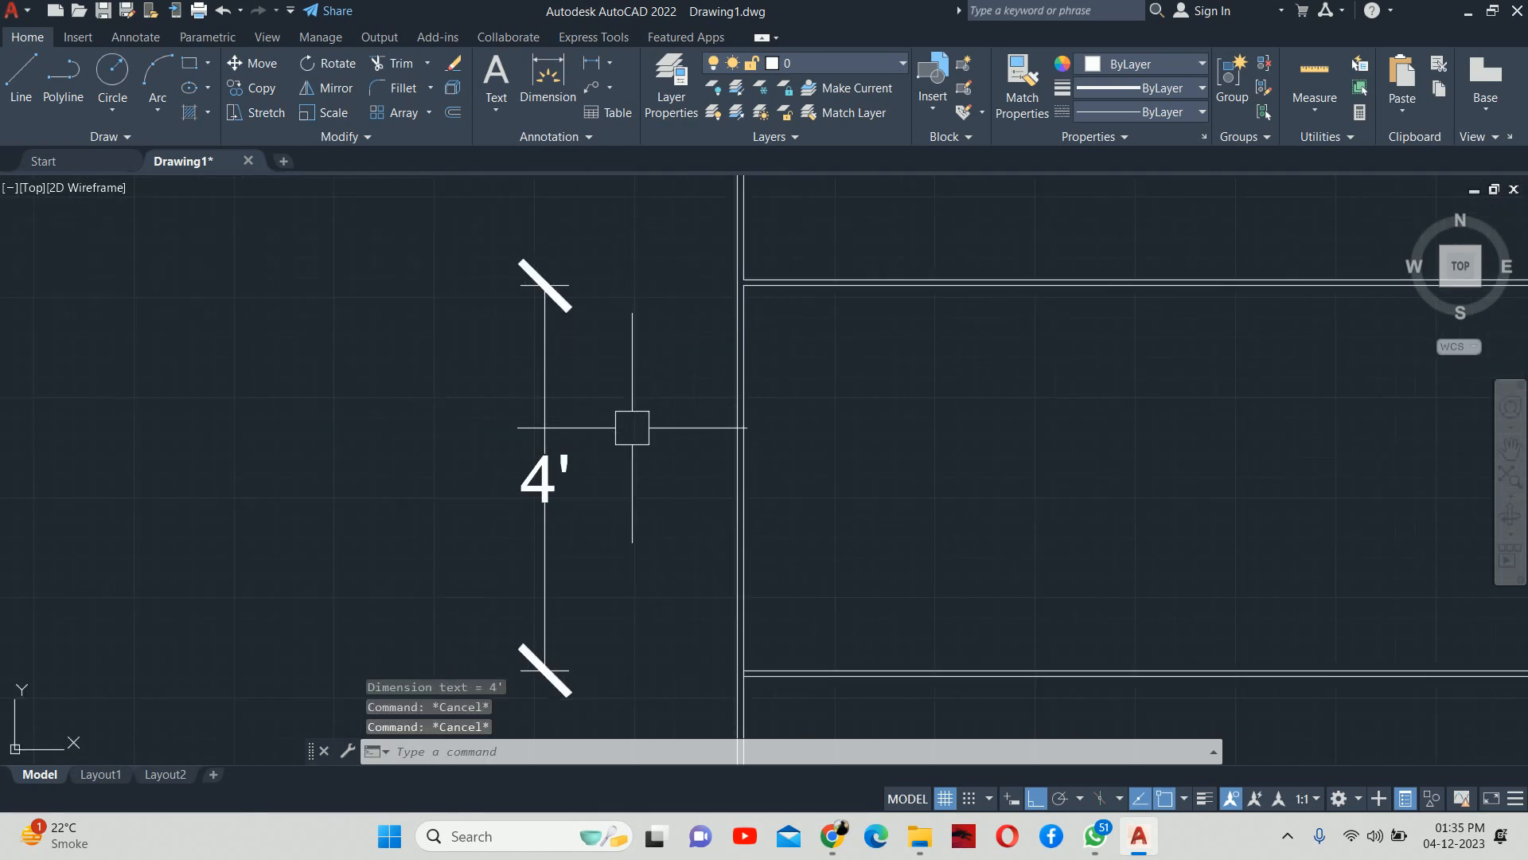
Step: Check the clear height of the bottom compartment with a temporary linear dimension between the base panel and the lower horizontal divider
middle_drag(631, 426, 437, 188)
key(Escape)
text(dli)
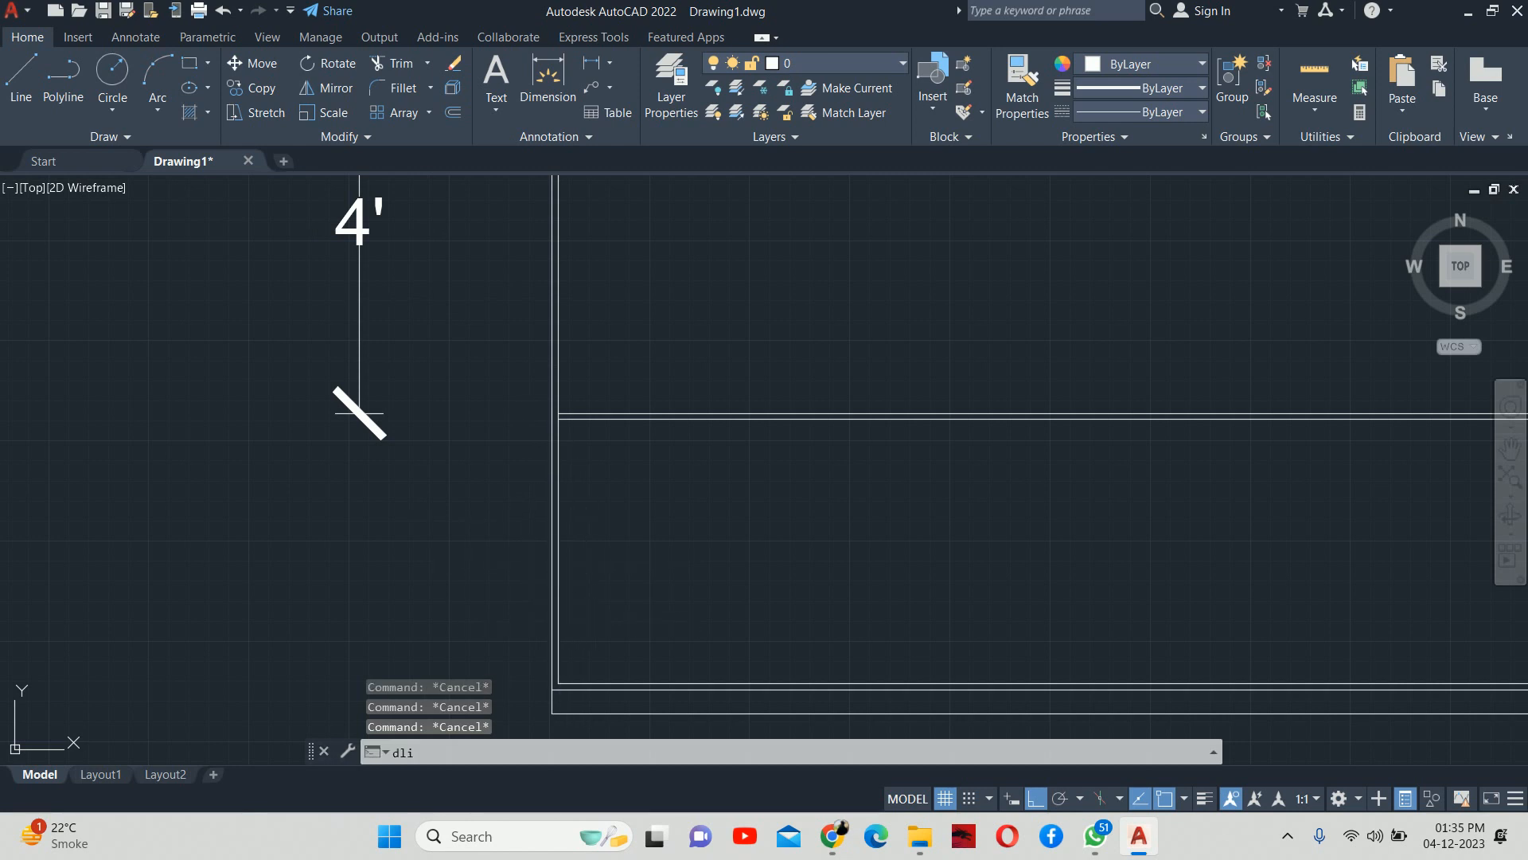
key(Return)
scroll(557, 661, up, 2)
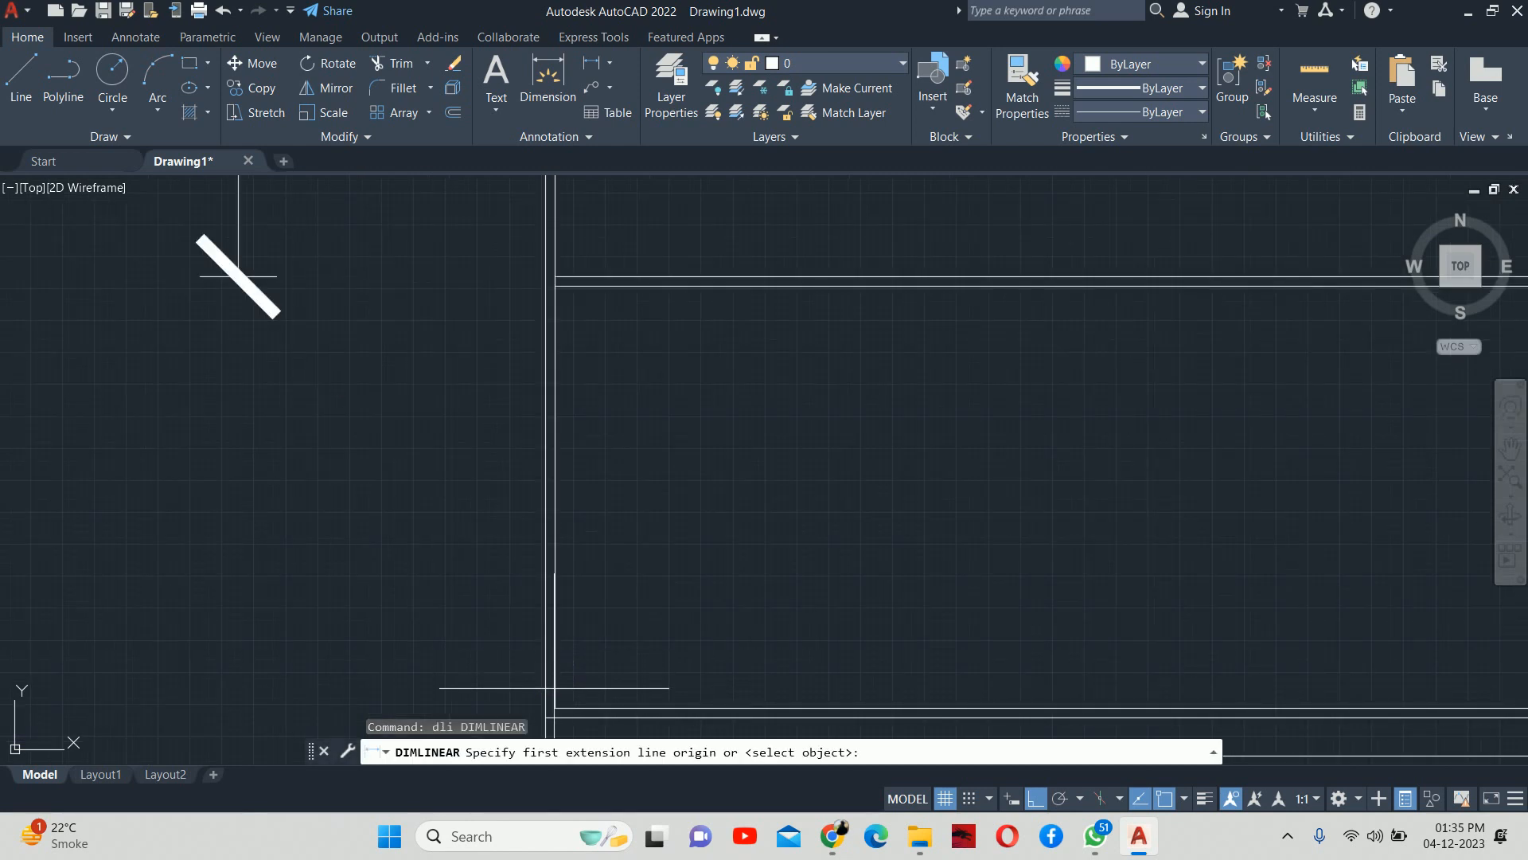
click(555, 706)
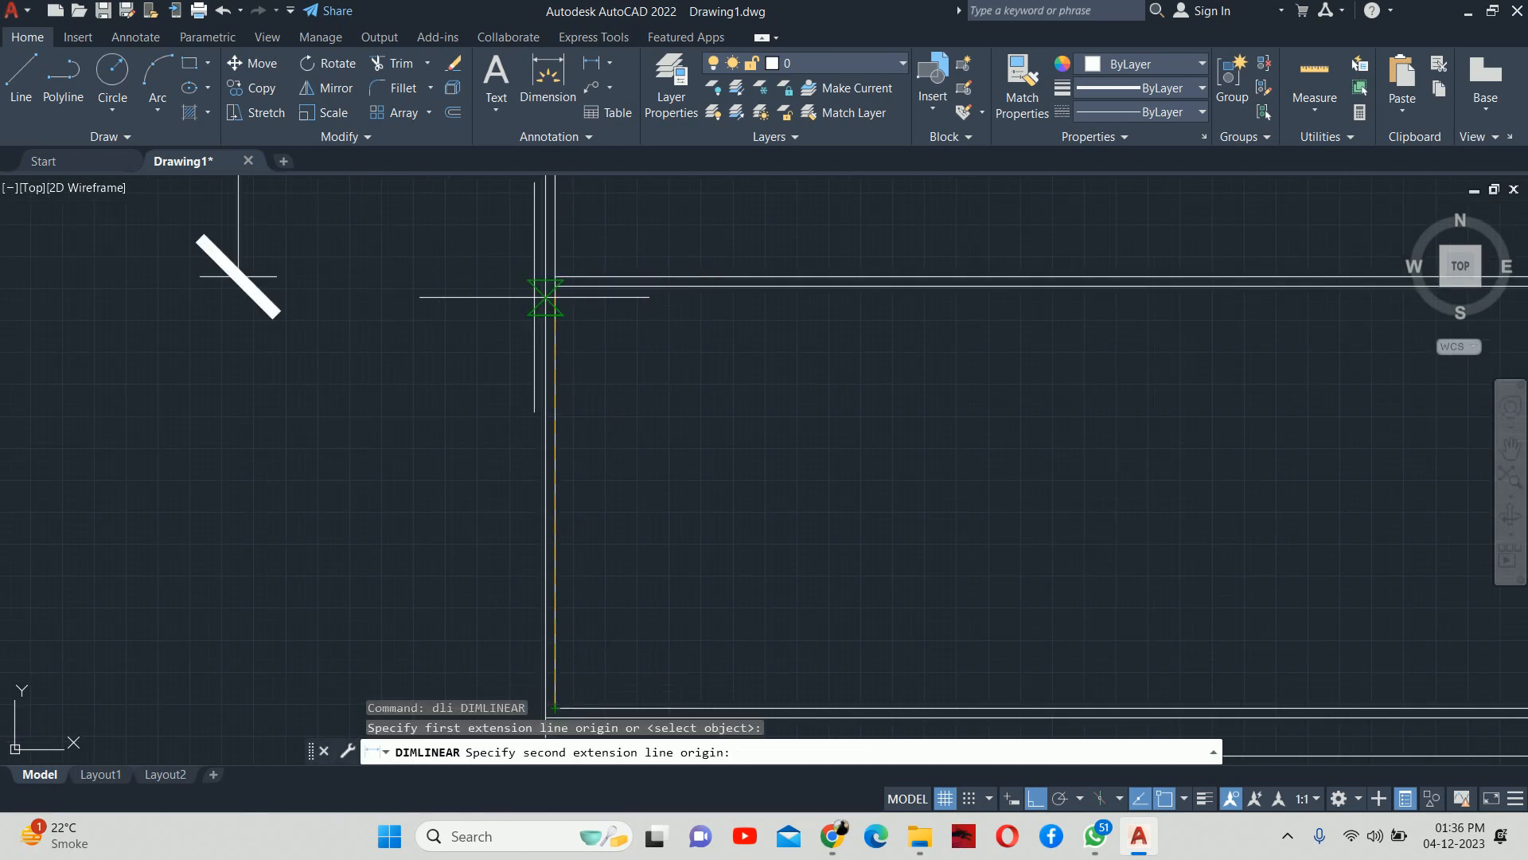
click(555, 286)
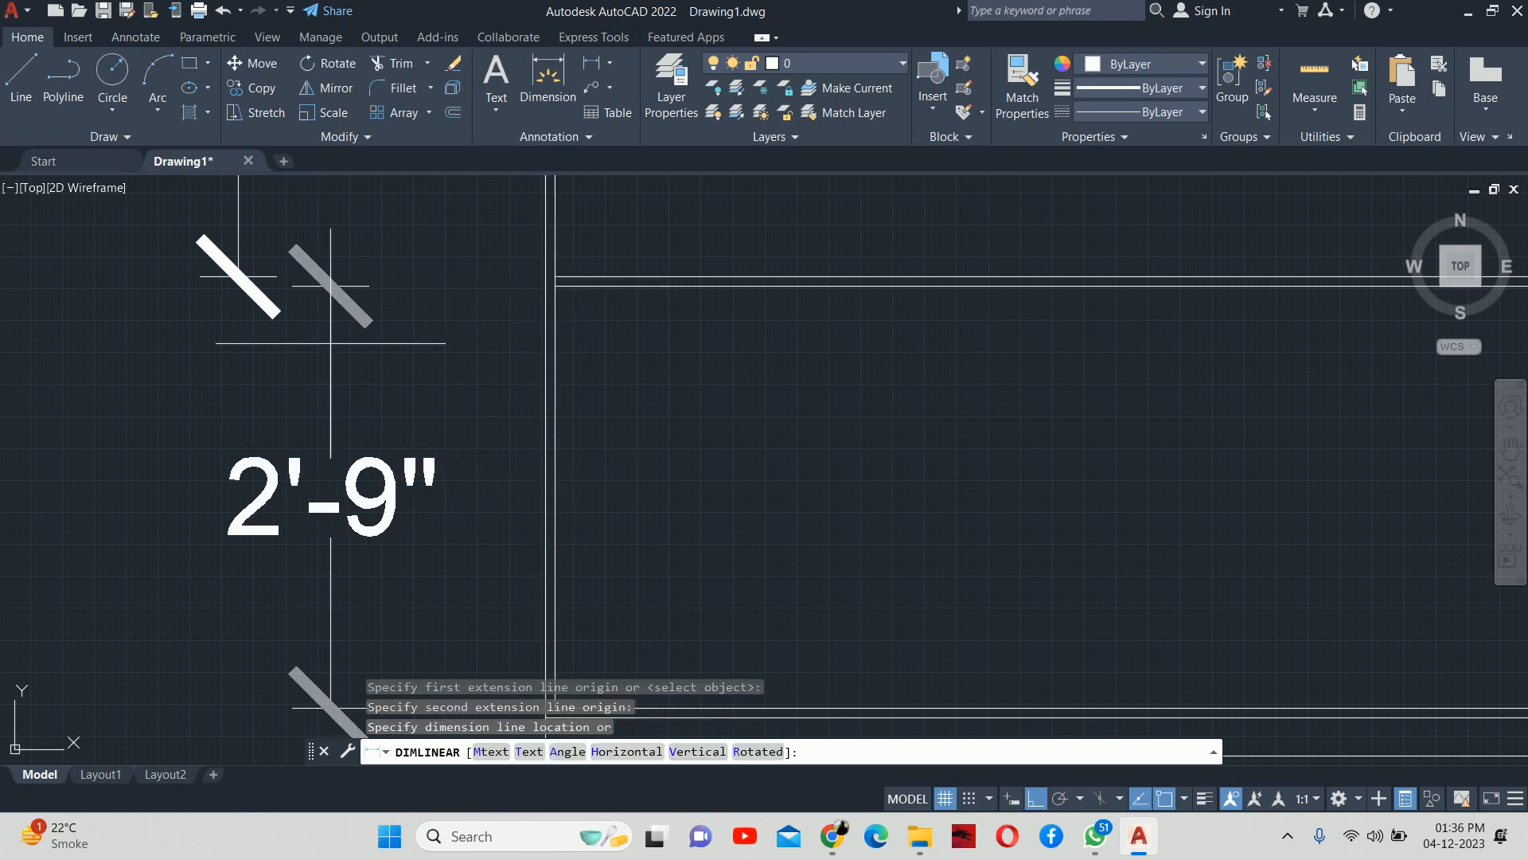
middle_drag(326, 288, 548, 232)
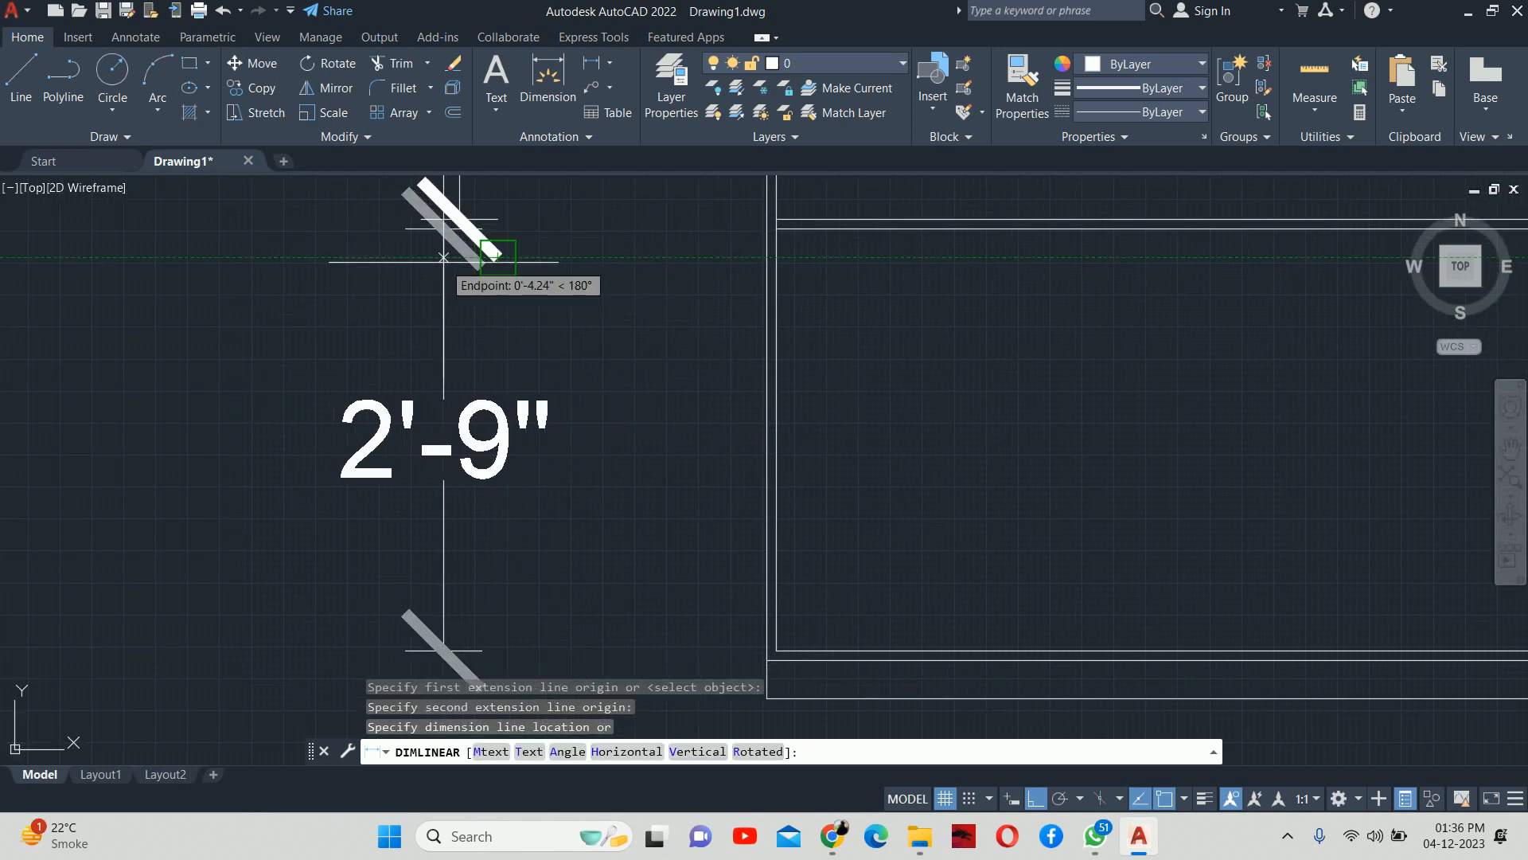
key(Escape)
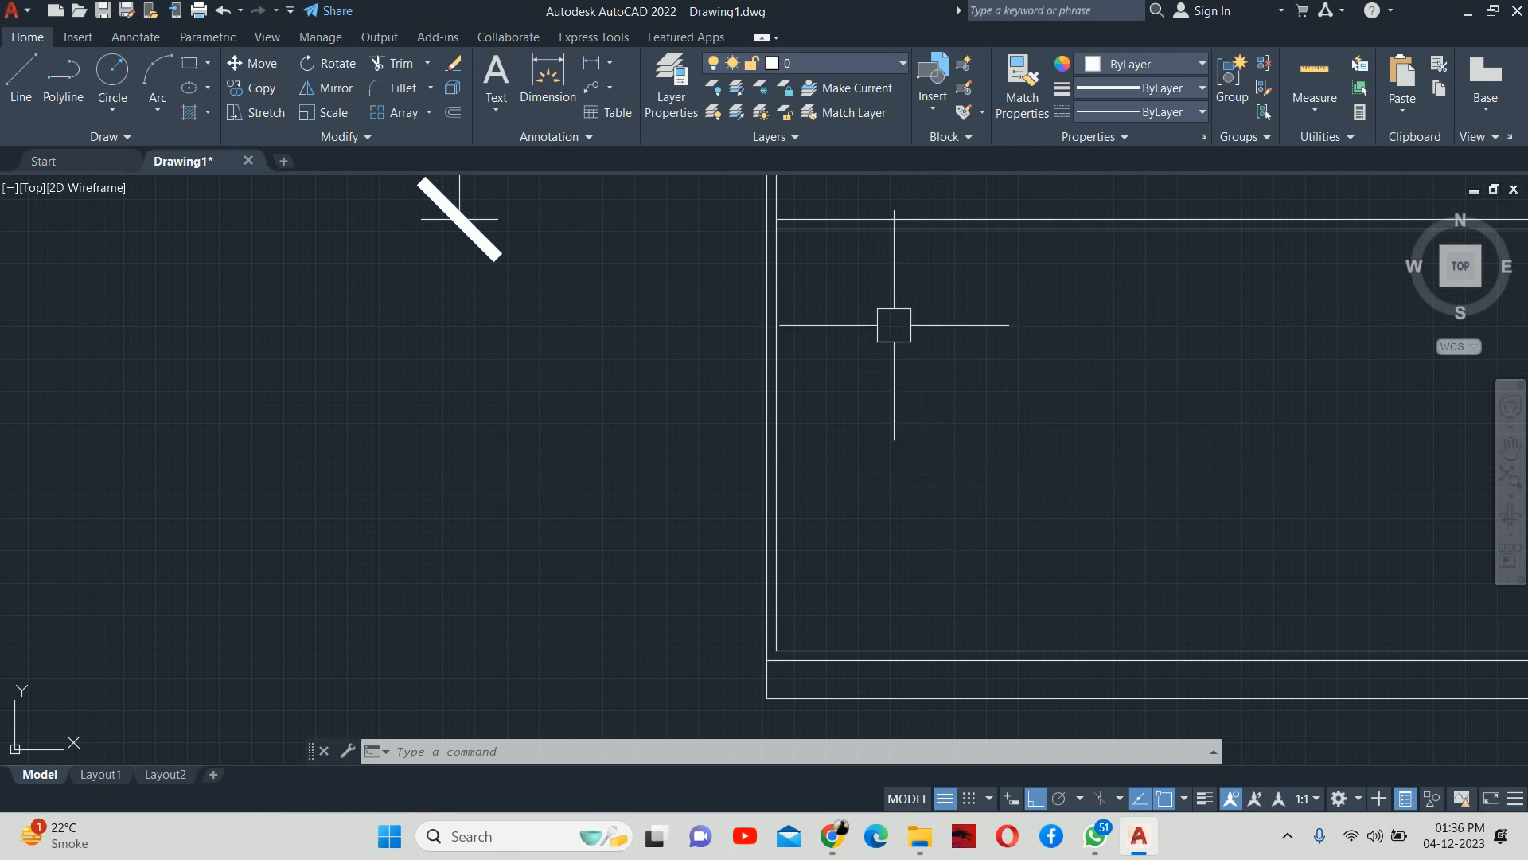
Step: Offset the base panel's top line 1'4.5" upward into the bottom compartment
scroll(881, 358, down, 4)
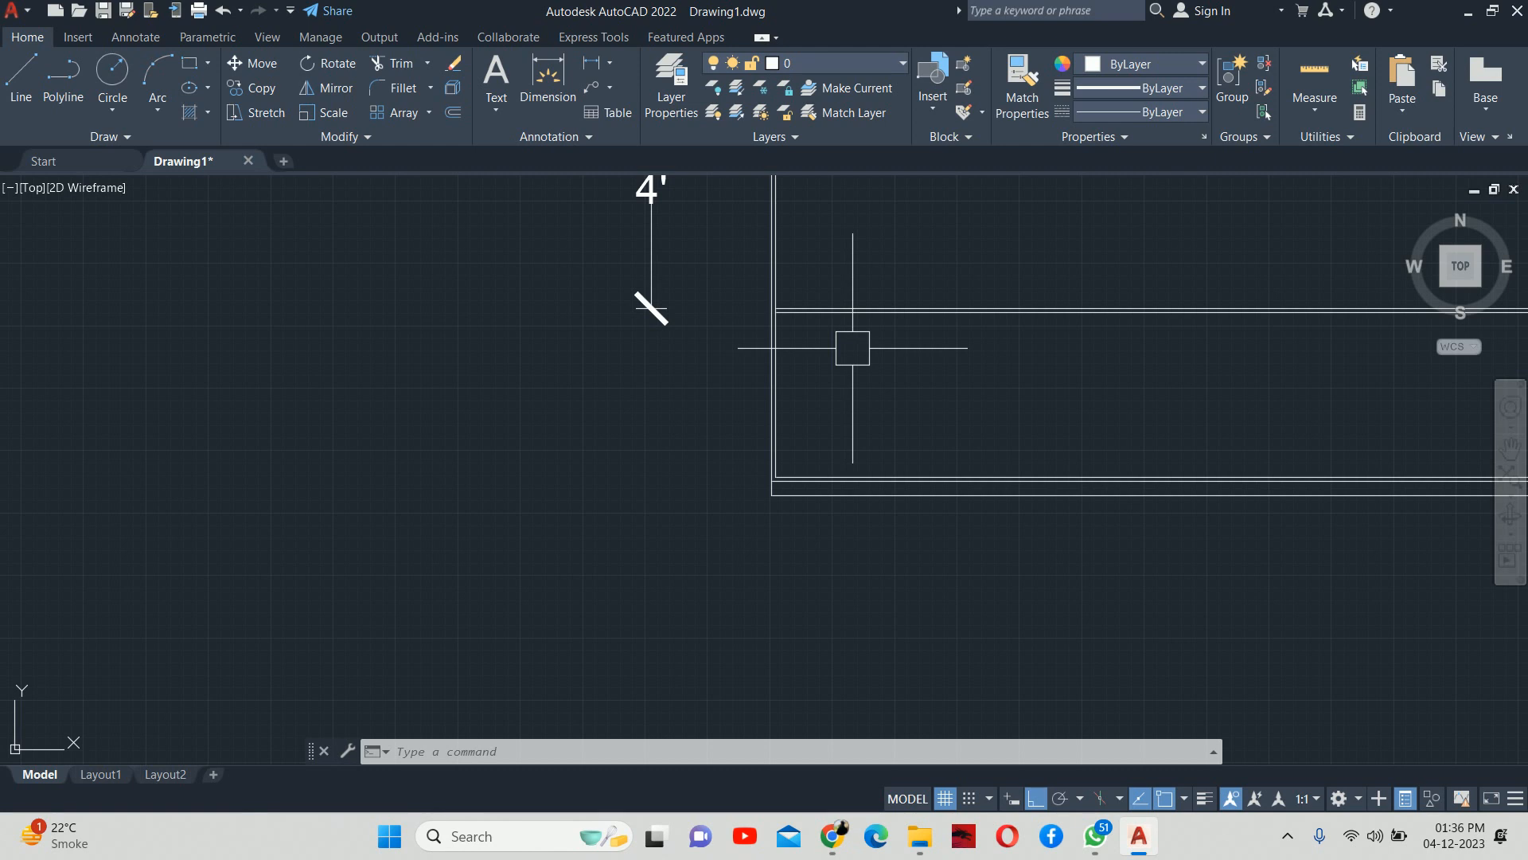
key(Escape)
key(Escape)
key(Escape)
text(o)
key(Return)
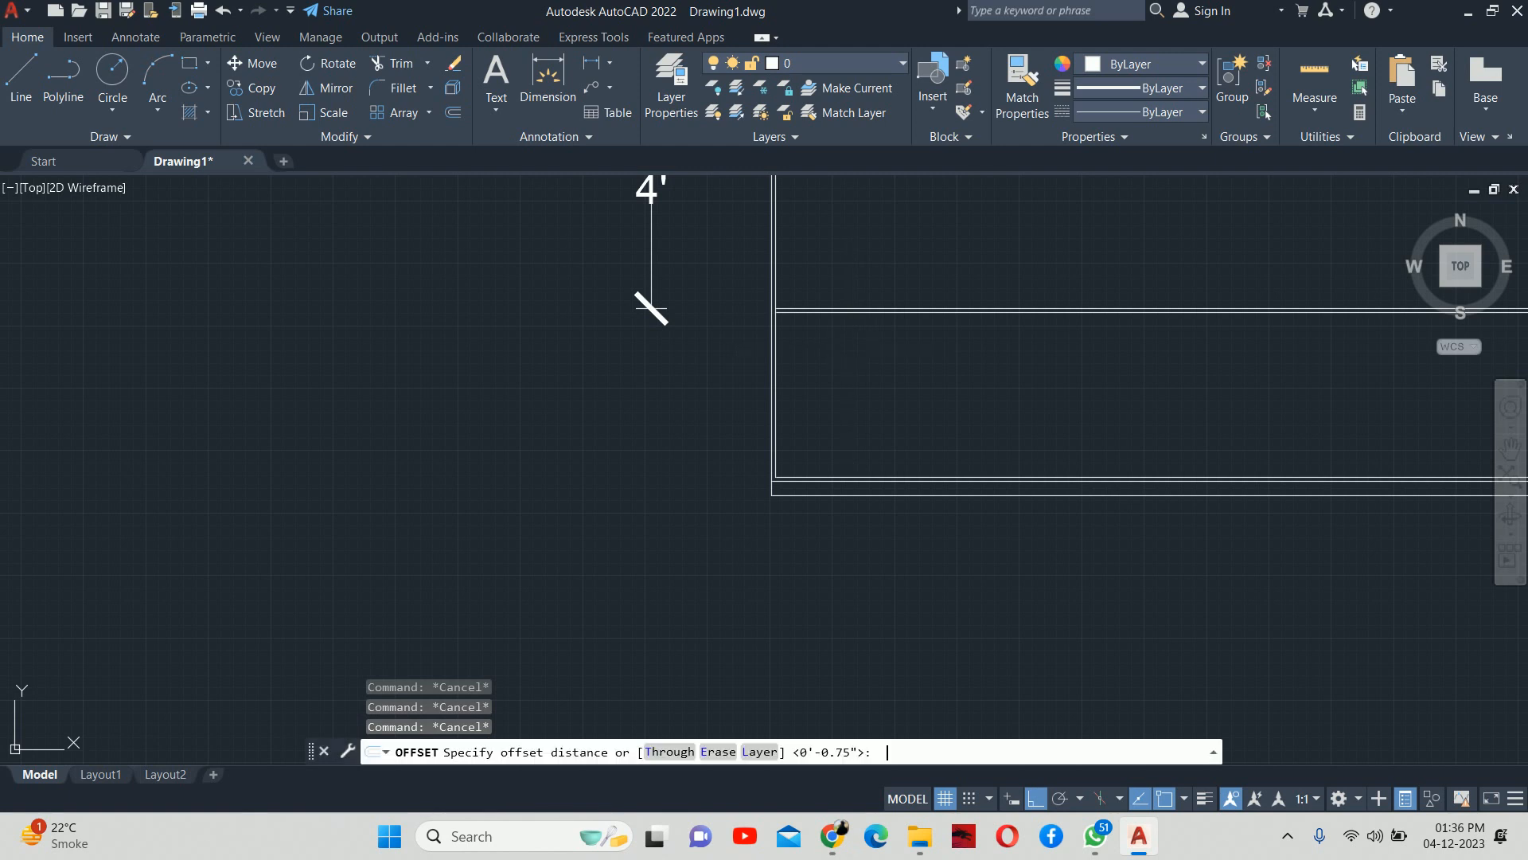
scroll(800, 442, up, 2)
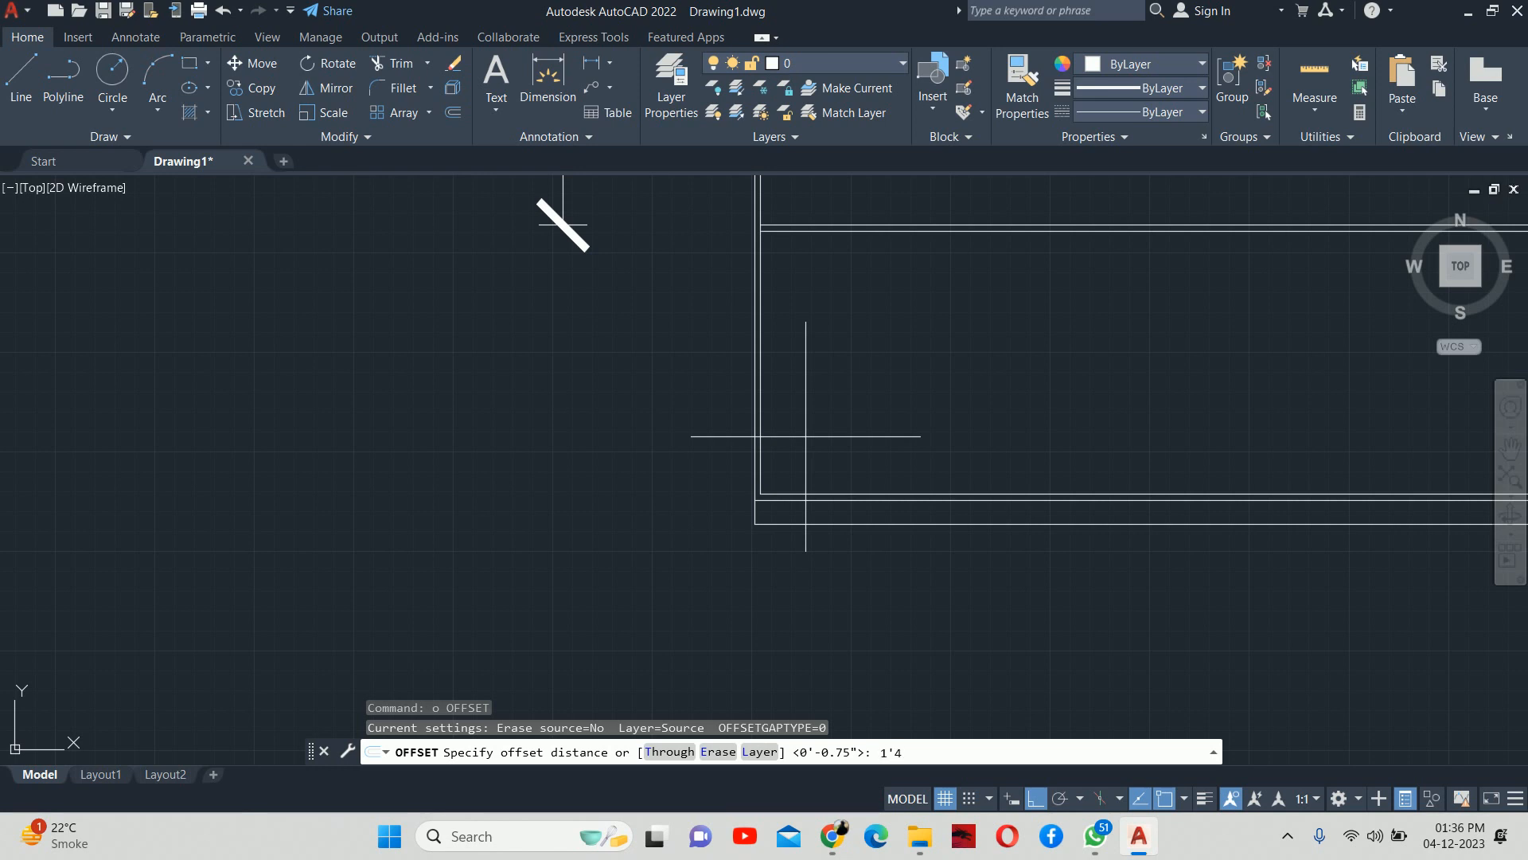
key(Return)
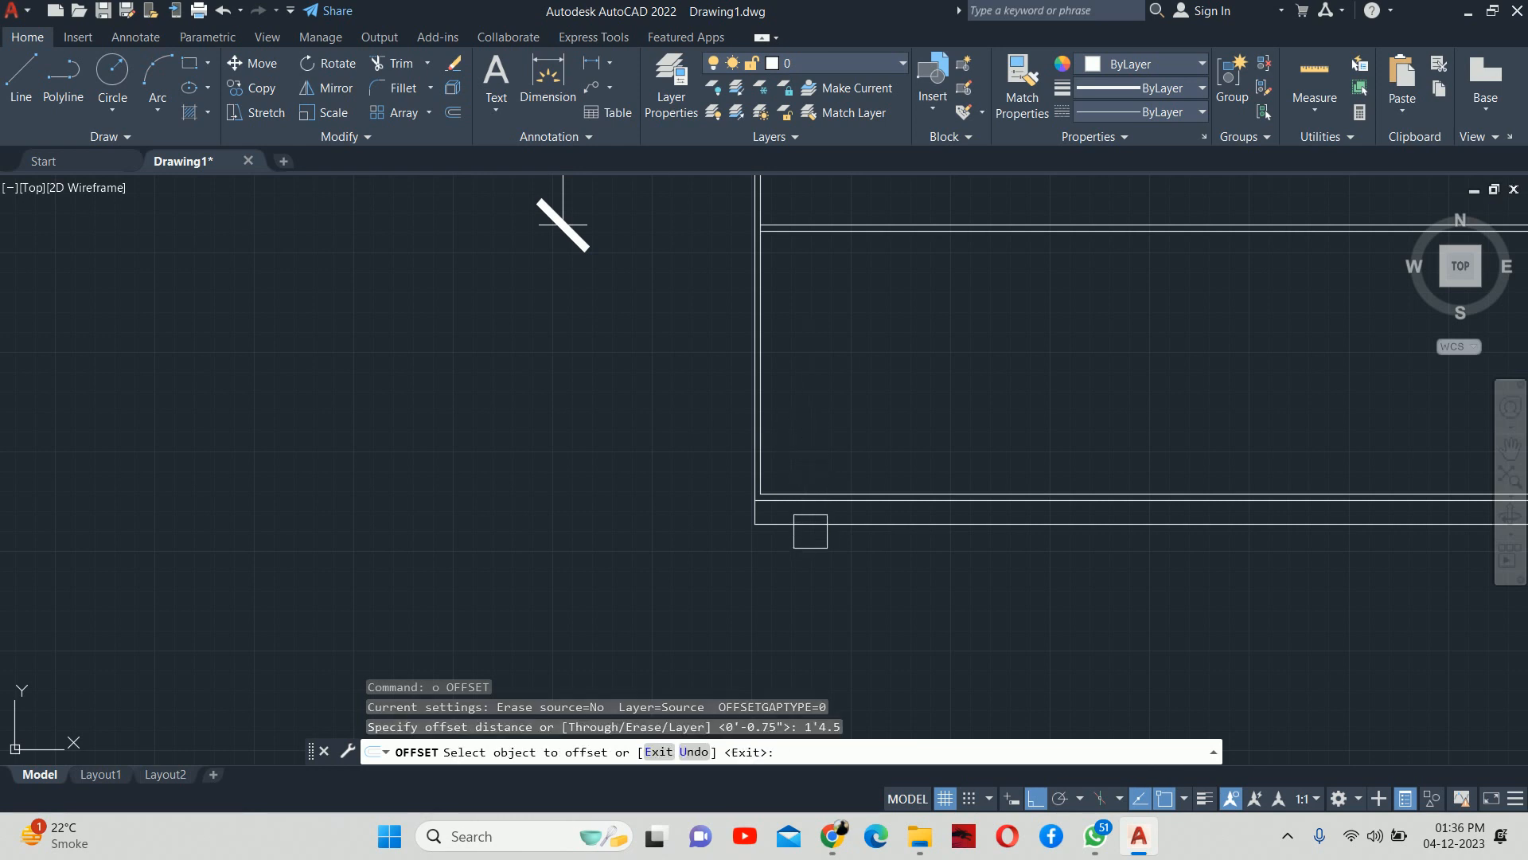
scroll(810, 531, up, 2)
click(805, 469)
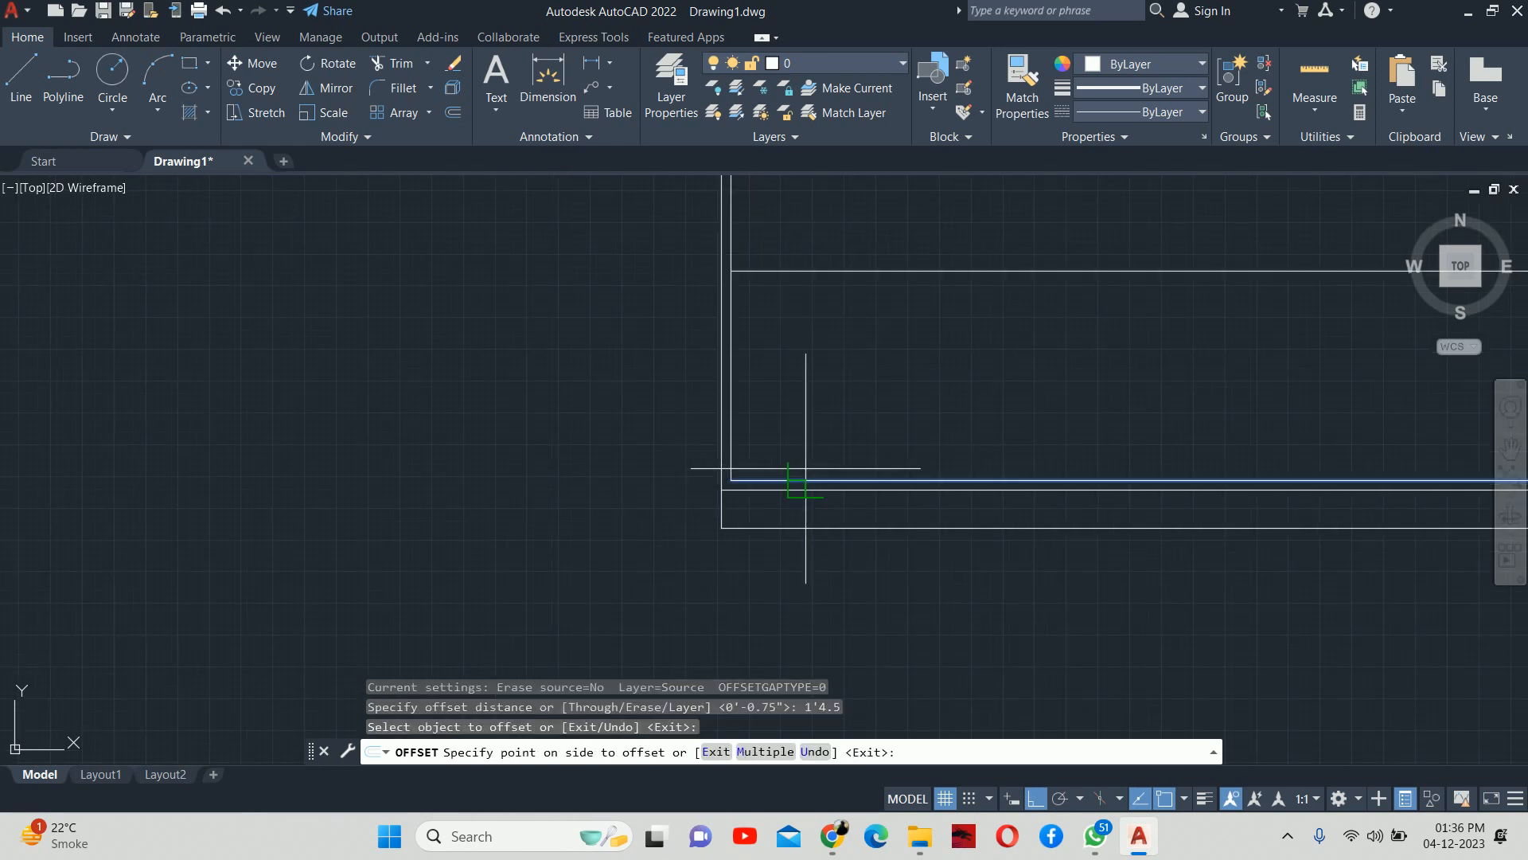
click(841, 329)
scroll(840, 327, down, 2)
scroll(827, 343, up, 1)
middle_drag(826, 344, 762, 423)
key(Escape)
key(Escape)
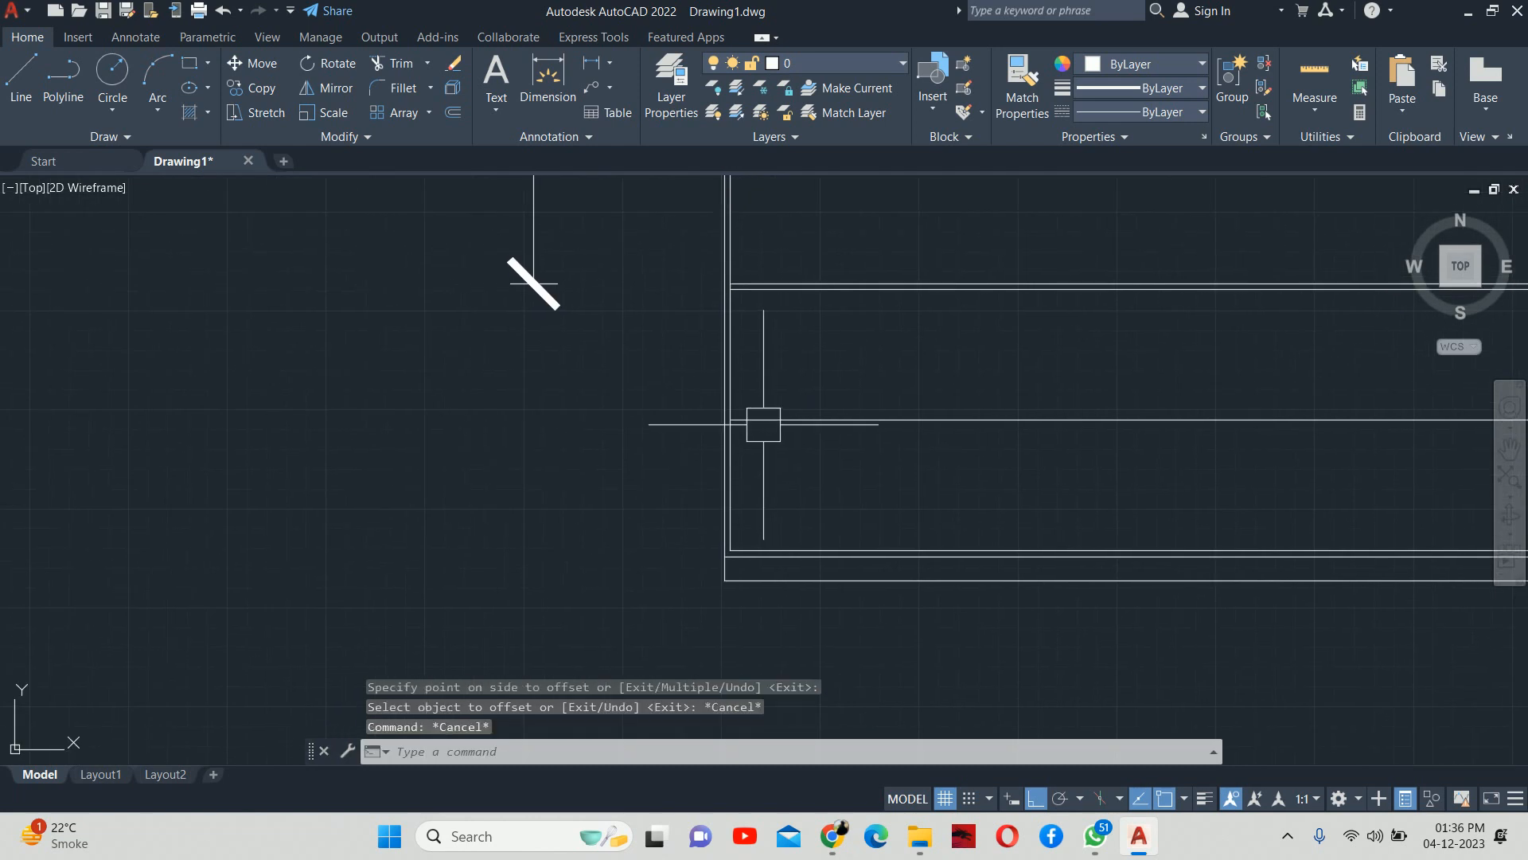
Step: Add a vertical linear dimension outside the left side panel from the base panel's top line to the new offset line
scroll(761, 425, up, 2)
text(dli)
key(Return)
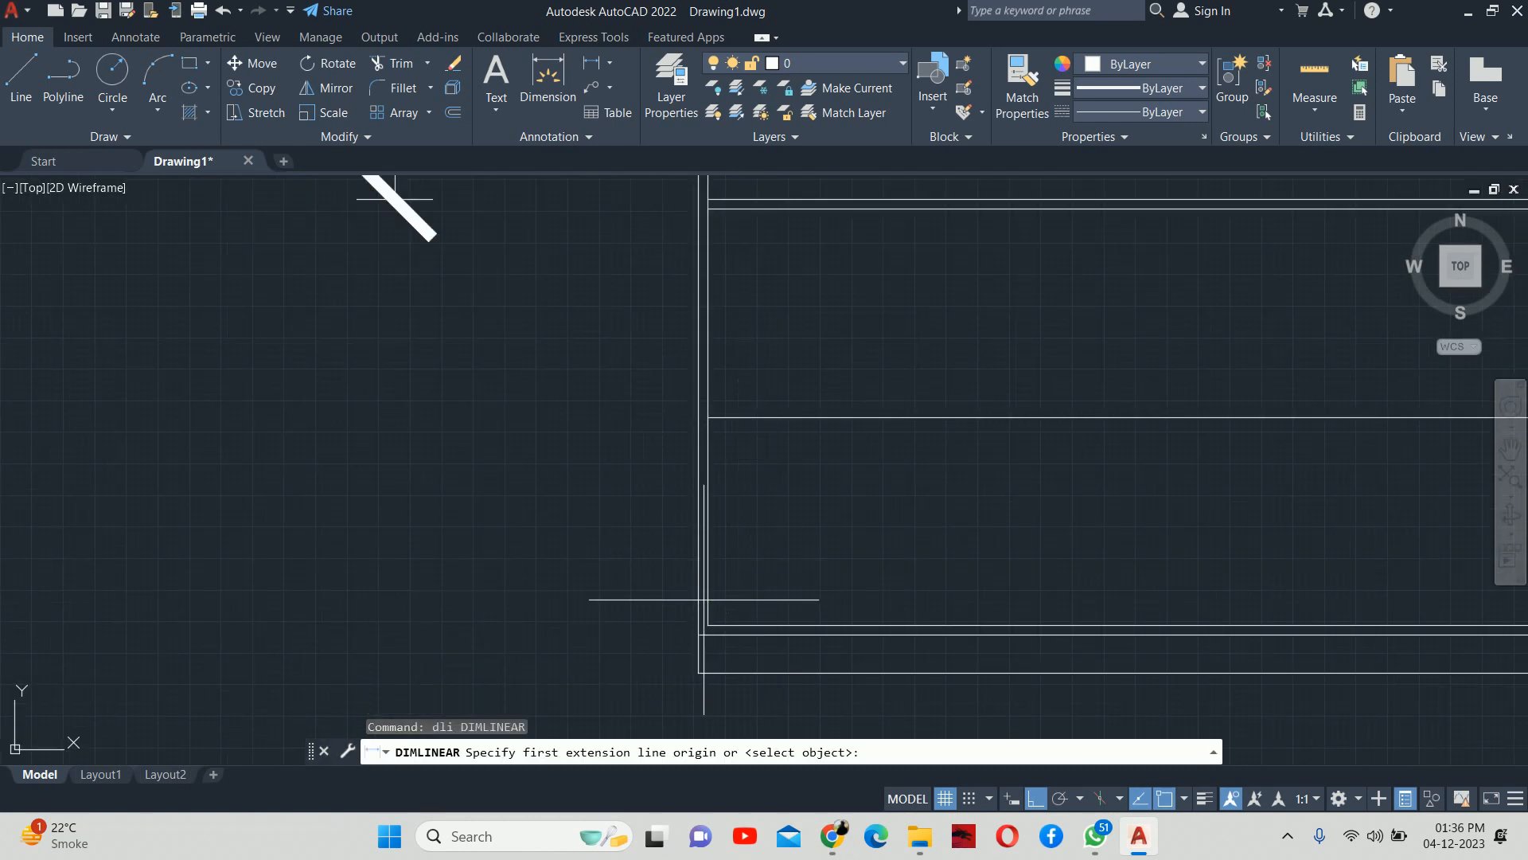
click(707, 625)
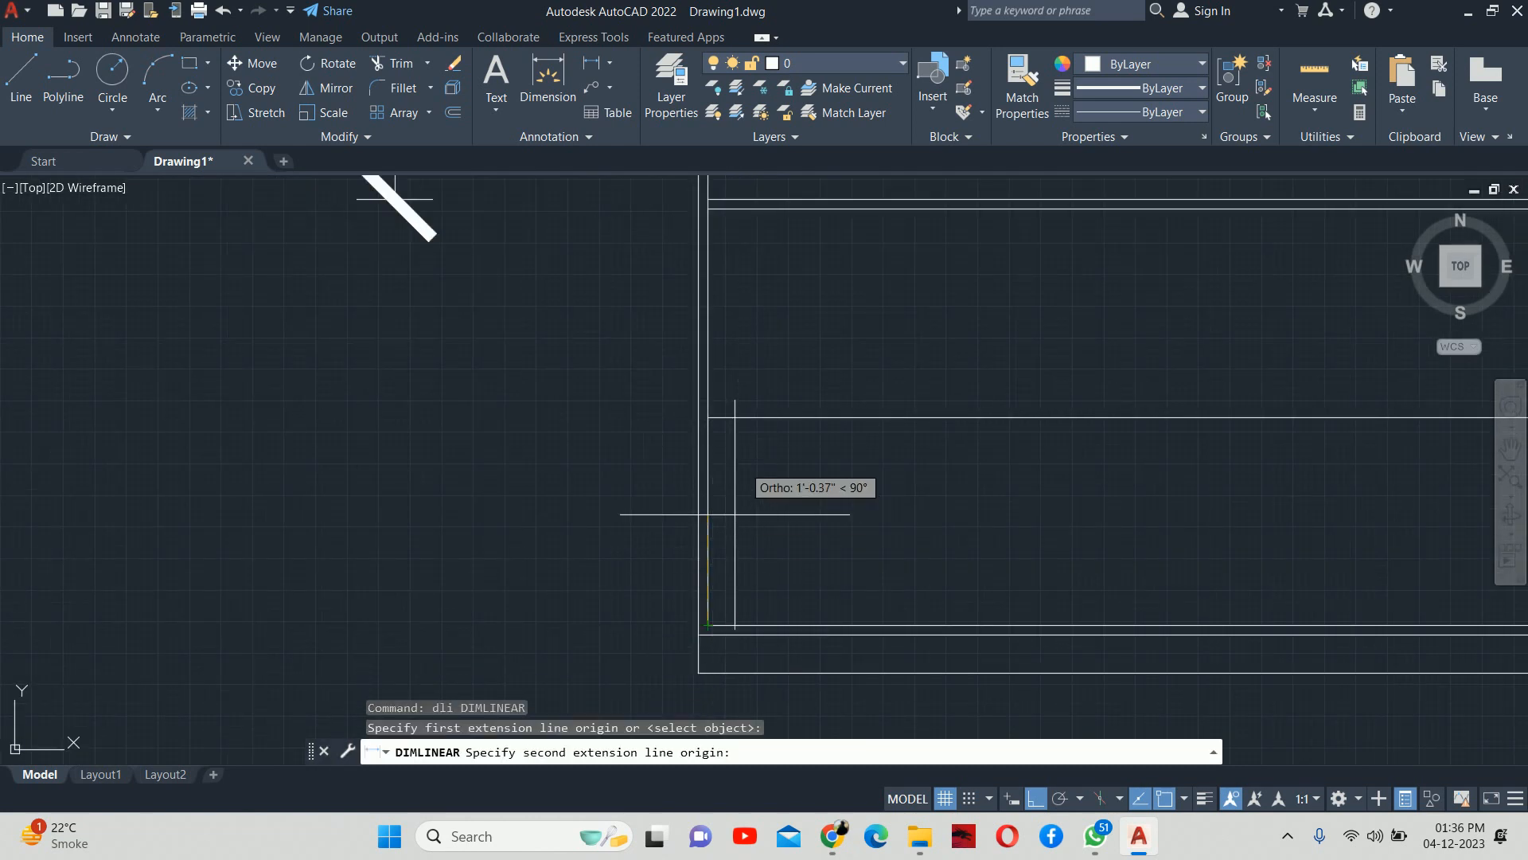
click(708, 417)
click(450, 446)
key(Escape)
Step: Check the clear height from the offset line to the lower horizontal divider with a temporary linear dimension
key(Return)
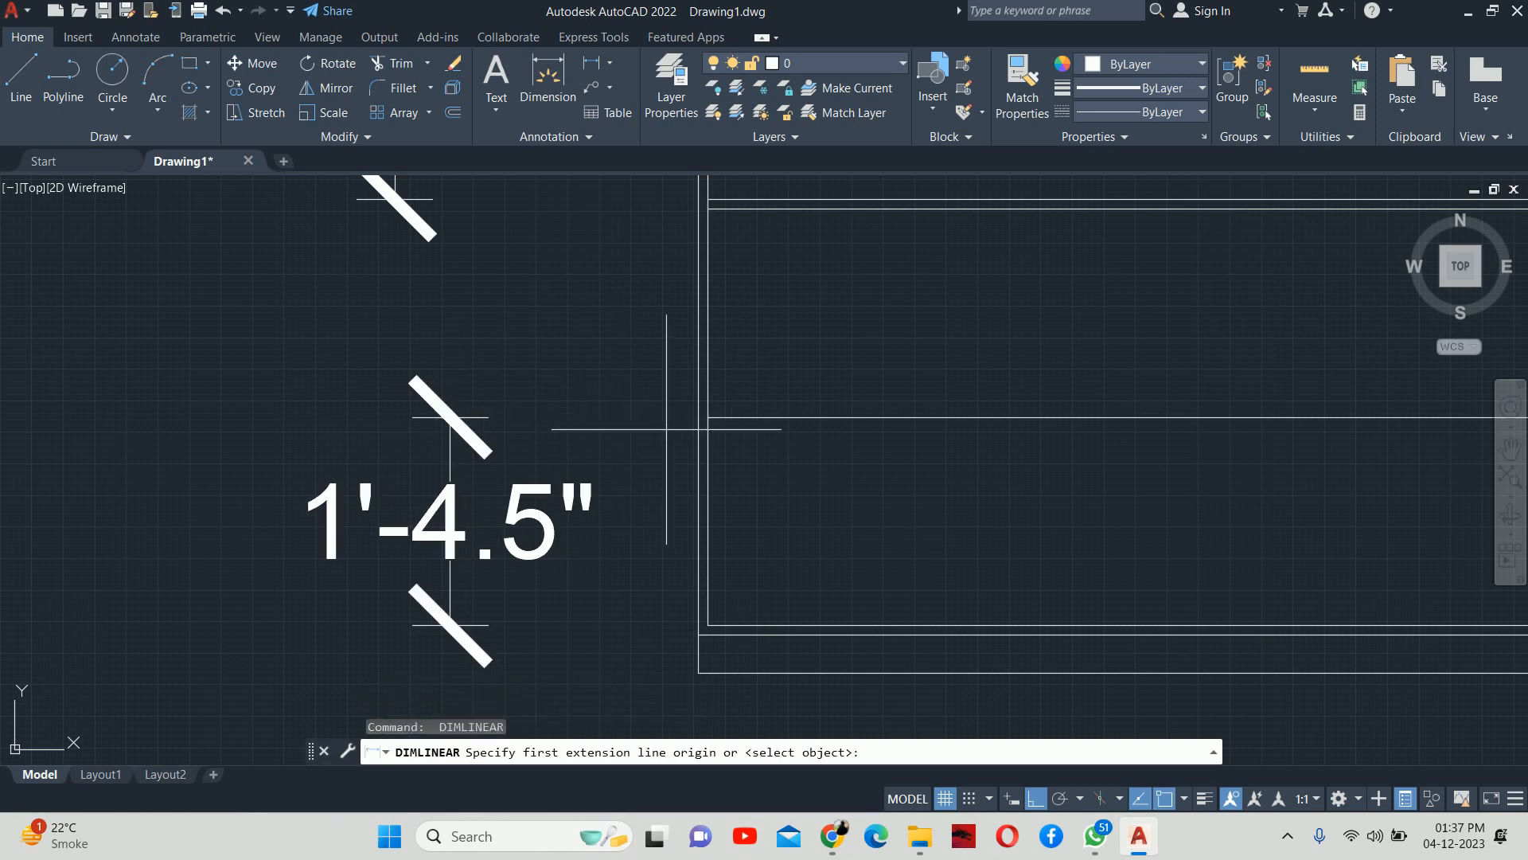
click(707, 417)
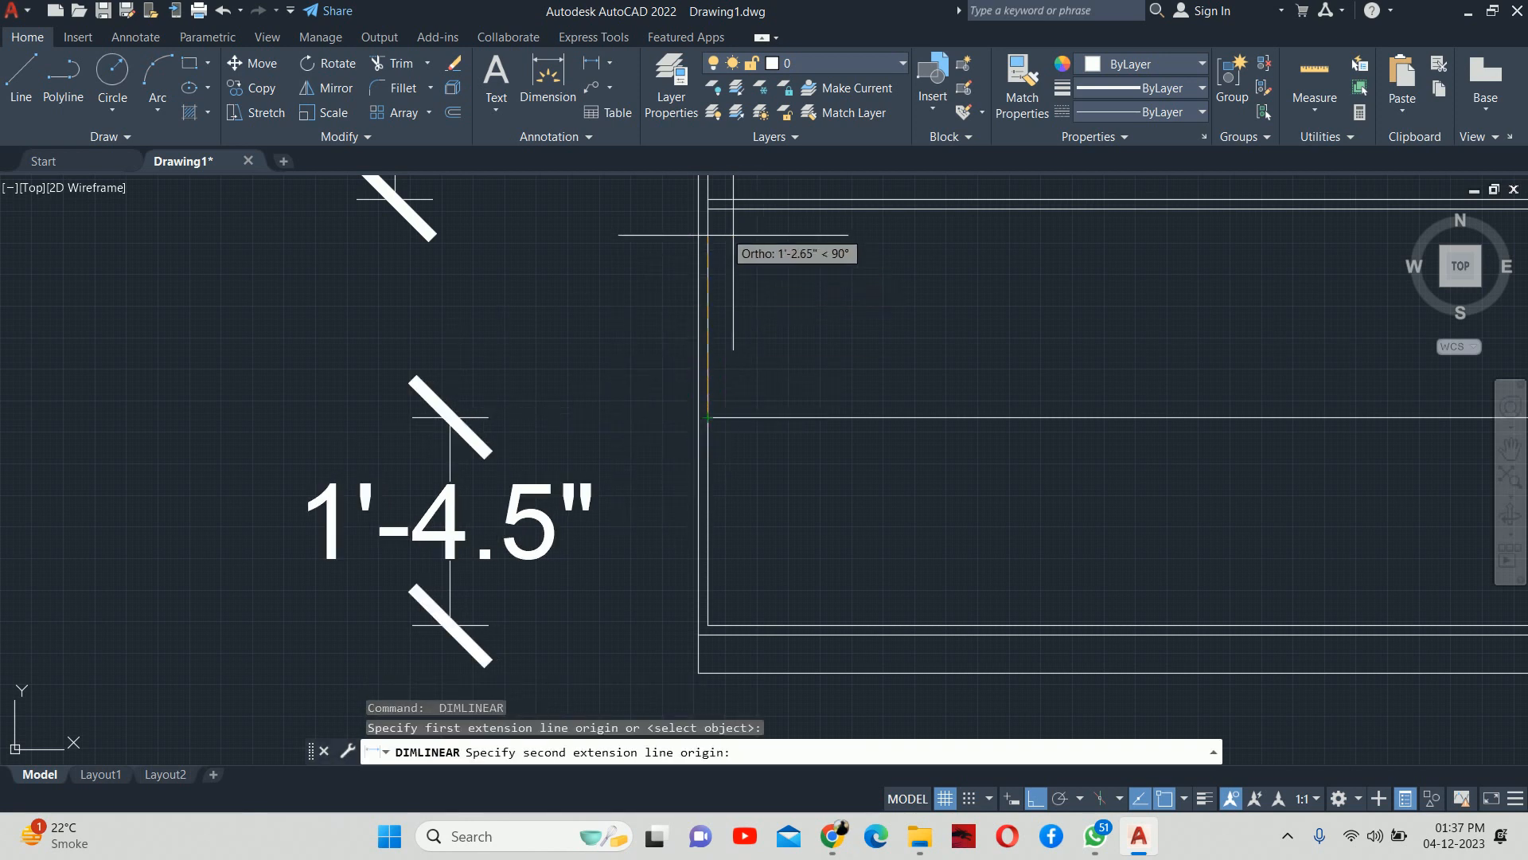
click(708, 208)
key(Escape)
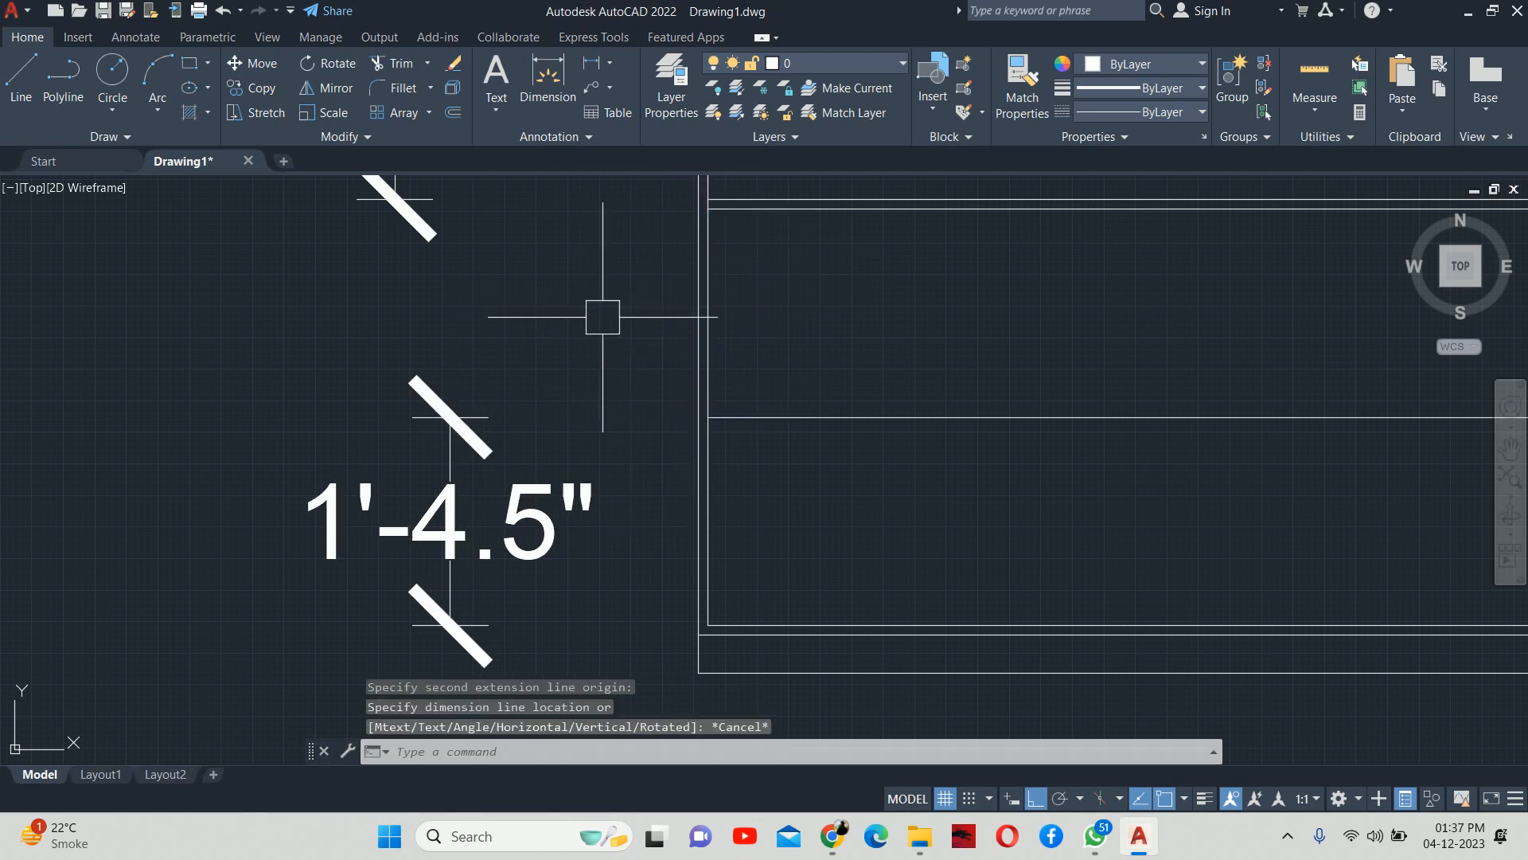
Step: Trim the left side panel's inner line where the lower horizontal divider meets it
middle_drag(723, 263, 586, 437)
text(tr)
key(Return)
scroll(597, 372, up, 5)
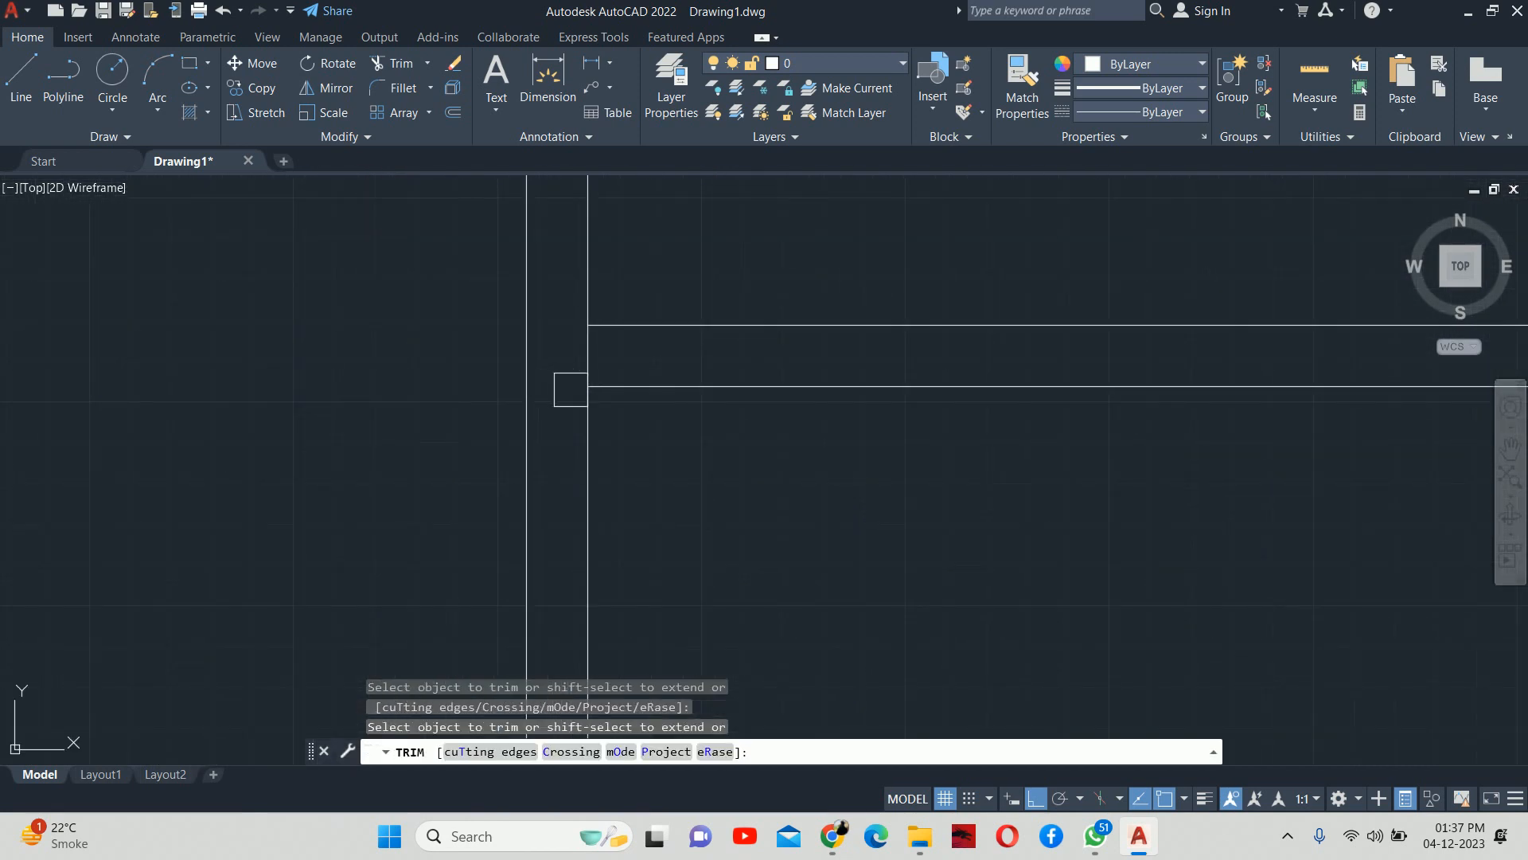
click(517, 330)
scroll(523, 333, down, 5)
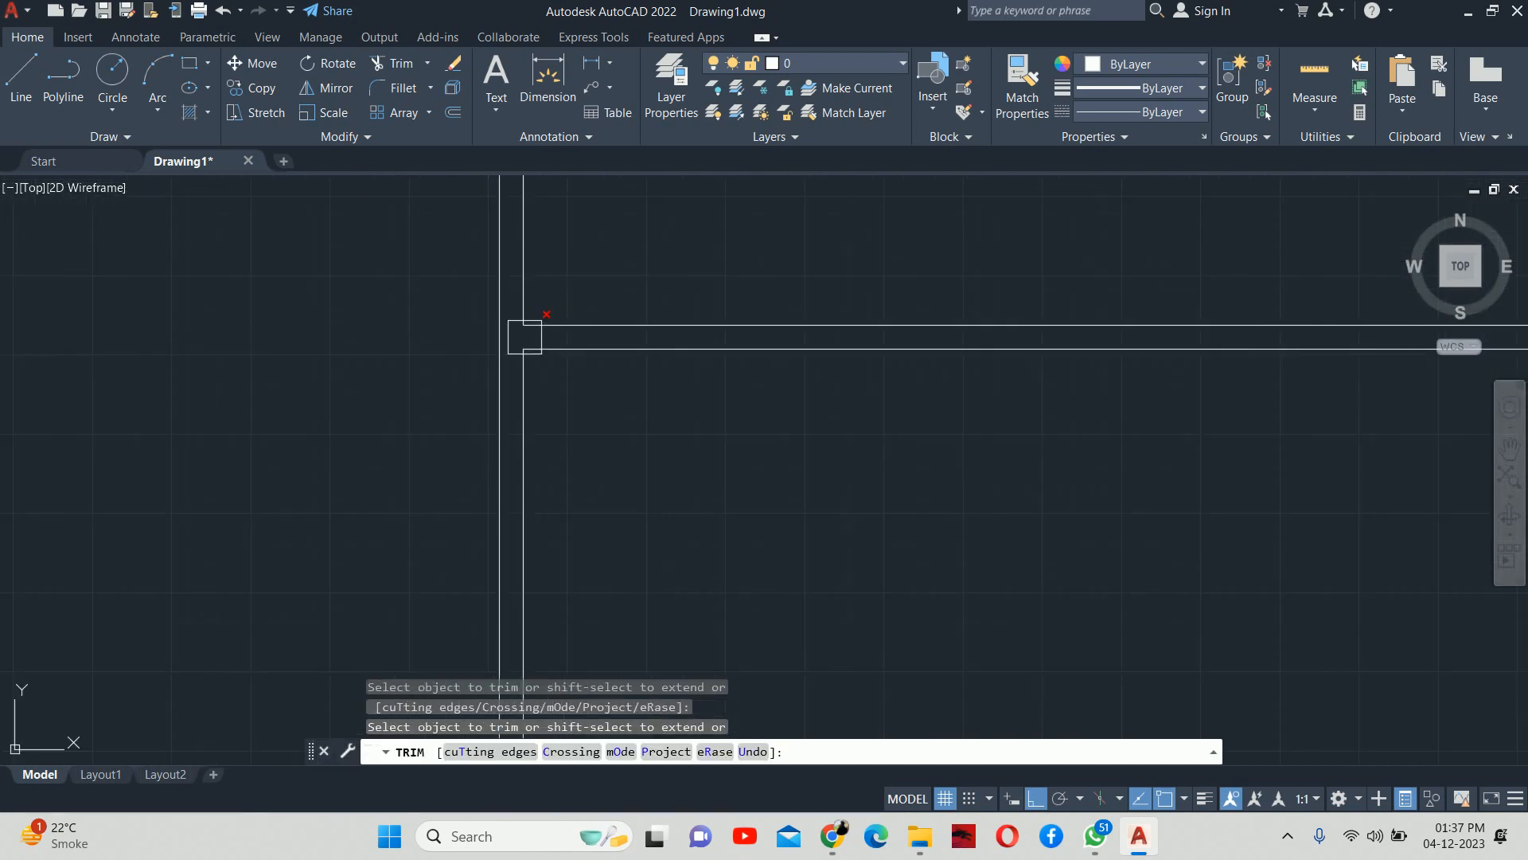
click(525, 342)
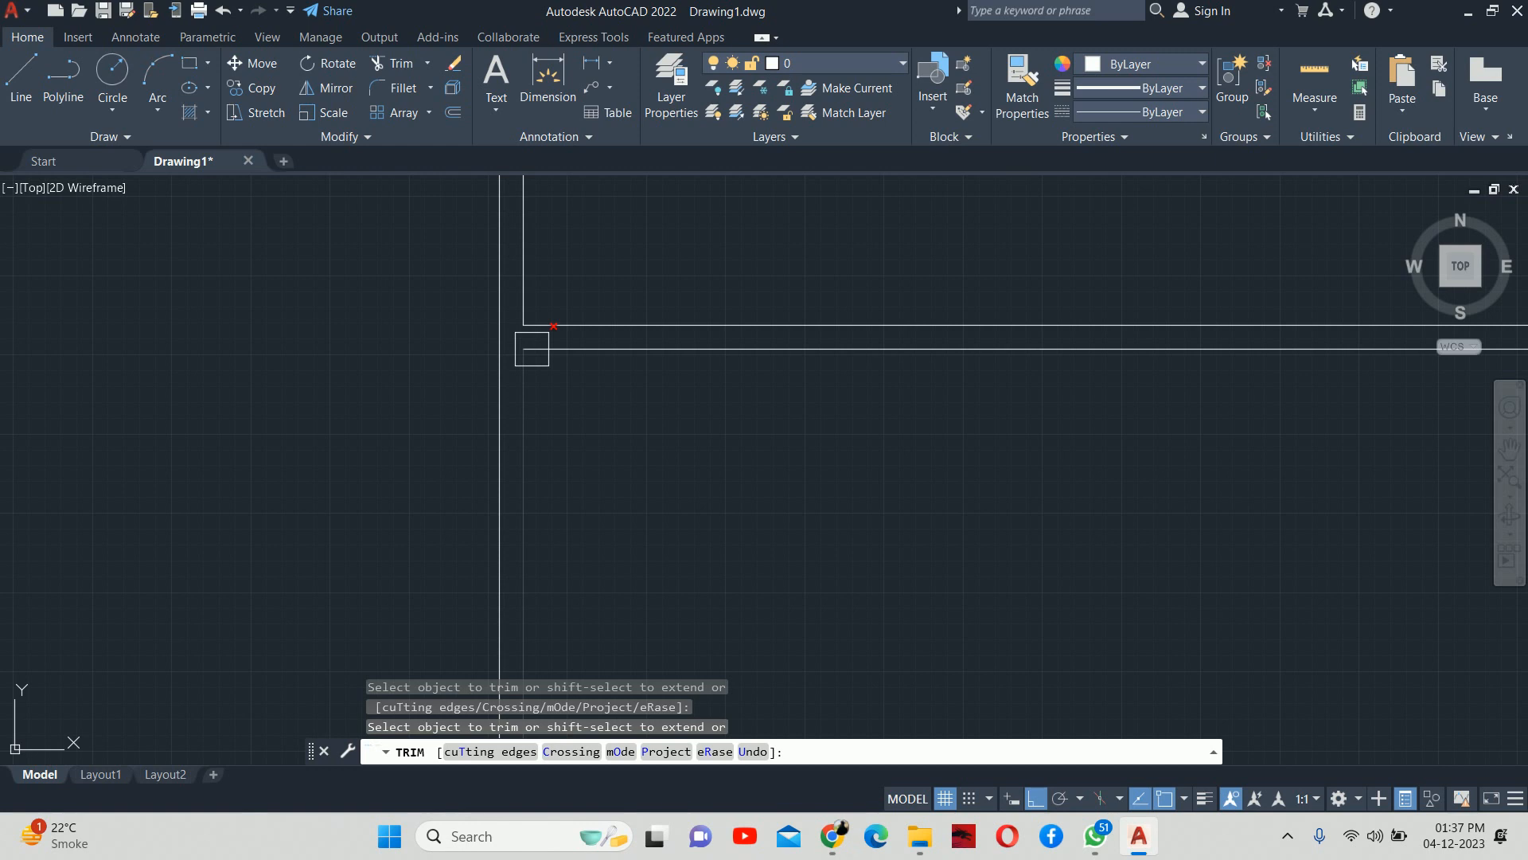
key(Escape)
scroll(638, 478, down, 5)
middle_drag(639, 478, 625, 379)
key(Escape)
key(Escape)
key(Escape)
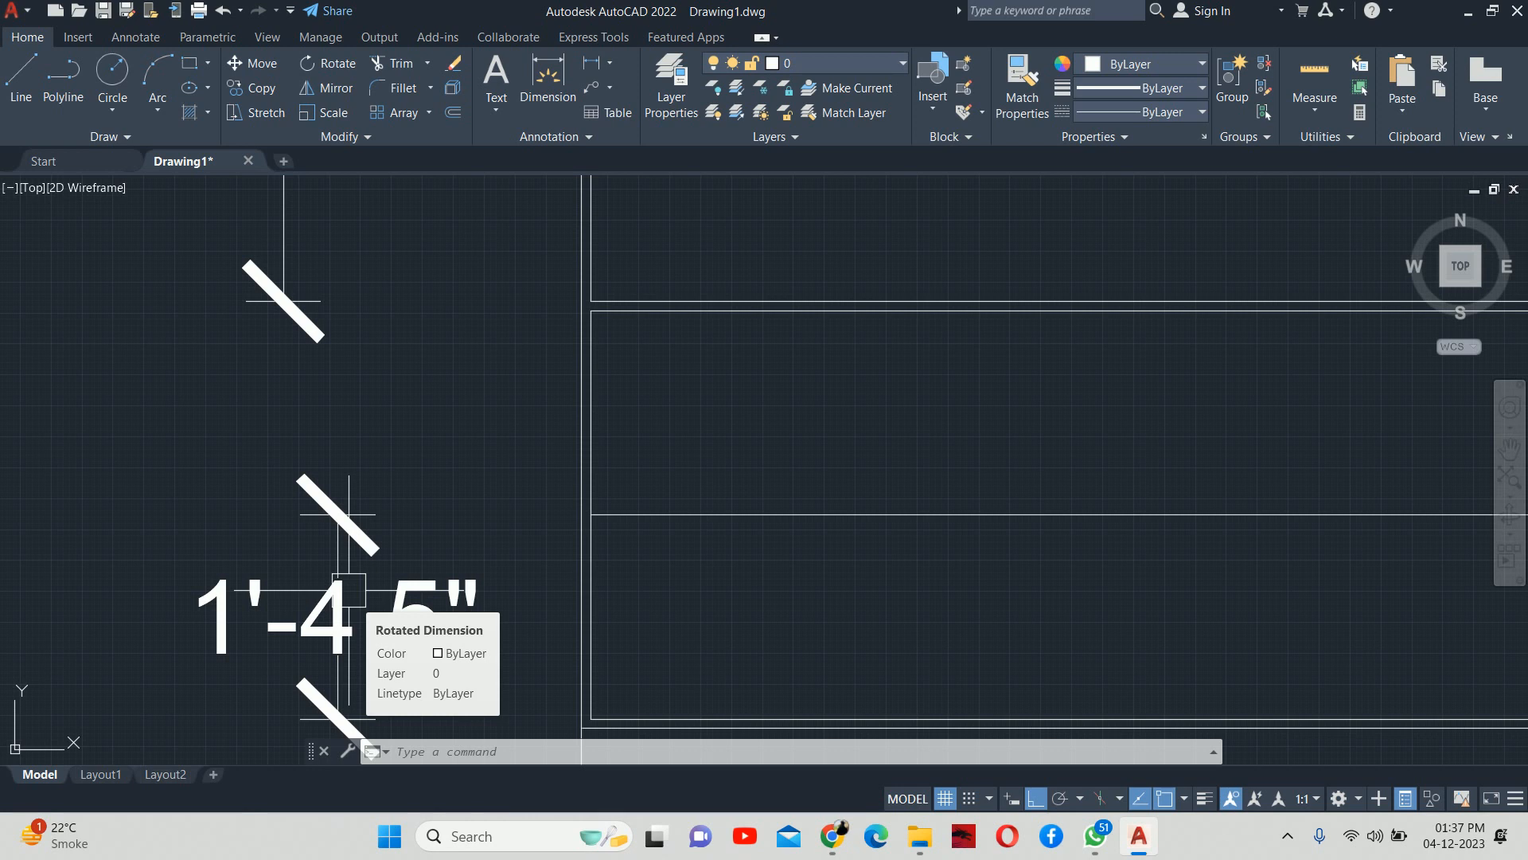
Step: Review the divider layout in the plan against the elevation below it
scroll(349, 590, down, 5)
key(Escape)
key(Escape)
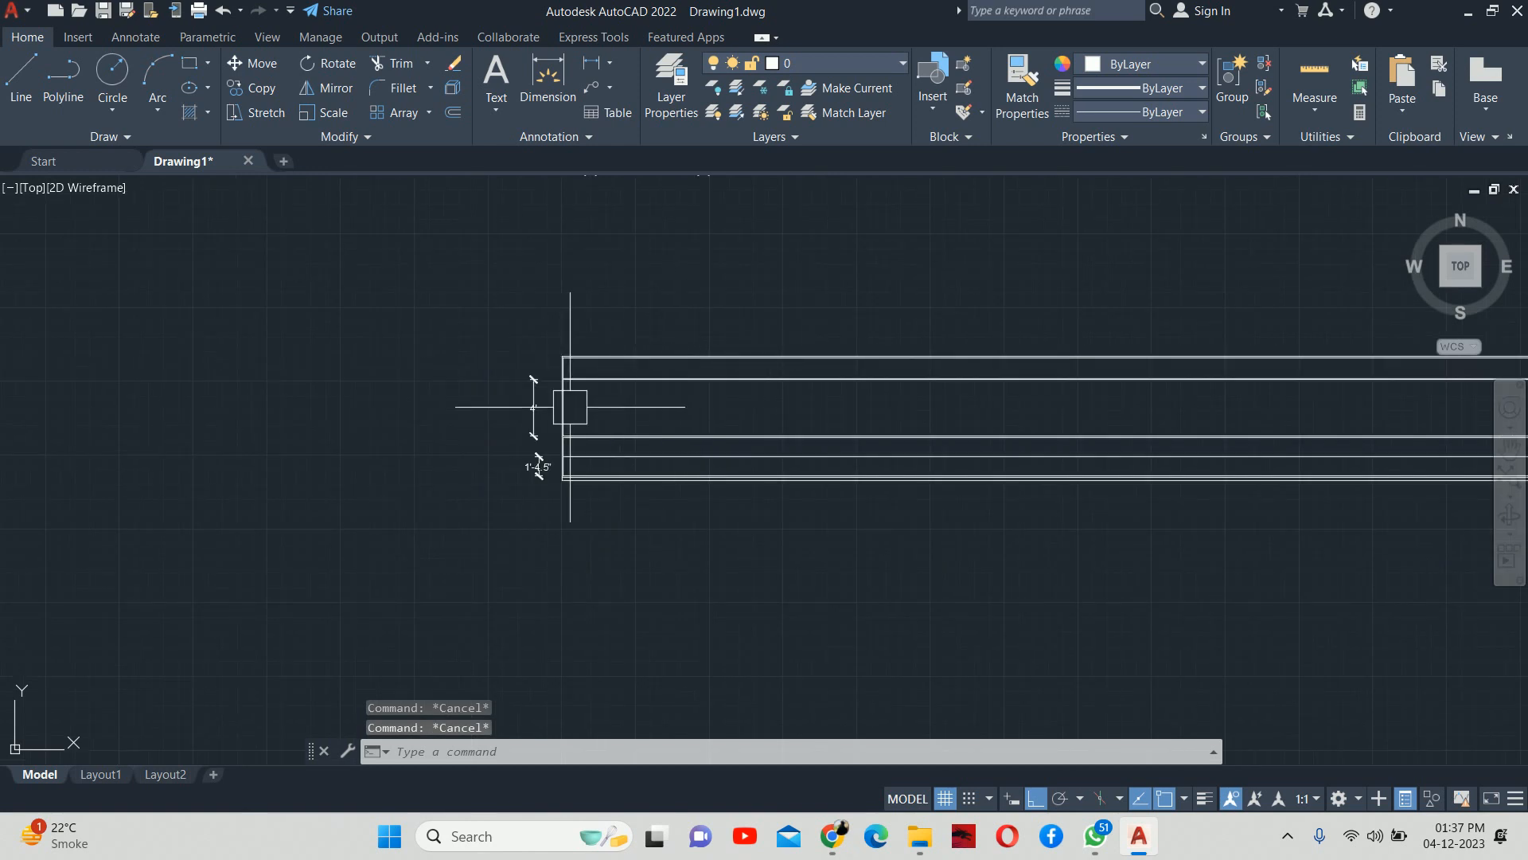
middle_drag(572, 380, 529, 648)
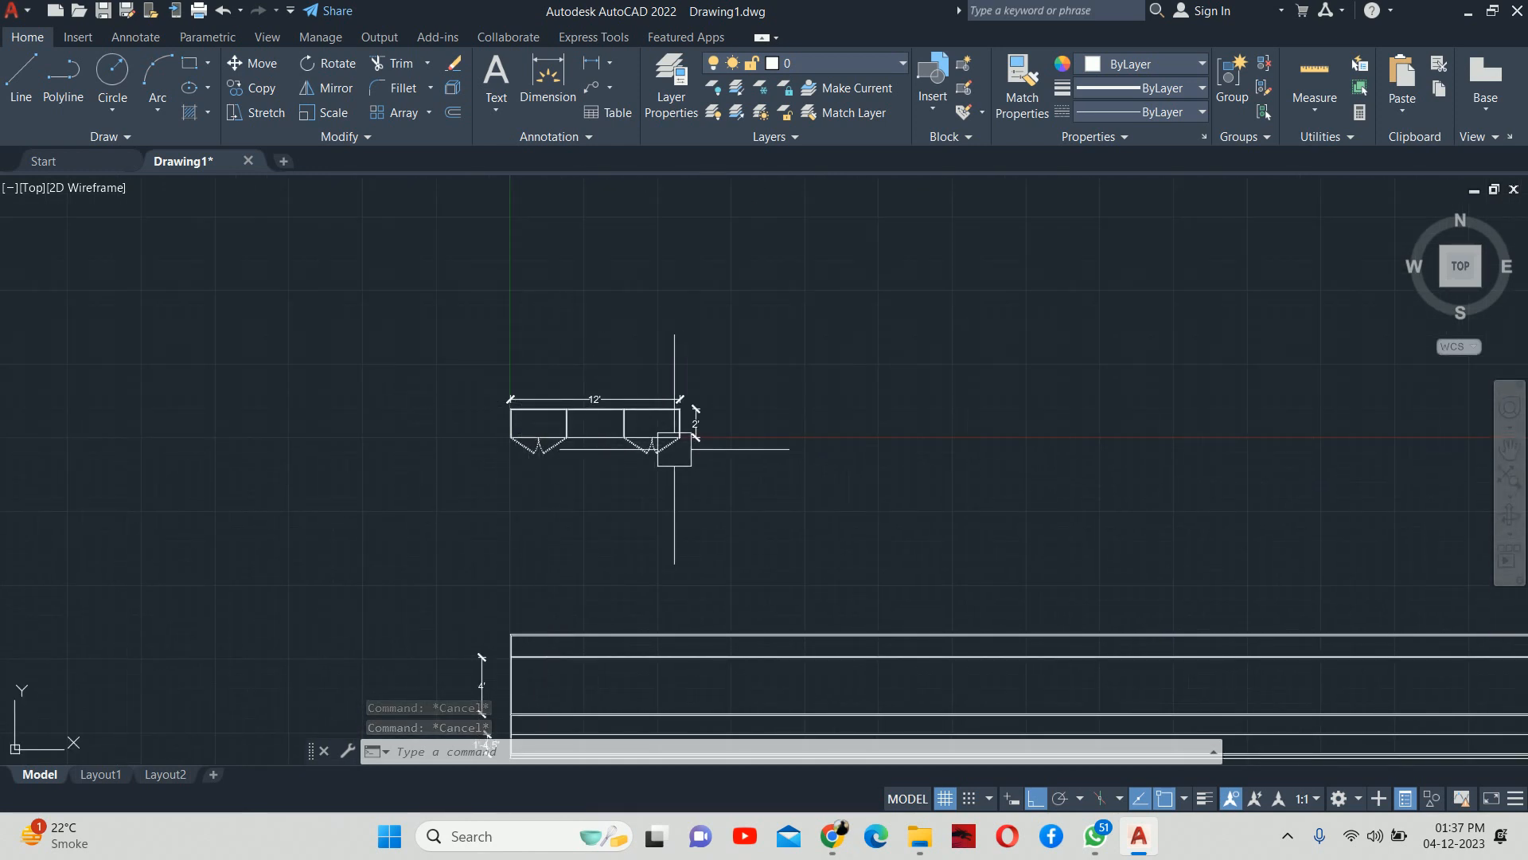
middle_drag(698, 443, 754, 347)
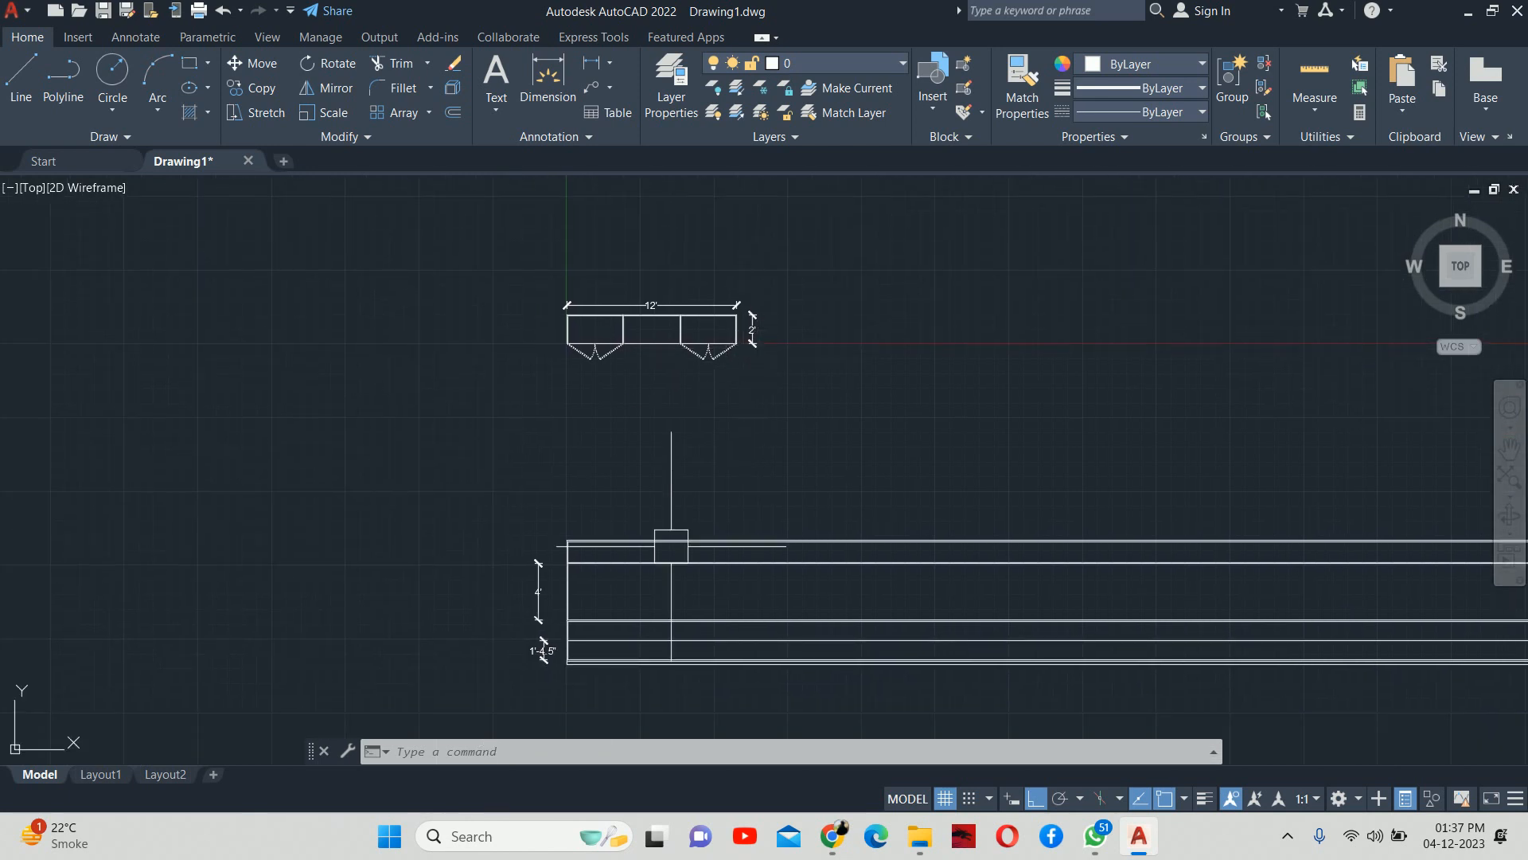
scroll(590, 630, up, 4)
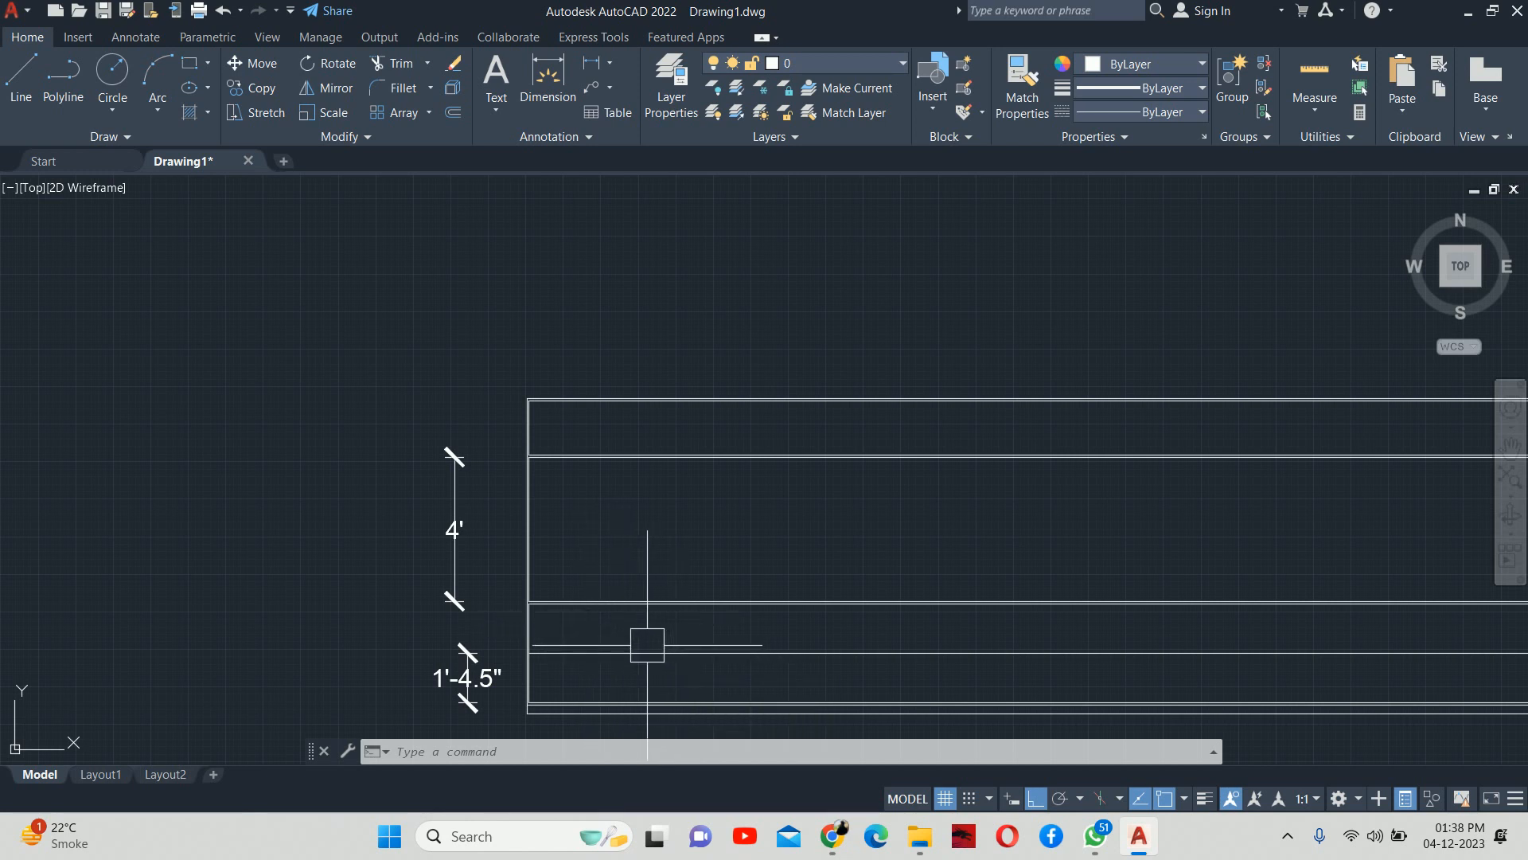
key(Escape)
key(Escape)
key(Escape)
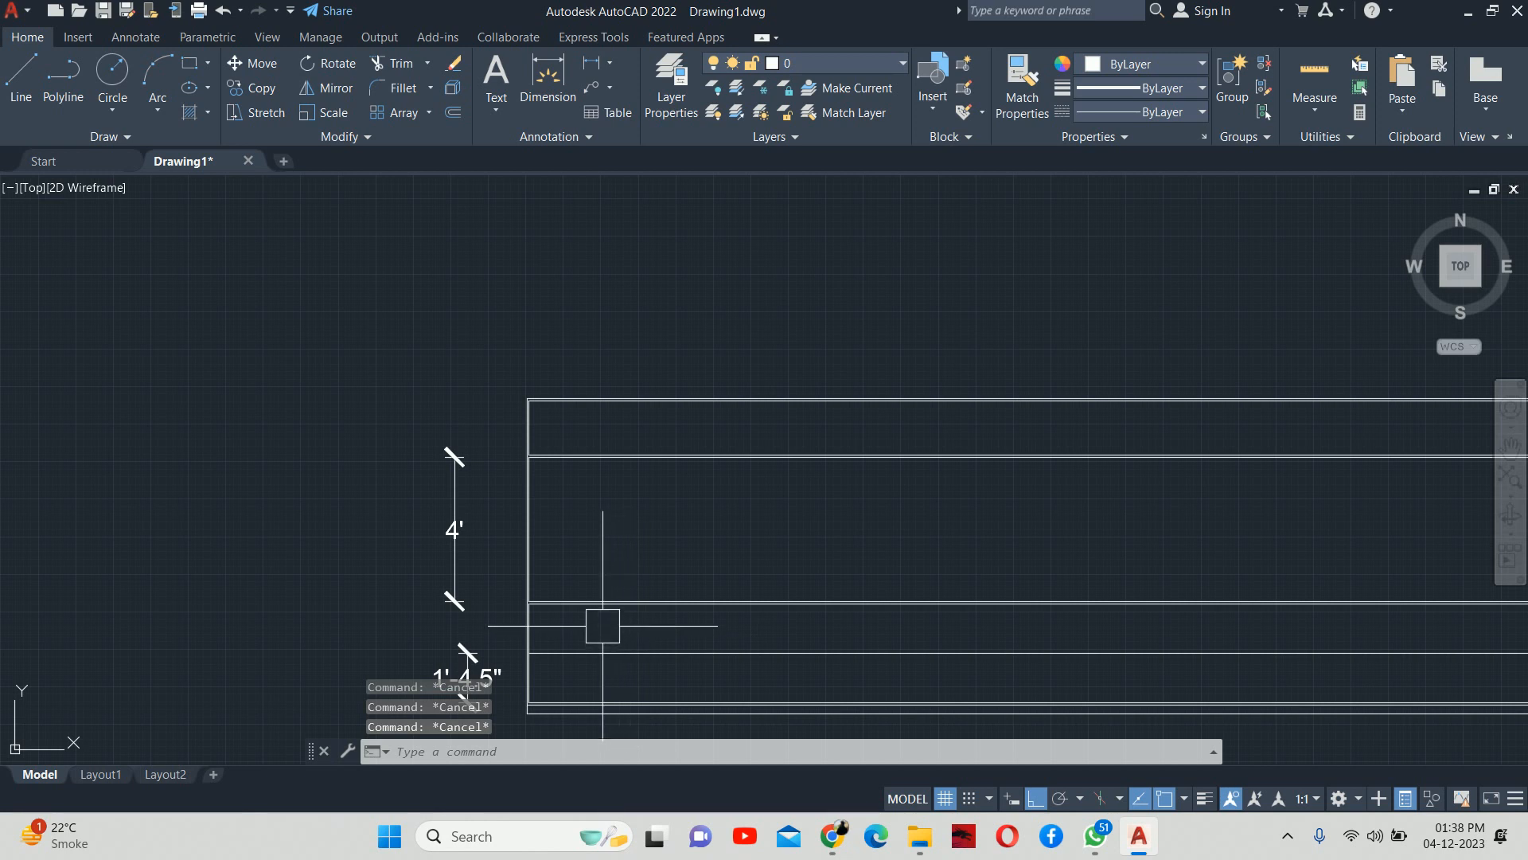
Step: Project the right face of the plan's left vertical divider down to the elevation with a vertical construction line
scroll(603, 609, down, 2)
text(x1)
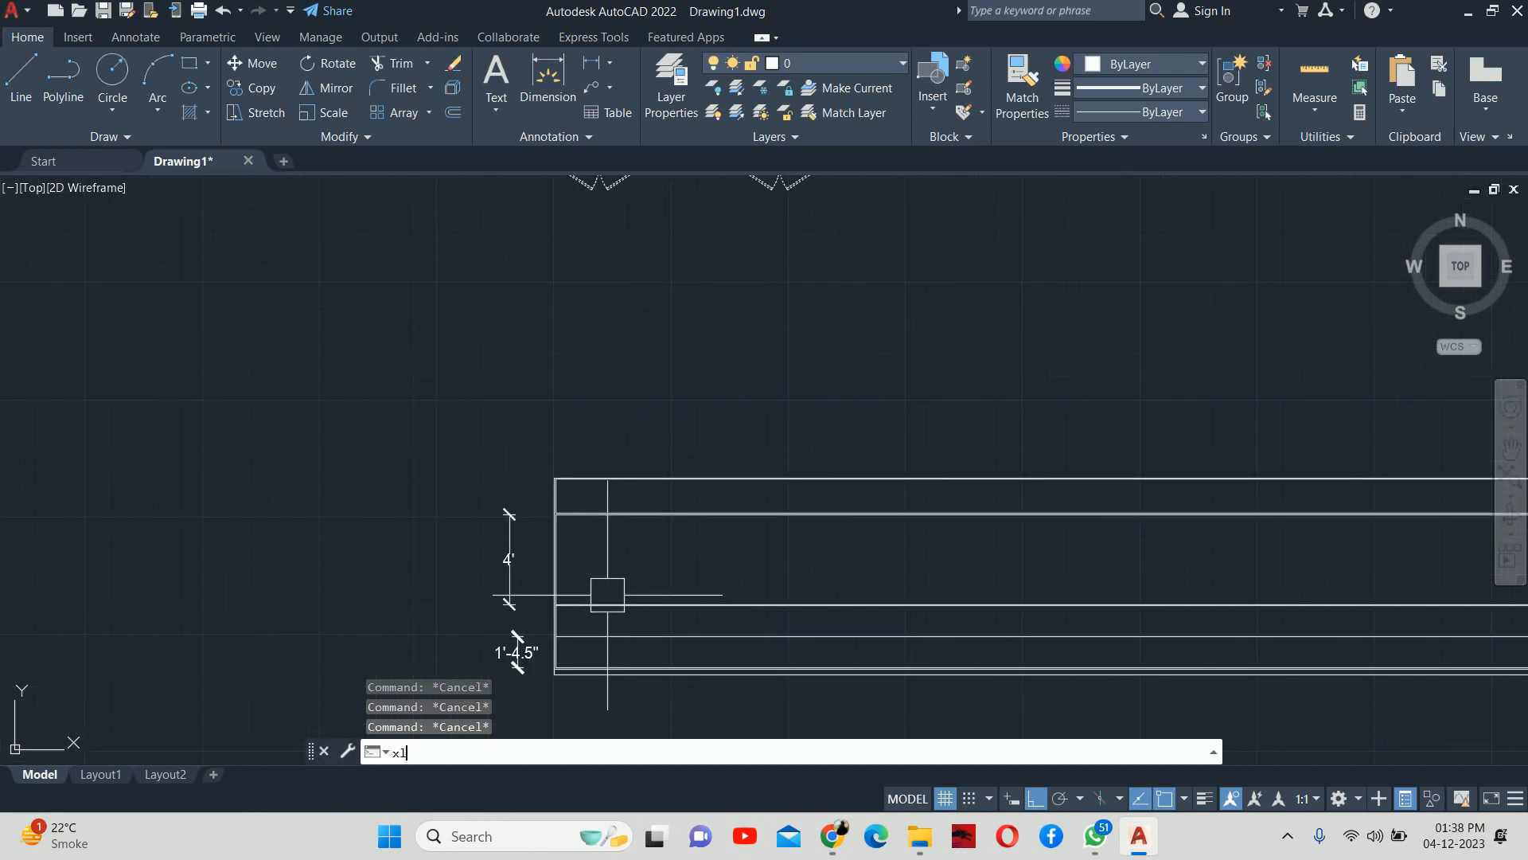
key(Return)
text(v)
key(Return)
scroll(608, 388, down, 6)
middle_drag(610, 380, 614, 443)
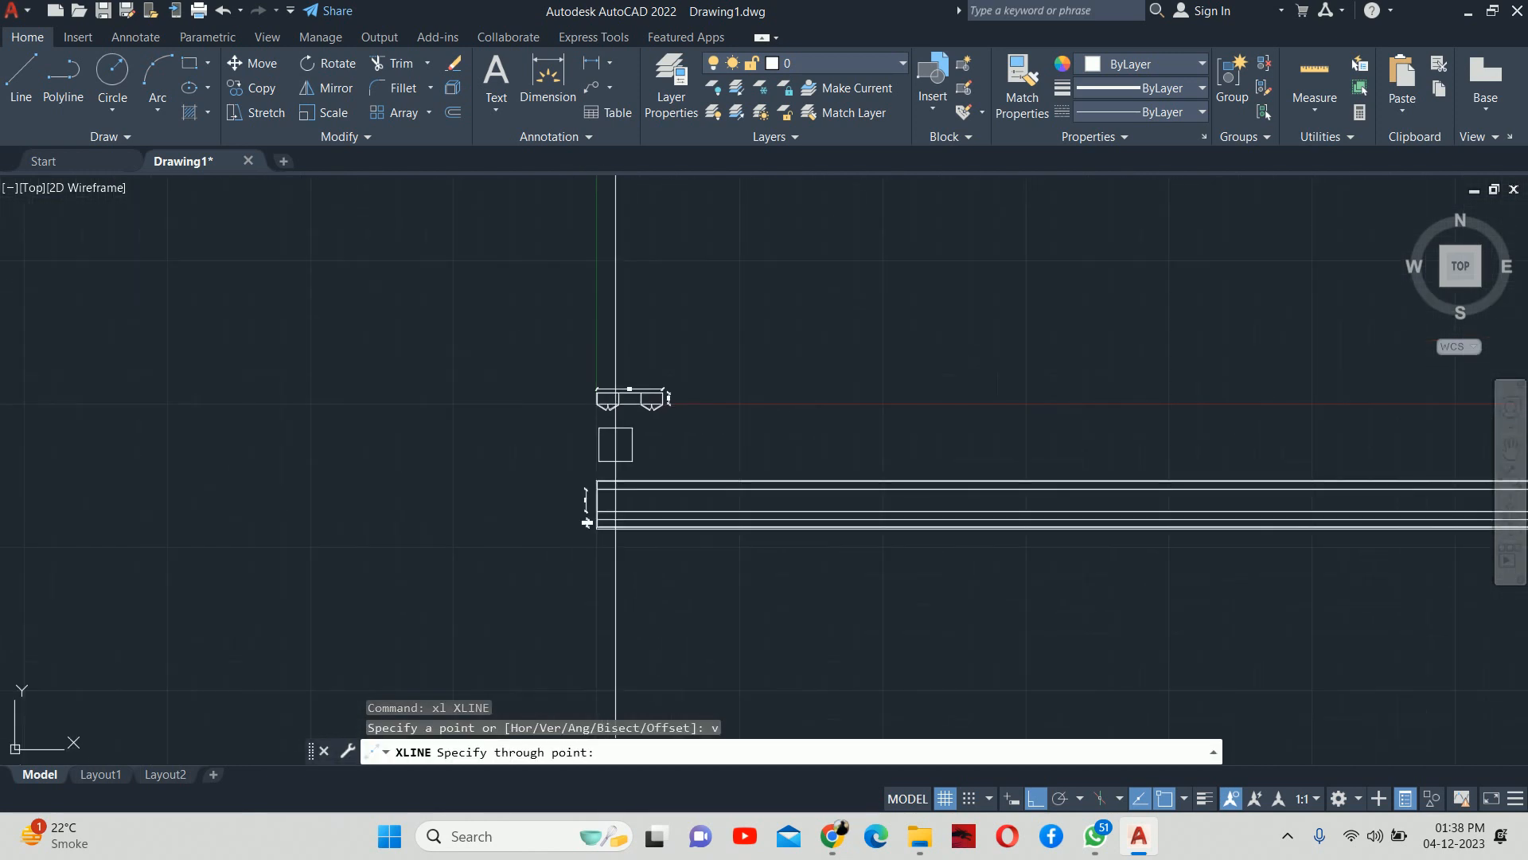
scroll(625, 395, up, 8)
scroll(524, 463, up, 6)
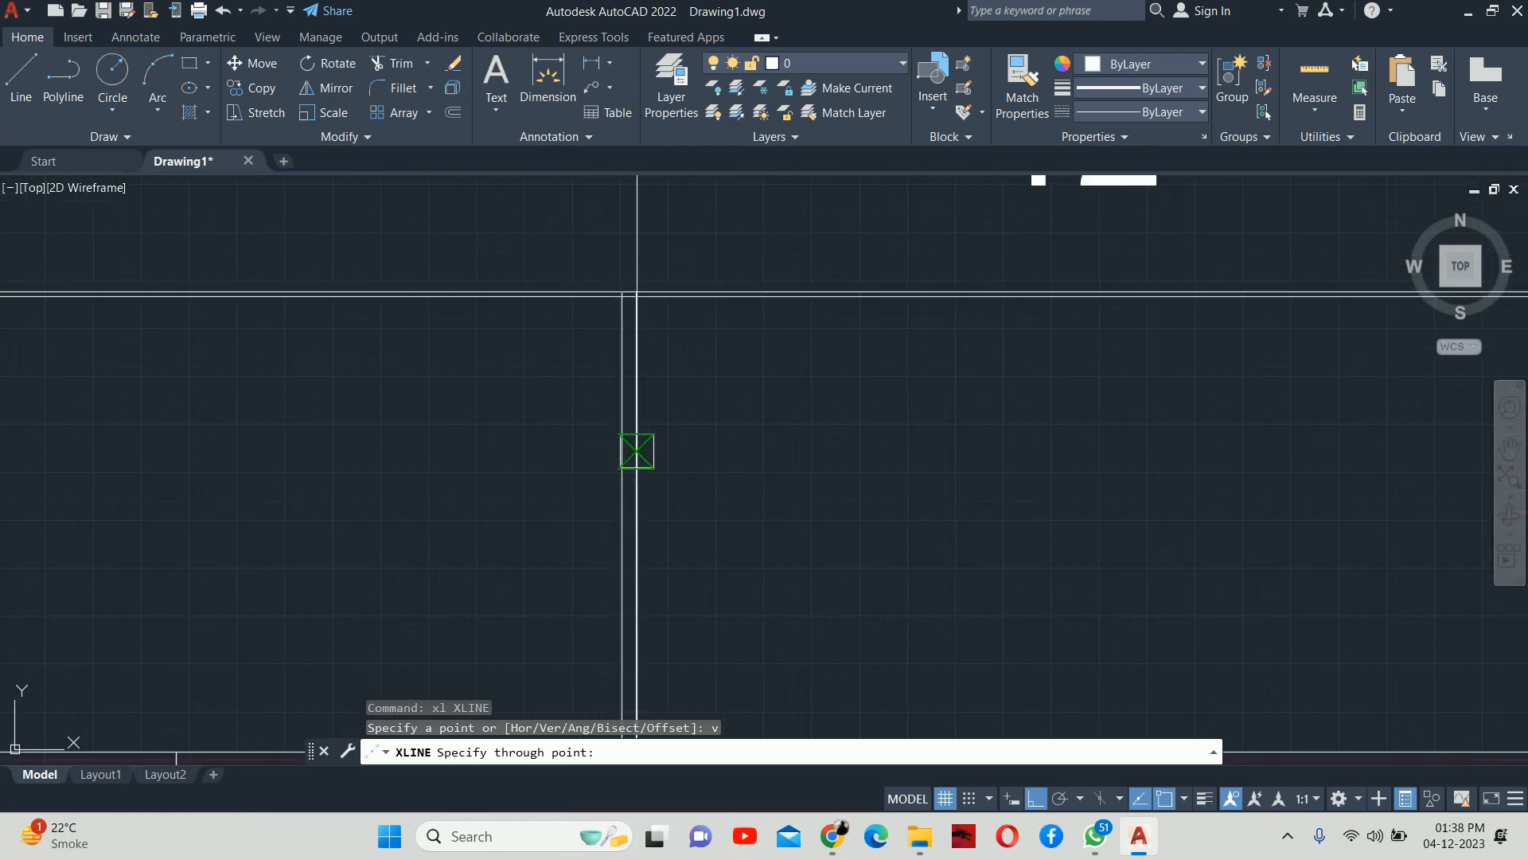
click(636, 441)
key(Escape)
scroll(616, 443, down, 11)
key(Escape)
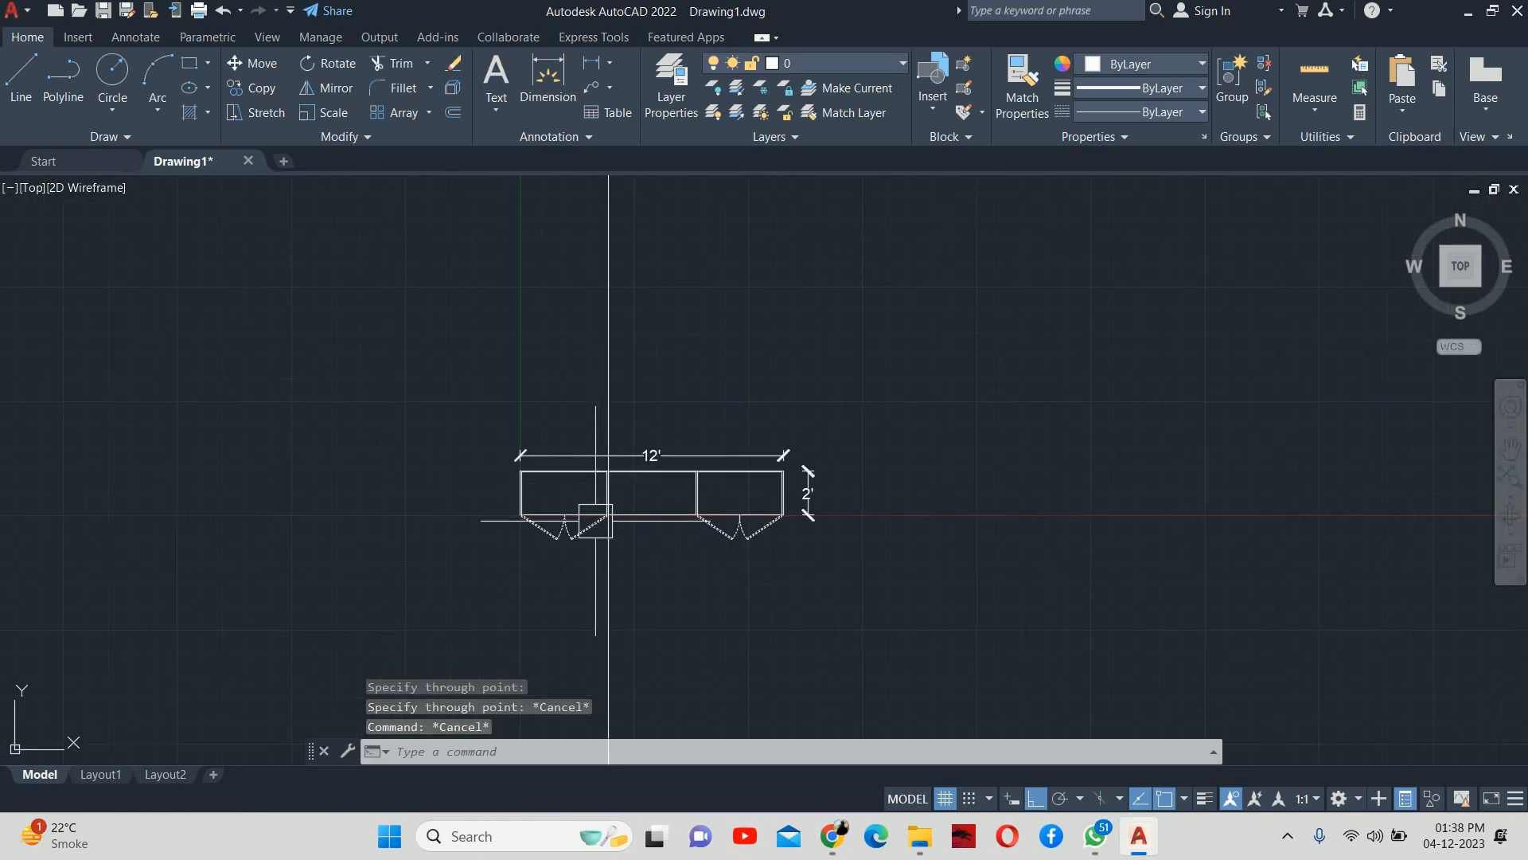
Step: Trim the vertical construction line above the elevation's top panel
middle_drag(593, 521, 614, 341)
key(Escape)
key(Escape)
scroll(624, 540, up, 4)
middle_drag(624, 540, 646, 489)
text(tr)
key(Return)
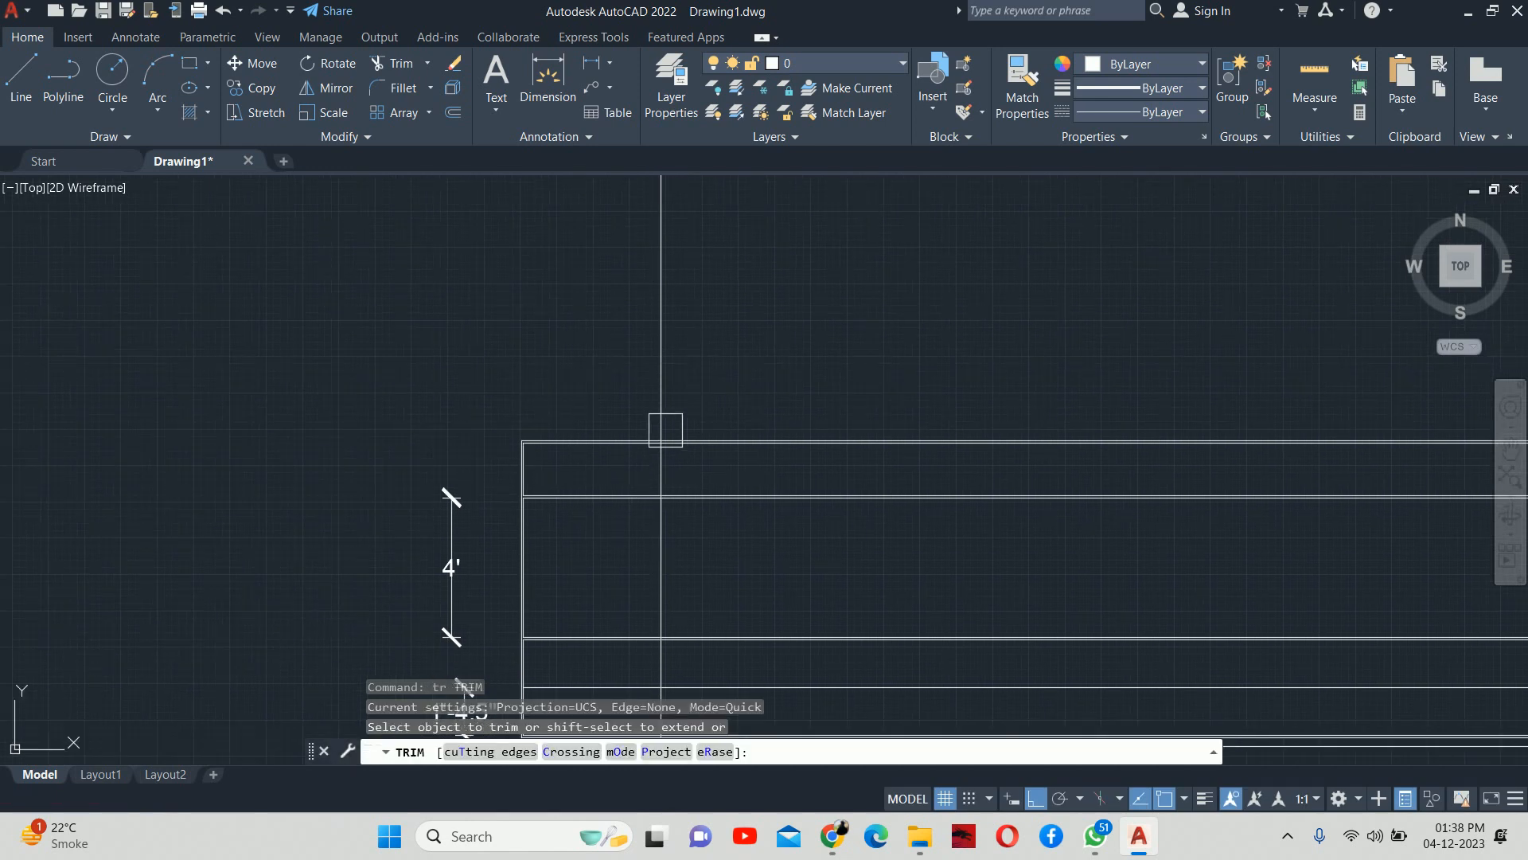
scroll(654, 438, down, 8)
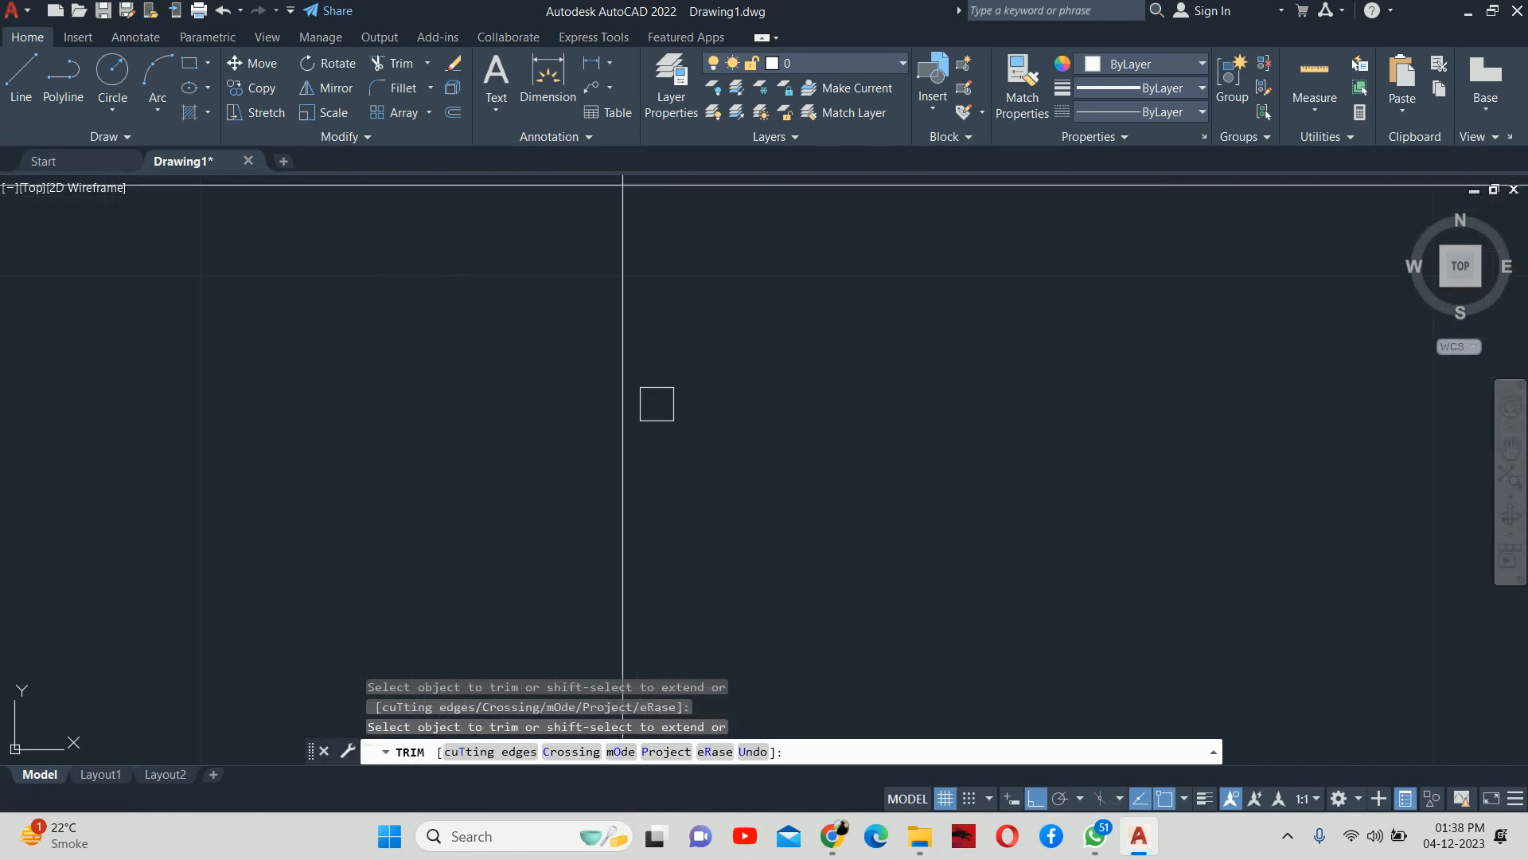
middle_drag(640, 312, 602, 582)
click(620, 354)
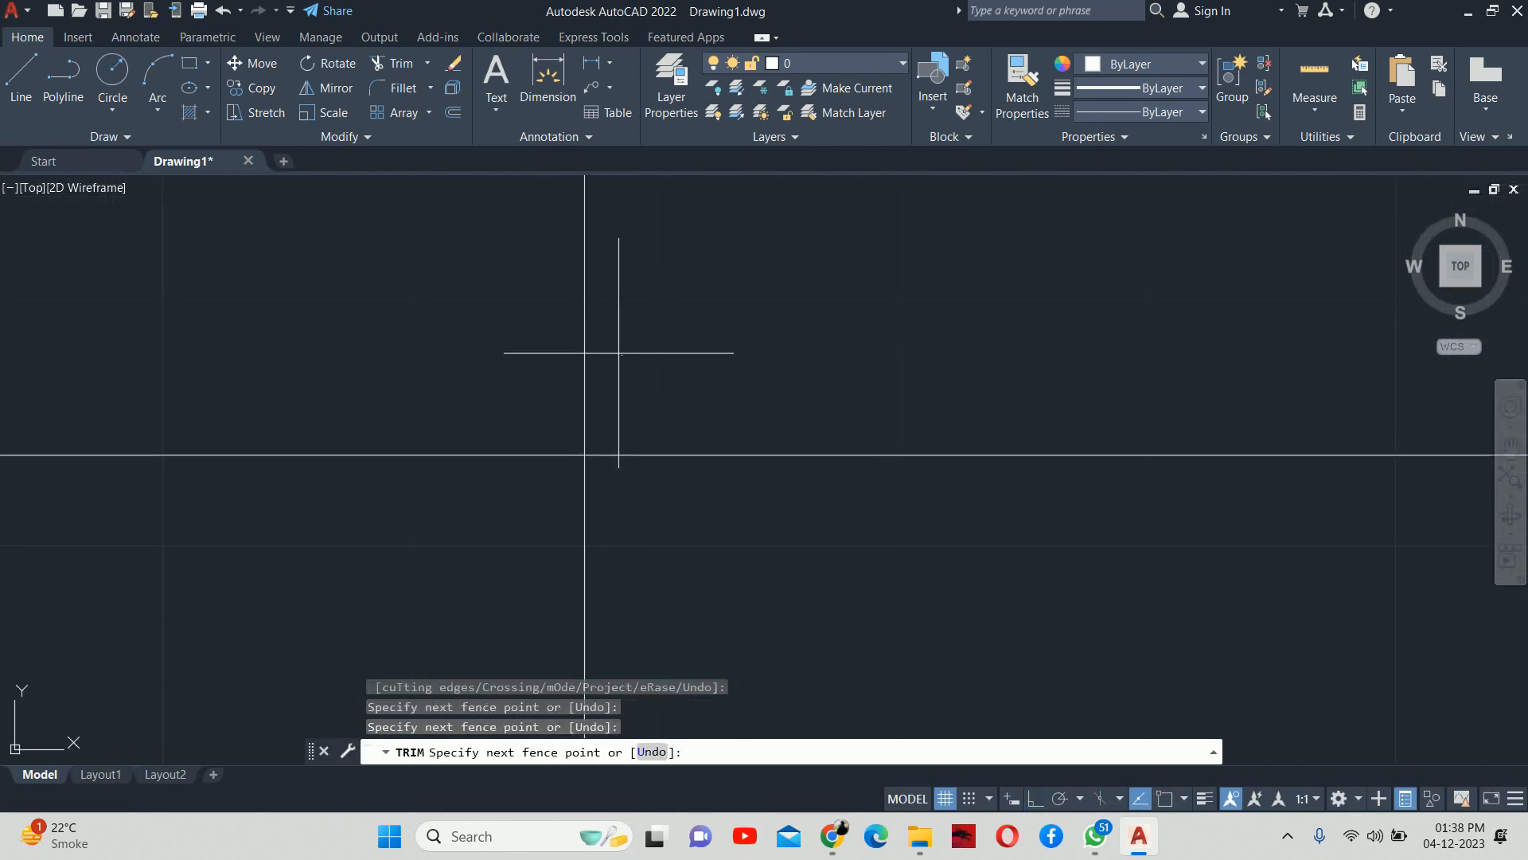
click(581, 338)
click(573, 334)
scroll(582, 344, down, 14)
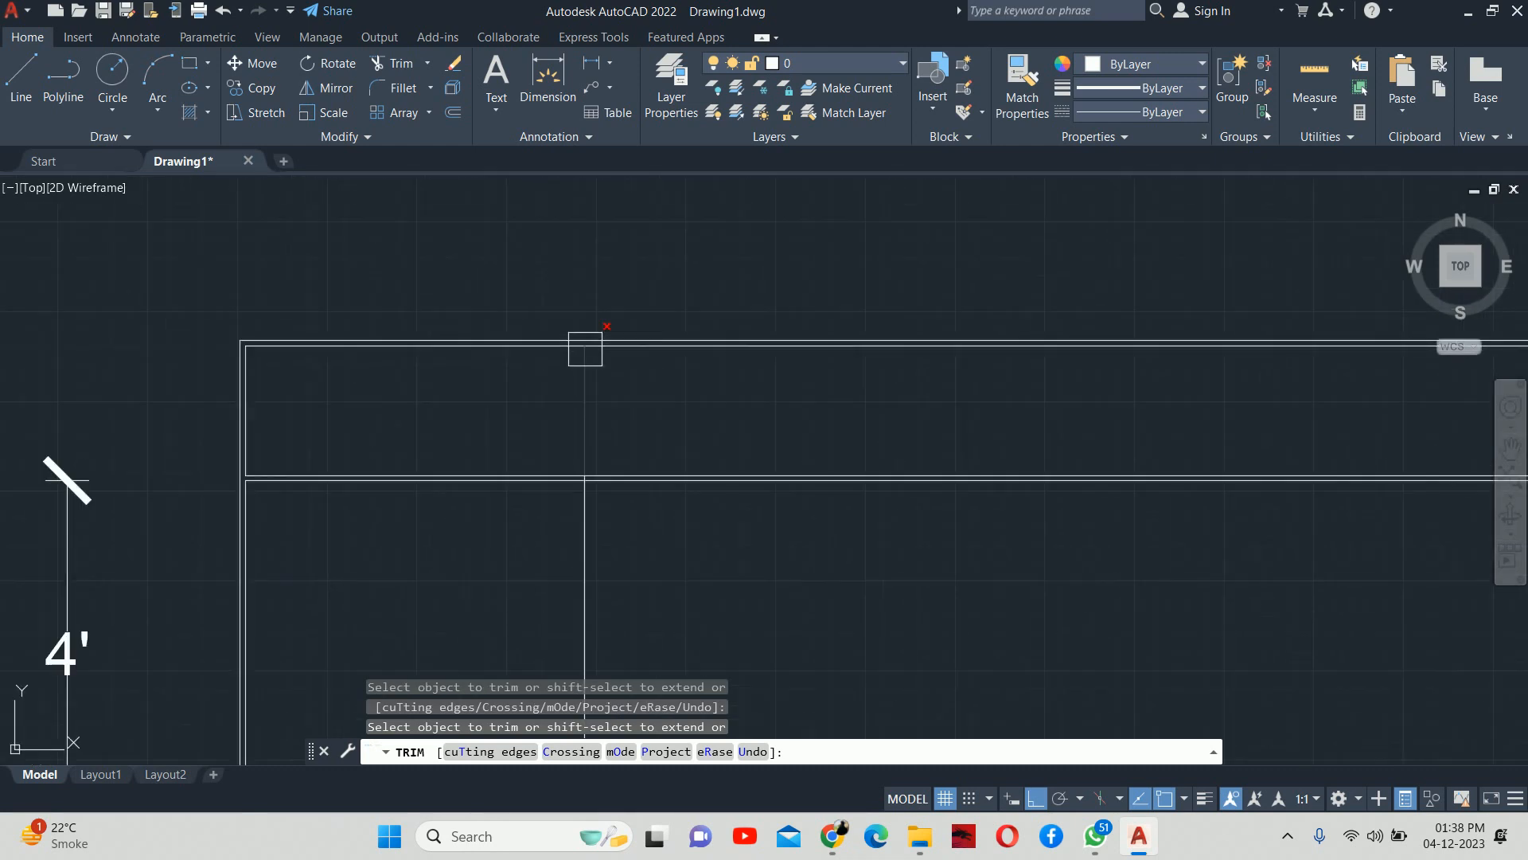
Step: Trim the projected vertical line where it runs past the underside of the elevation's bottom panel
middle_drag(594, 501, 653, 119)
click(645, 187)
middle_drag(646, 189, 618, 494)
scroll(624, 413, up, 10)
mouse_move(631, 331)
middle_down()
mouse_move(604, 351)
mouse_move(596, 550)
mouse_move(644, 596)
middle_up()
click(569, 554)
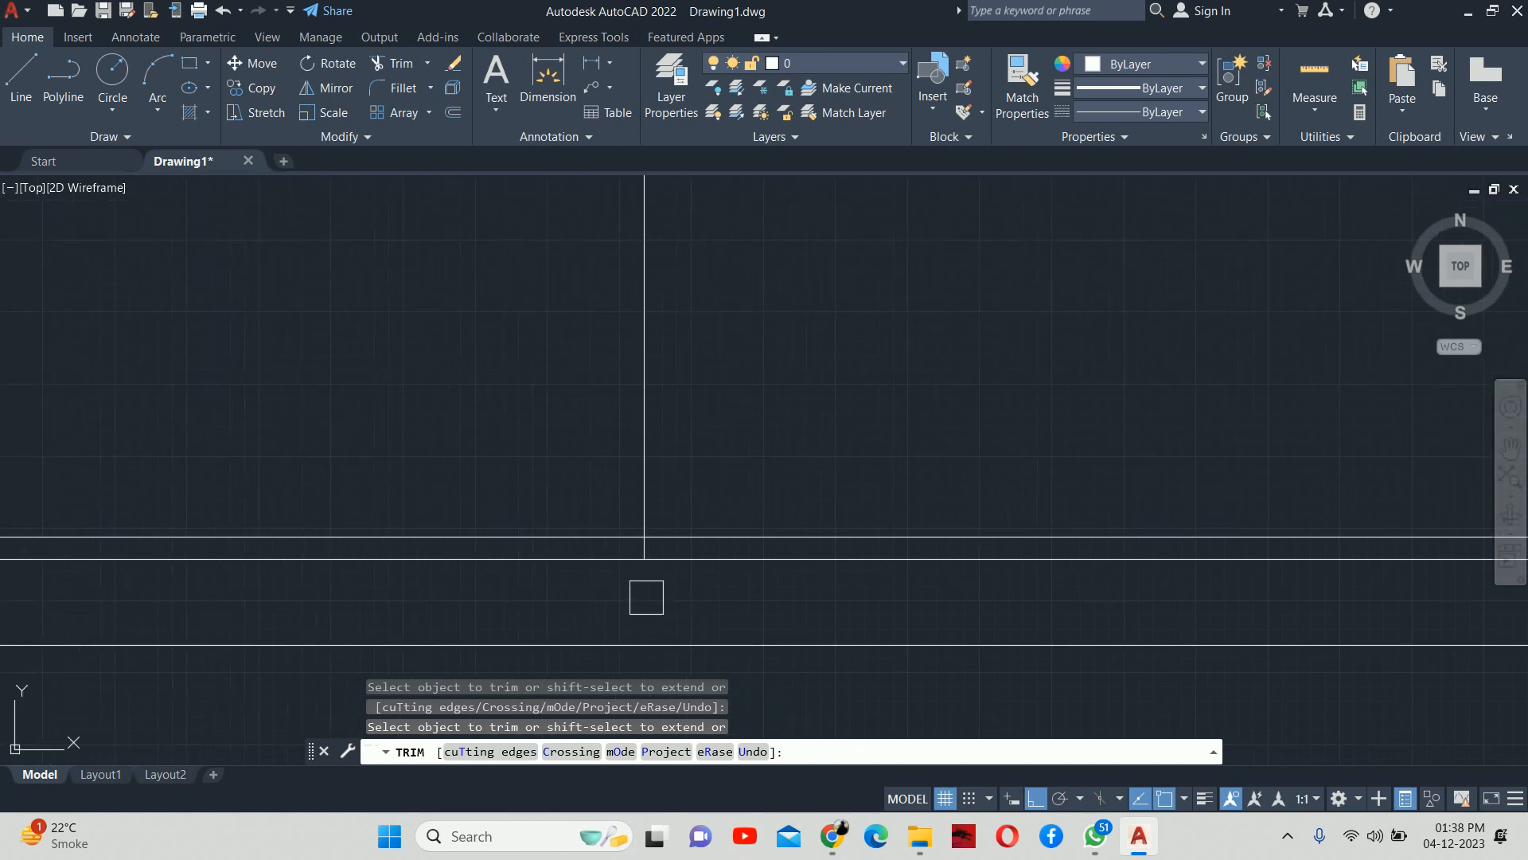
key(Escape)
key(Escape)
Step: Offset the projected vertical line 0.75" to the left to form the elevation's left vertical divider
text(o)
key(Return)
text(.5)
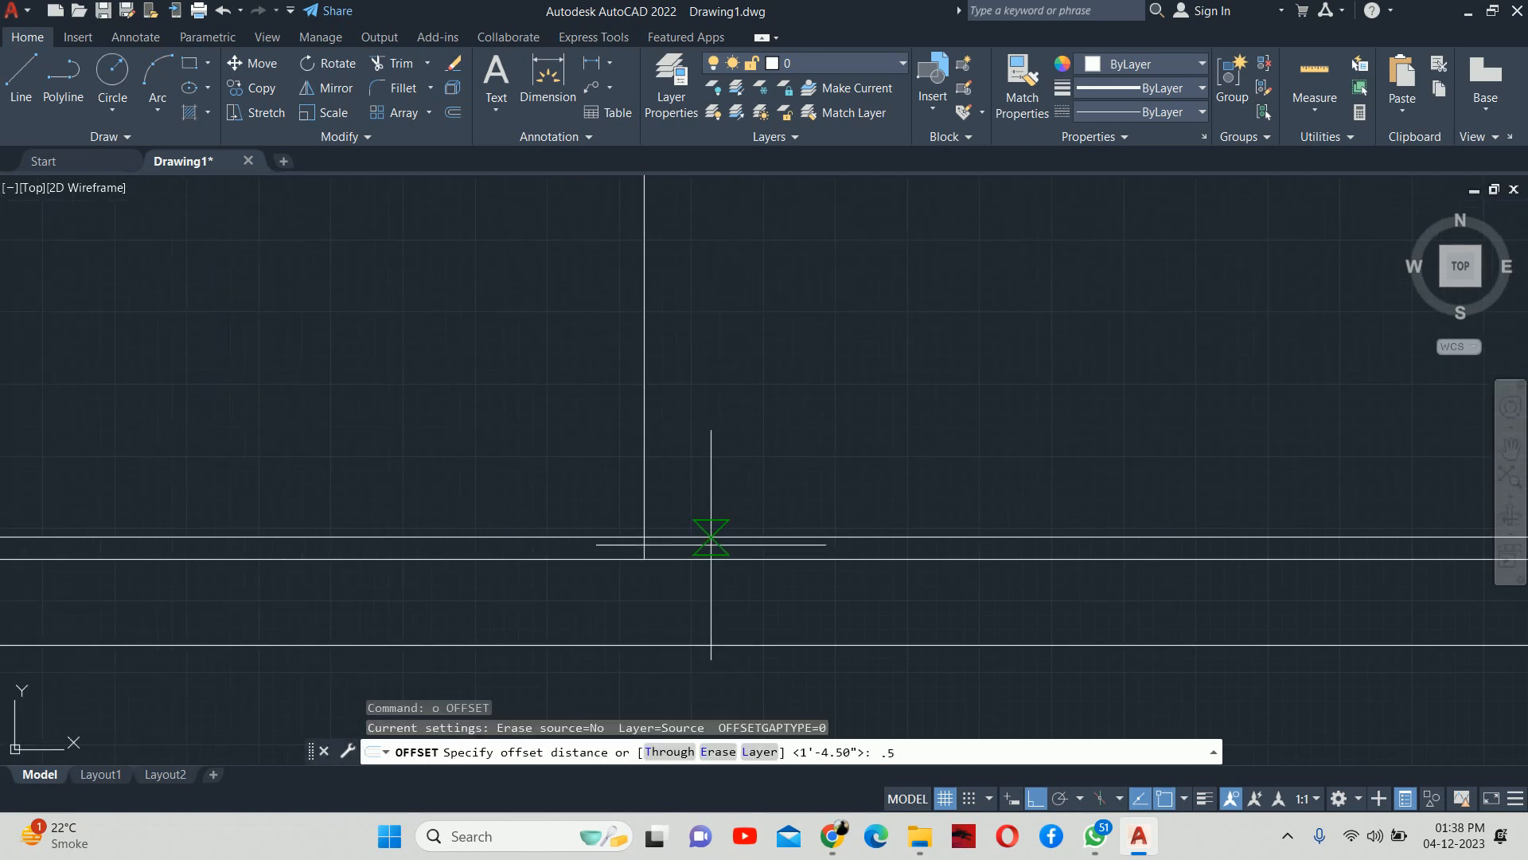
key(BackSpace)
text(75)
key(Return)
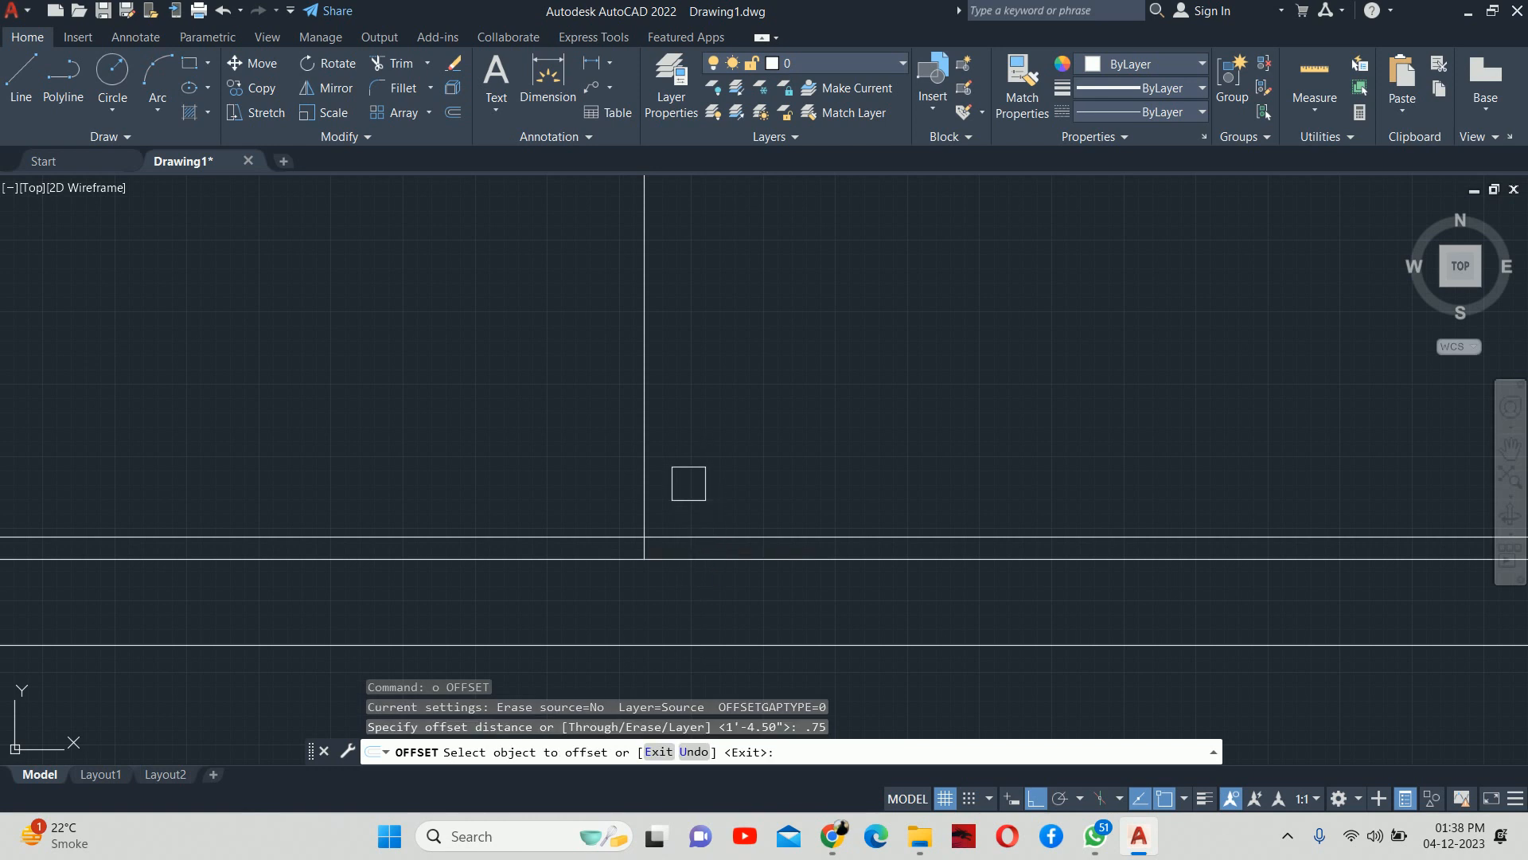
click(660, 437)
click(547, 447)
key(Return)
key(Escape)
key(Escape)
Step: Trim the left line of the vertical divider where it crosses the elevation's bottom panel
scroll(570, 501, up, 2)
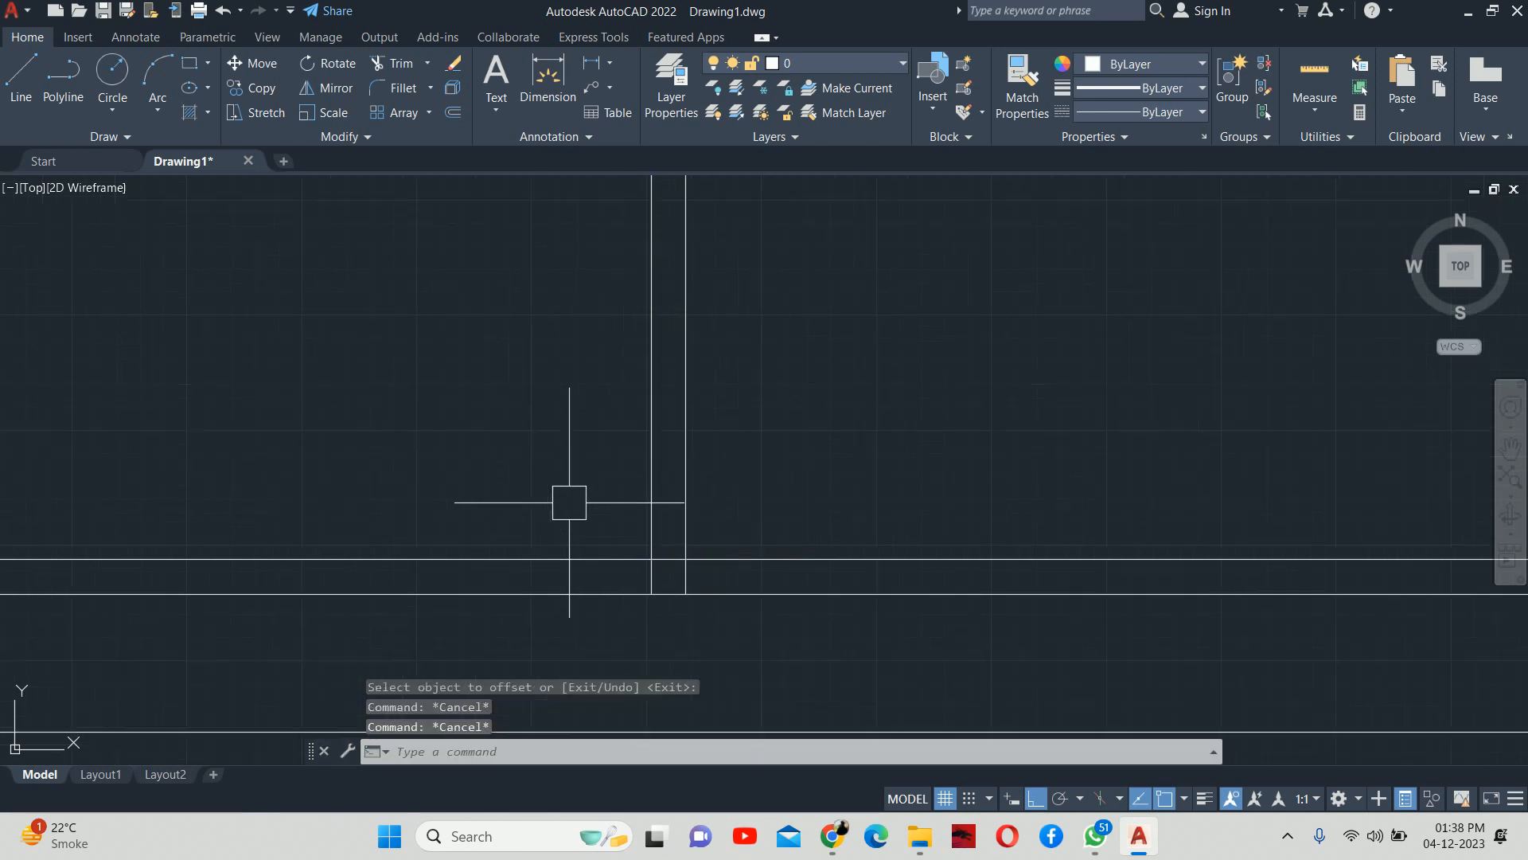
text(tr)
key(Return)
scroll(618, 542, up, 2)
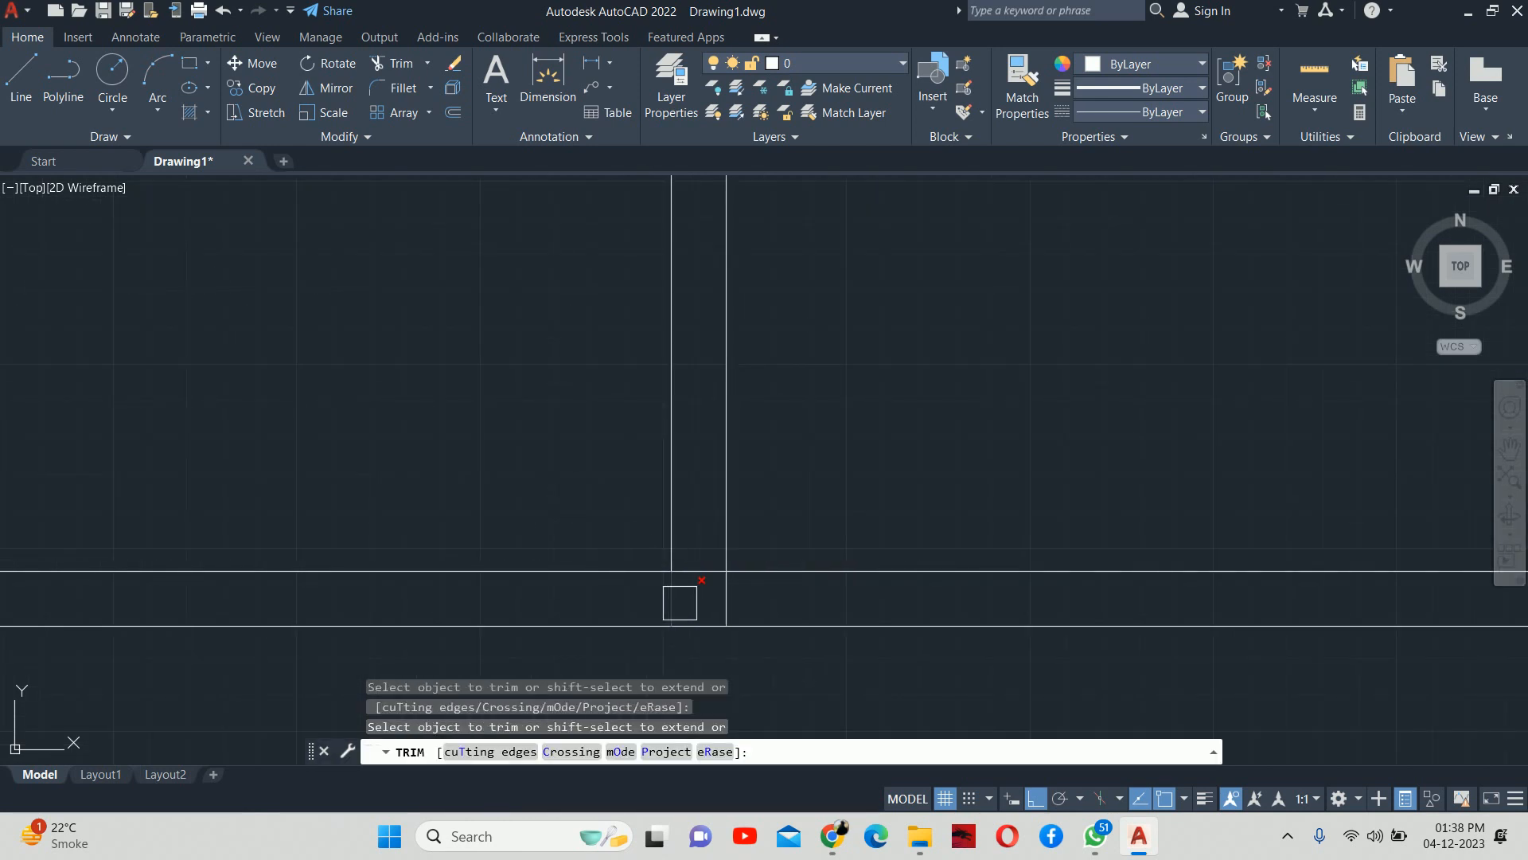
scroll(697, 580, down, 5)
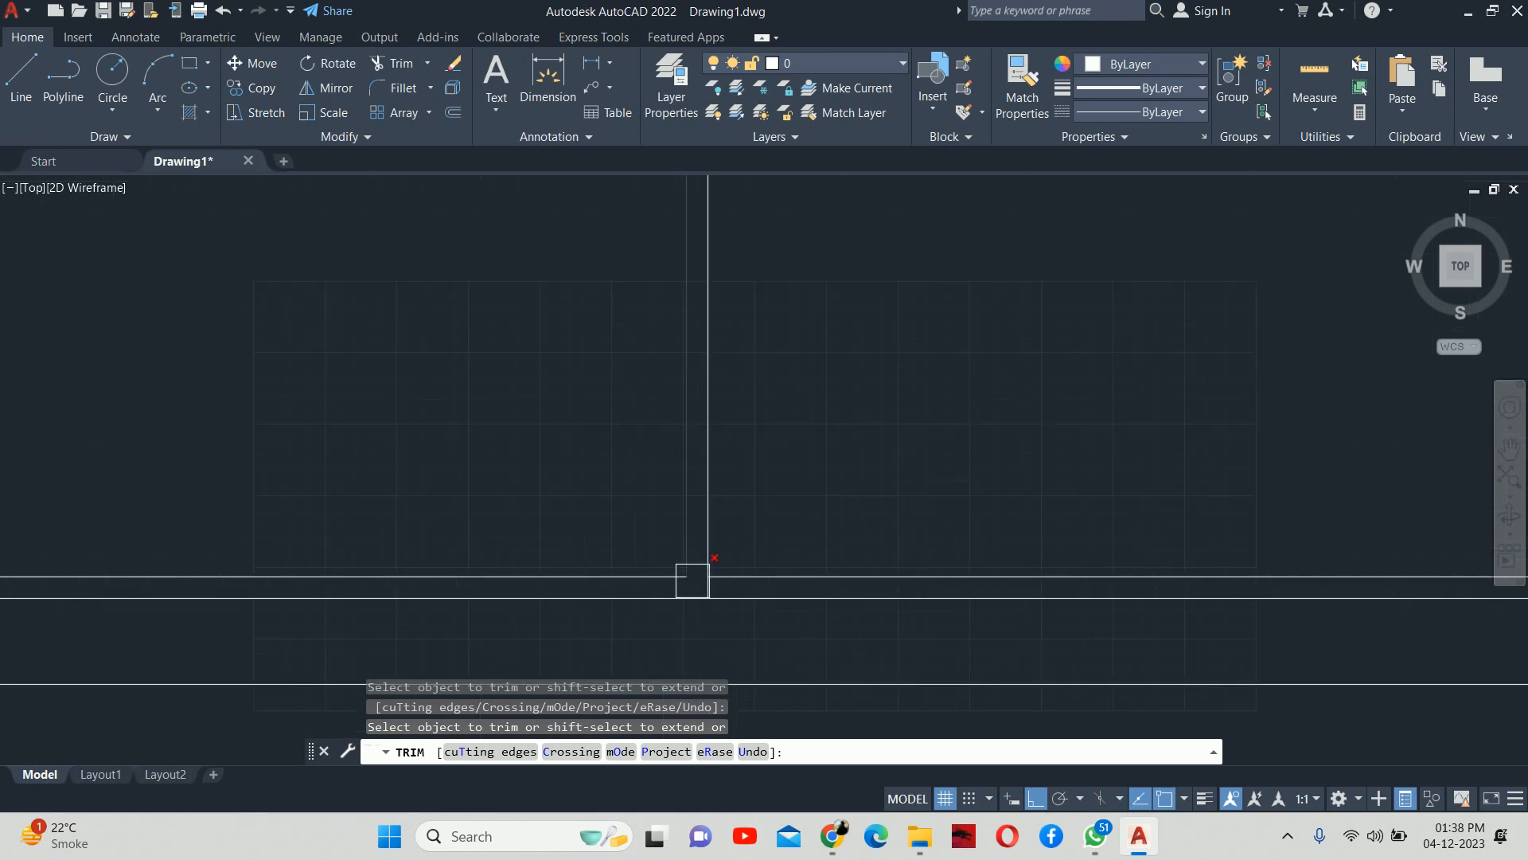
key(Escape)
key(Escape)
key(Escape)
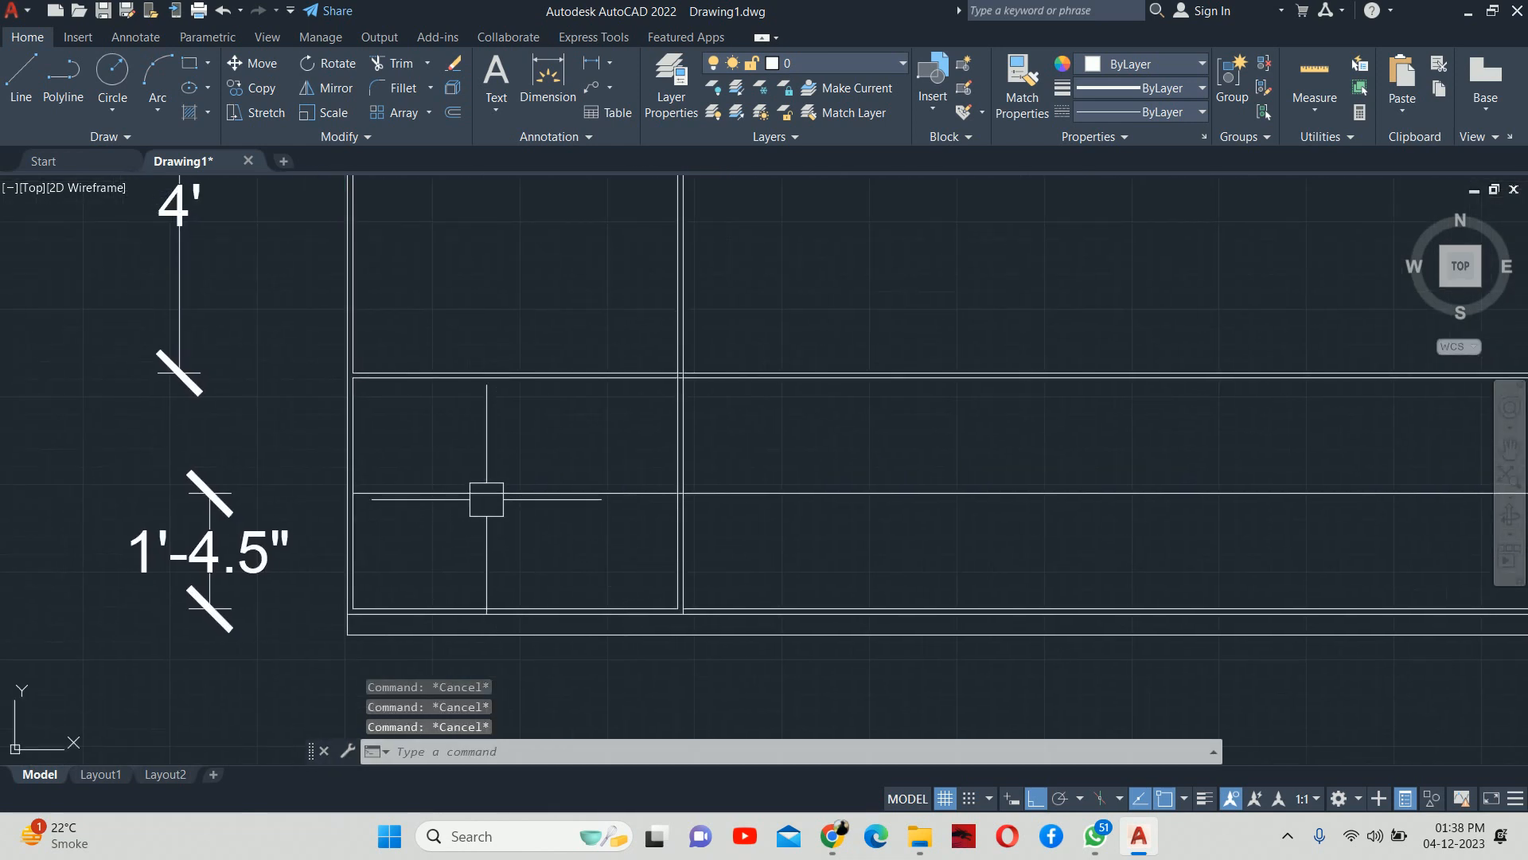
Step: Trim away both lines of the lower horizontal divider to the right of the left vertical divider
scroll(529, 430, up, 3)
text(o)
key(Return)
key(Escape)
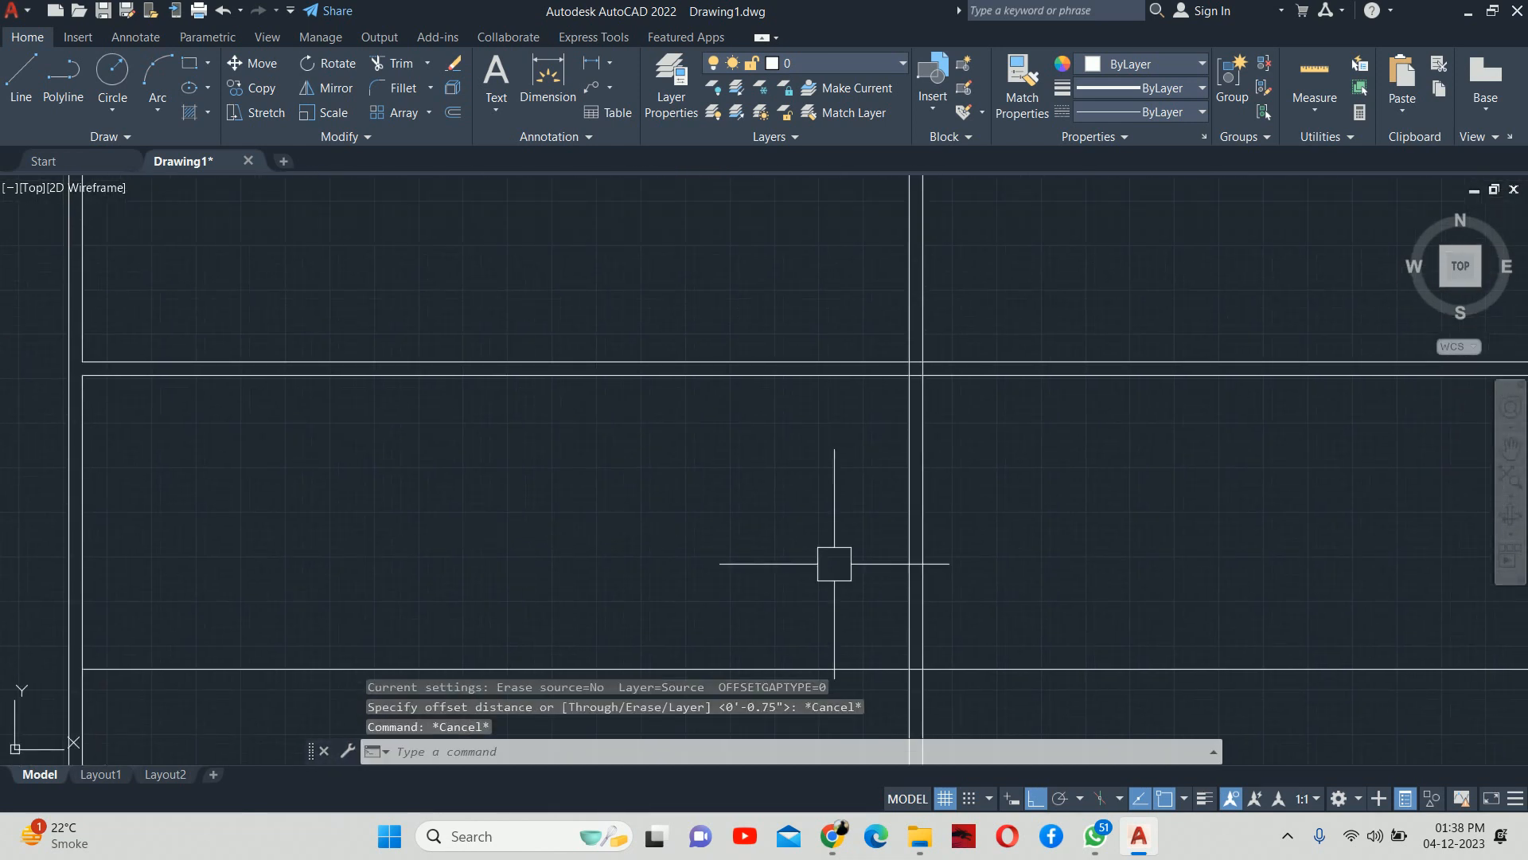
text(tr)
key(Return)
click(1013, 316)
key(Return)
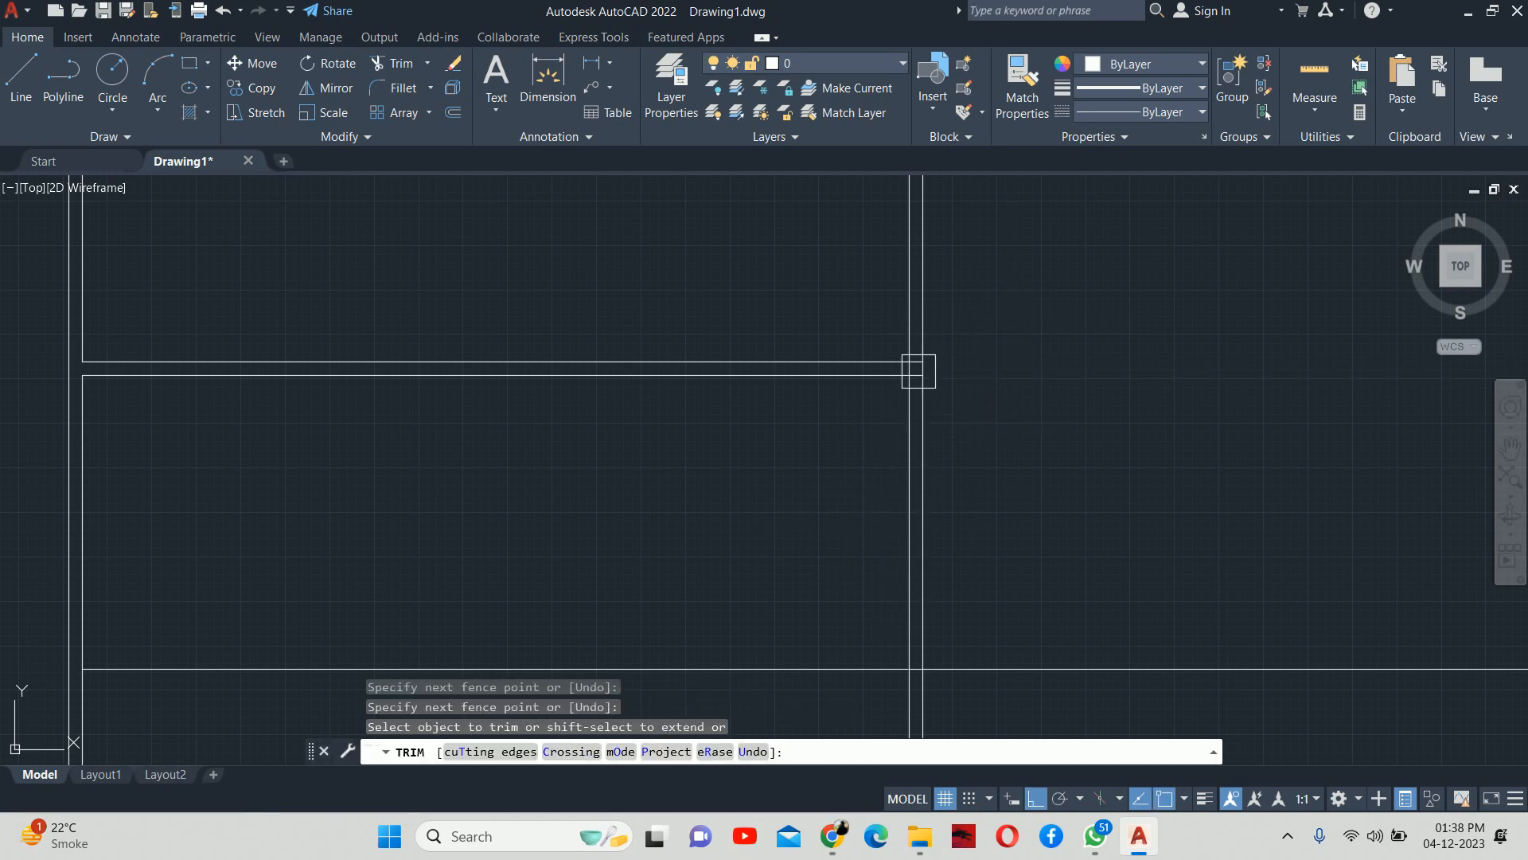
Step: Trim the remaining ends of the horizontal divider's lines from inside the thickness of the vertical divider
scroll(912, 363, up, 4)
click(910, 410)
key(Return)
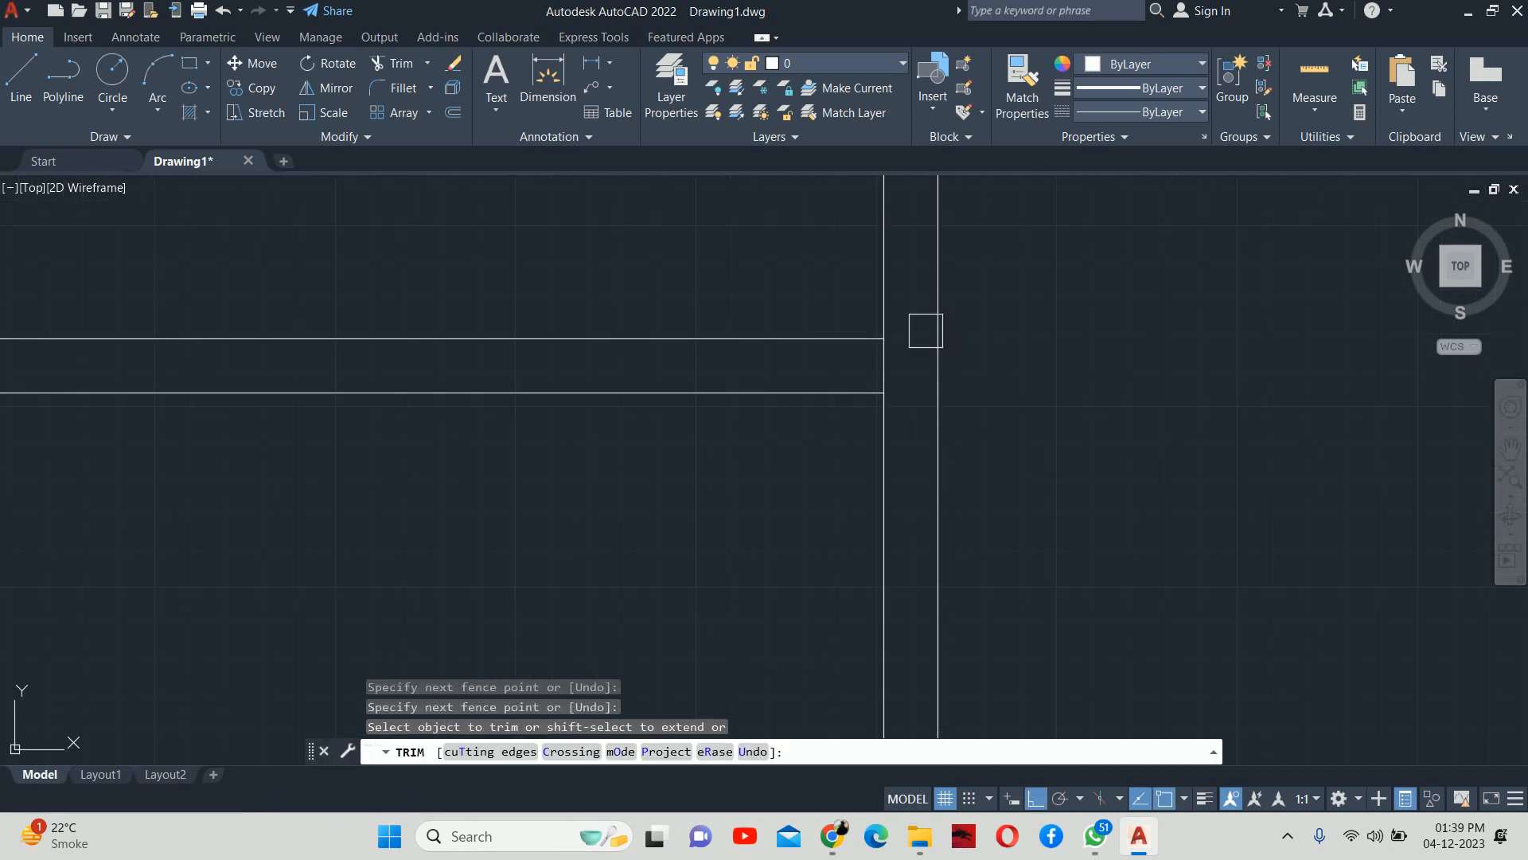
key(Escape)
key(Escape)
key(Escape)
scroll(903, 390, down, 4)
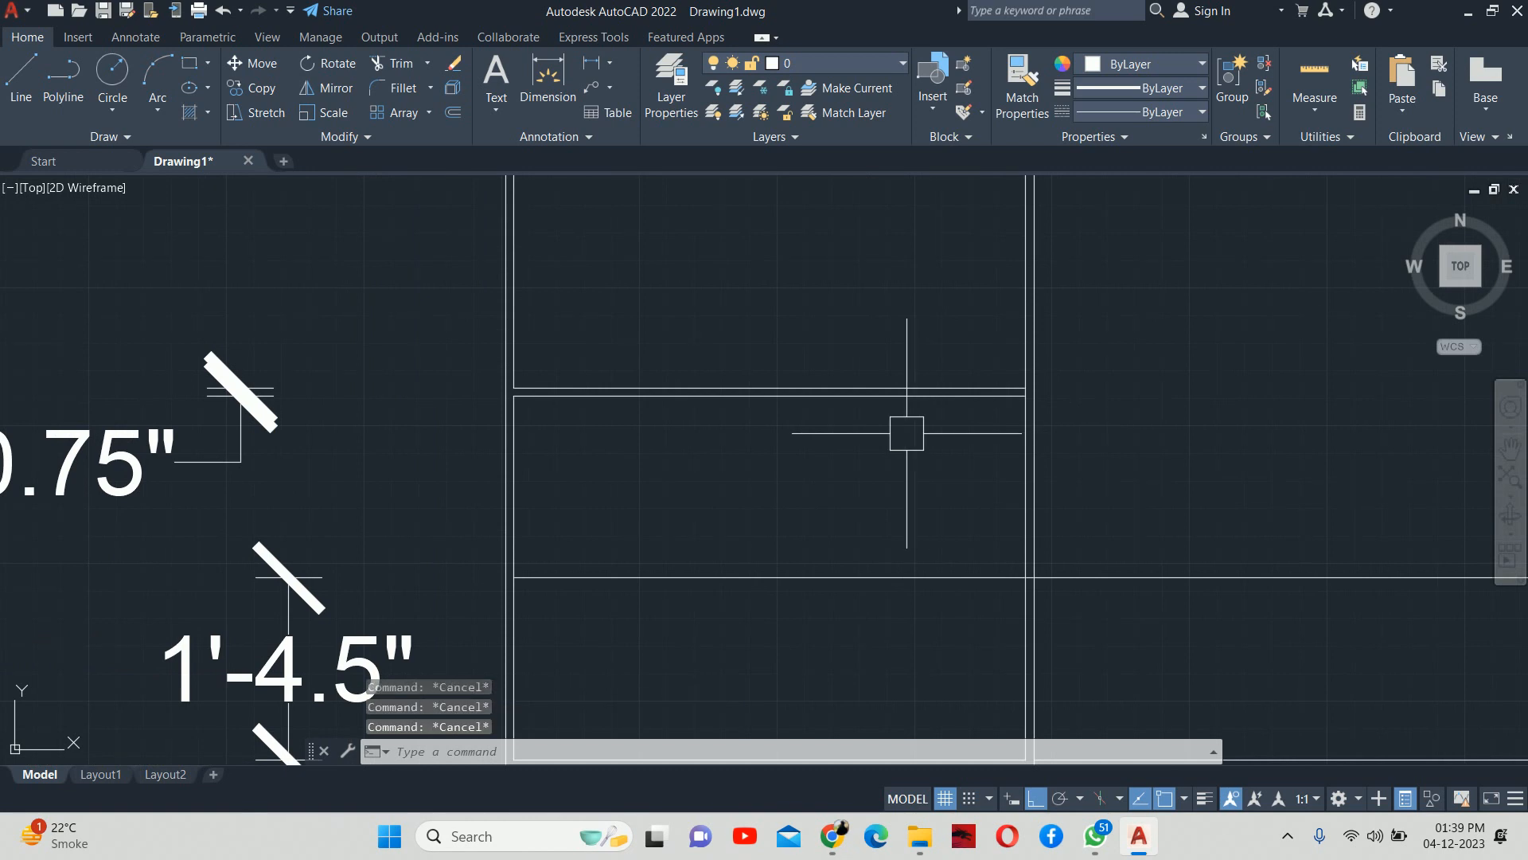
Step: Offset the lower line of the left compartment's horizontal divider 9" downward
key(Return)
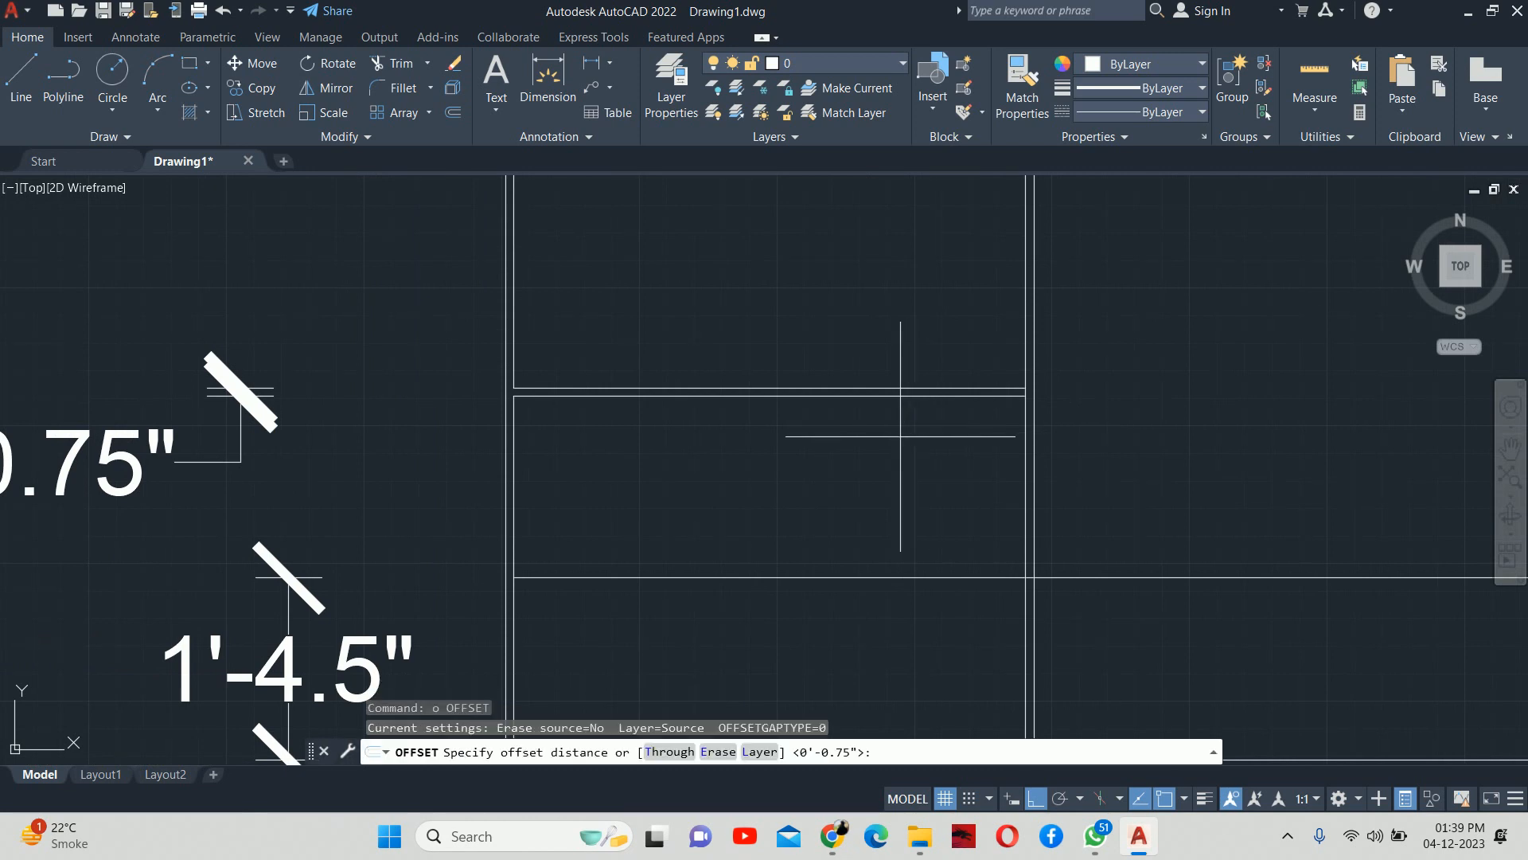
text(9)
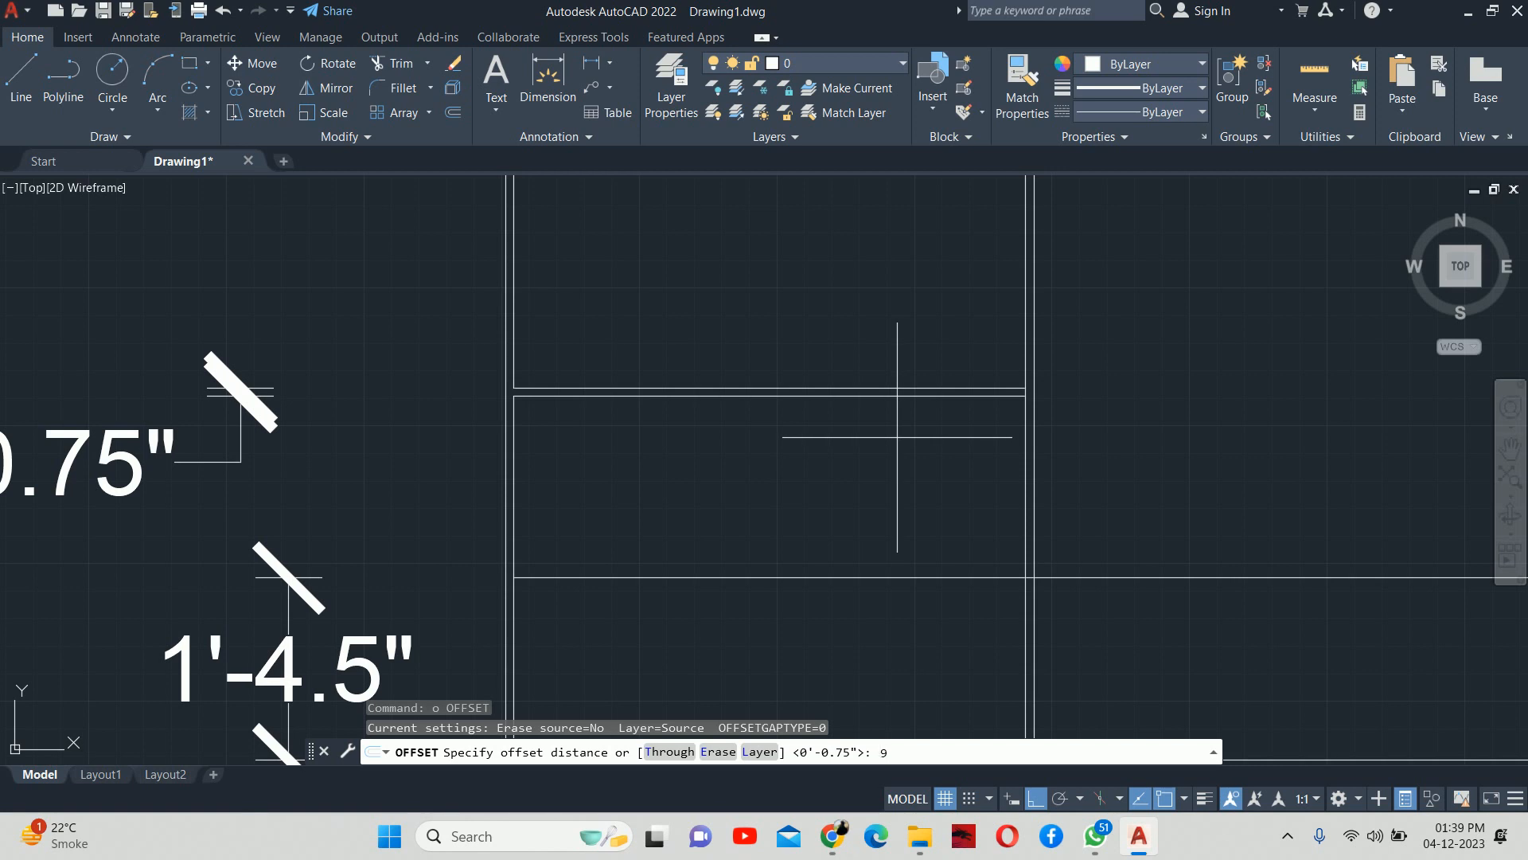
key(Return)
scroll(928, 409, up, 3)
click(923, 371)
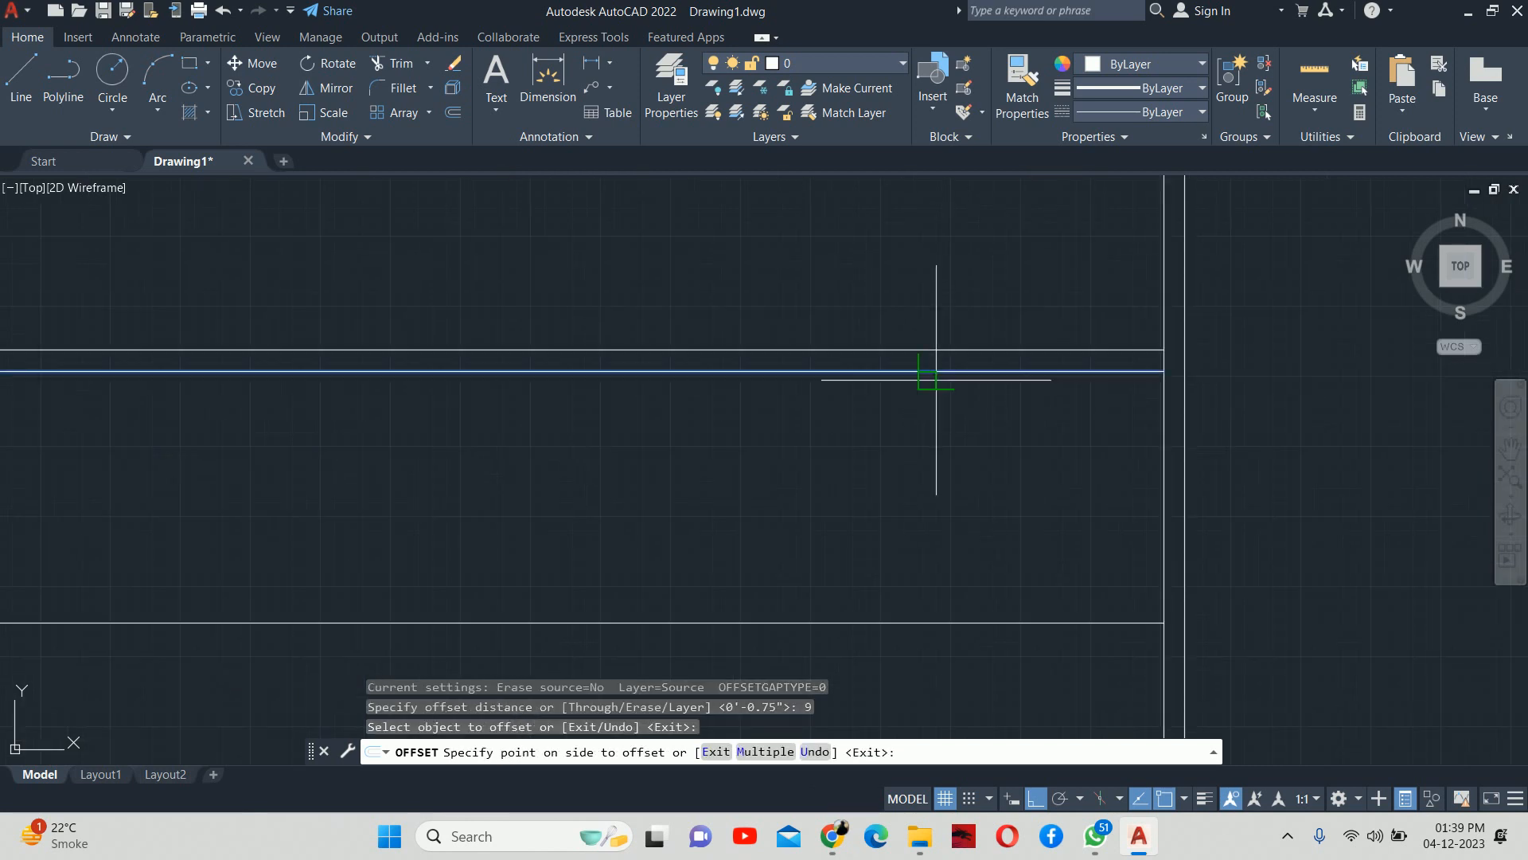
Step: Complete the 9-inch downward offset of the selected shelf line inside the cabinet's side column
click(900, 436)
key(Escape)
key(Escape)
scroll(881, 461, down, 3)
key(Escape)
scroll(858, 485, up, 2)
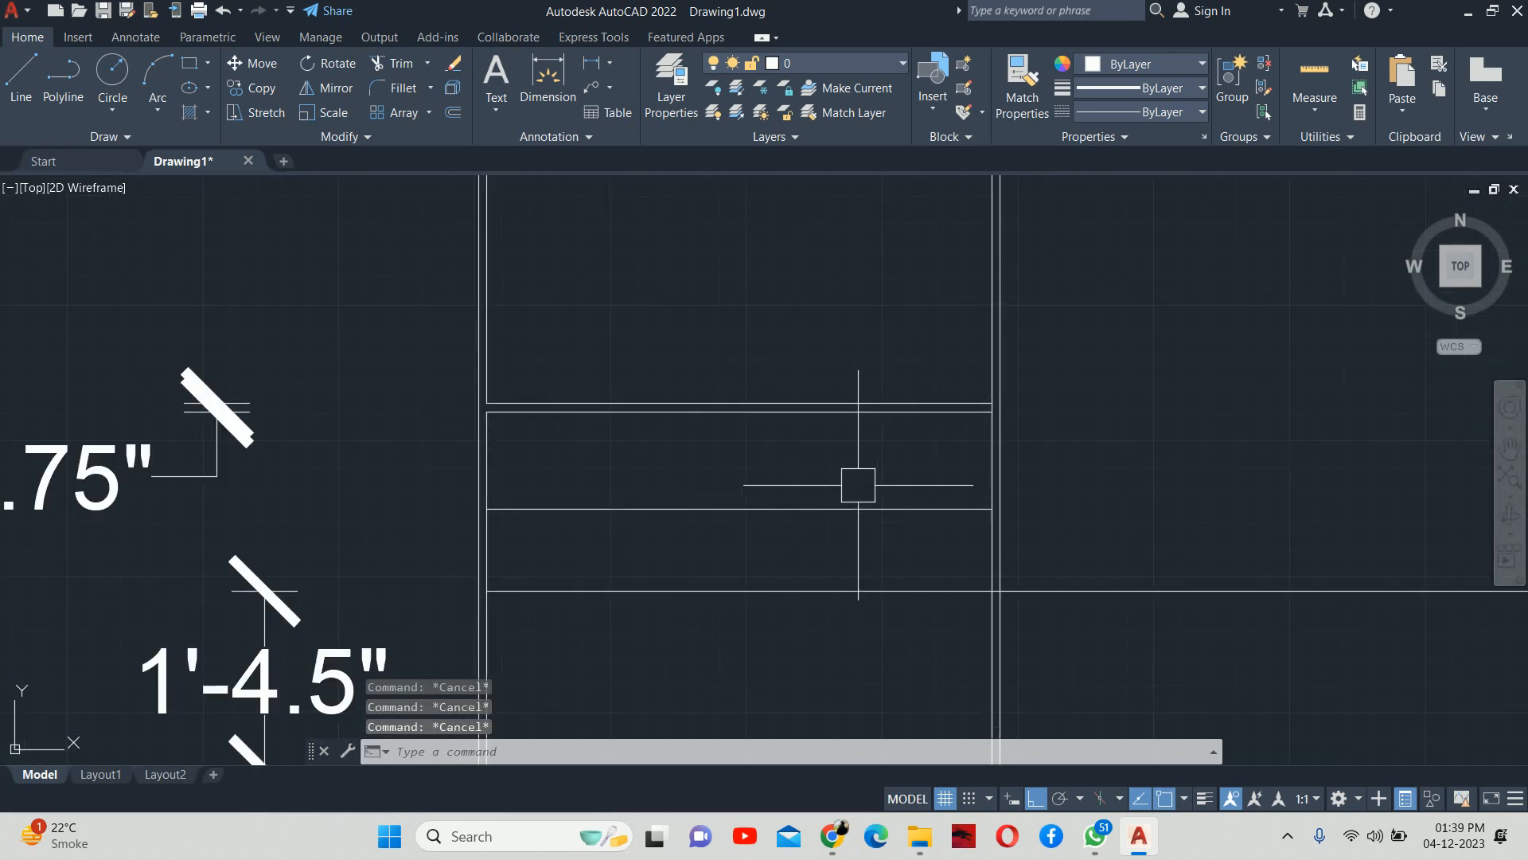
Step: Measure the vertical gap between the new offset line and the horizontal line below it
text(dli)
key(Return)
click(848, 509)
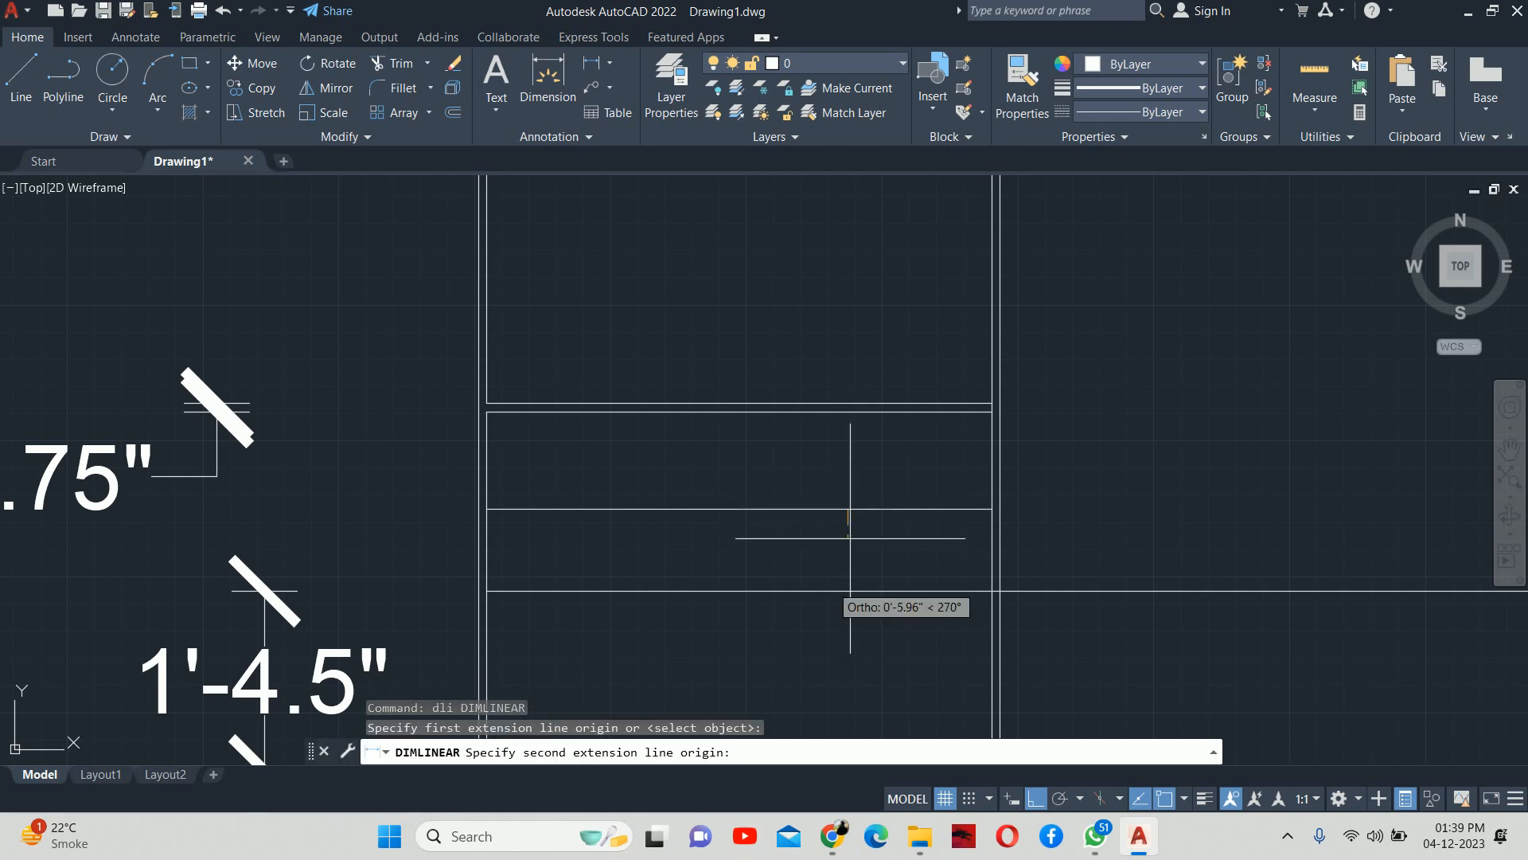
click(827, 590)
key(Escape)
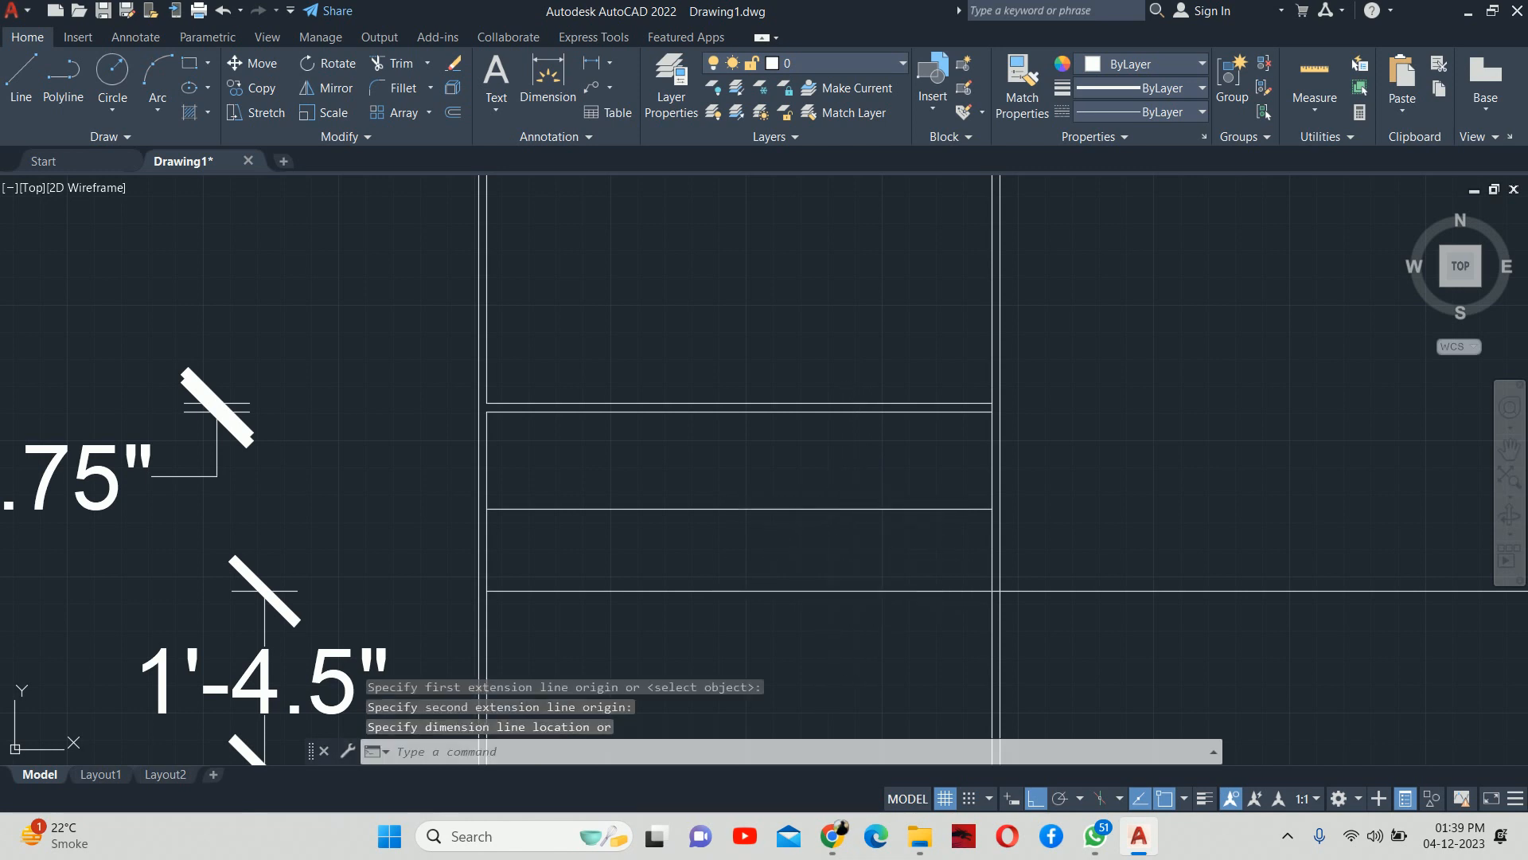
key(Escape)
Step: Move the long horizontal line below the offset line 1.5 inches straight down
key(Return)
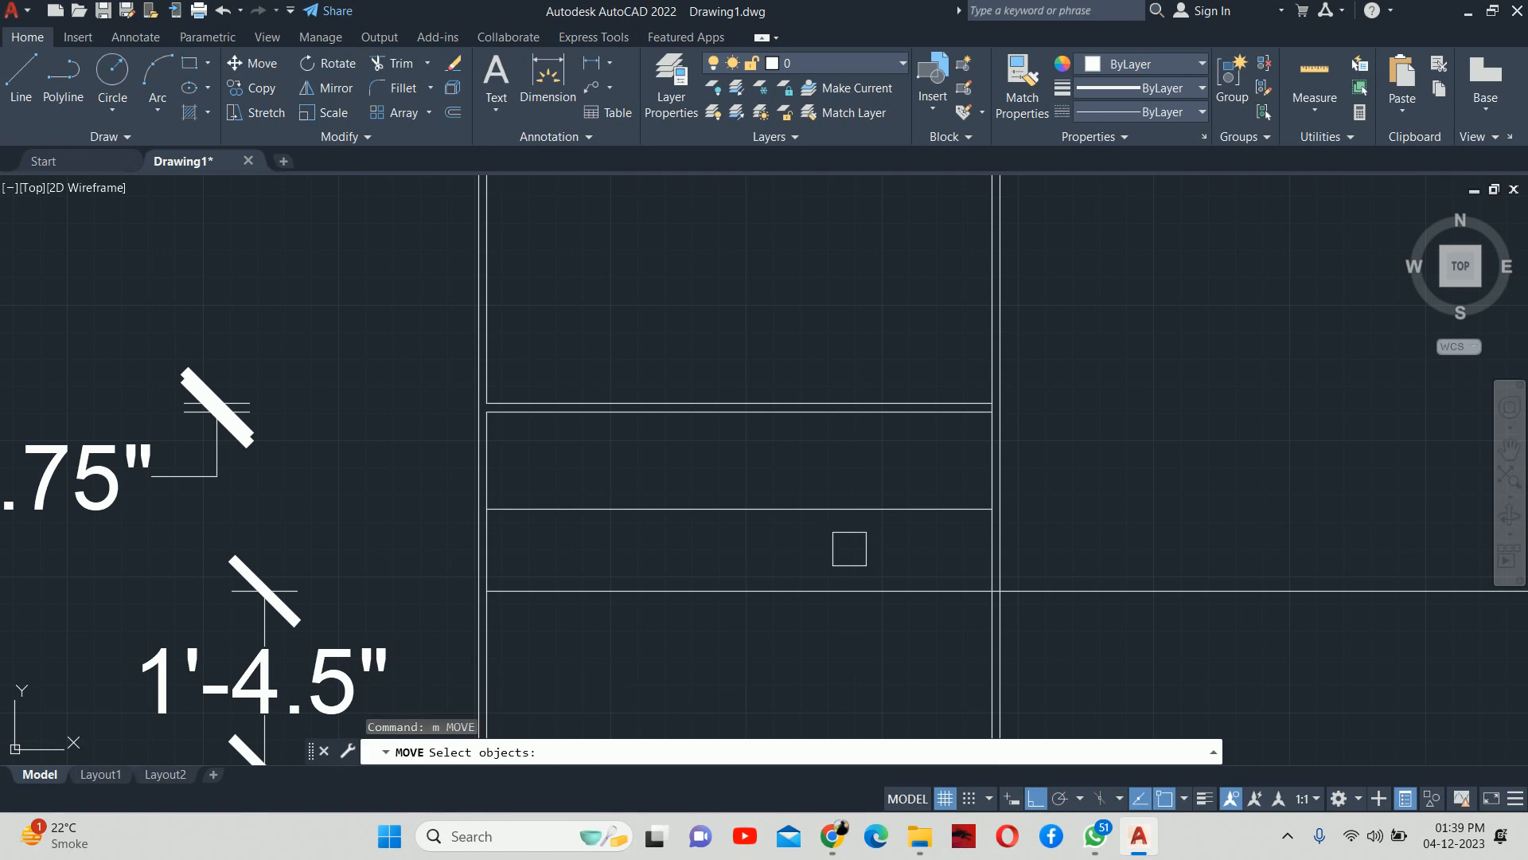
key(Escape)
scroll(802, 539, down, 2)
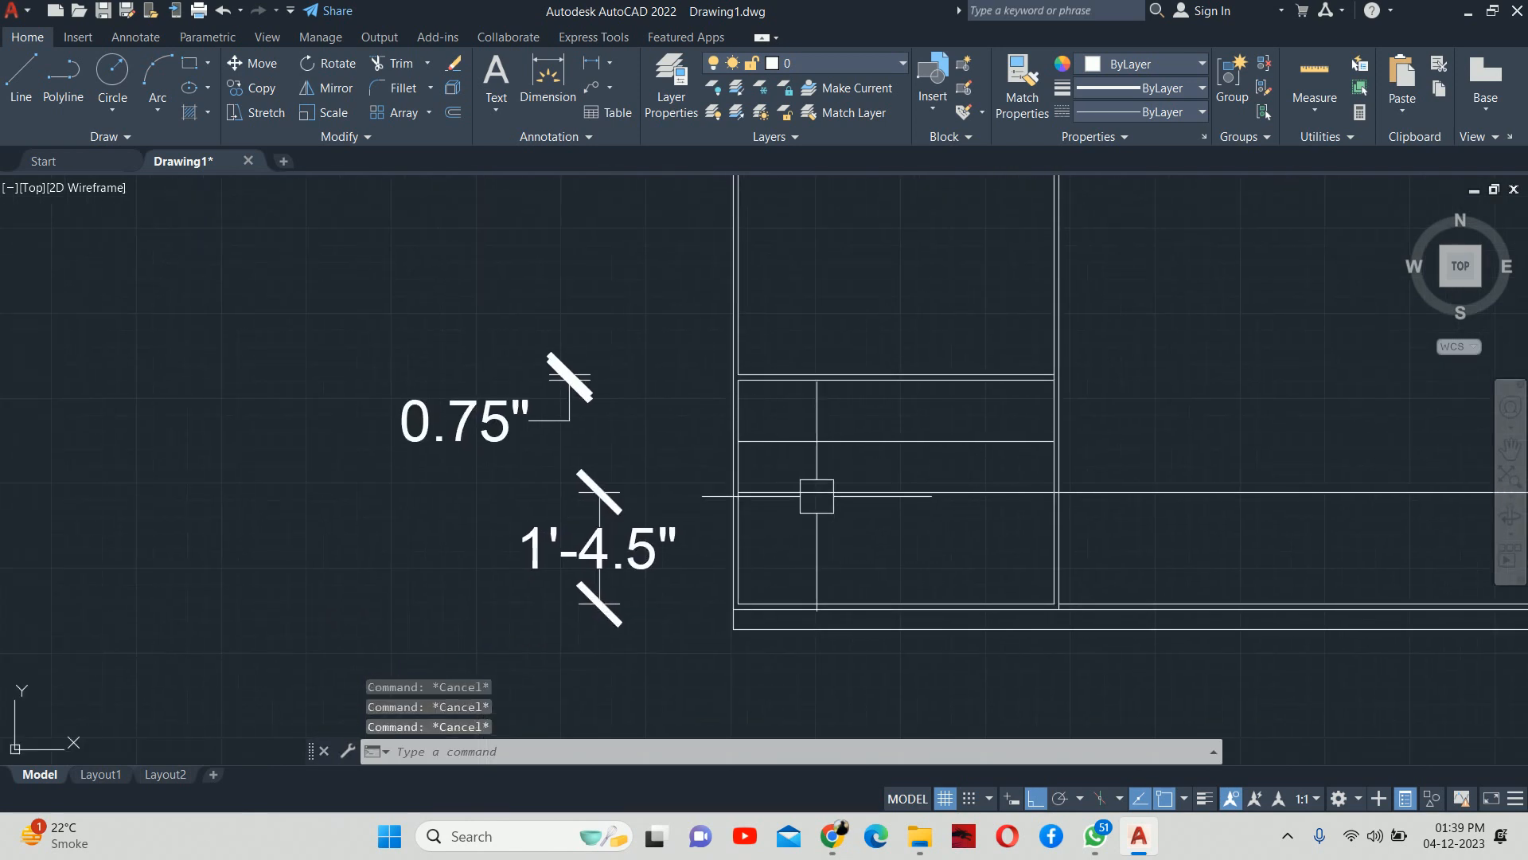
text(m)
key(Return)
click(850, 492)
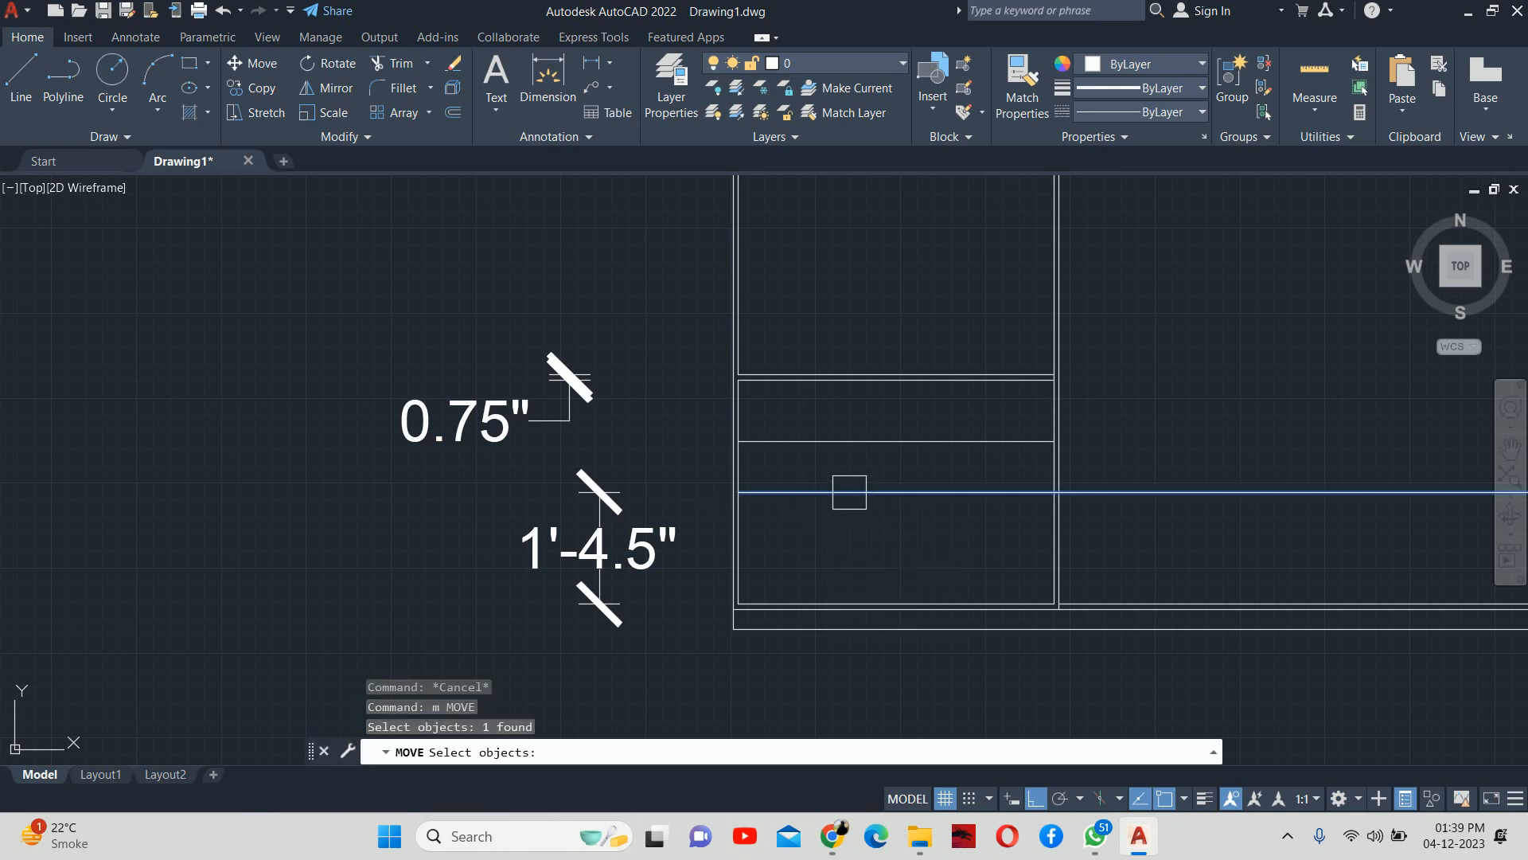
key(Return)
click(842, 533)
text(1.5)
key(Return)
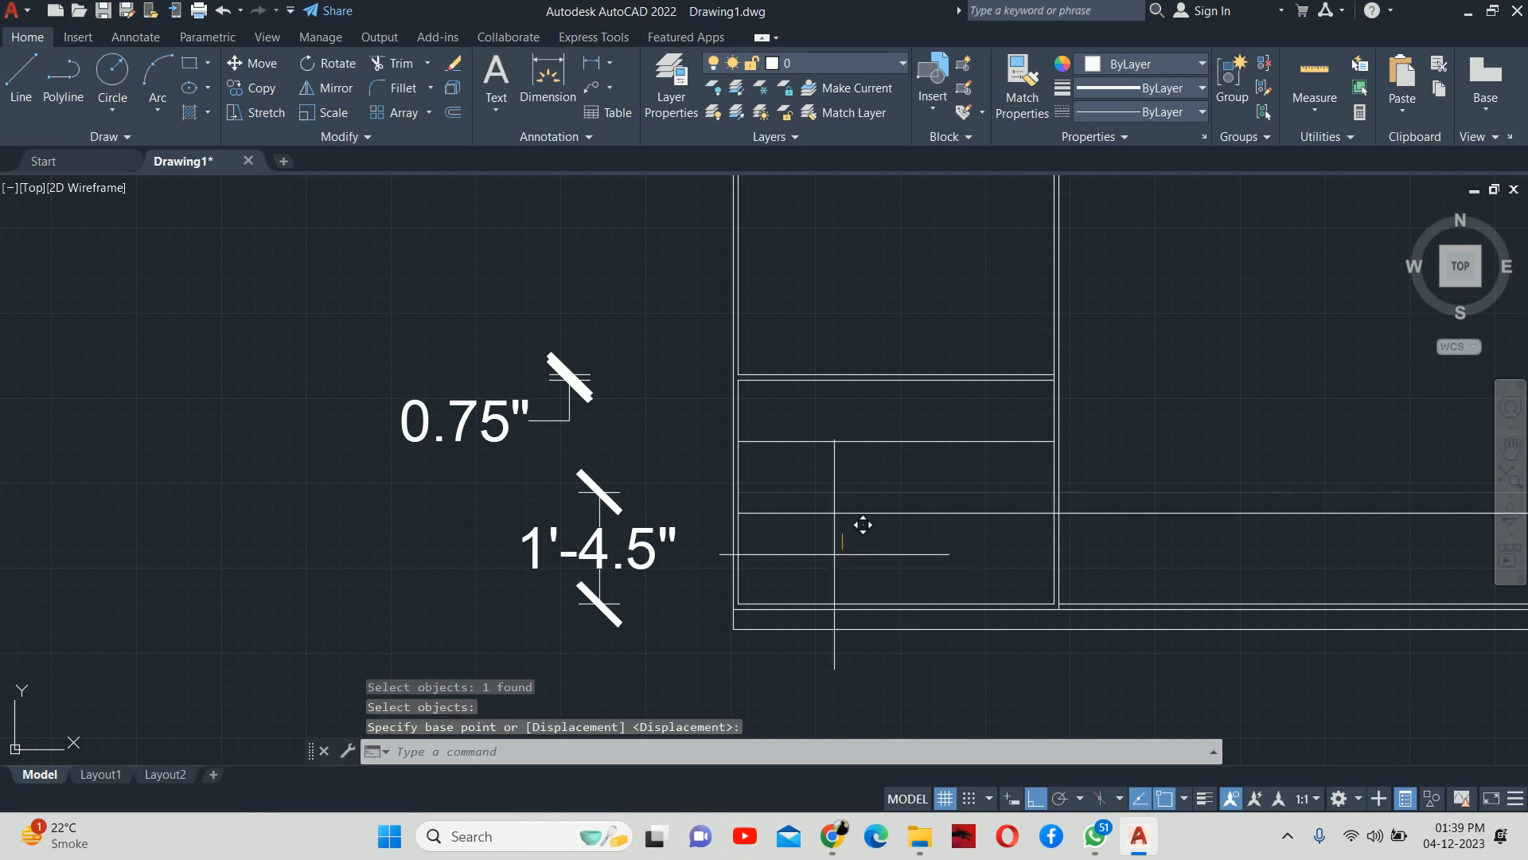
key(Escape)
key(Escape)
middle_drag(834, 543, 820, 546)
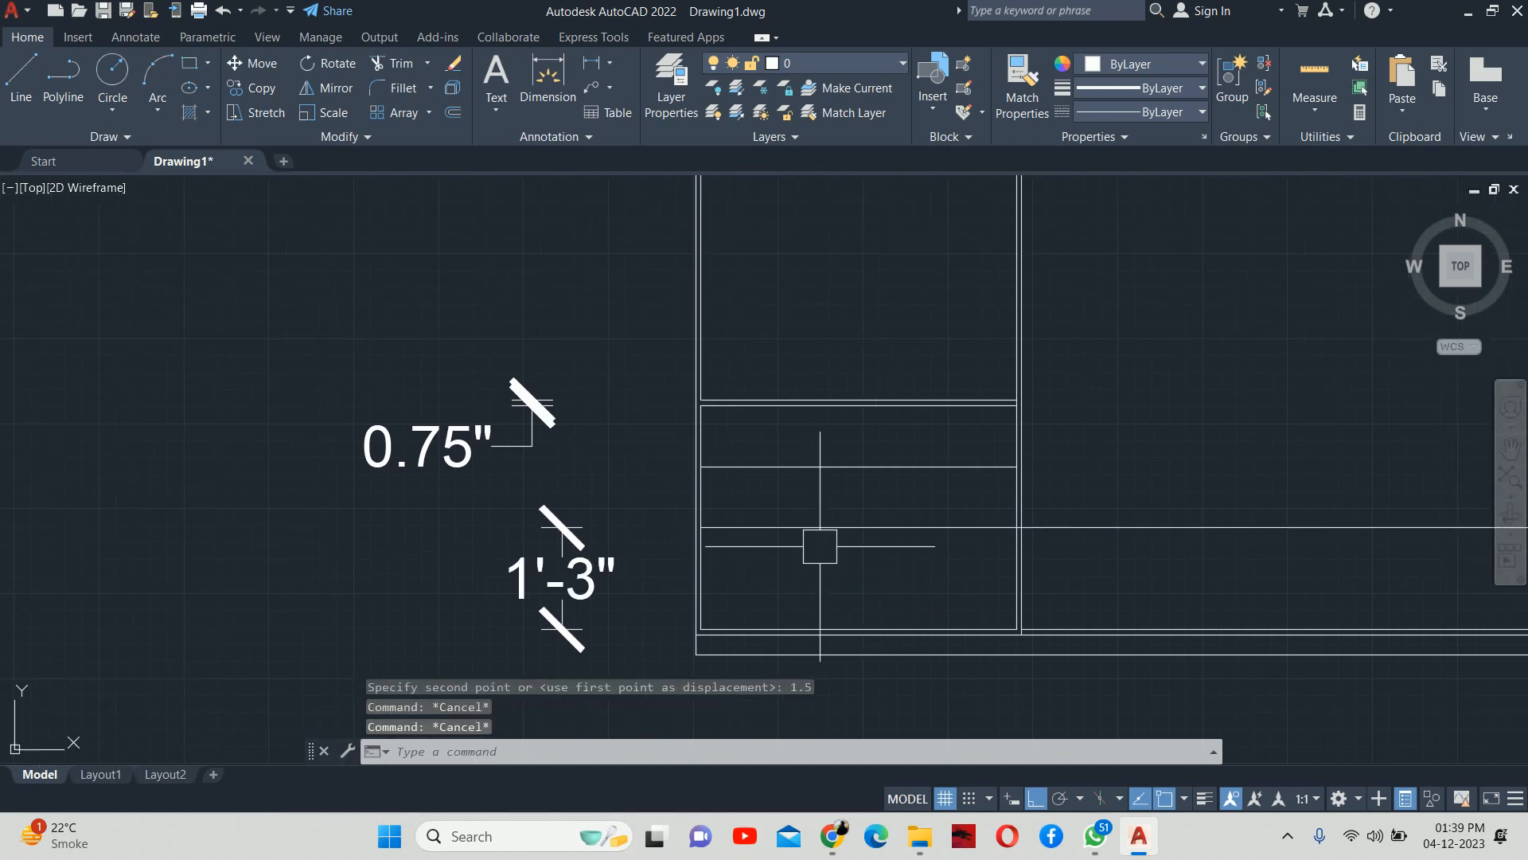
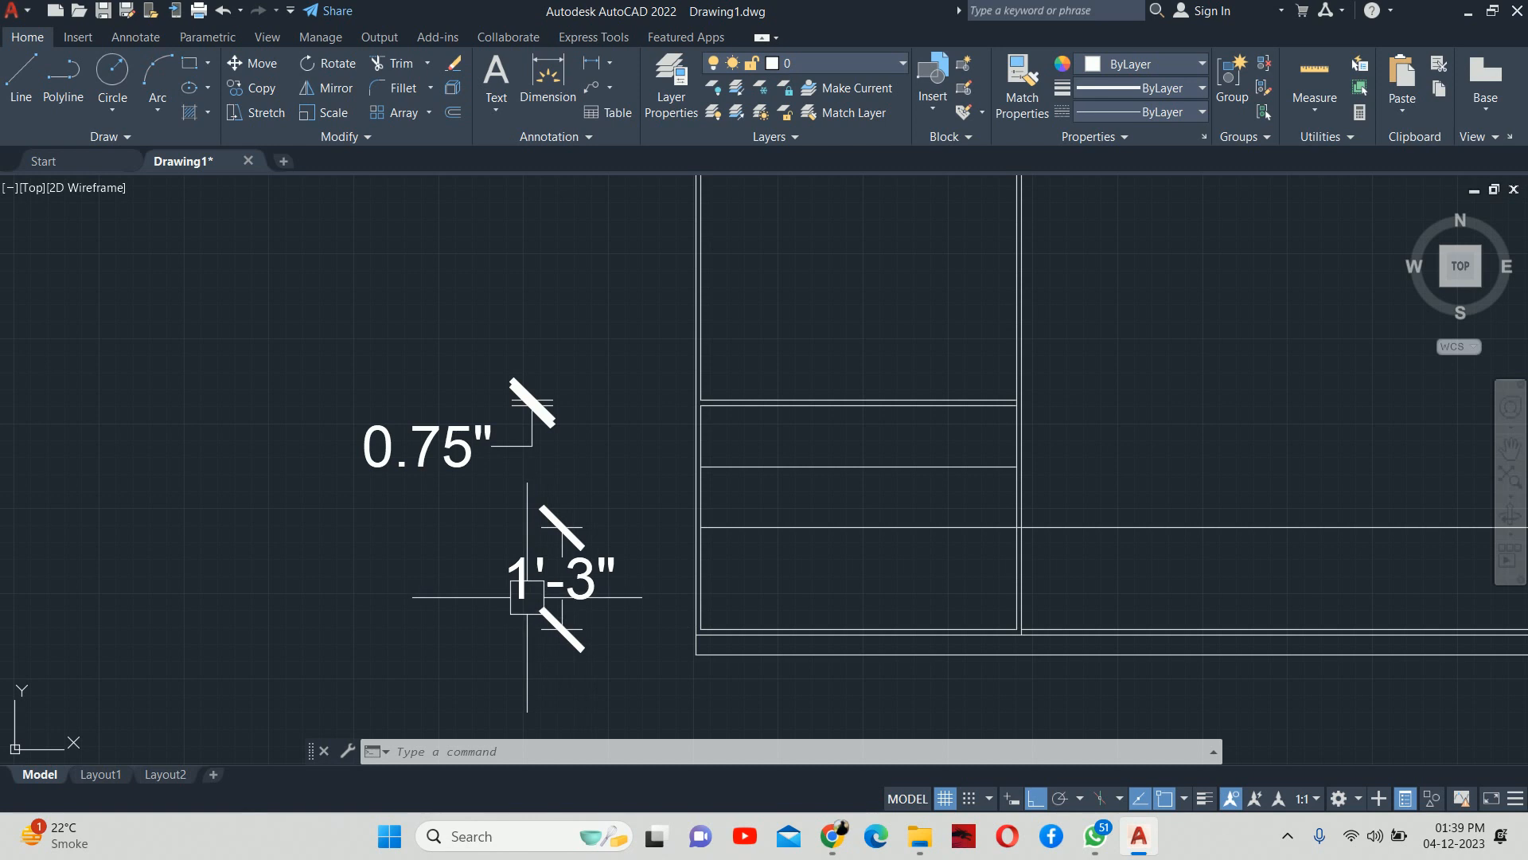
Step: Measure the vertical gap between the two single shelf lines in the column
key(Escape)
key(Escape)
key(Escape)
key(Return)
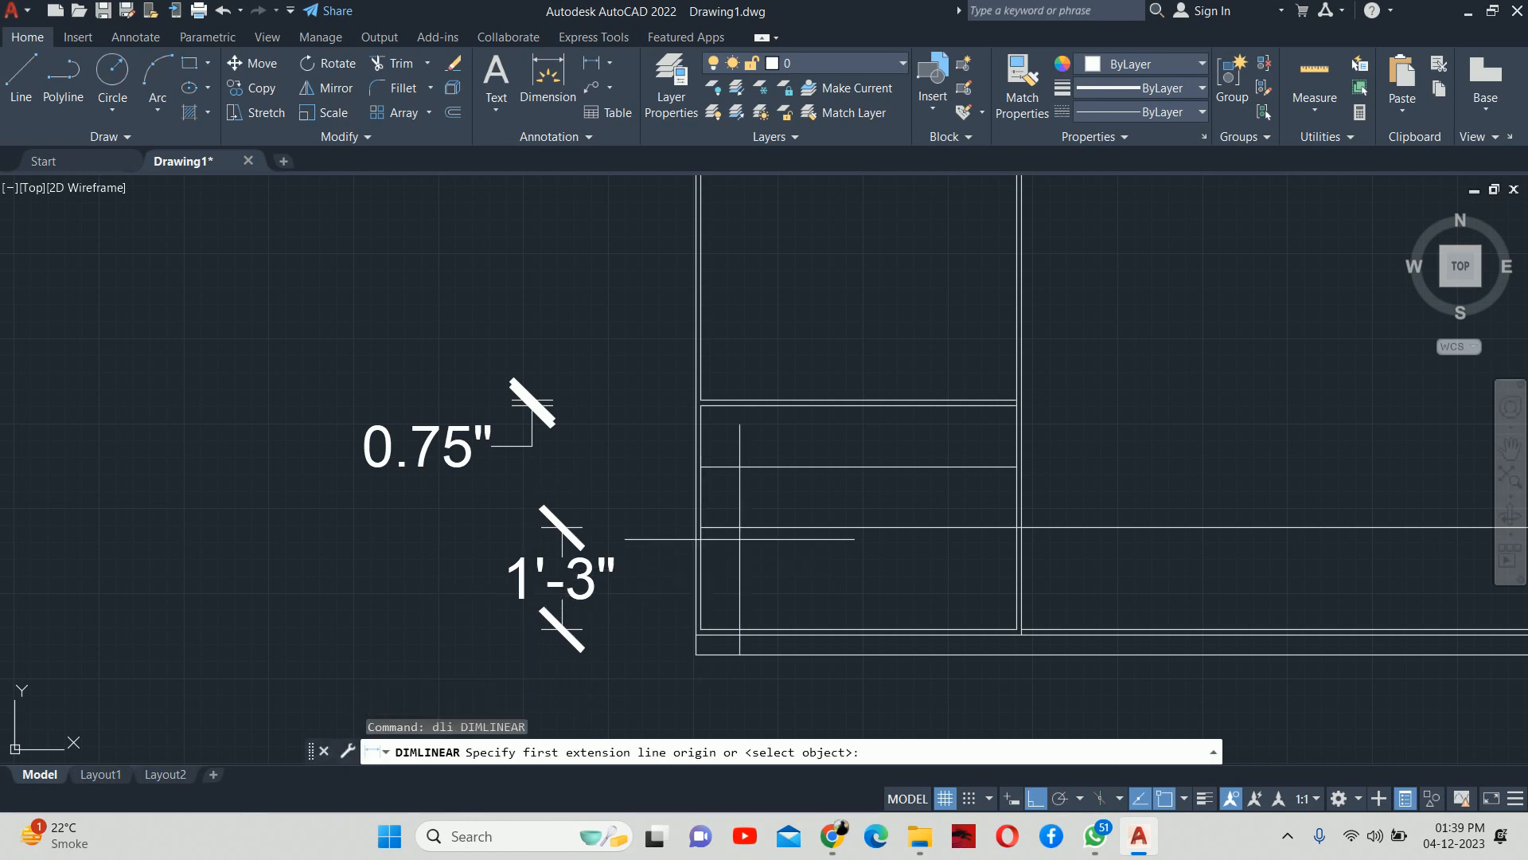
click(701, 514)
key(Escape)
key(Return)
click(772, 526)
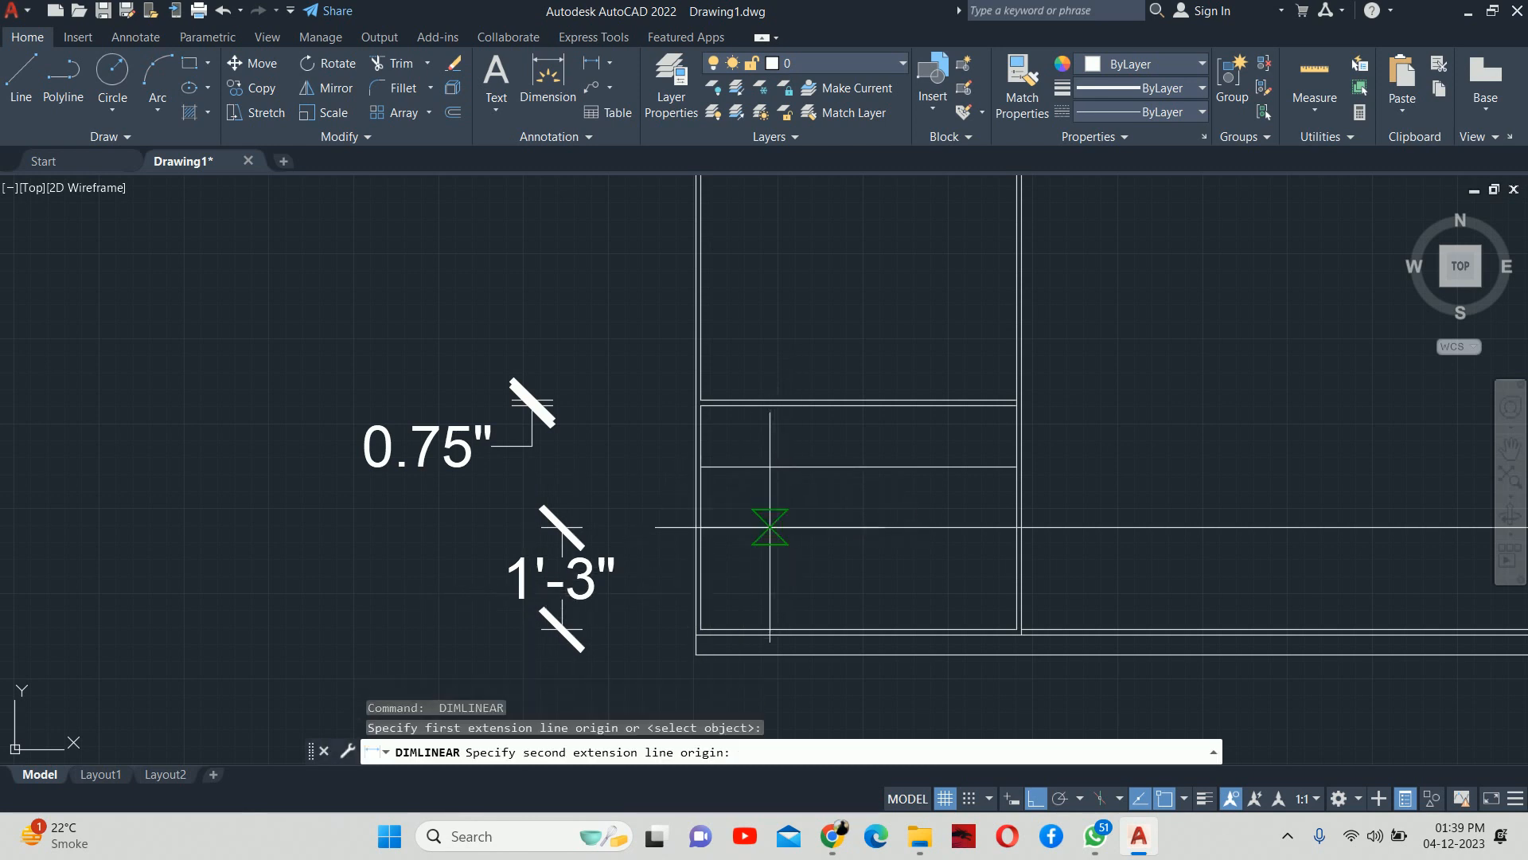
click(772, 468)
key(Escape)
Step: Measure the gap from the upper single shelf line to the underside of the double-line shelf above
key(Return)
click(785, 472)
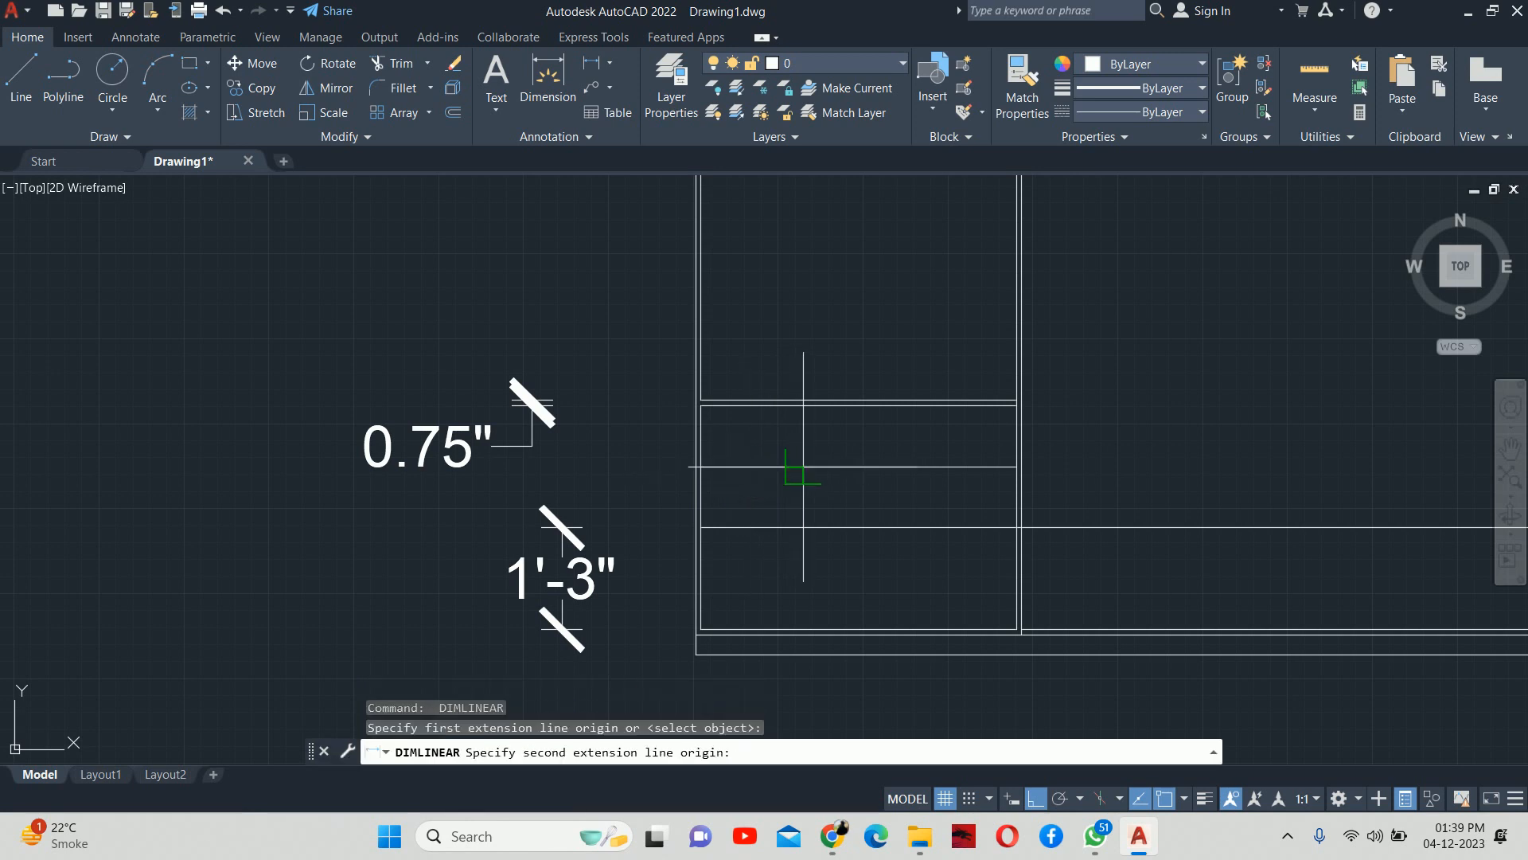
click(787, 405)
key(Escape)
key(Escape)
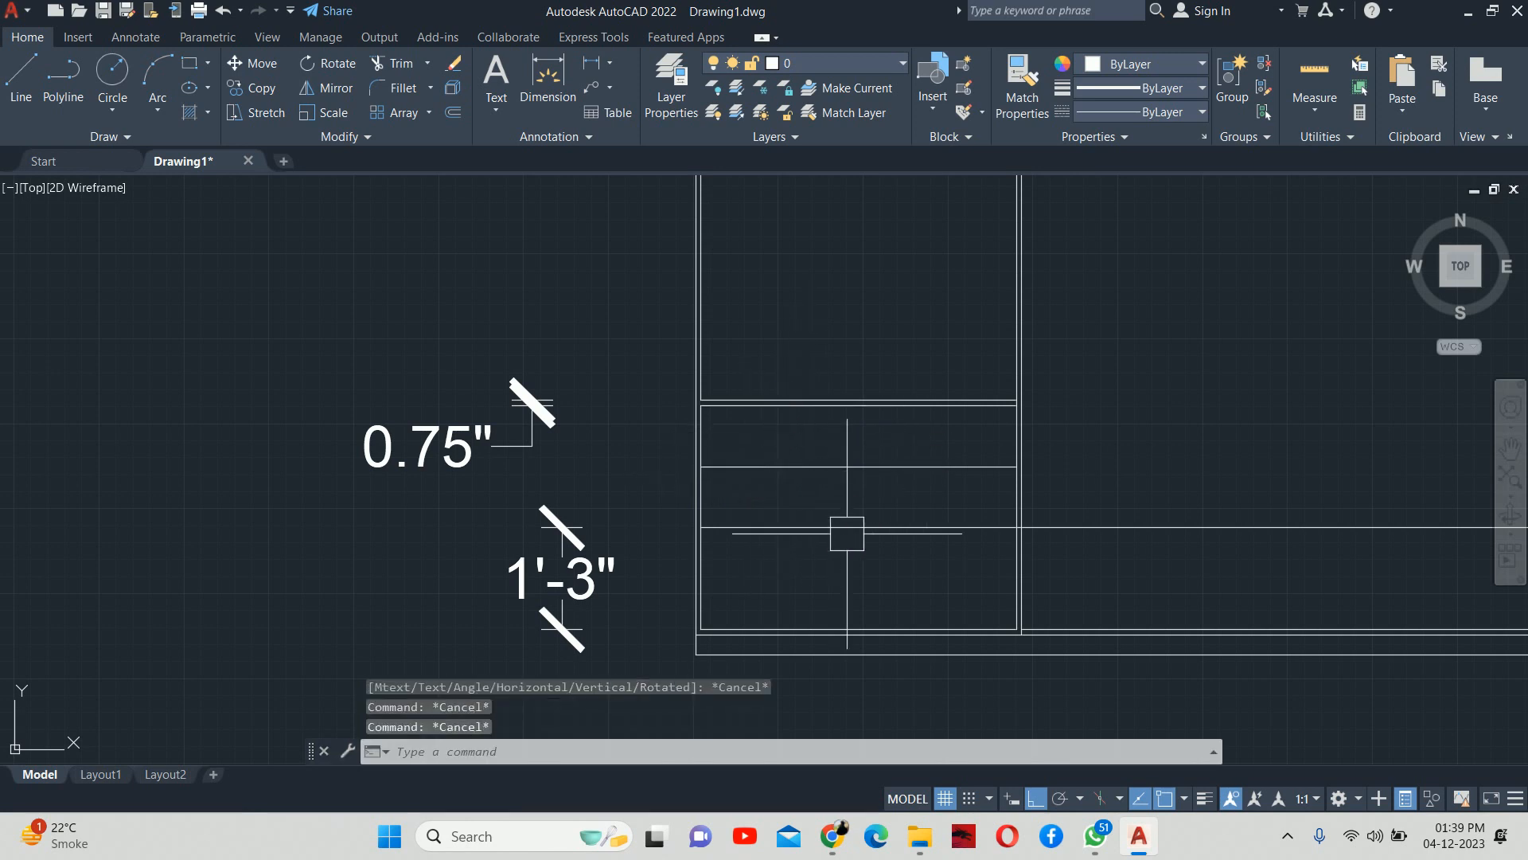
Step: Trim the long horizontal line so it ends at the inner face of the column's right panel
middle_drag(843, 528, 812, 490)
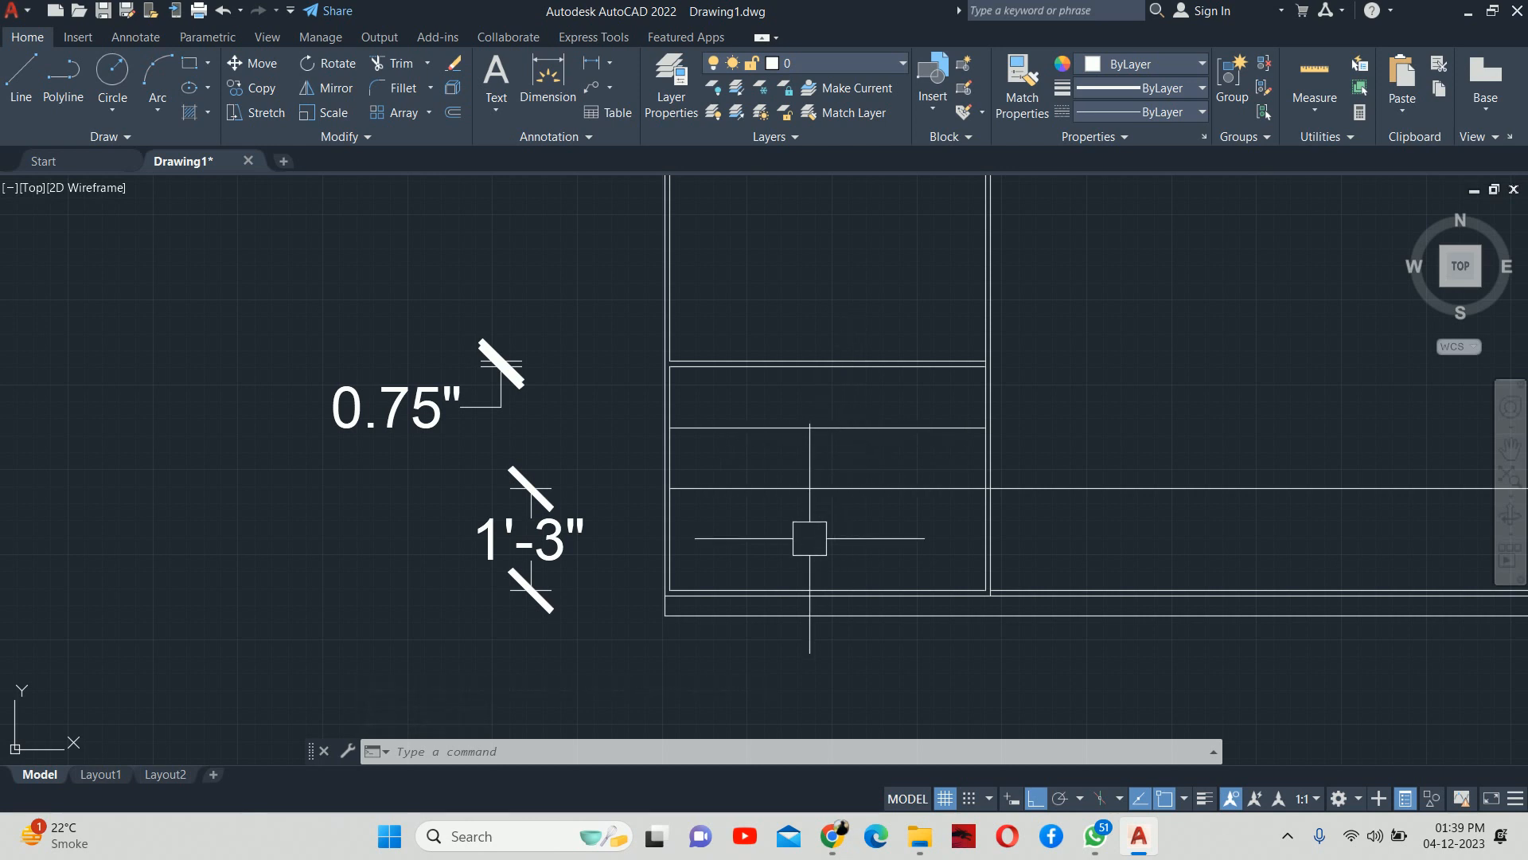
text(tr)
key(Return)
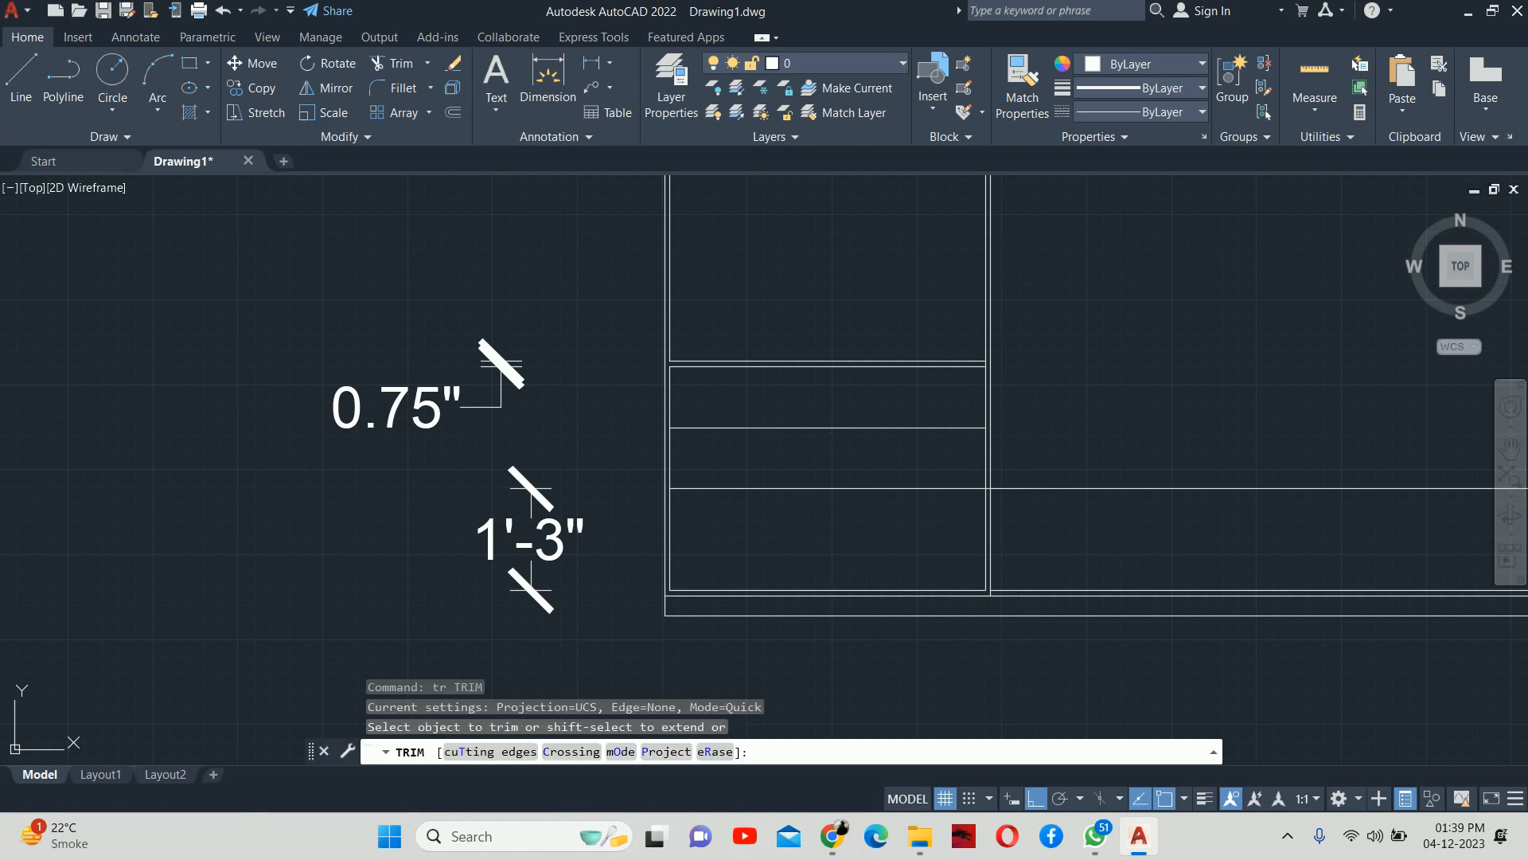
scroll(997, 475, up, 5)
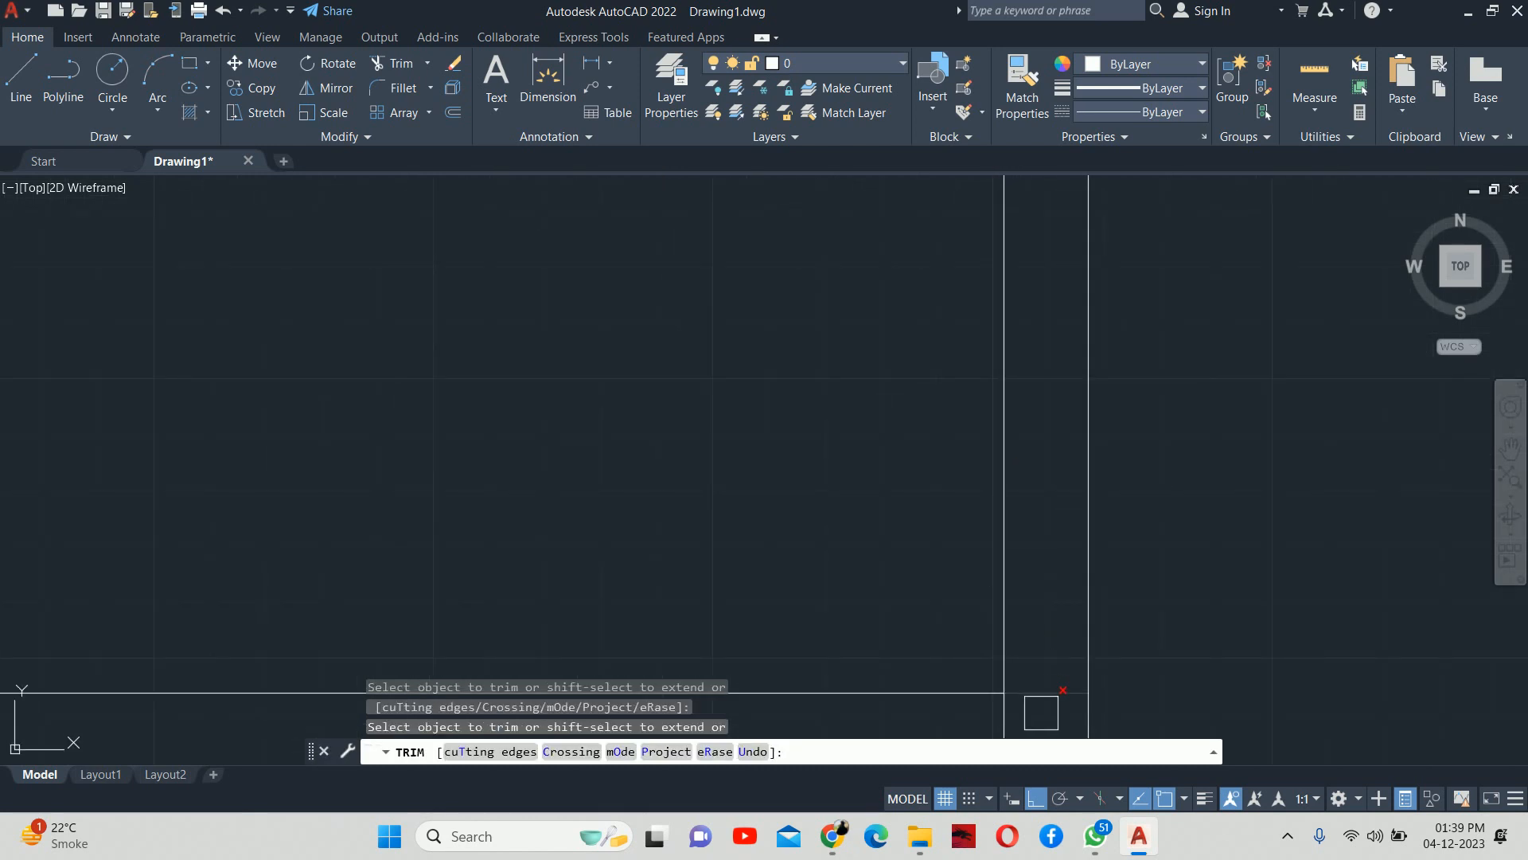
mouse_move(1041, 712)
mouse_down()
mouse_move(1067, 624)
mouse_move(1051, 621)
mouse_up()
scroll(1050, 621, down, 5)
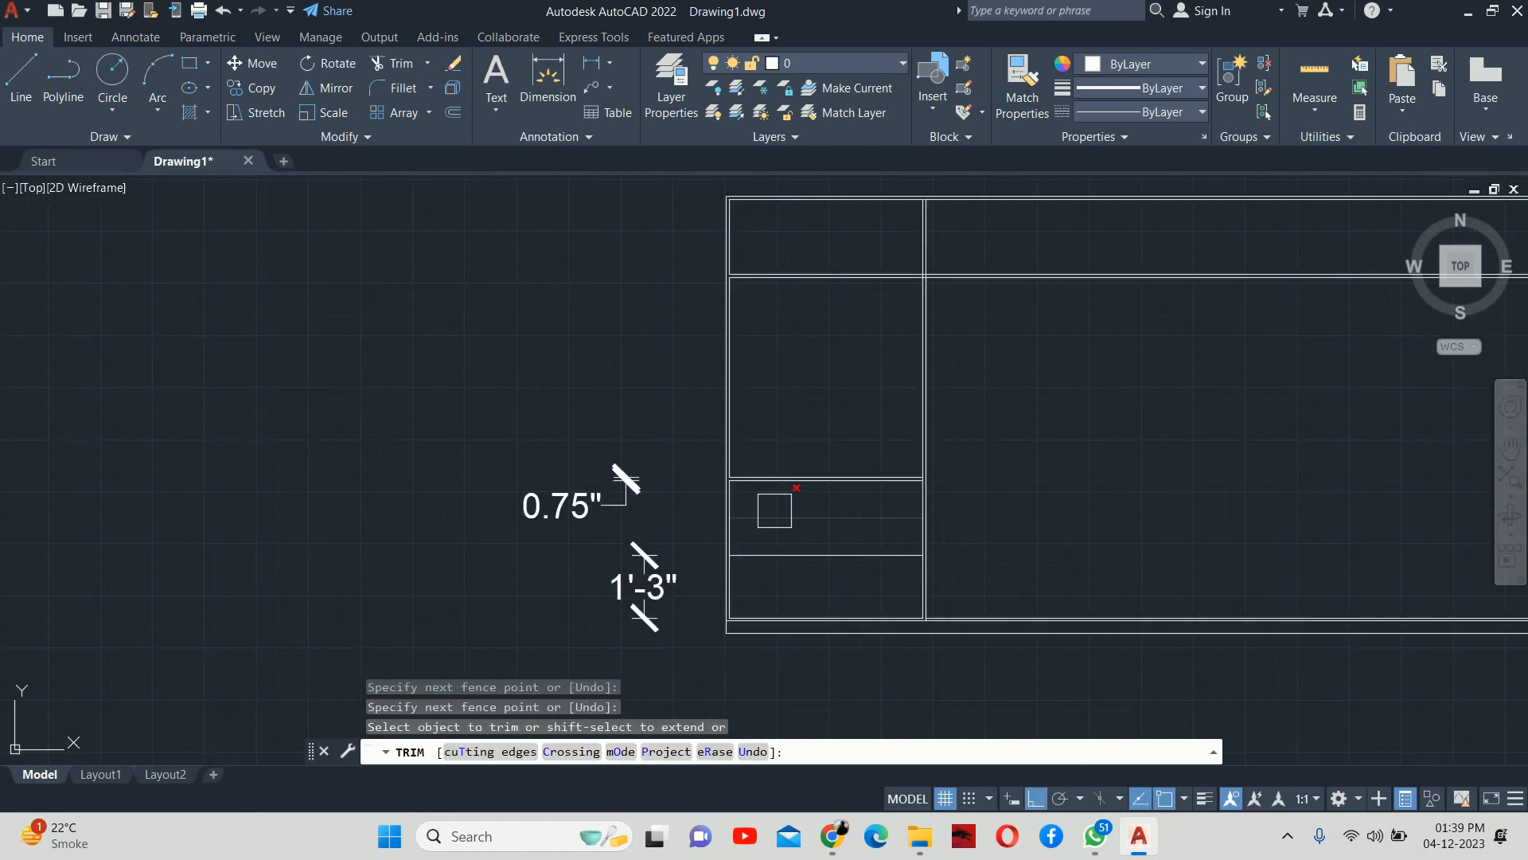
scroll(775, 510, up, 3)
key(Escape)
key(Escape)
key(Escape)
Step: Offset both single shelf lines 0.75 inches downward to give the two shelves thickness
text(o)
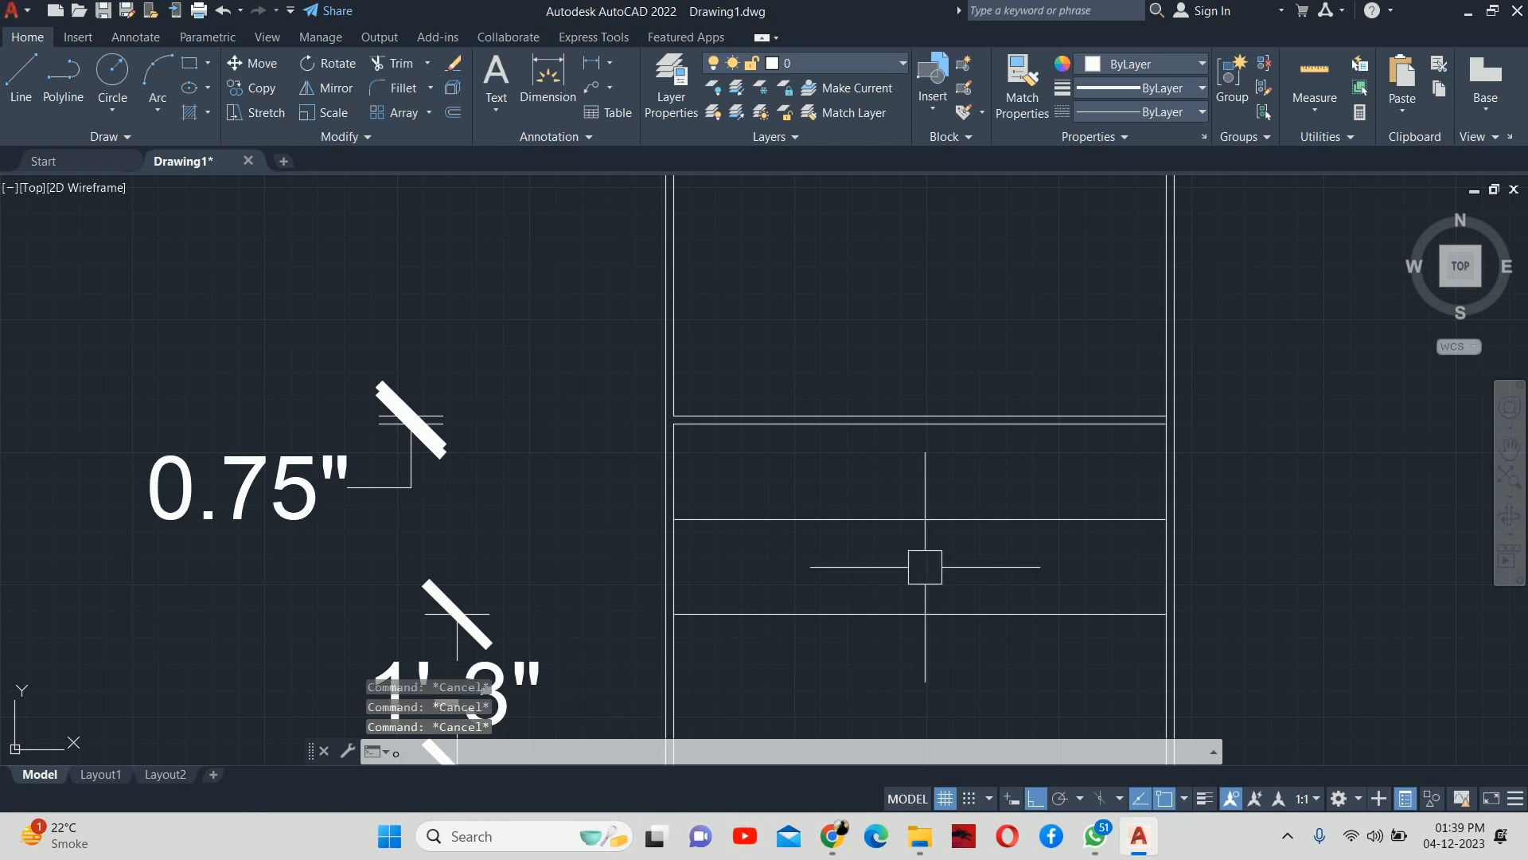
key(Return)
text(.7)
key(Return)
click(904, 519)
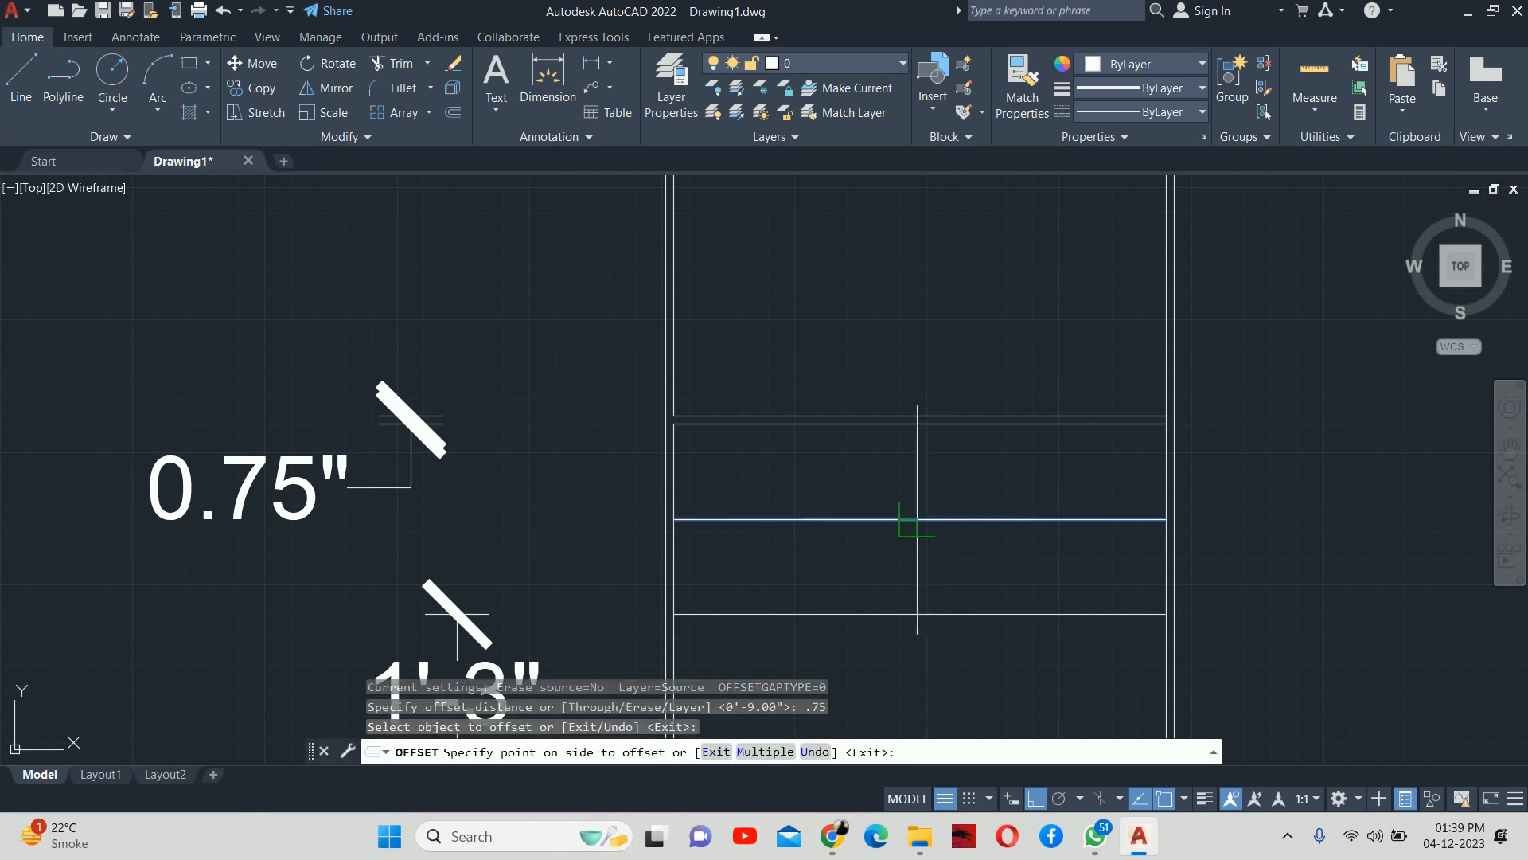
click(915, 556)
click(876, 613)
click(878, 645)
key(Escape)
key(Escape)
key(Escape)
Step: Trim the right panel's inner line where it crosses the end of the lower new shelf
middle_drag(881, 682, 884, 555)
text(tr)
key(Return)
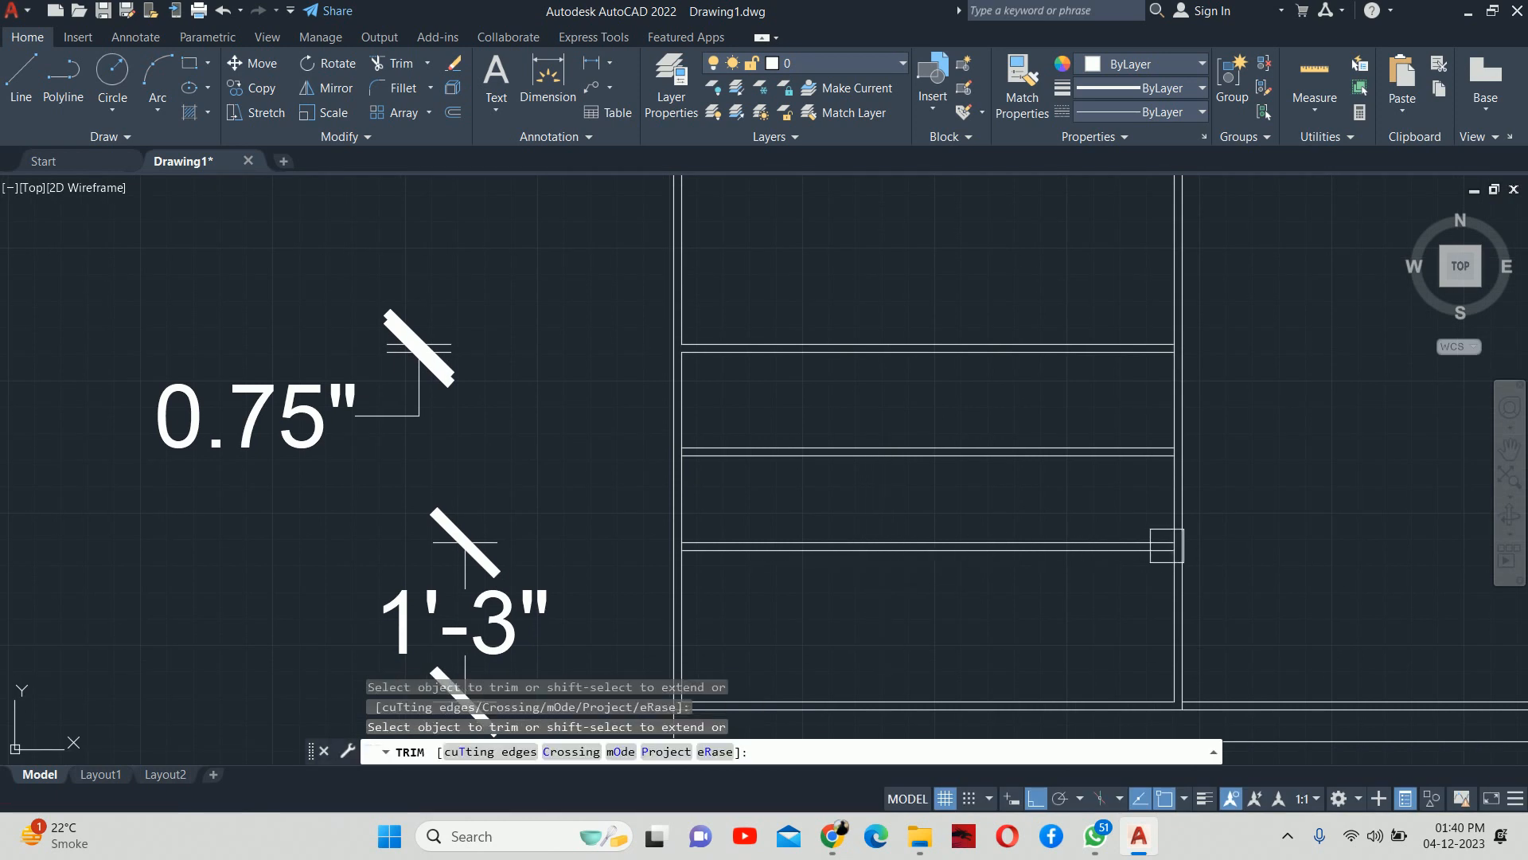
scroll(1160, 546, up, 5)
click(1183, 548)
click(1045, 553)
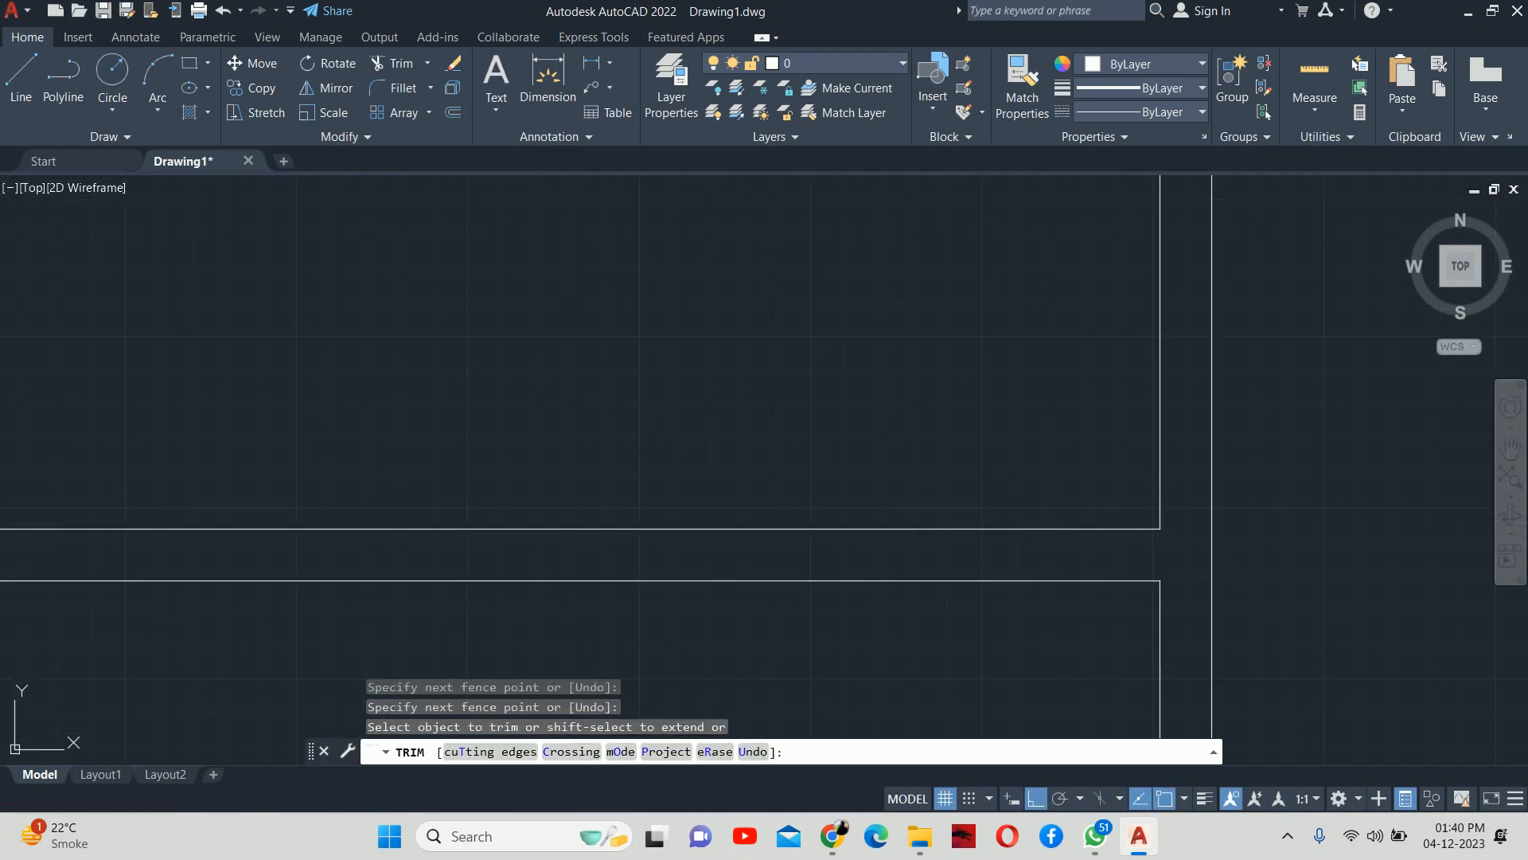
Step: Trim the left panel's inner line between the two edges of the lower new shelf
scroll(796, 566, down, 5)
middle_drag(509, 558, 1509, 563)
scroll(685, 558, down, 2)
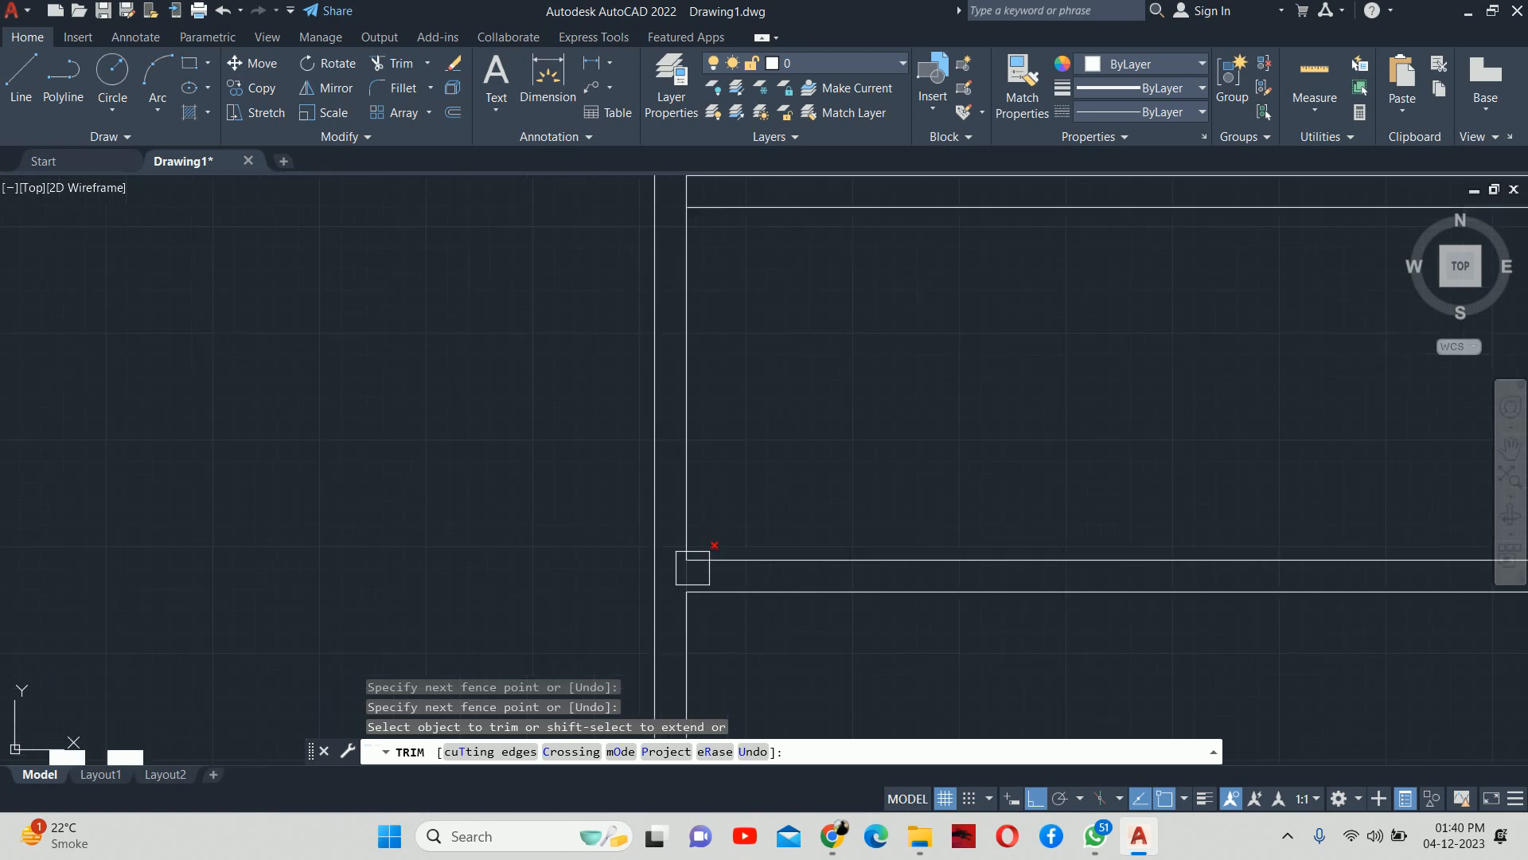
click(661, 583)
scroll(661, 582, down, 1)
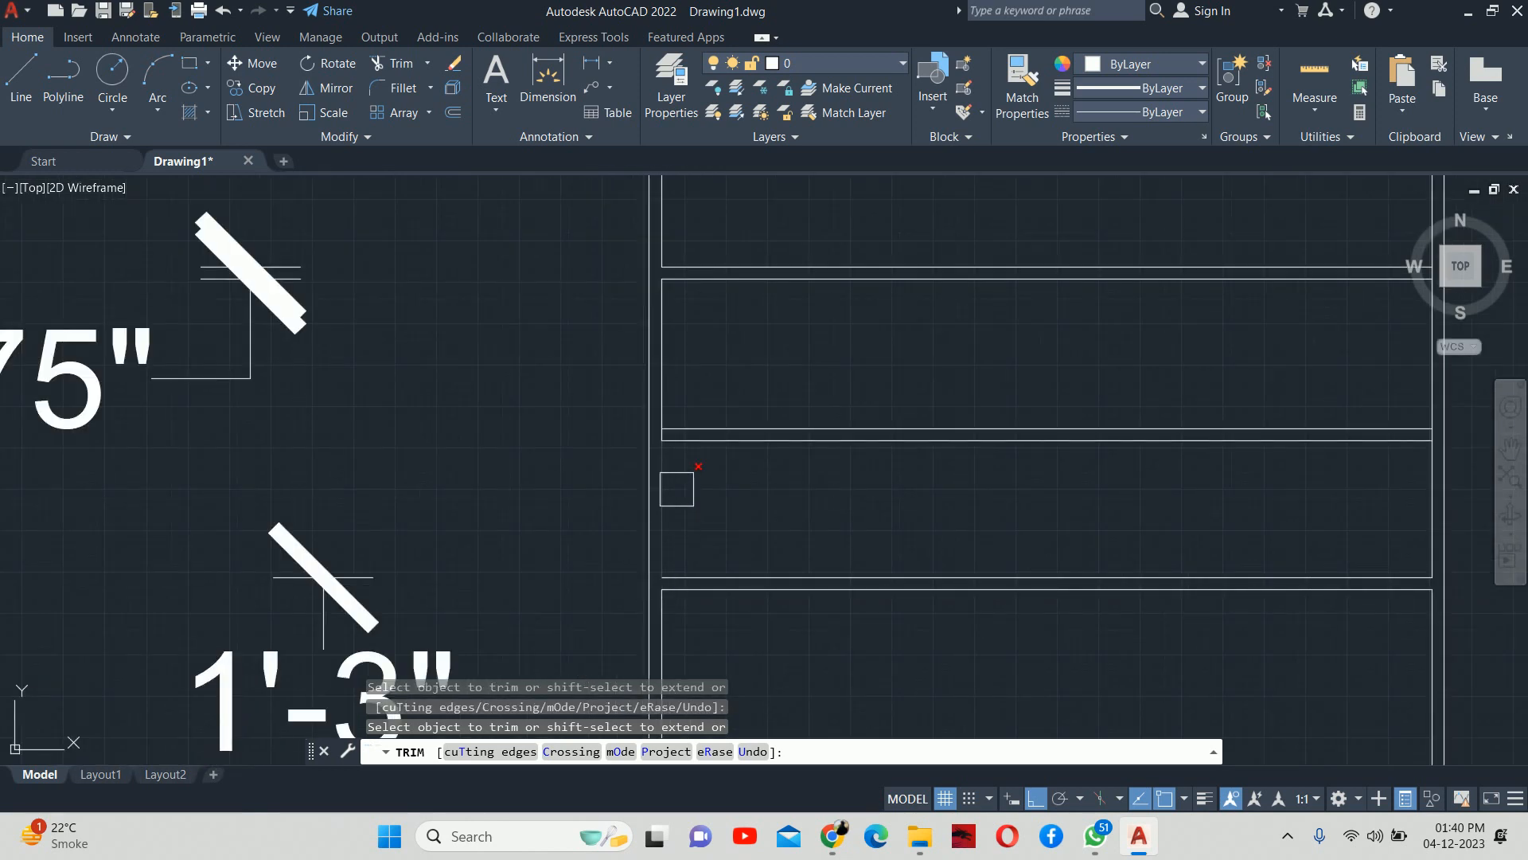
Step: Trim the left panel's inner line between the two edges of the upper new shelf
scroll(676, 489, up, 5)
scroll(623, 404, up, 2)
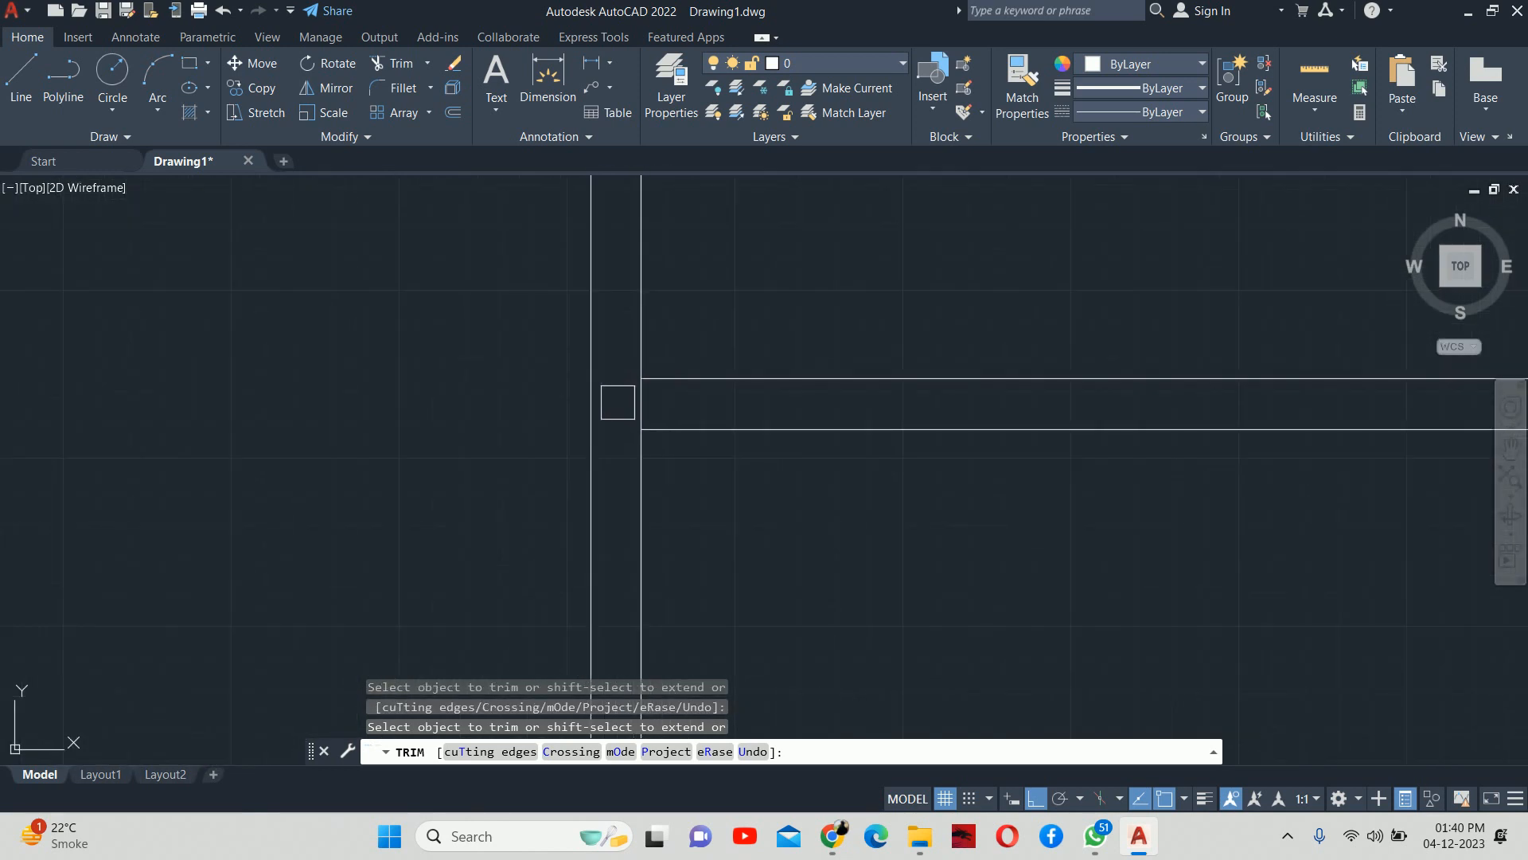
click(617, 403)
click(668, 404)
Step: Trim the right panel's inner line between the two edges of the upper new shelf
scroll(705, 435, down, 4)
scroll(708, 439, down, 2)
middle_drag(898, 455, 460, 475)
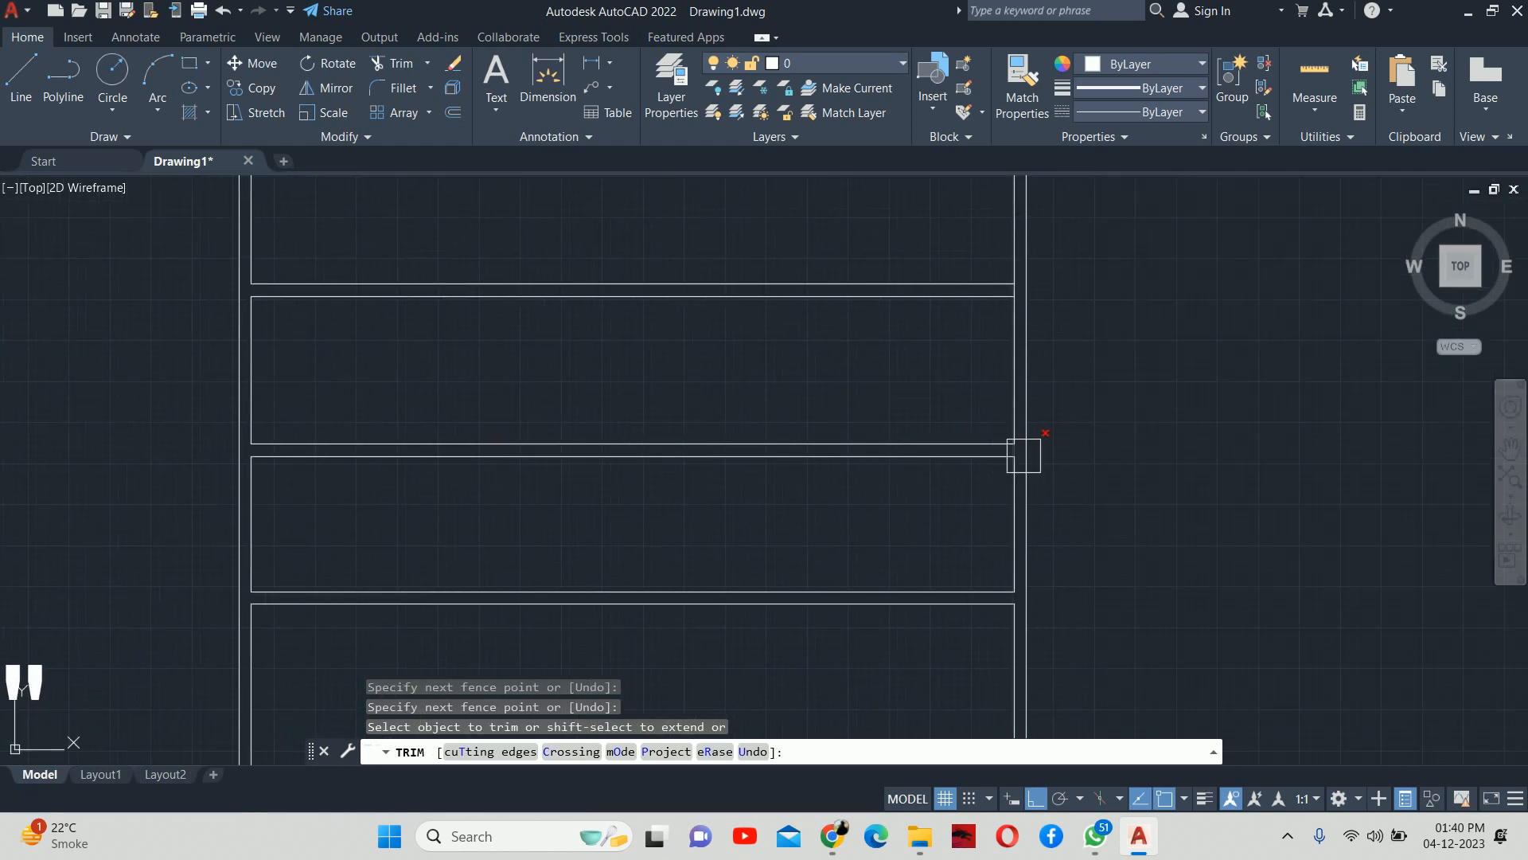
scroll(1023, 455, up, 5)
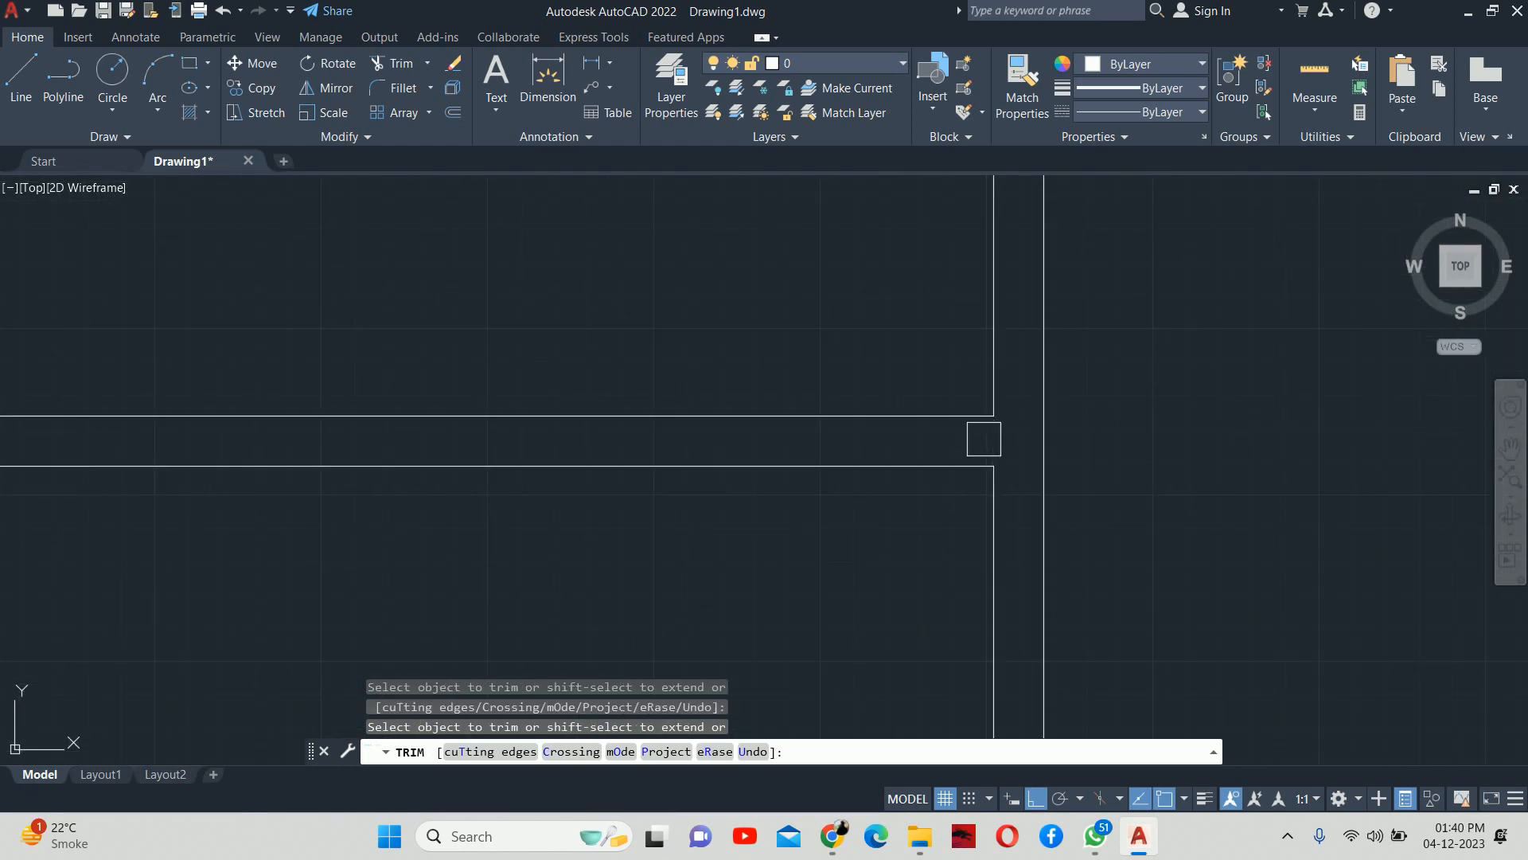
scroll(984, 438, down, 4)
key(Escape)
key(Escape)
key(Escape)
Step: Measure the clear height of the compartment above the upper new shelf using its left edge
scroll(682, 443, up, 1)
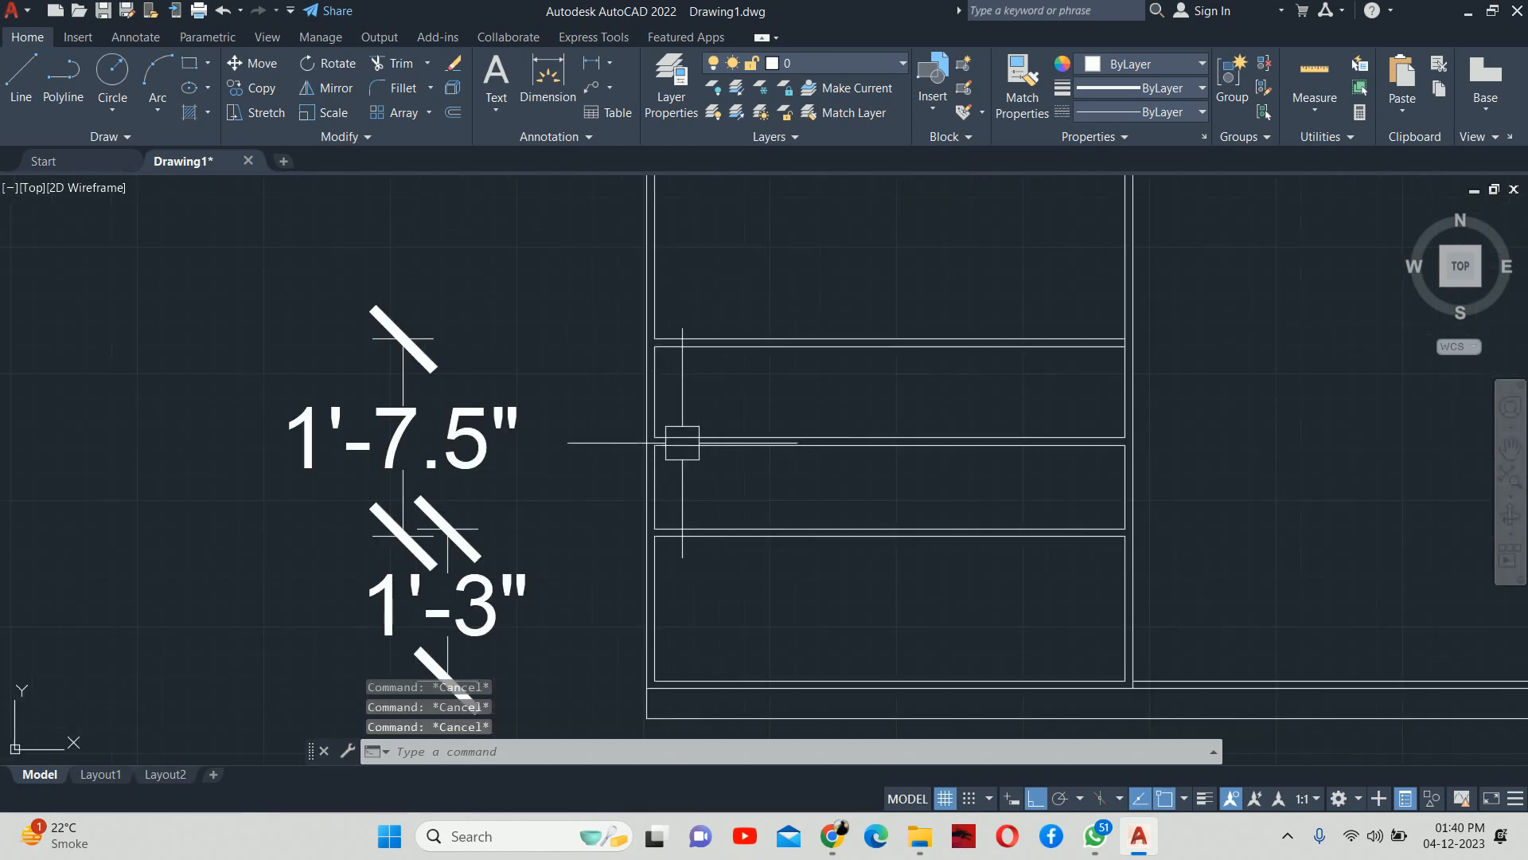
middle_drag(682, 443, 672, 495)
text(dli)
key(Return)
key(Return)
scroll(625, 431, up, 3)
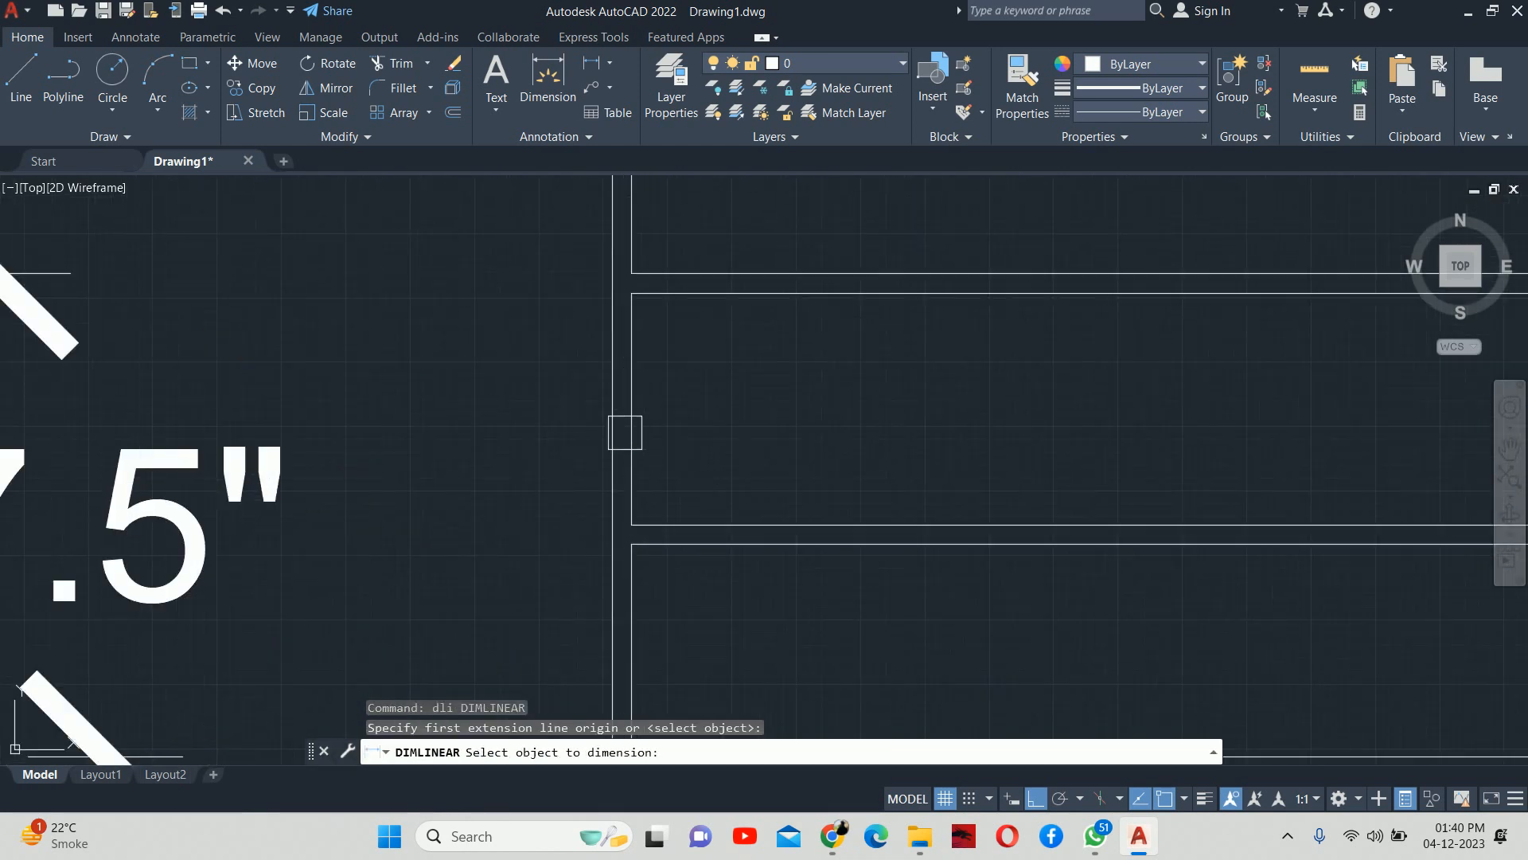
click(625, 431)
key(Escape)
Step: Measure the clear height of the compartment between the two new shelves
text(dli)
key(Return)
key(Return)
click(627, 635)
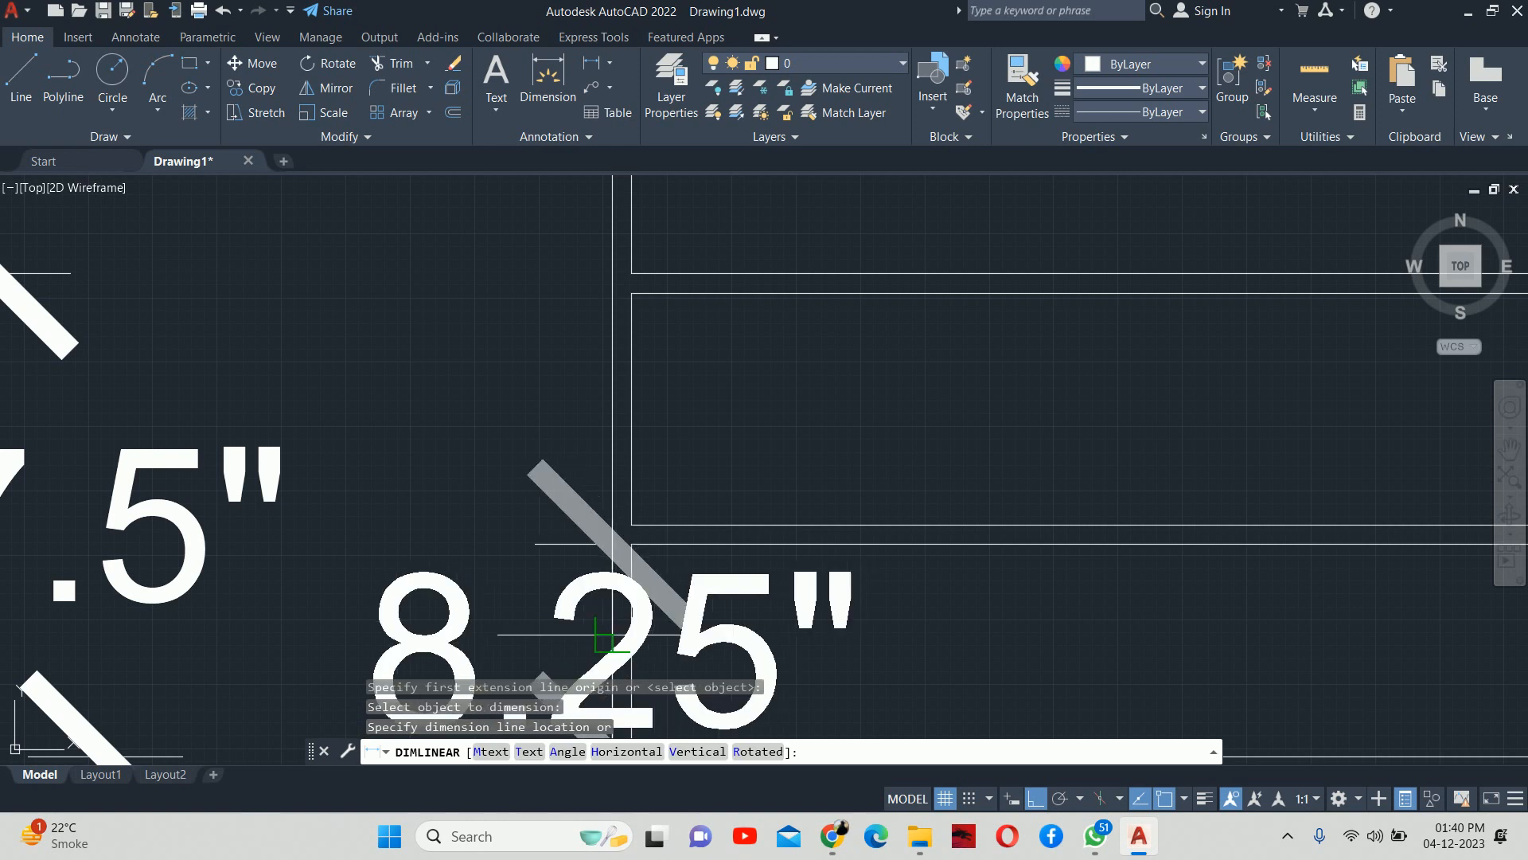
scroll(605, 635, down, 4)
key(Escape)
Step: Measure the clear height of the bottom compartment beneath the lower new shelf
key(Return)
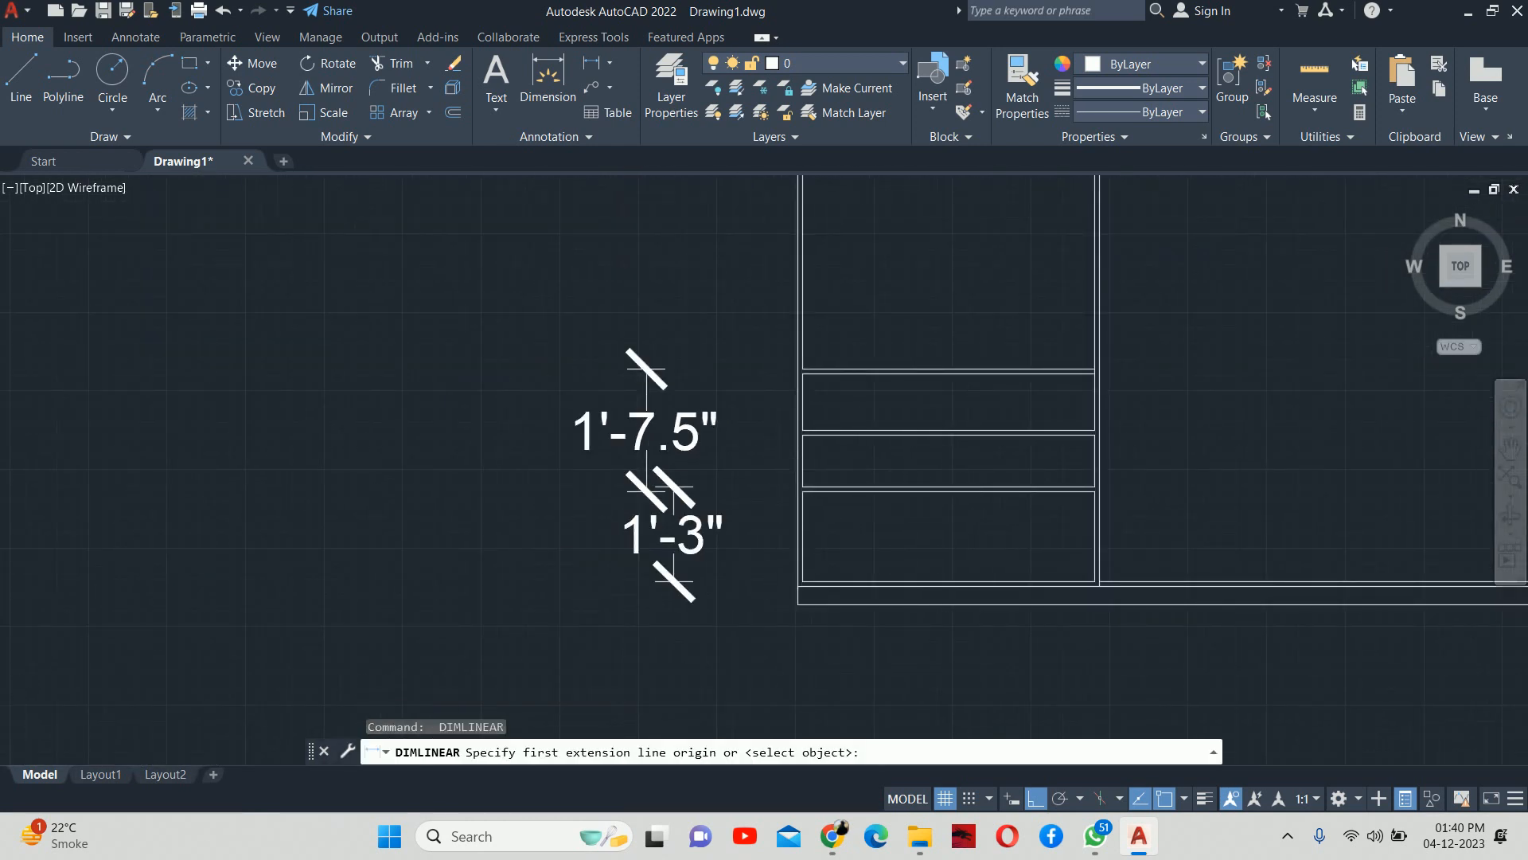
key(Return)
scroll(734, 533, up, 2)
click(752, 538)
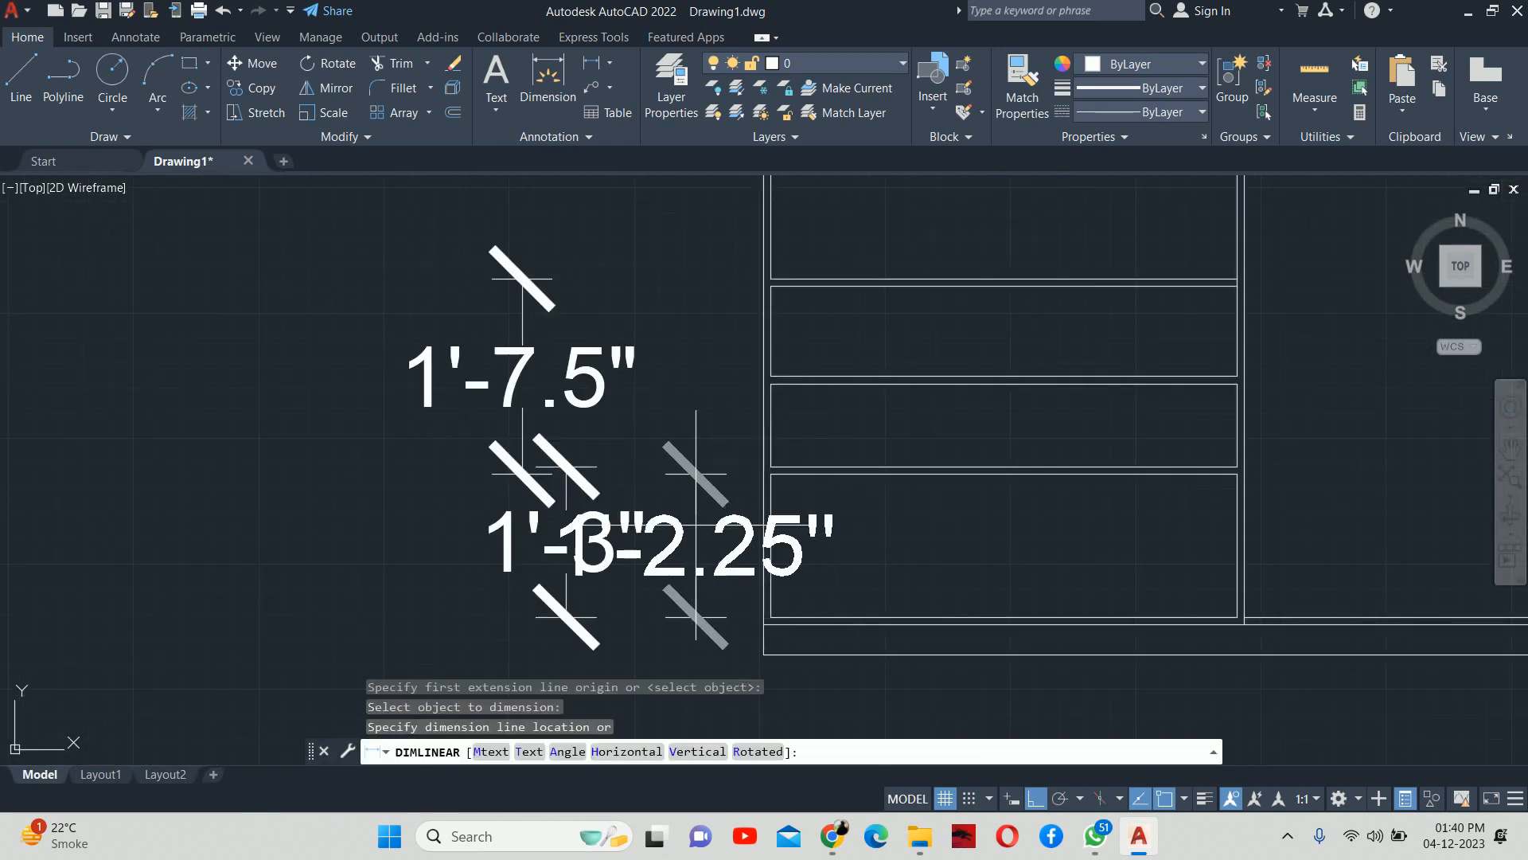
key(Escape)
key(Escape)
key(Escape)
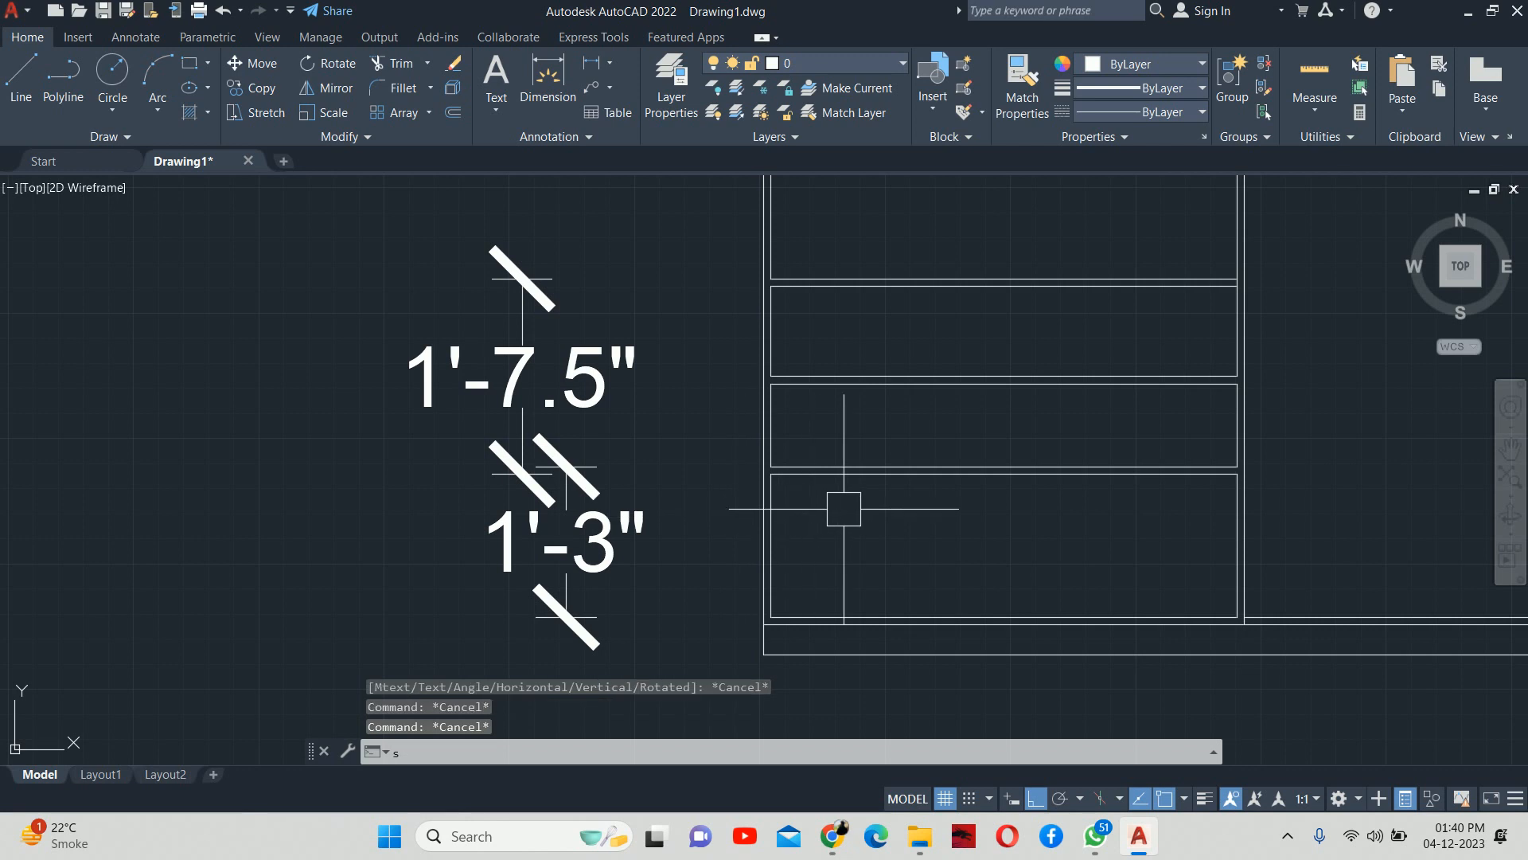
Step: Stretch the lower new shelf and its adjoining compartment edges 0.75 inches downward
key(Return)
click(1387, 535)
click(761, 446)
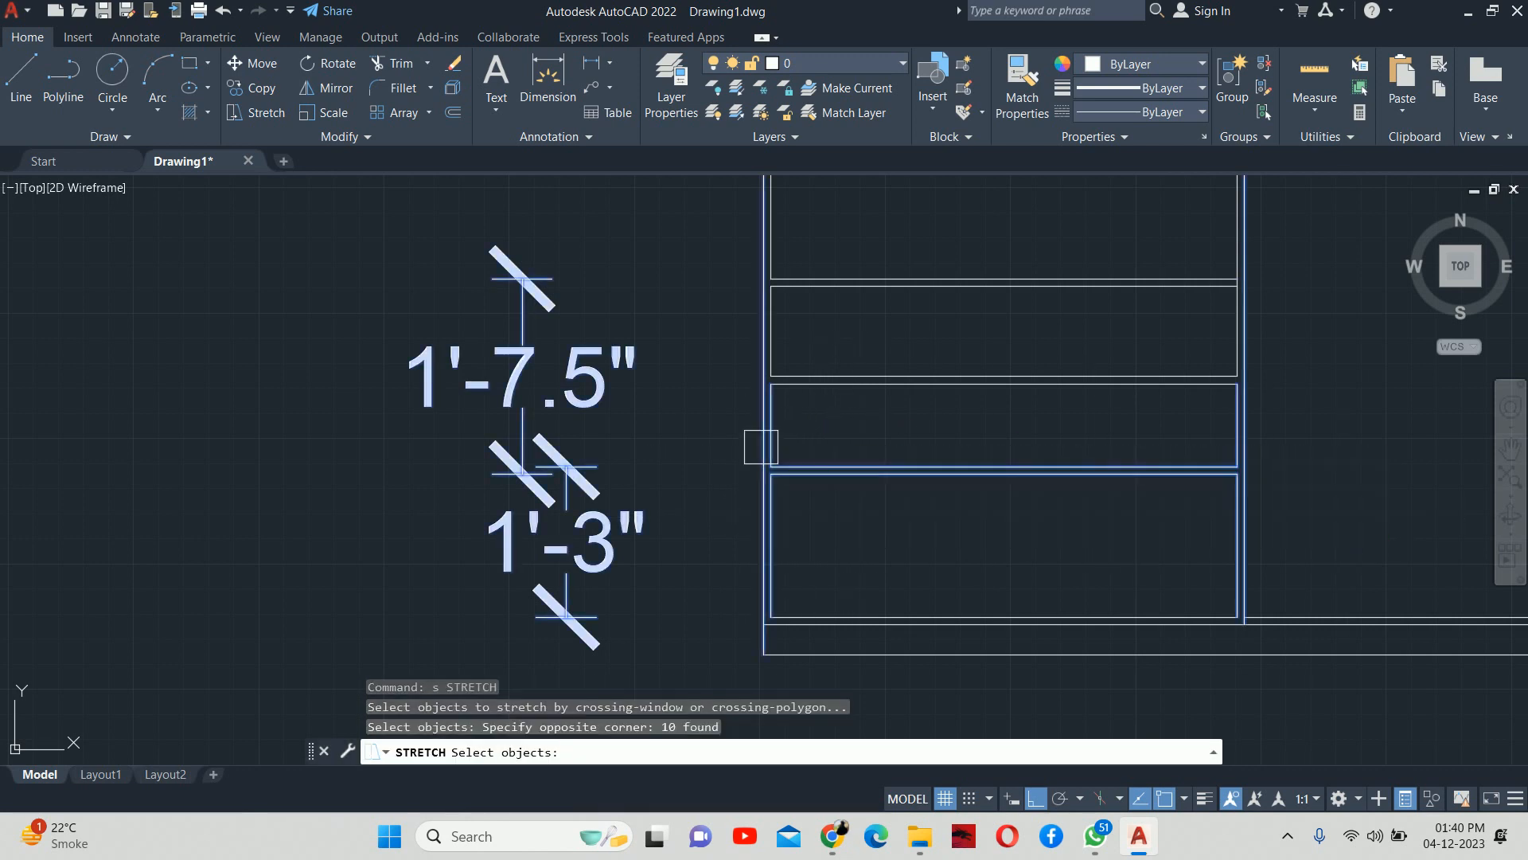
key(Return)
click(897, 527)
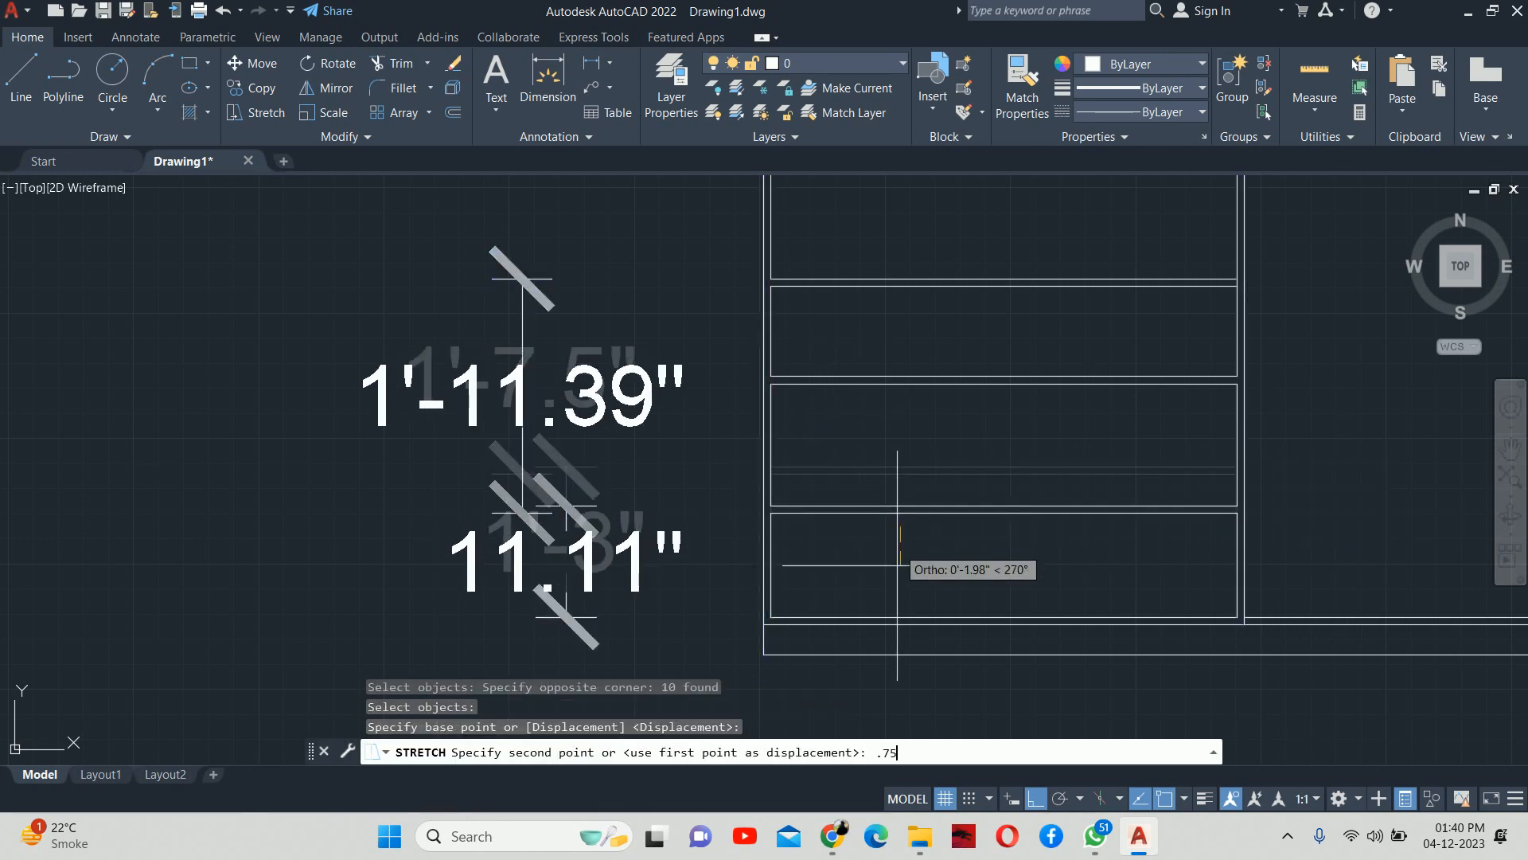
text(.75)
key(Return)
key(Escape)
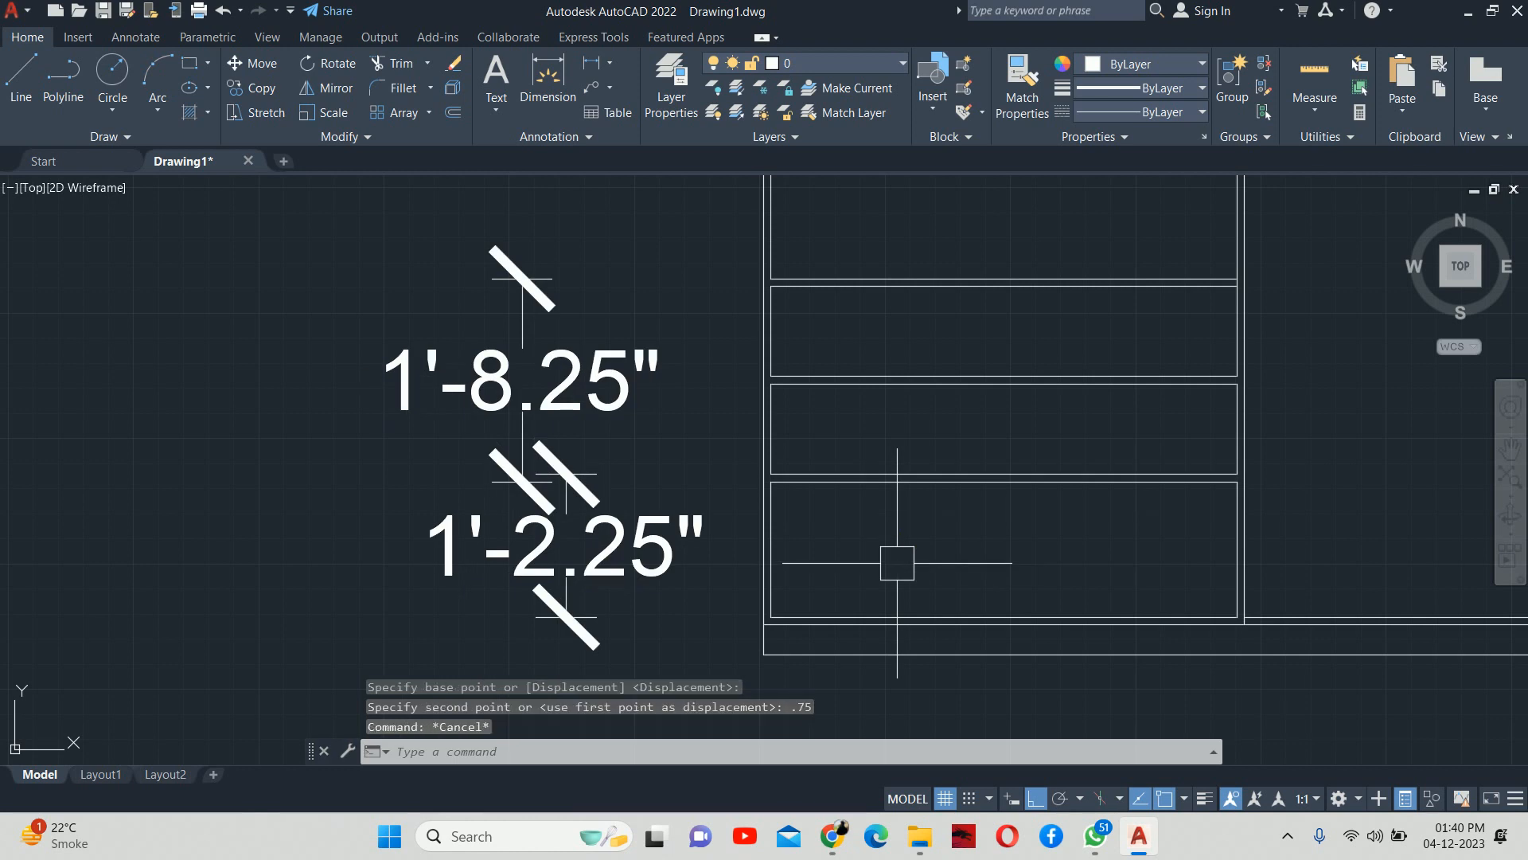
Step: Delete the two outdated height dimensions beside the side column
key(Escape)
key(Escape)
click(646, 605)
click(409, 372)
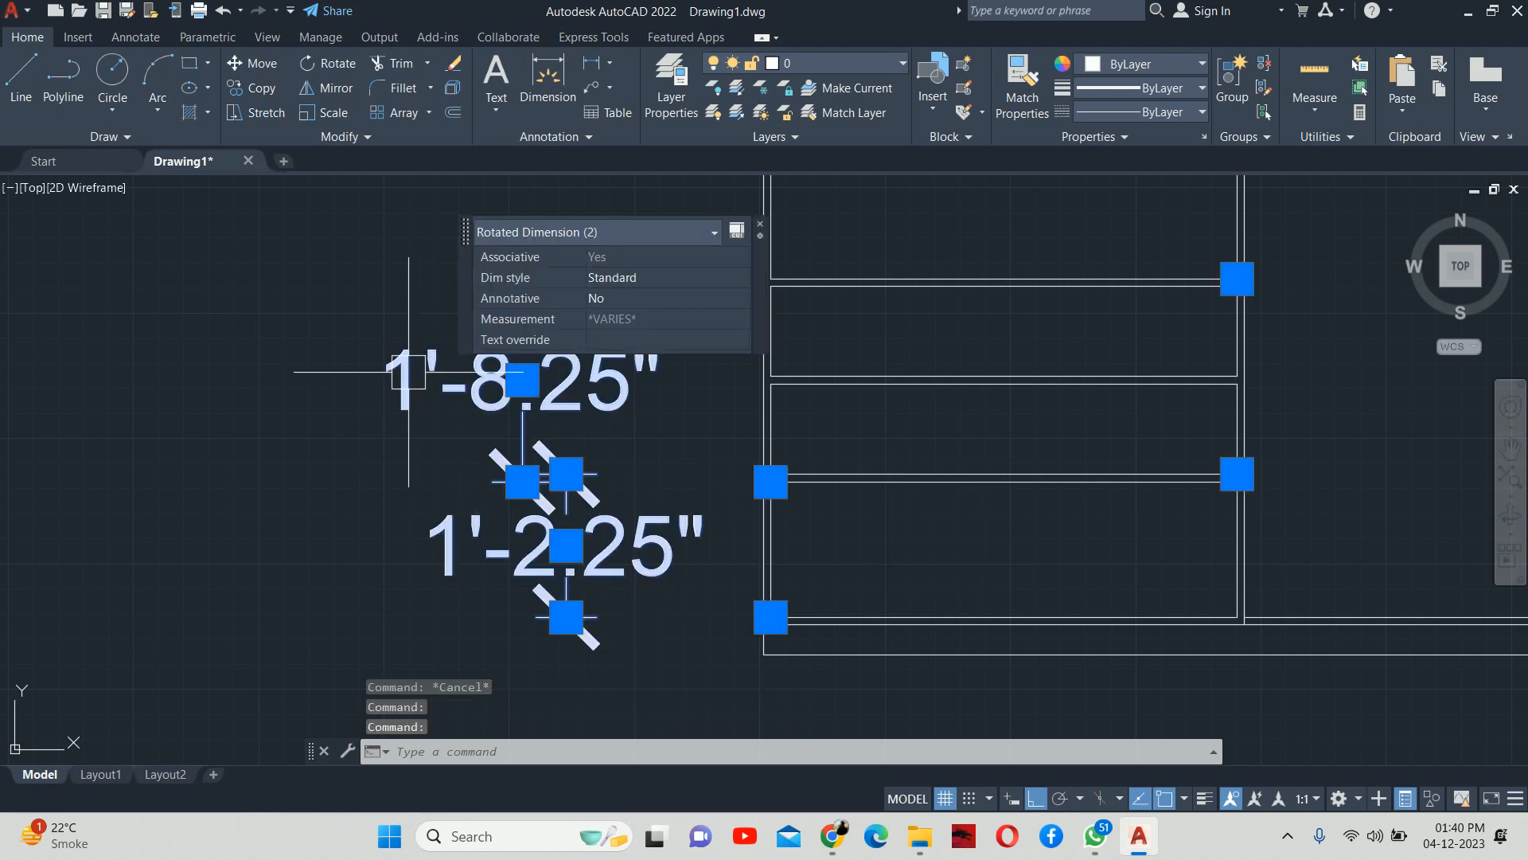
key(Delete)
key(Escape)
key(Escape)
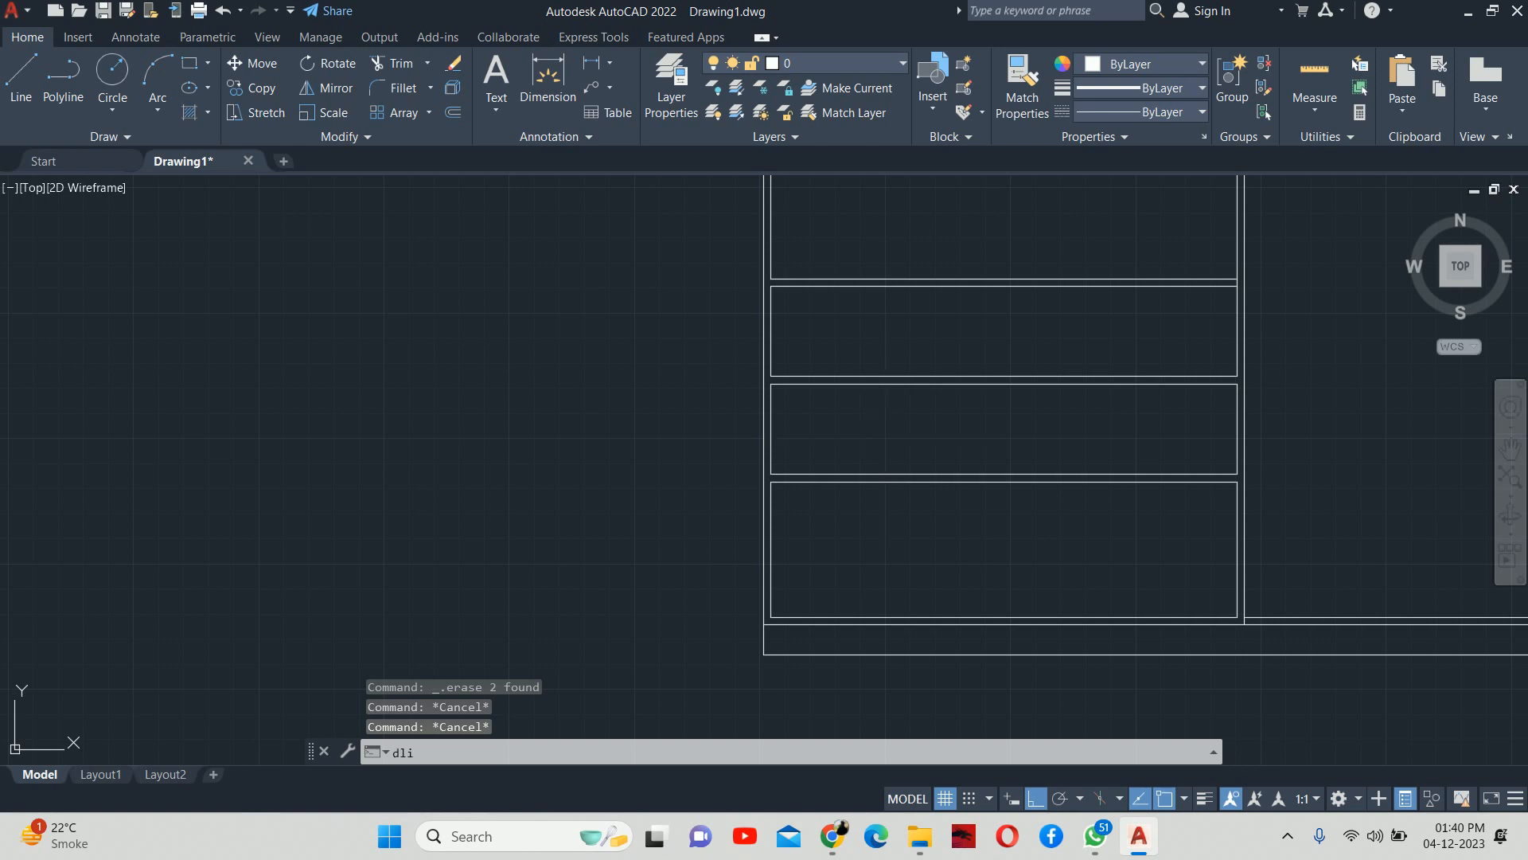
Step: Dimension the height from the cabinet's bottom edge to the top of the uppermost of the three lower shelves, left of the column
text(dli)
key(Return)
click(763, 654)
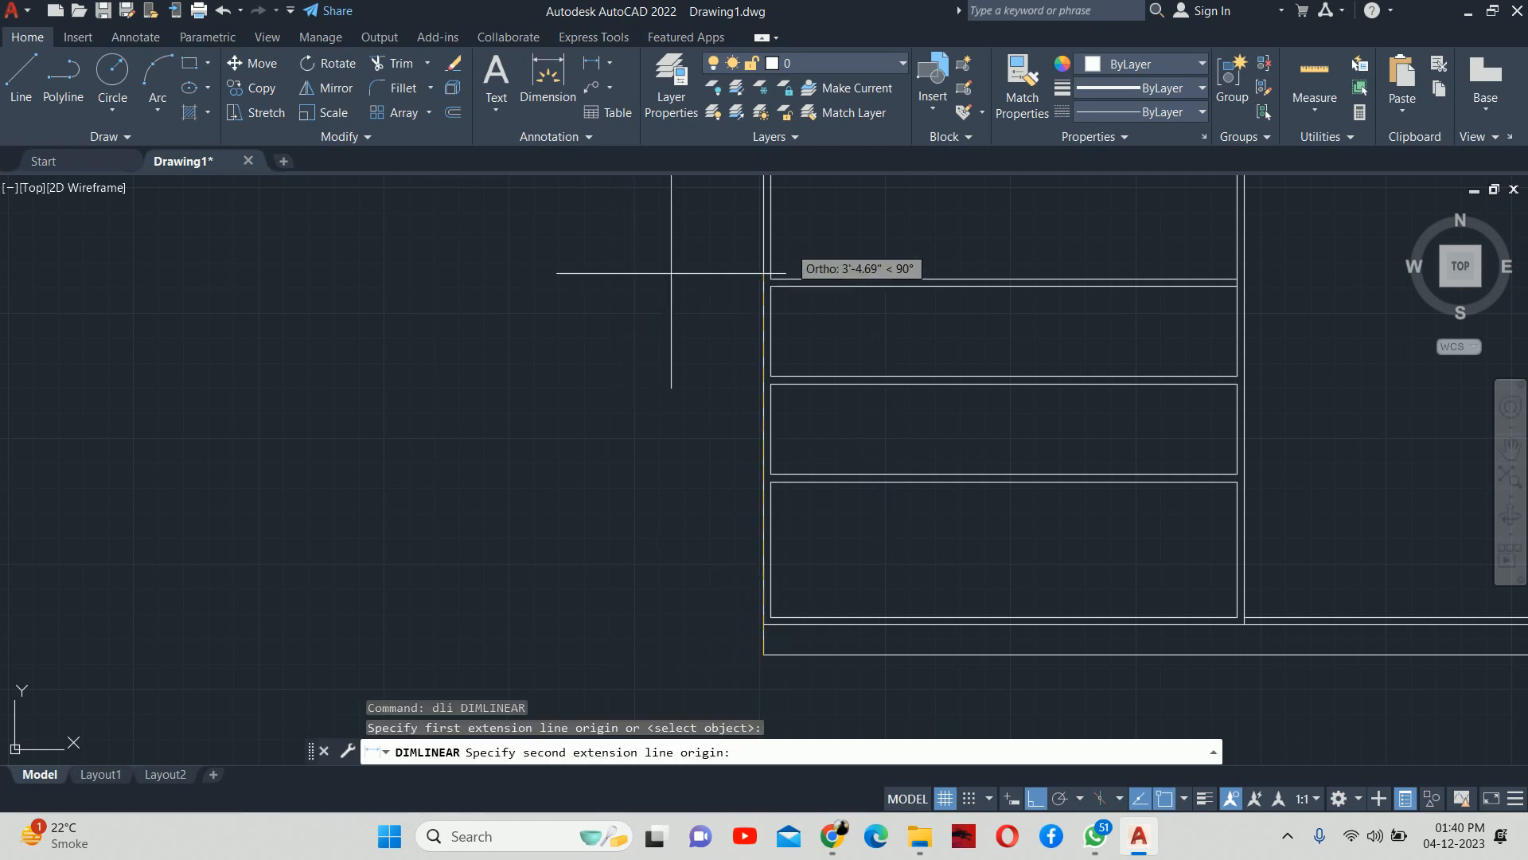
click(770, 279)
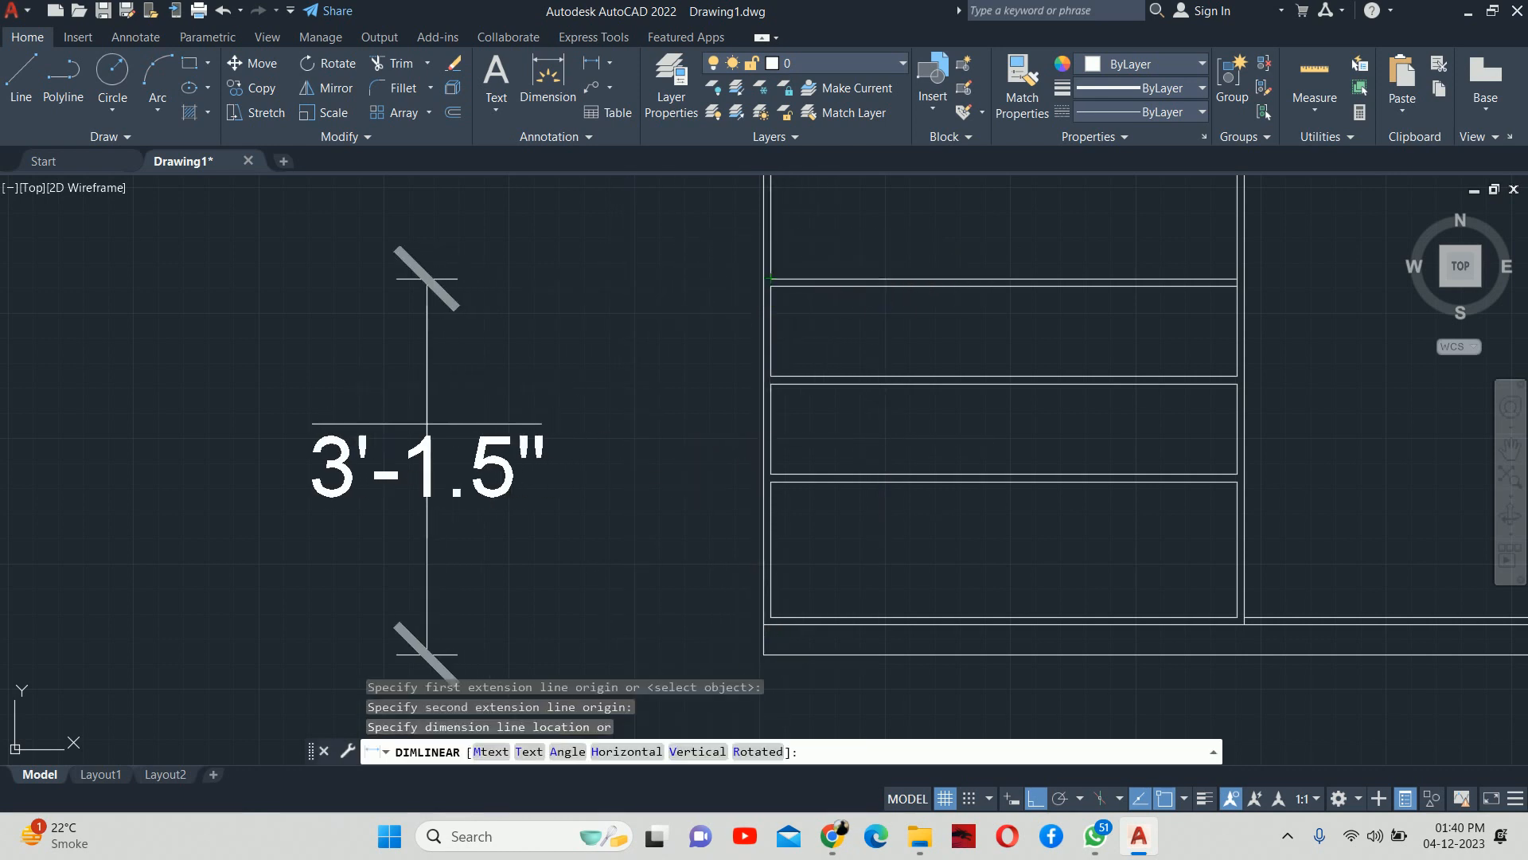
click(364, 398)
key(Escape)
key(Escape)
Step: Dimension the clear height of the compartment directly beneath the uppermost of the three lower shelves
key(Return)
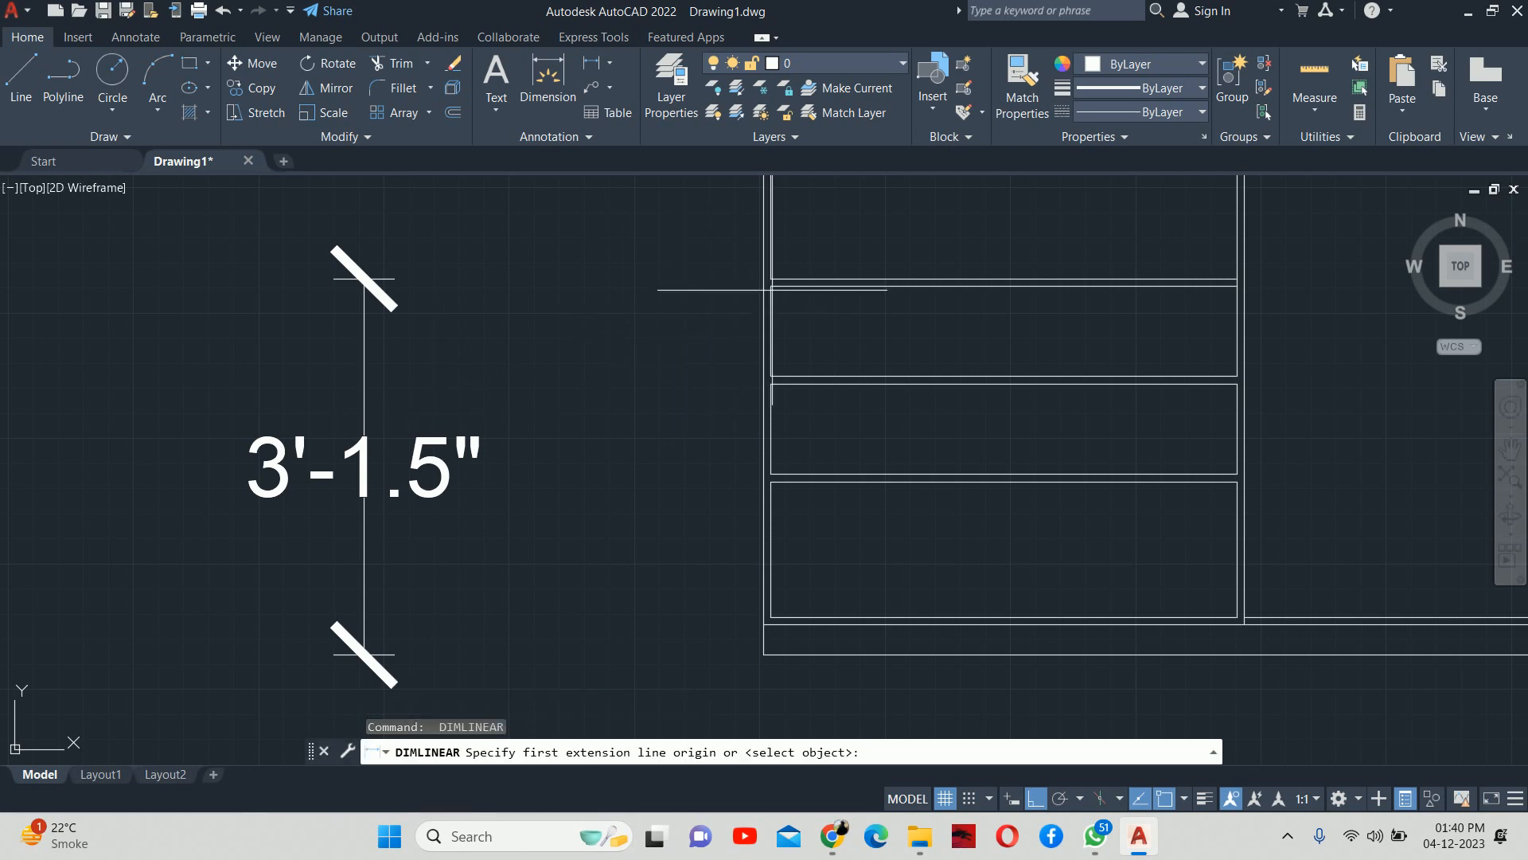
click(766, 283)
click(771, 375)
click(629, 350)
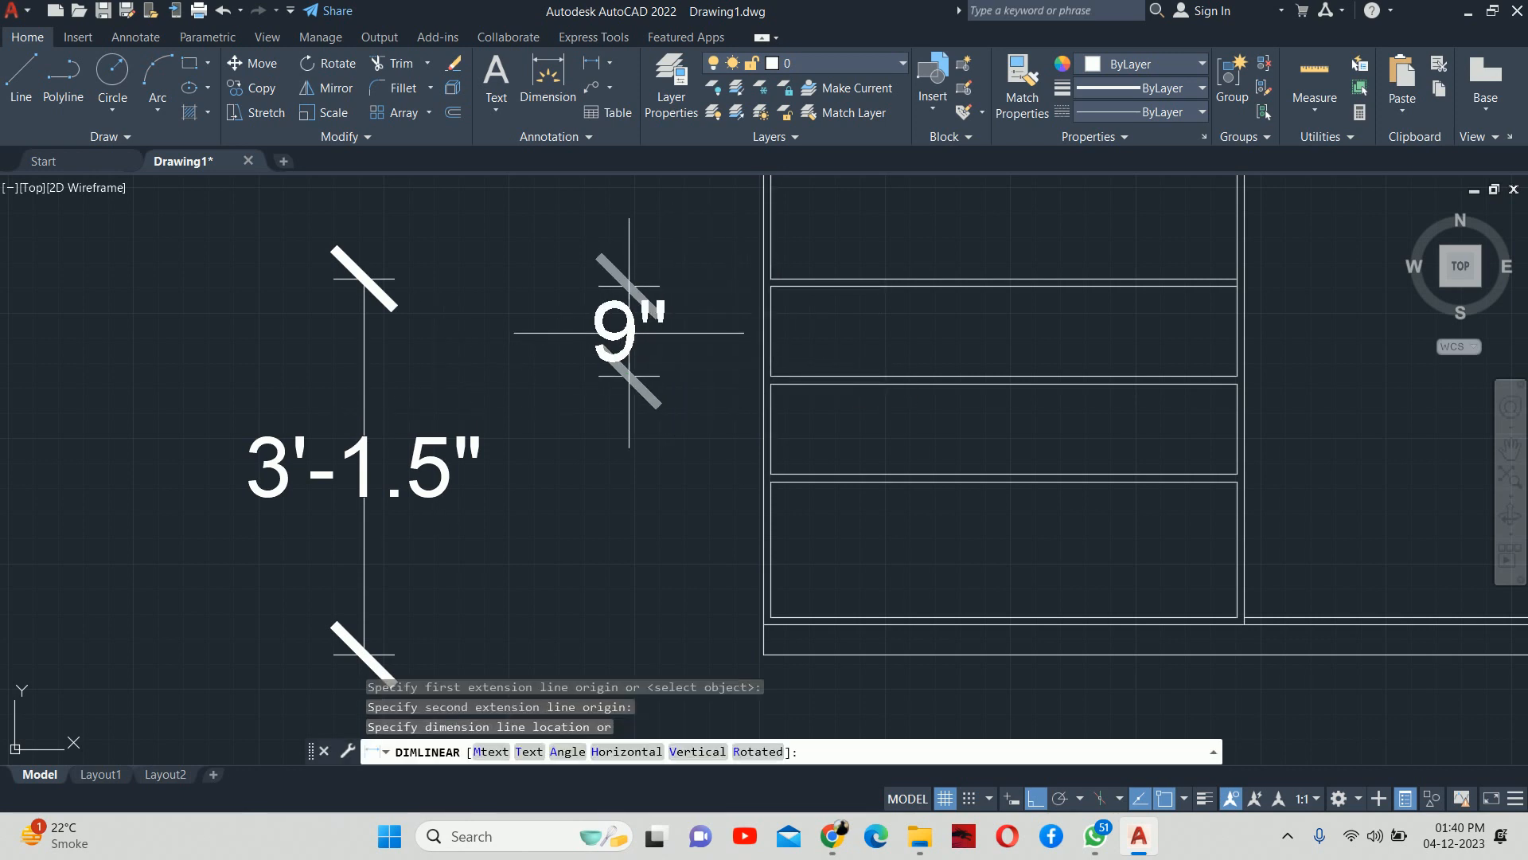
Step: Dimension the clear height of the compartment between the two lowest shelves using its left edge
key(Return)
key(Return)
click(770, 427)
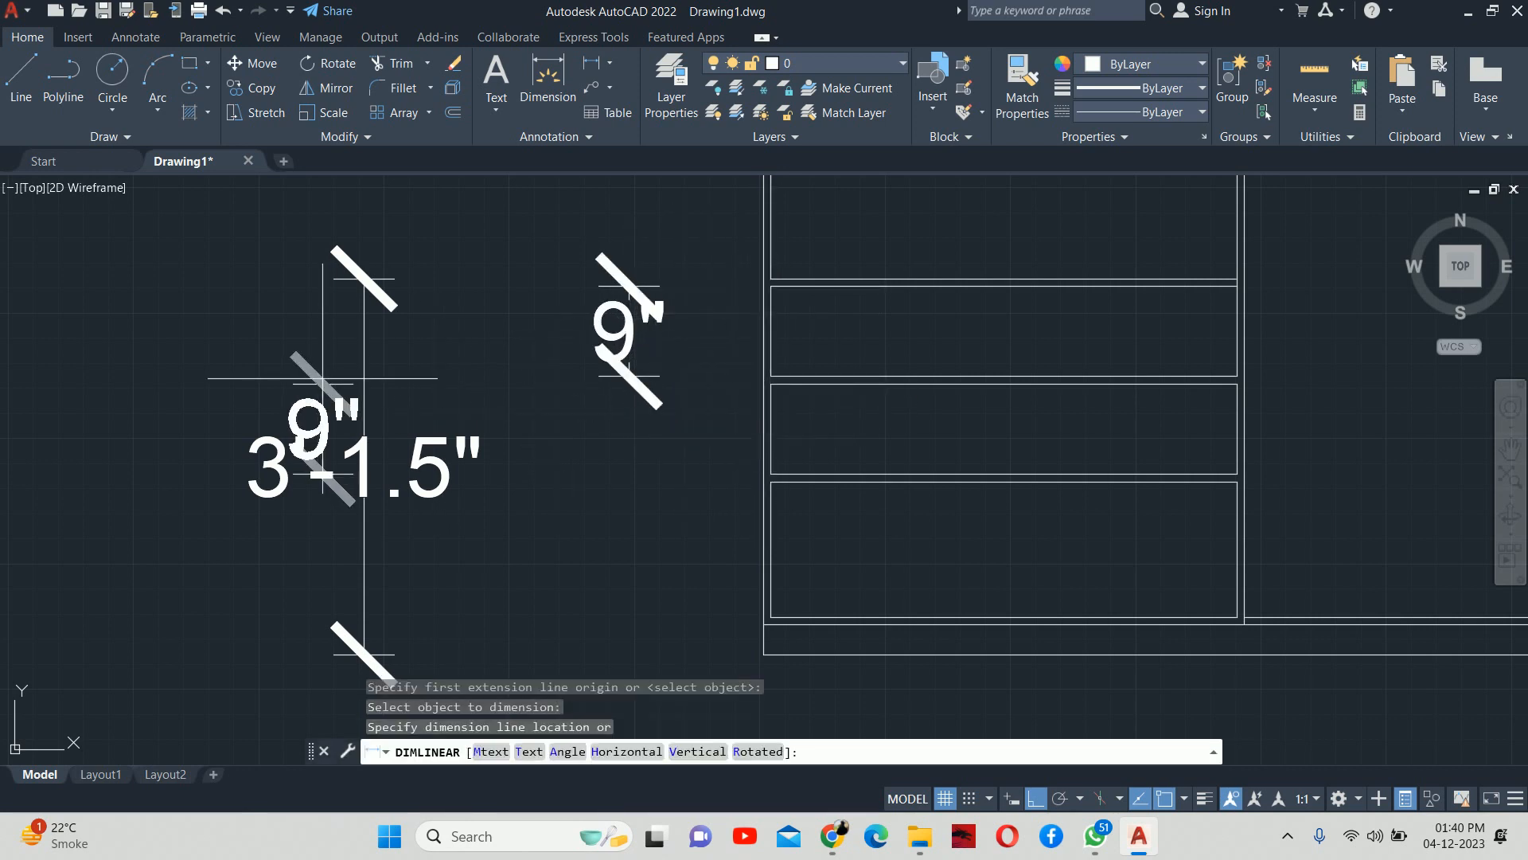
click(567, 433)
key(Escape)
Step: Dimension the clear height of the bottom compartment using its left edge
key(Return)
key(Return)
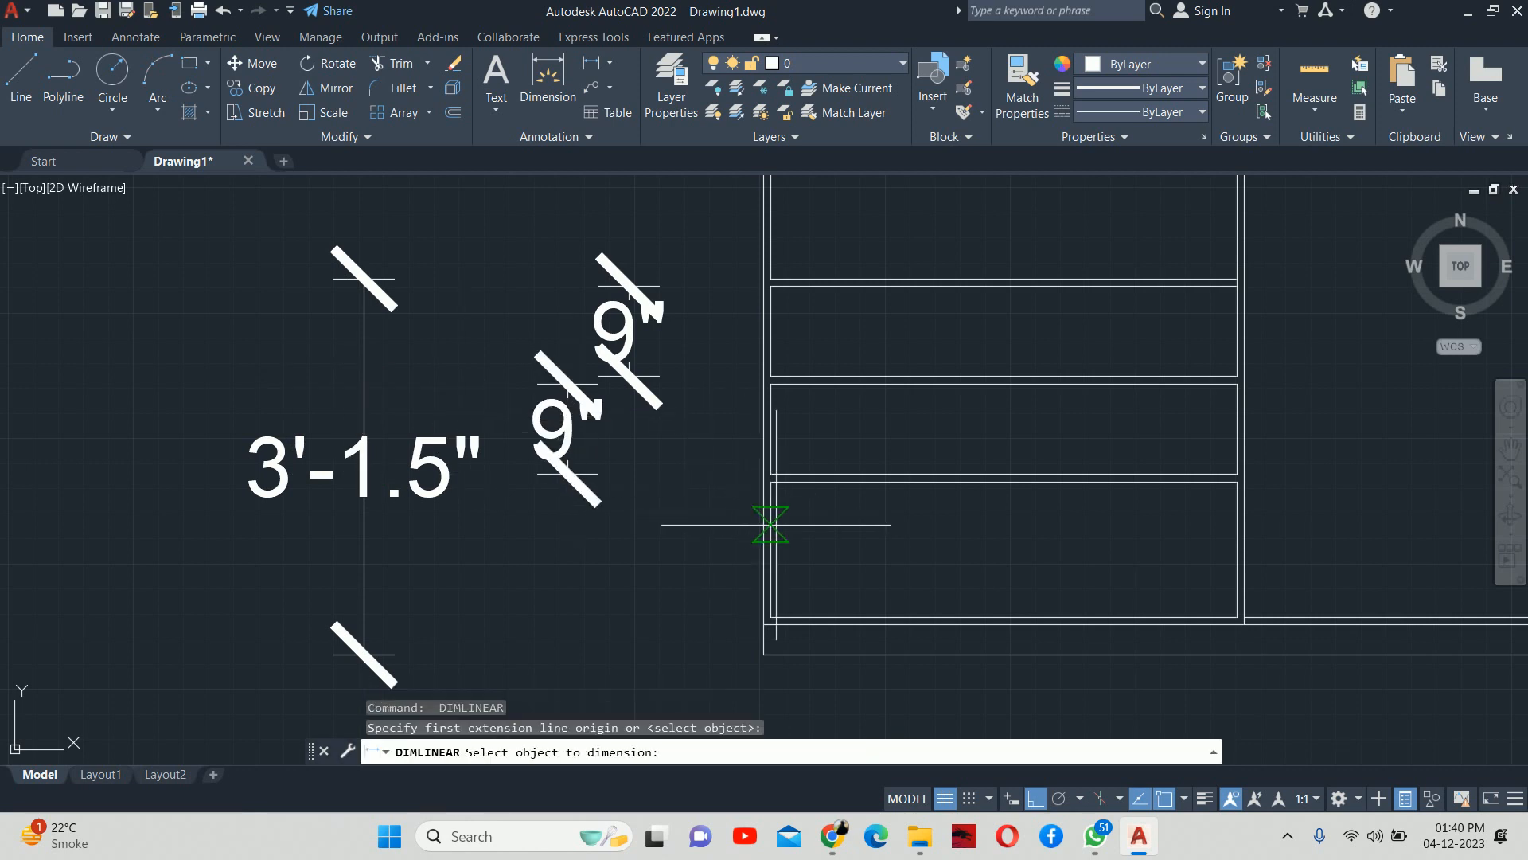
click(770, 518)
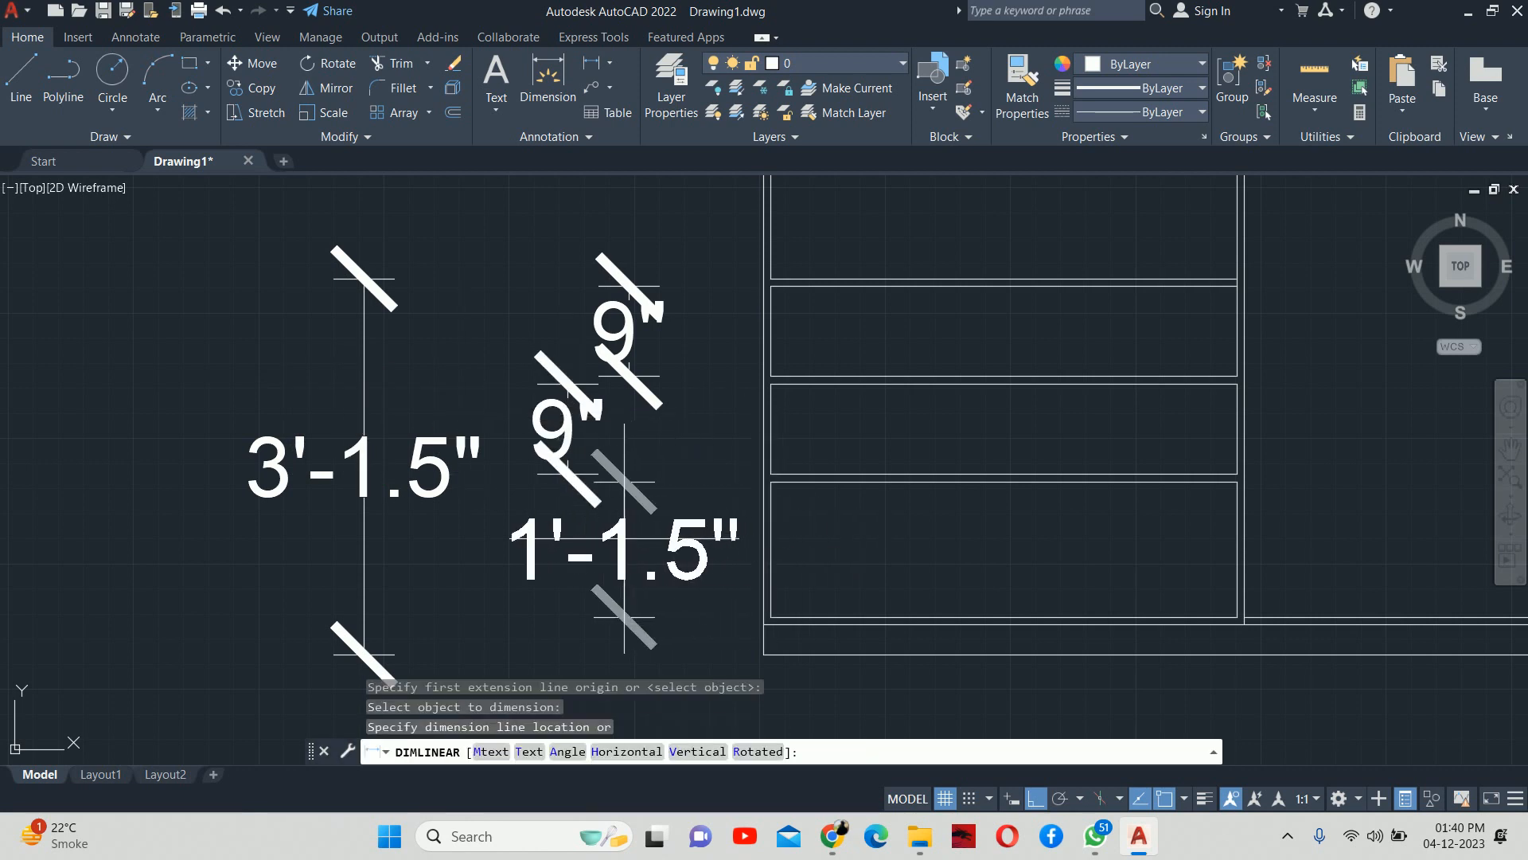
click(624, 539)
key(Escape)
key(Escape)
scroll(624, 533, down, 5)
key(Escape)
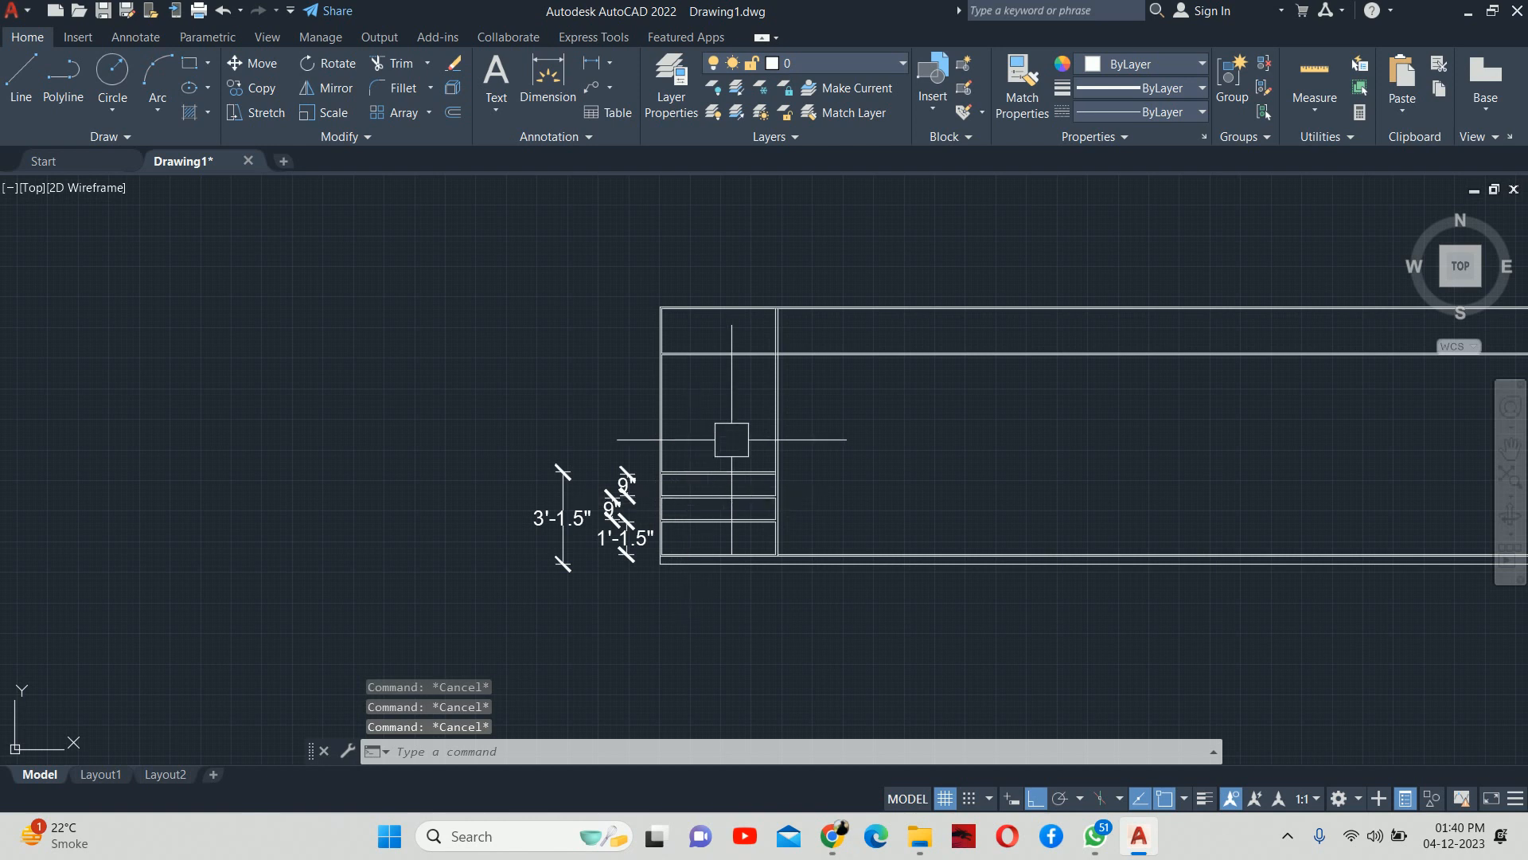
Step: Trim the overlapping lines where the column's topmost shelf meets the right partition, opening the joint between them
text(tr)
key(Return)
scroll(819, 349, up, 5)
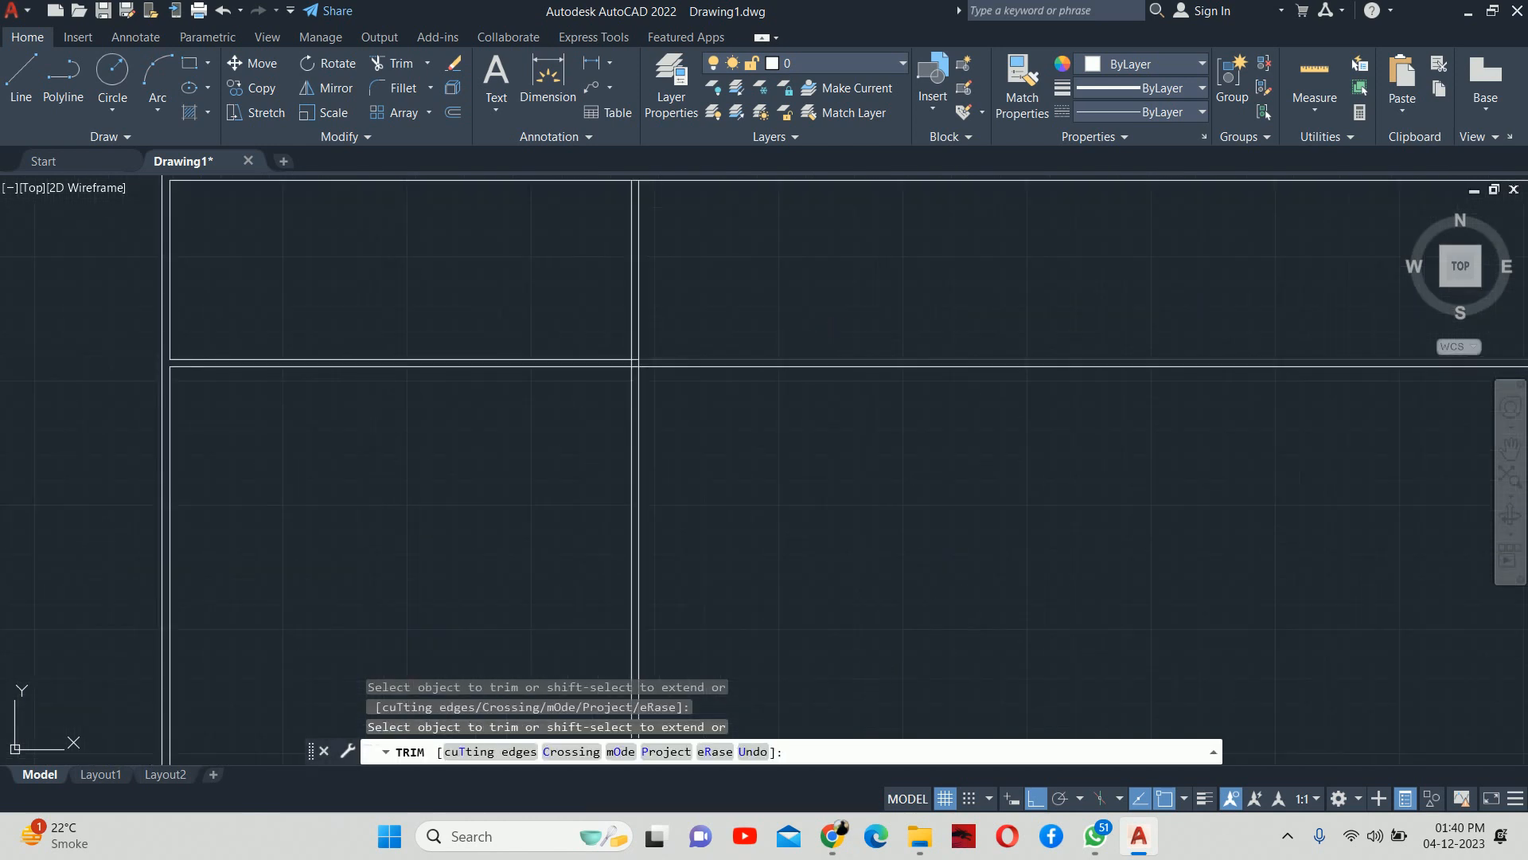
click(752, 368)
scroll(633, 355, up, 6)
click(638, 393)
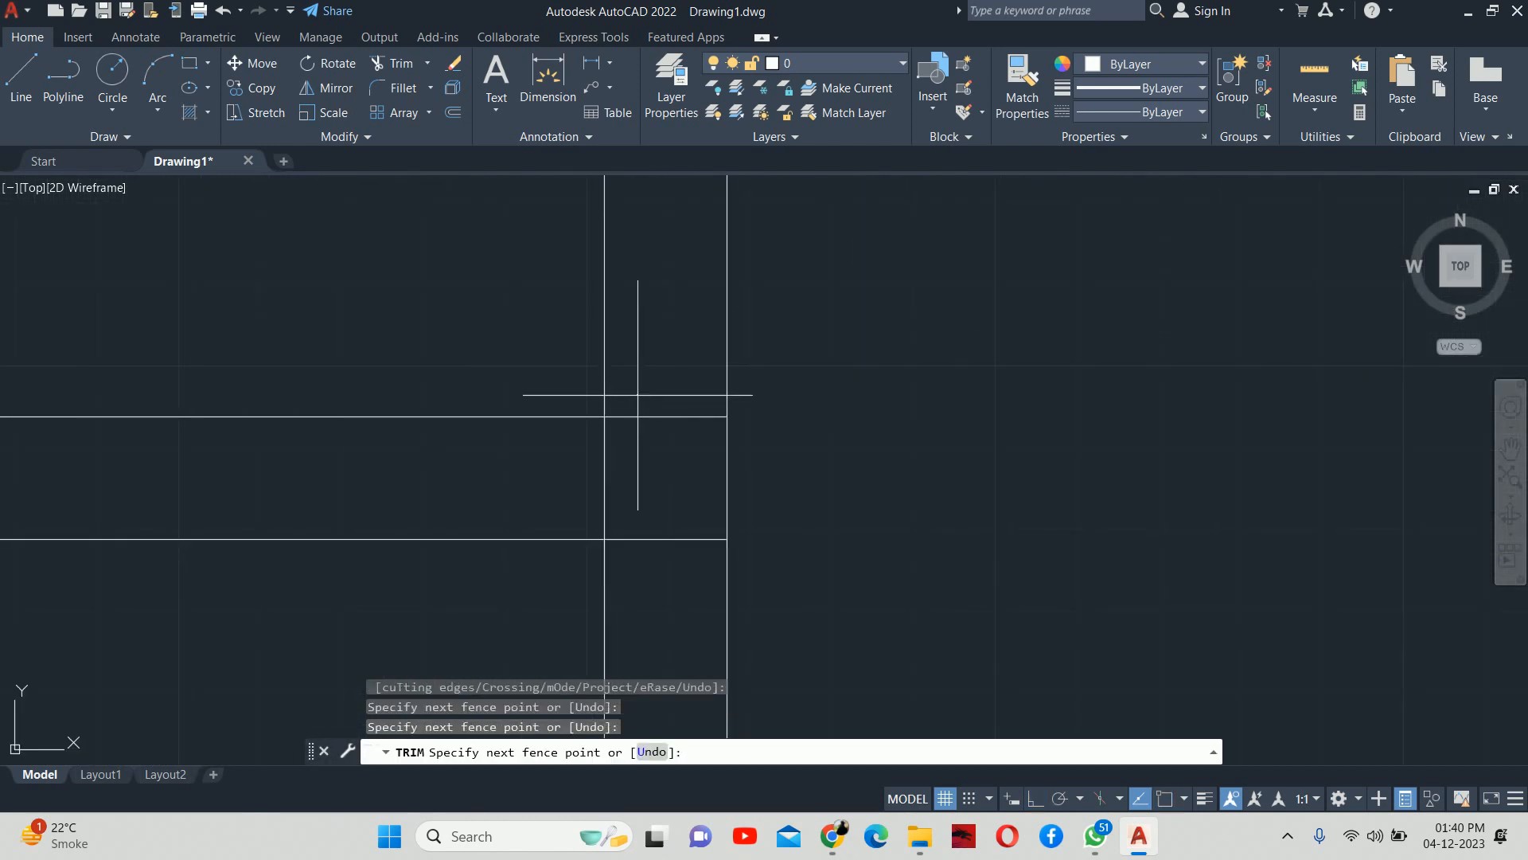
click(633, 549)
click(612, 497)
scroll(263, 416, down, 4)
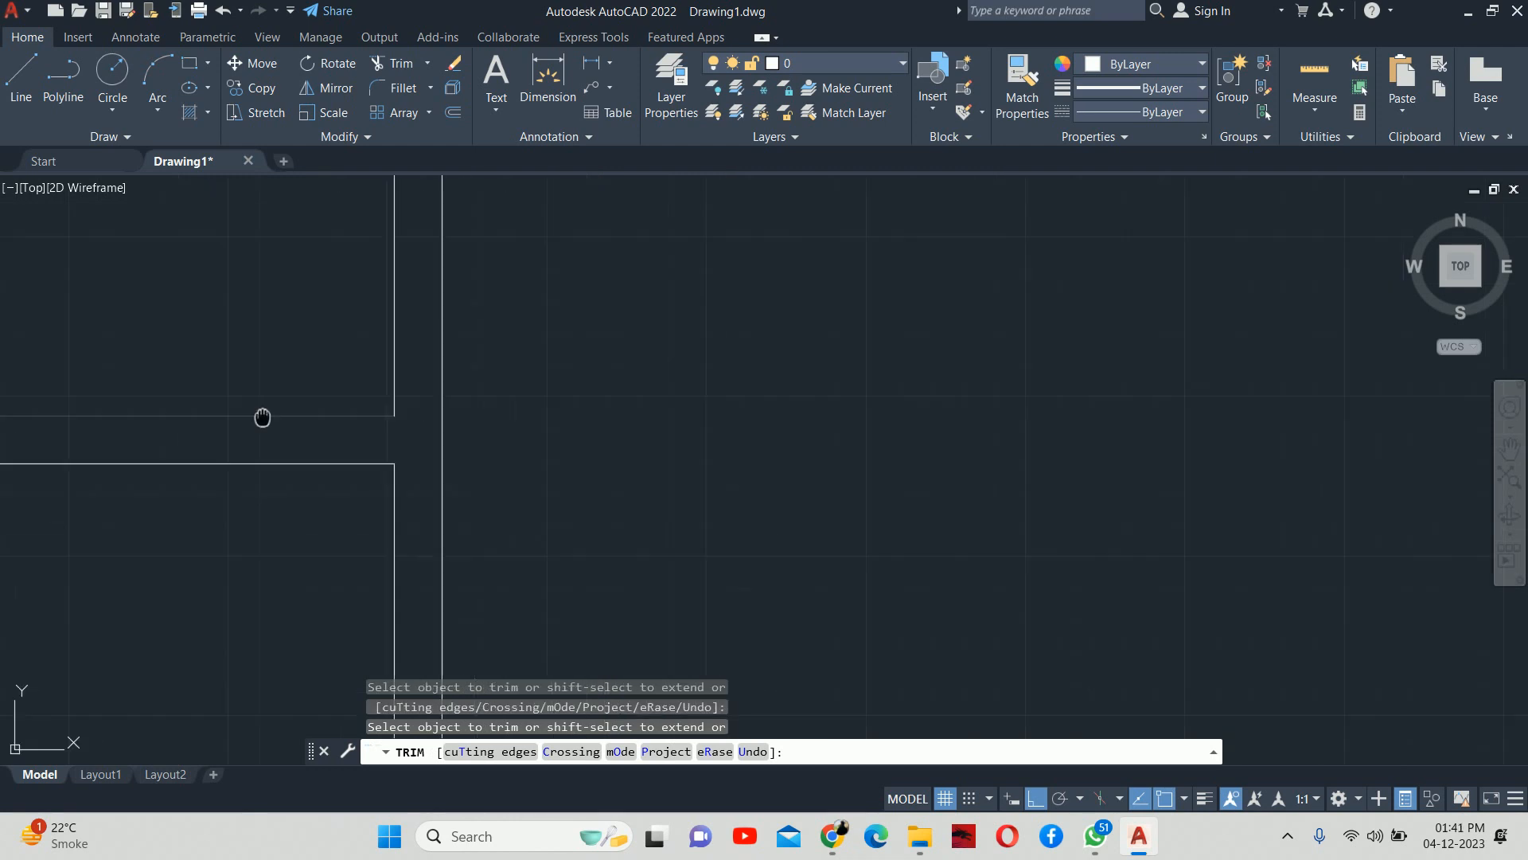
middle_drag(263, 416, 1401, 462)
scroll(237, 417, down, 6)
mouse_move(237, 417)
middle_down()
mouse_move(972, 485)
mouse_move(1155, 484)
middle_up()
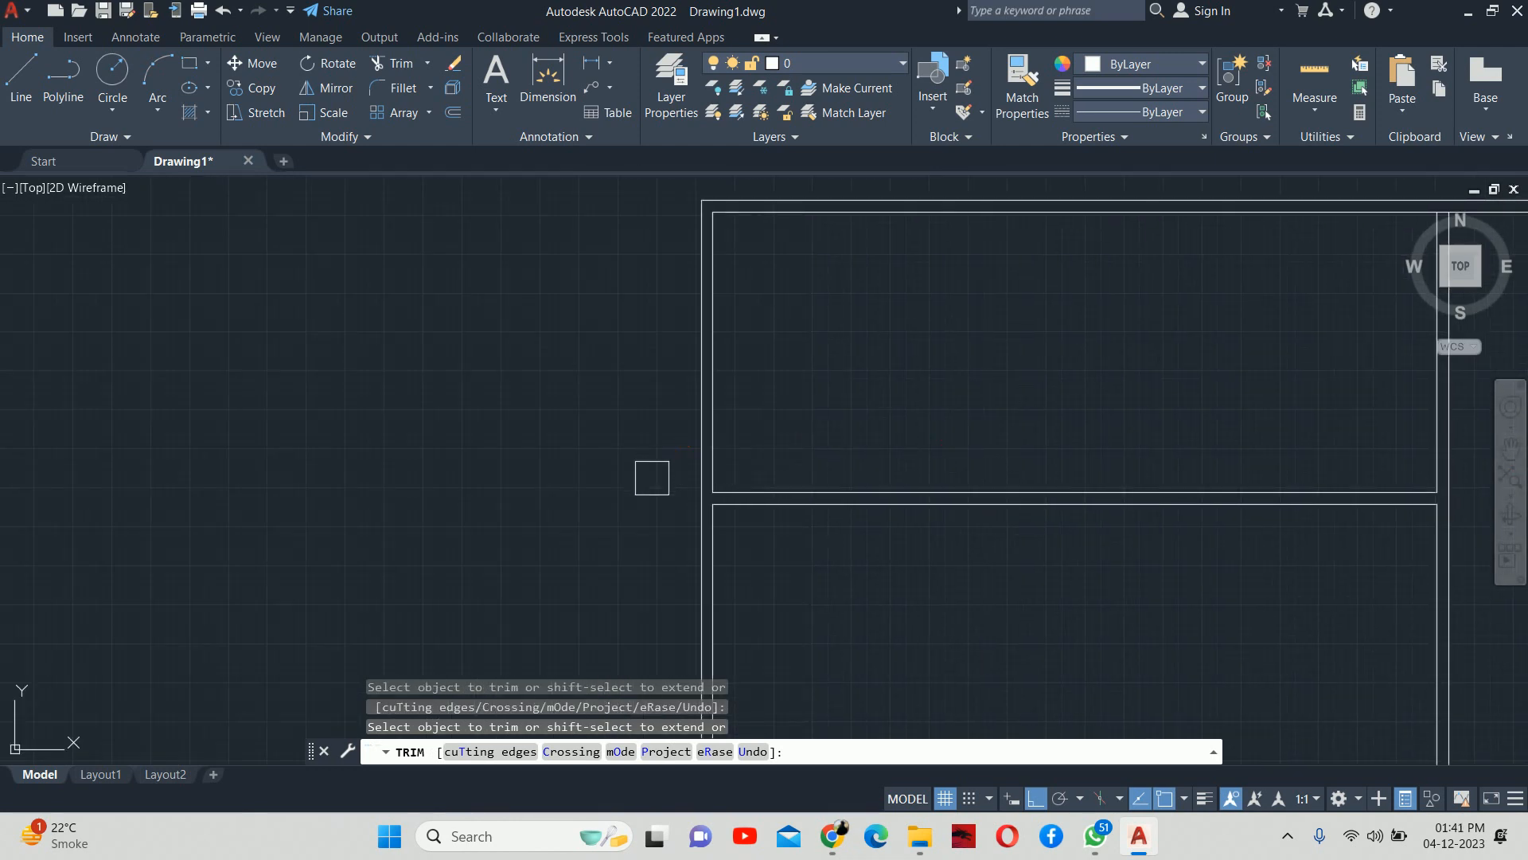
key(Escape)
key(Escape)
Step: Draw a vertical line at mid-width across the compartment directly beneath the uppermost of the three lower shelves
scroll(755, 482, down, 6)
mouse_move(763, 434)
middle_down()
mouse_move(784, 358)
mouse_move(769, 256)
middle_up()
key(Escape)
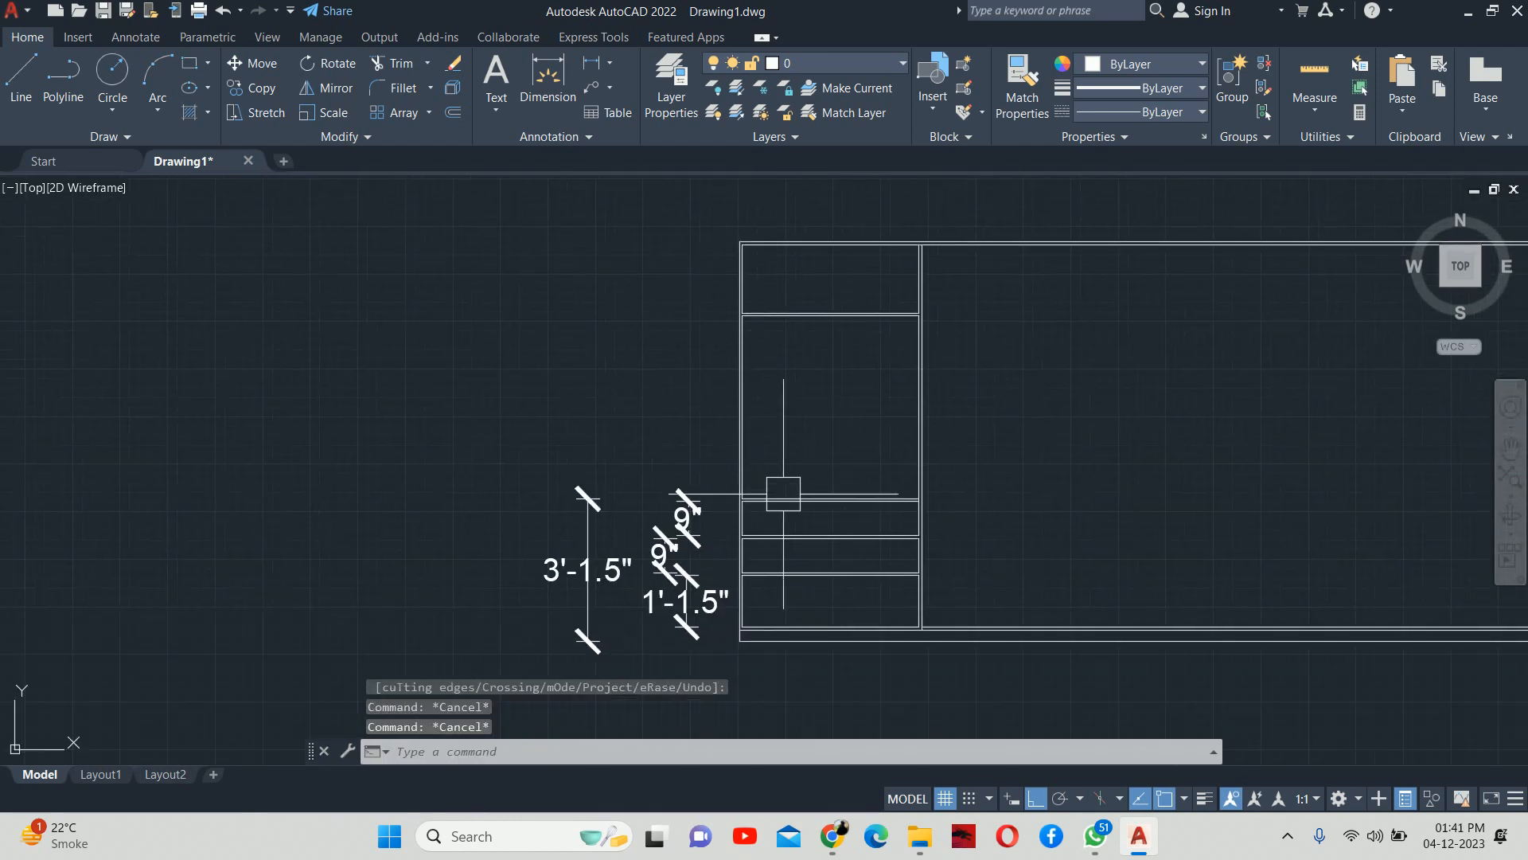
key(Escape)
scroll(798, 528, up, 4)
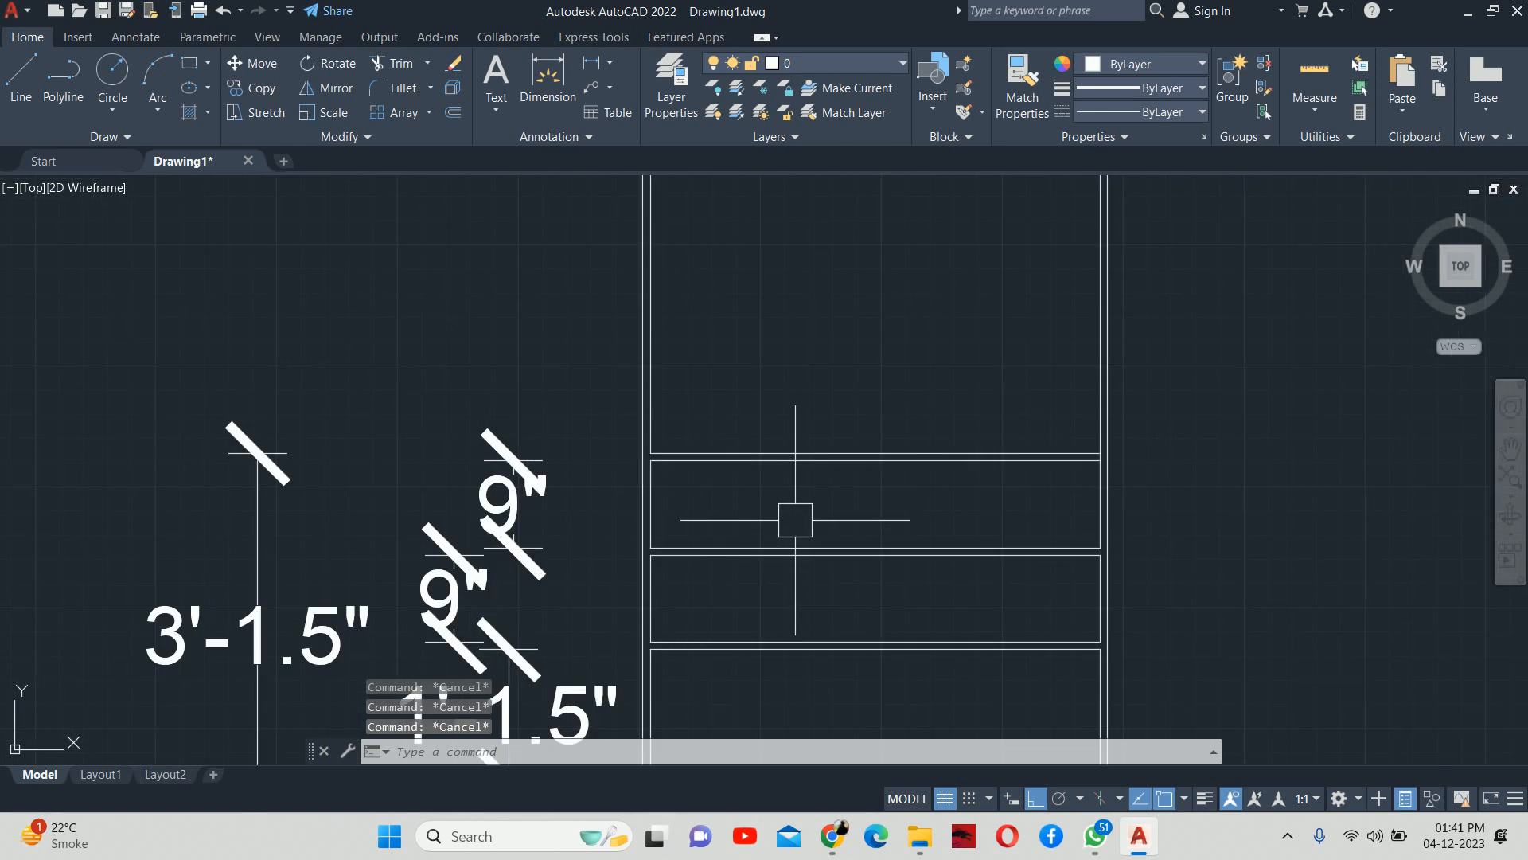
key(Return)
click(875, 460)
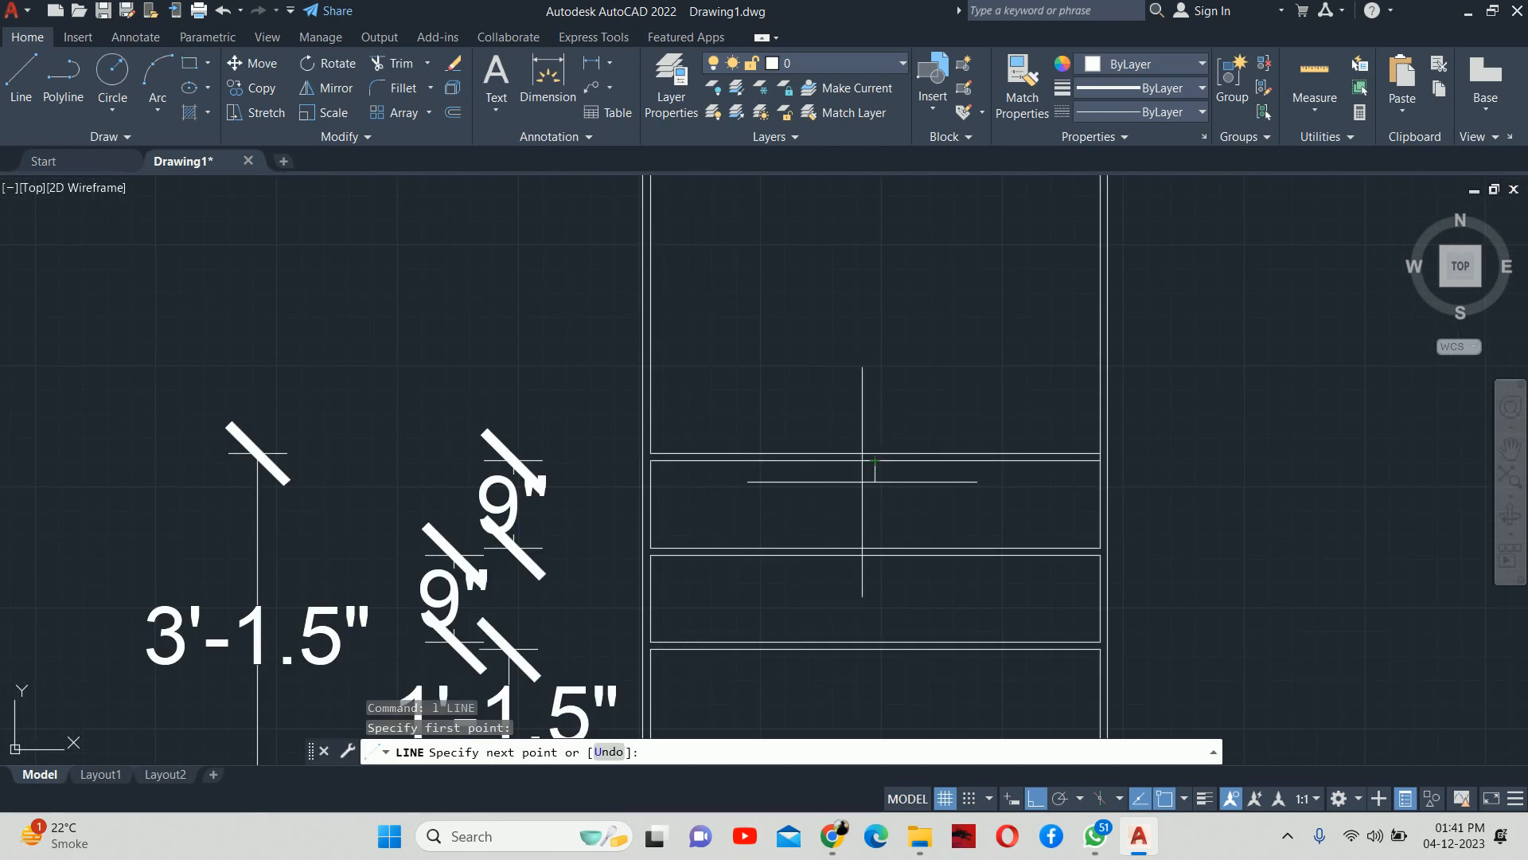
click(874, 549)
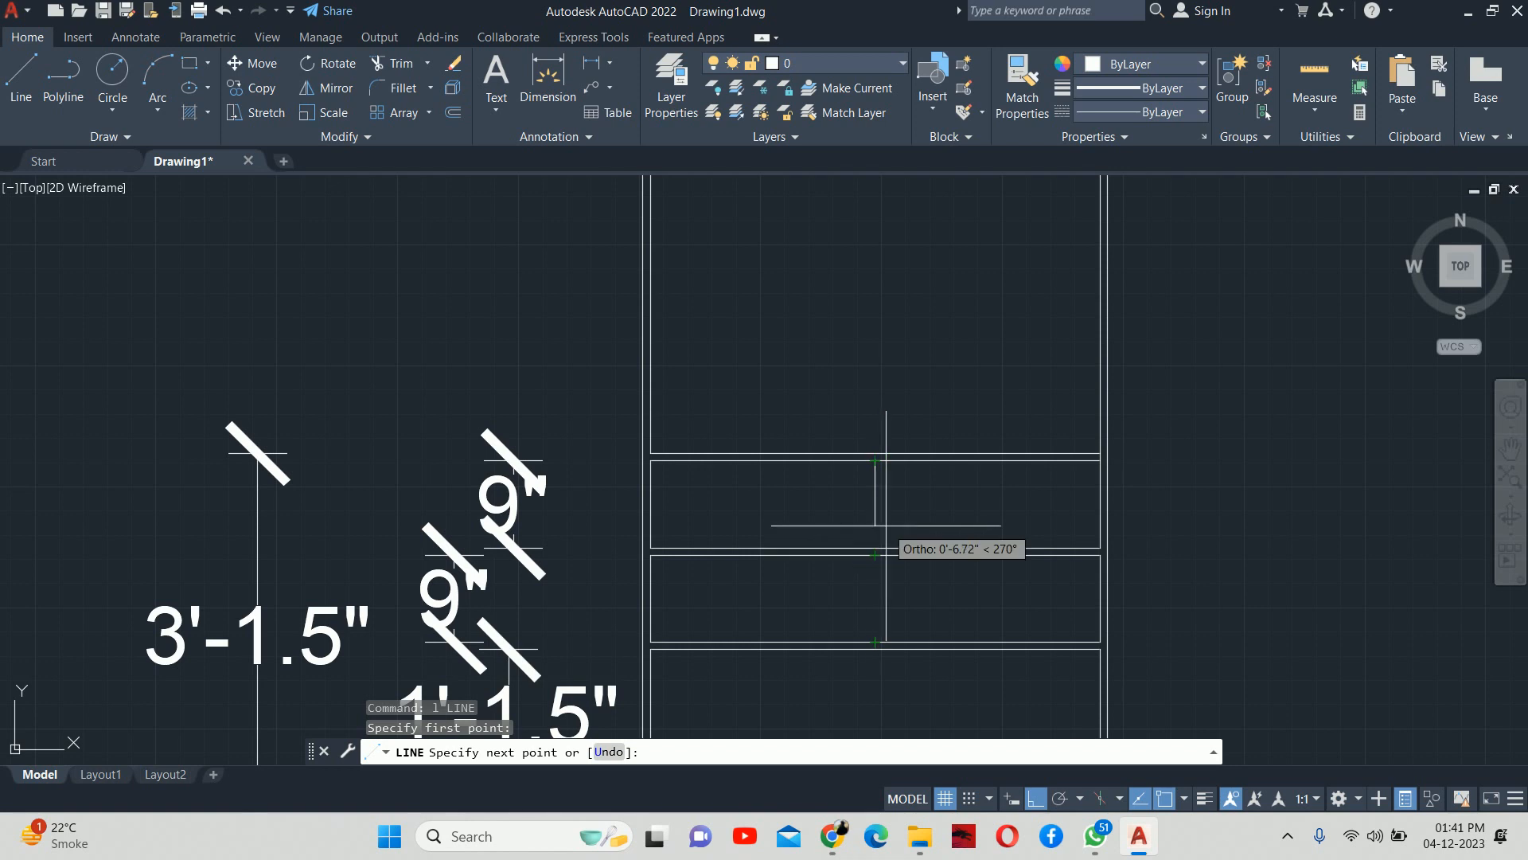
key(Escape)
key(Escape)
Step: Offset the vertical centre line to the left by half the side panel's thickness, picking the distance from the panel's midpoint to its inner edge
scroll(901, 509, up, 2)
text(o)
key(Return)
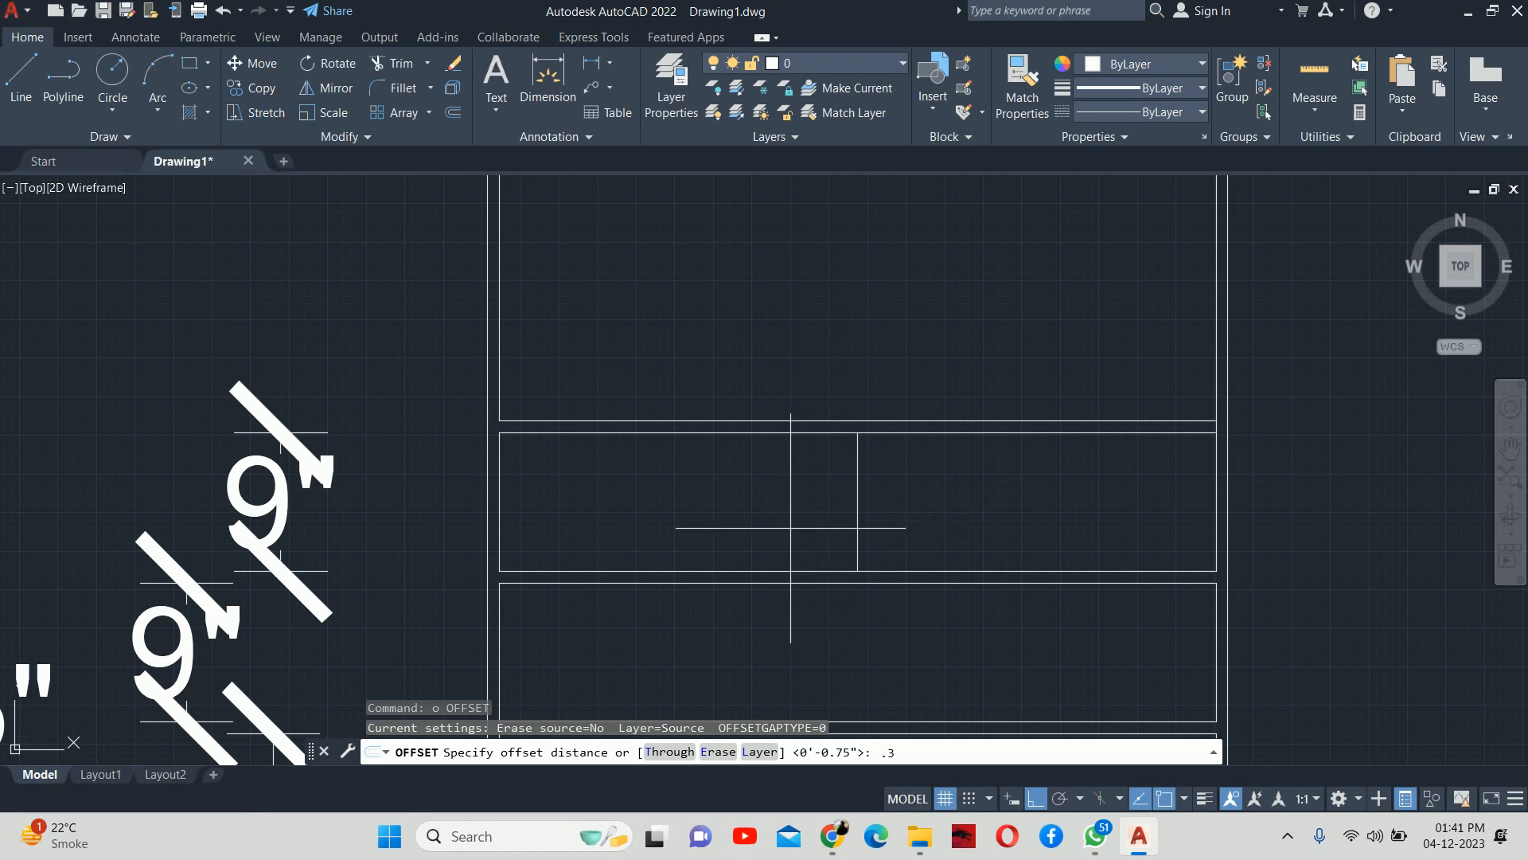
text(.3o)
key(Return)
text(mtp)
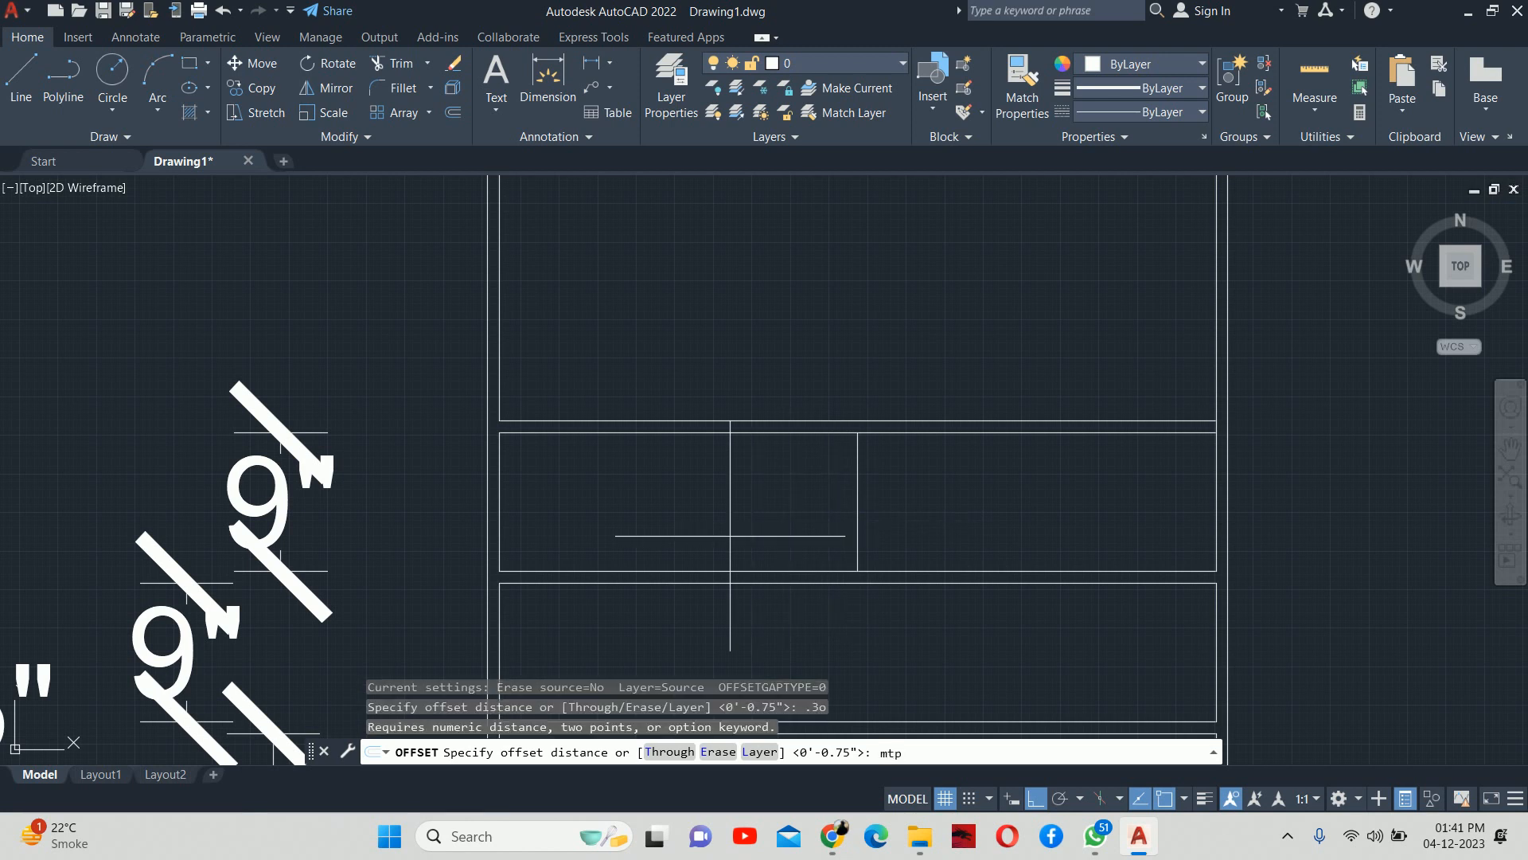
key(Return)
click(488, 420)
scroll(489, 411, up, 2)
scroll(491, 410, up, 2)
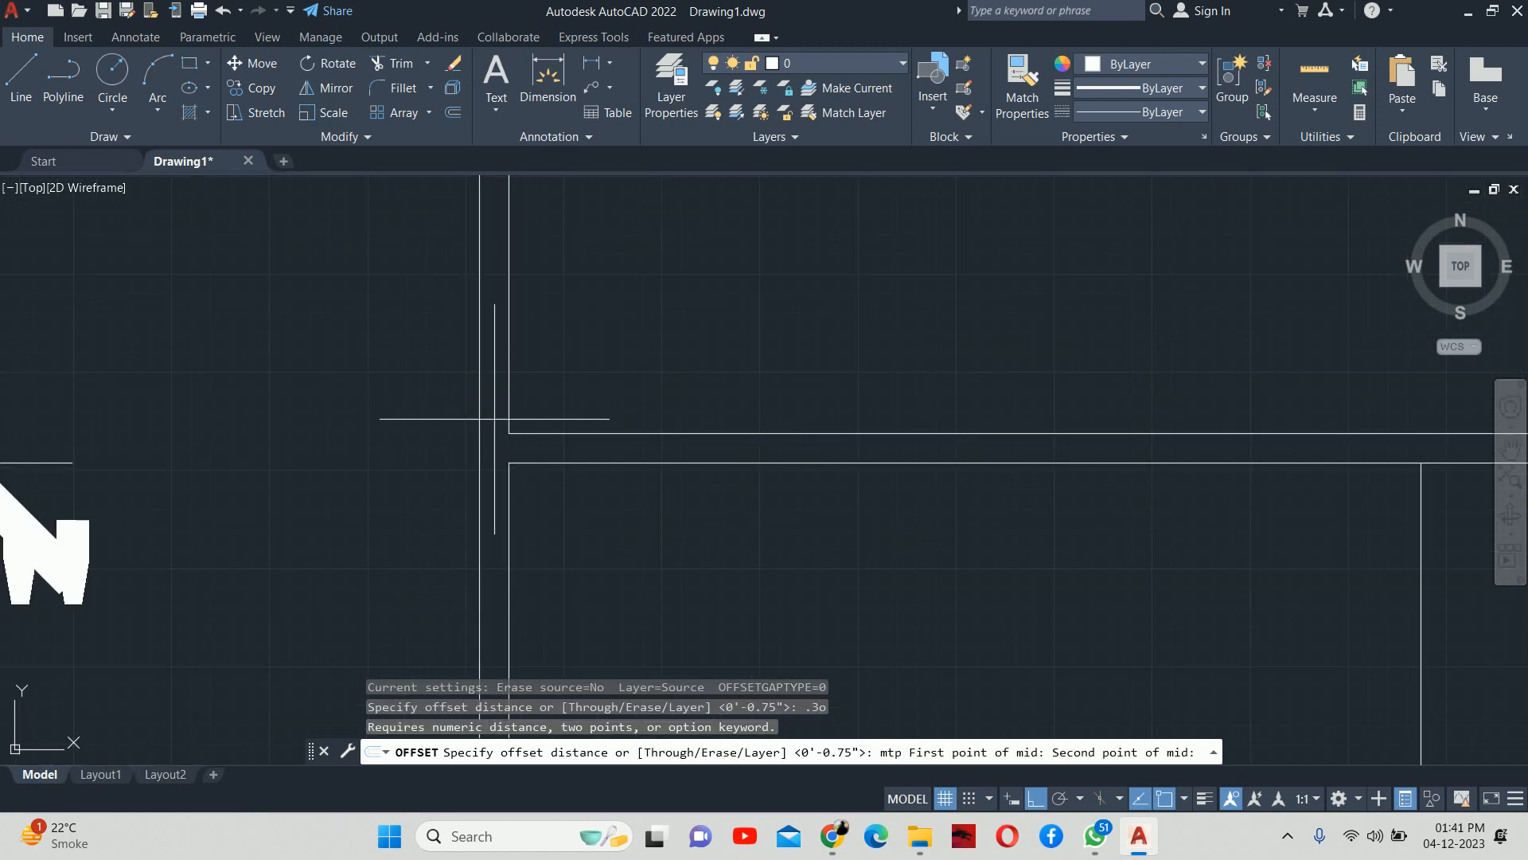
click(506, 430)
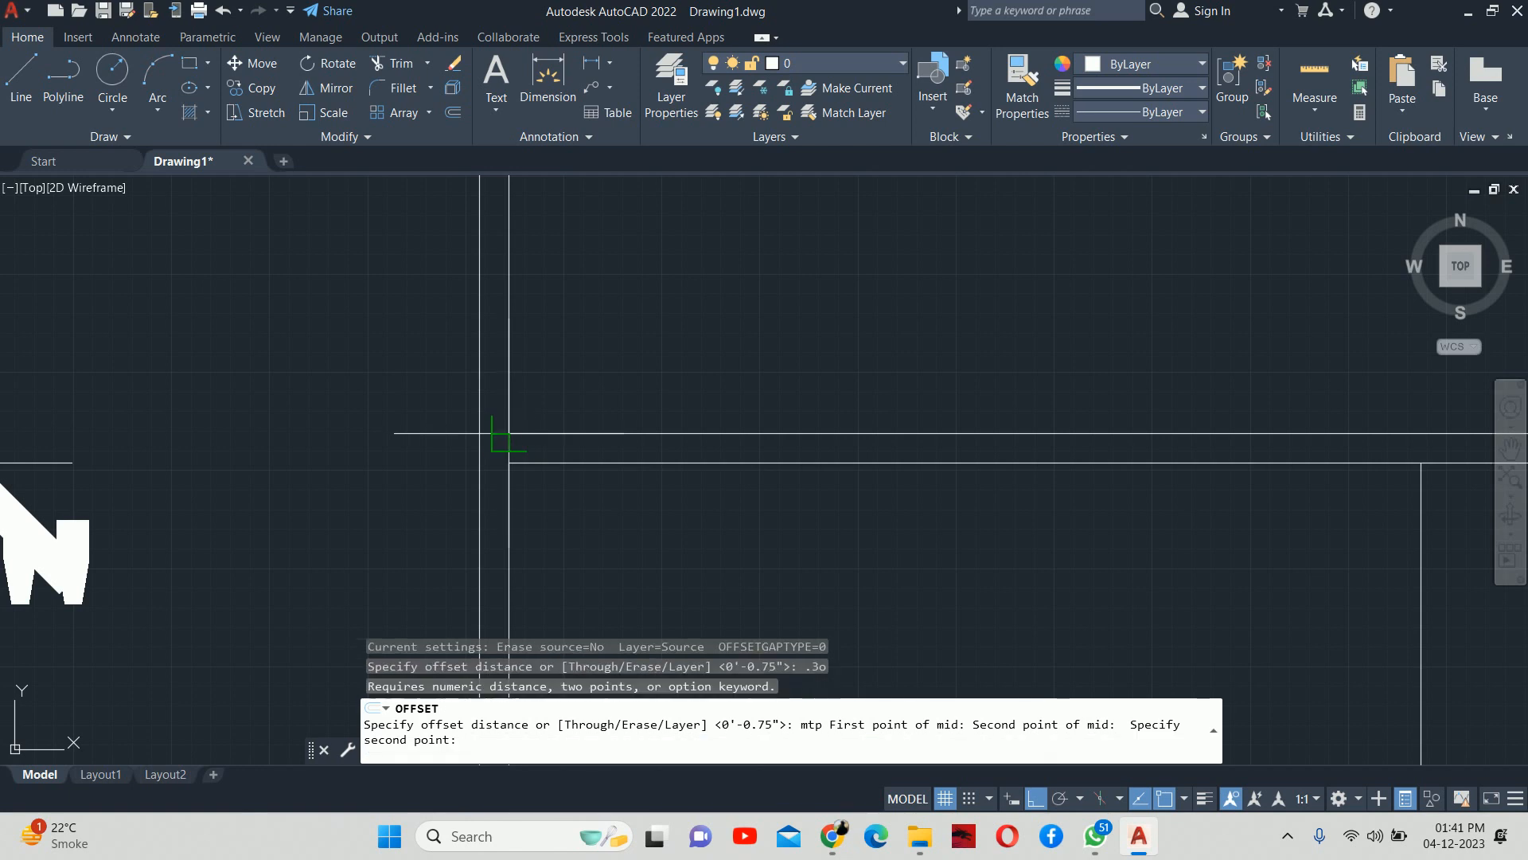
click(508, 462)
scroll(1166, 582, down, 2)
middle_drag(1265, 585, 1107, 522)
click(1165, 525)
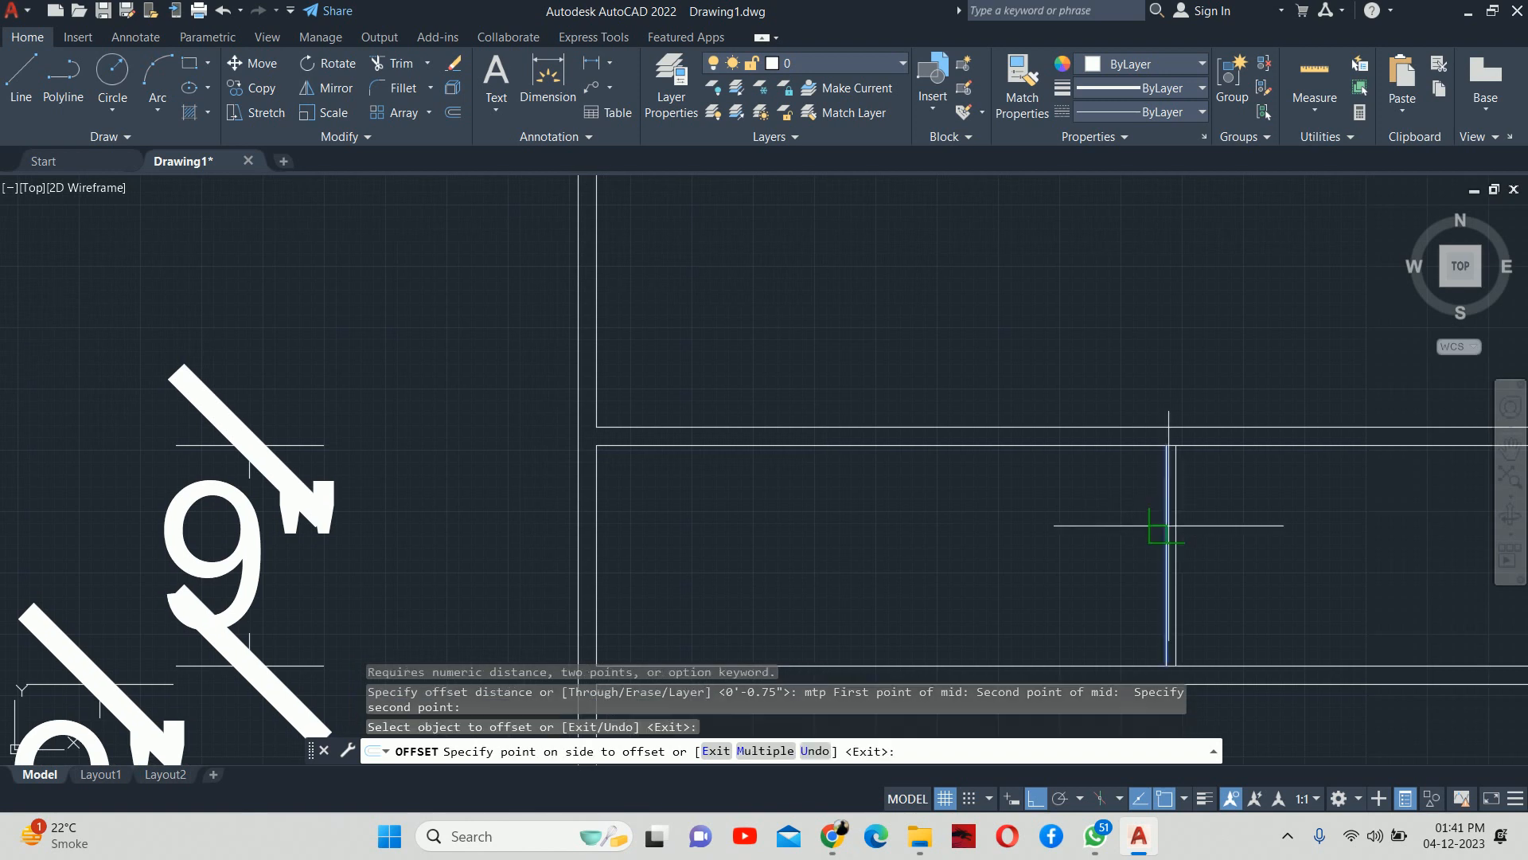
click(1148, 532)
Step: Offset the same vertical centre line to the right by the same half-panel distance
scroll(1191, 506, up, 4)
click(1123, 478)
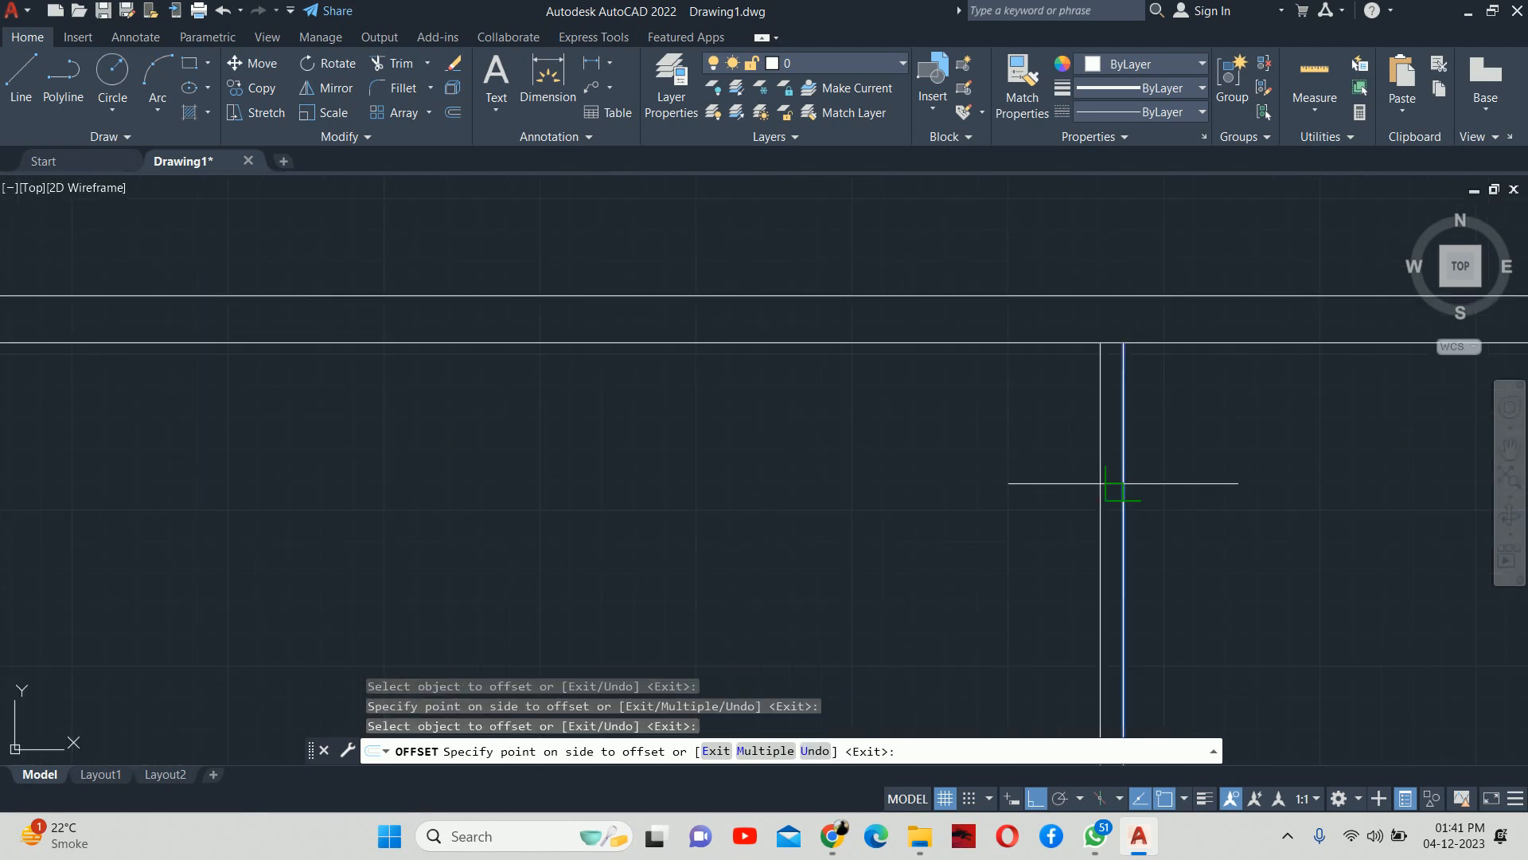
click(1178, 478)
key(Escape)
scroll(1153, 423, up, 2)
key(Escape)
Step: Delete the original centre line between the two offset divider lines
click(1084, 382)
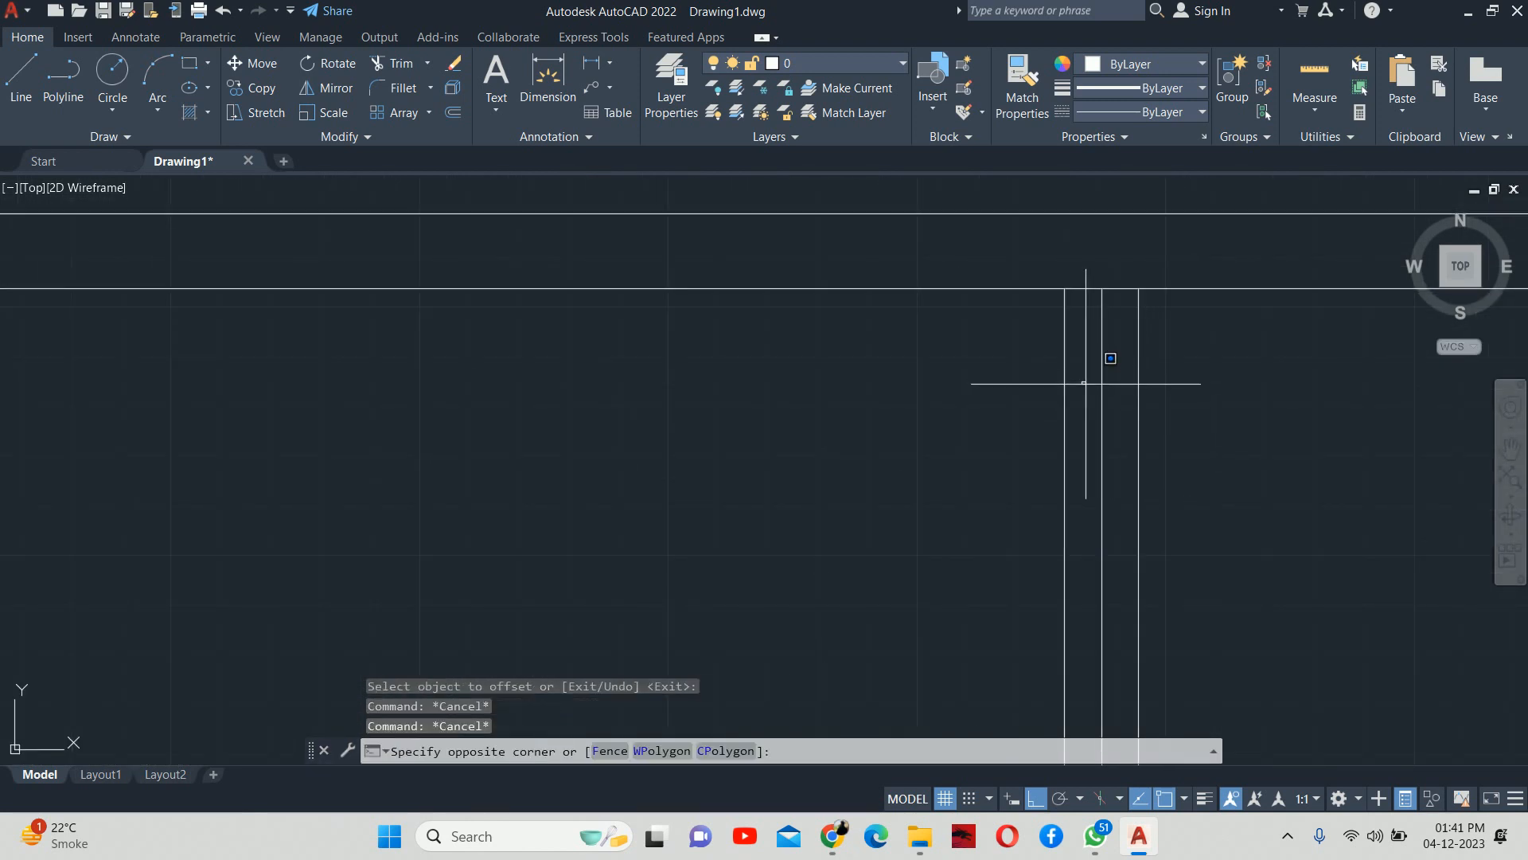
key(Escape)
click(1101, 391)
scroll(1090, 430, down, 2)
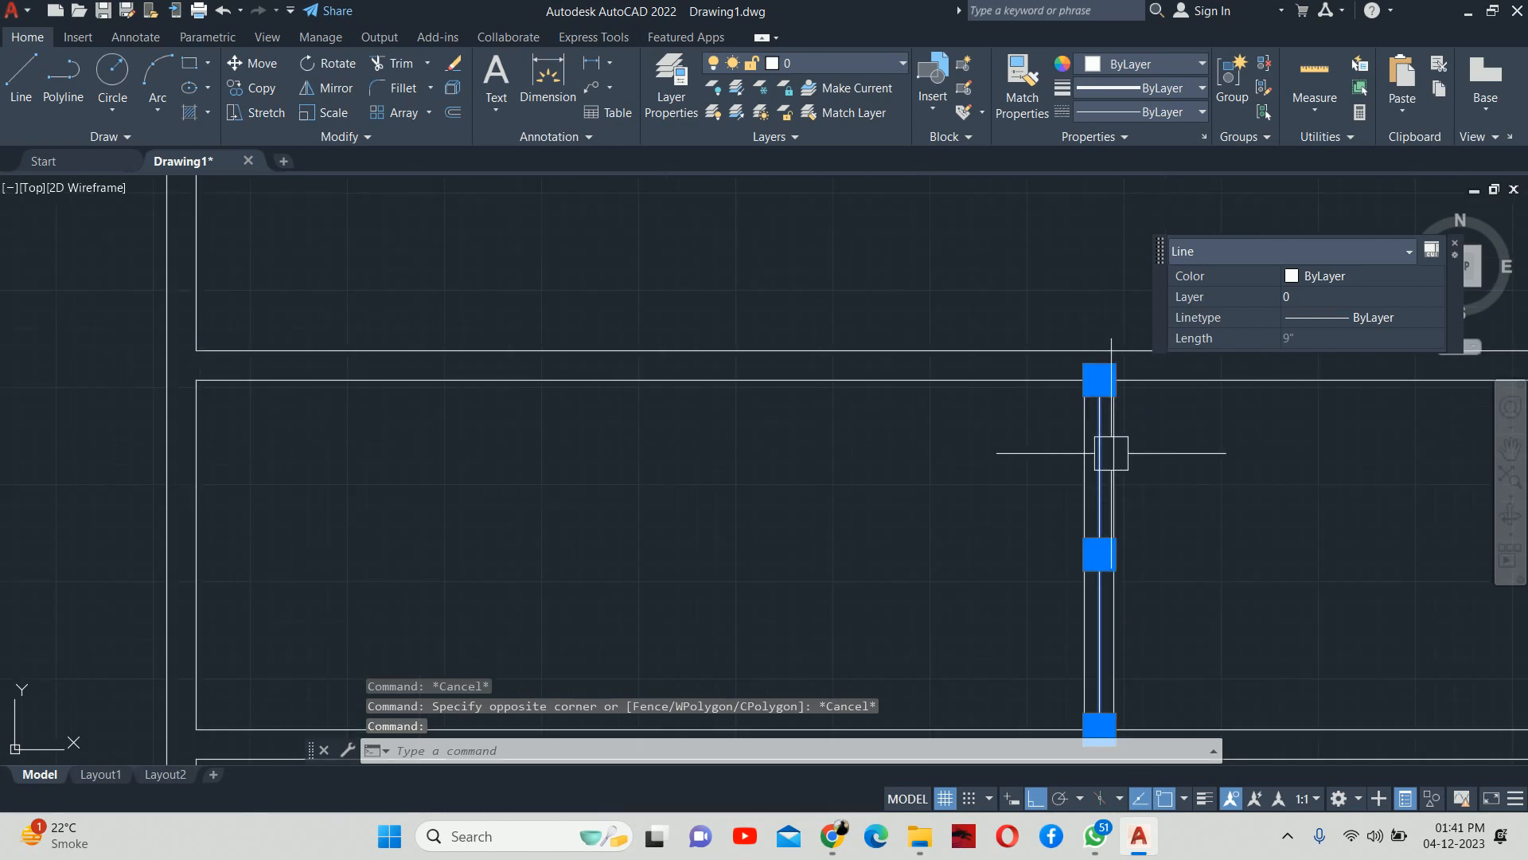
key(Escape)
Step: Trim the shelf edges between the divider's two lines at both its upper and lower ends
text(tr)
key(Return)
scroll(1114, 382, up, 3)
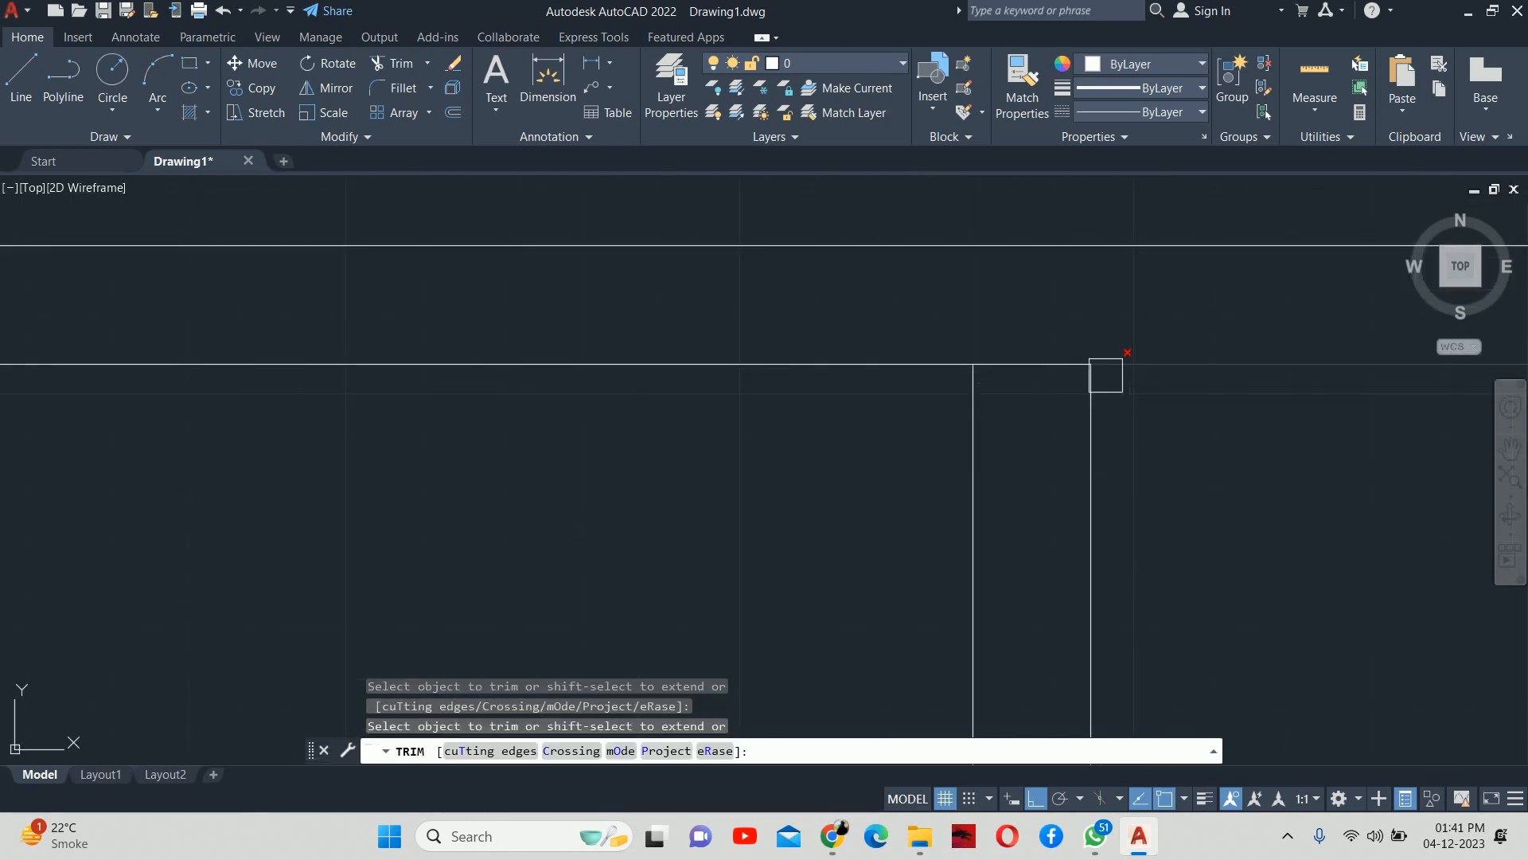
click(1044, 346)
scroll(1044, 359, down, 5)
scroll(1035, 541, down, 2)
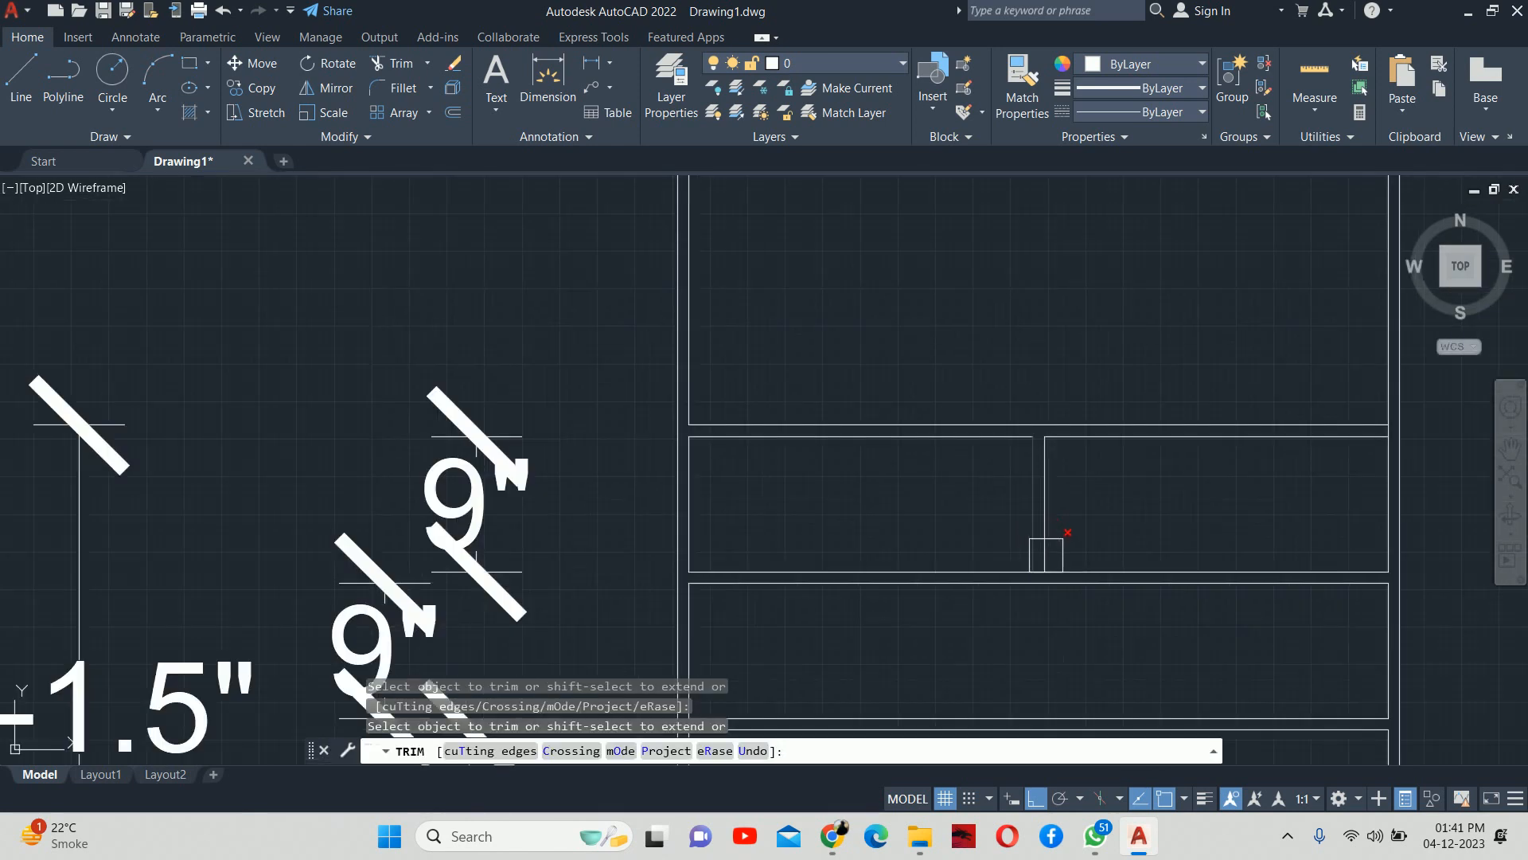
scroll(1041, 565, up, 5)
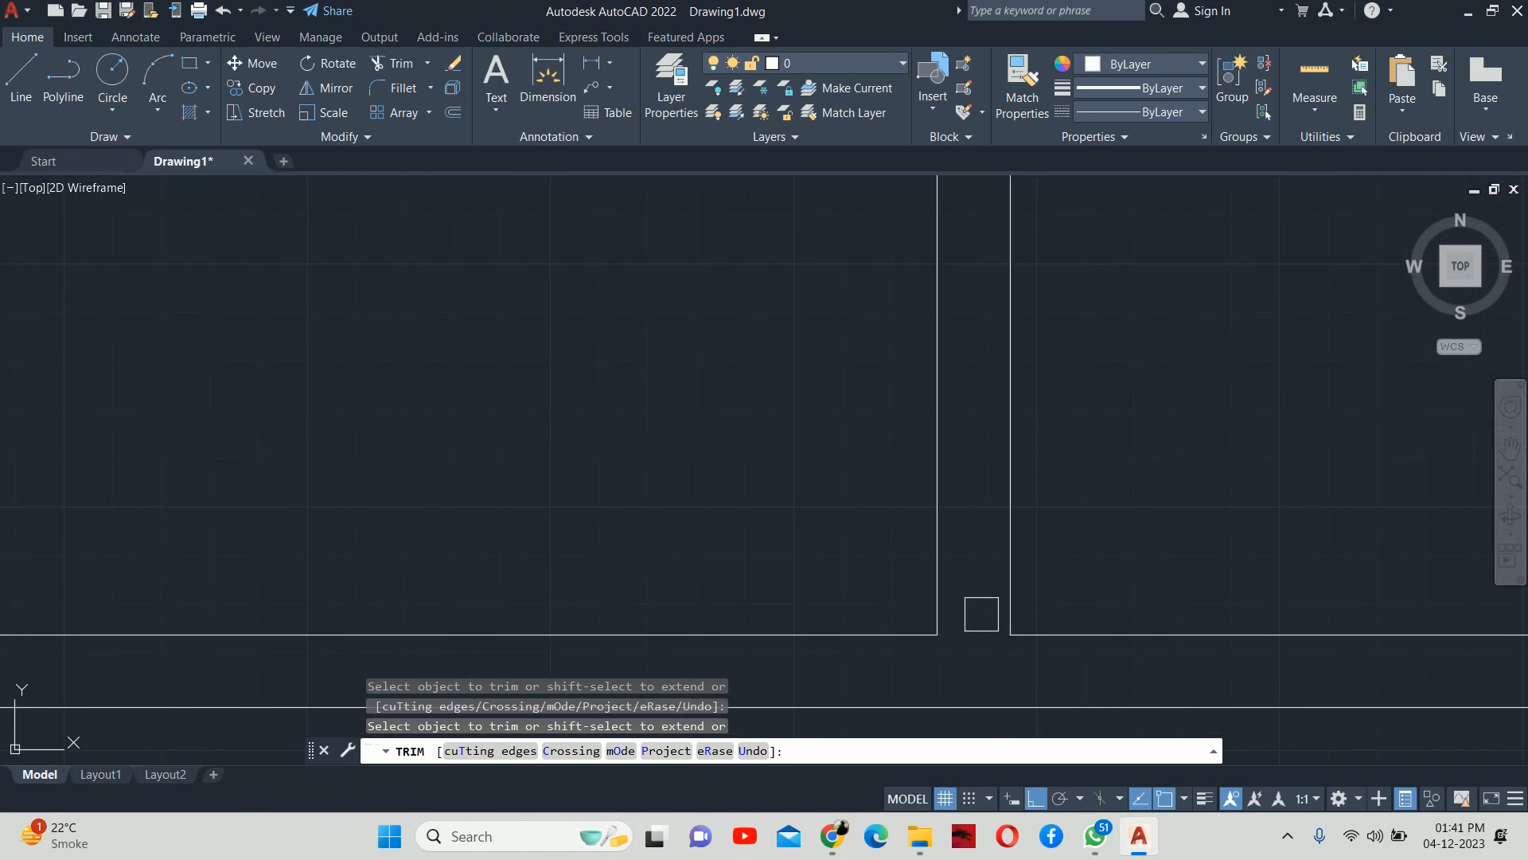
key(Escape)
key(Escape)
Step: Trim the line segments crossing the joint where the shelf above the divided compartment meets the right partition
scroll(991, 557, down, 5)
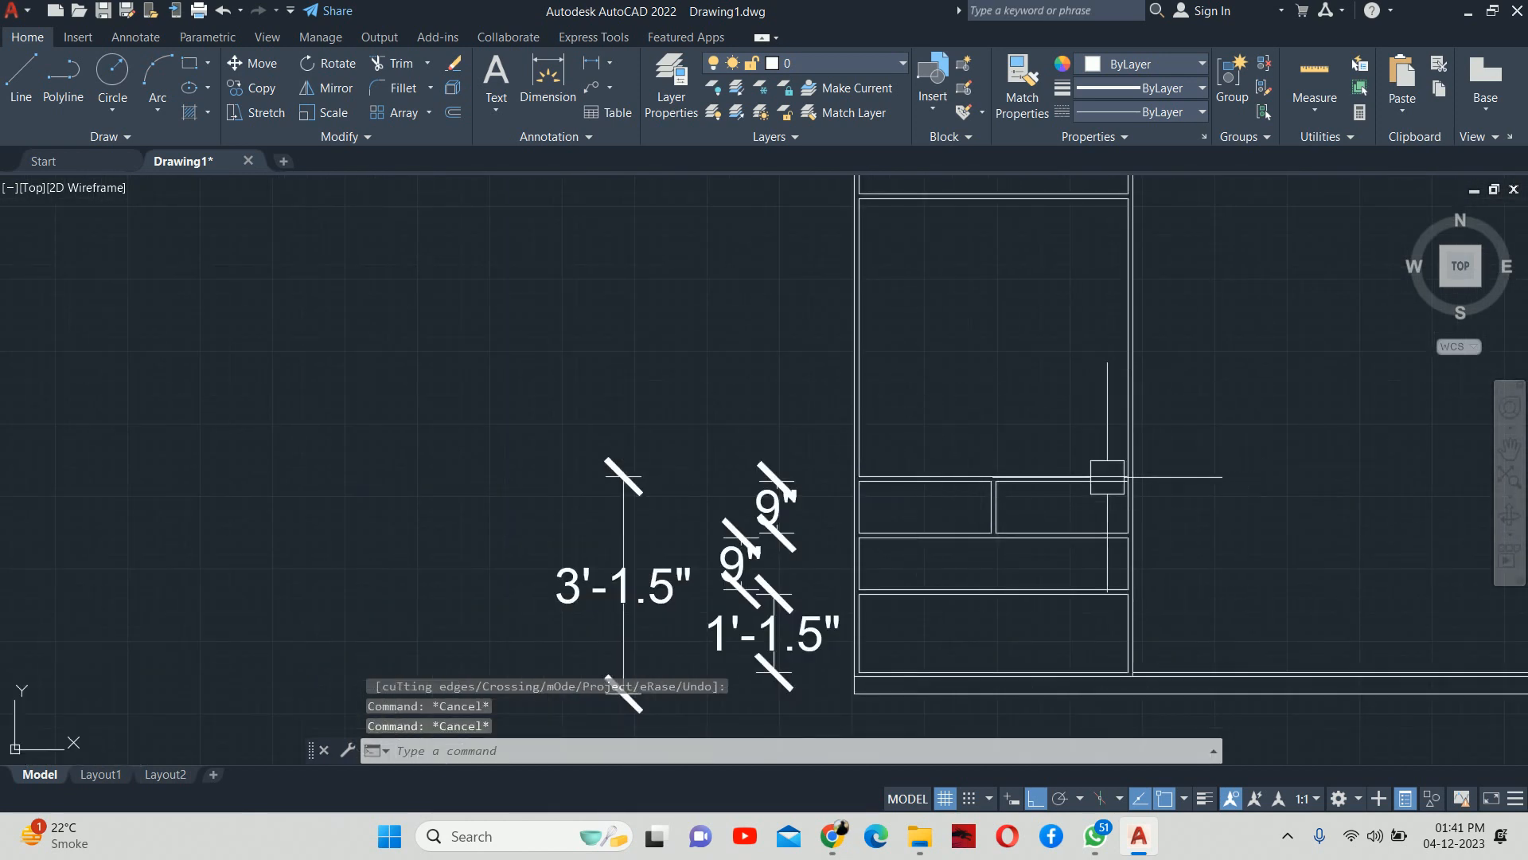
key(Return)
scroll(1114, 469, up, 5)
scroll(1098, 475, down, 2)
key(Escape)
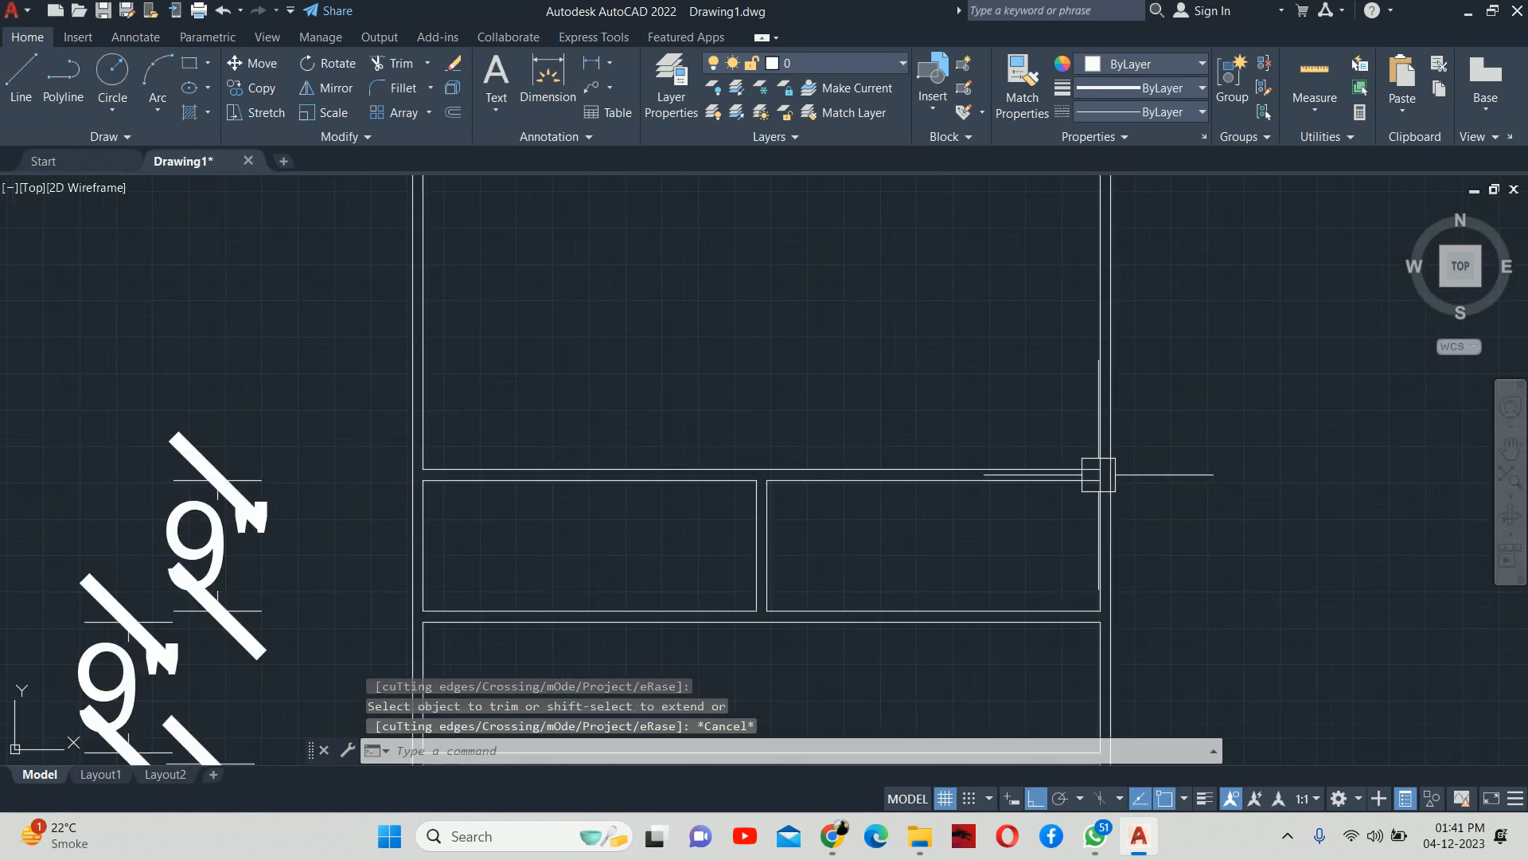
scroll(1098, 475, up, 4)
key(Return)
click(1119, 477)
scroll(1139, 475, up, 3)
click(1167, 458)
click(1025, 417)
scroll(1017, 431, down, 5)
key(Escape)
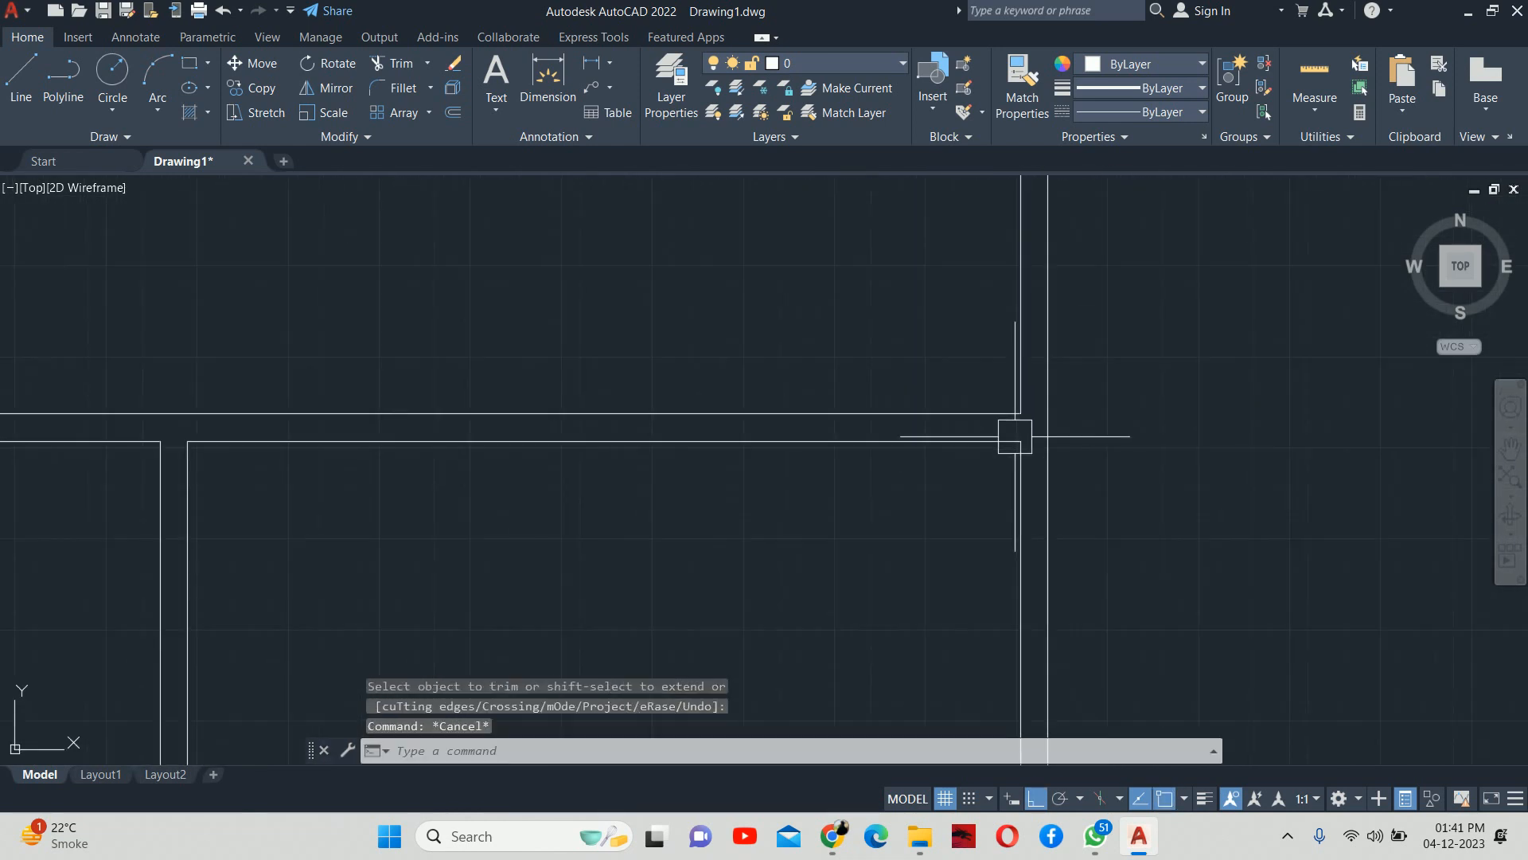
scroll(1004, 446, down, 3)
key(Escape)
Step: Draw a vertical construction line through the right outer corner of the 12' cabinet plan, projecting its width to the elevation
scroll(968, 407, up, 5)
scroll(942, 582, down, 3)
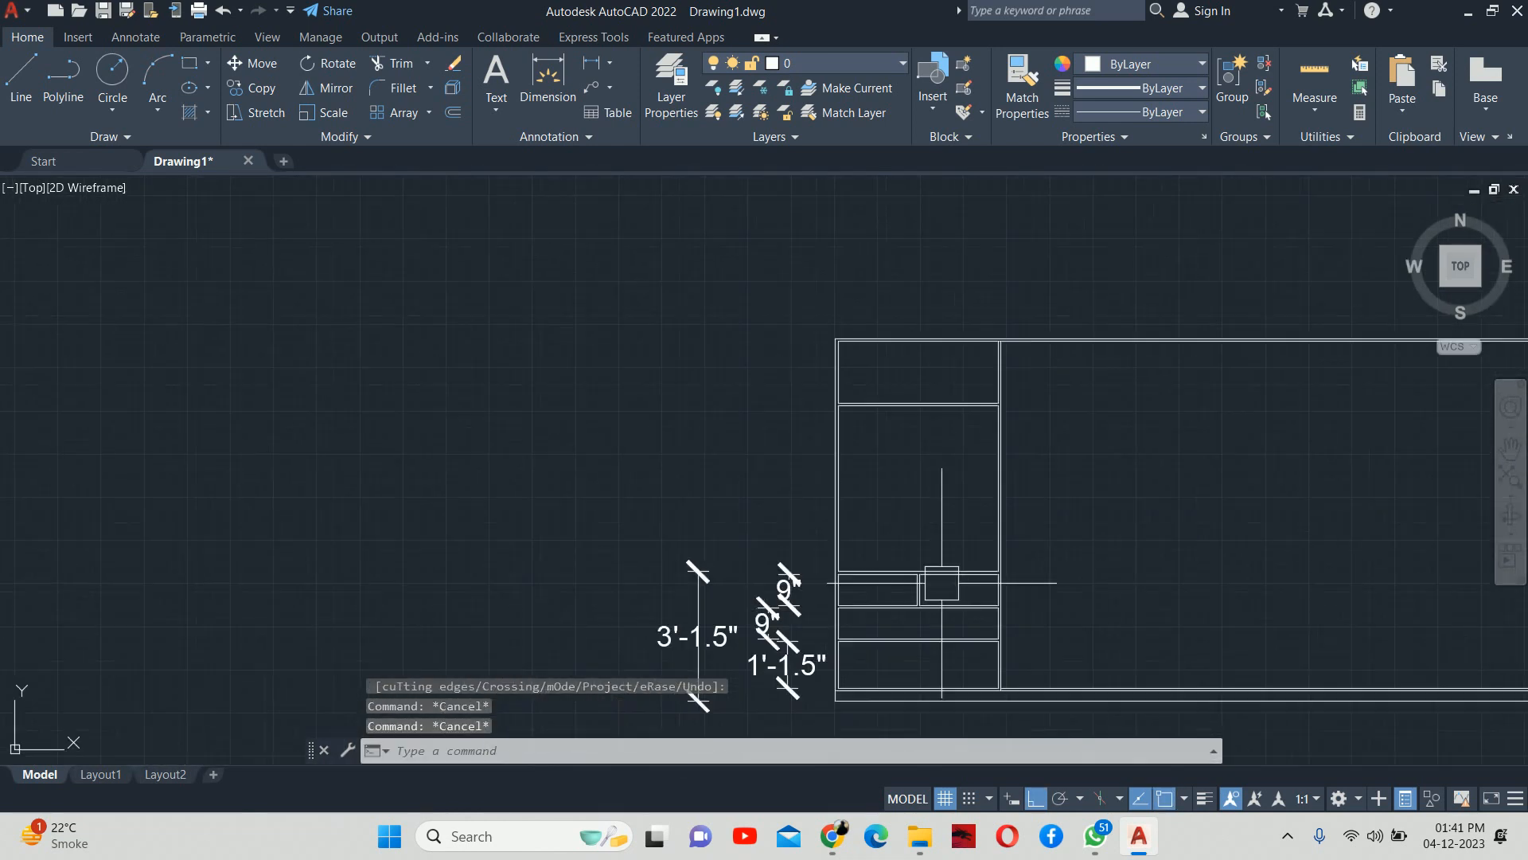
key(Escape)
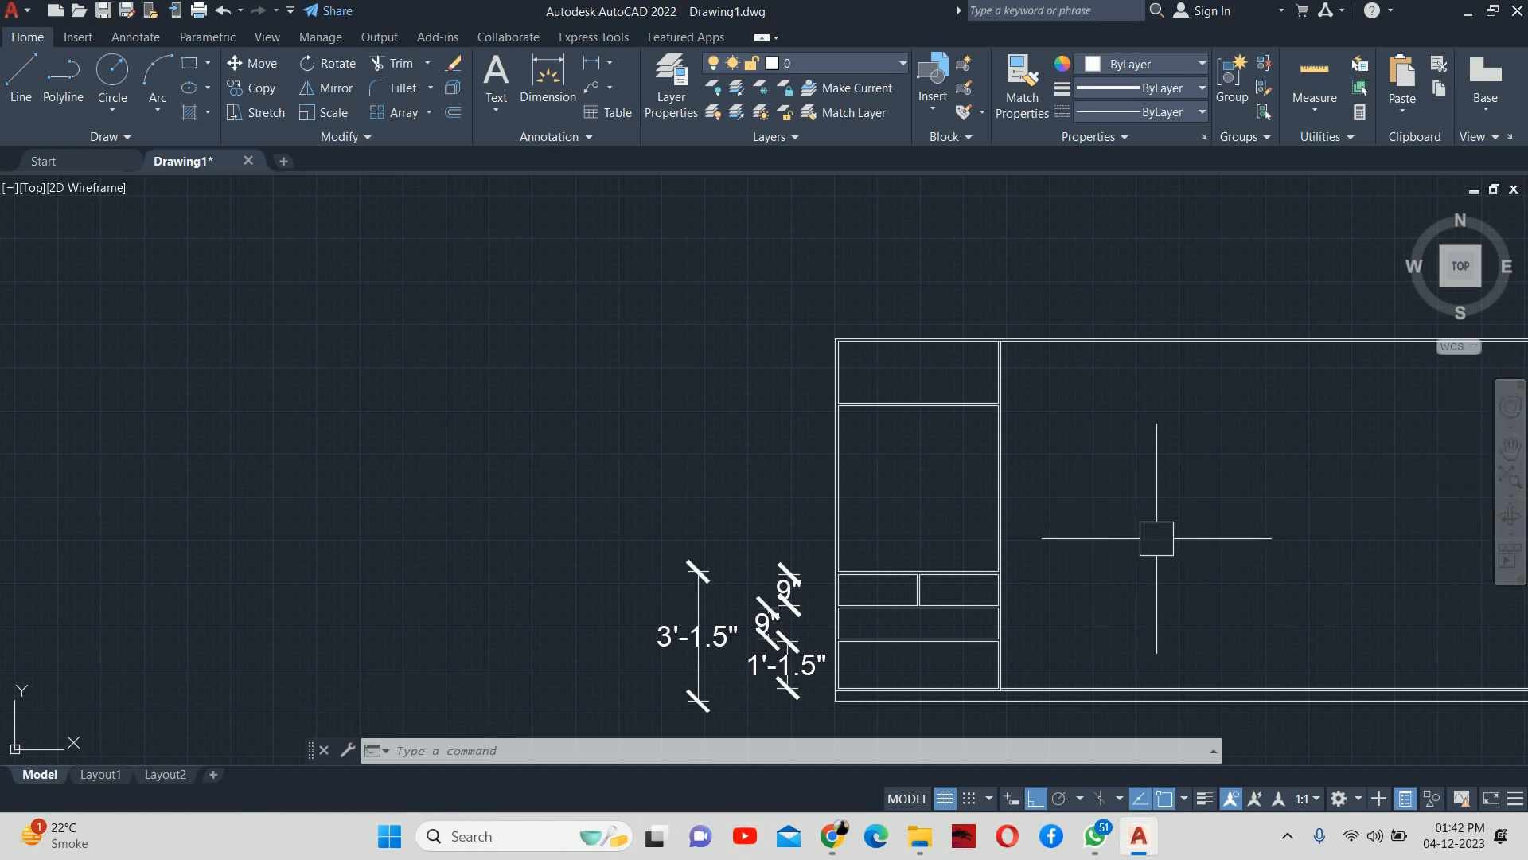
text(xl)
key(Return)
text(v)
key(Return)
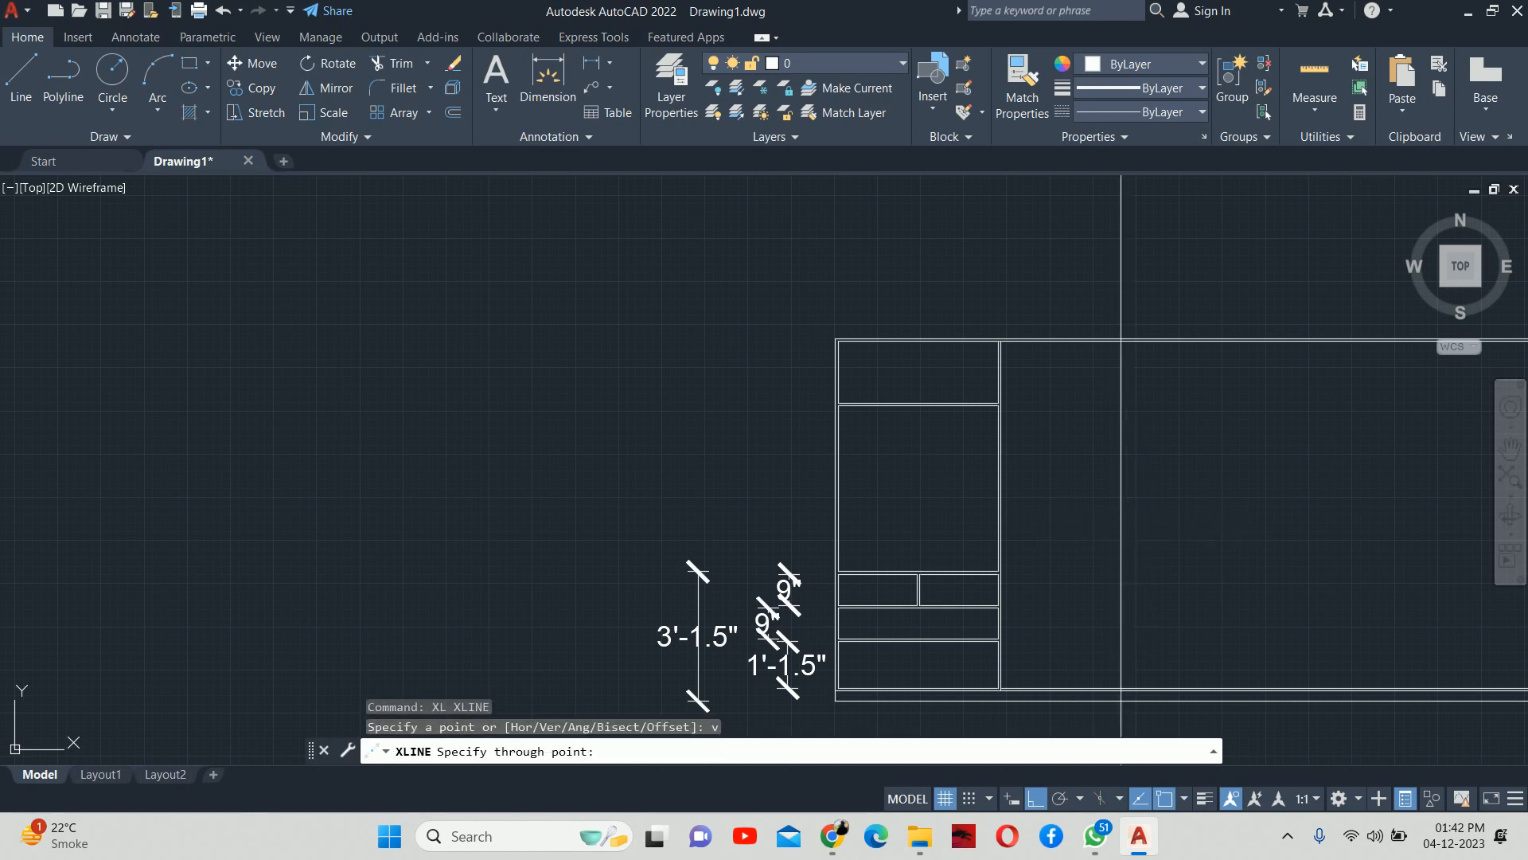
scroll(1157, 538, down, 5)
scroll(1169, 496, up, 10)
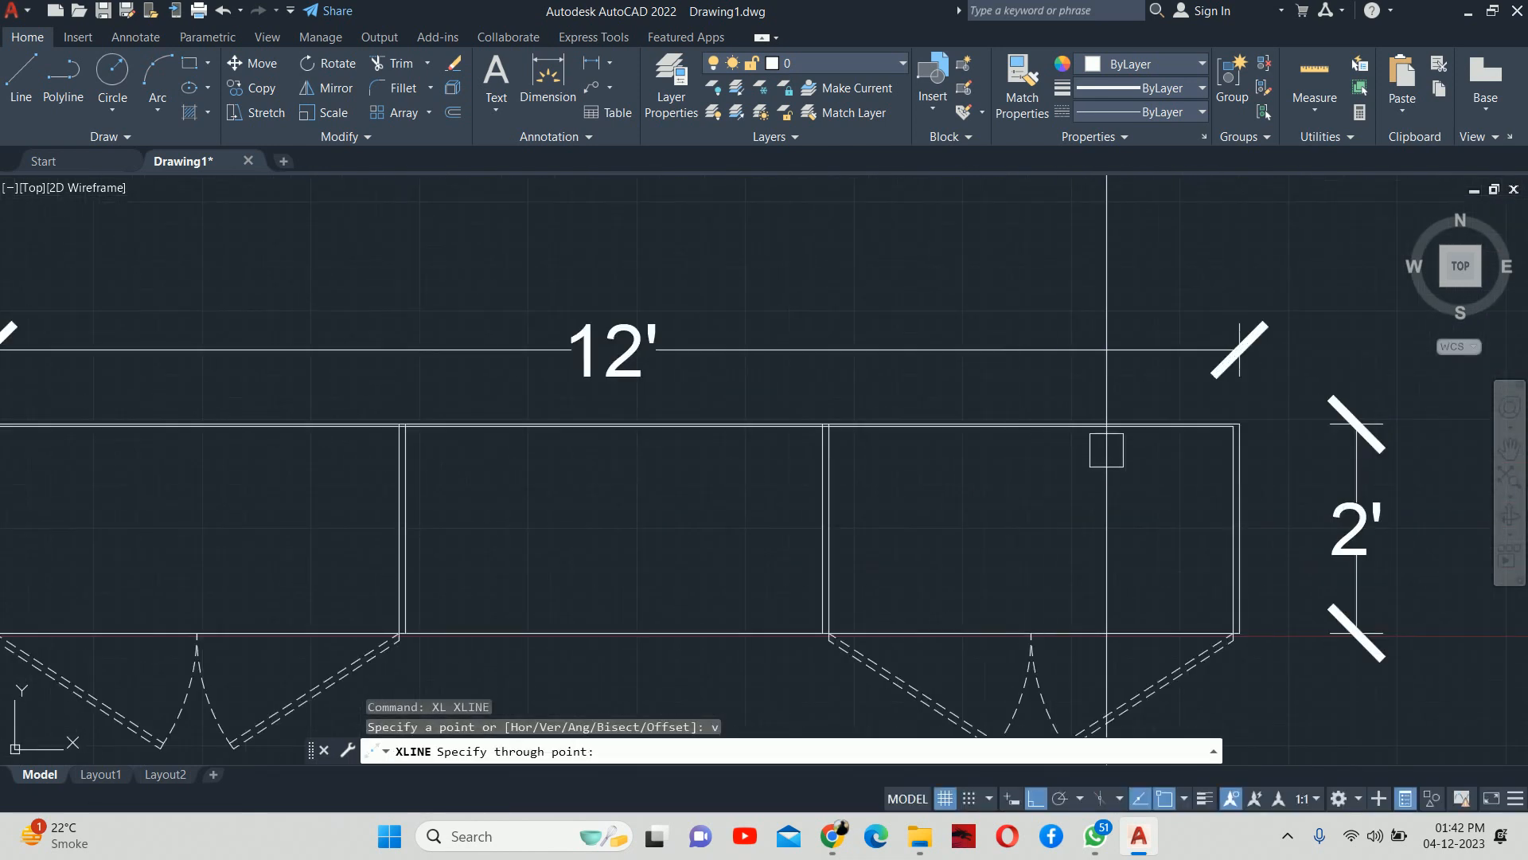
click(1239, 423)
key(Escape)
key(Escape)
key(Escape)
key(Escape)
scroll(1160, 586, down, 8)
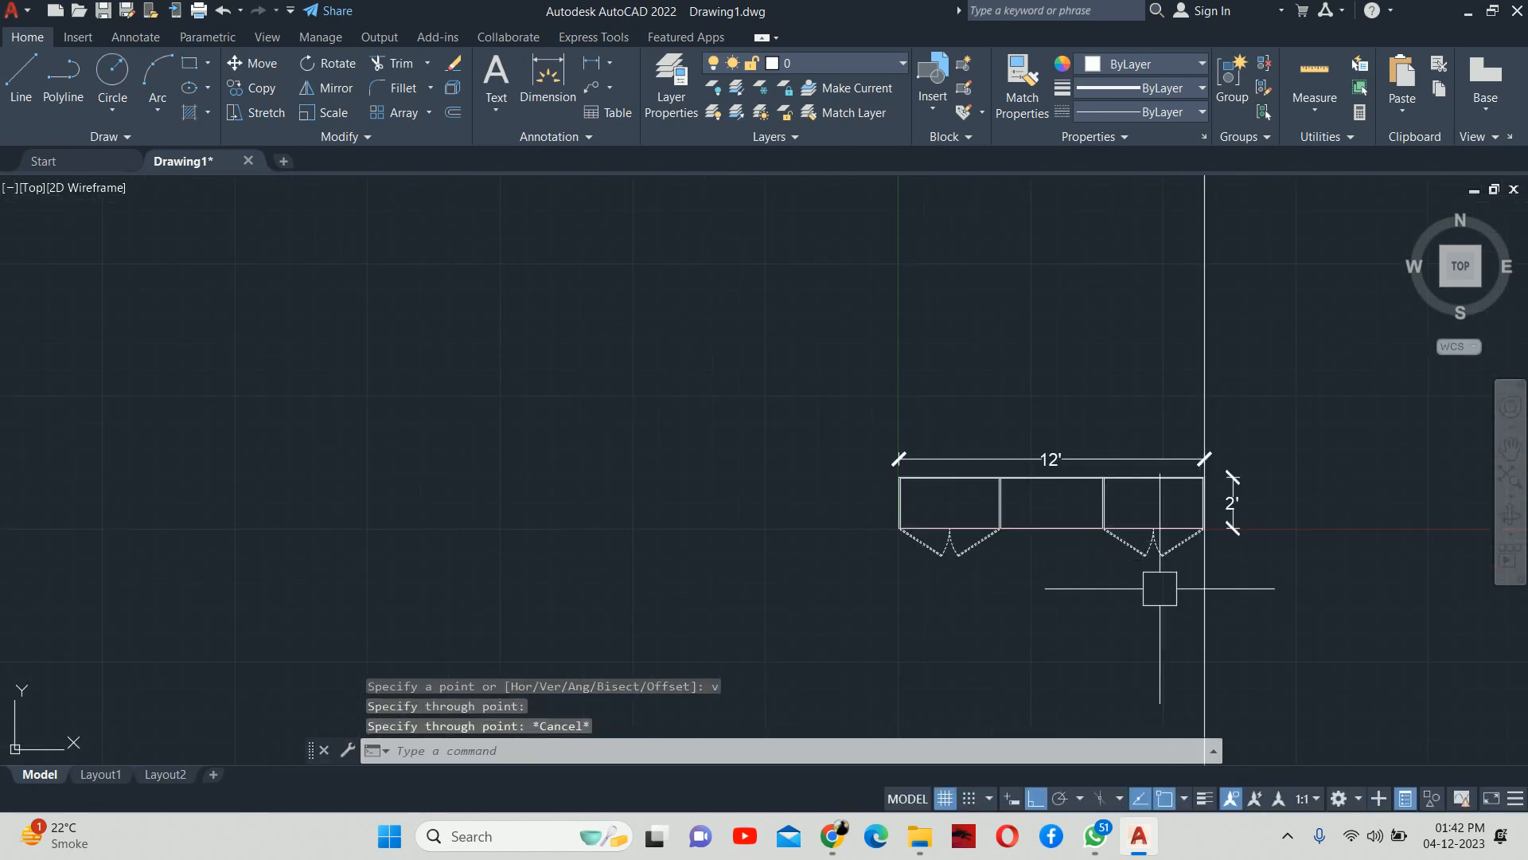
Step: Trim the construction line above and below the elevation, and trim the long horizontal cabinet lines extending beyond it
scroll(1042, 381, up, 10)
text(tr)
key(Return)
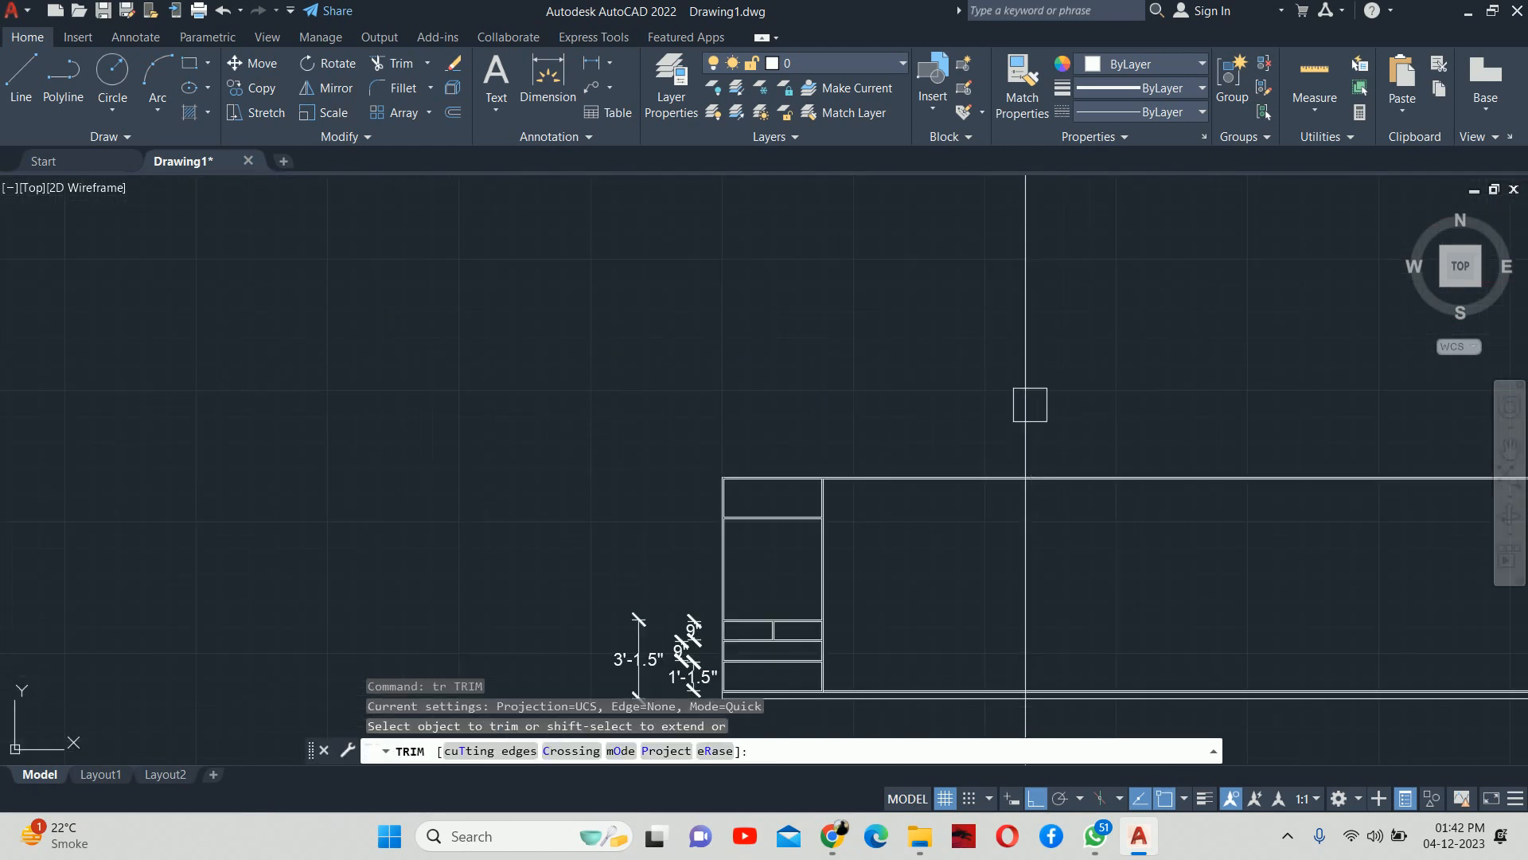
click(1031, 406)
drag(1068, 464, 1101, 407)
middle_drag(1111, 542, 1137, 363)
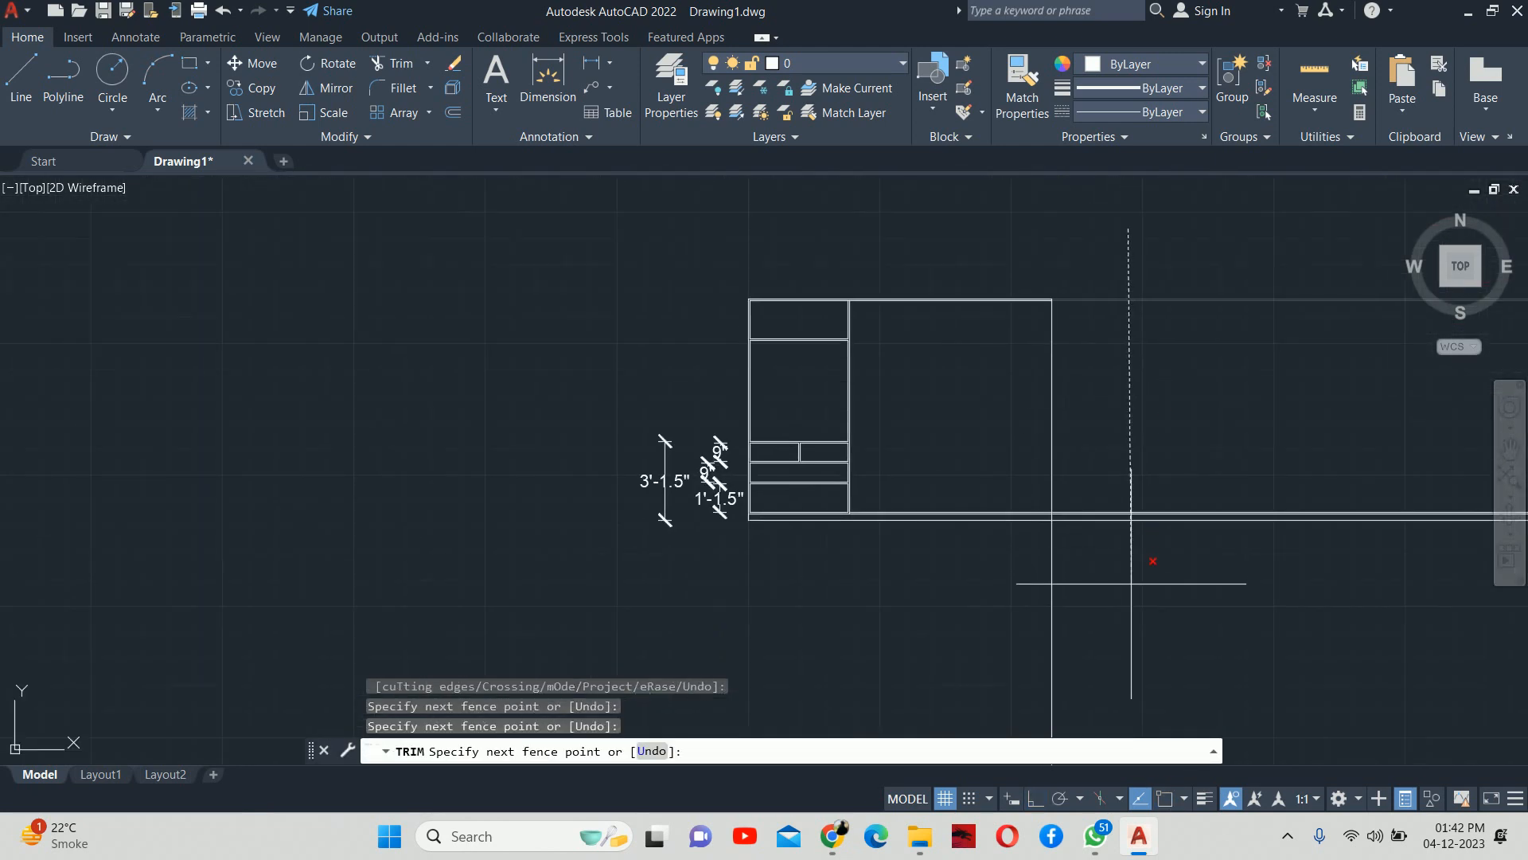
click(1129, 584)
click(1051, 628)
key(Escape)
key(Escape)
middle_drag(872, 447, 1000, 458)
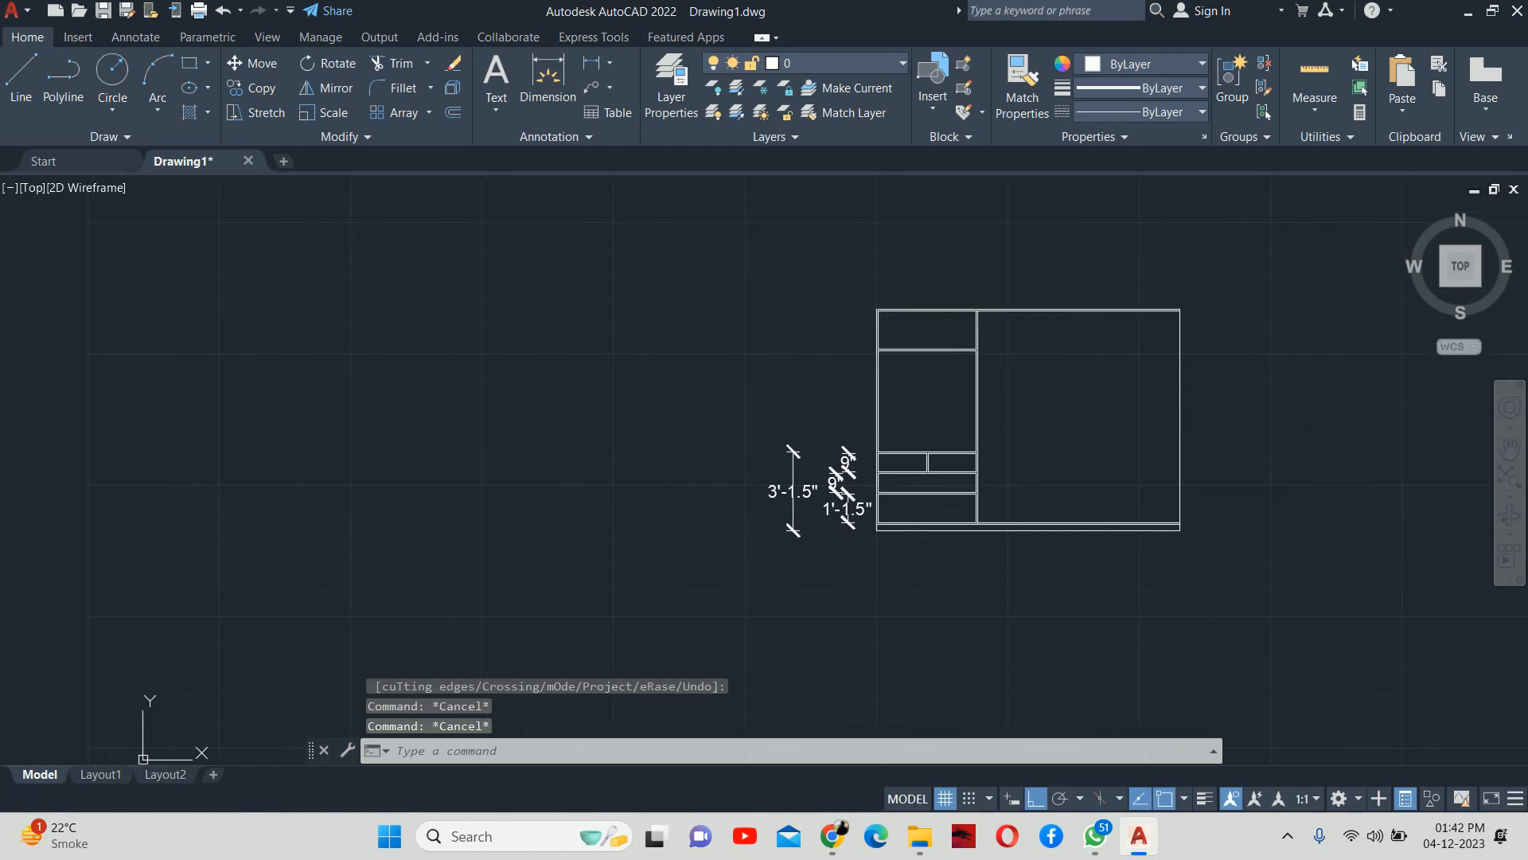
Step: Mirror the left column with its shelves and divider about the midpoint of the cabinet's top edge, keeping the source objects
text(mi)
key(Return)
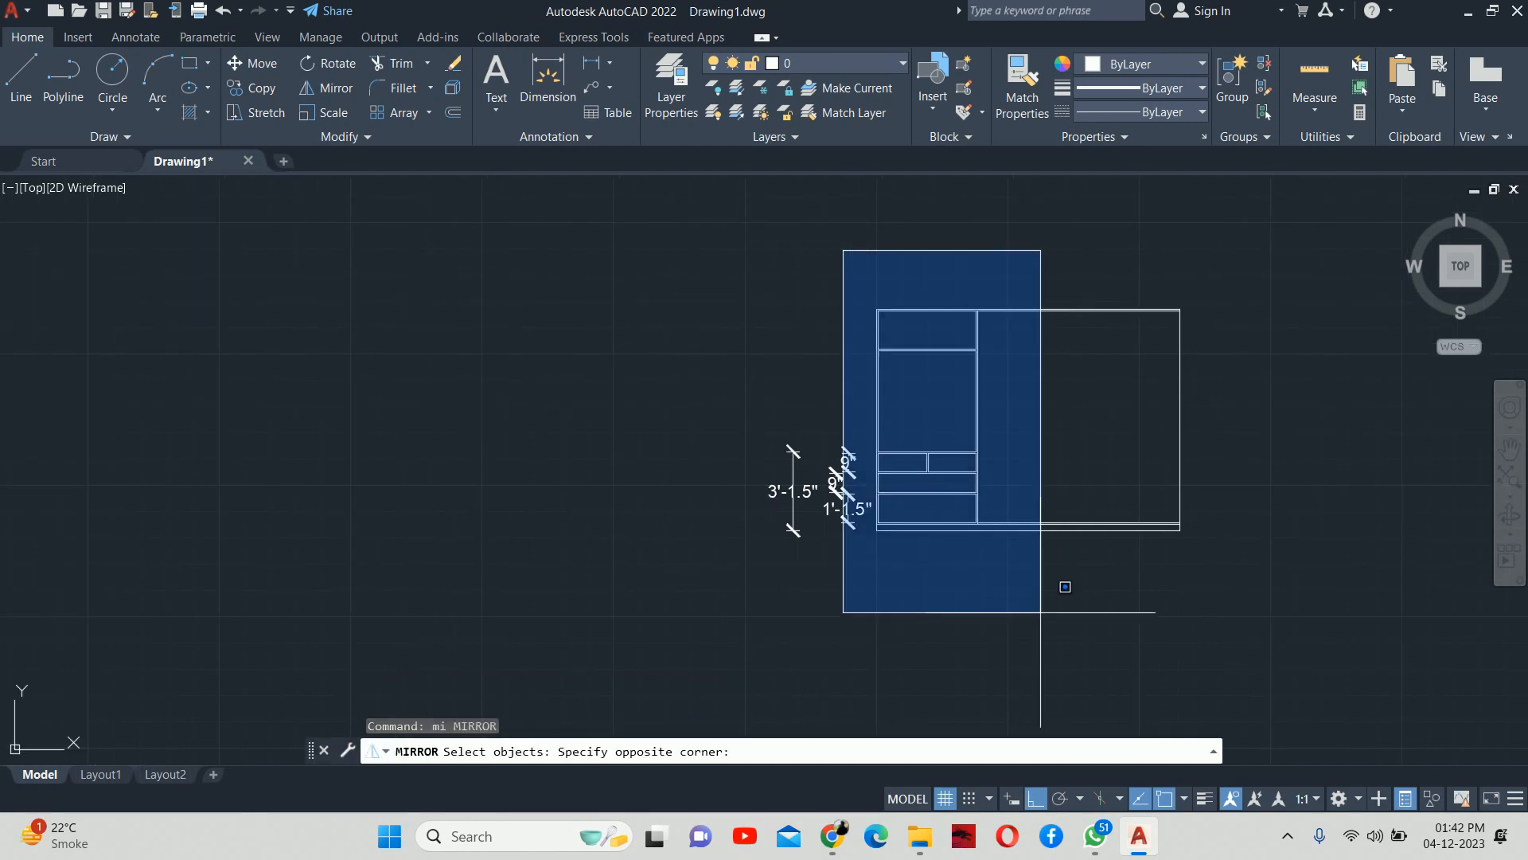
click(1041, 614)
scroll(1035, 327, up, 4)
key(Return)
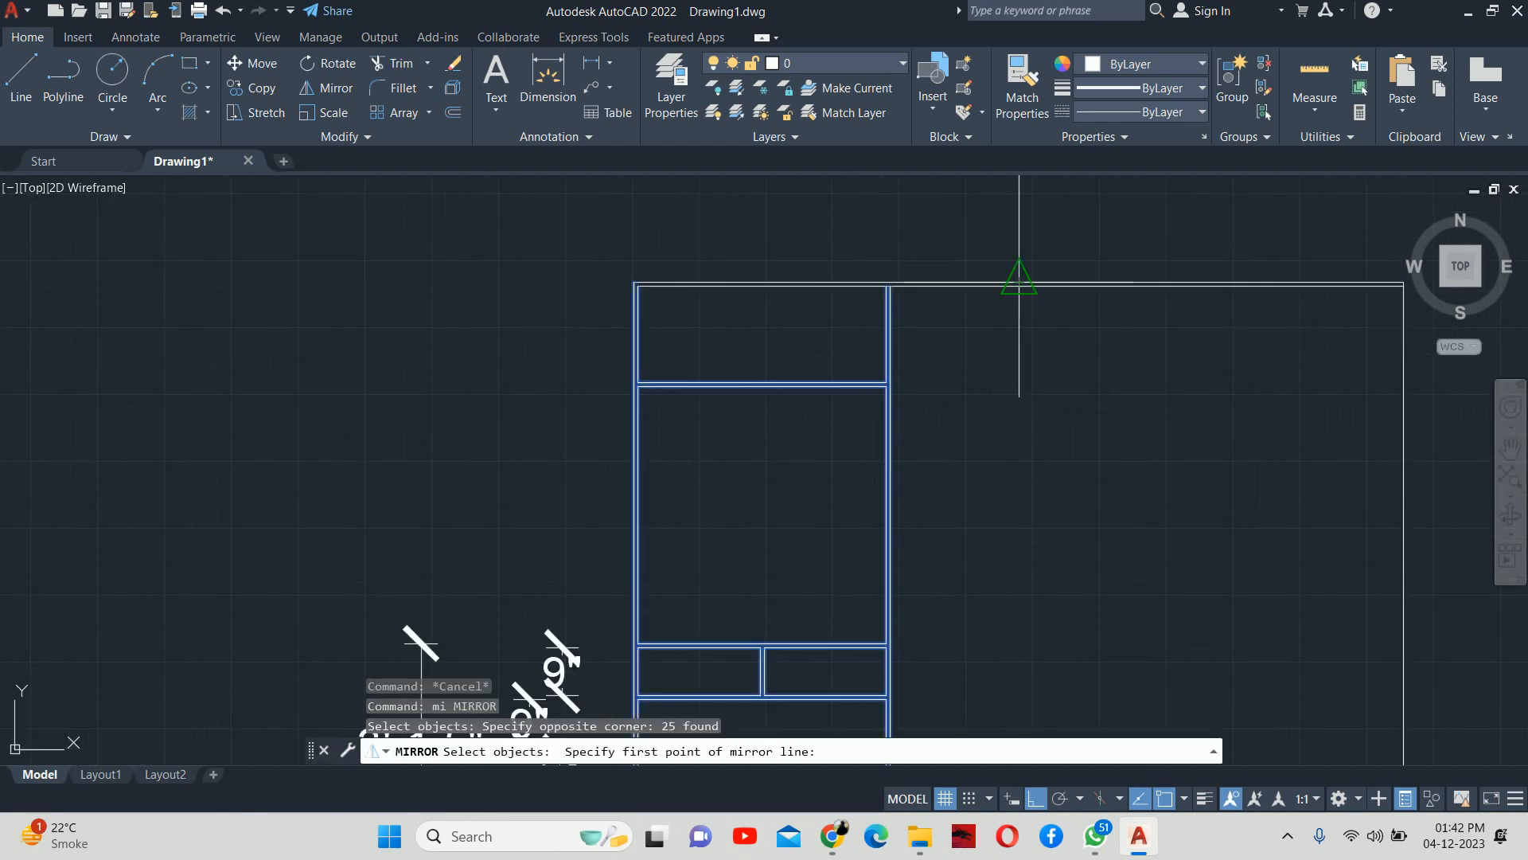
click(1018, 283)
click(1017, 302)
key(Return)
key(Escape)
key(Escape)
key(Escape)
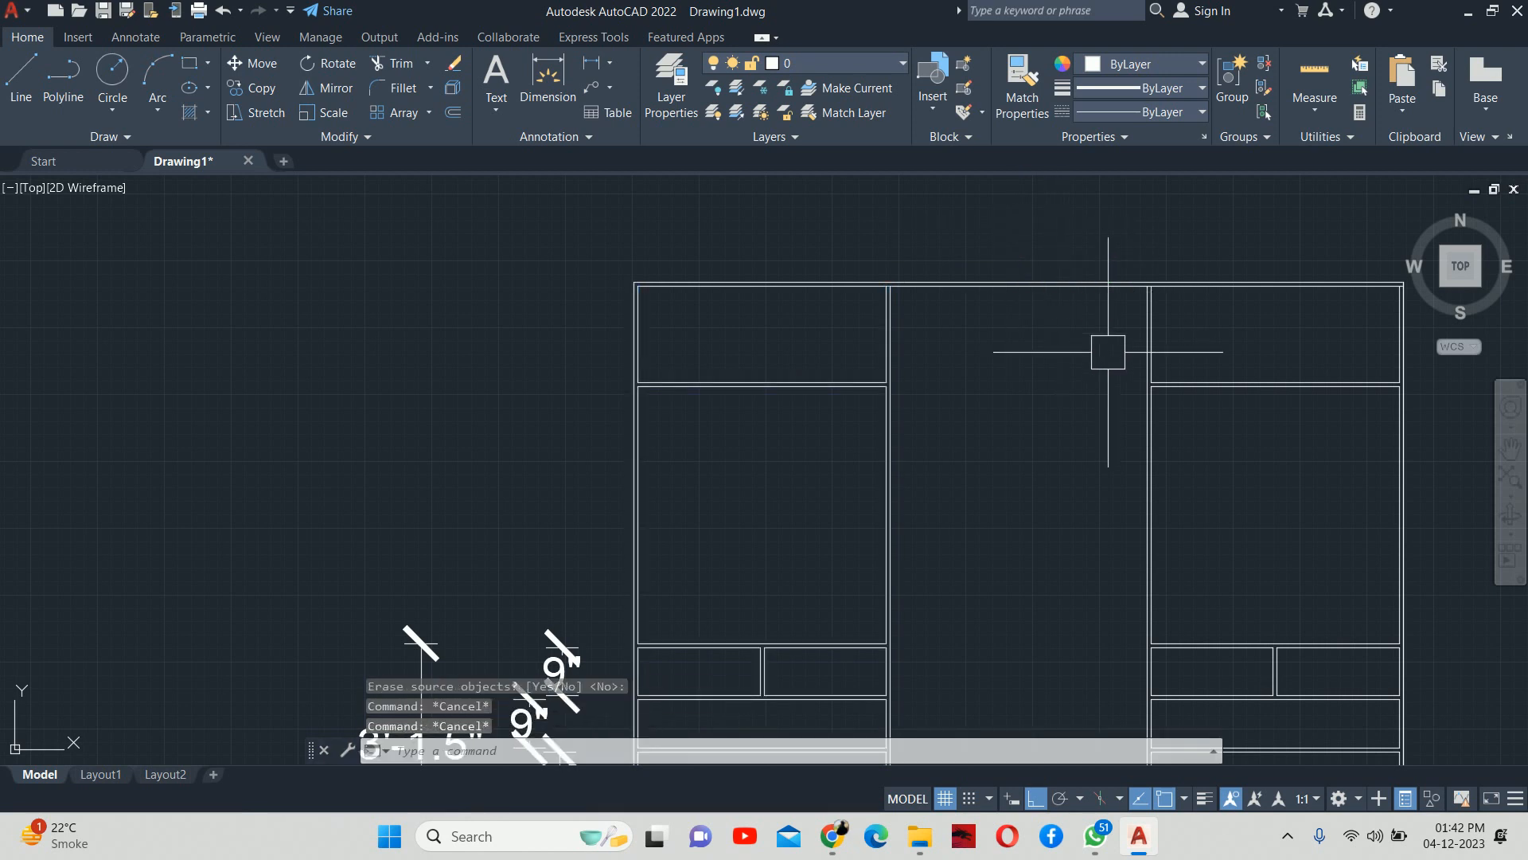
Step: Examine the mirrored right column and its panel joints against the left column
scroll(1154, 354, down, 2)
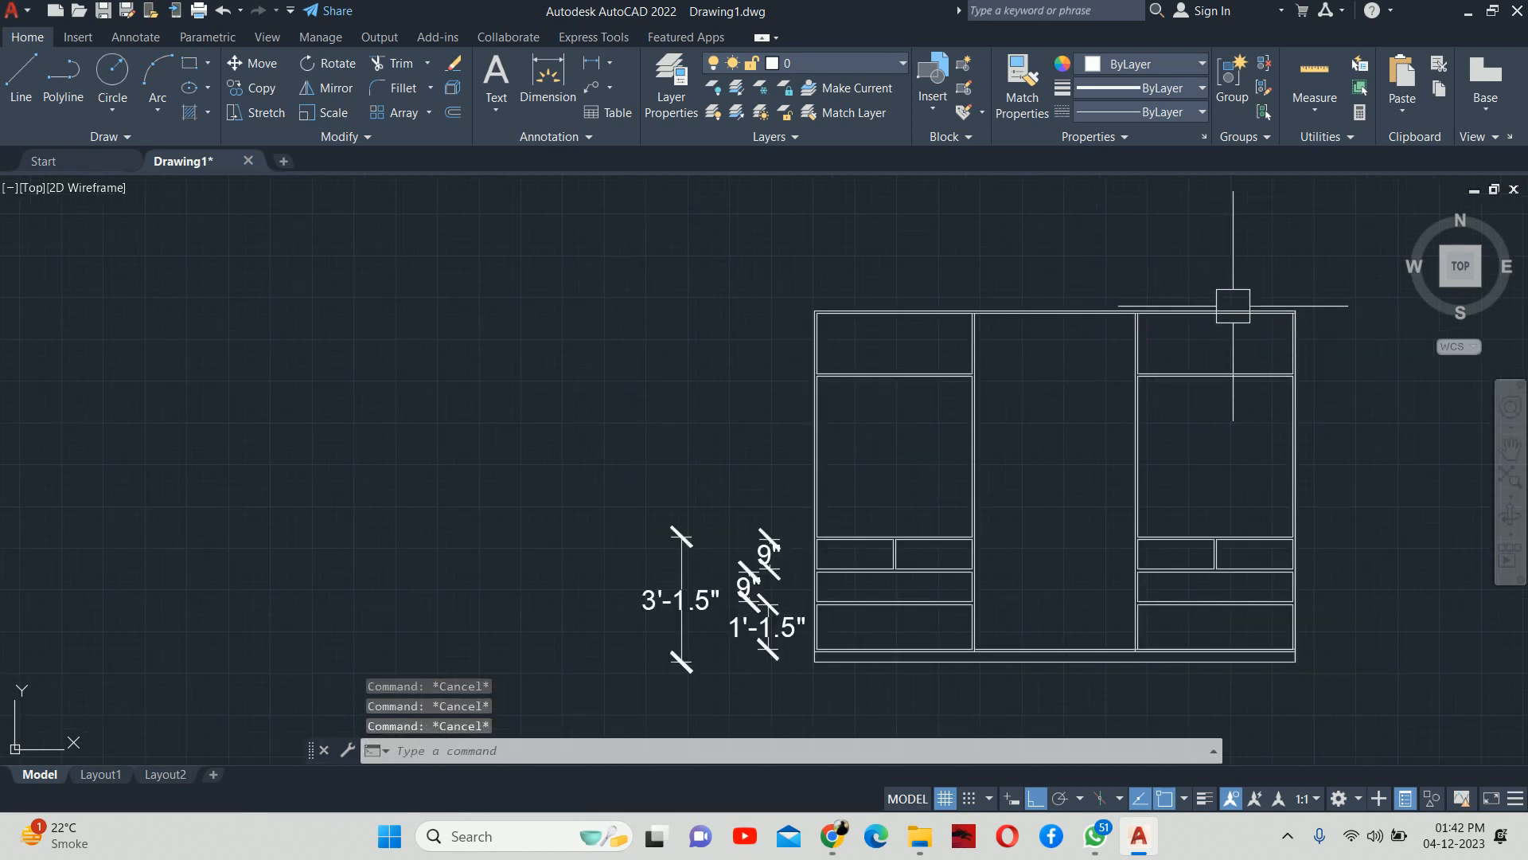
scroll(1249, 343, up, 4)
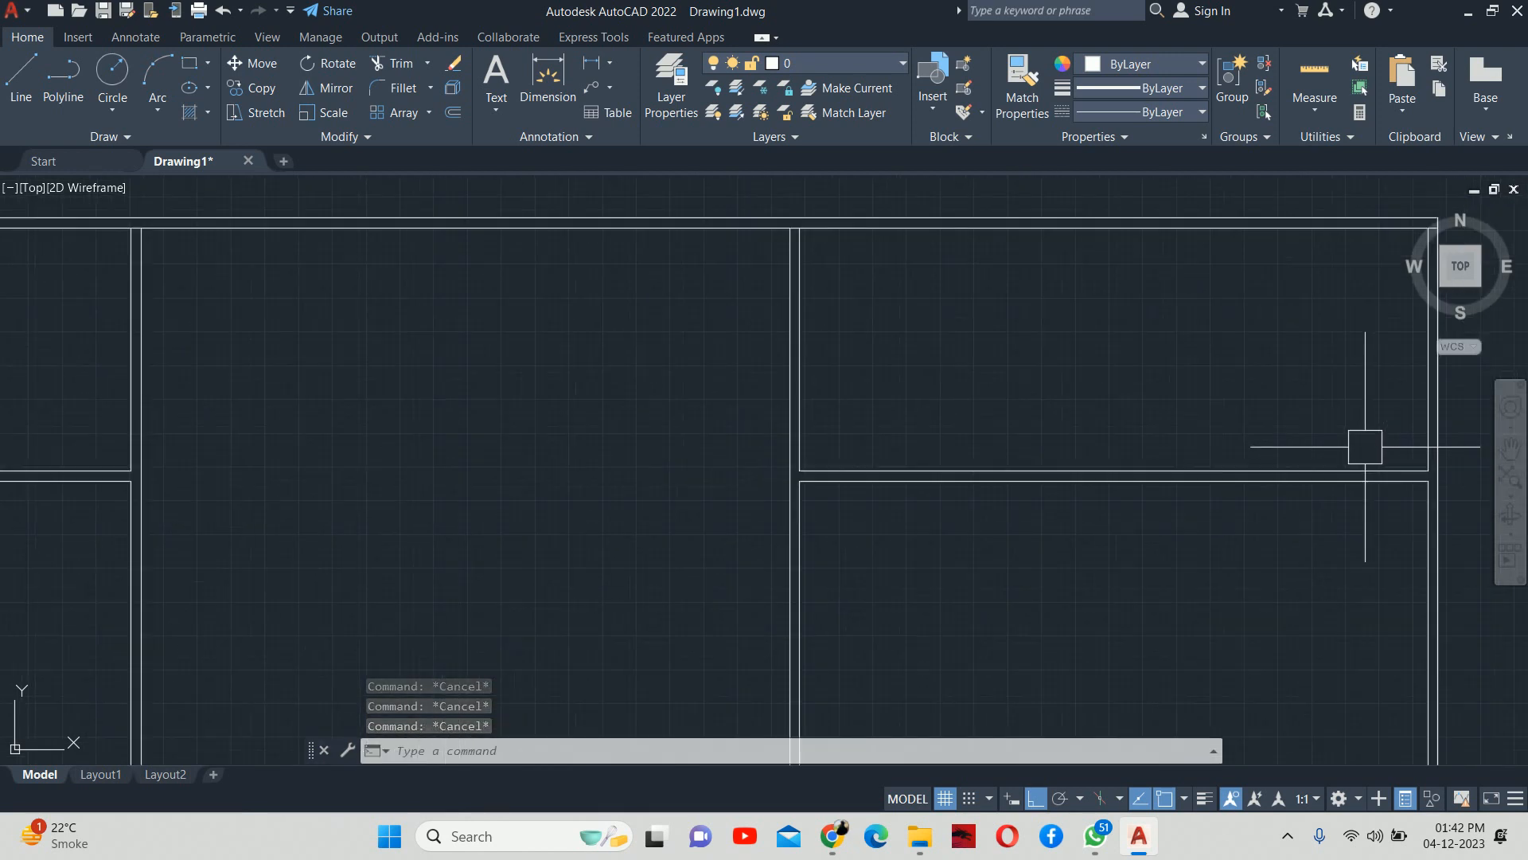
scroll(1365, 447, down, 2)
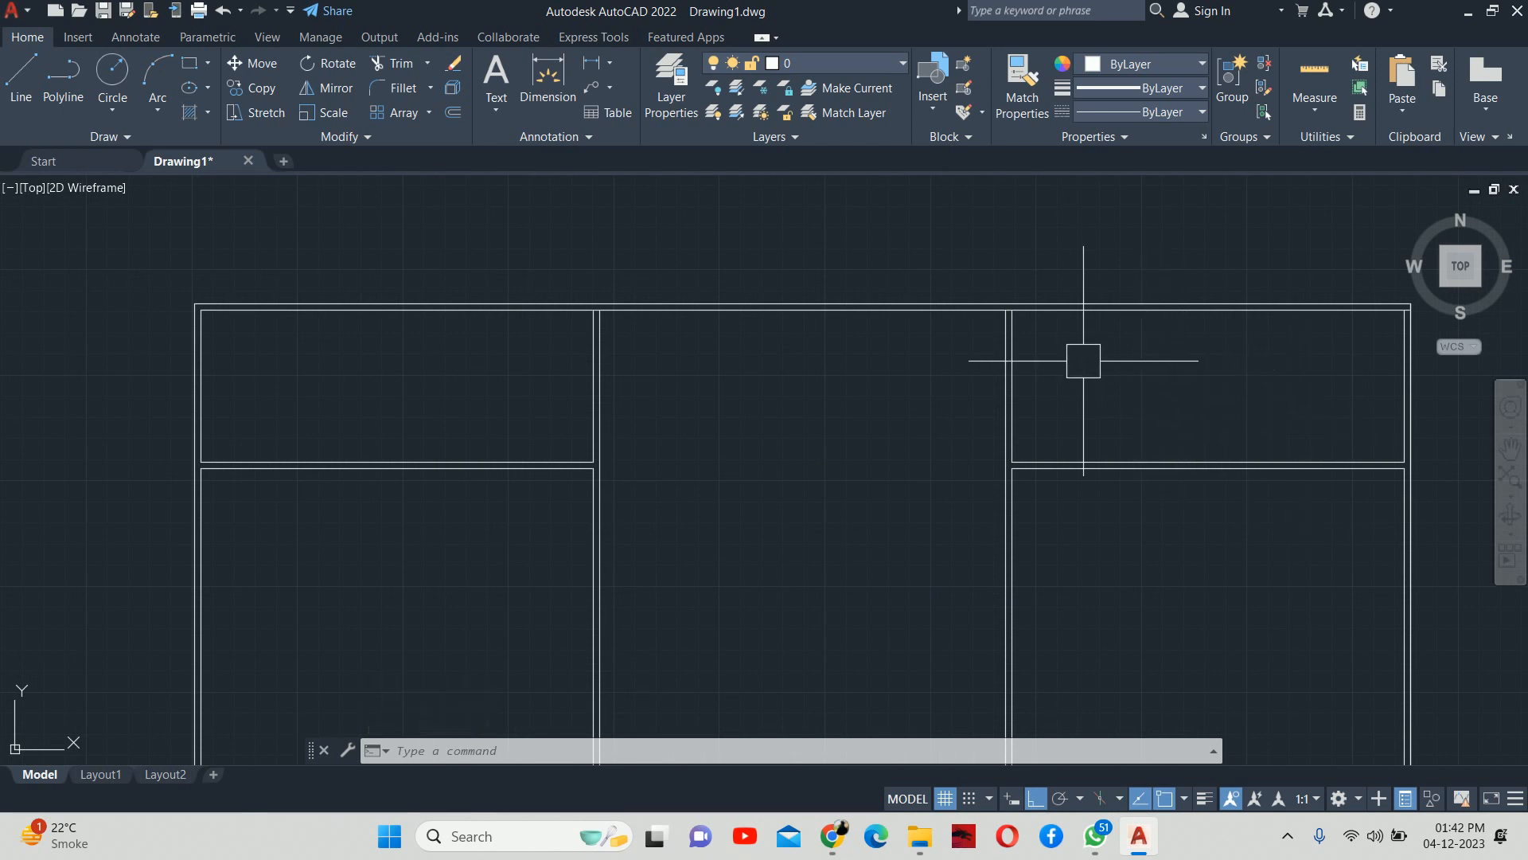
scroll(1084, 360, down, 2)
key(Escape)
key(Escape)
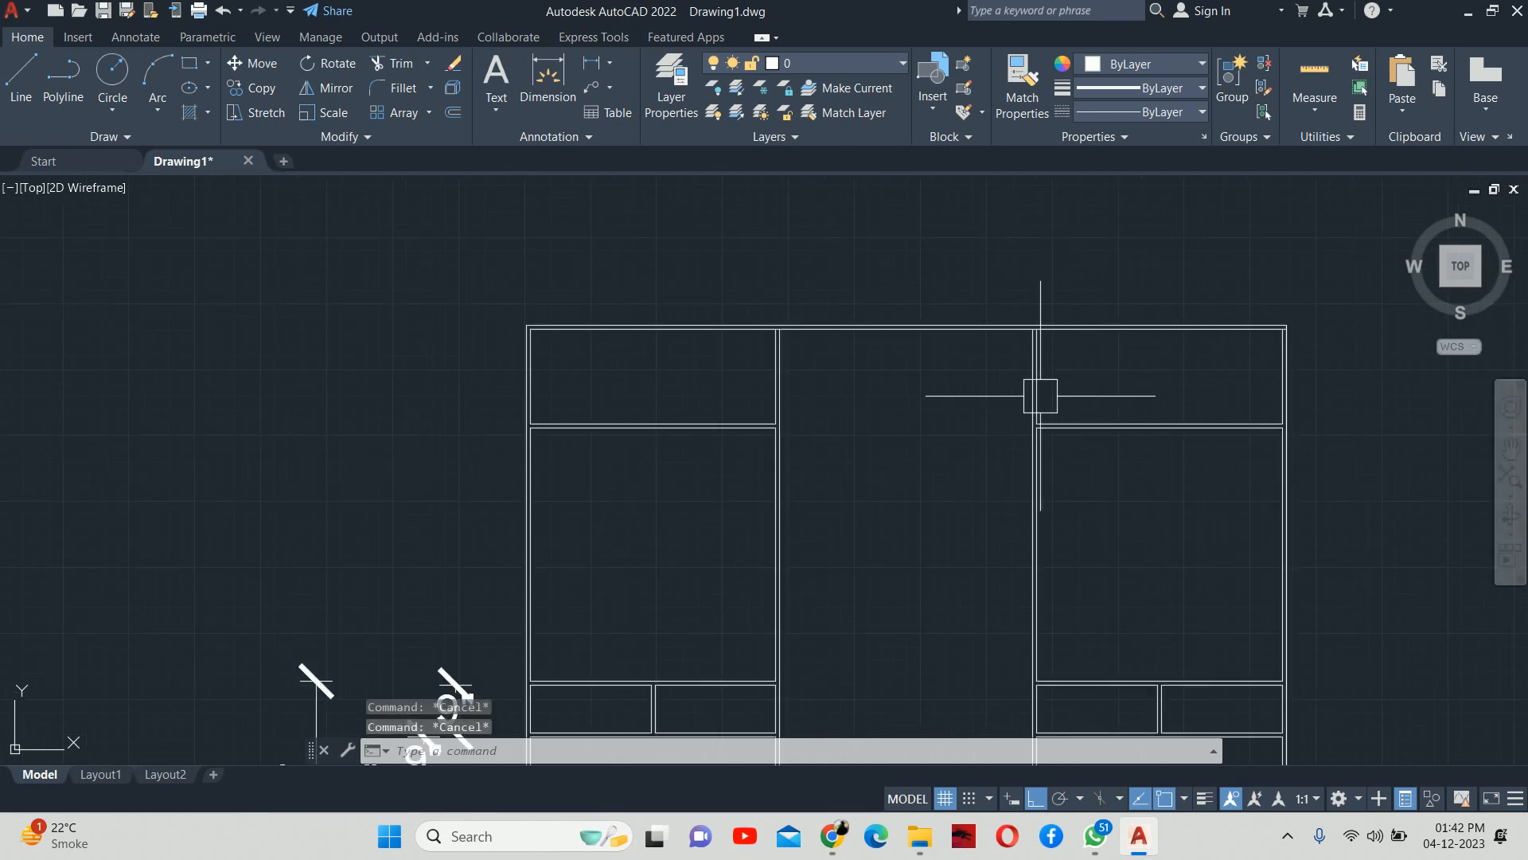
key(Escape)
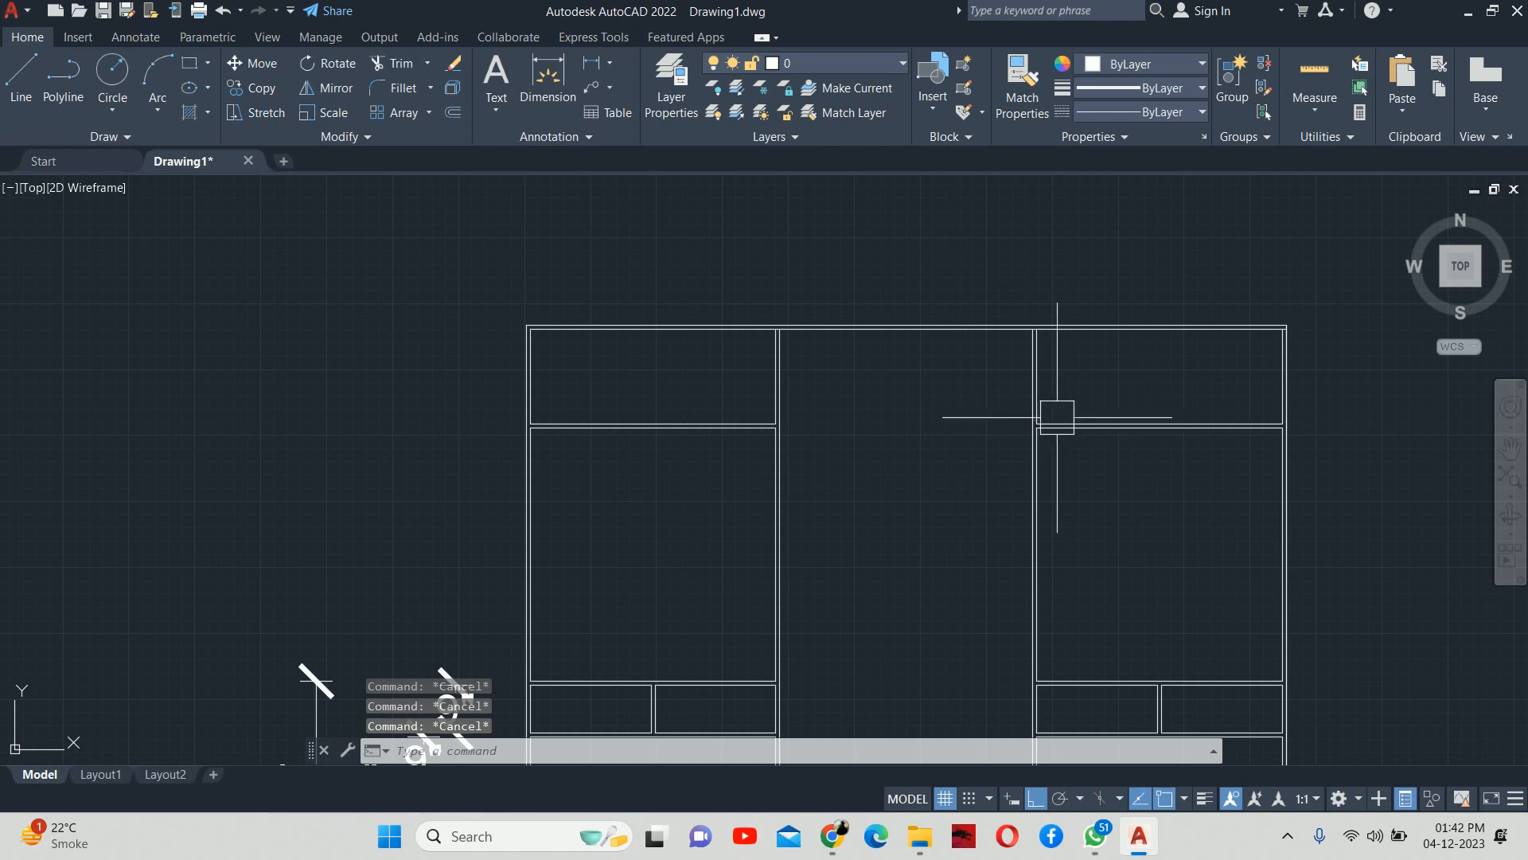
scroll(965, 396, down, 2)
middle_drag(966, 397, 996, 319)
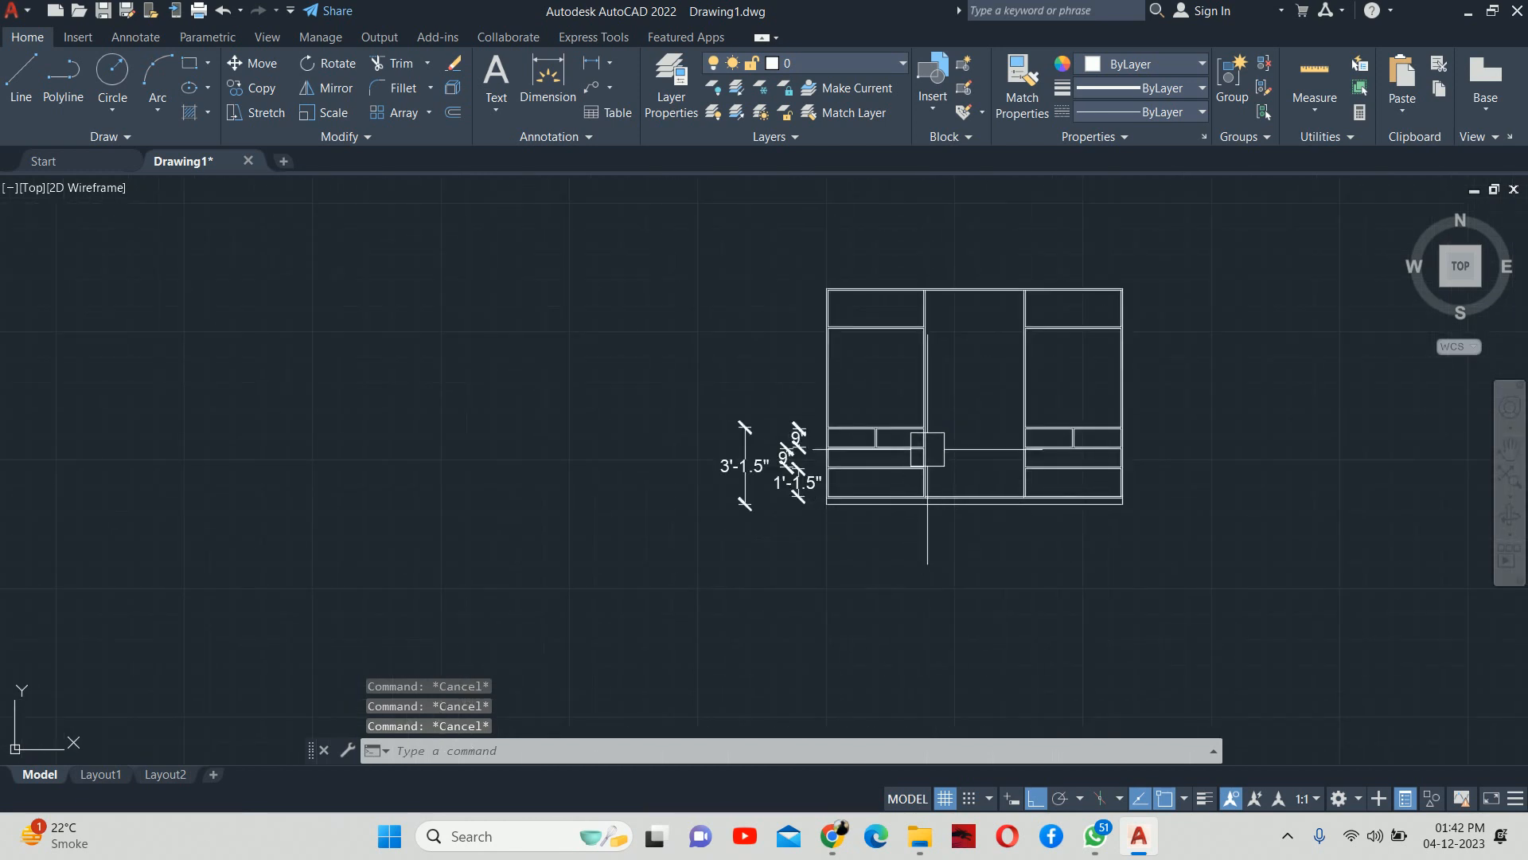
Step: Try to offset the left partition's inner line 1.75" into the central section
middle_drag(927, 450, 854, 465)
text(o)
key(Return)
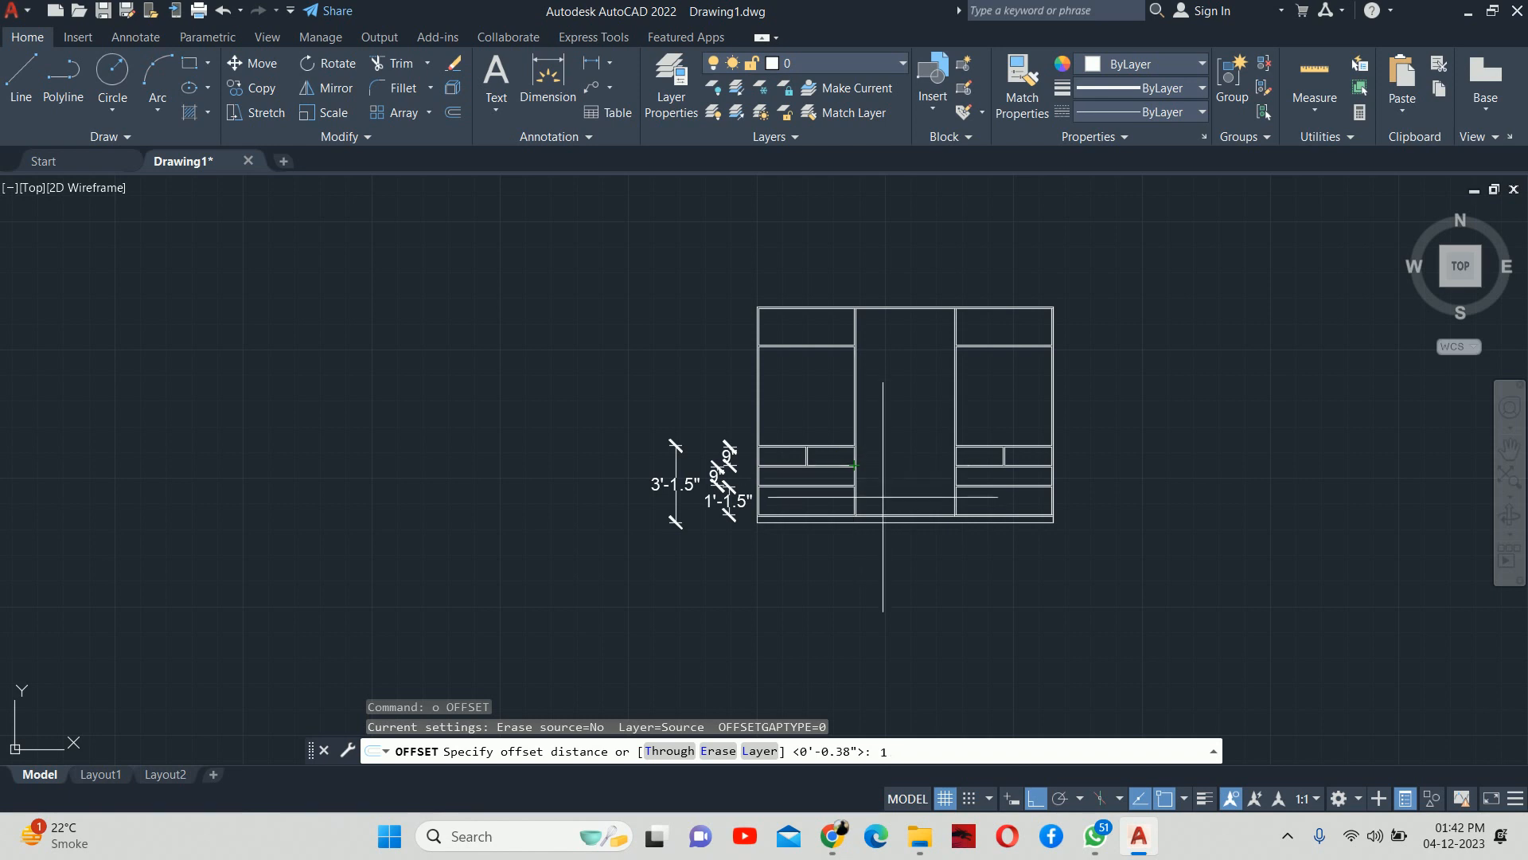
text(1.75)
key(Return)
scroll(885, 427, up, 5)
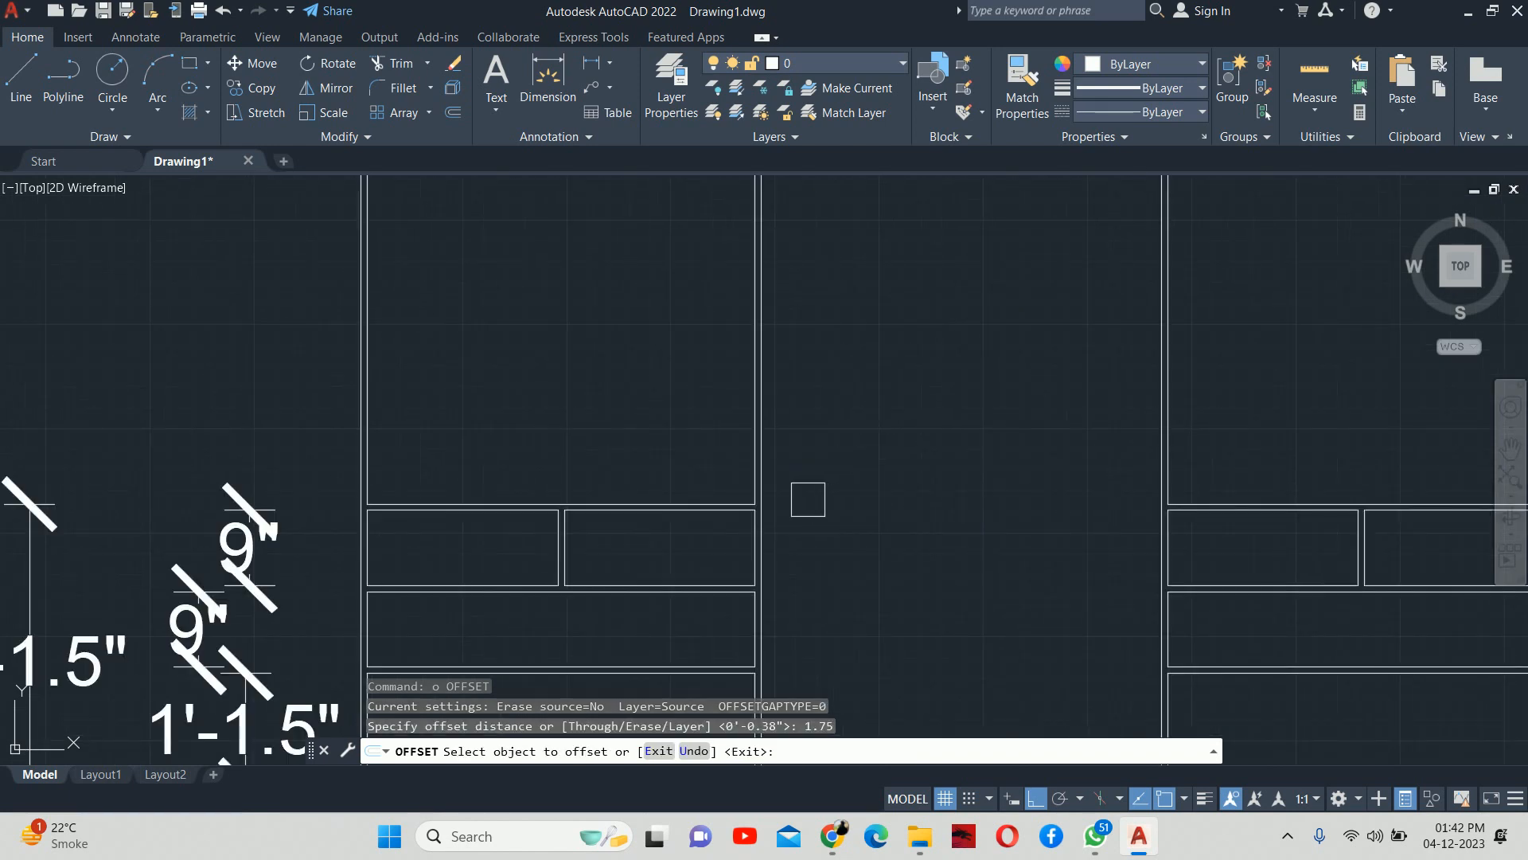
scroll(808, 499, up, 3)
click(681, 456)
click(904, 443)
scroll(1037, 455, down, 3)
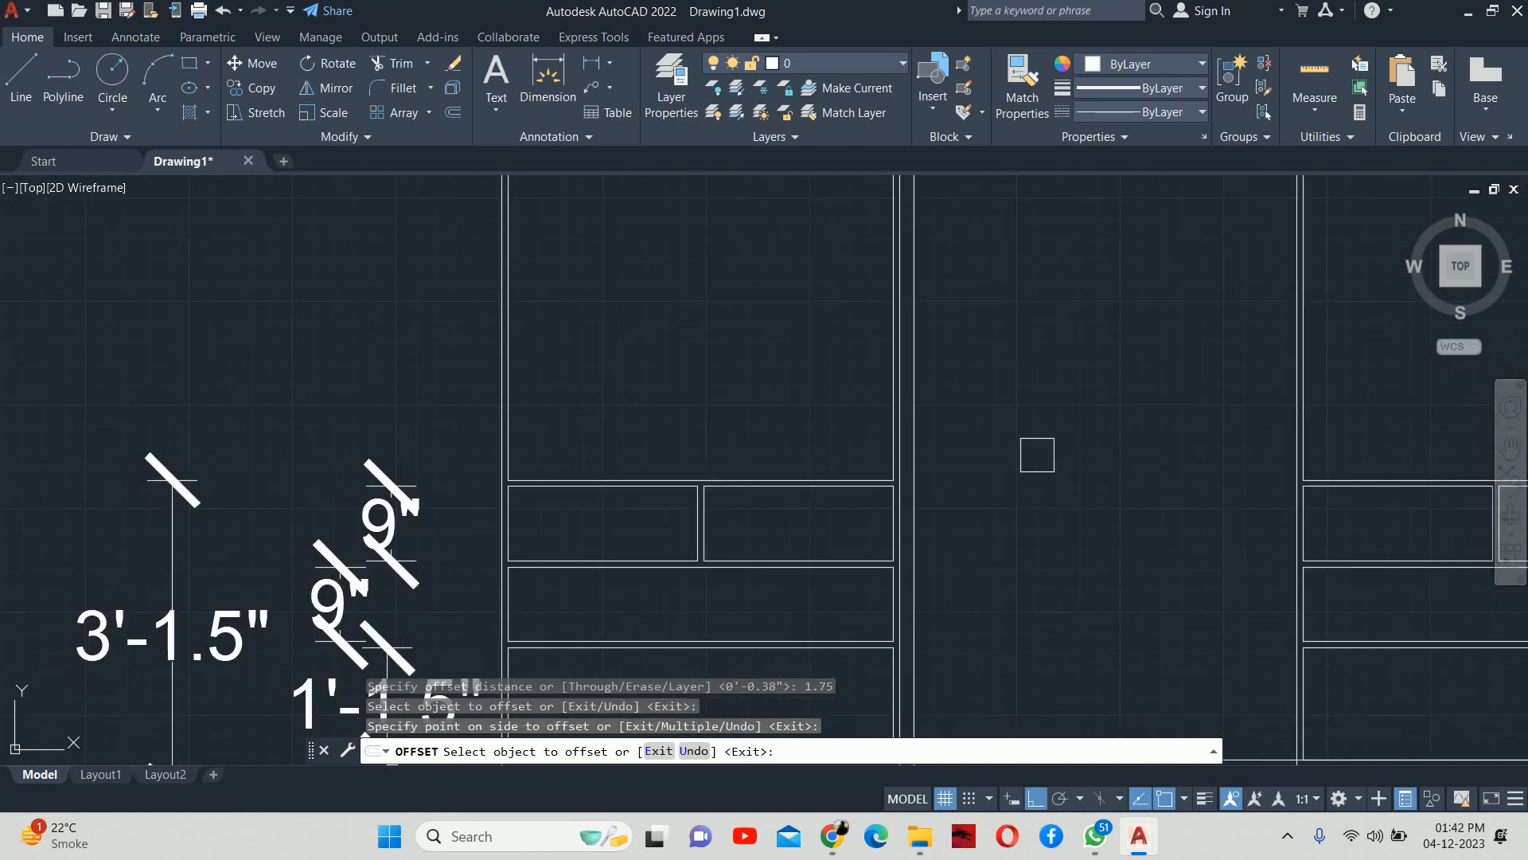
middle_drag(1037, 455, 1015, 450)
scroll(1151, 445, up, 2)
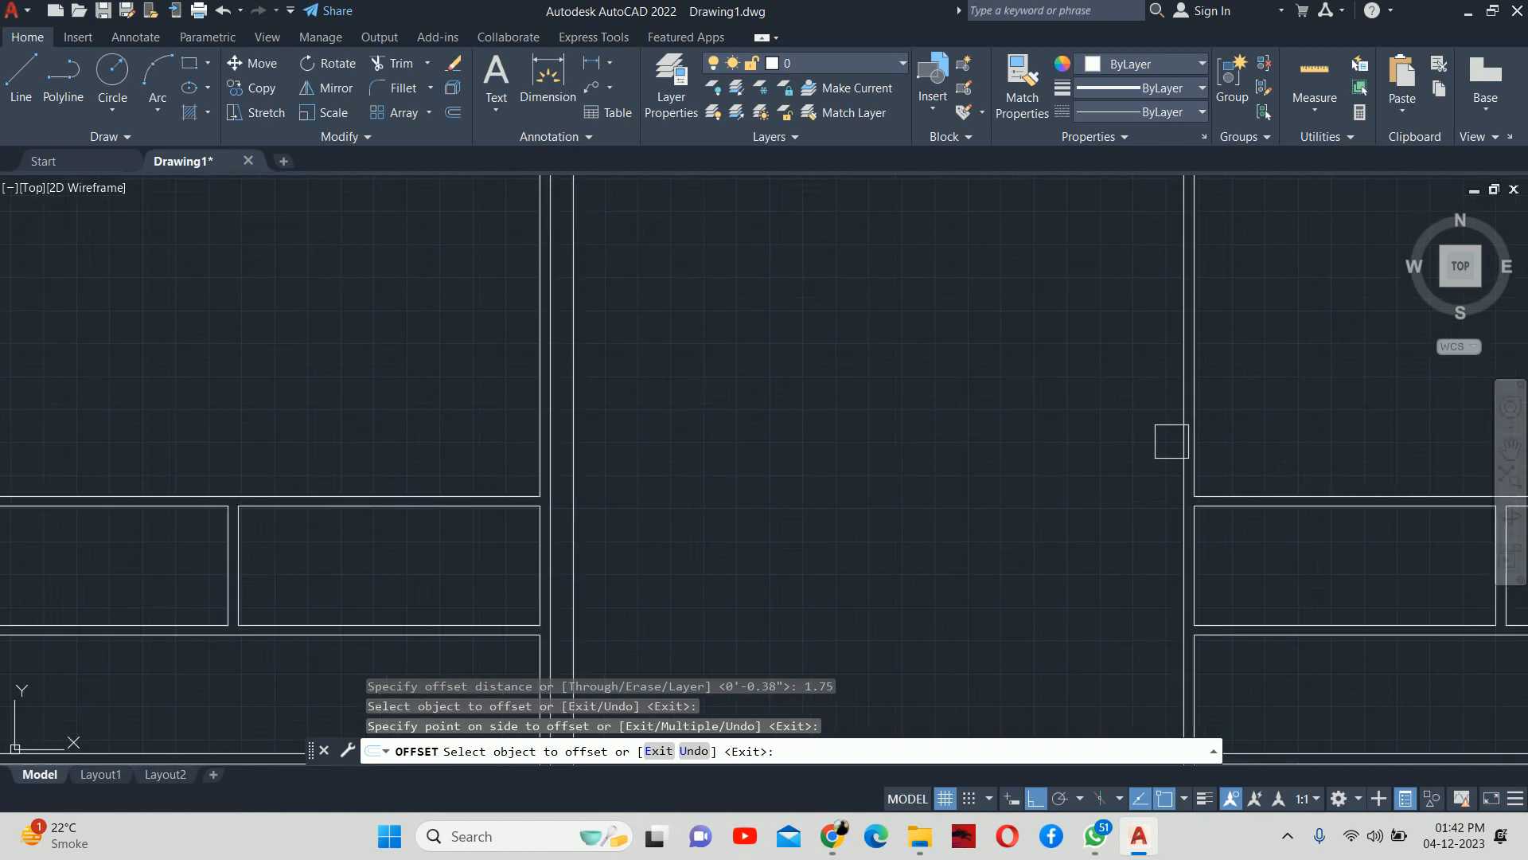
key(Escape)
key(Escape)
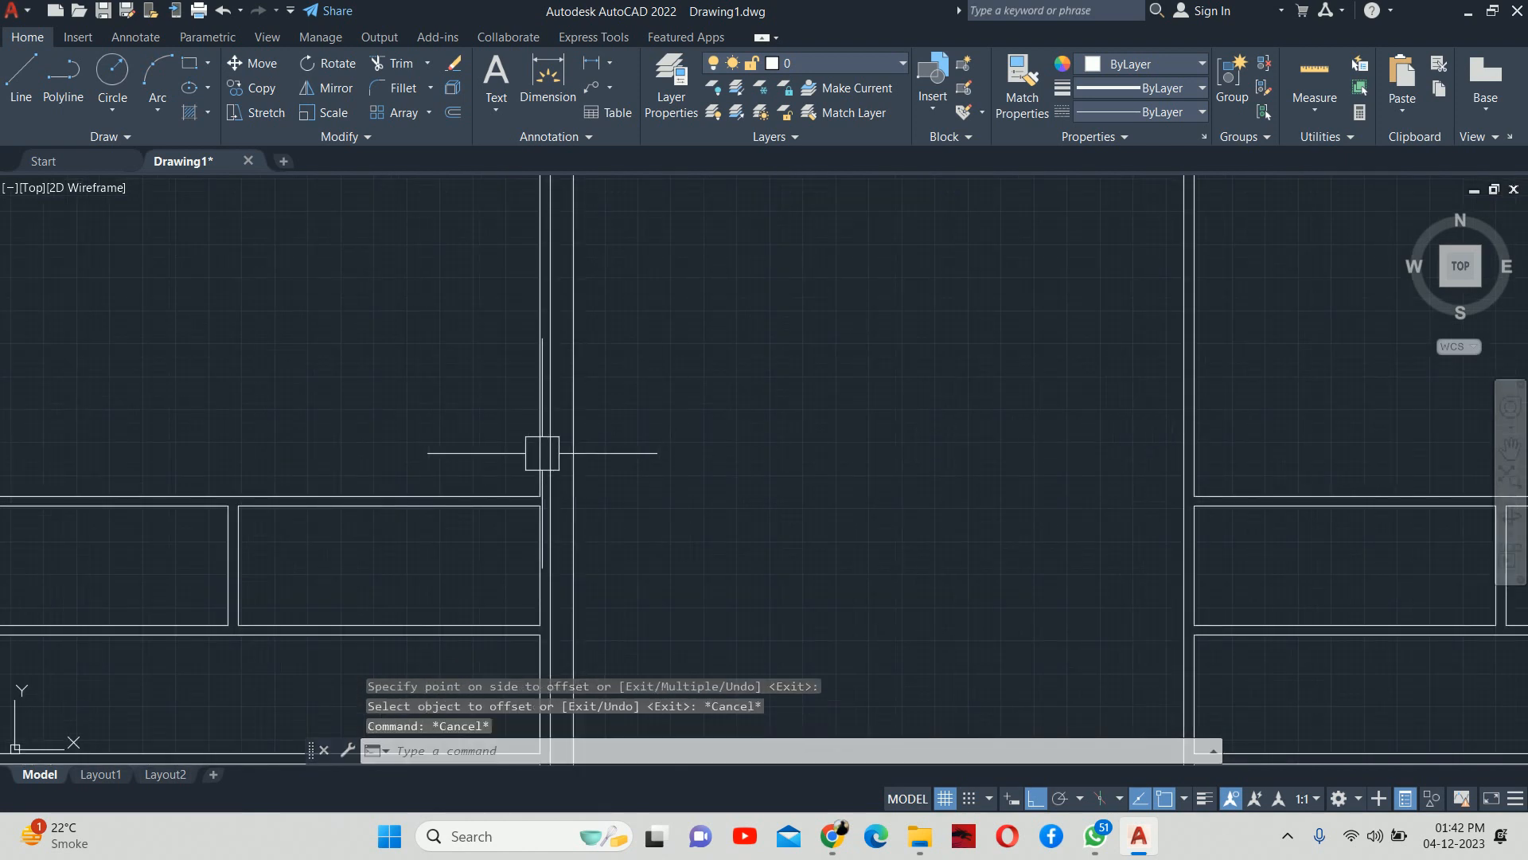
key(ctrl+z)
Step: Offset the central-section face line of both the left and right partitions 0.75" towards the cabinet's centre
text(o)
key(Return)
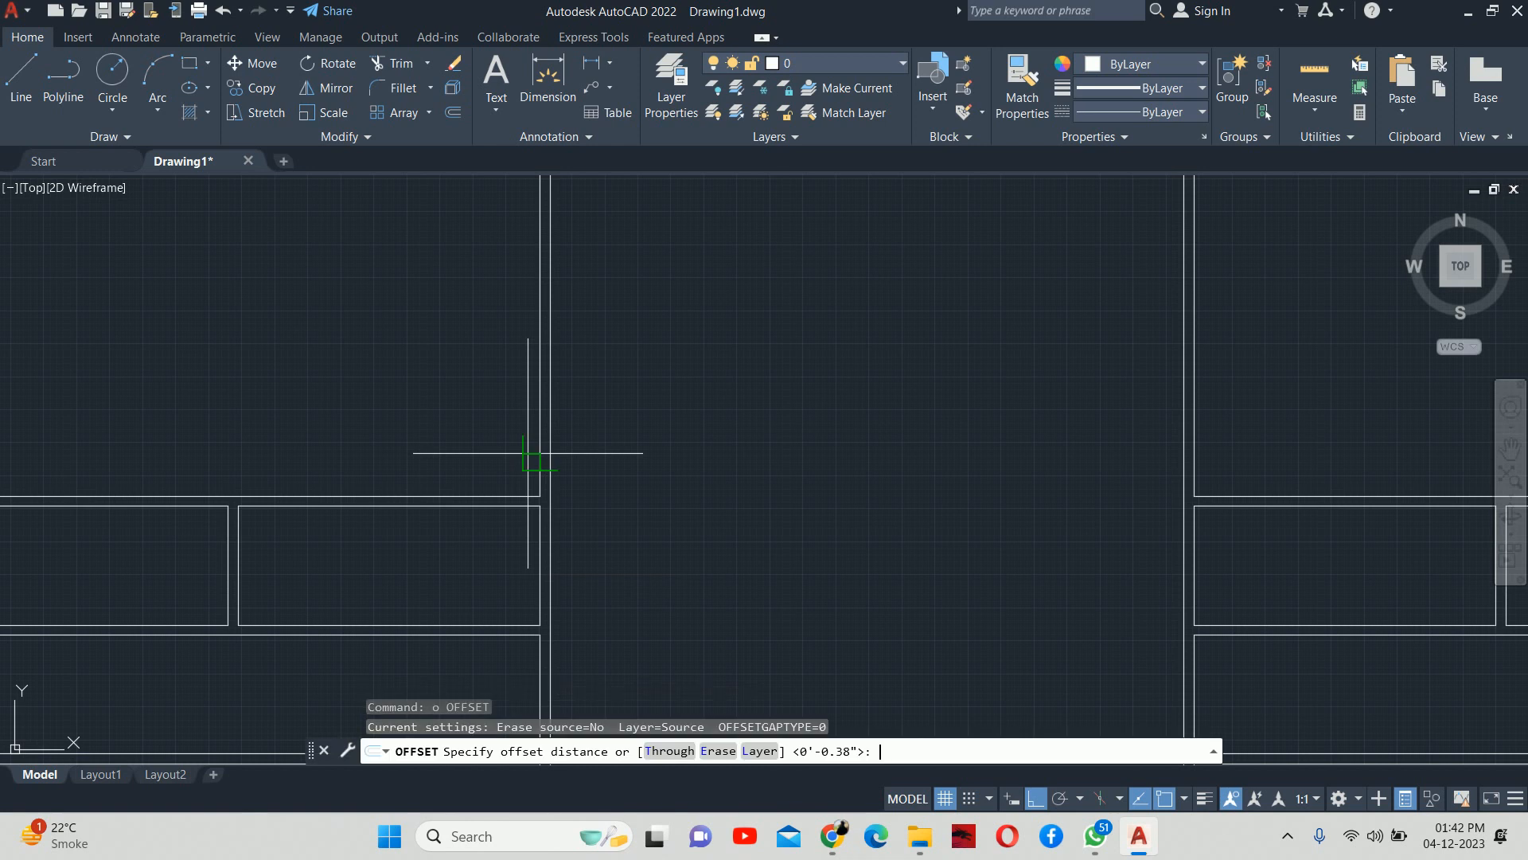
text(.75)
key(Return)
scroll(570, 453, up, 4)
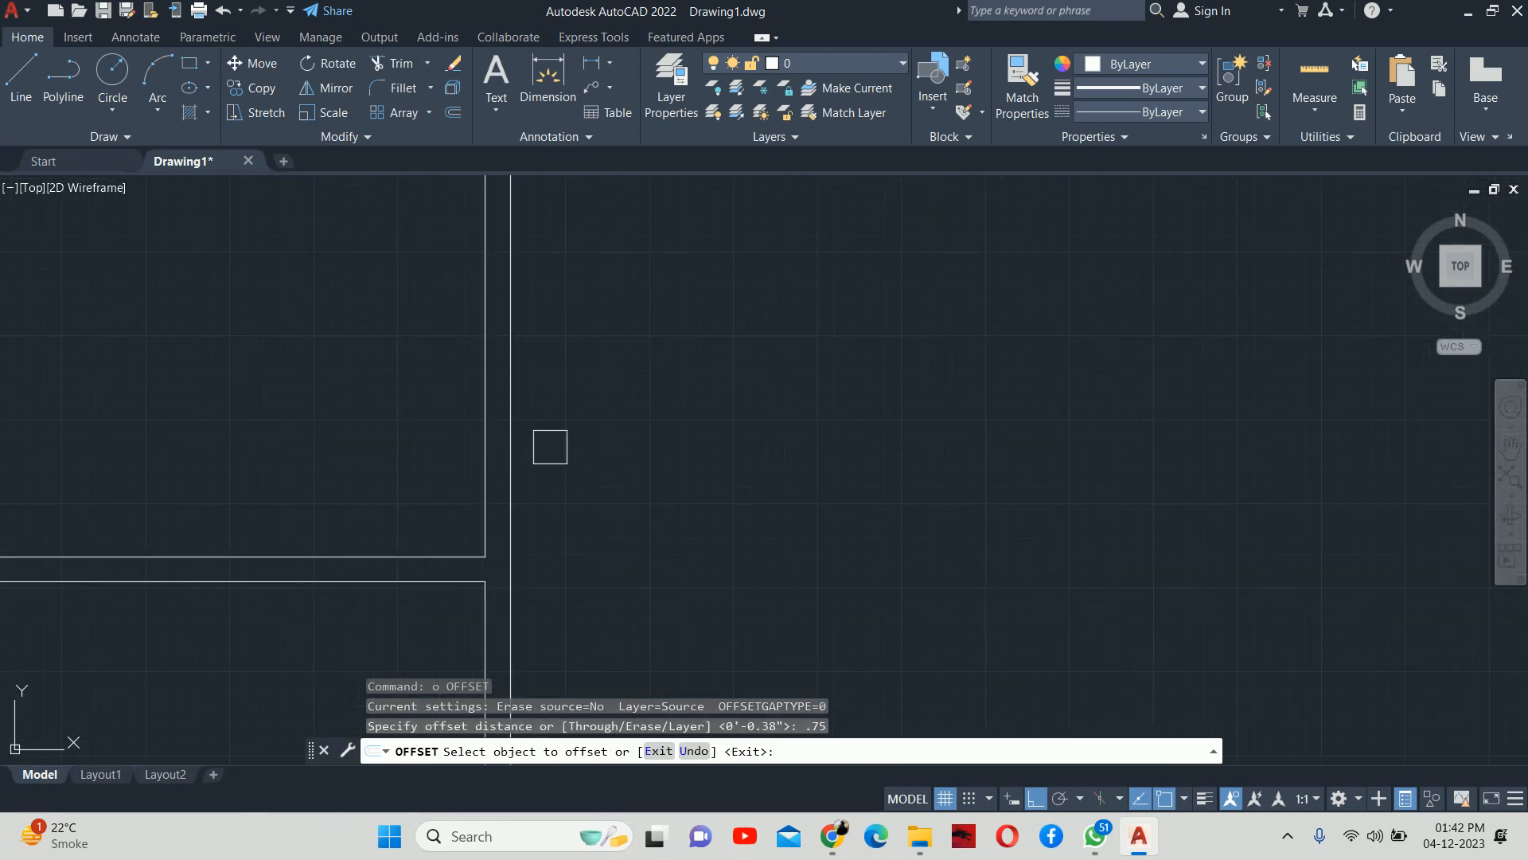
click(522, 449)
click(750, 444)
scroll(1067, 487, down, 2)
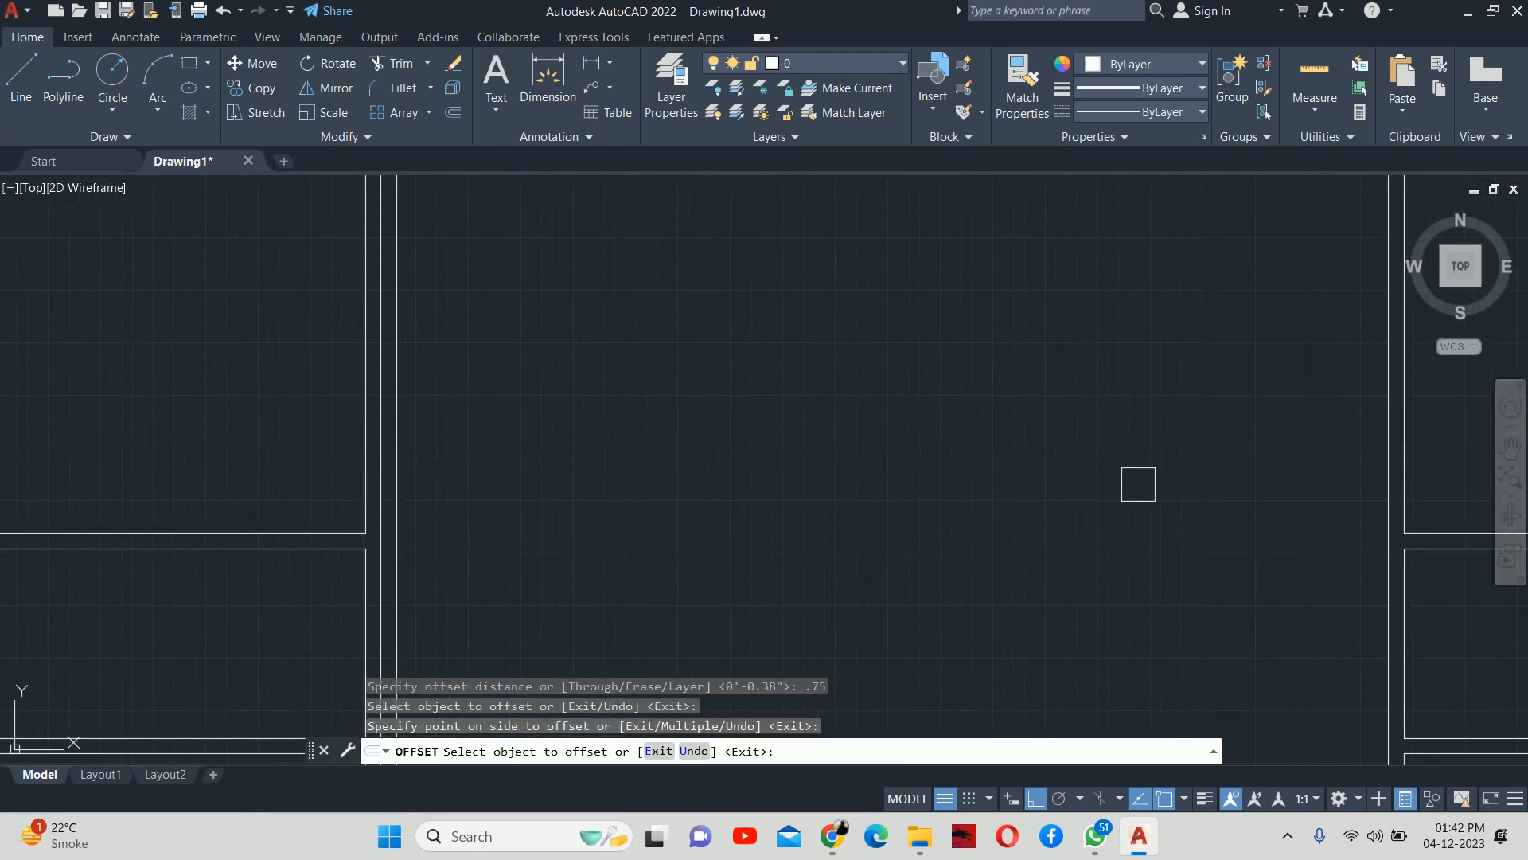
click(1389, 497)
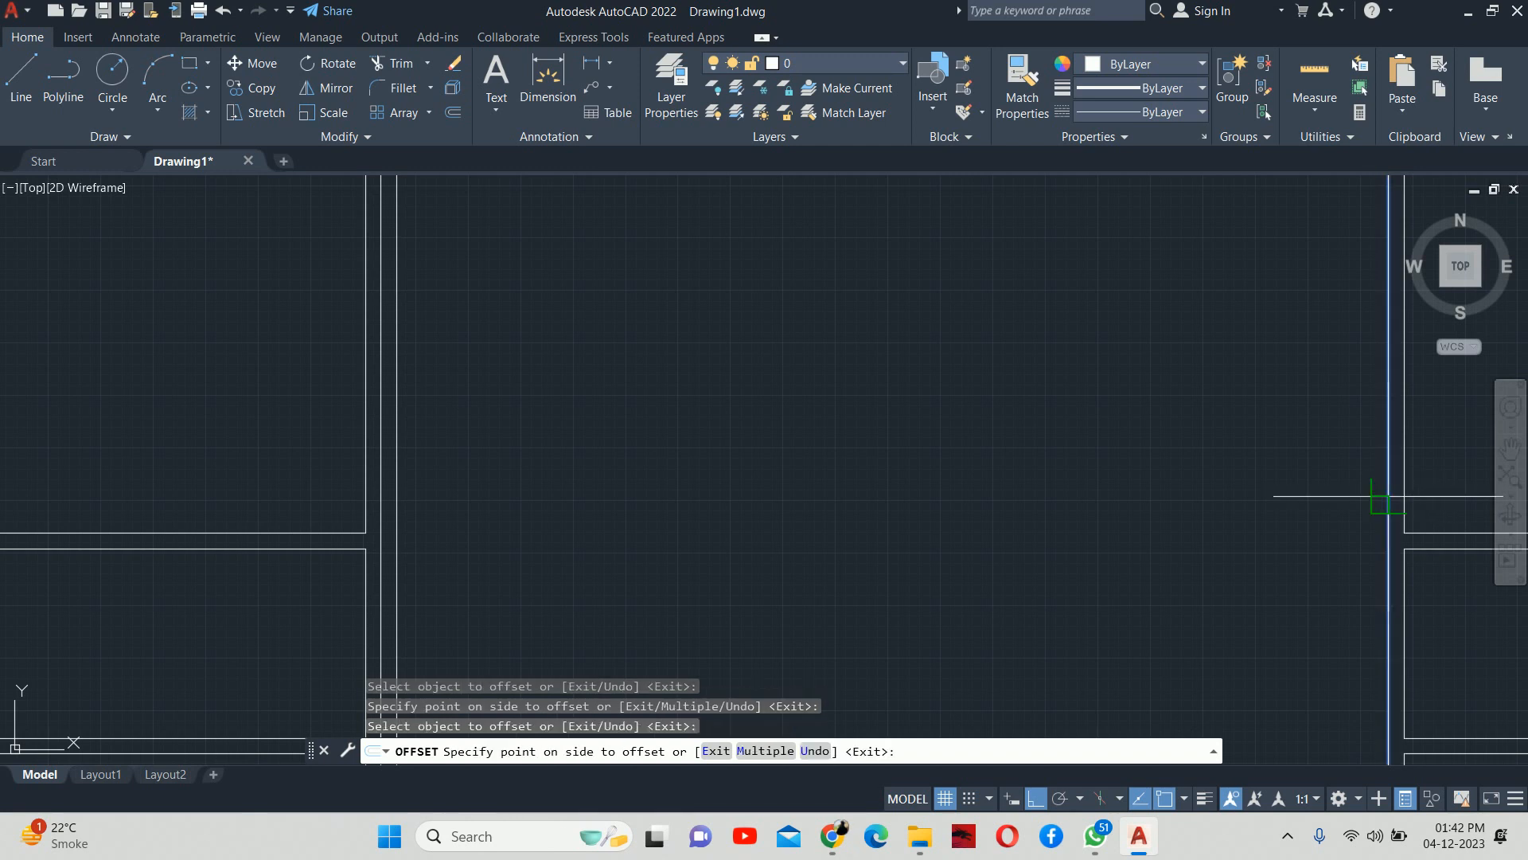
click(1322, 495)
key(Return)
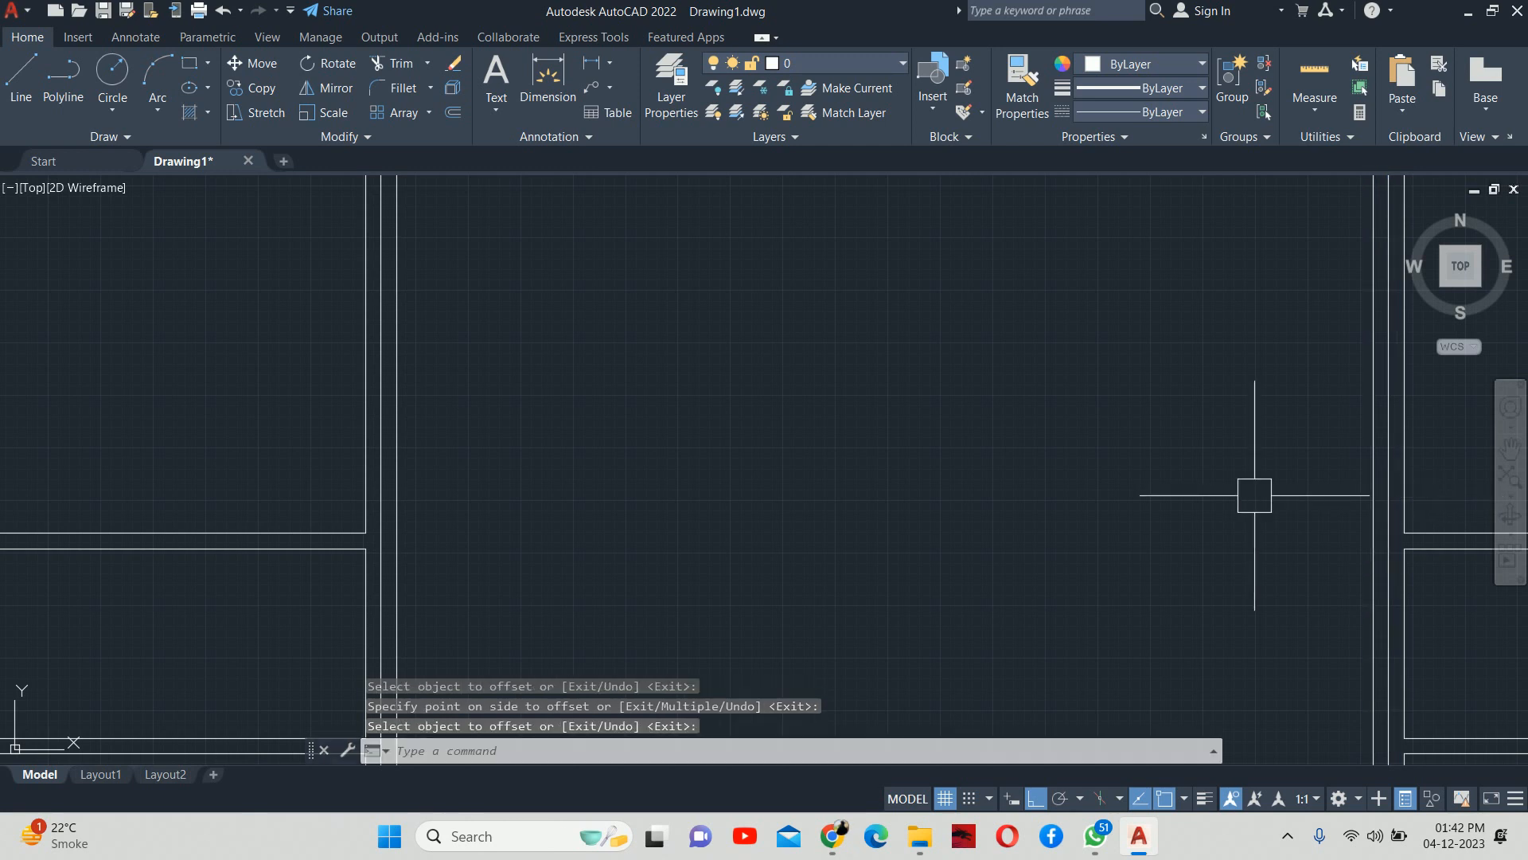
key(Escape)
key(Escape)
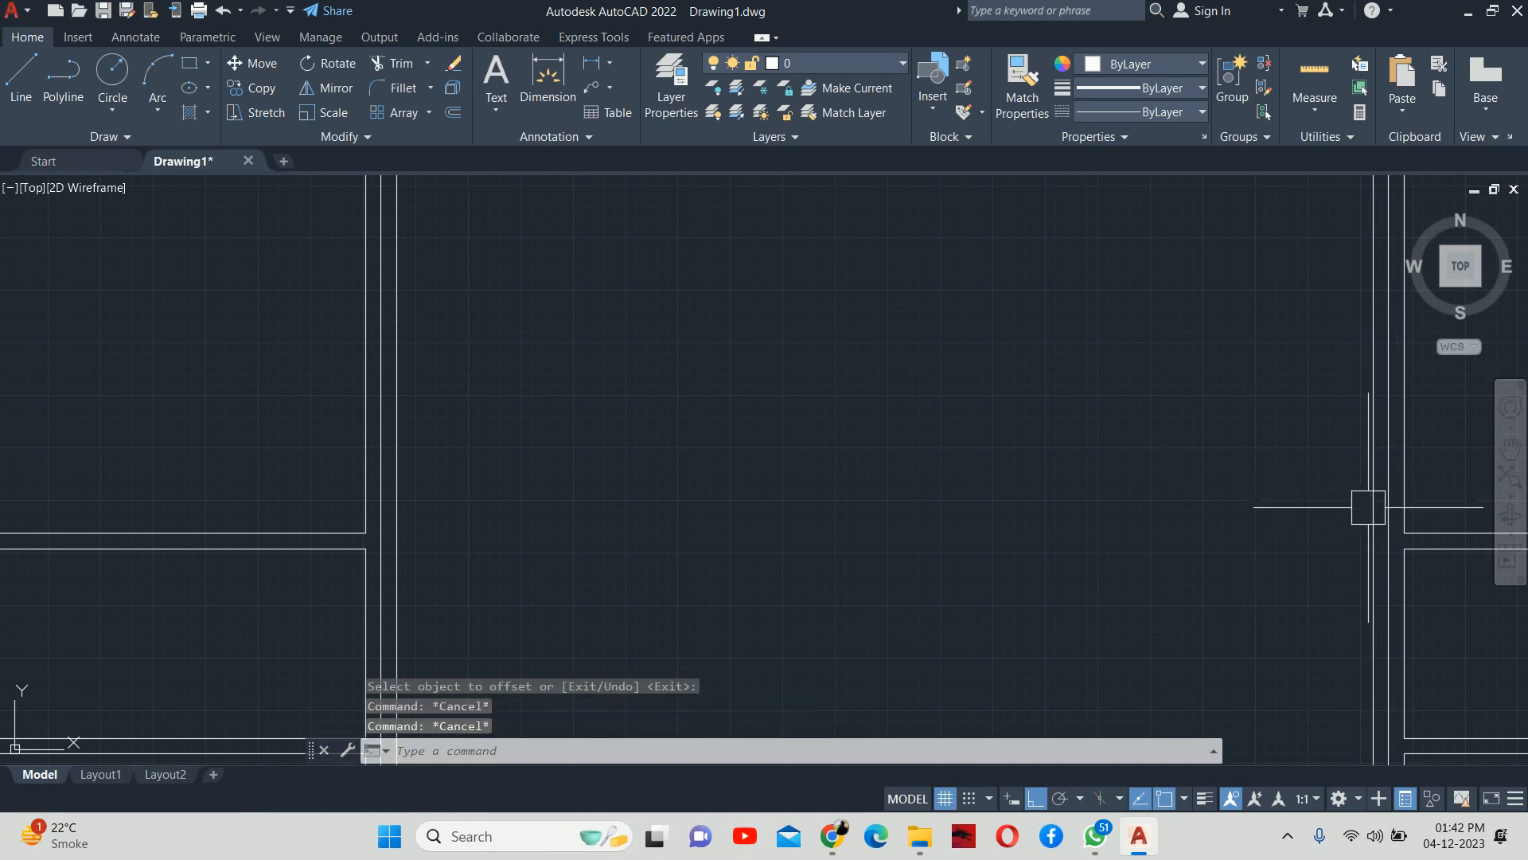
Step: Delete the middle line of the three parallel lines in both the right and left partitions
scroll(1401, 513, up, 2)
click(1367, 529)
click(1325, 535)
key(Escape)
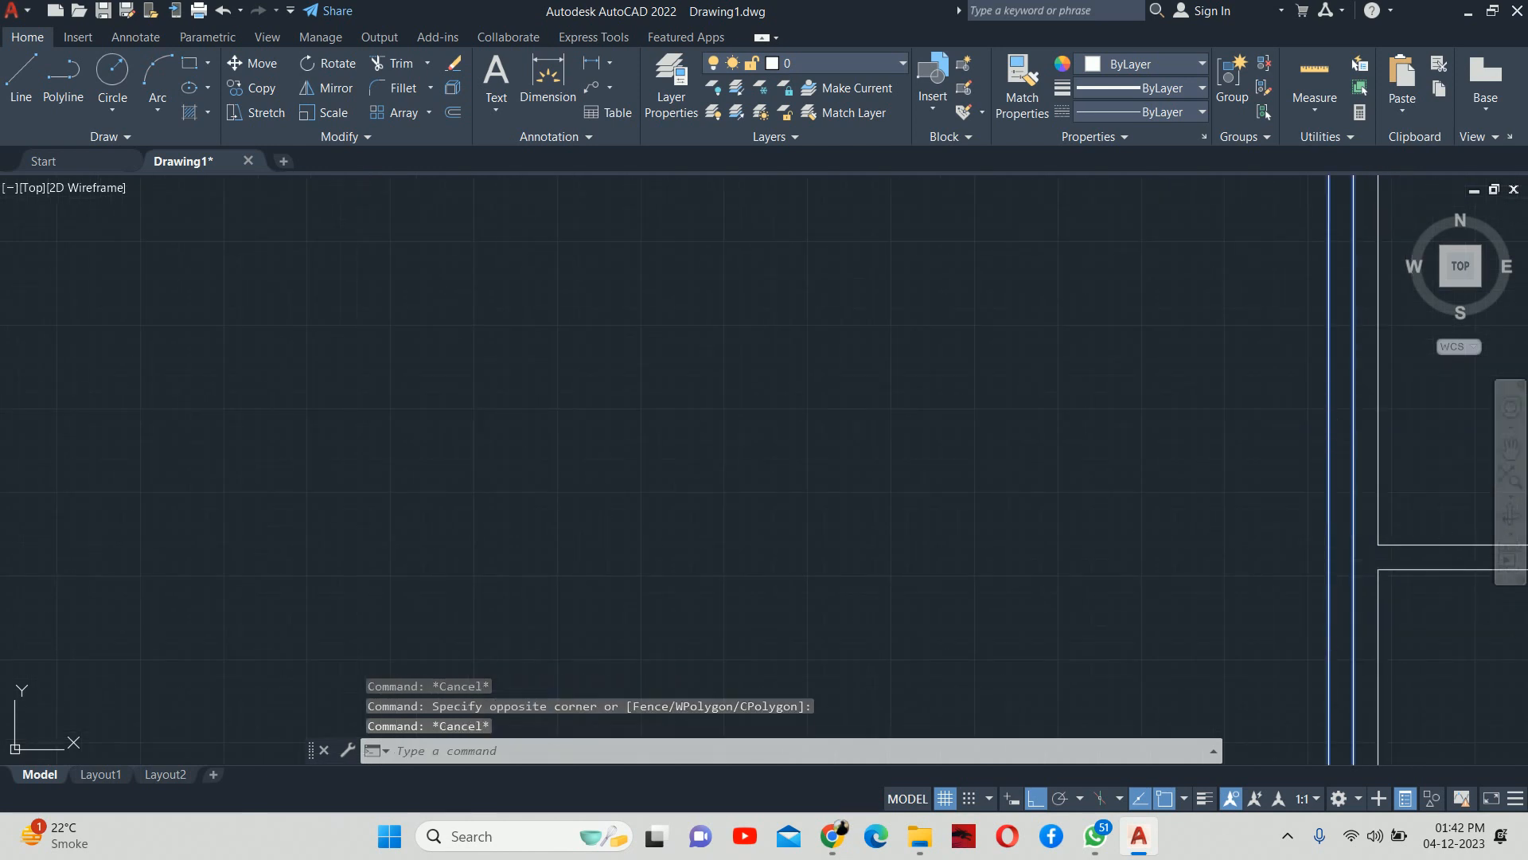
key(Escape)
click(1346, 537)
scroll(1346, 538, down, 4)
middle_drag(1346, 538, 1285, 588)
scroll(915, 557, up, 4)
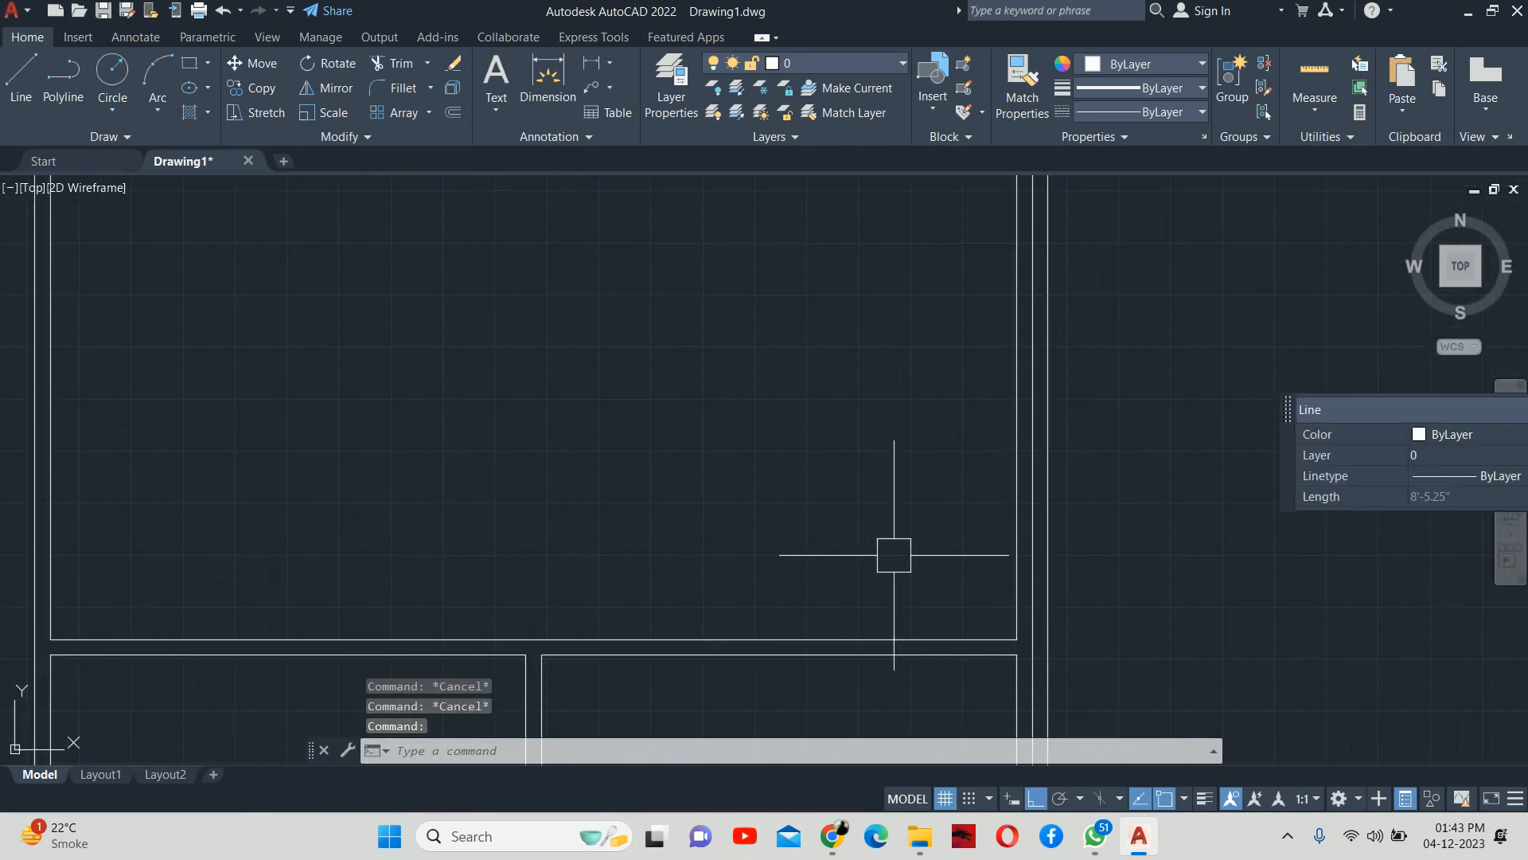
scroll(995, 571, up, 2)
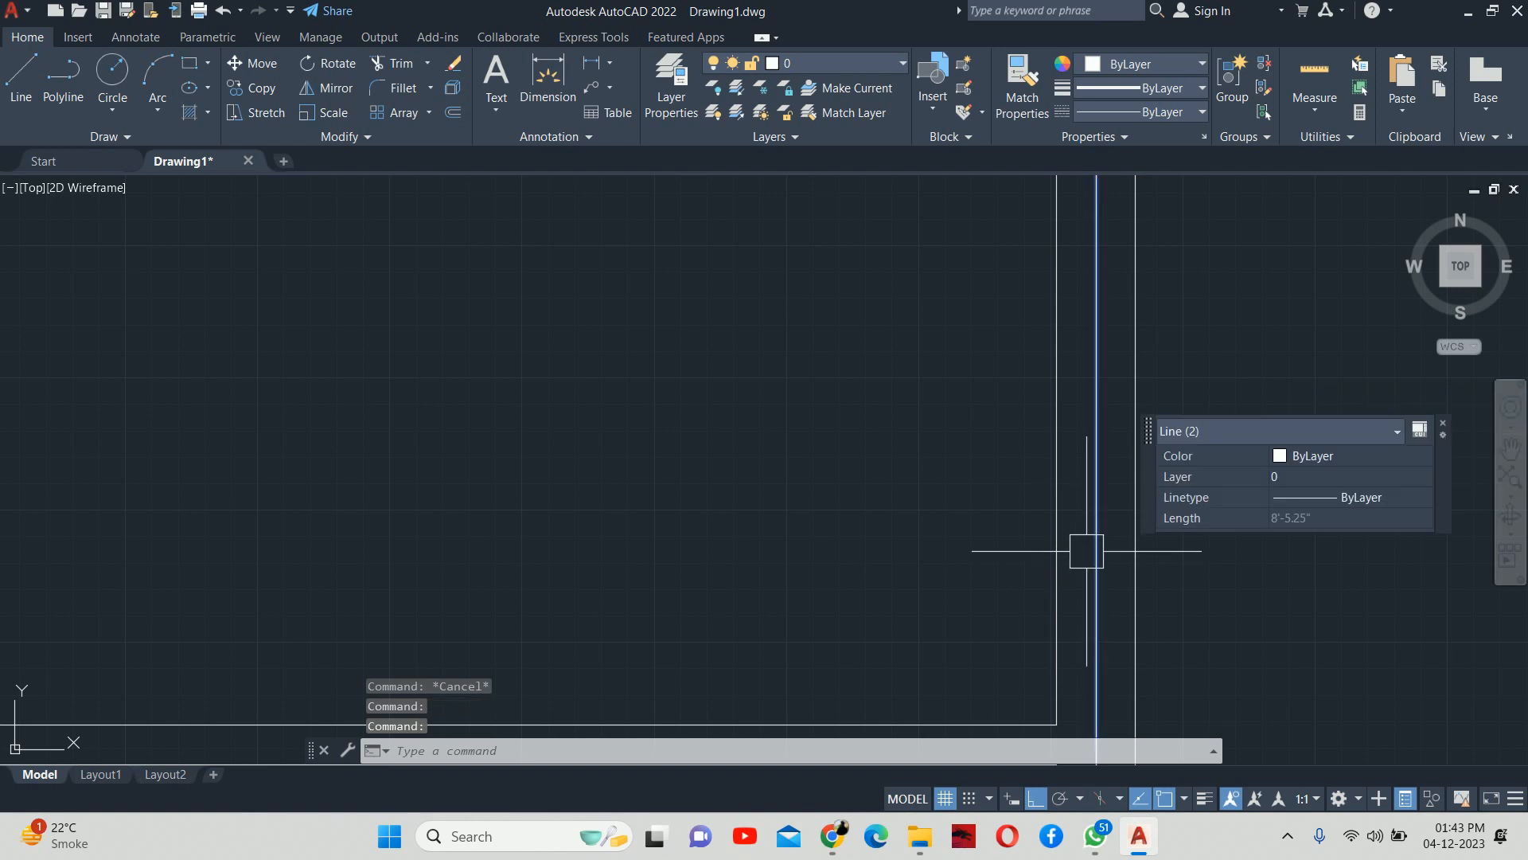
key(Delete)
scroll(1078, 555, down, 5)
middle_drag(1064, 563, 965, 555)
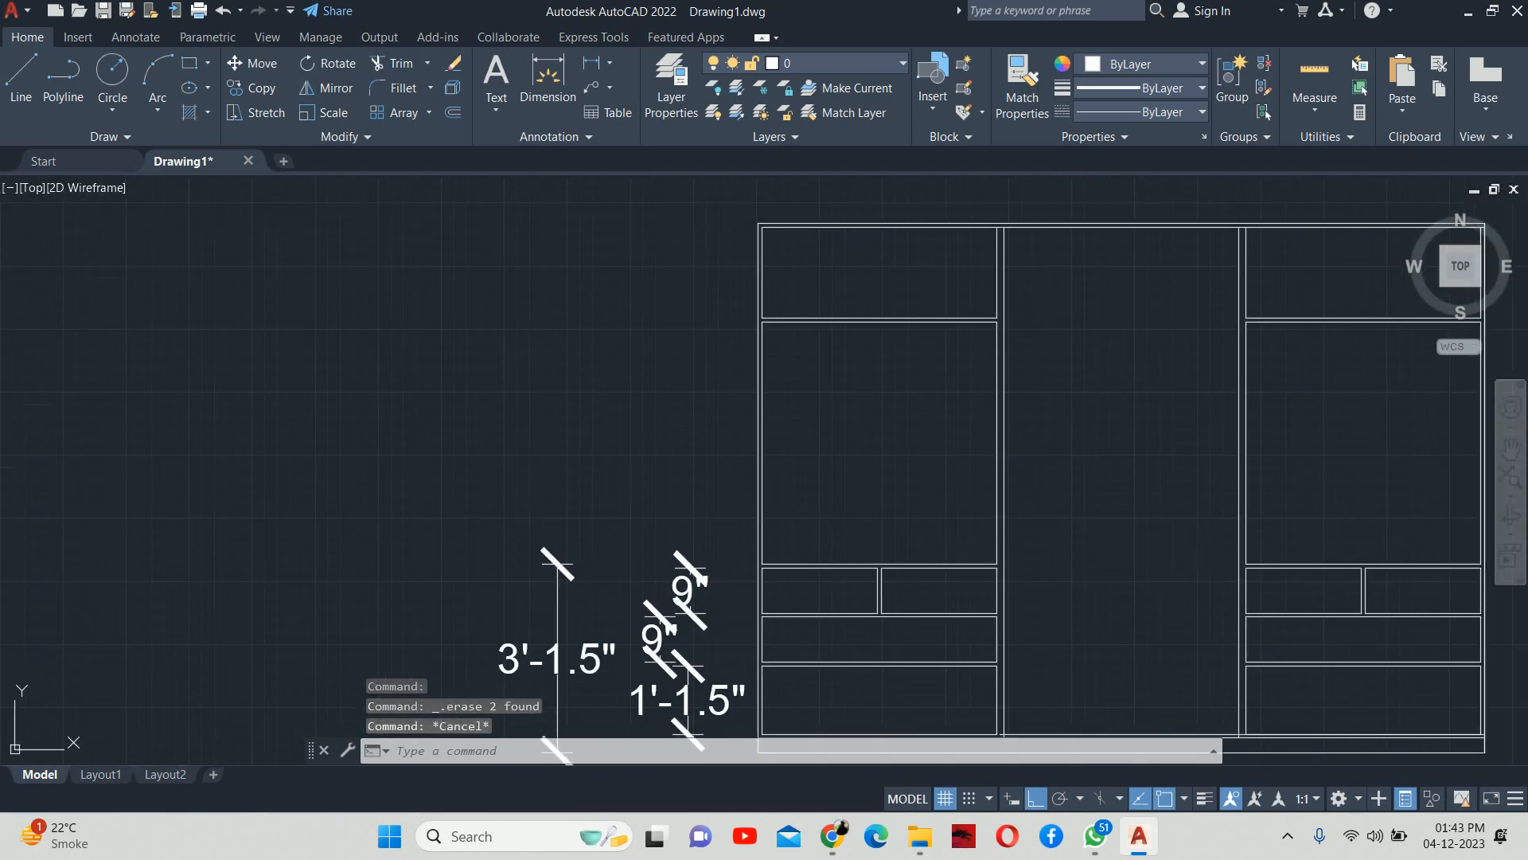
key(Escape)
key(Escape)
key(Escape)
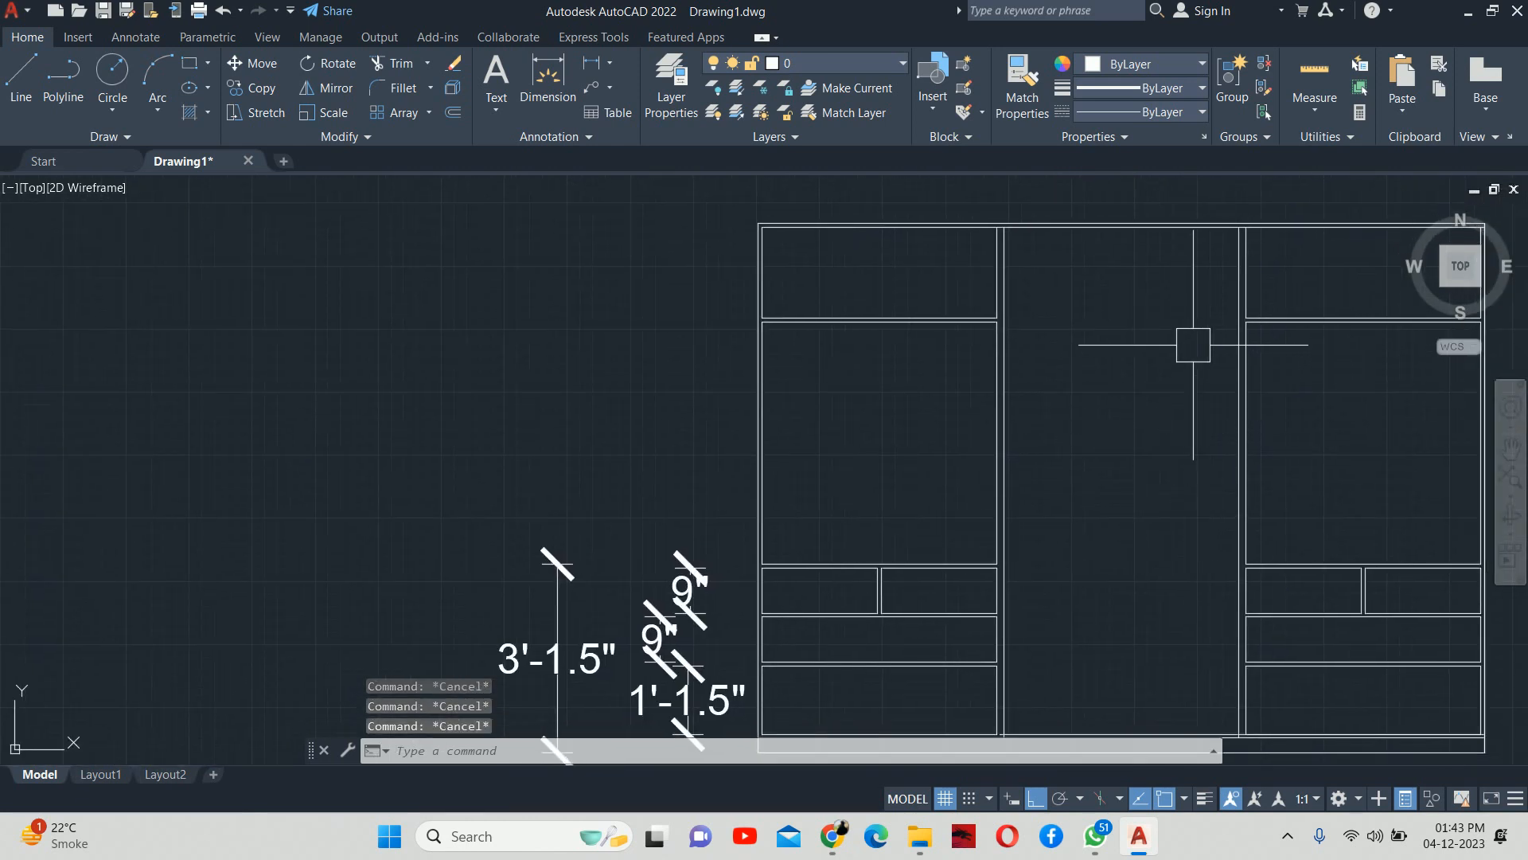
Step: Extend both lines of the right column's upper shelf across the central section to the left partition
text(ex)
key(Return)
drag(1341, 273, 1322, 269)
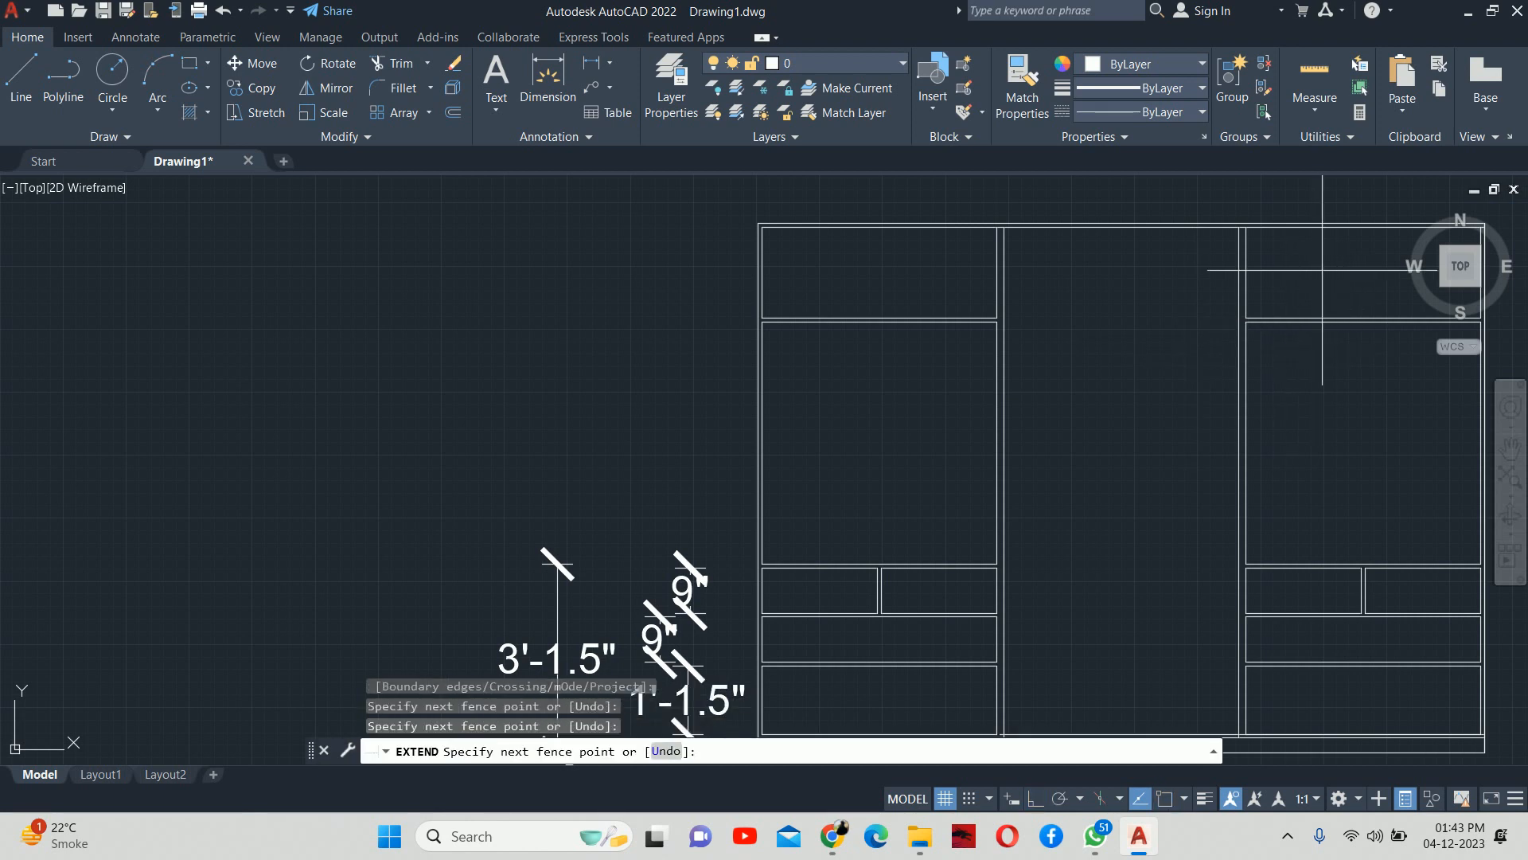
key(Return)
click(1306, 263)
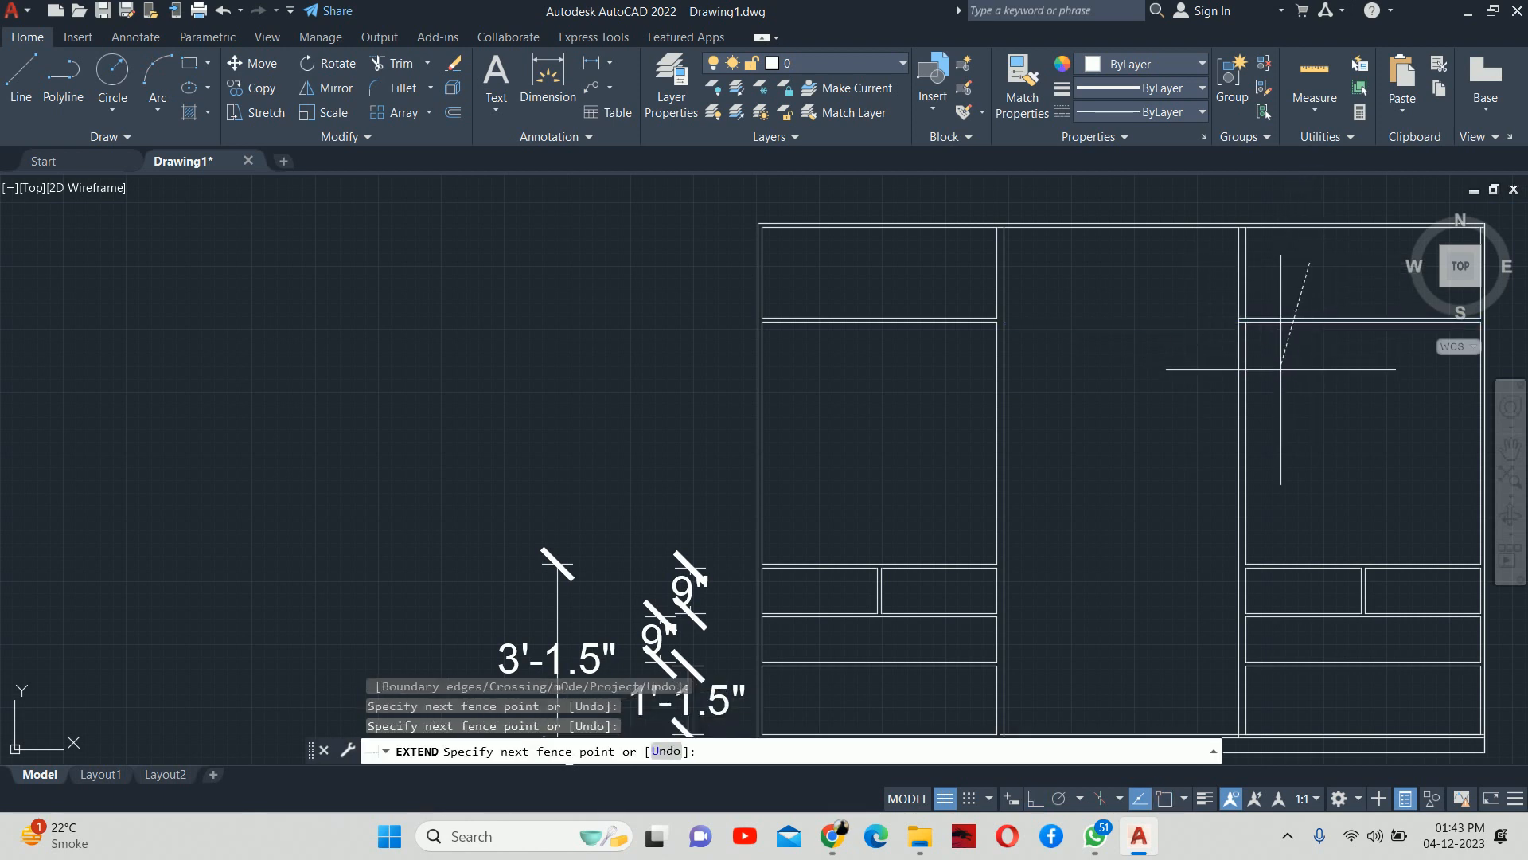
key(Return)
Step: Trim the shelf and partition lines inside both partition junctions so the panels open into each other
scroll(1242, 286, up, 2)
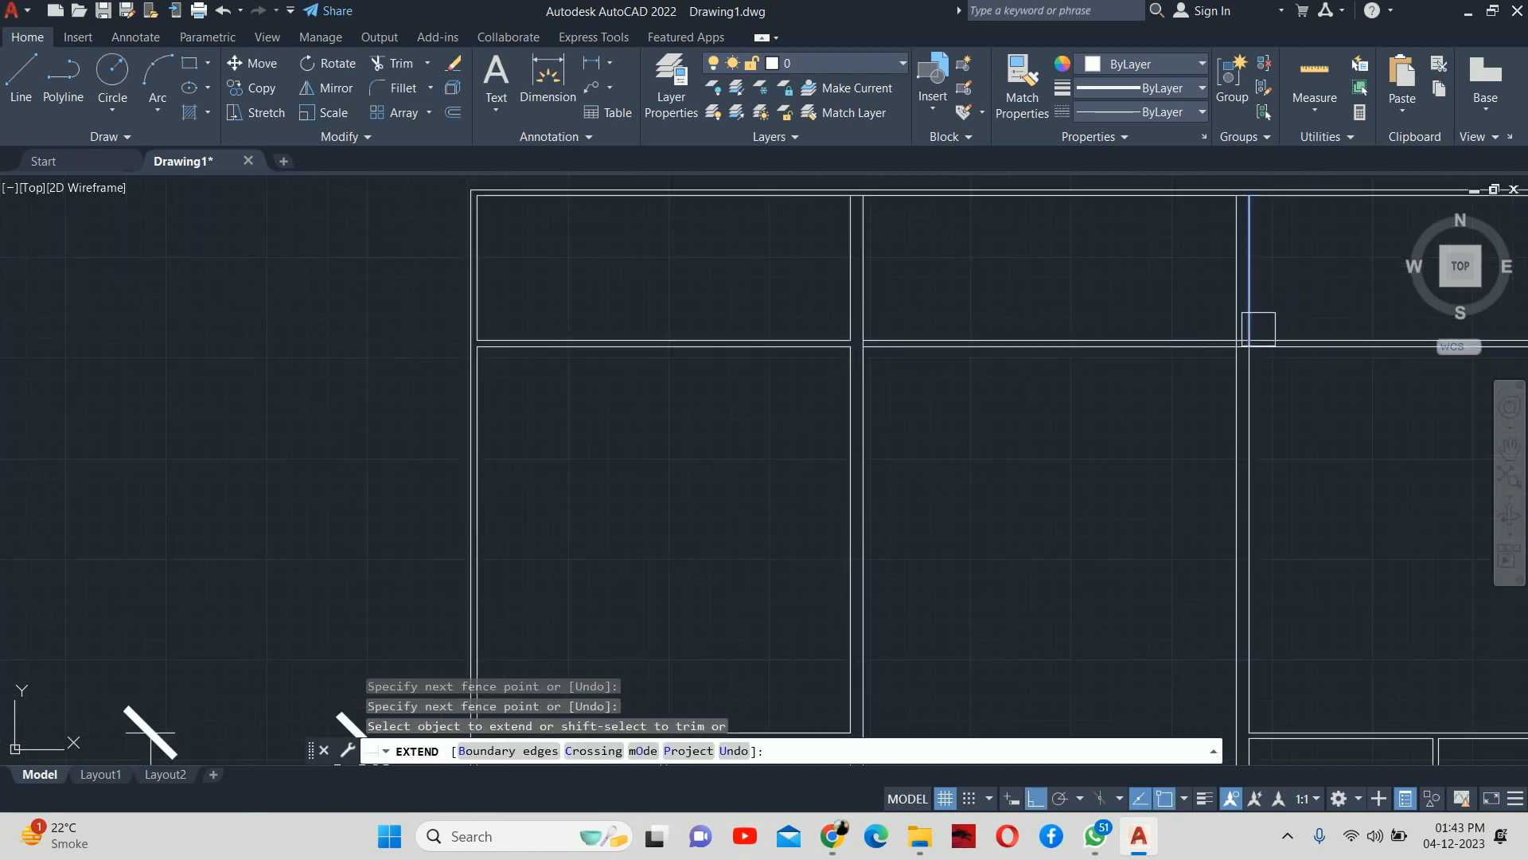
scroll(1210, 350, up, 5)
scroll(1179, 355, up, 3)
shift+click(1181, 371)
shift+click(1139, 422)
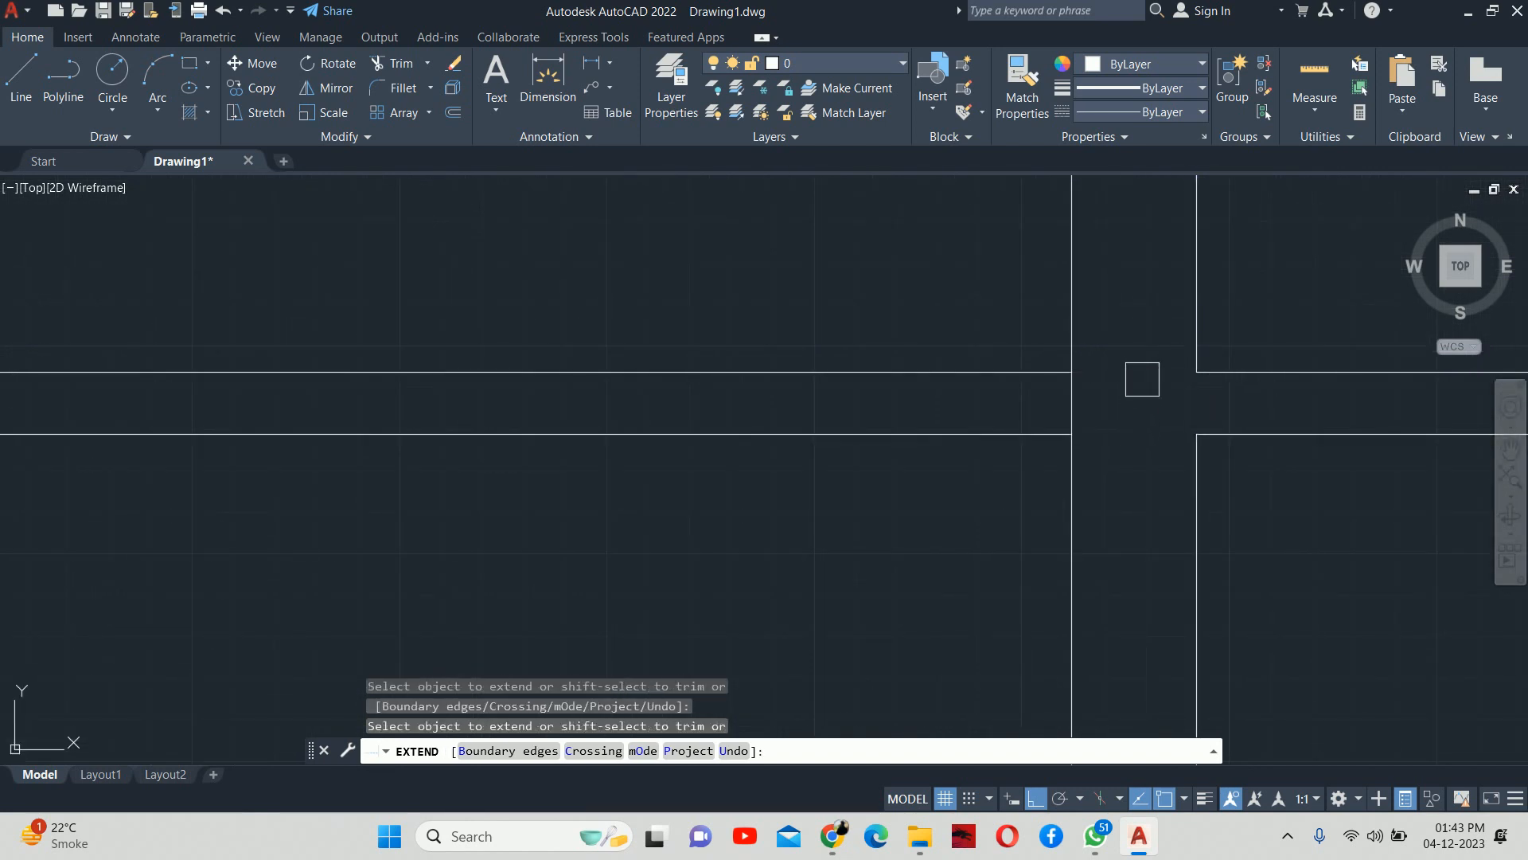
scroll(1075, 391, down, 10)
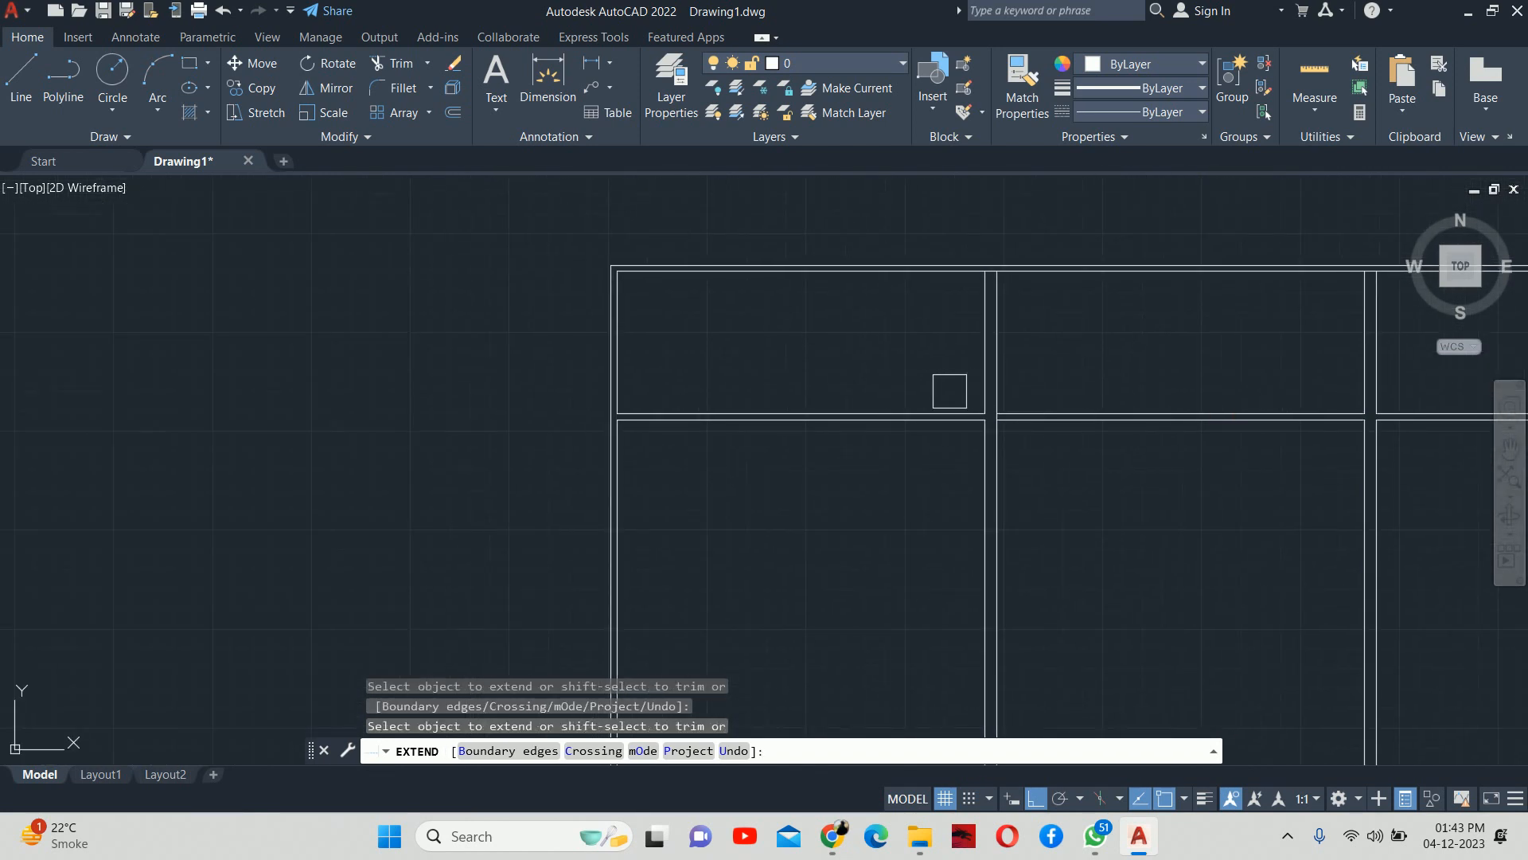
scroll(978, 427, up, 5)
click(987, 403)
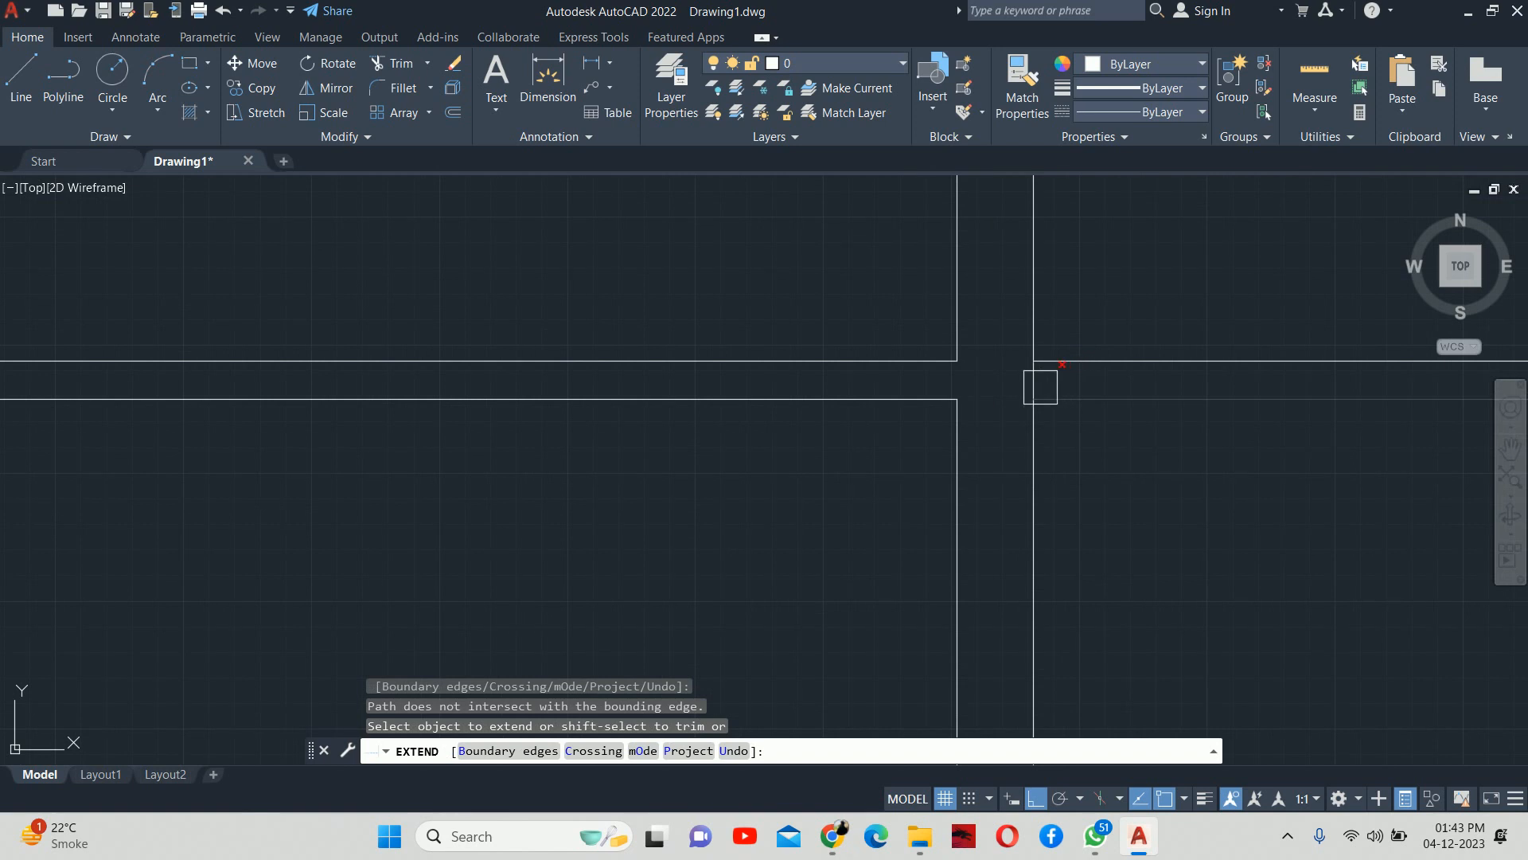
scroll(1038, 384, up, 4)
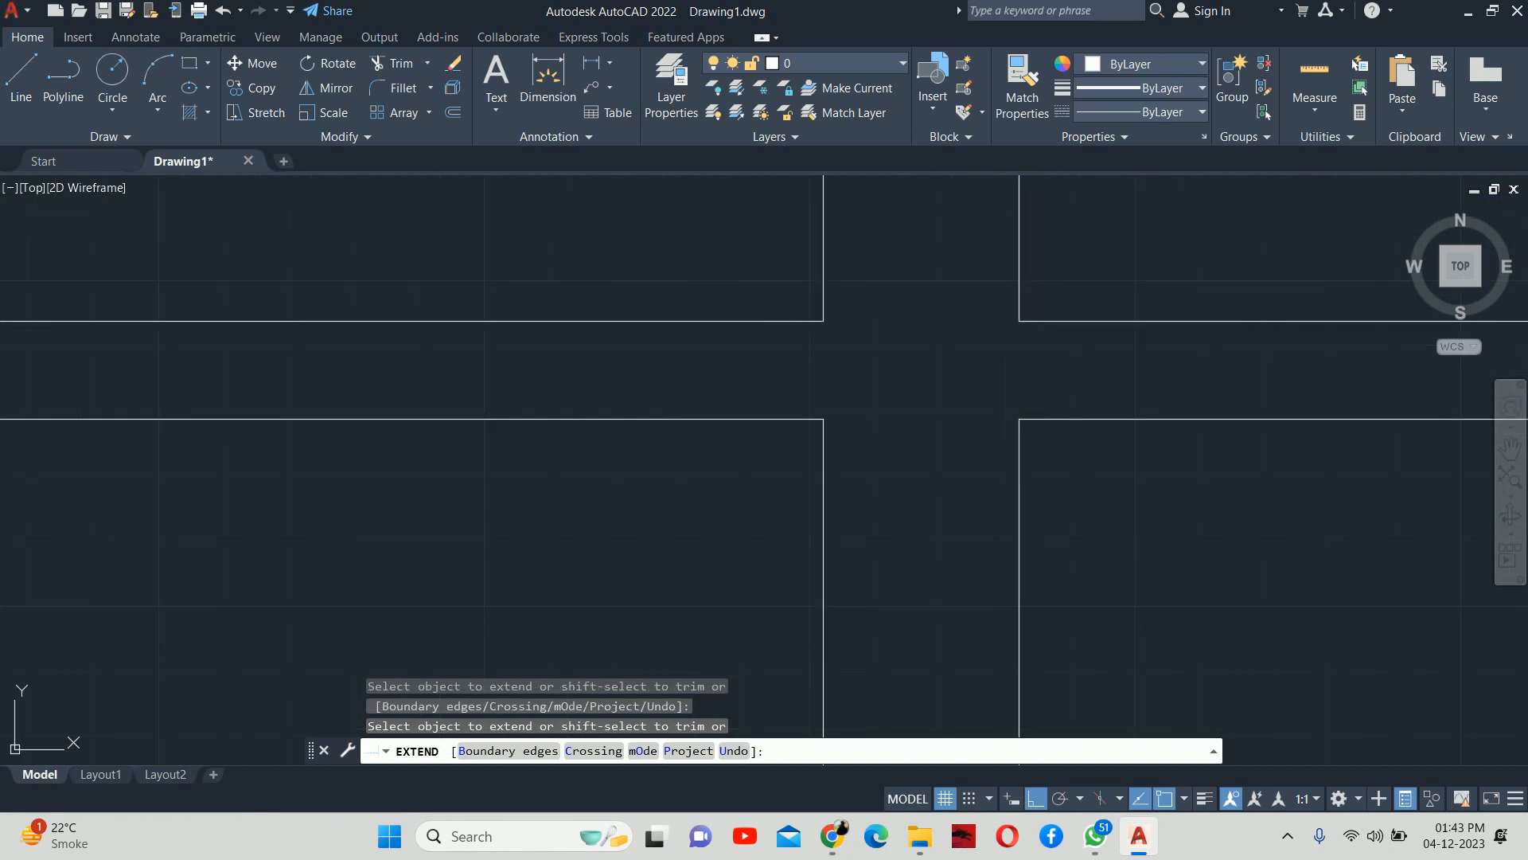
key(Escape)
key(Escape)
Step: Stretch the left side of the upper central compartment 0.75" towards the left column
text(s)
key(Return)
click(1045, 362)
scroll(1044, 360, down, 8)
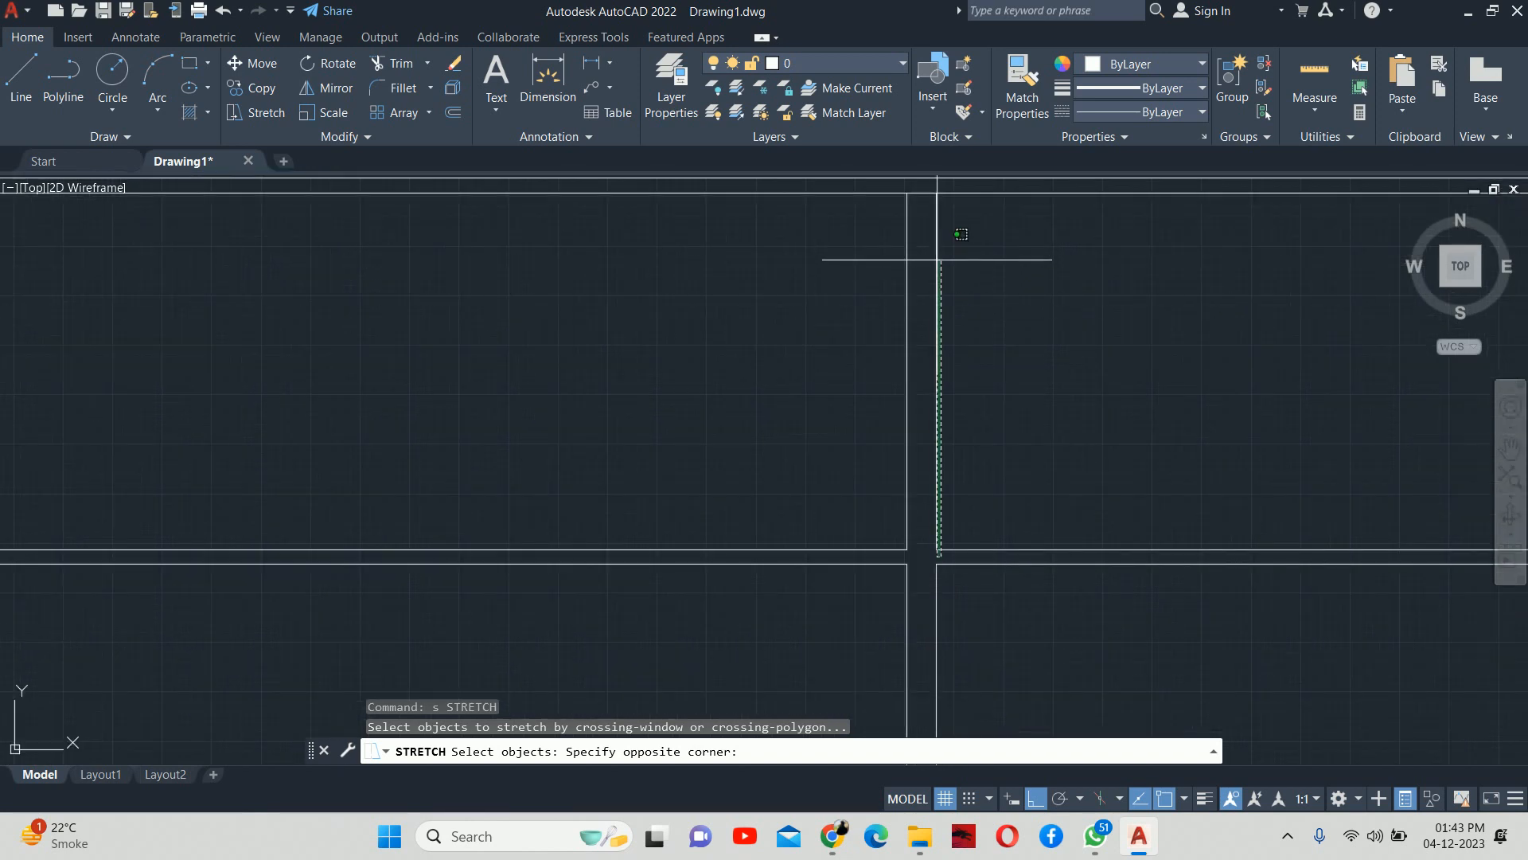
click(929, 194)
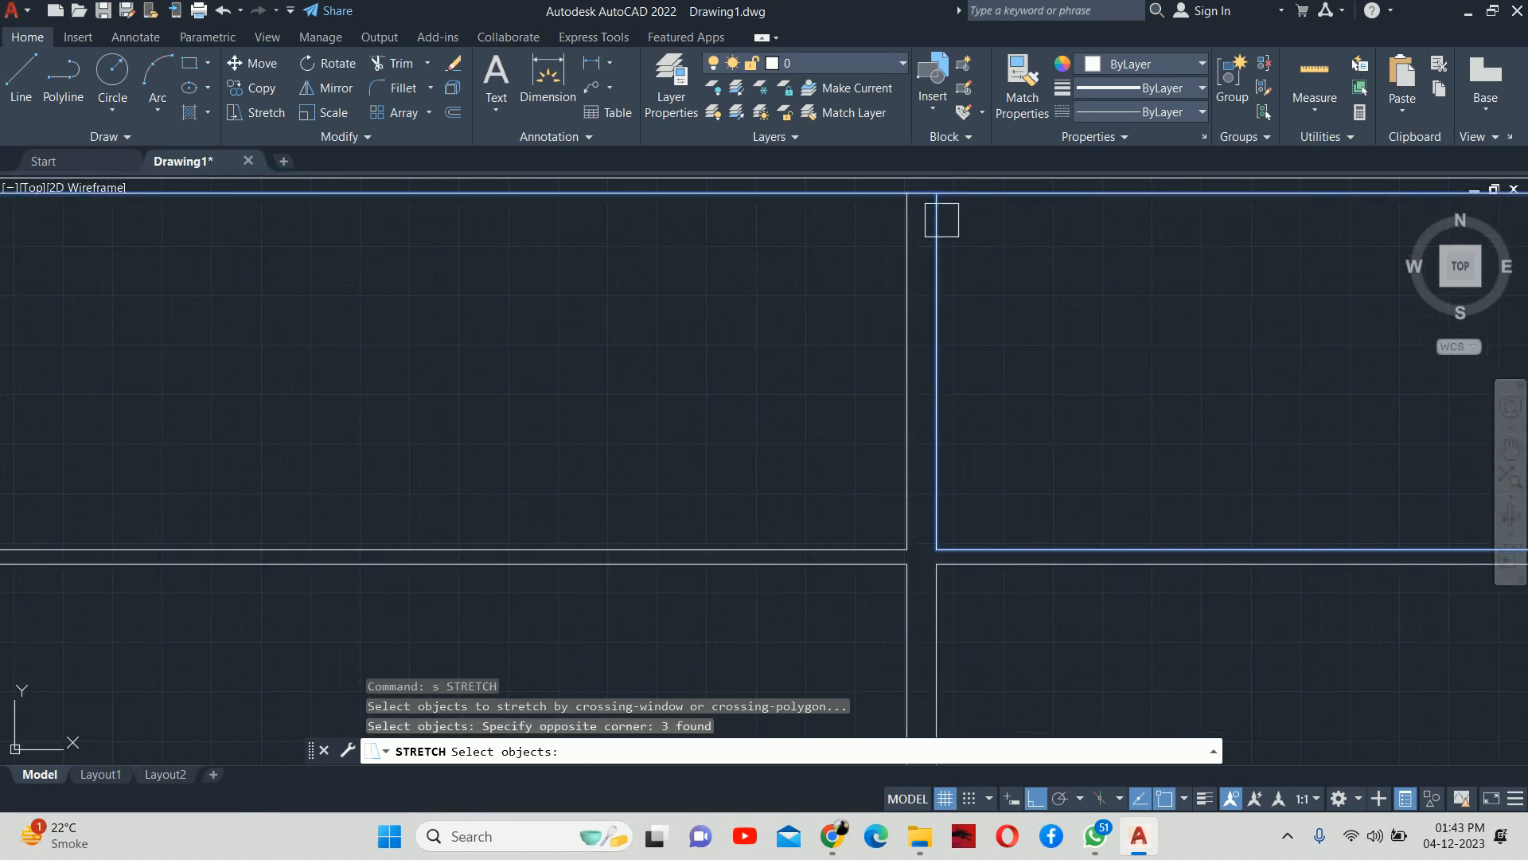
key(Return)
click(1164, 350)
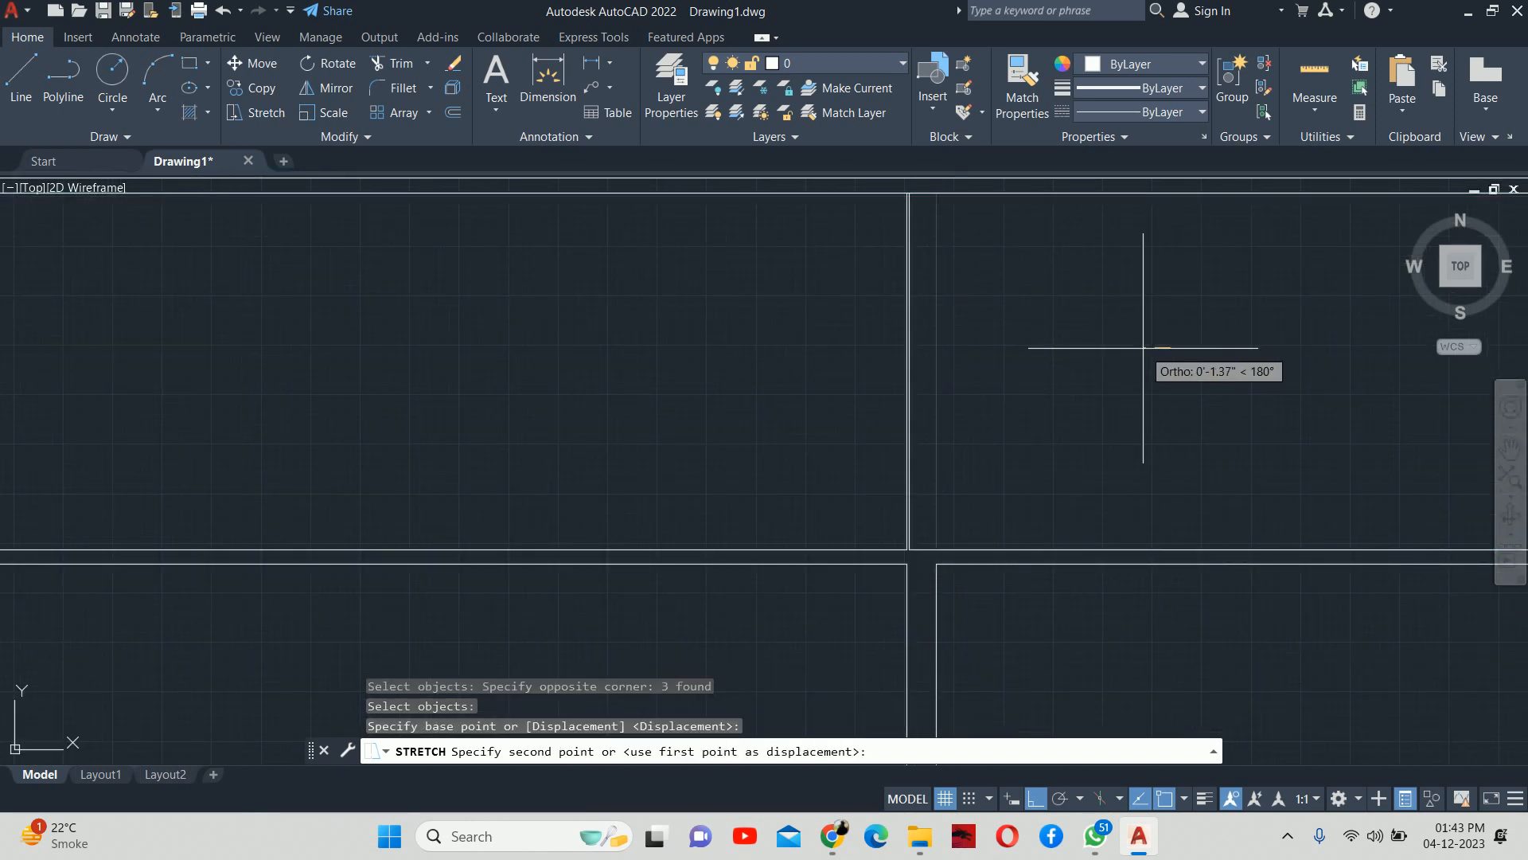
text(.75)
key(Return)
key(Escape)
key(Escape)
scroll(1013, 378, down, 2)
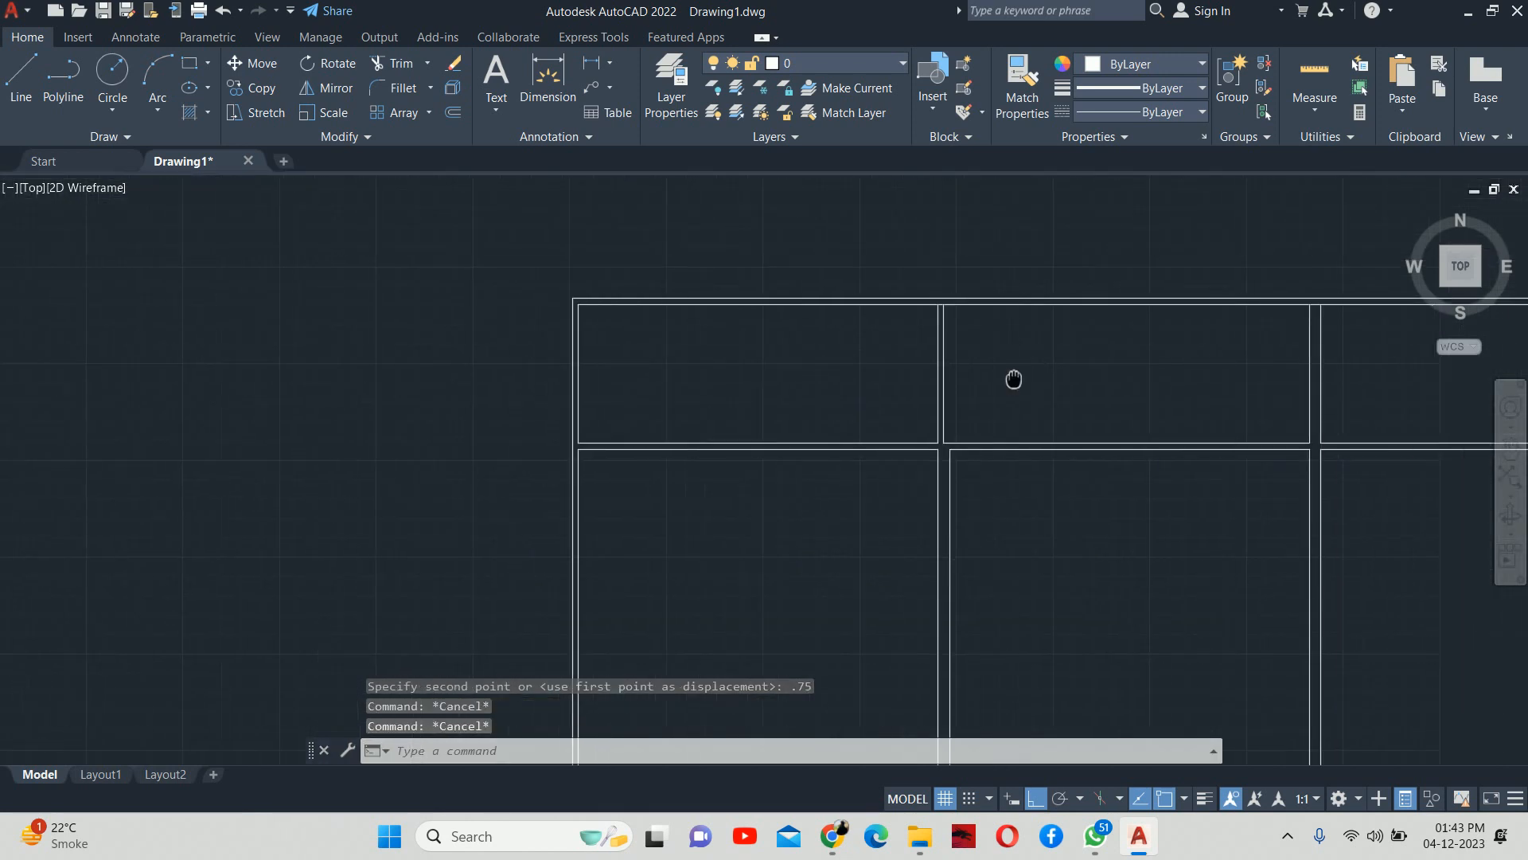
Step: Stretch the right side of the upper central compartment 0.75" towards the right column
scroll(1052, 398, up, 2)
key(Return)
scroll(1004, 477, up, 5)
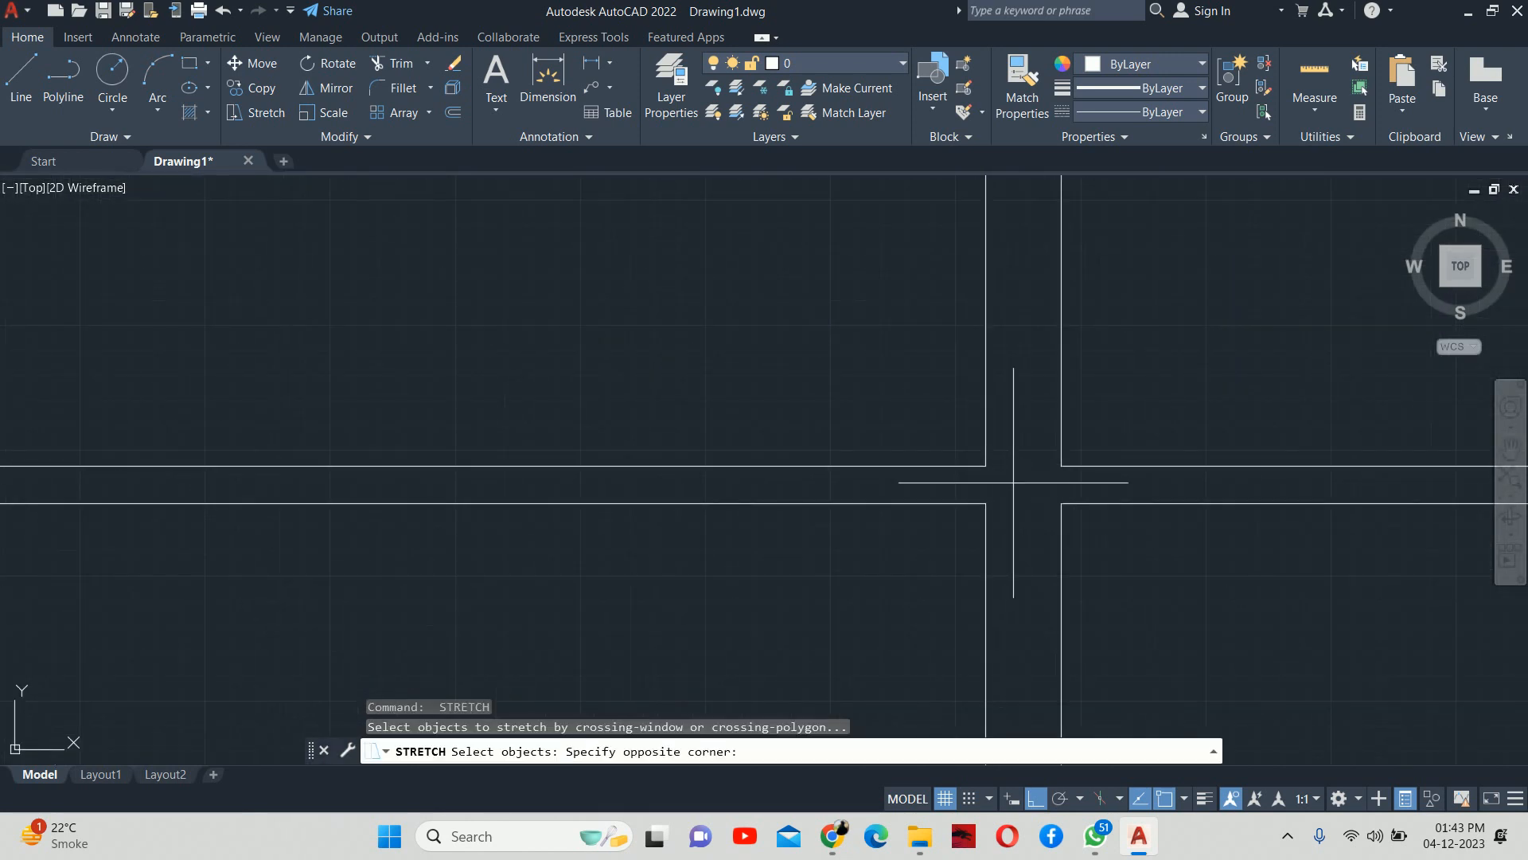
scroll(940, 433, down, 4)
scroll(905, 324, up, 2)
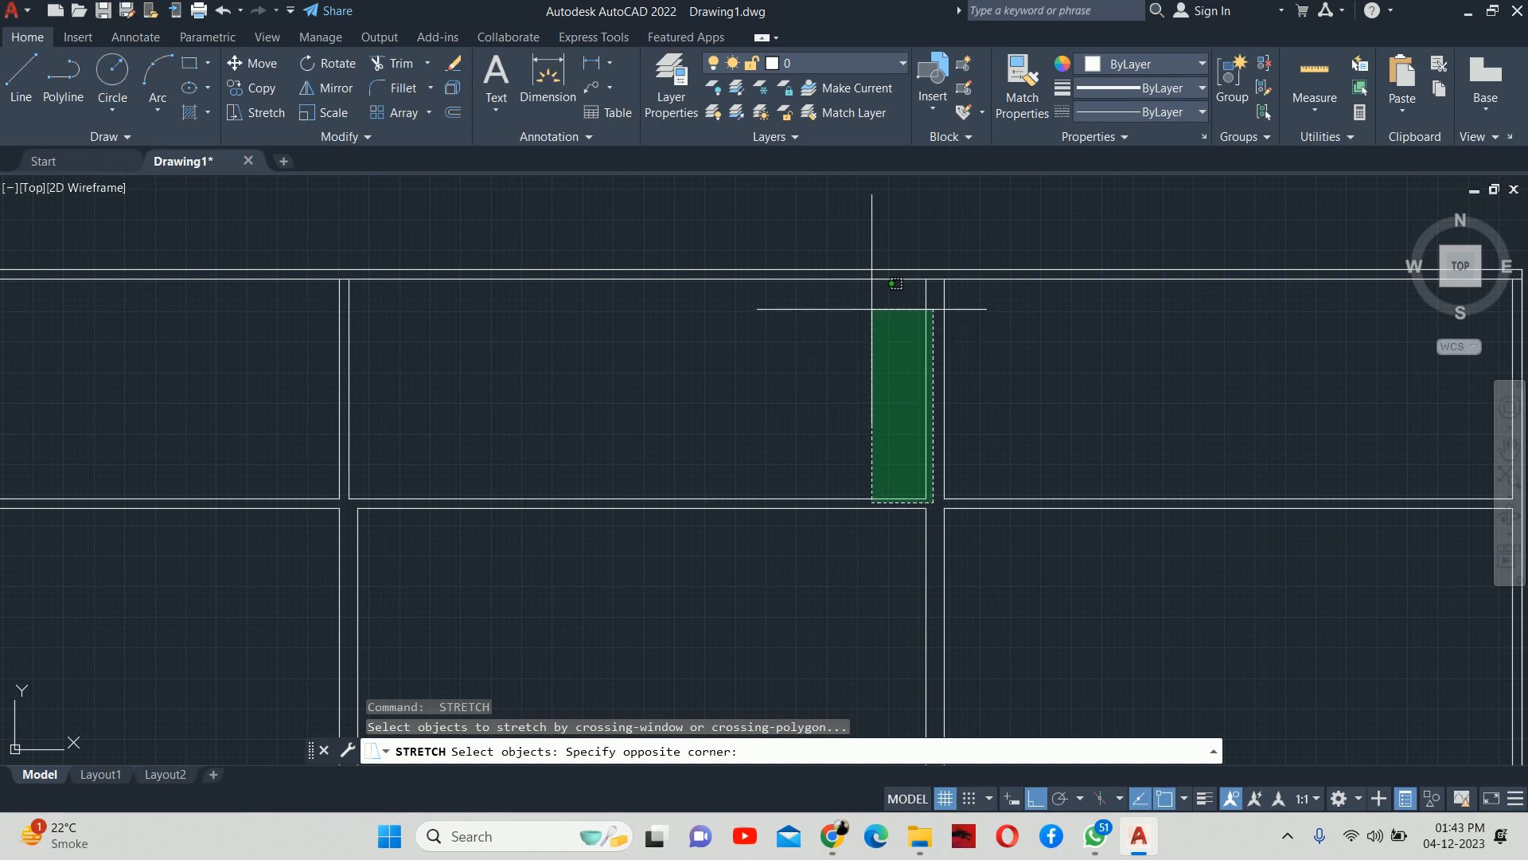
click(886, 276)
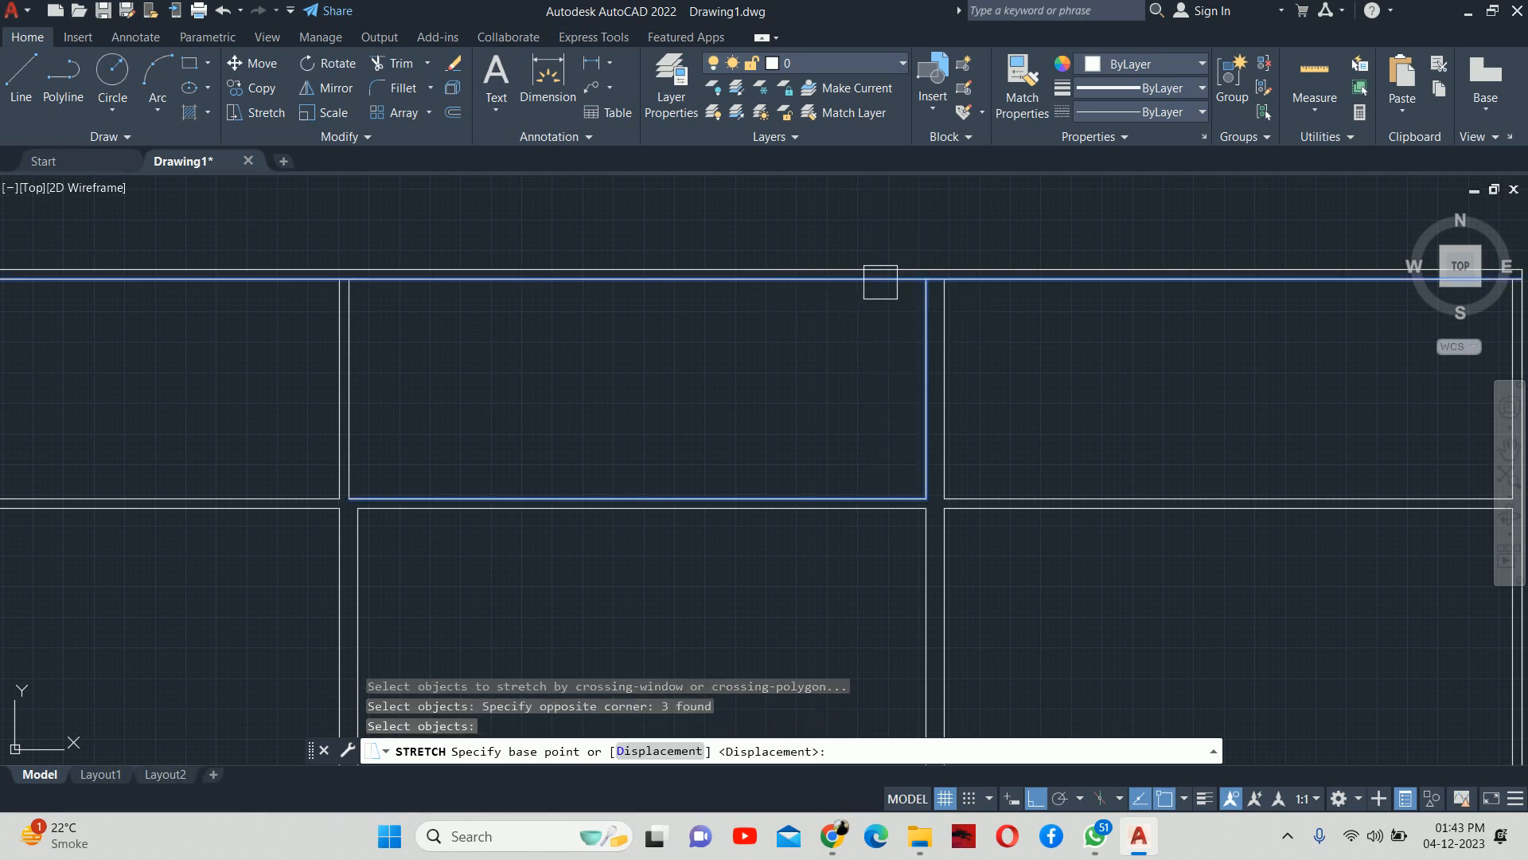
click(802, 350)
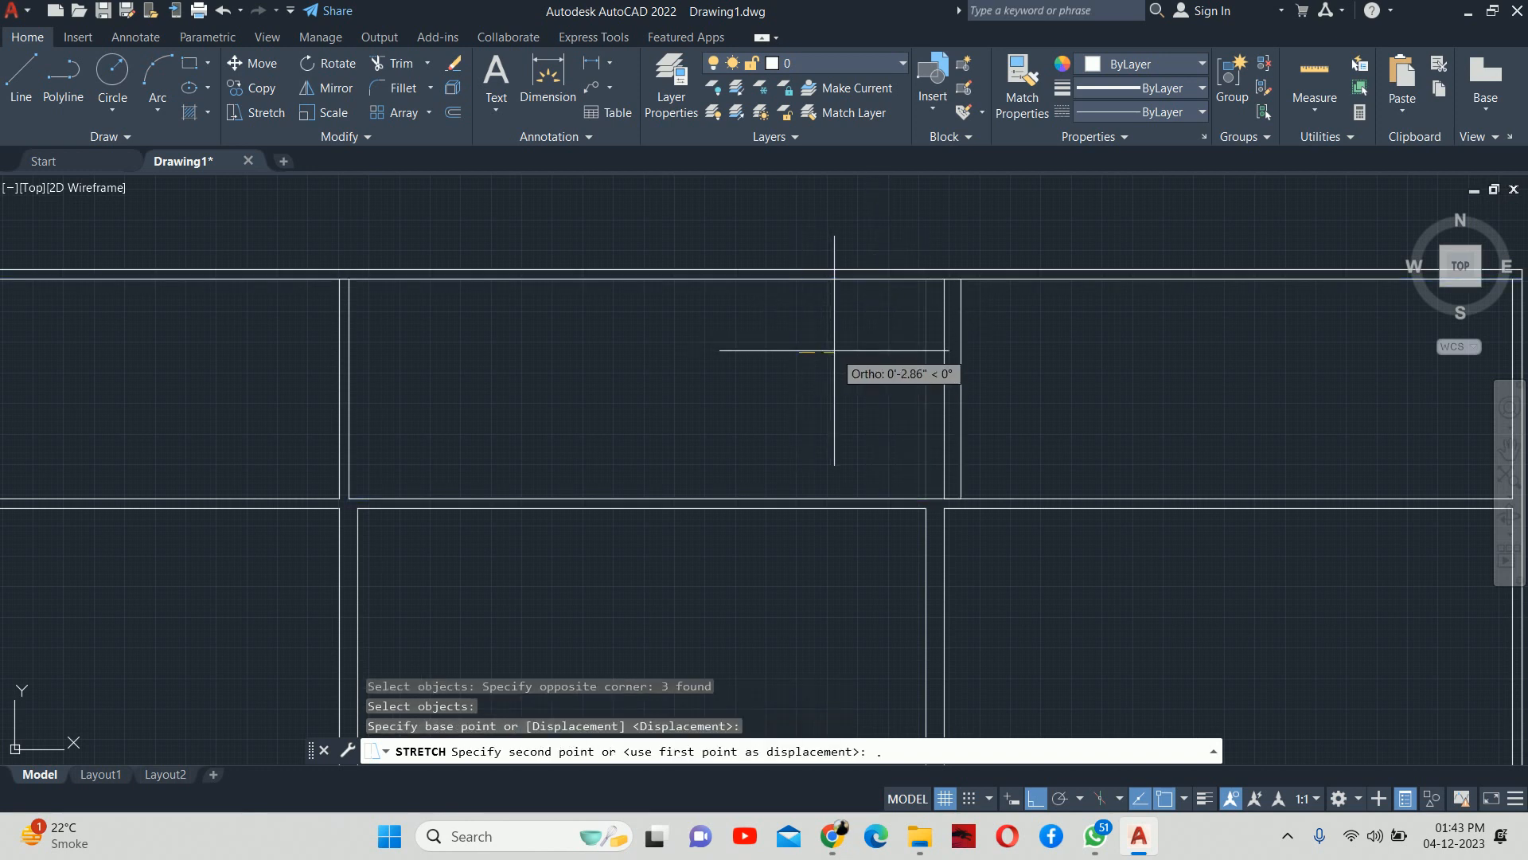
text(.75)
key(Return)
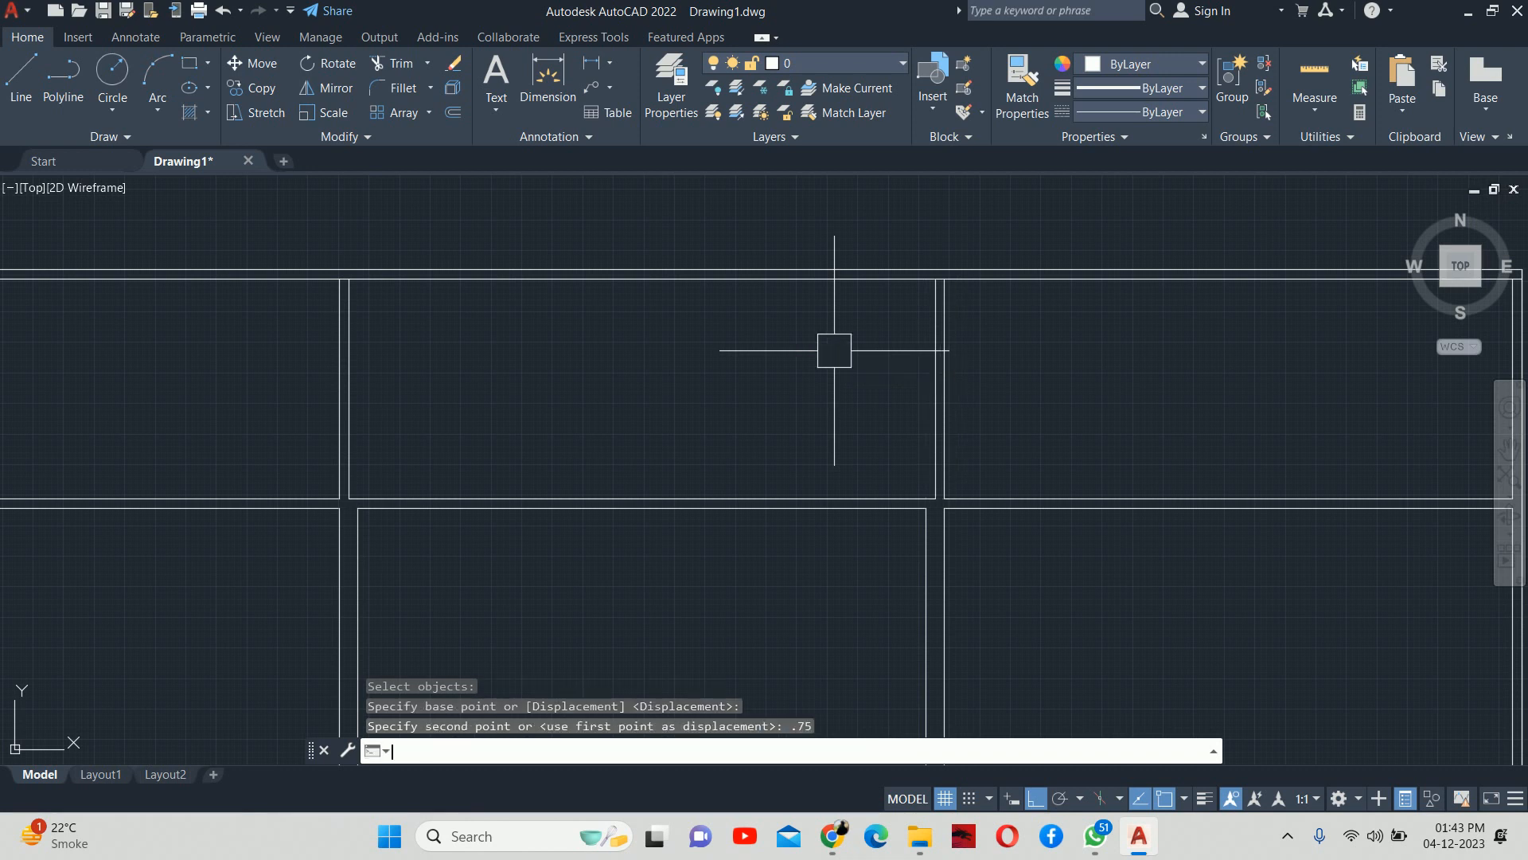
key(Escape)
key(Escape)
key(Escape)
Step: Trim the top panel's inner line between the two faces of both the right and left partitions
scroll(891, 314, up, 3)
text(tr)
key(Return)
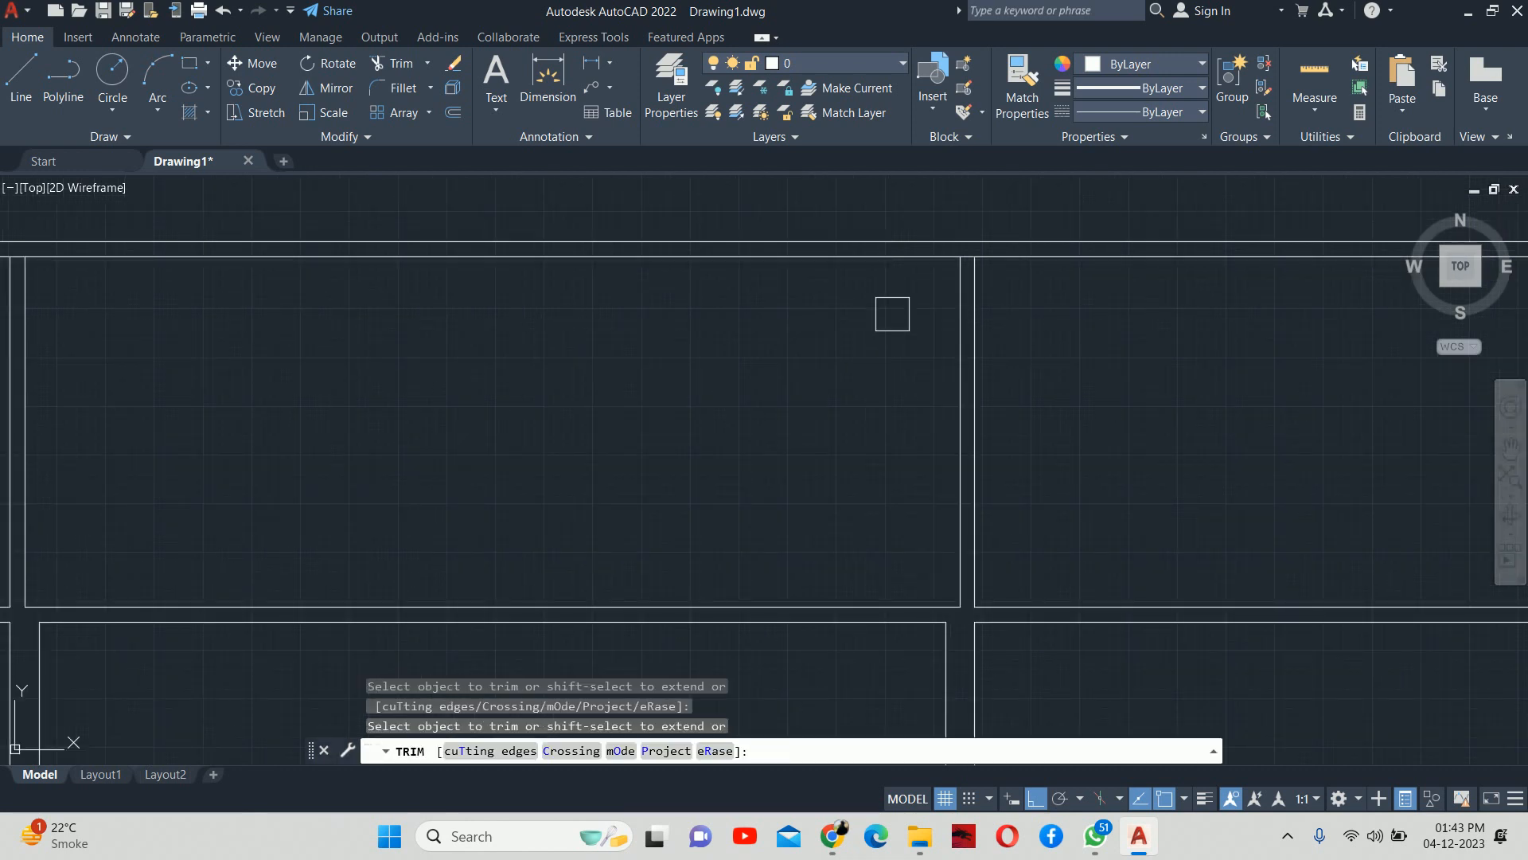
scroll(912, 292, up, 3)
scroll(961, 233, up, 3)
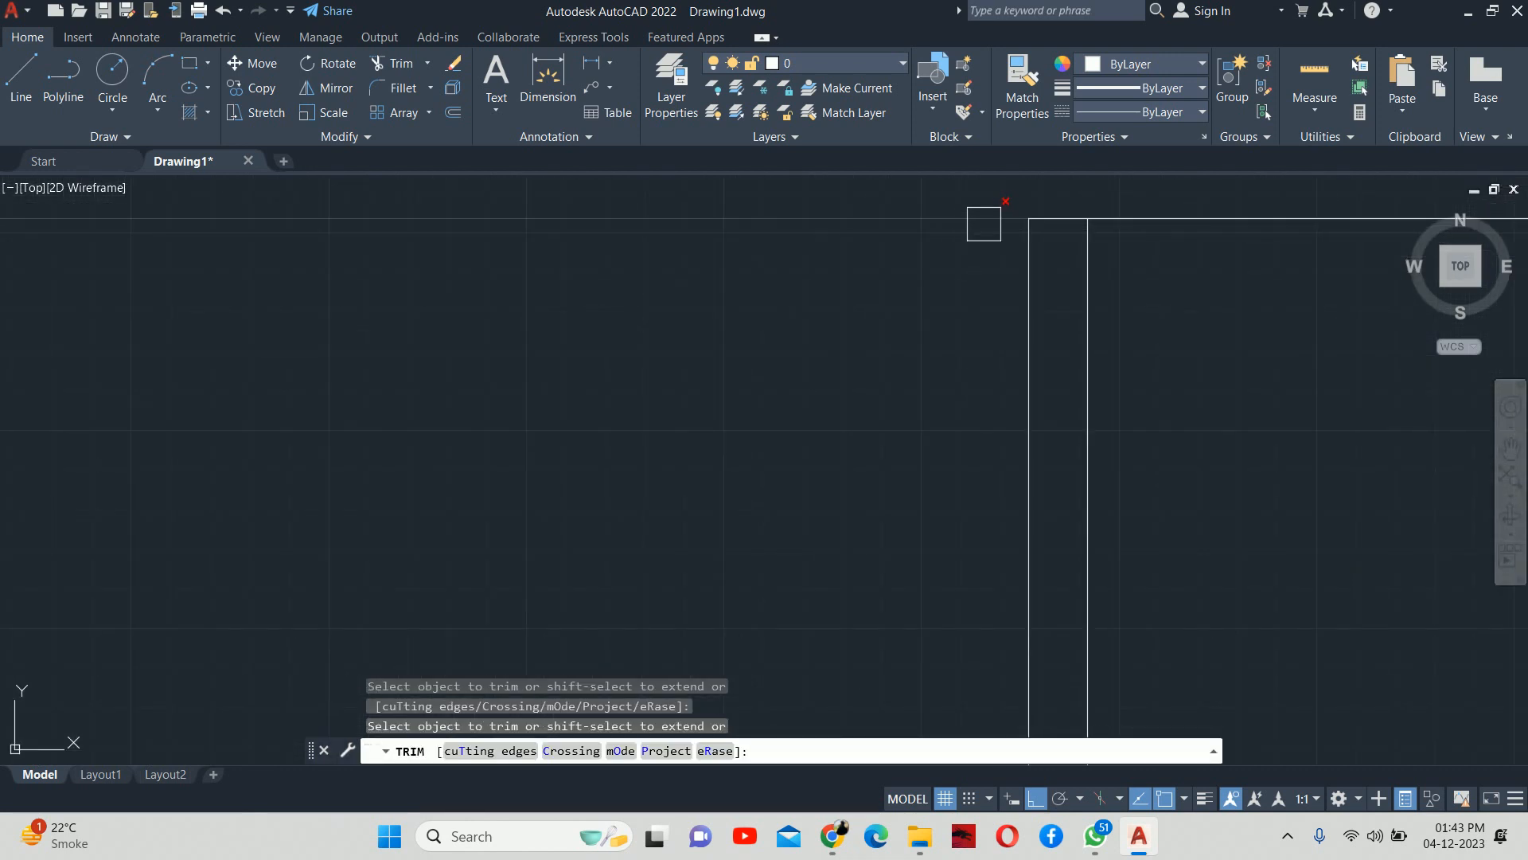
scroll(1066, 221, down, 5)
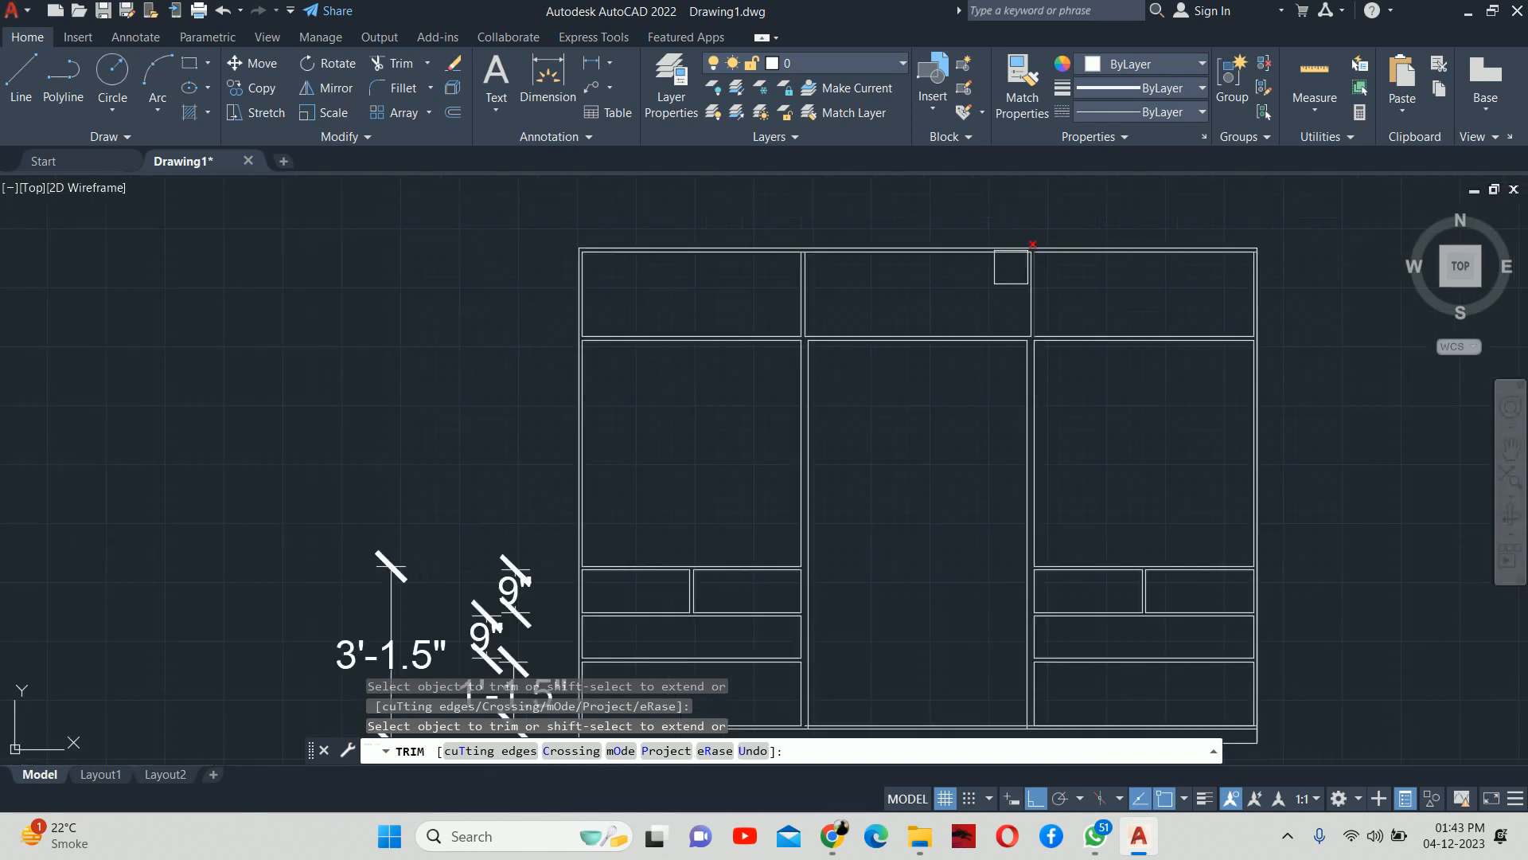
scroll(808, 232, up, 5)
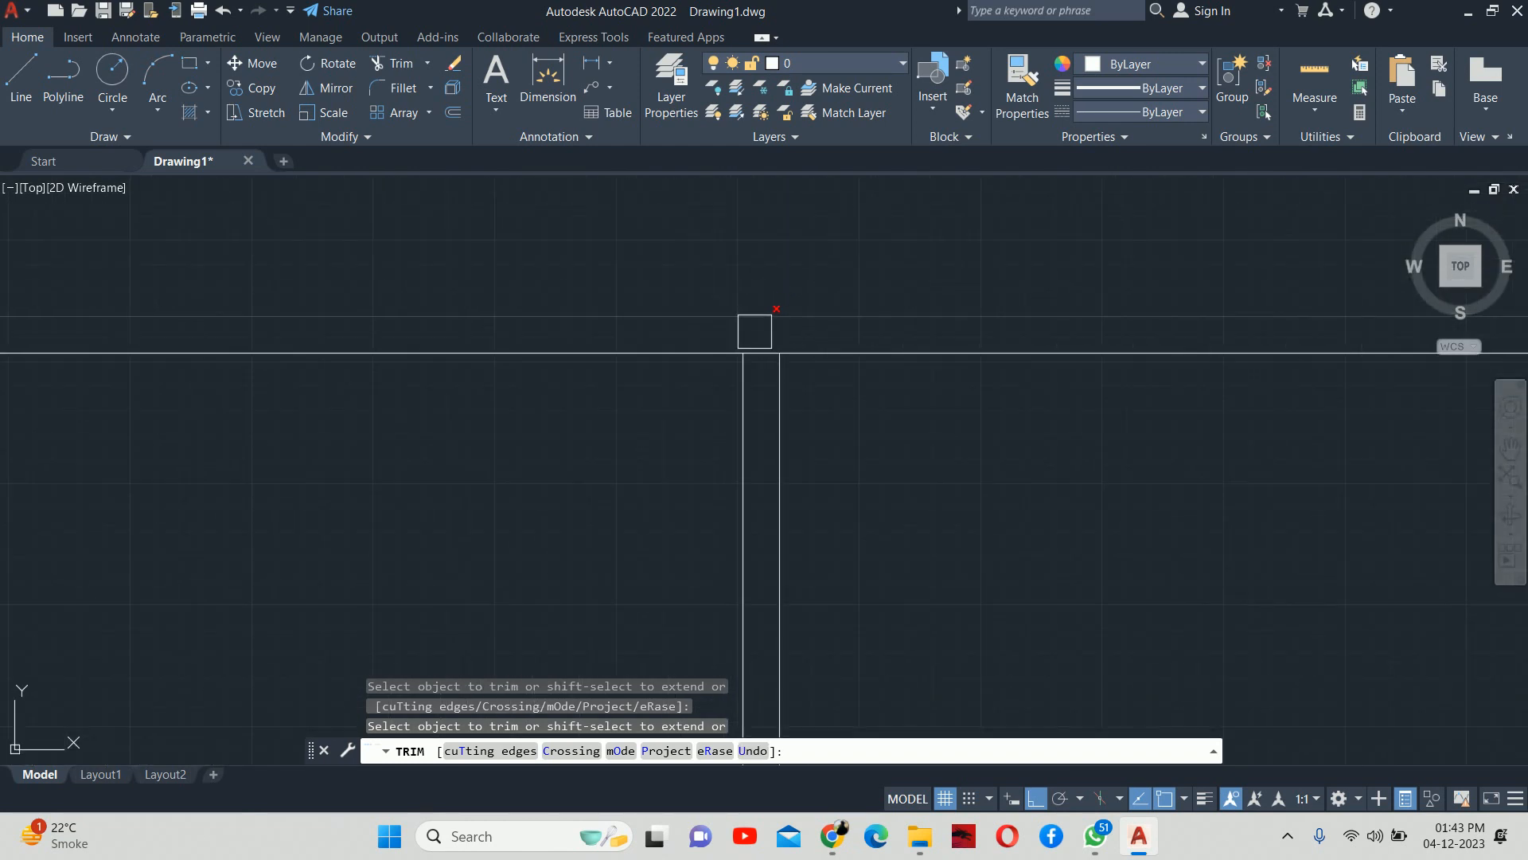
scroll(754, 355, up, 3)
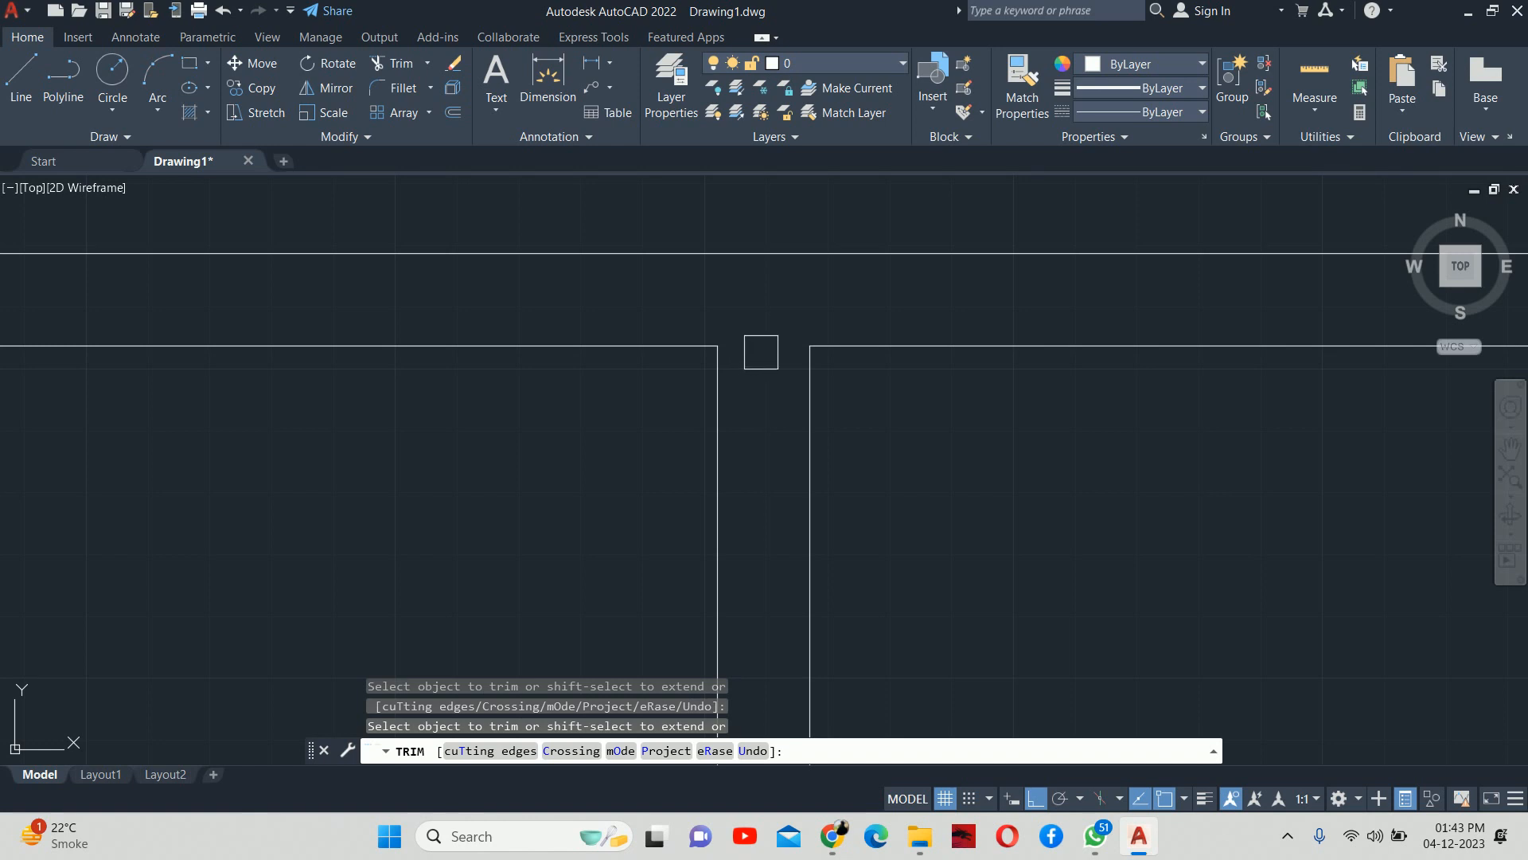
scroll(772, 351, down, 3)
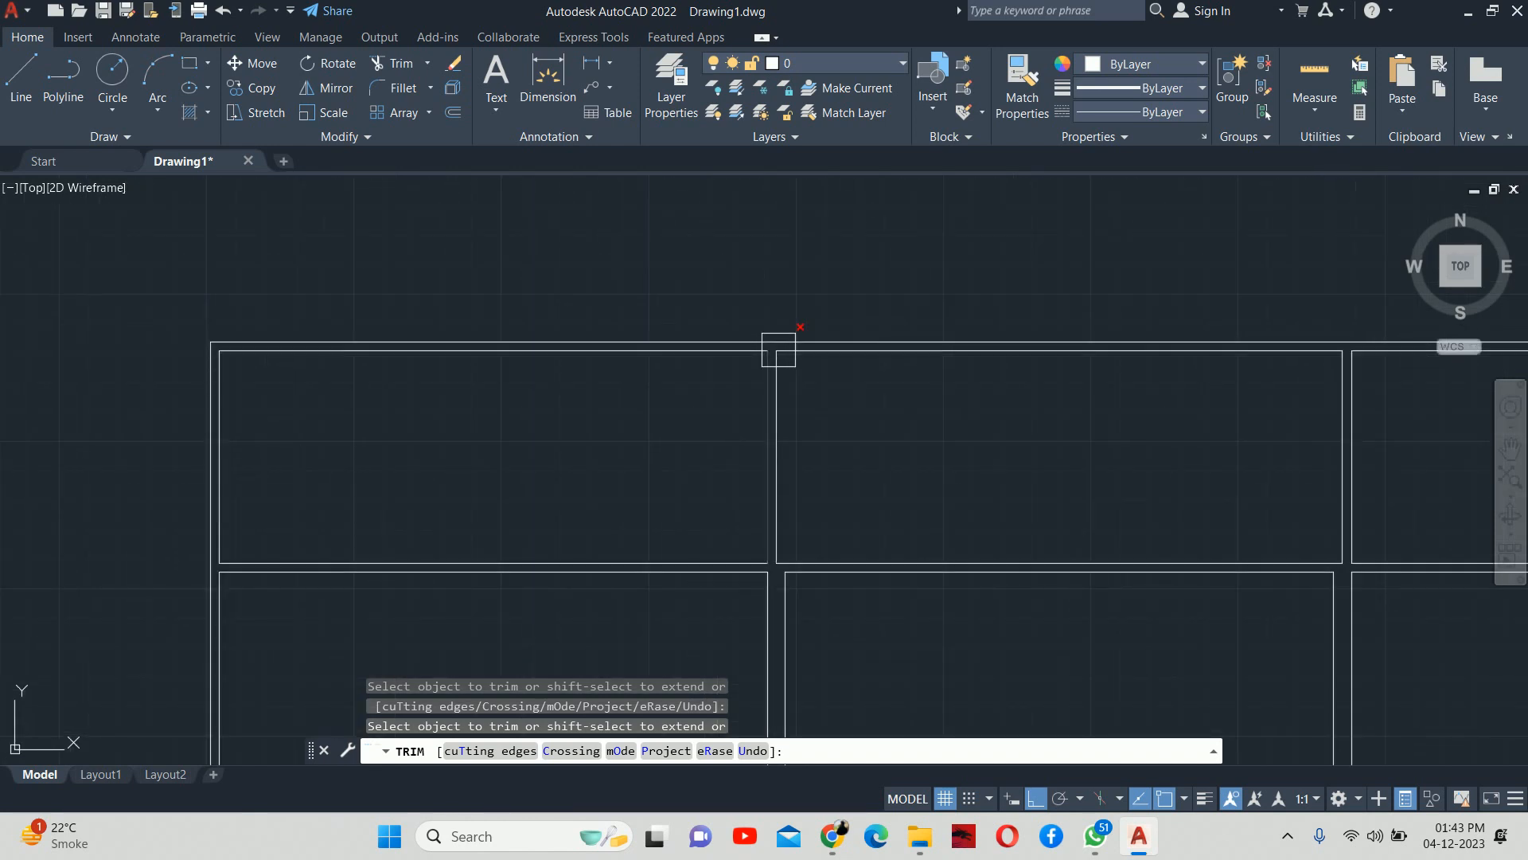
key(Escape)
key(Escape)
key(Escape)
key(Escape)
Step: Offset the lower line of the central section's upper shelf 0.75" downwards
scroll(1087, 476, down, 5)
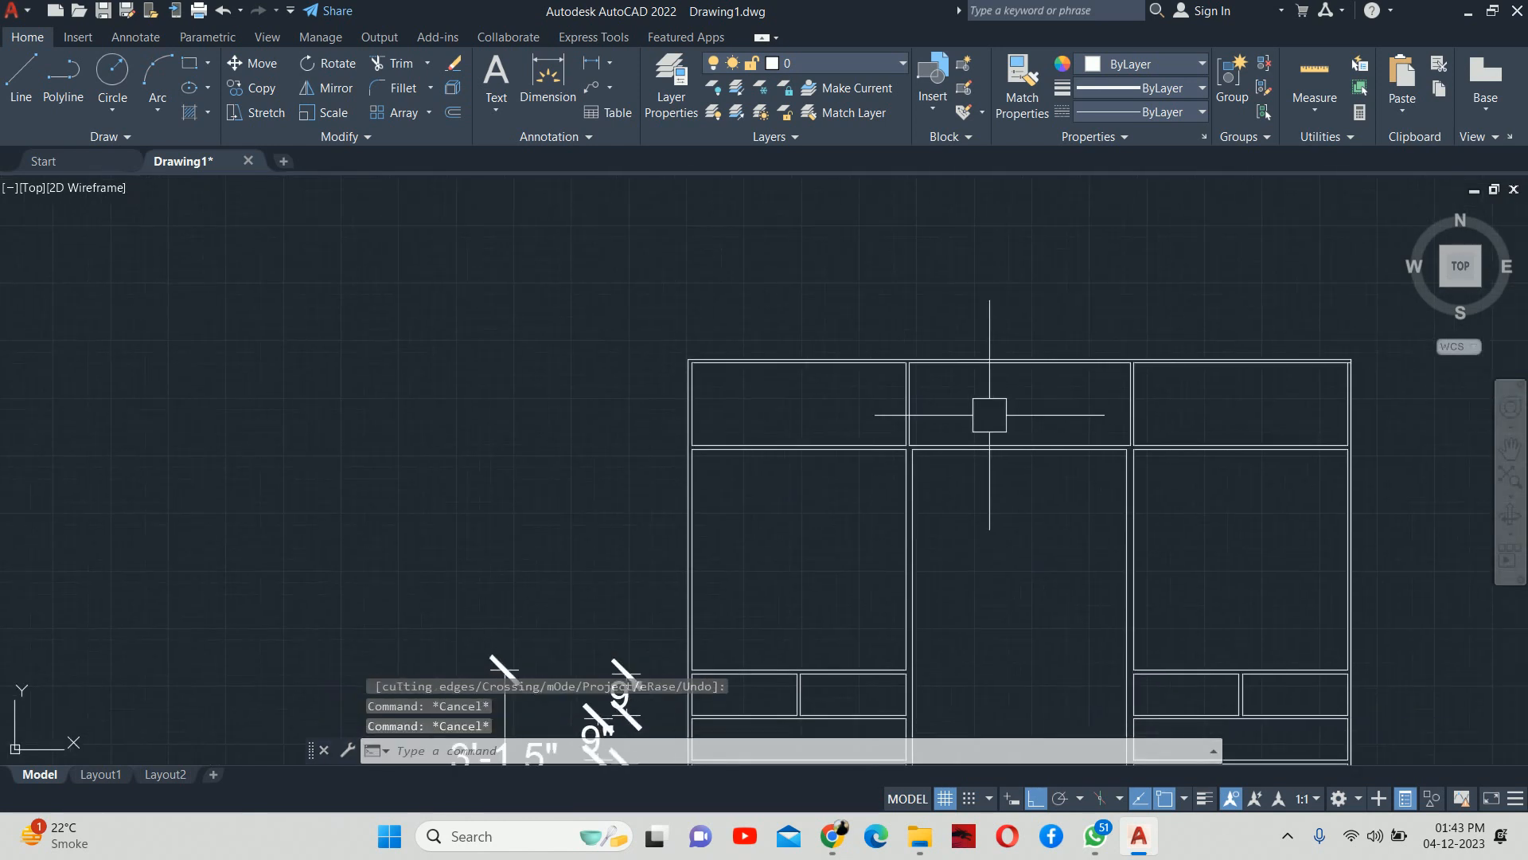
scroll(1013, 449, up, 5)
text(o)
key(Return)
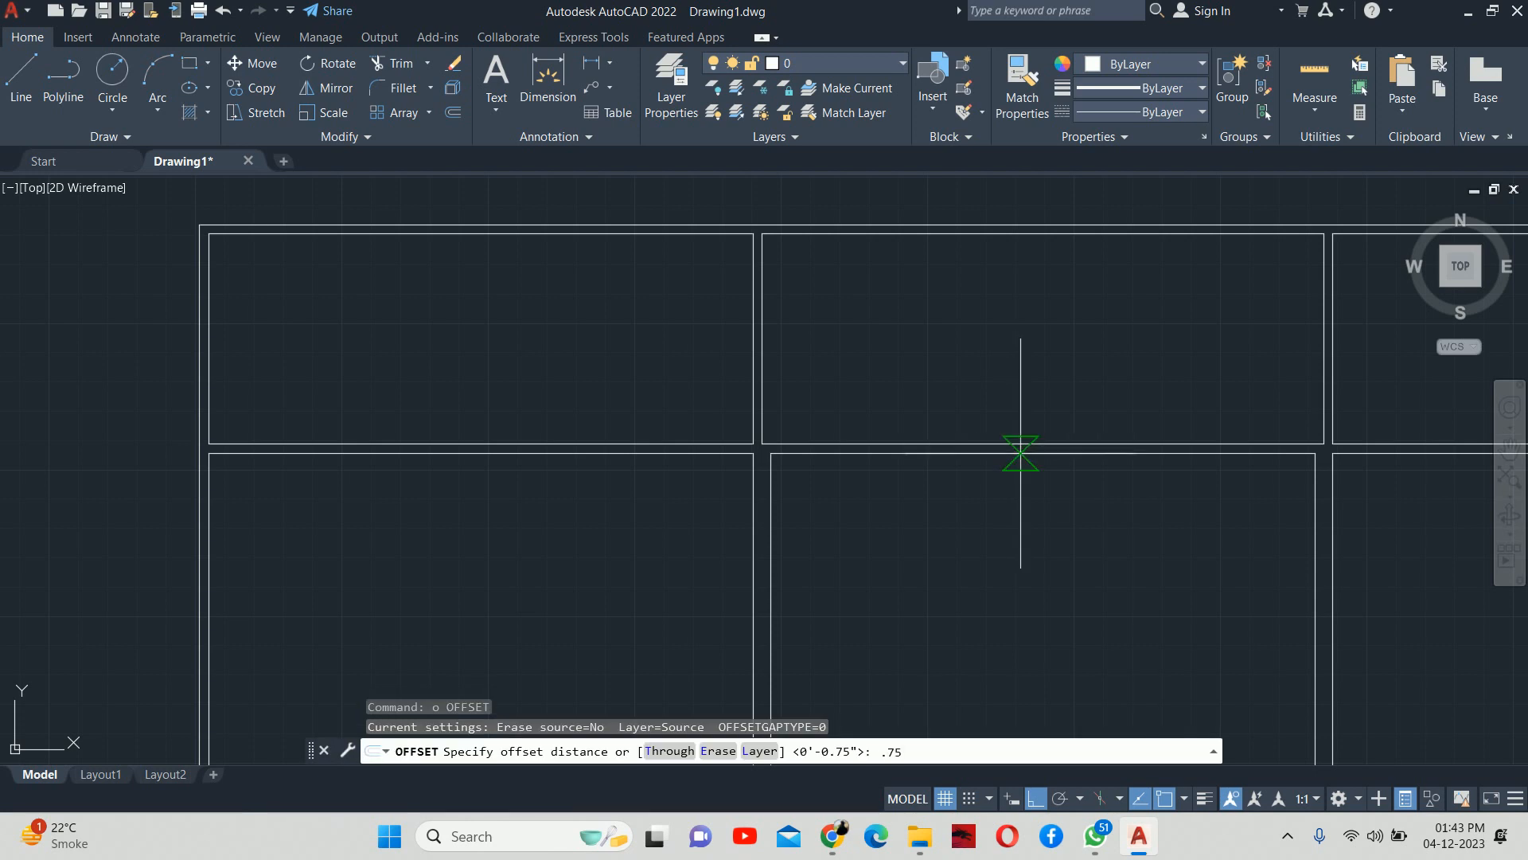
text(.75)
key(Return)
scroll(1023, 451, up, 3)
click(955, 454)
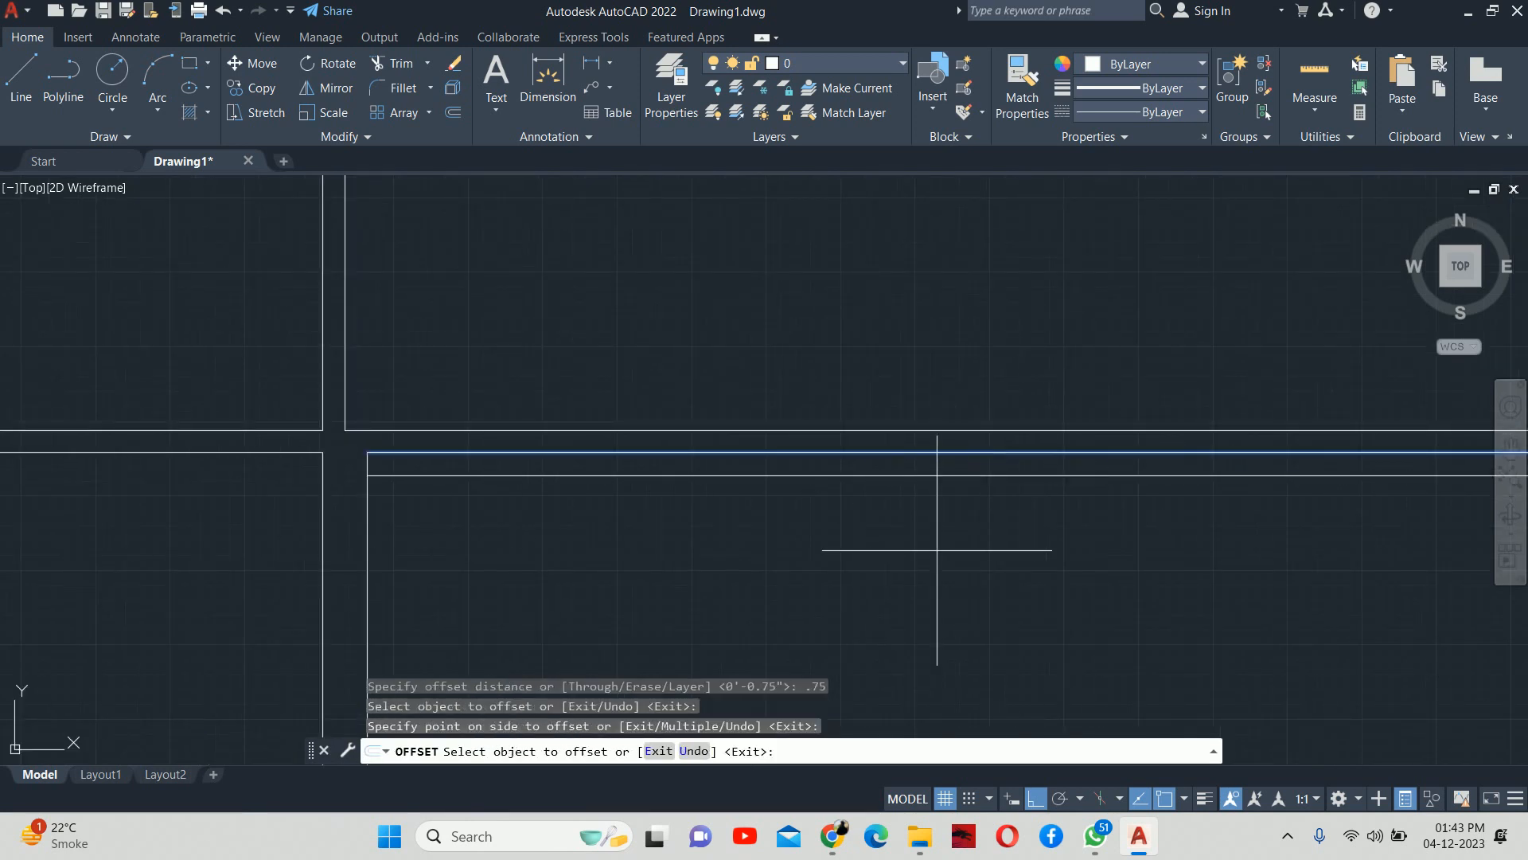
click(894, 546)
key(Escape)
key(Escape)
Step: Delete the middle of the three parallel lines in the central section's upper shelf
scroll(716, 470, up, 2)
click(649, 457)
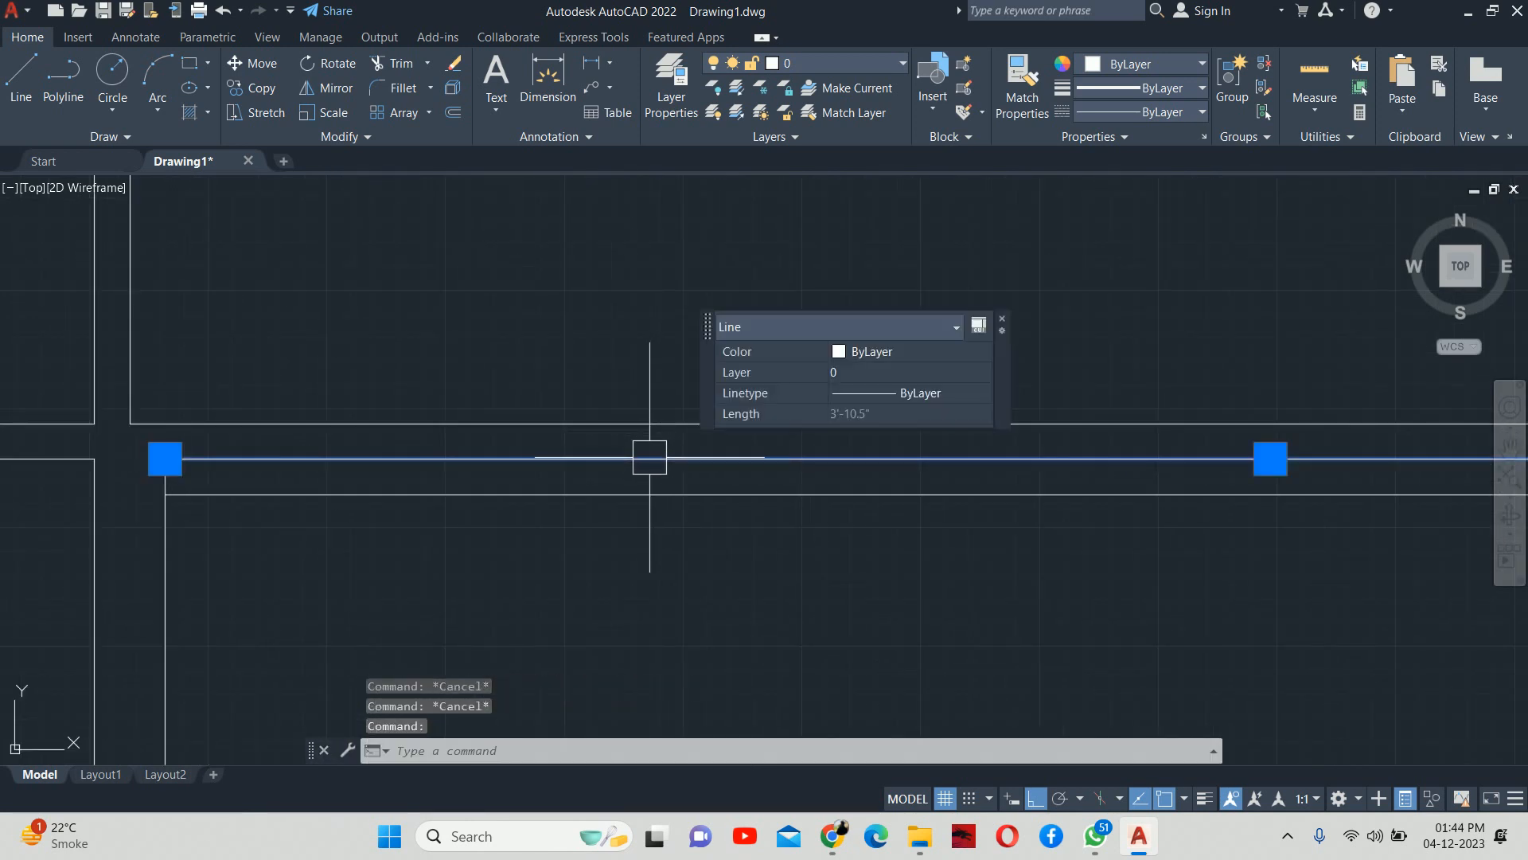
key(Delete)
Step: Trim the ends of both partition face lines that project above the central shelf's lower line
text(tr)
key(Return)
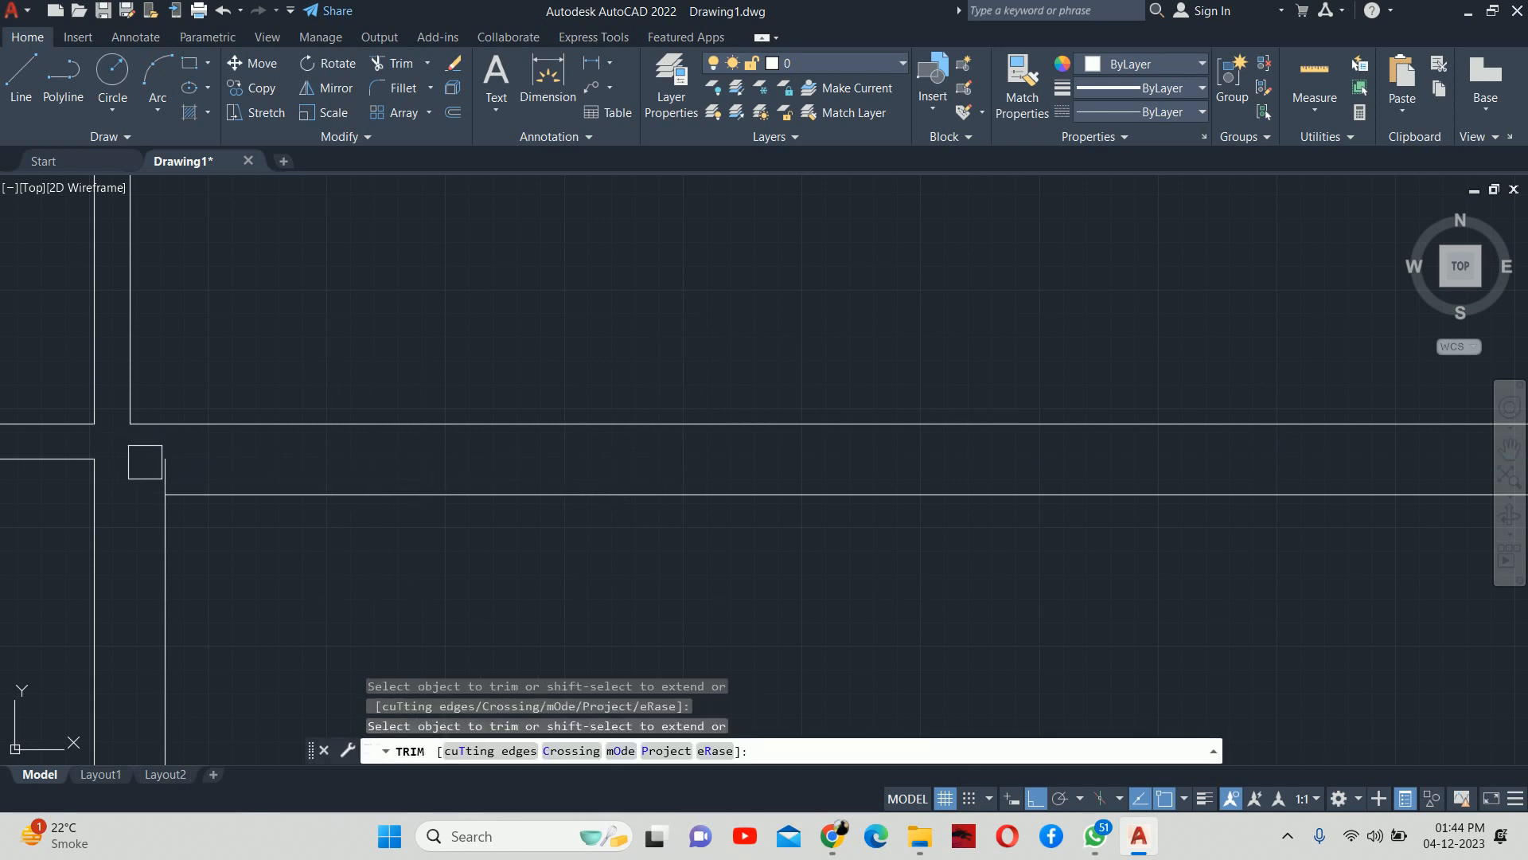
middle_drag(1106, 573, 473, 401)
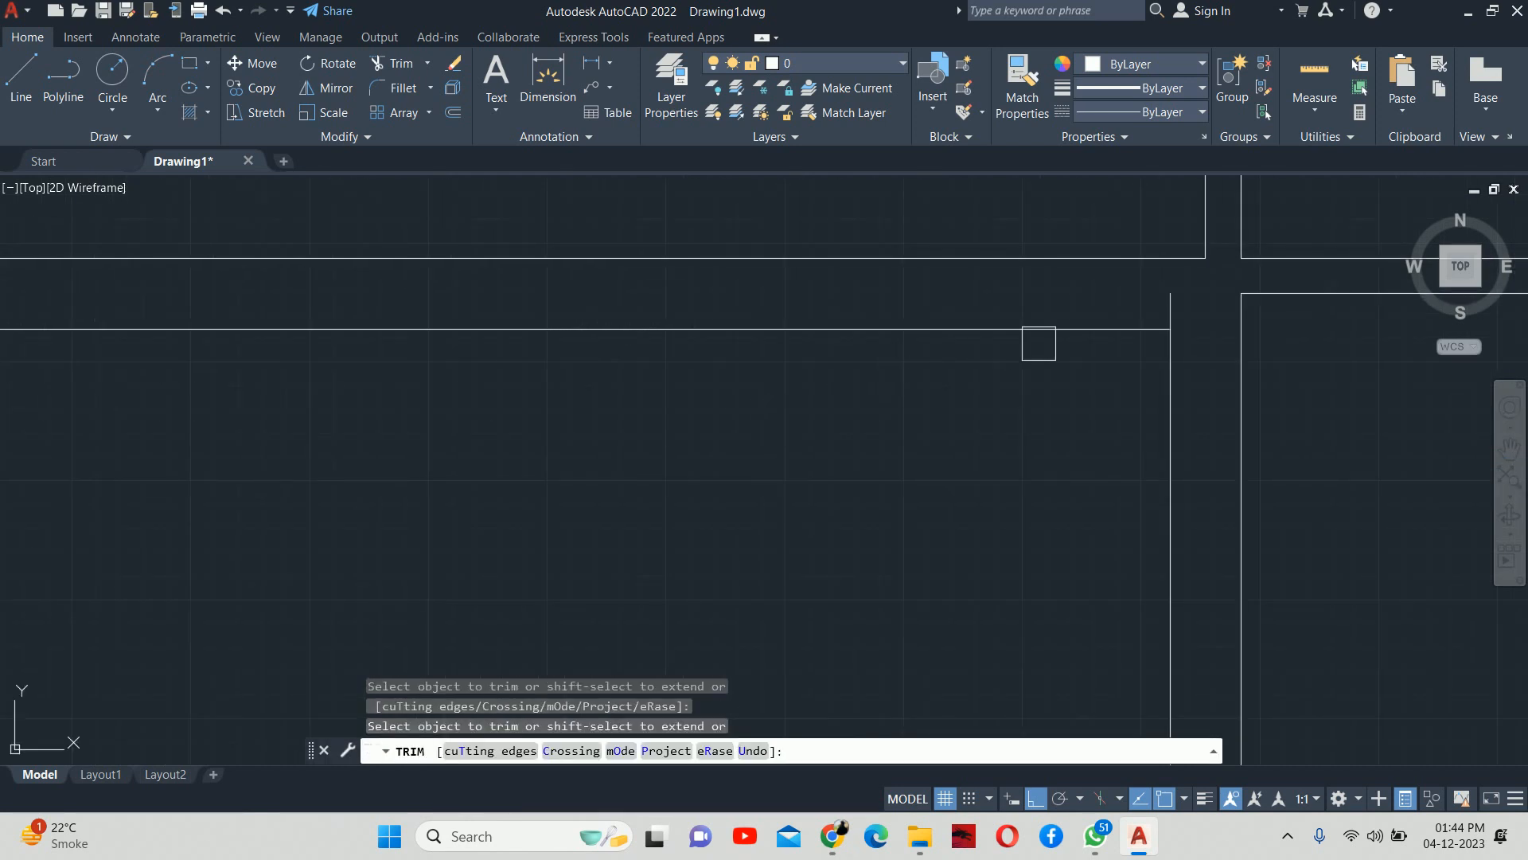
click(1188, 307)
key(Escape)
scroll(1052, 322, down, 9)
key(Escape)
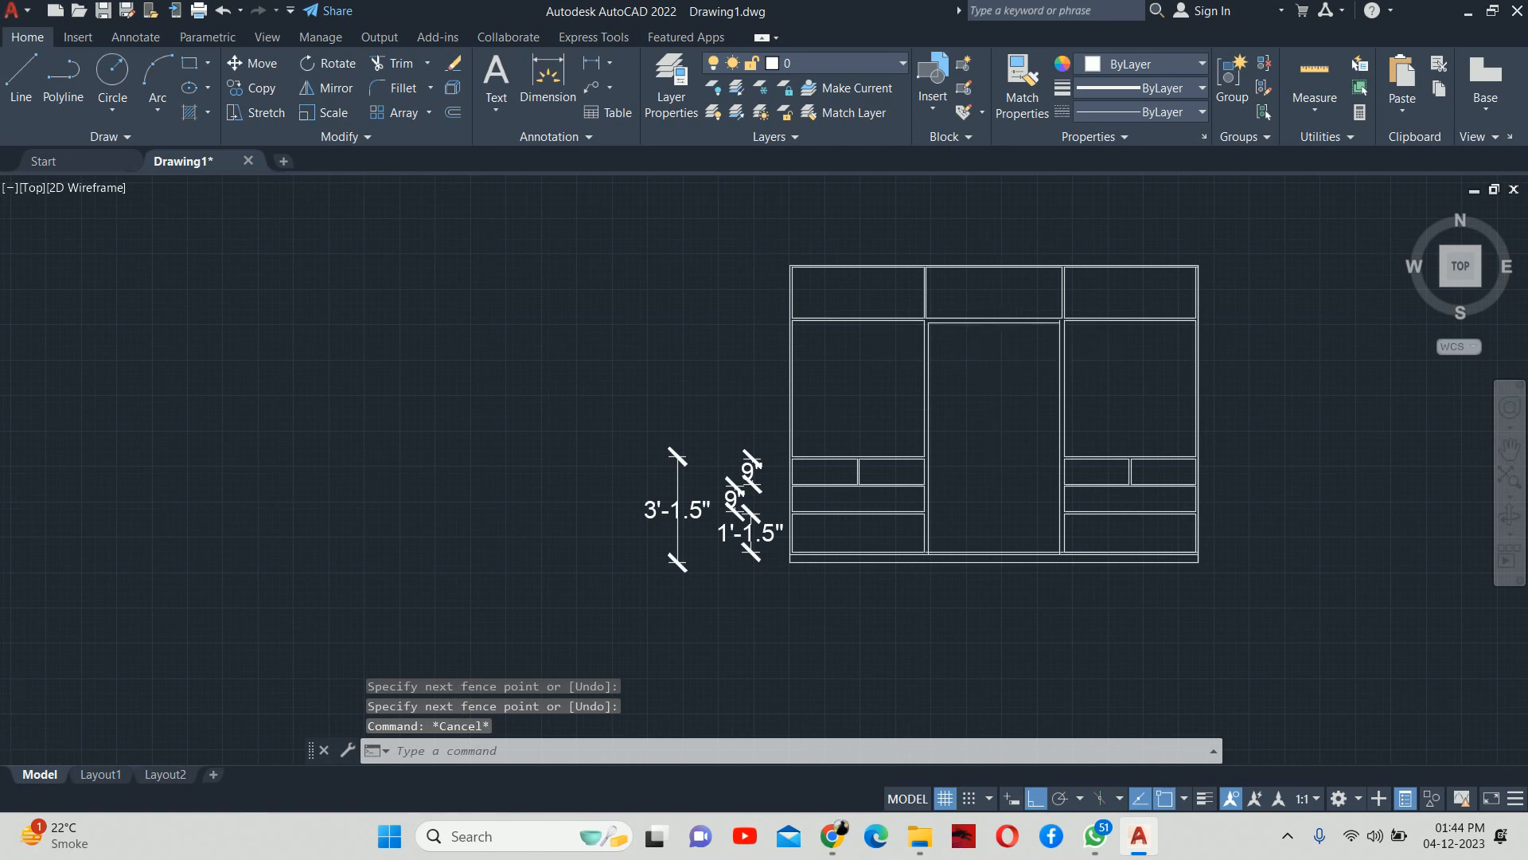
scroll(1038, 312, up, 3)
key(Return)
scroll(1053, 330, up, 5)
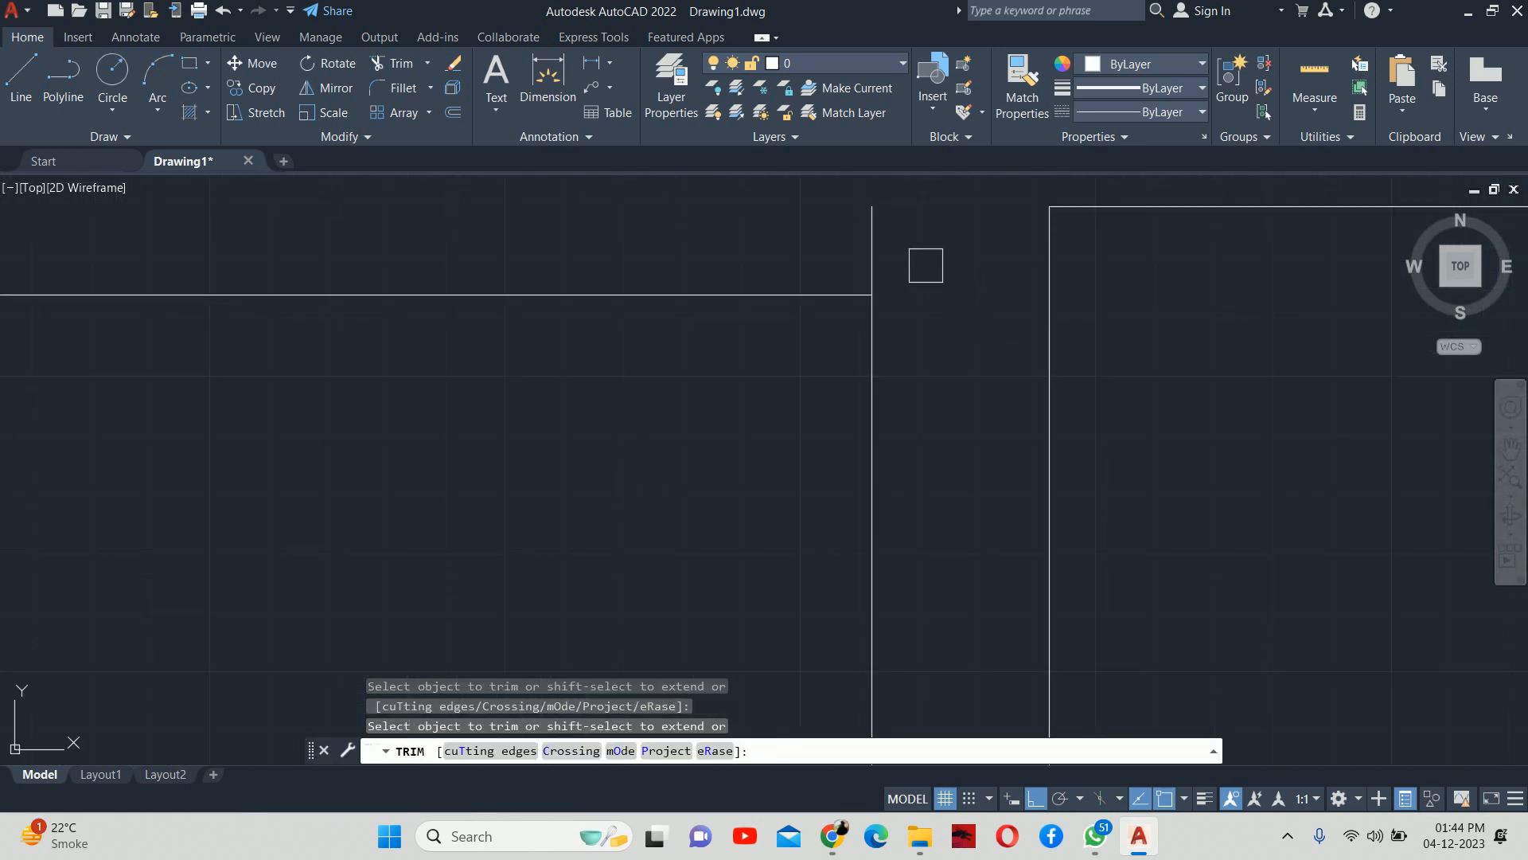
key(Escape)
key(Escape)
key(Escape)
Step: Offset the cabinet's bottom outer line 2'6" upwards
scroll(875, 253, down, 10)
scroll(799, 392, up, 3)
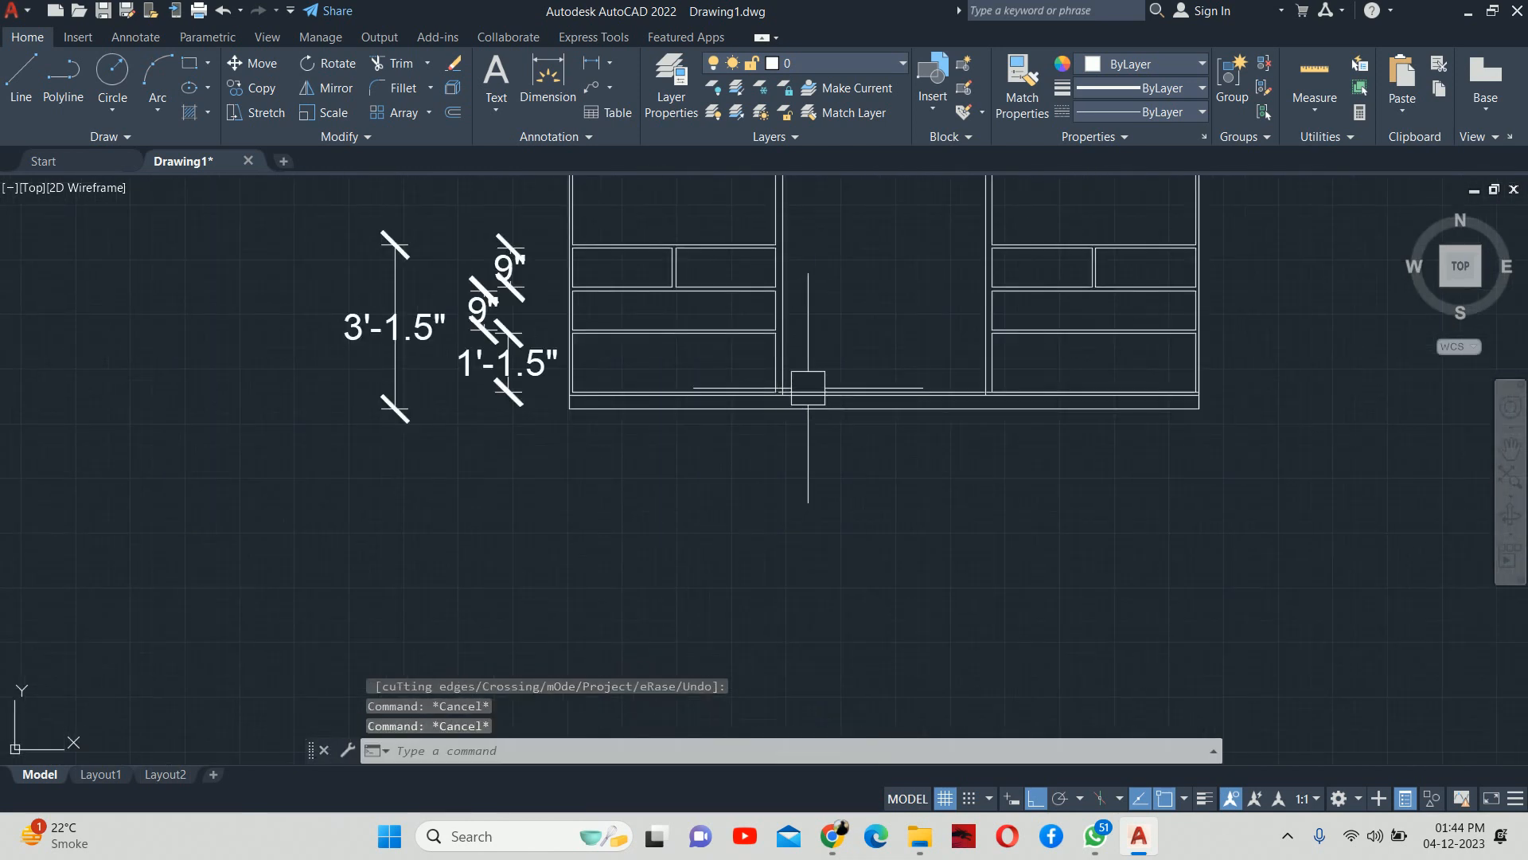
middle_drag(830, 352, 821, 393)
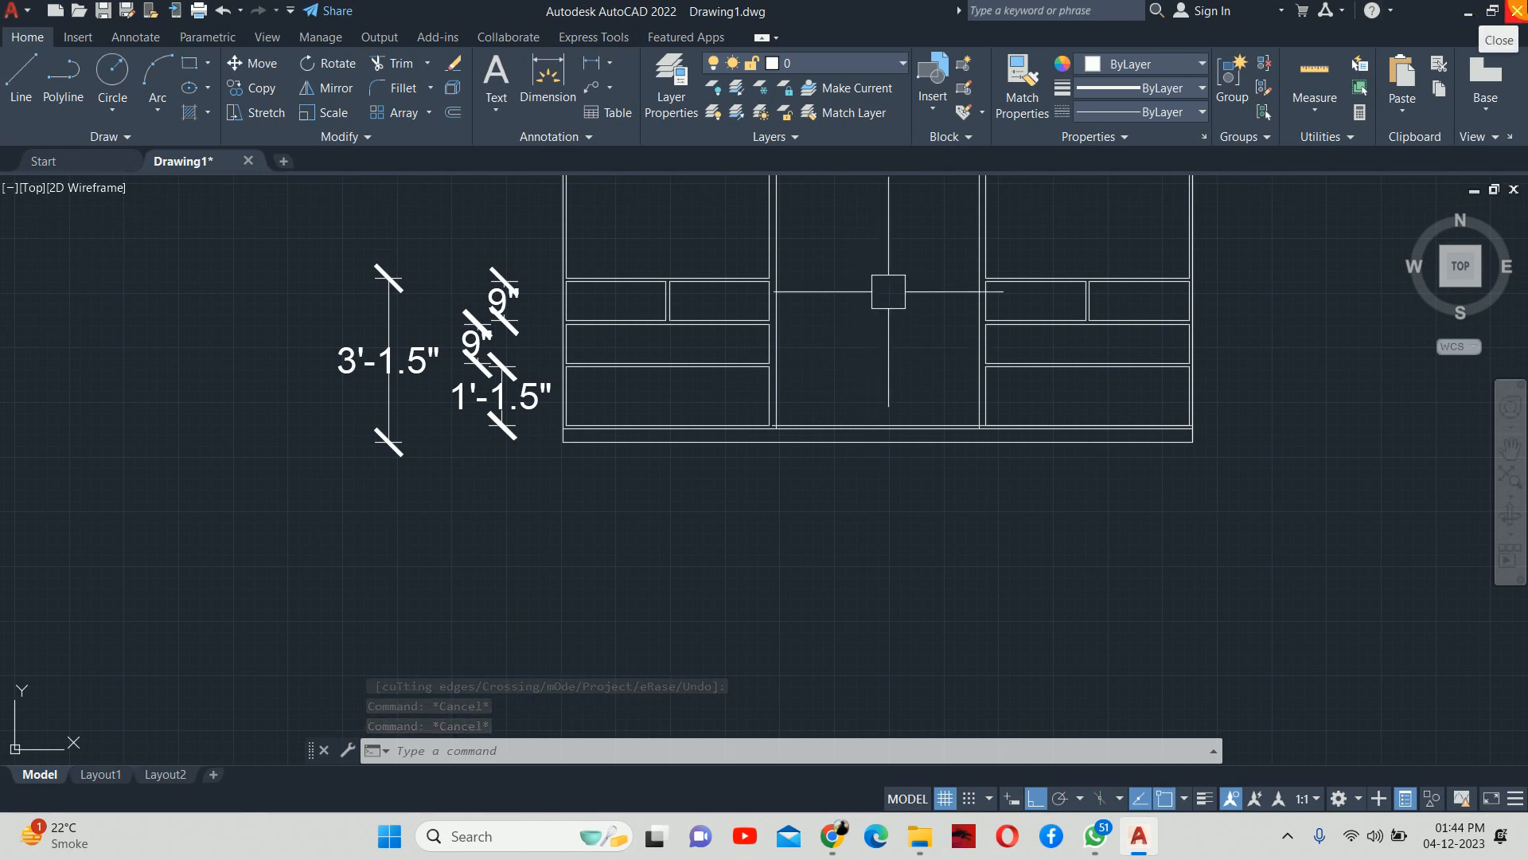
text(o)
key(Return)
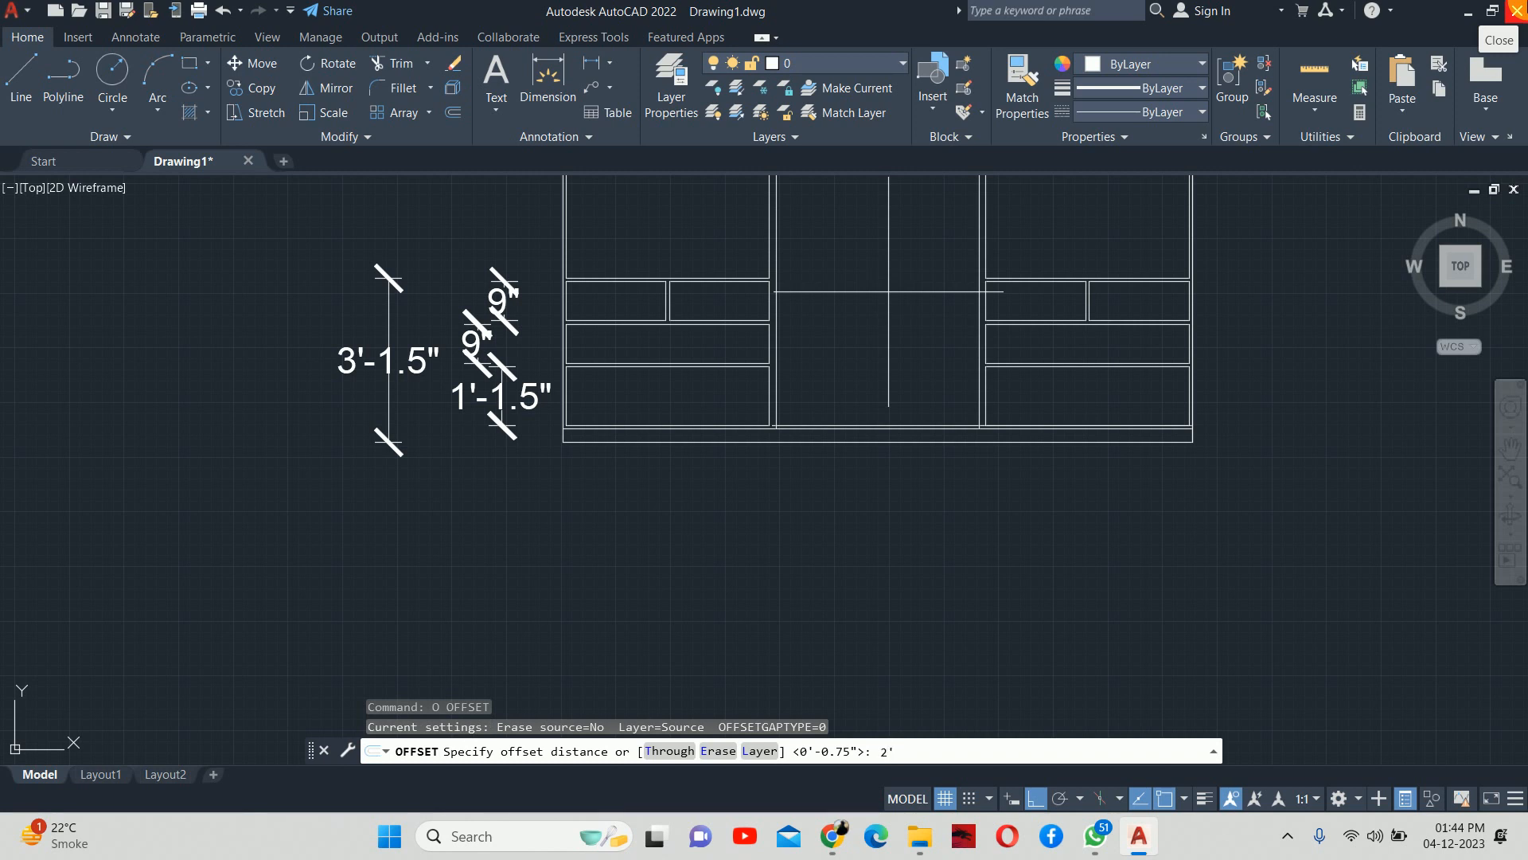
key(Return)
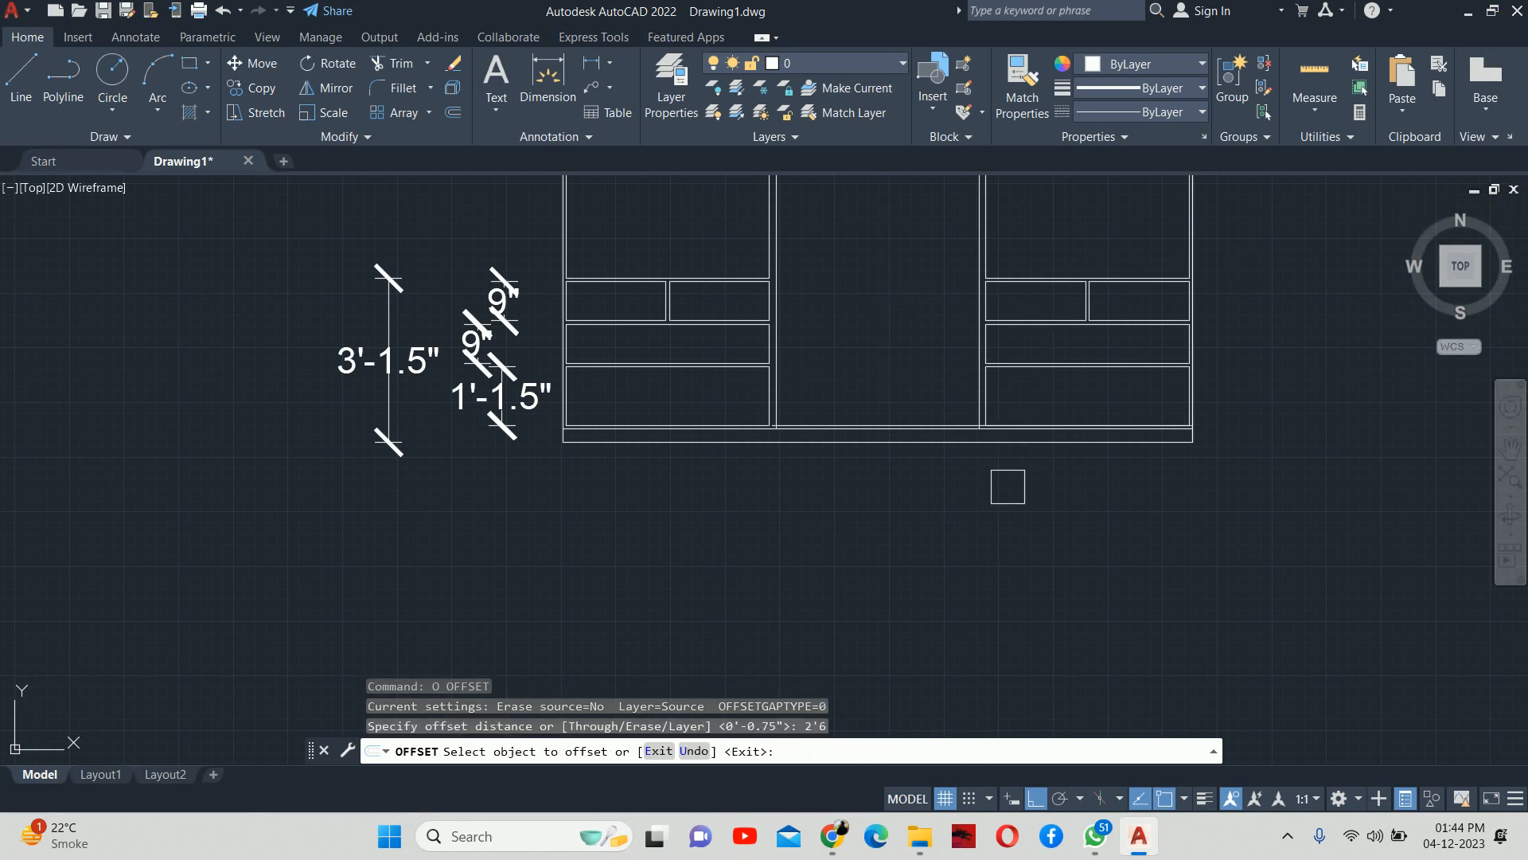
click(1025, 447)
click(1324, 362)
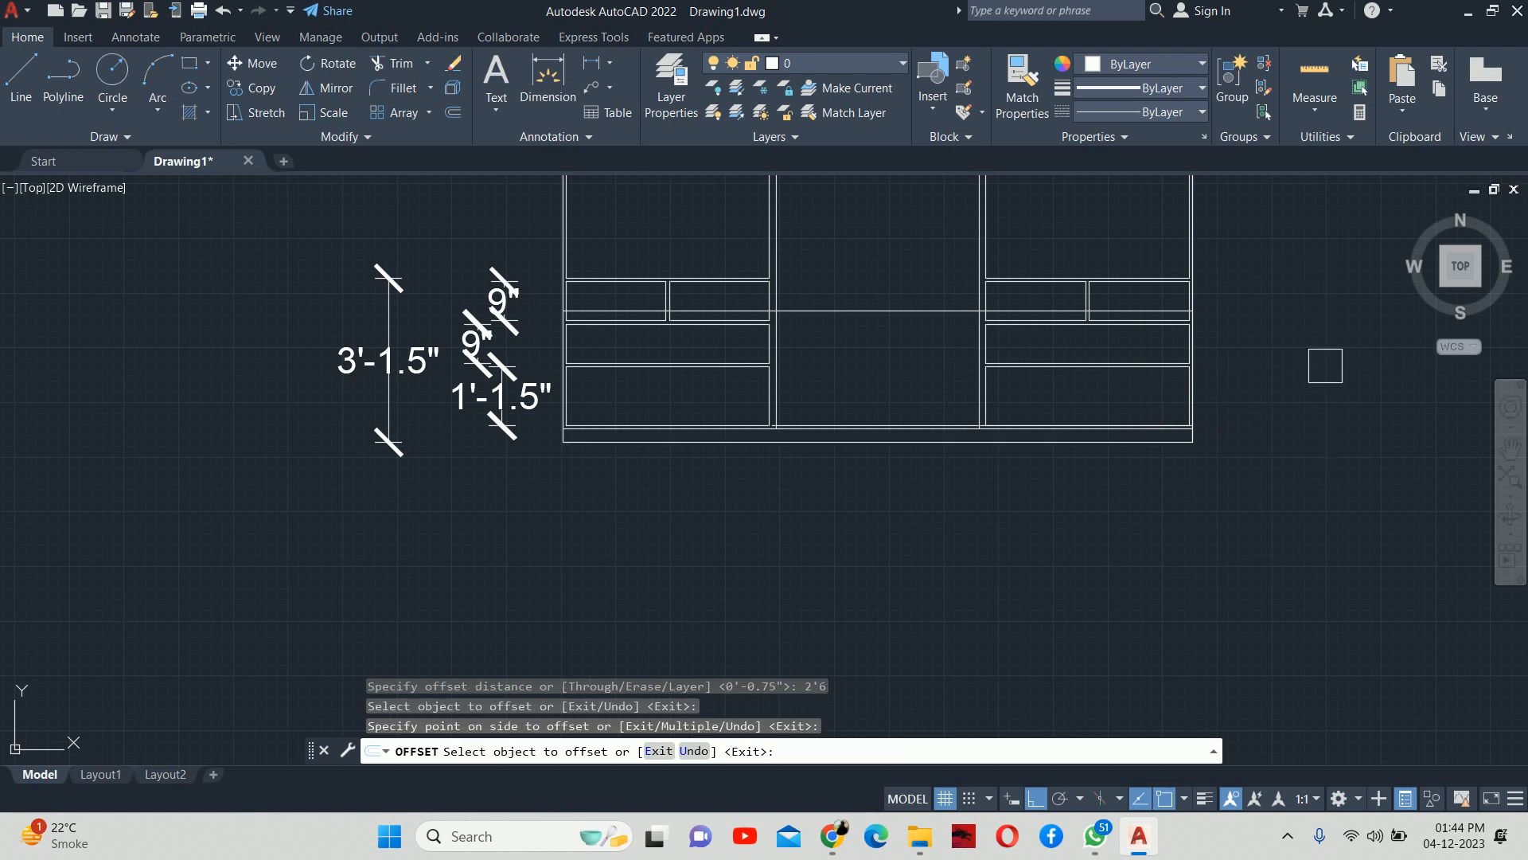
Step: Trim the newly offset horizontal line at both central partitions so it spans only the central section
key(Escape)
scroll(939, 320, up, 8)
text(tr)
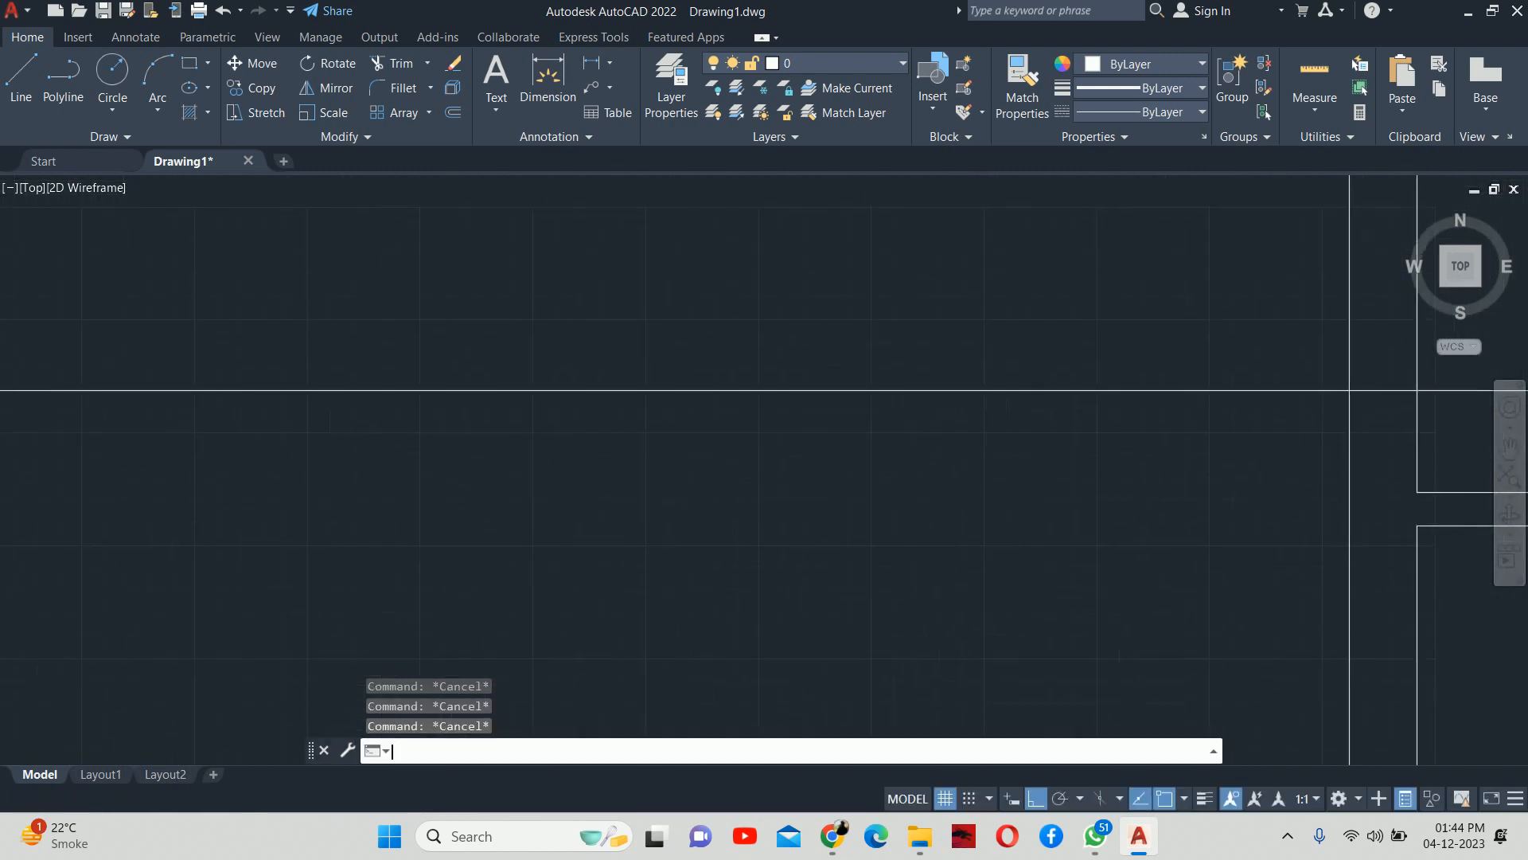
key(Return)
click(1402, 403)
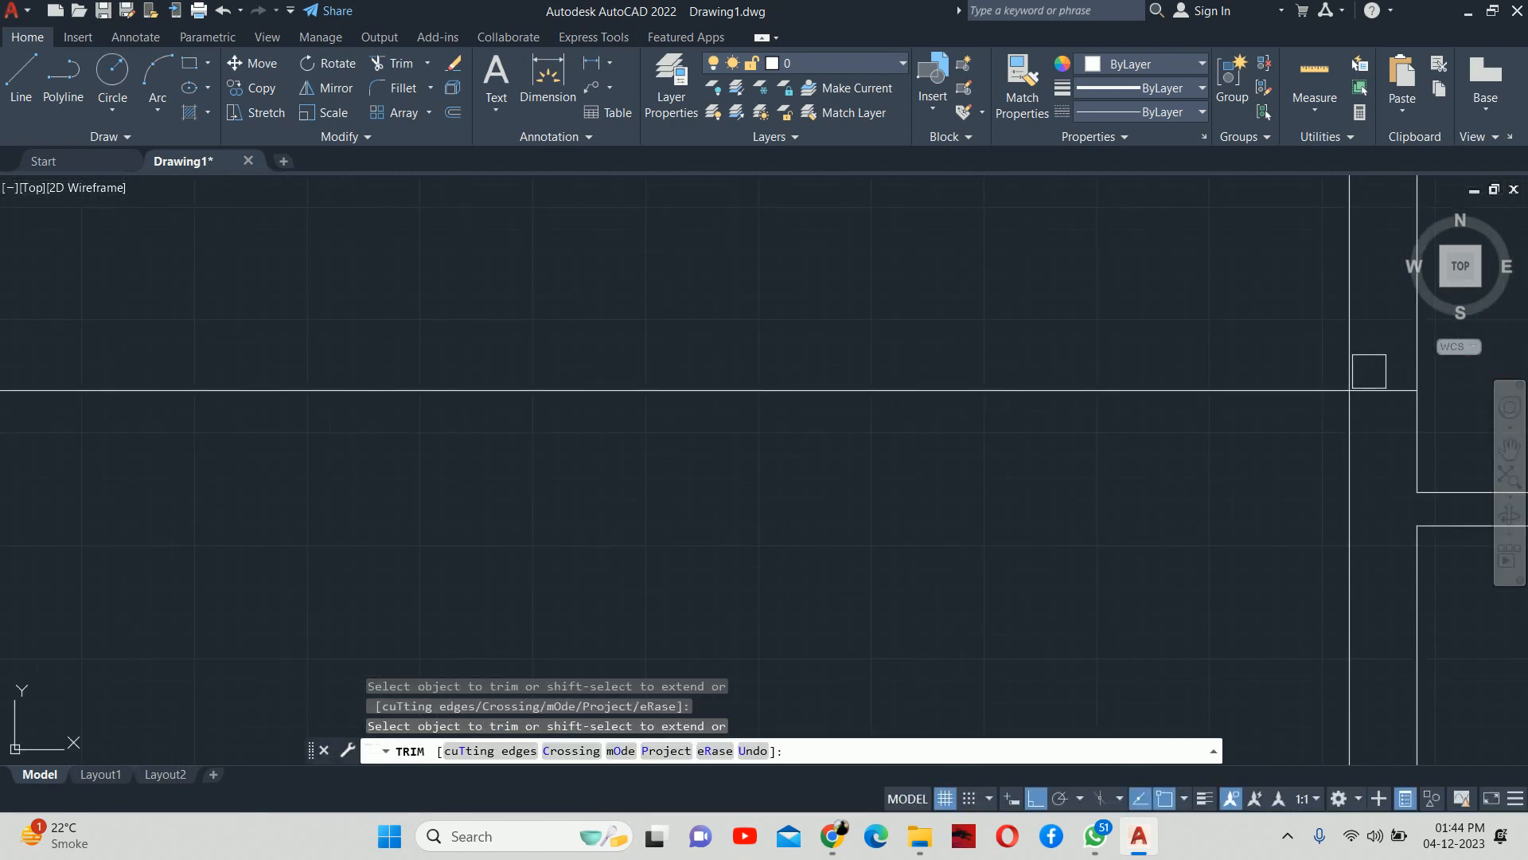
drag(1369, 371, 1367, 413)
scroll(1364, 412, down, 7)
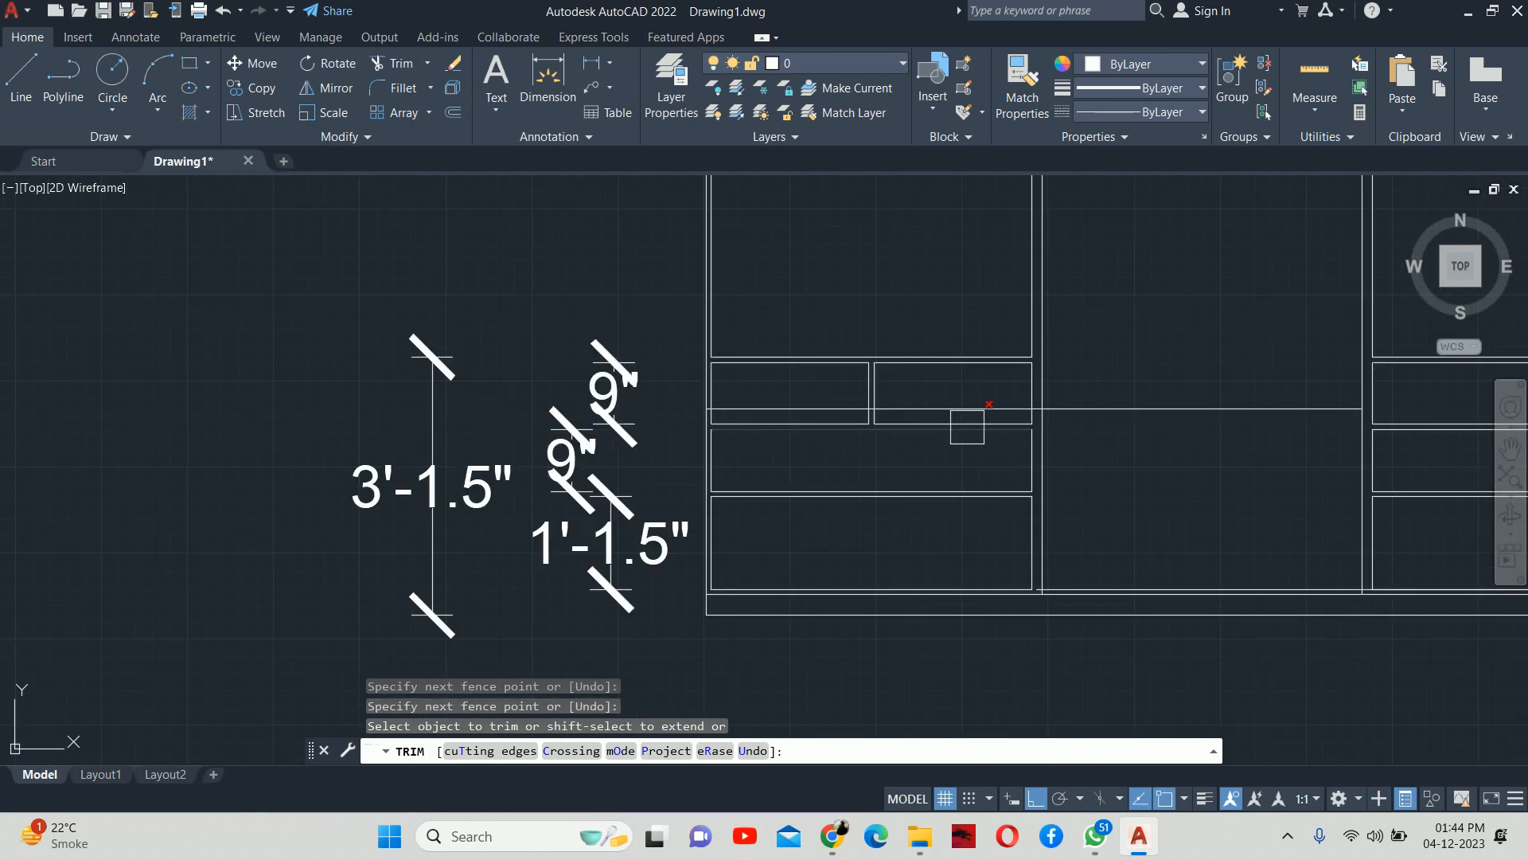
scroll(967, 427, up, 6)
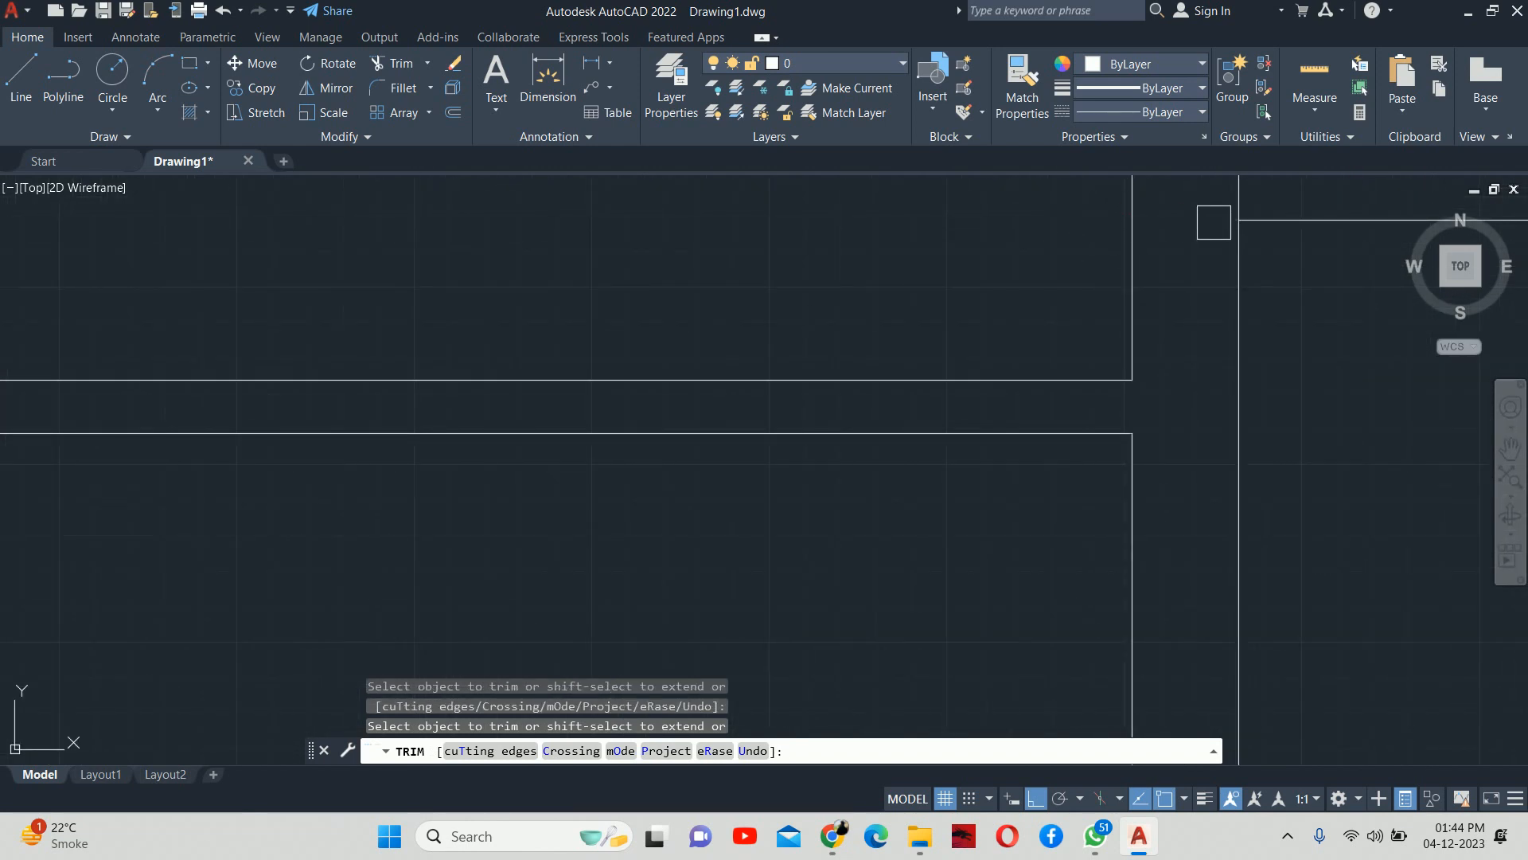
scroll(1214, 222, down, 8)
key(Escape)
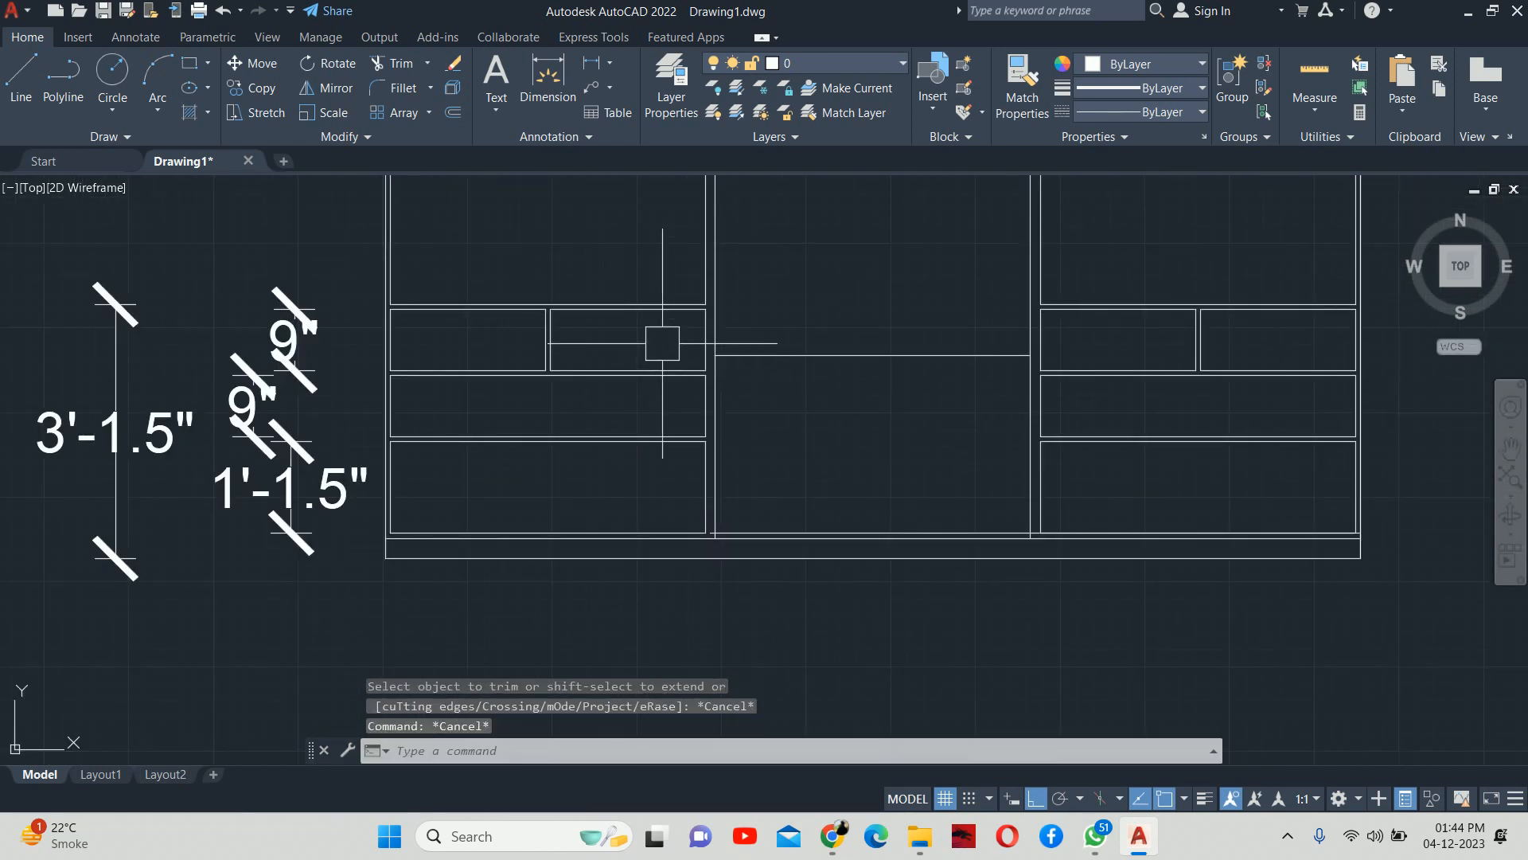
key(Escape)
key(Escape)
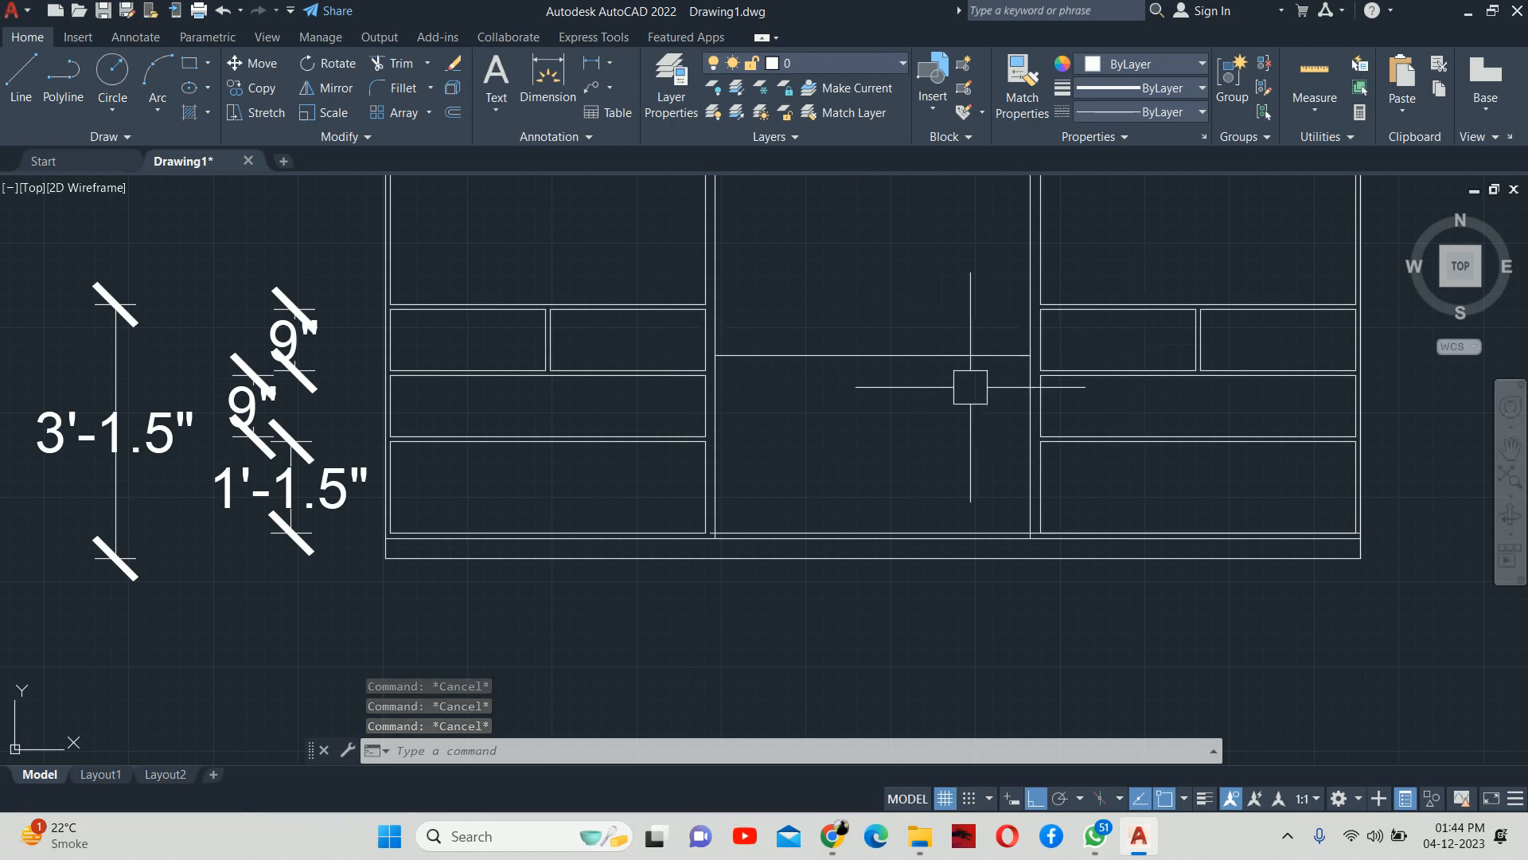
key(Escape)
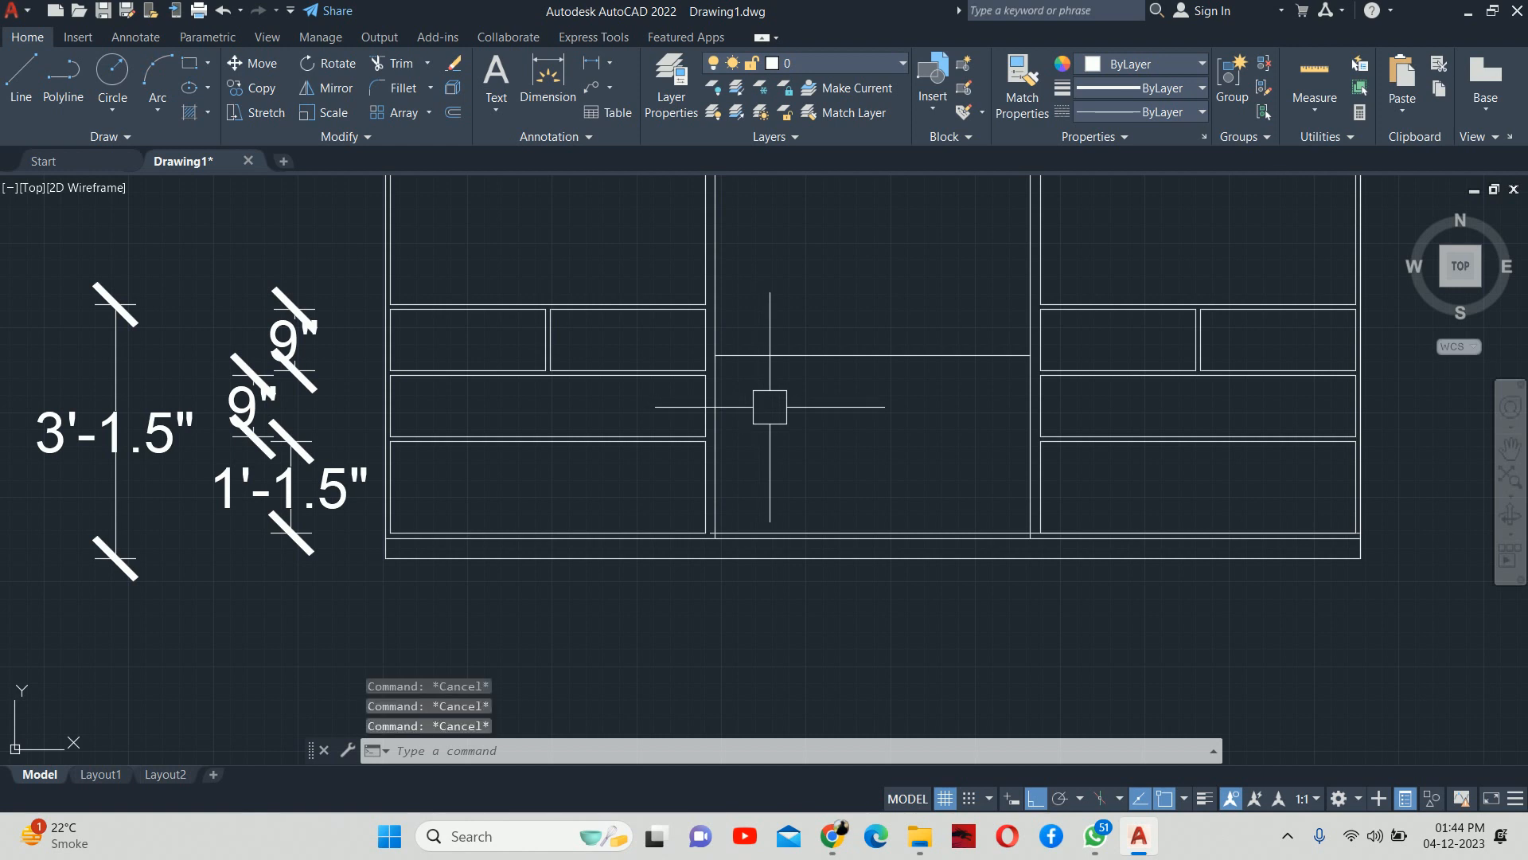
text(o)
key(Return)
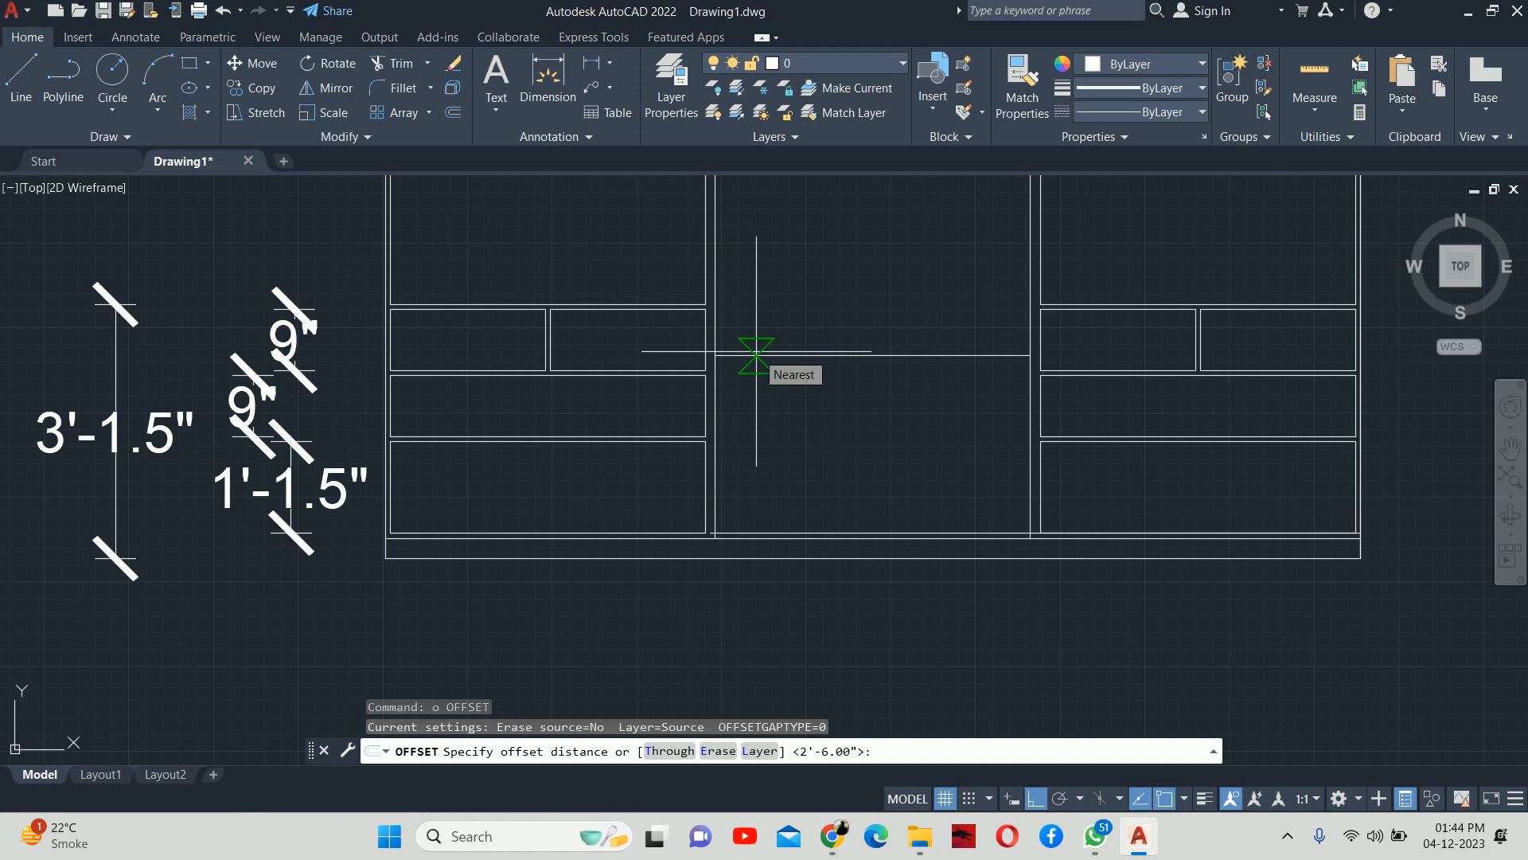
key(Return)
click(832, 355)
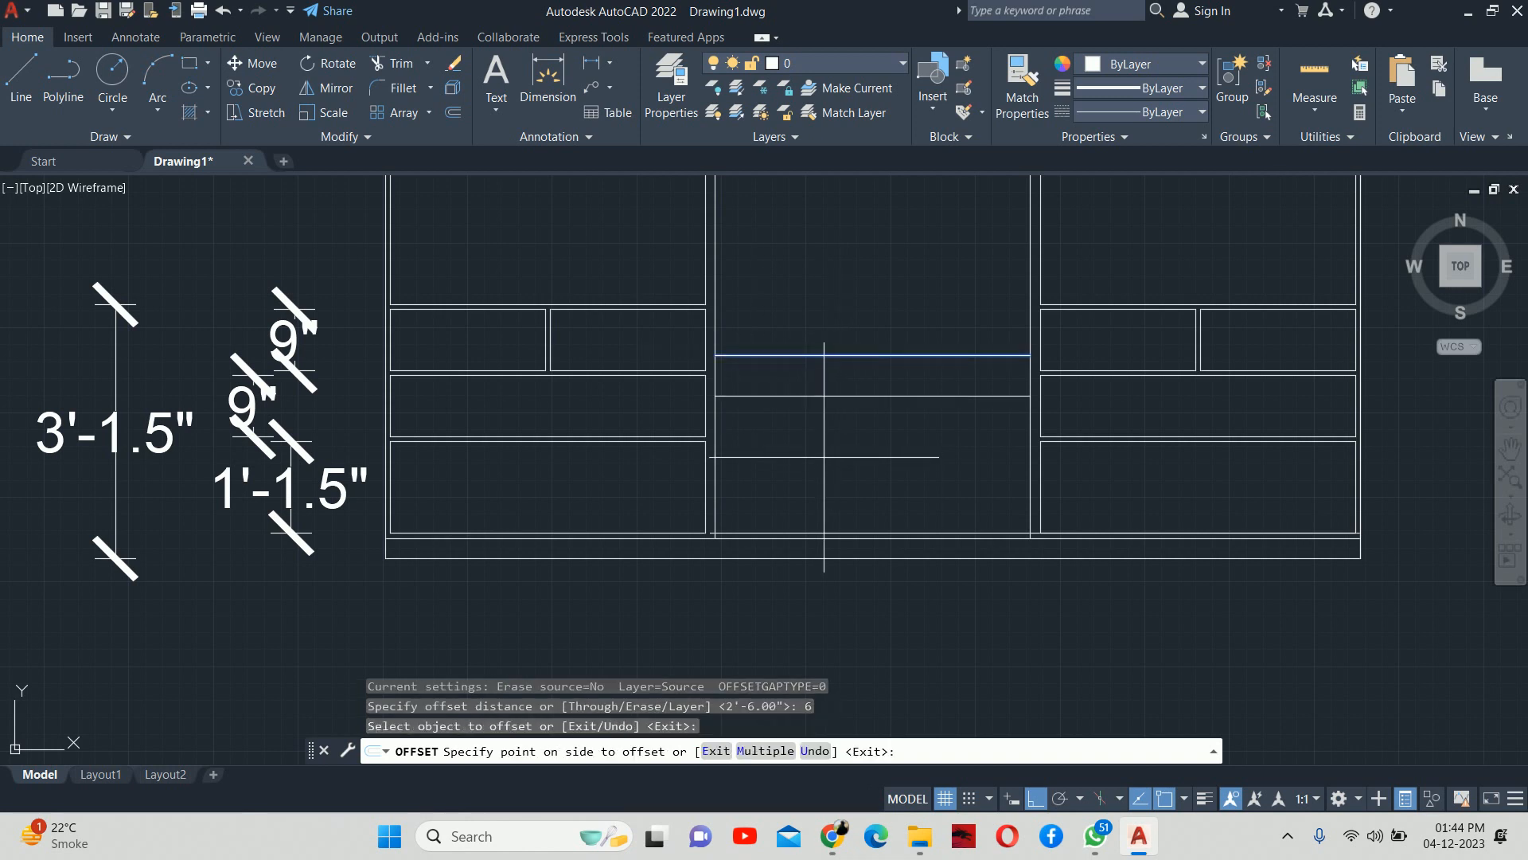
key(Escape)
Step: Offset the central section's lower horizontal line 8" downwards
key(Return)
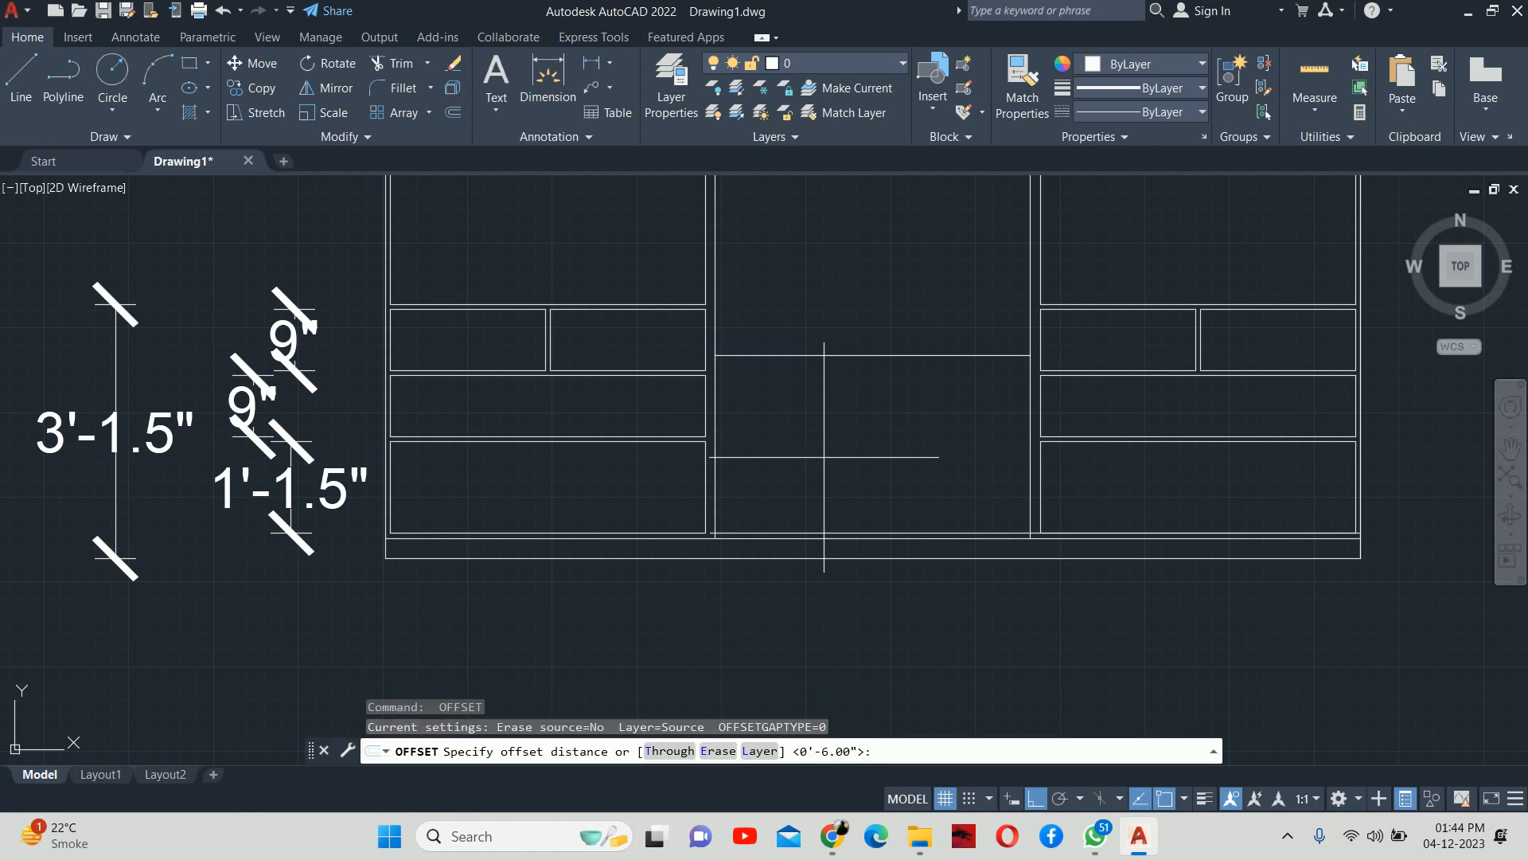
text(8)
key(Return)
click(812, 355)
click(811, 464)
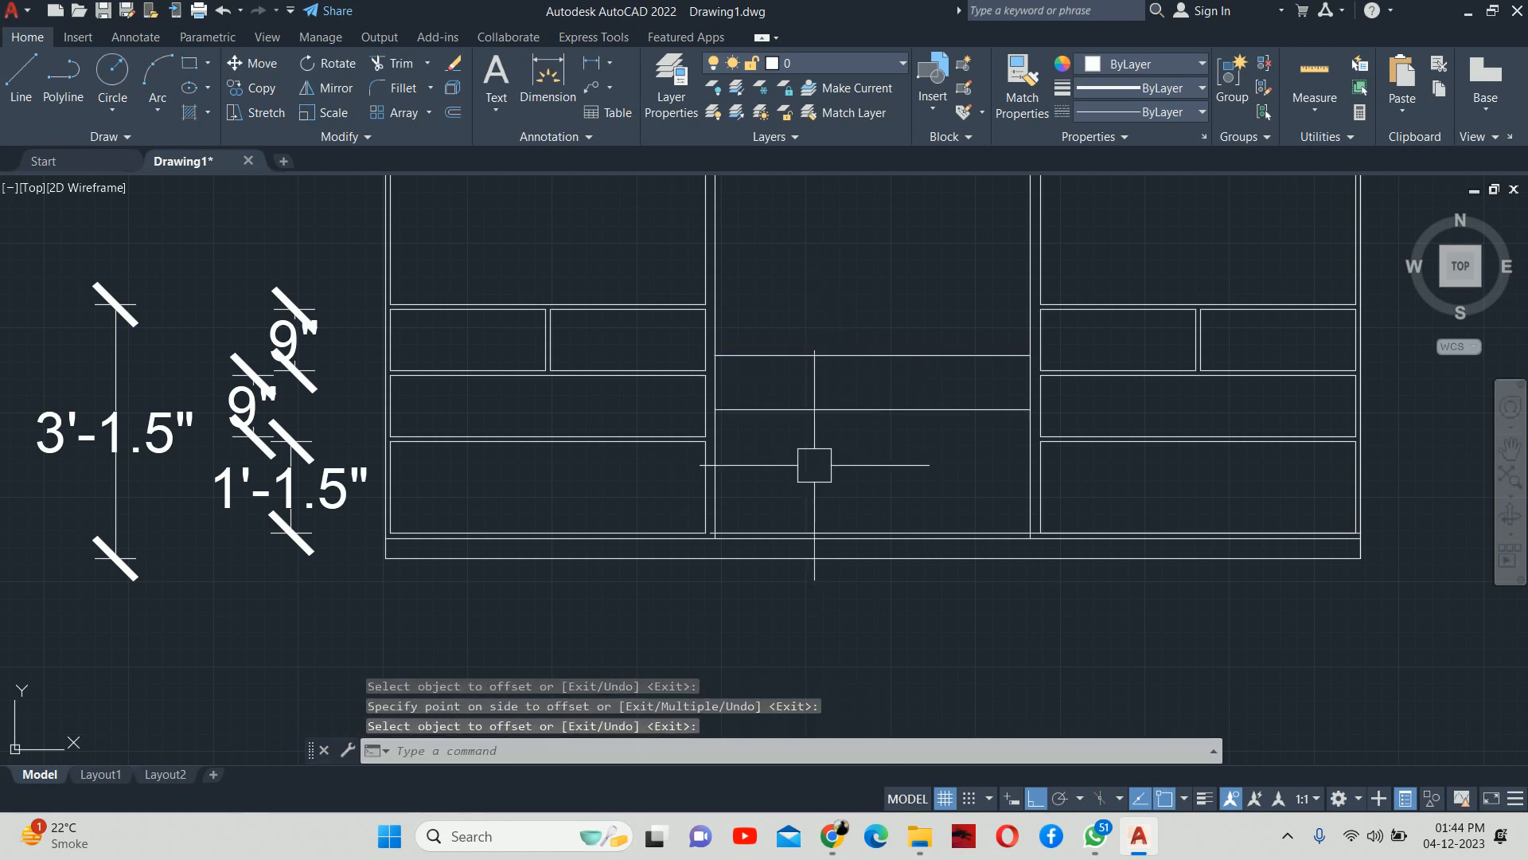
key(Escape)
scroll(805, 446, down, 2)
middle_drag(804, 447, 788, 400)
key(Escape)
key(Escape)
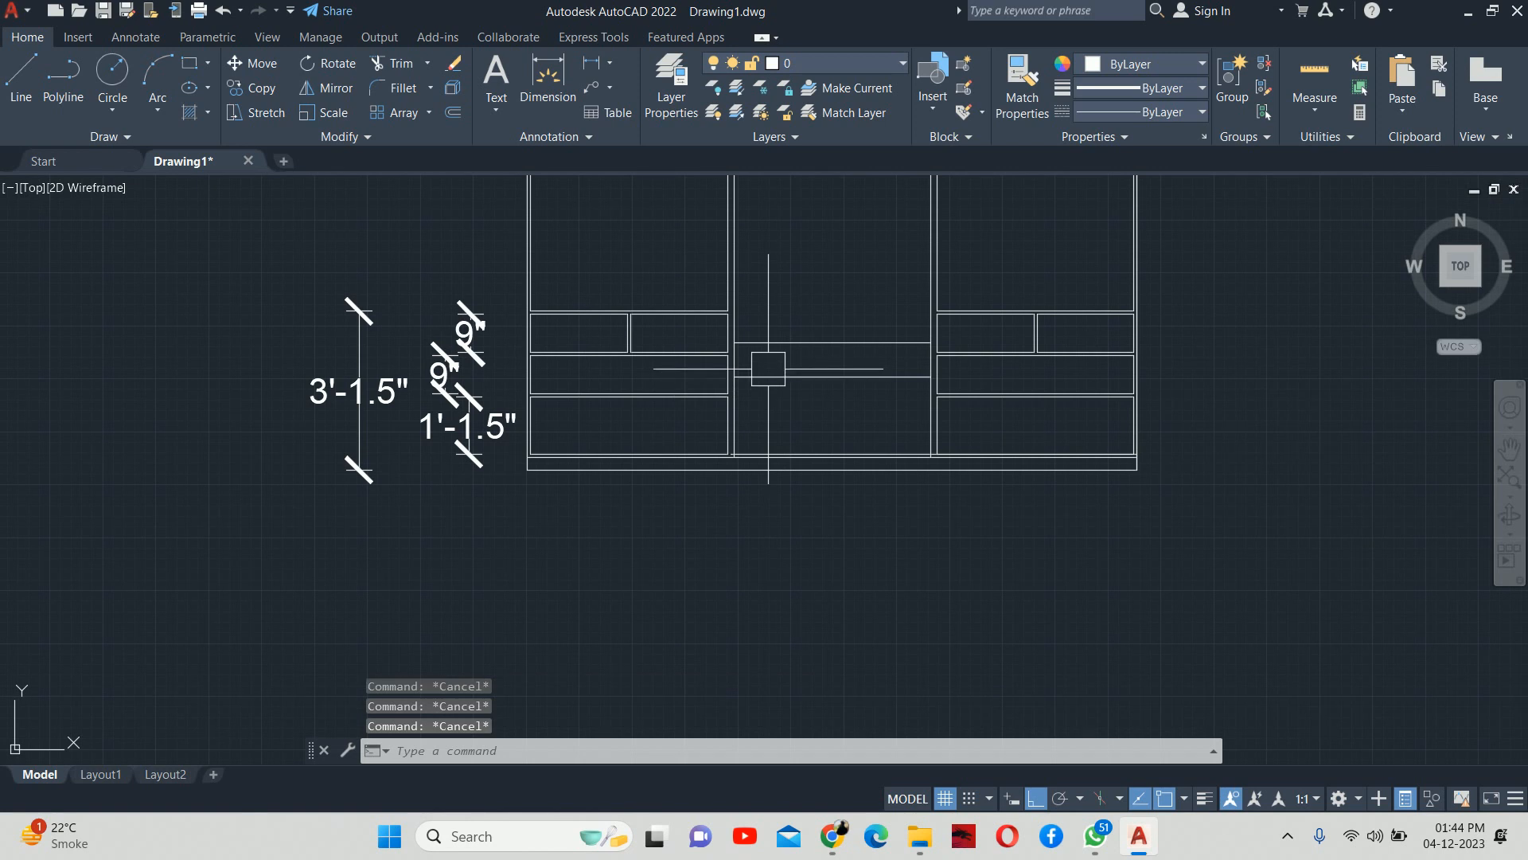
scroll(762, 362, down, 4)
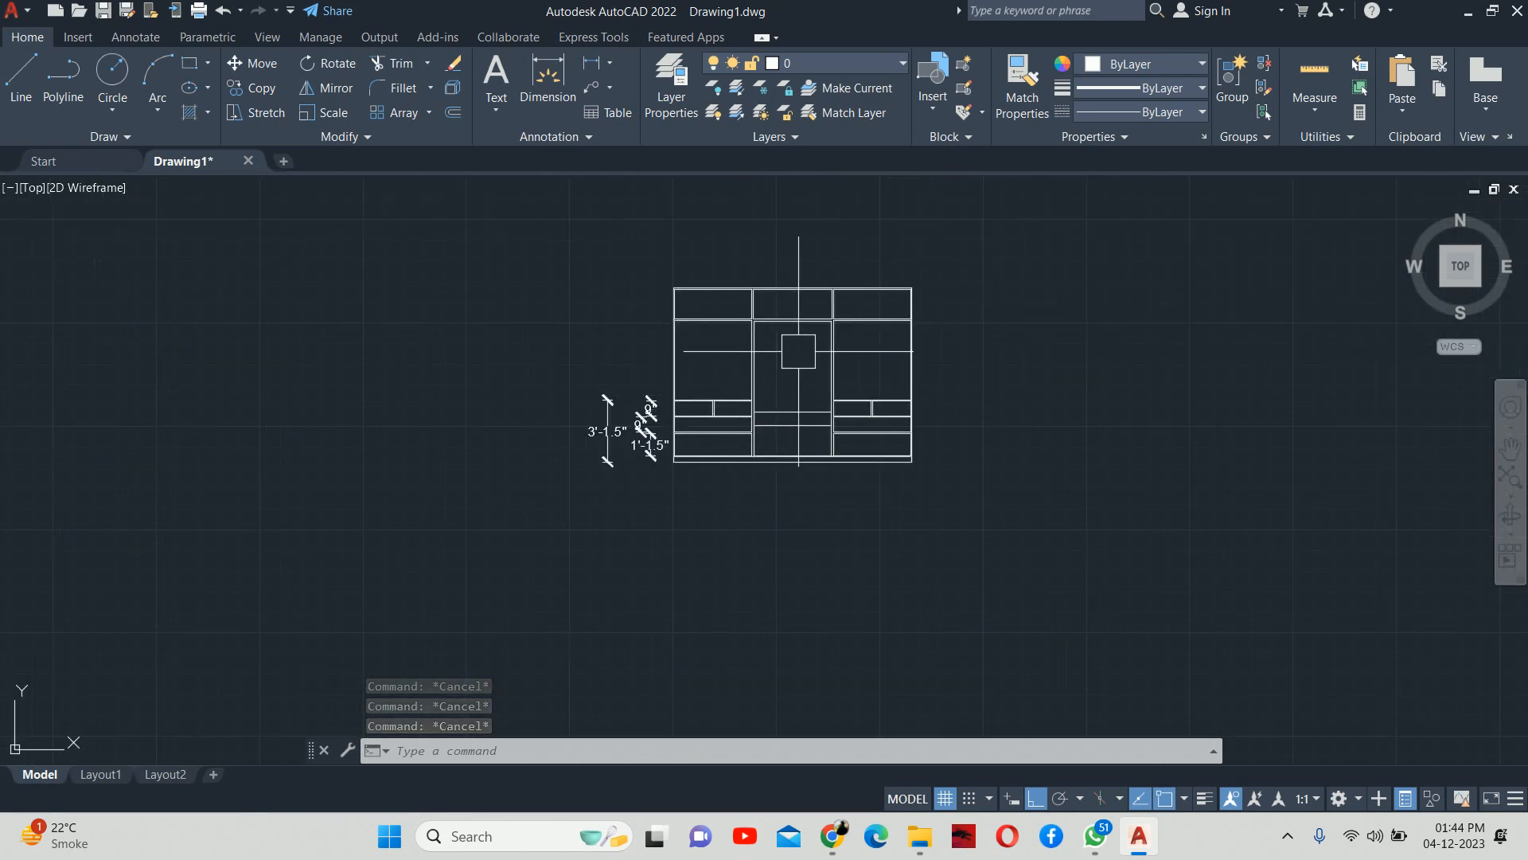
scroll(799, 351, up, 2)
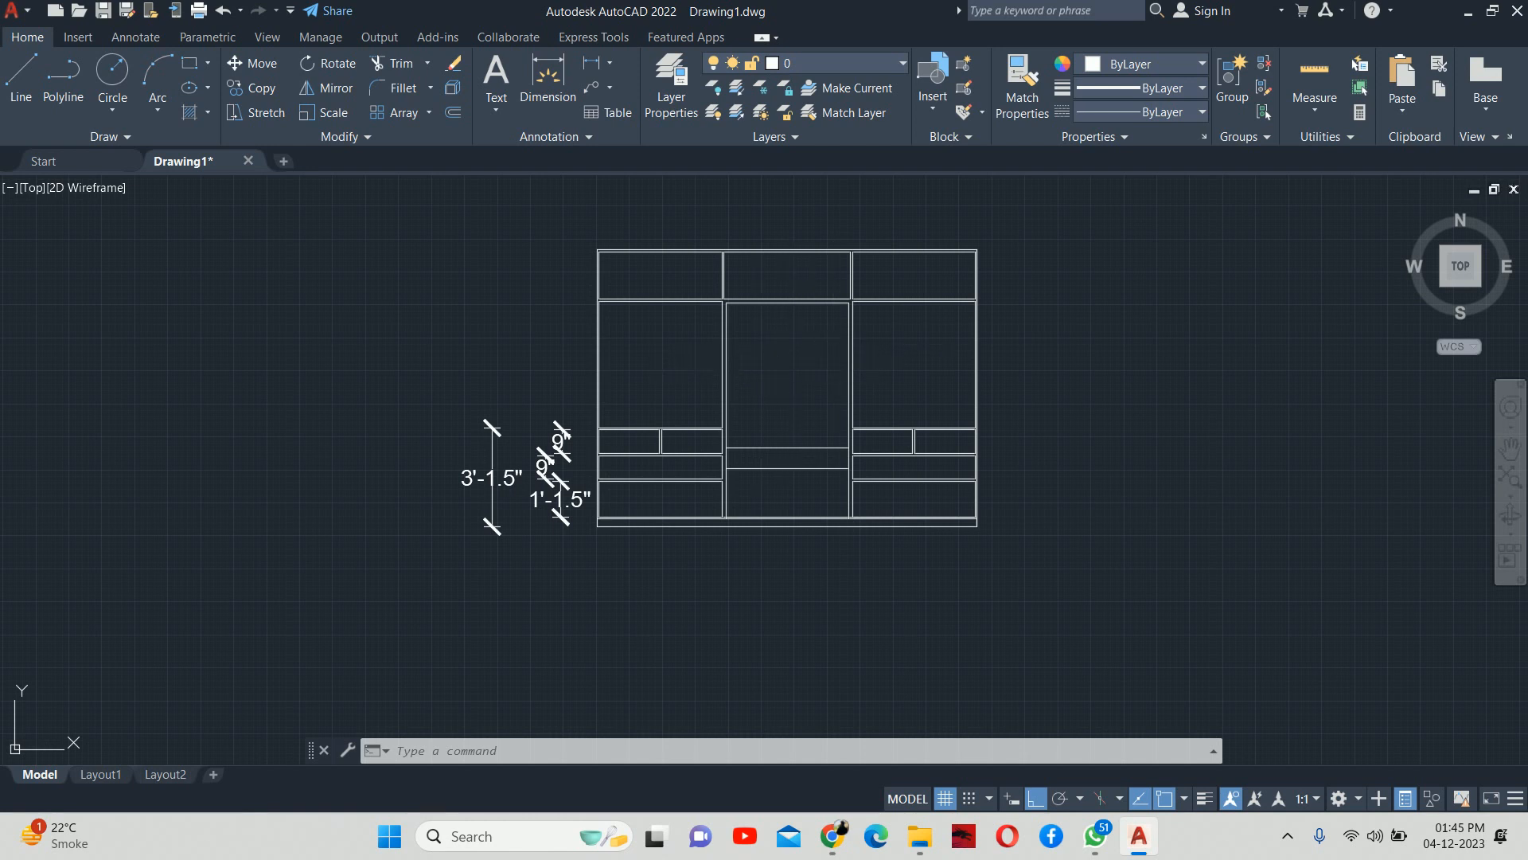
key(Escape)
key(Escape)
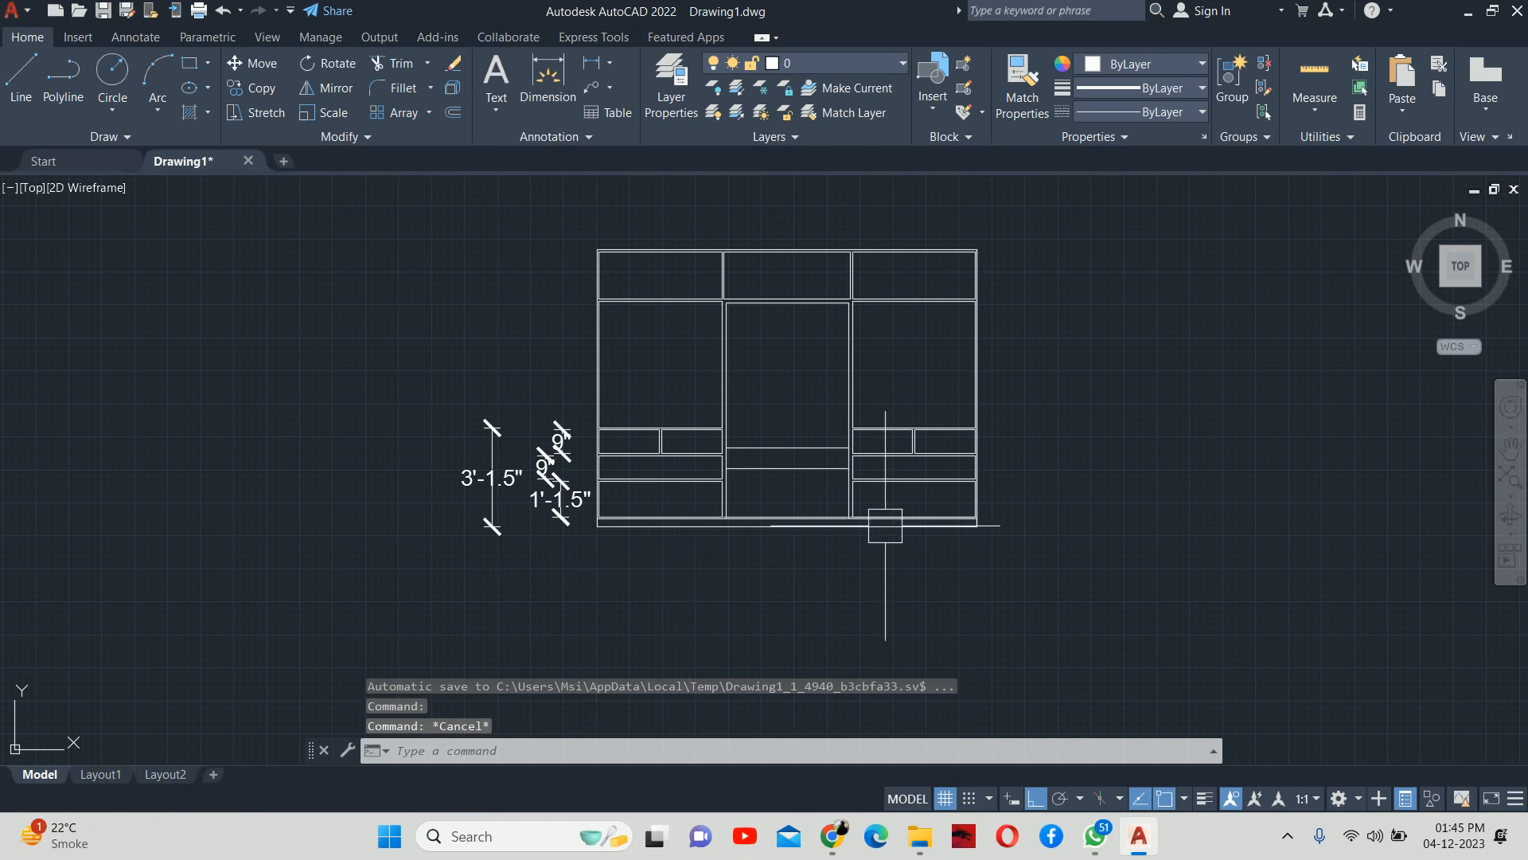
scroll(766, 468, up, 4)
key(Escape)
text(d)
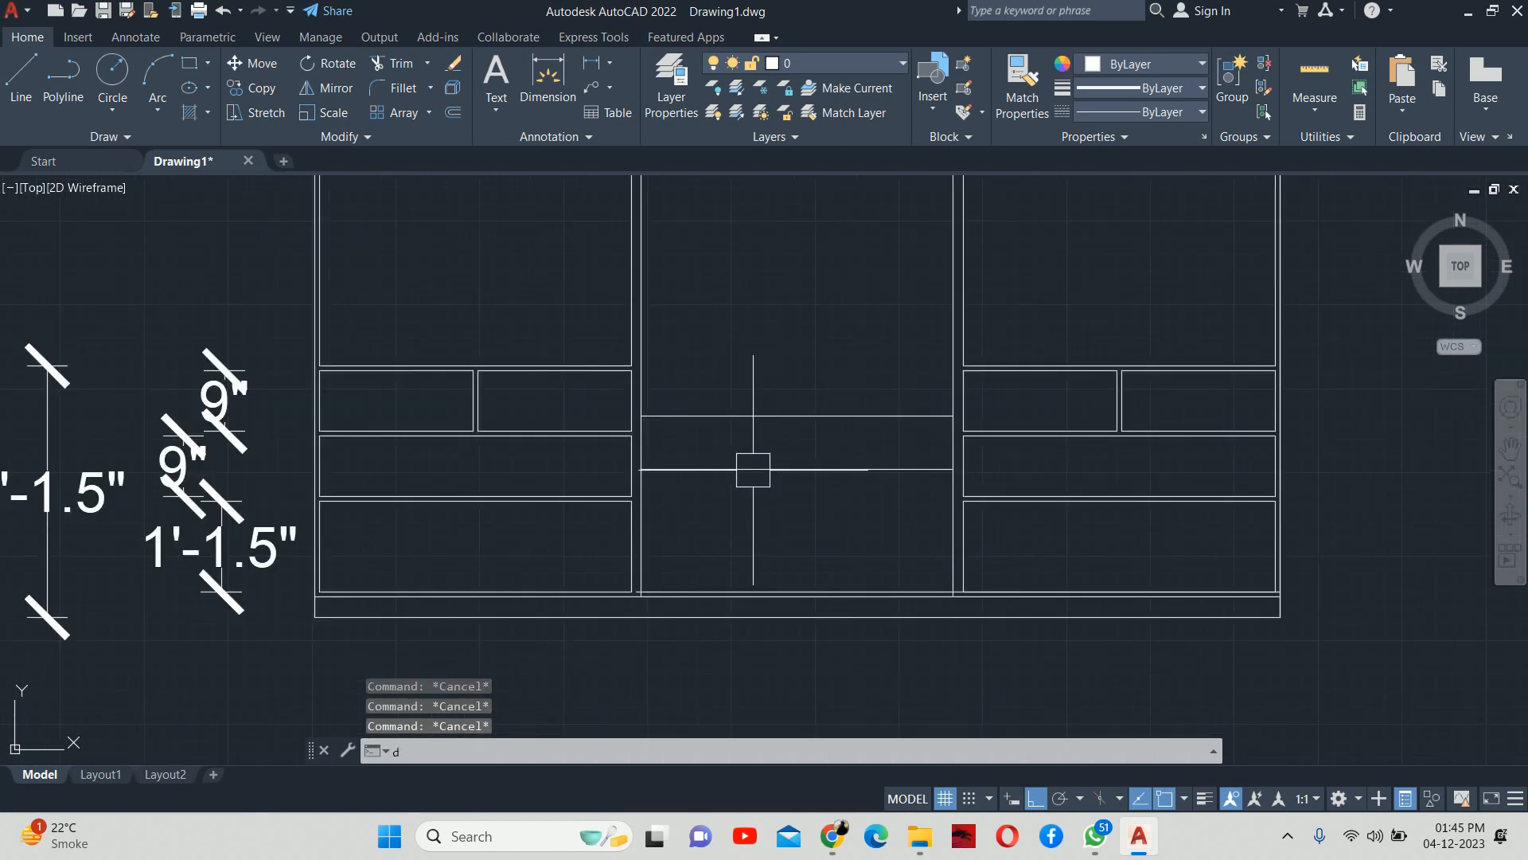
text(li)
key(Return)
key(Return)
click(763, 469)
key(Escape)
key(Escape)
key(Escape)
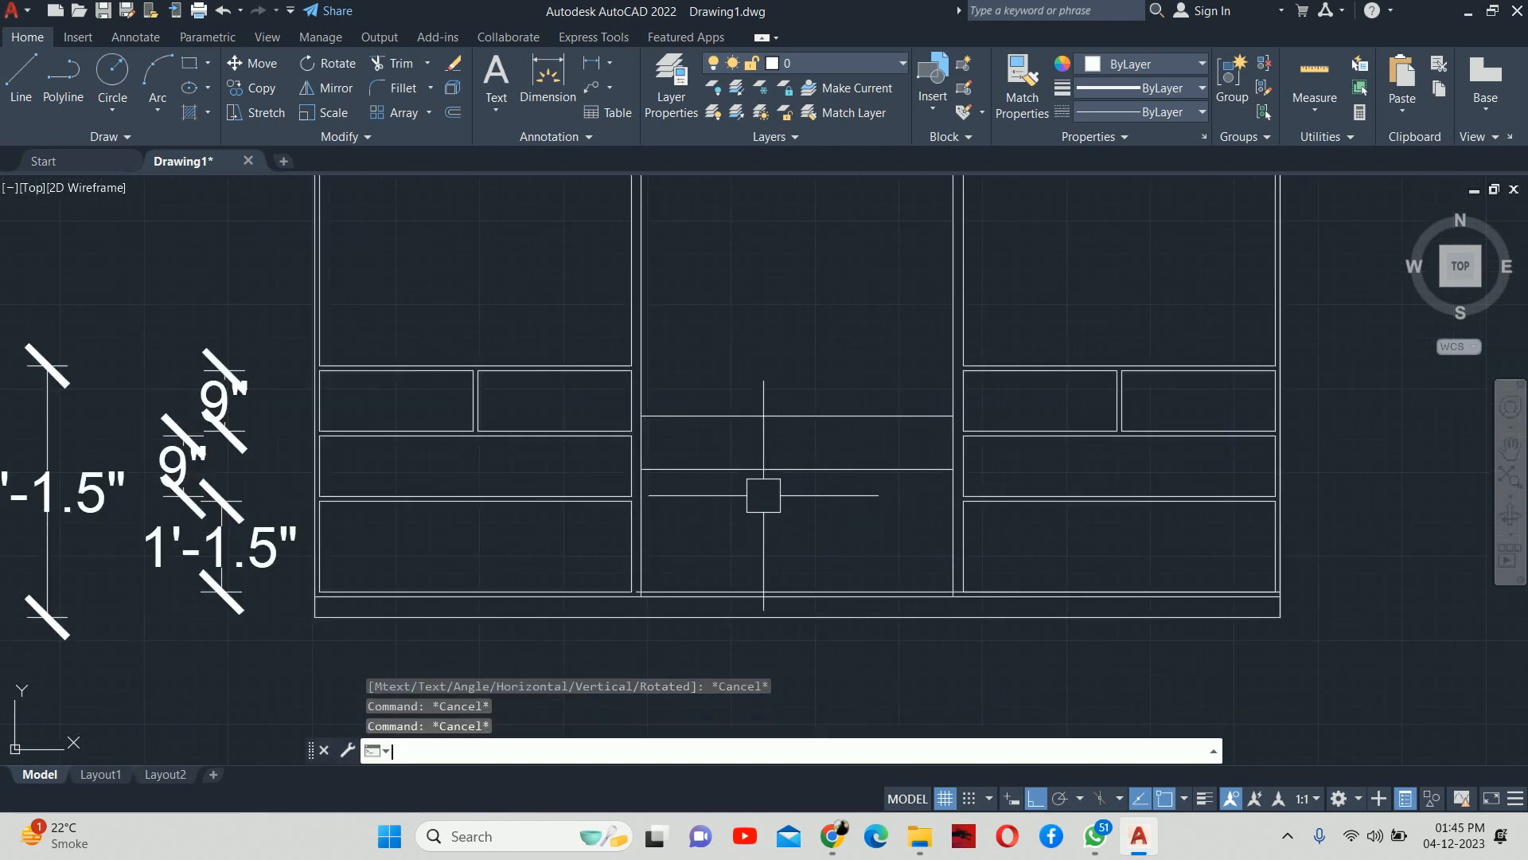
Step: Draw a vertical line between the midpoints of the two lower horizontal lines in the central section
text(l)
key(Return)
click(797, 469)
click(796, 415)
key(Return)
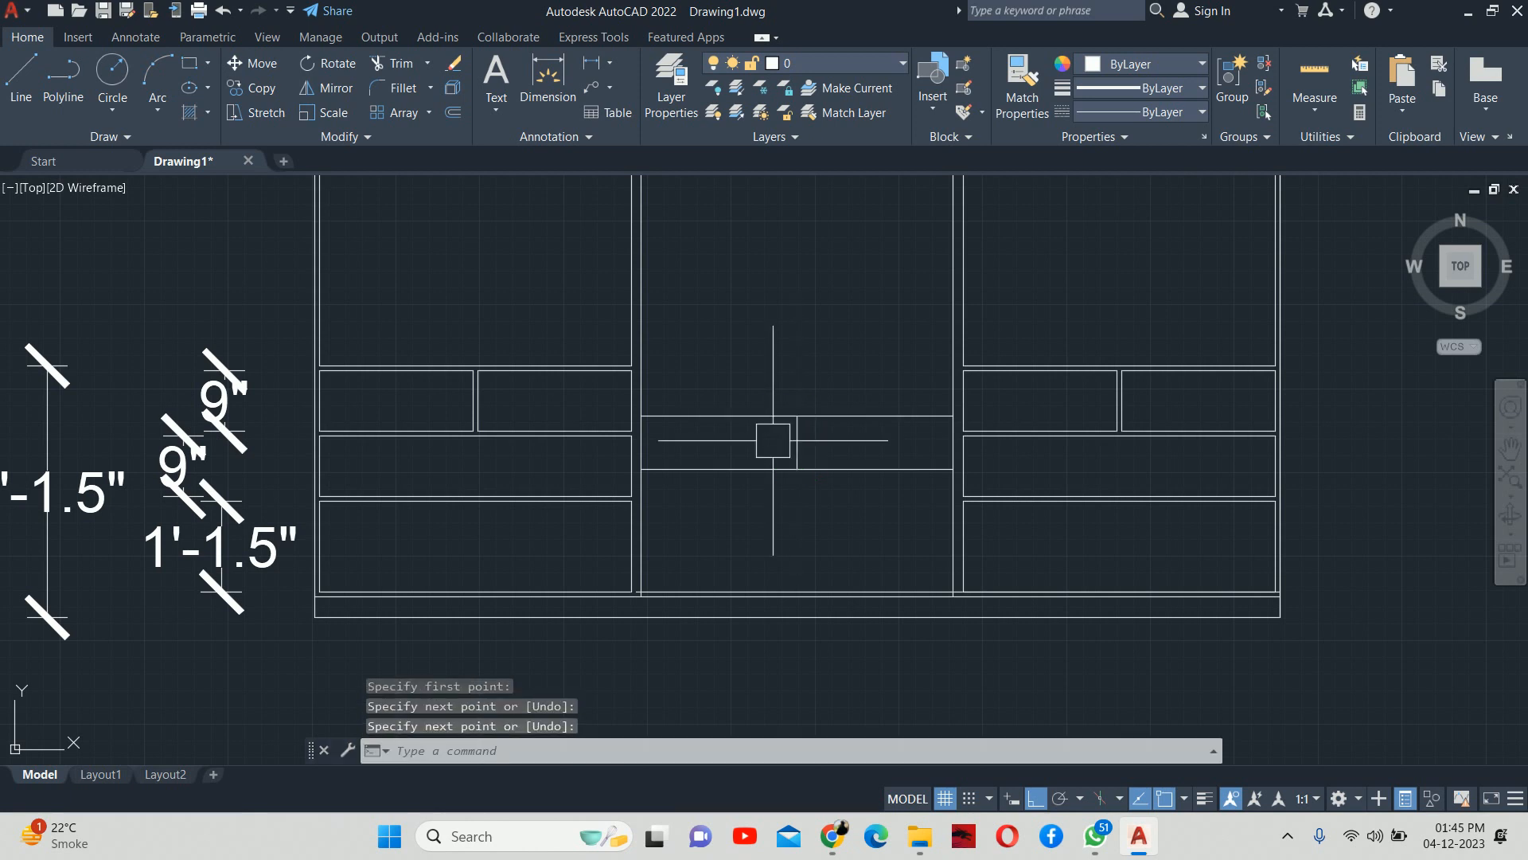
key(Escape)
key(Escape)
Step: Create a boundary polyline around the left half of the central section's 8" band
scroll(754, 448, up, 2)
key(Return)
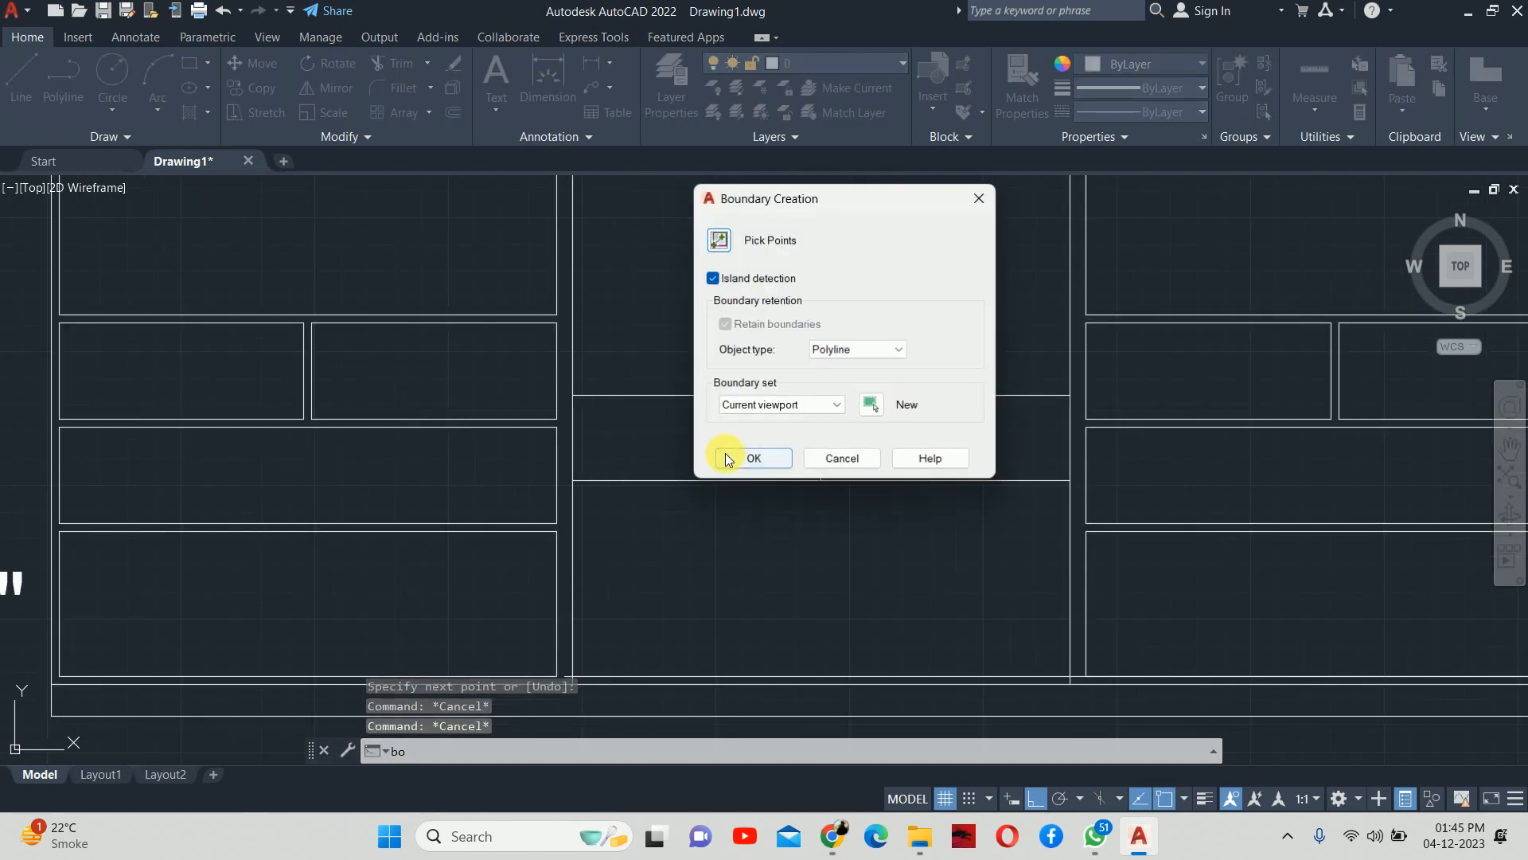
click(731, 240)
click(692, 442)
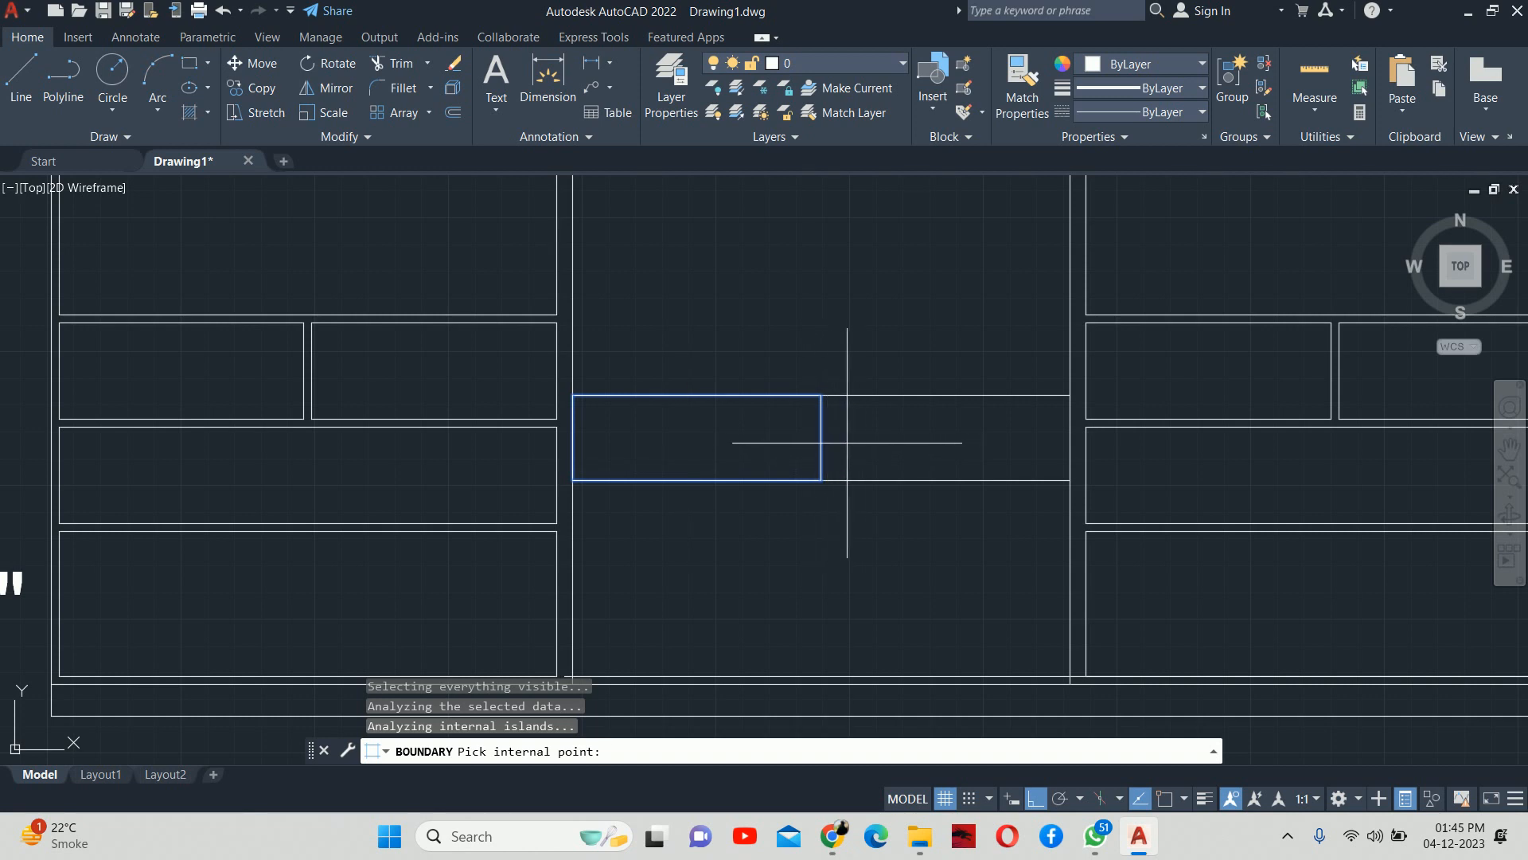
key(Return)
key(Escape)
key(Escape)
Step: Offset the left half's boundary polyline 0.5" inwards
text(o)
key(Return)
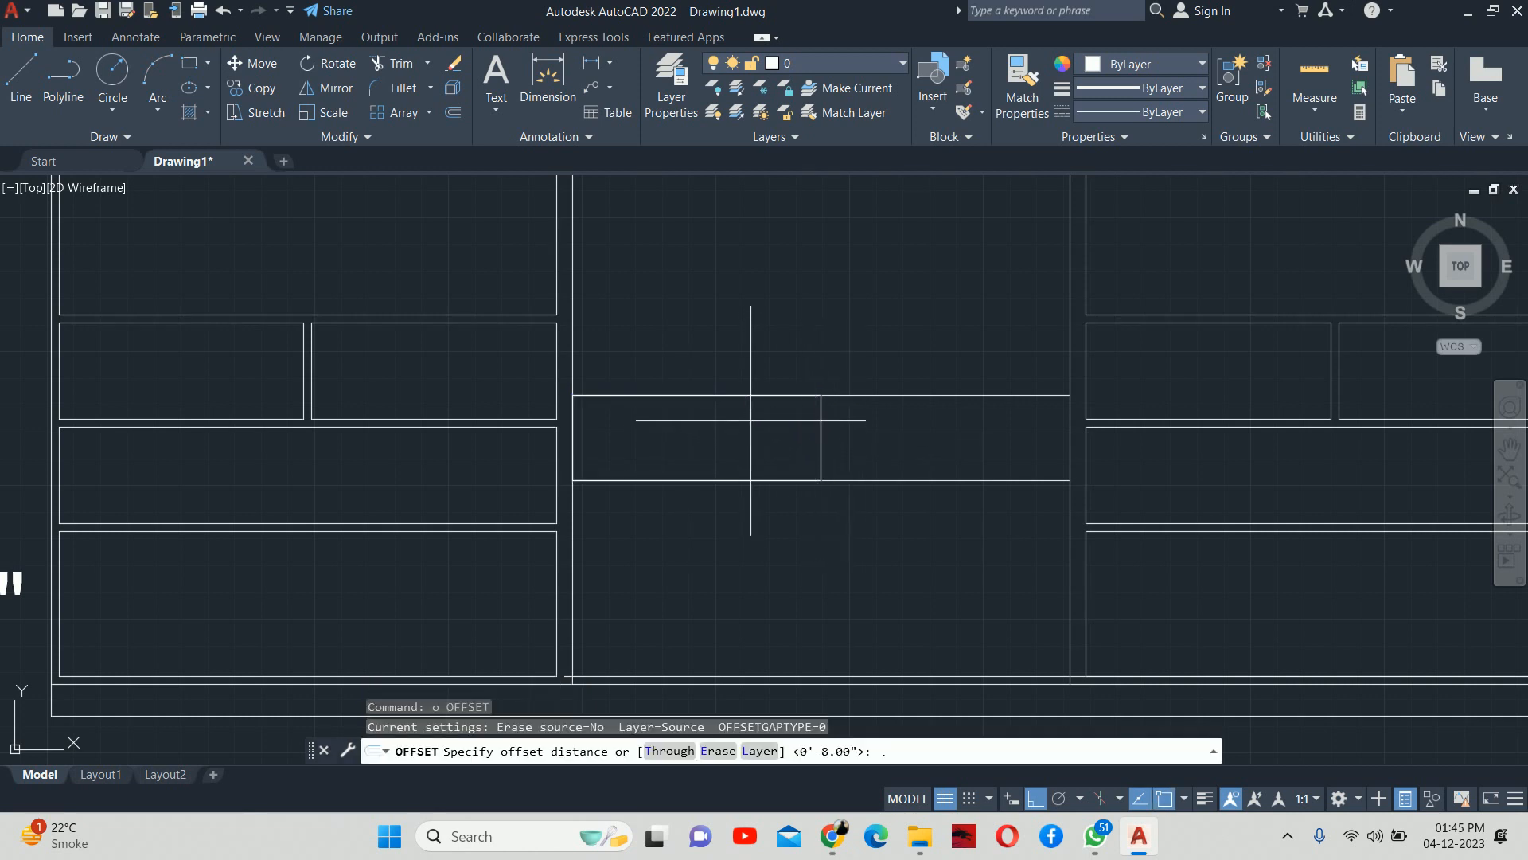
text(.5)
key(Return)
click(750, 396)
click(696, 437)
key(Escape)
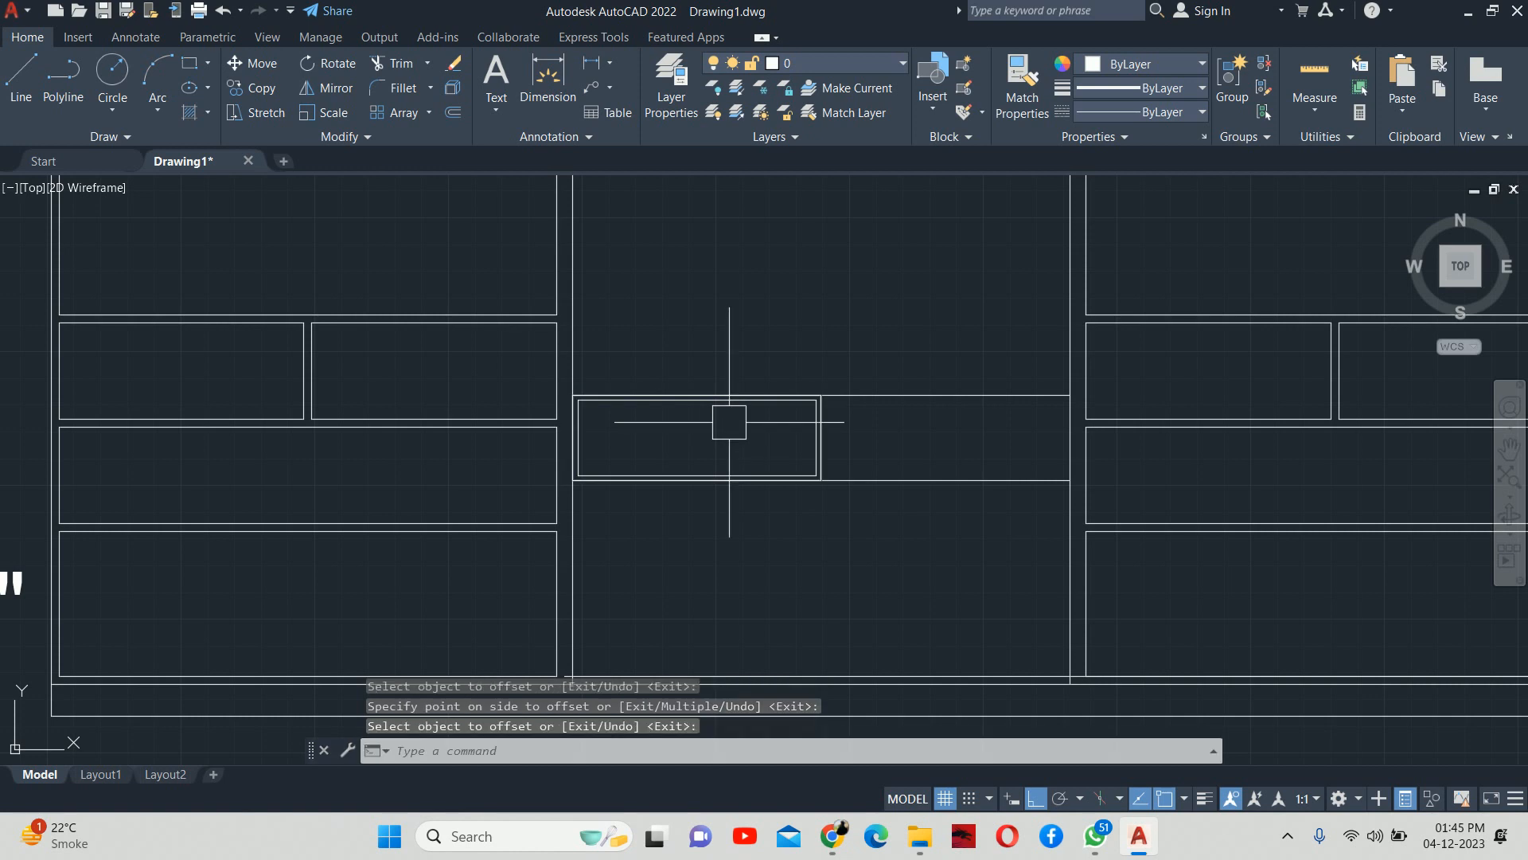
Step: Mirror the inner rectangle about the central vertical divider line into the right half, keeping the original
scroll(726, 419, up, 2)
key(Escape)
key(Escape)
text(mi)
key(Return)
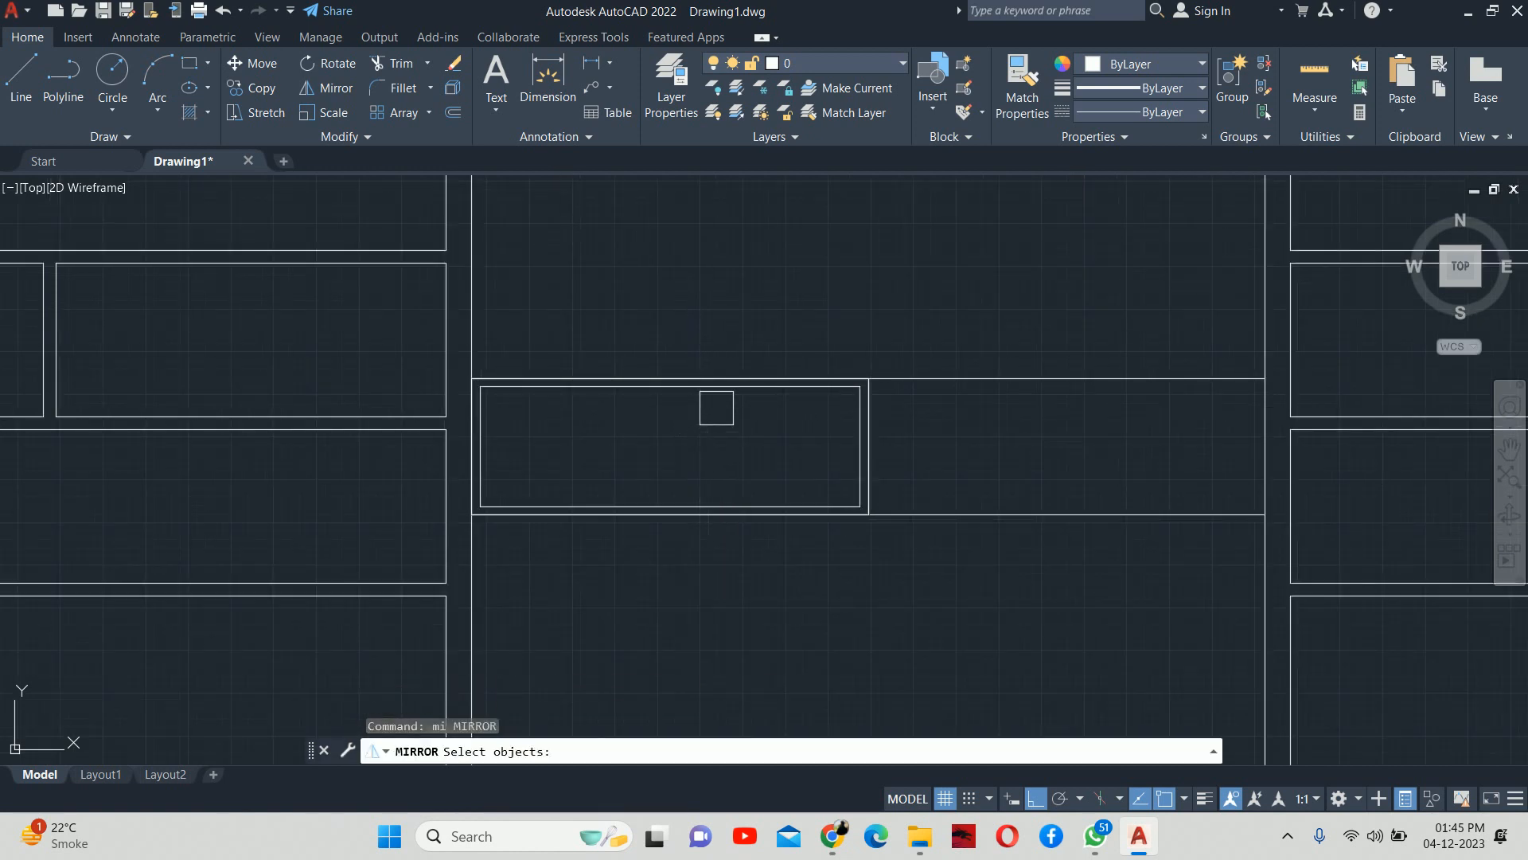
click(733, 388)
click(868, 379)
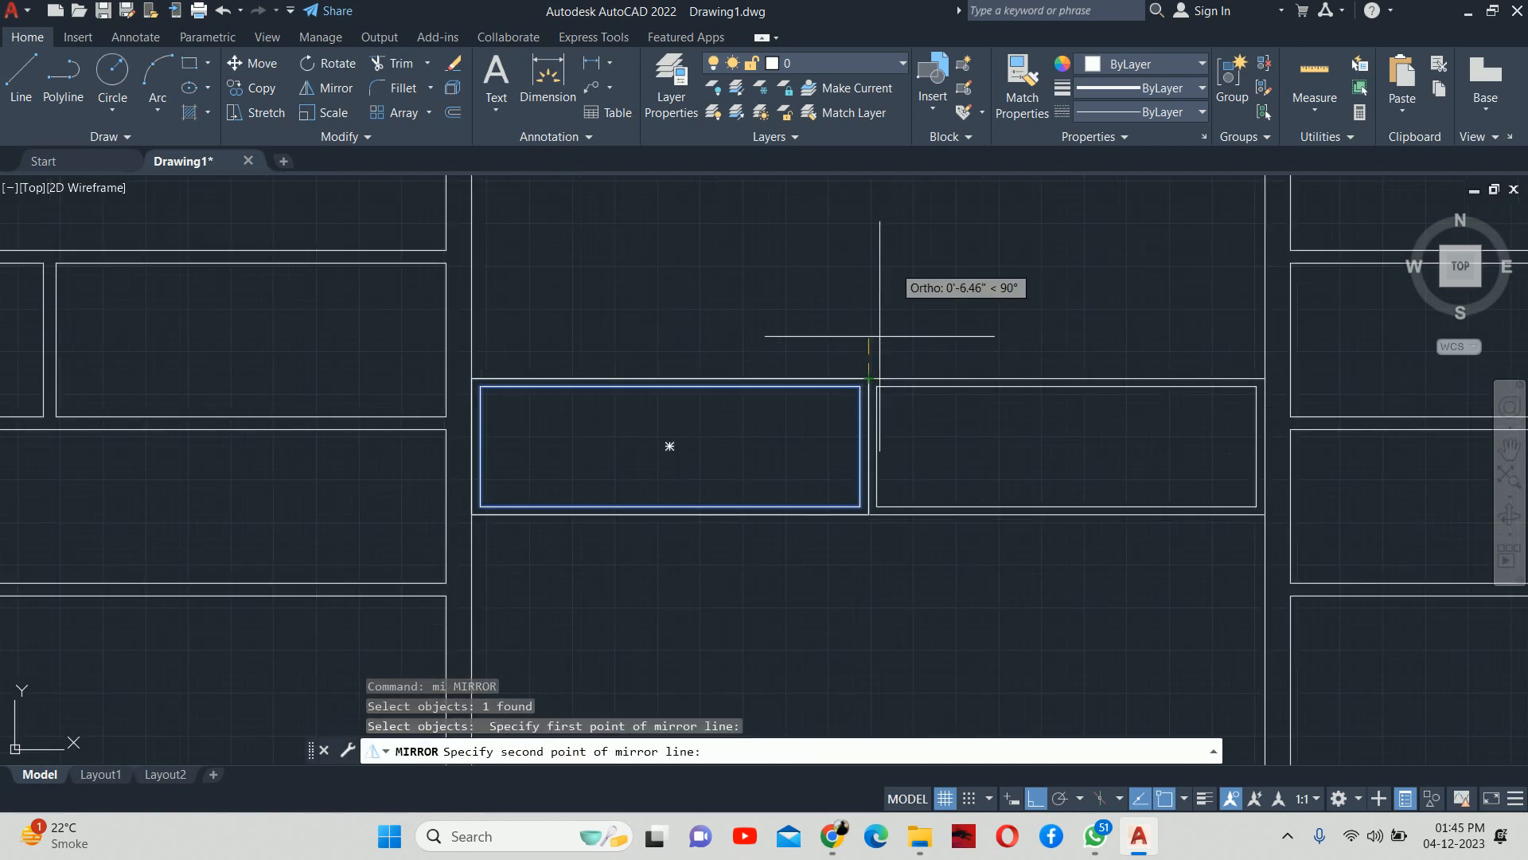
click(882, 276)
key(Return)
key(Escape)
key(Escape)
Step: Delete the central vertical divider line and the outer boundary polyline between the two inner rectangles
scroll(862, 350, up, 8)
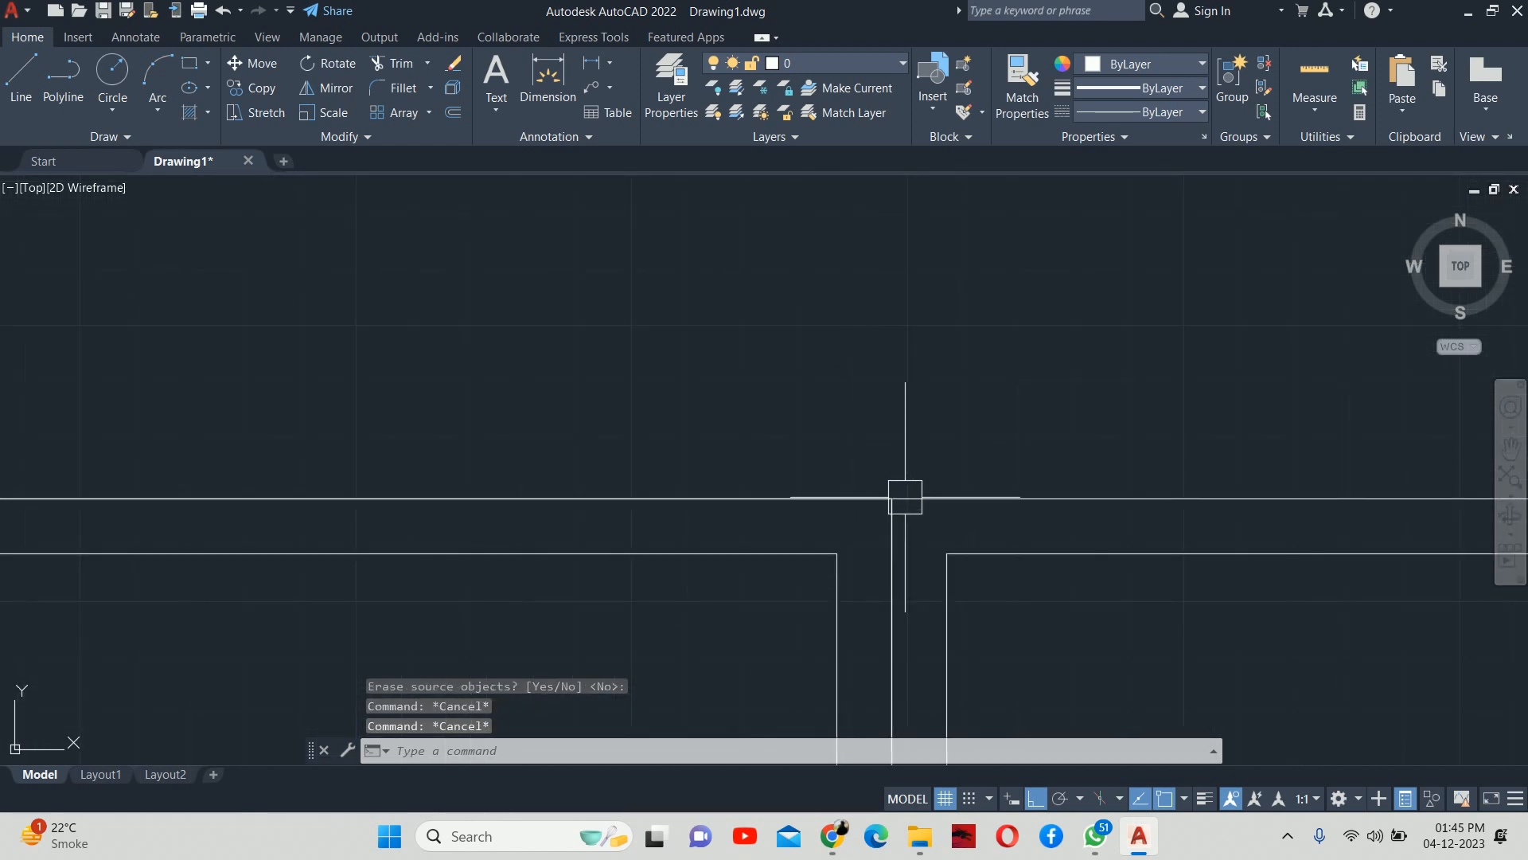
scroll(895, 509, up, 4)
click(910, 522)
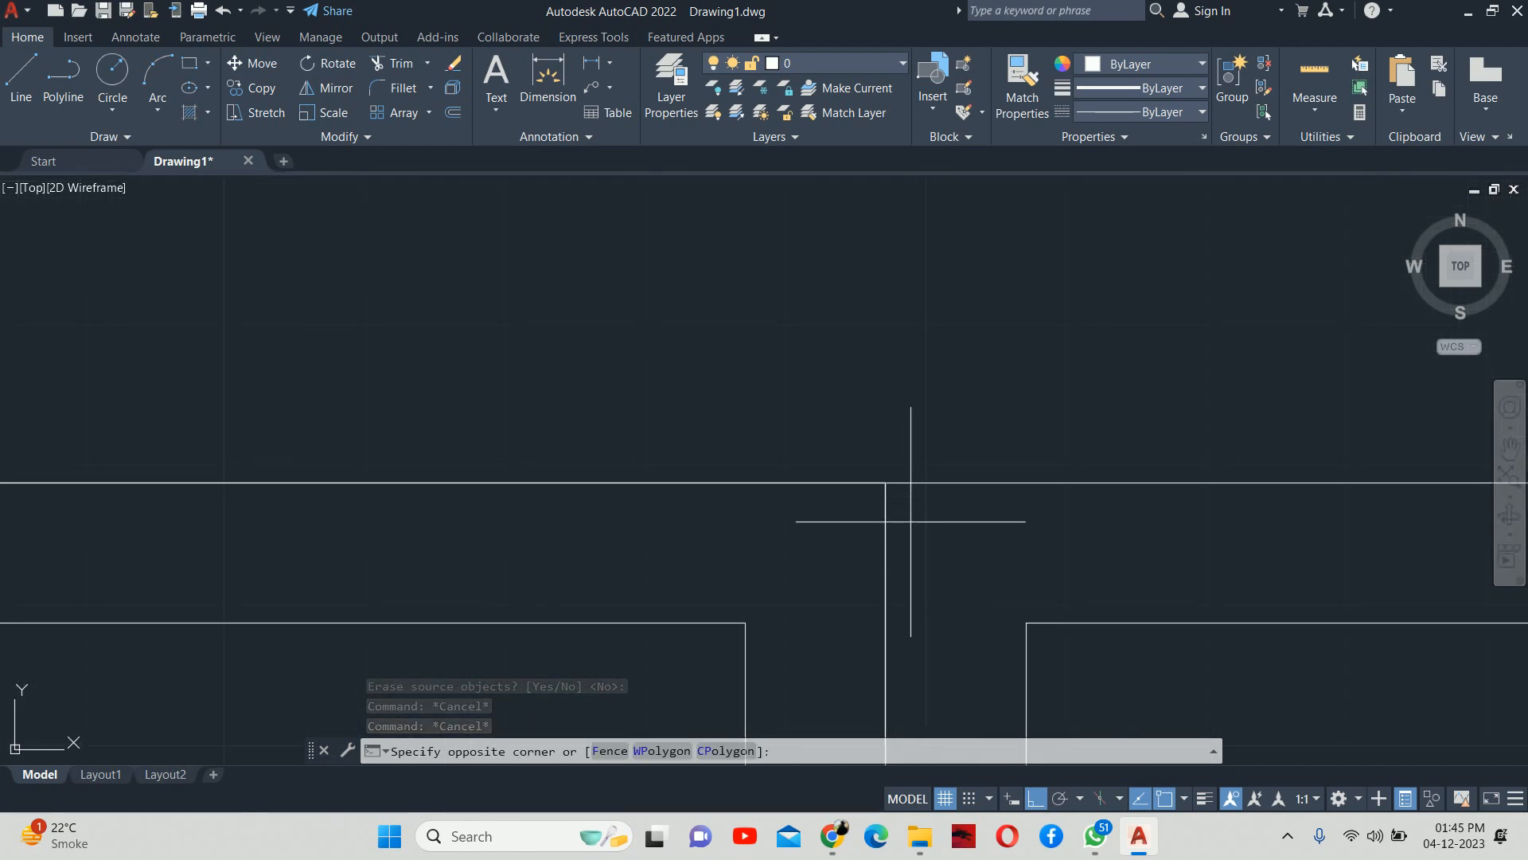
click(830, 562)
key(Delete)
scroll(845, 430, down, 5)
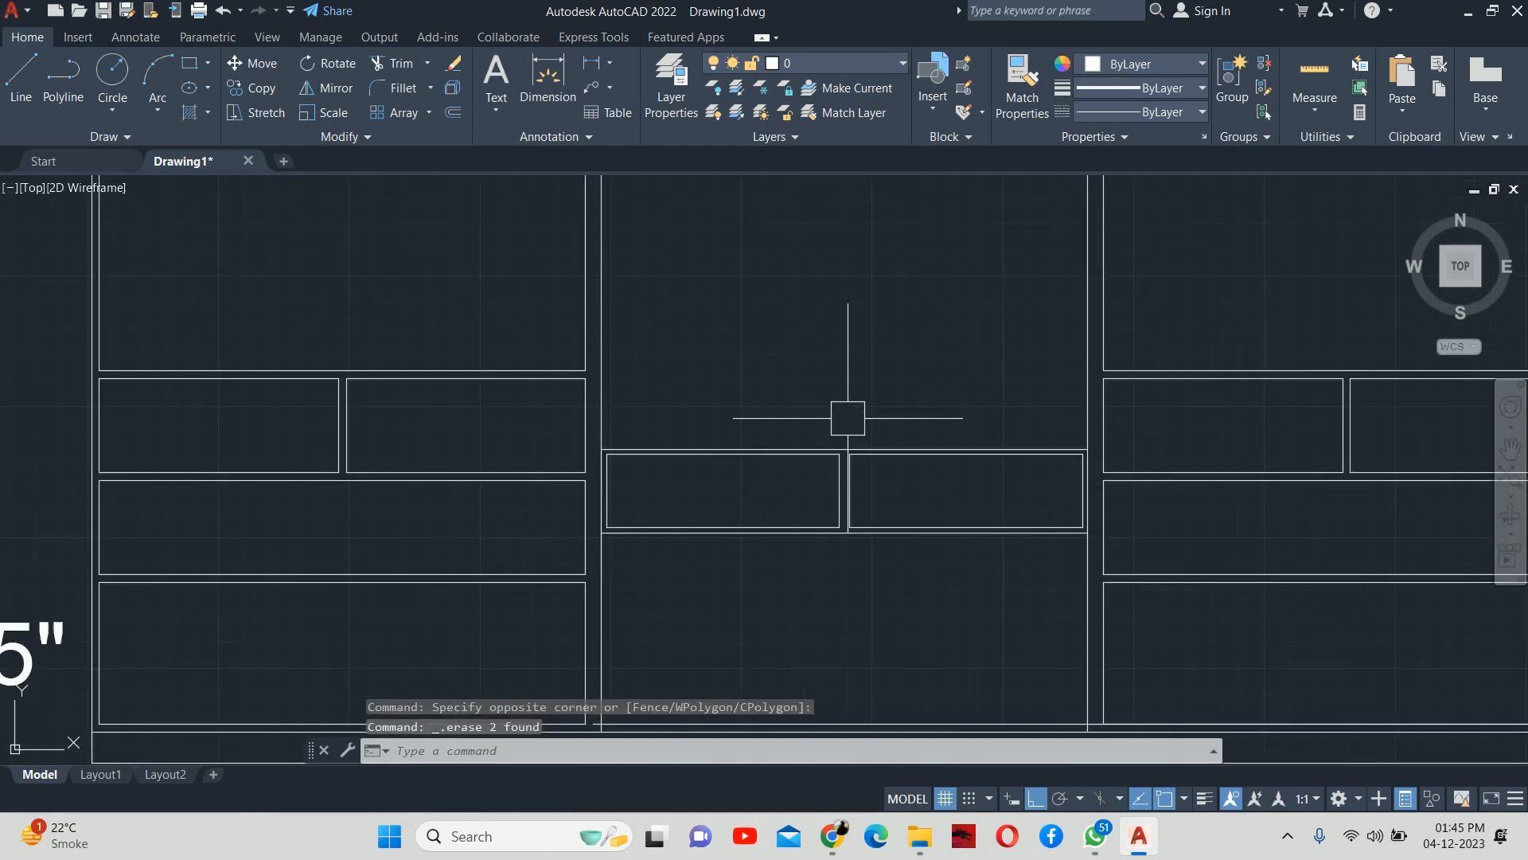
scroll(833, 427, down, 4)
key(Escape)
key(Escape)
scroll(795, 440, up, 4)
scroll(917, 451, down, 2)
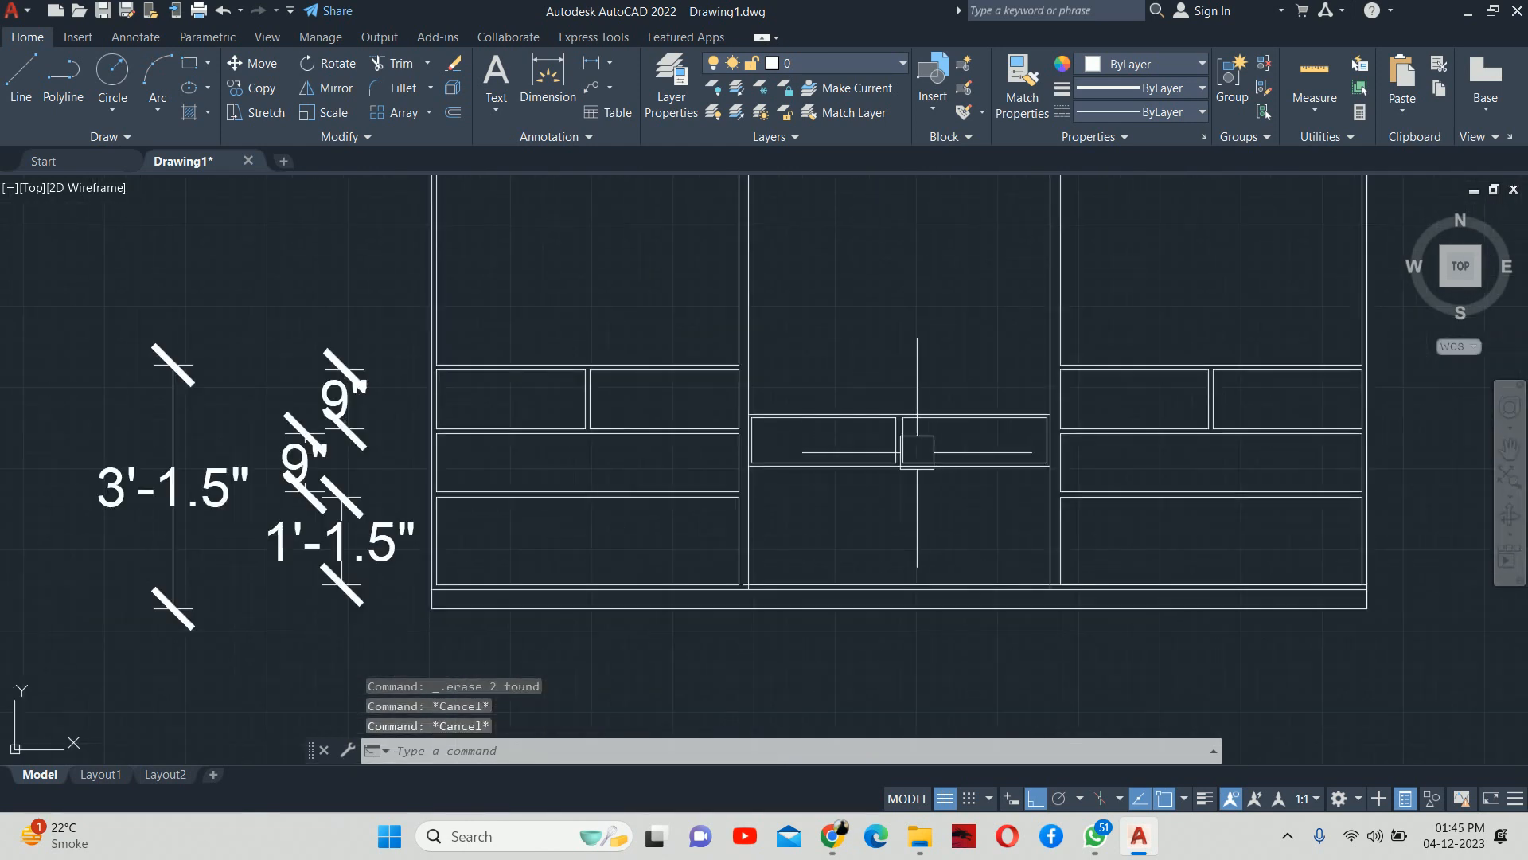
scroll(850, 447, down, 4)
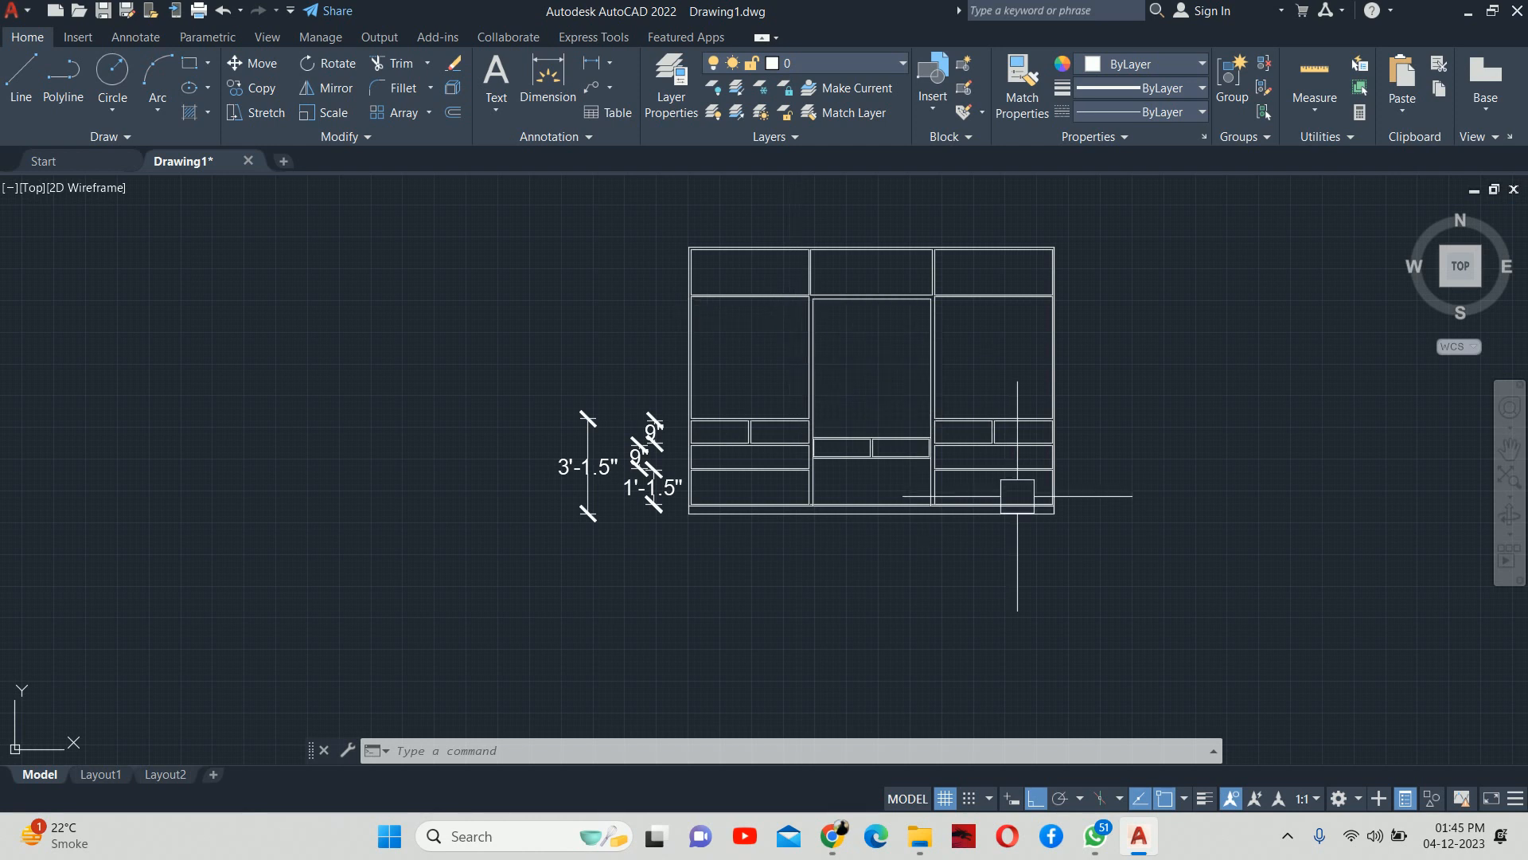
key(Escape)
key(Escape)
key(Escape)
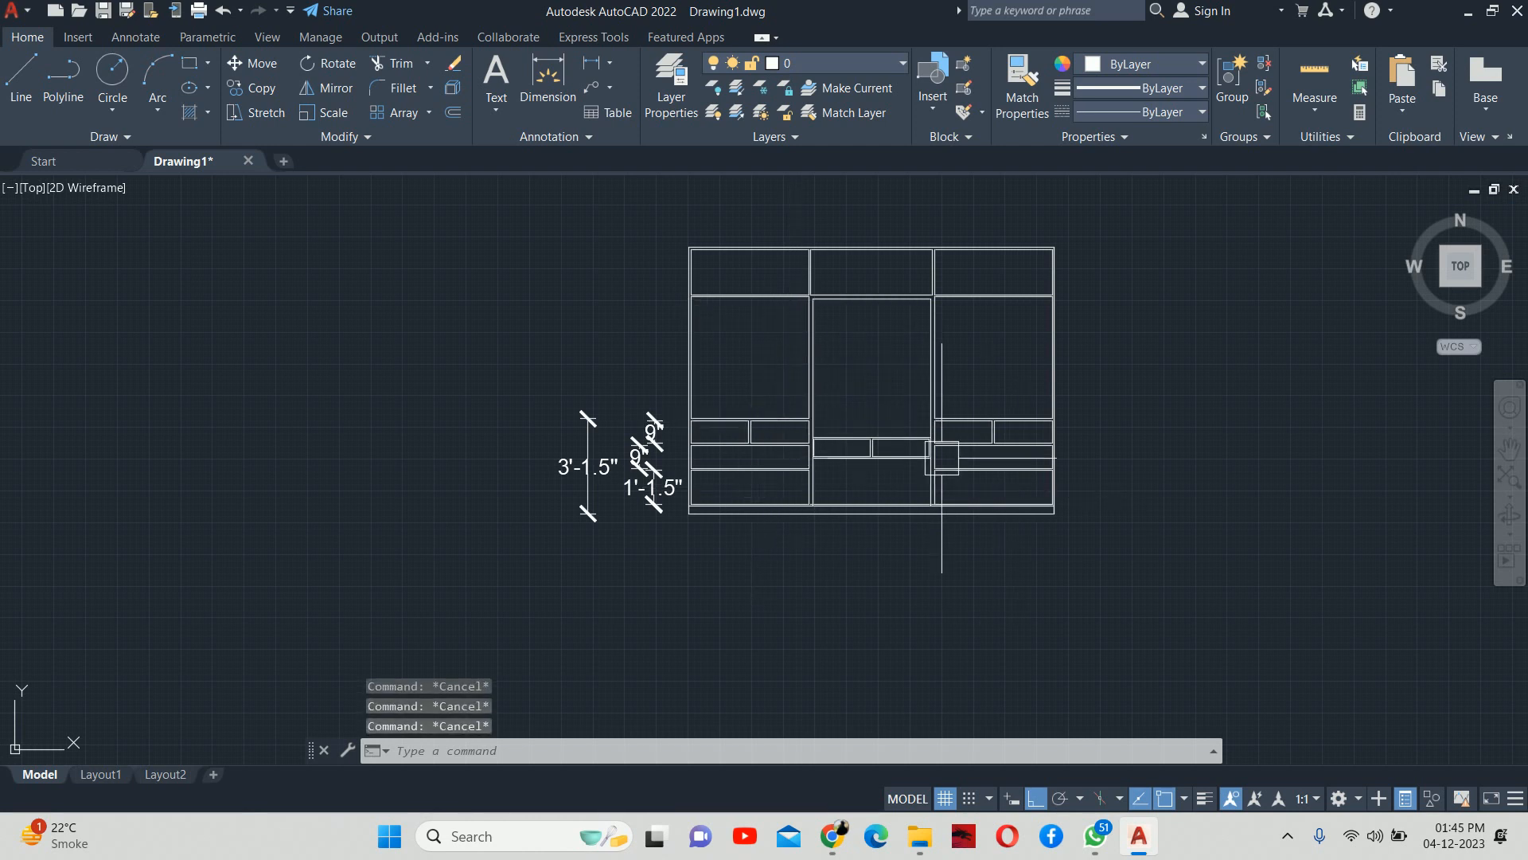
Step: Delete the right section's short vertical divider and the shelf lines directly below it
scroll(1001, 433, up, 4)
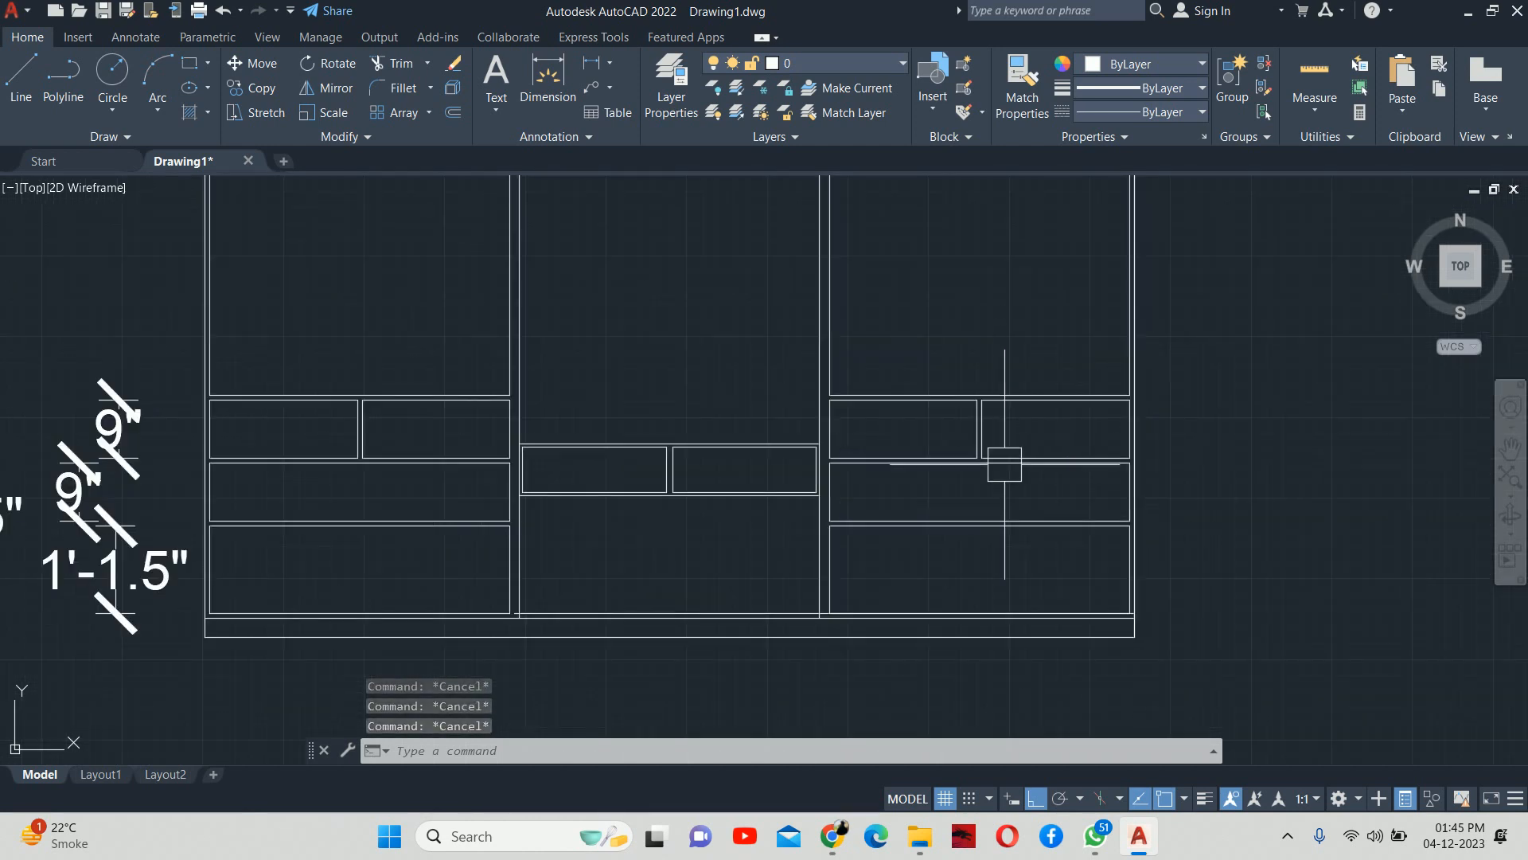
click(1007, 478)
click(893, 421)
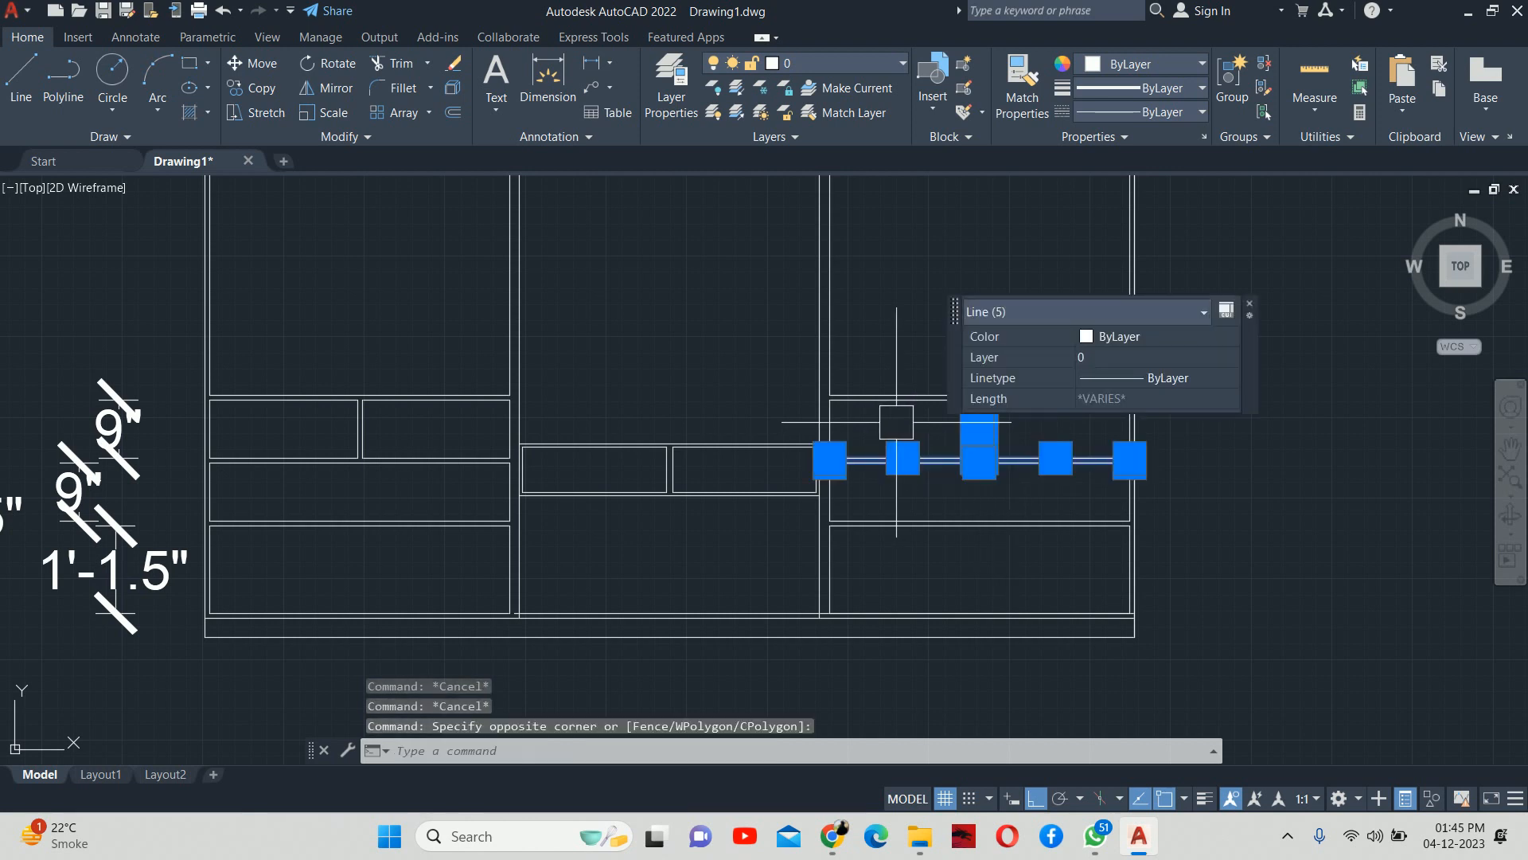
key(Delete)
Step: Join the split inner side lines on both sides of the right section's opened compartment
text(j)
key(Return)
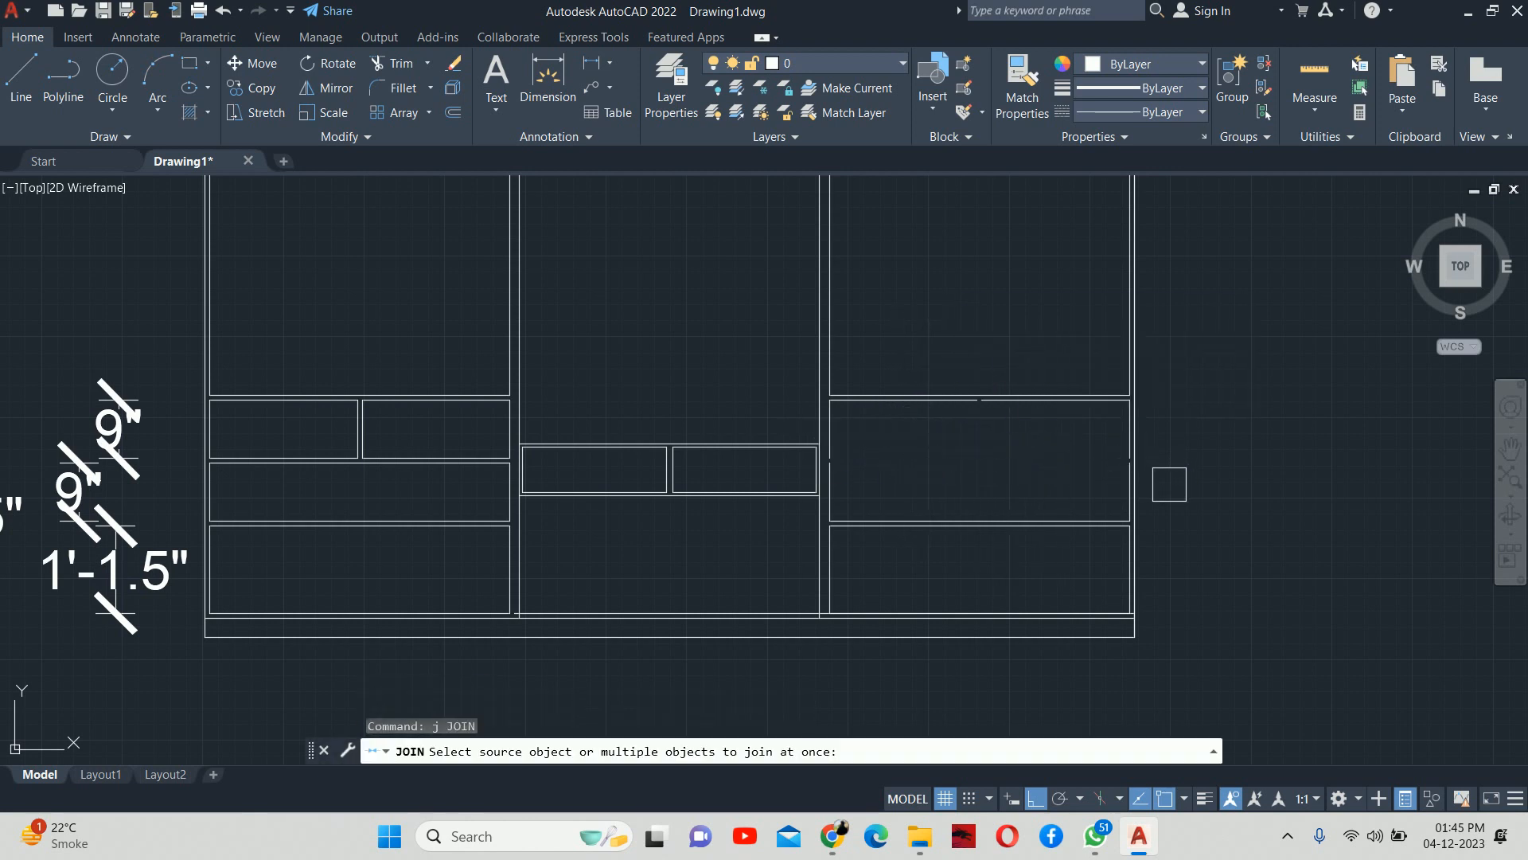
click(1127, 486)
click(1114, 442)
key(Return)
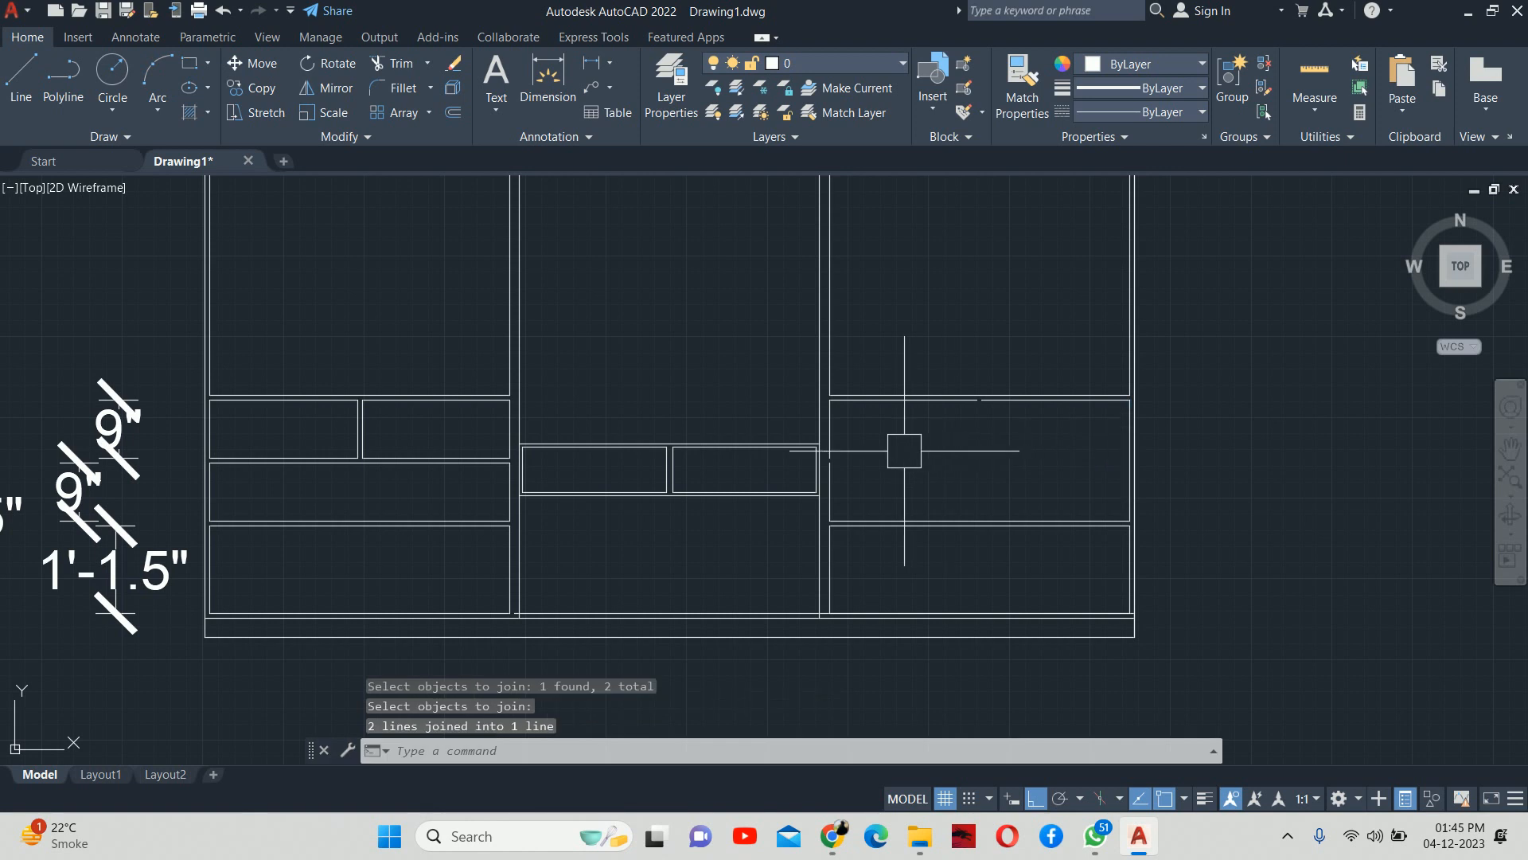
key(Return)
click(838, 480)
click(831, 434)
key(Return)
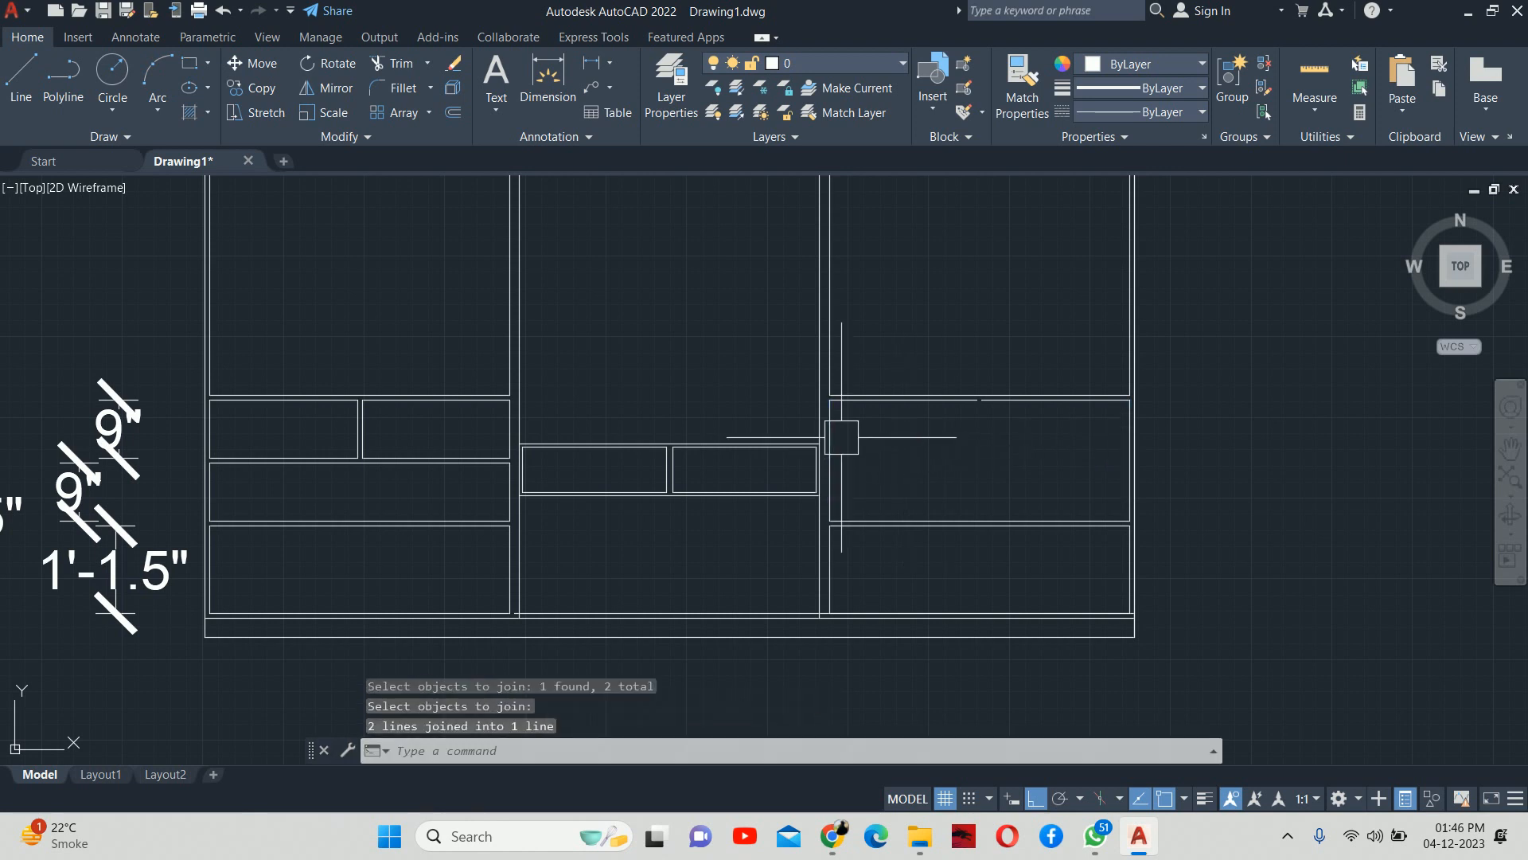
Step: Join the split line along the upper edge of the right section's opened lower compartment
key(Return)
click(932, 412)
click(1007, 417)
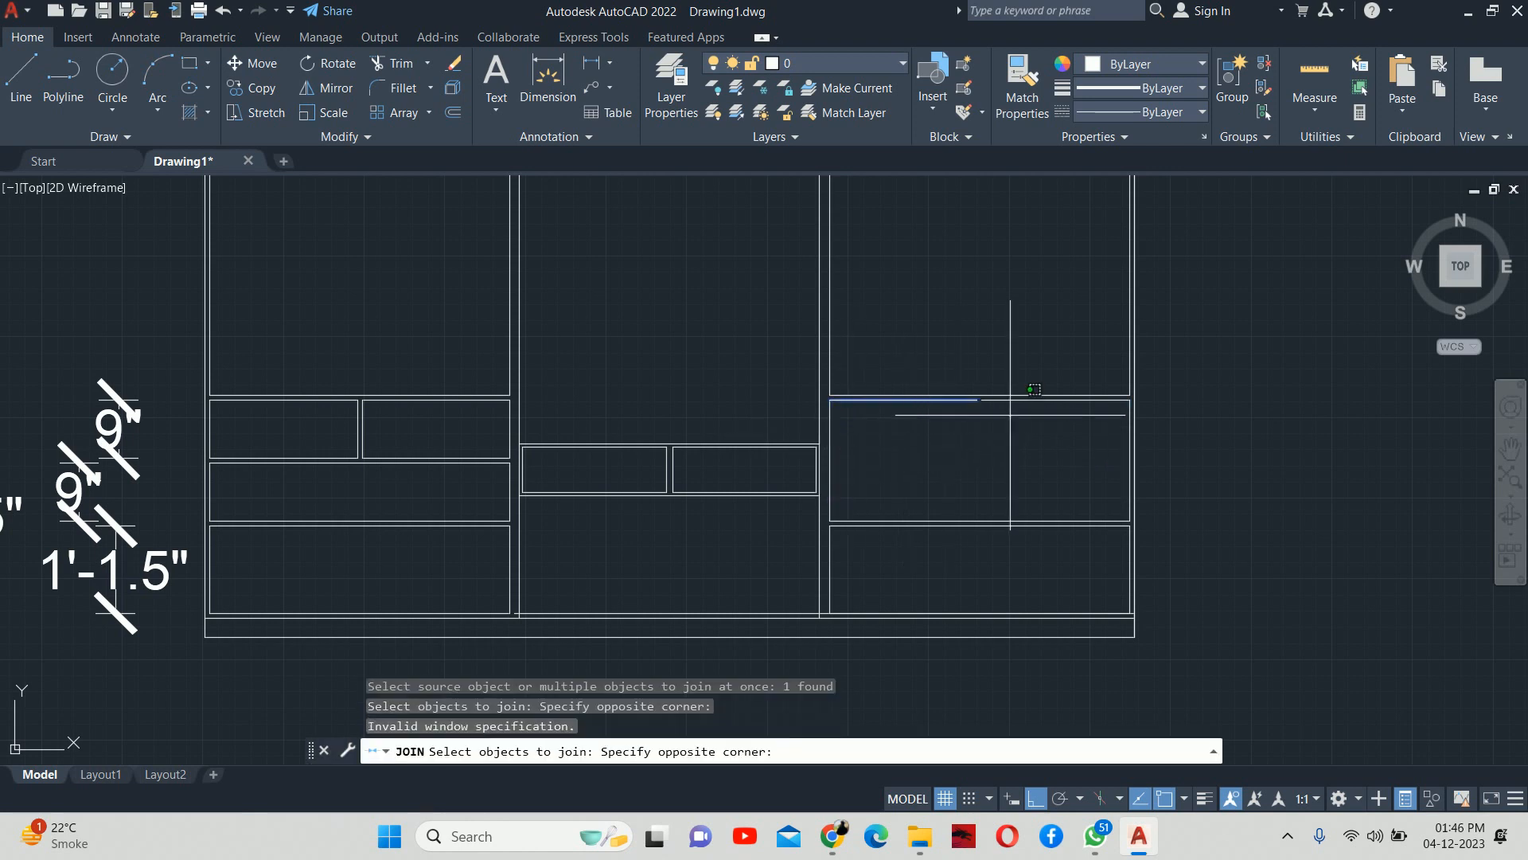
click(1000, 398)
key(Return)
key(Escape)
scroll(916, 501, down, 4)
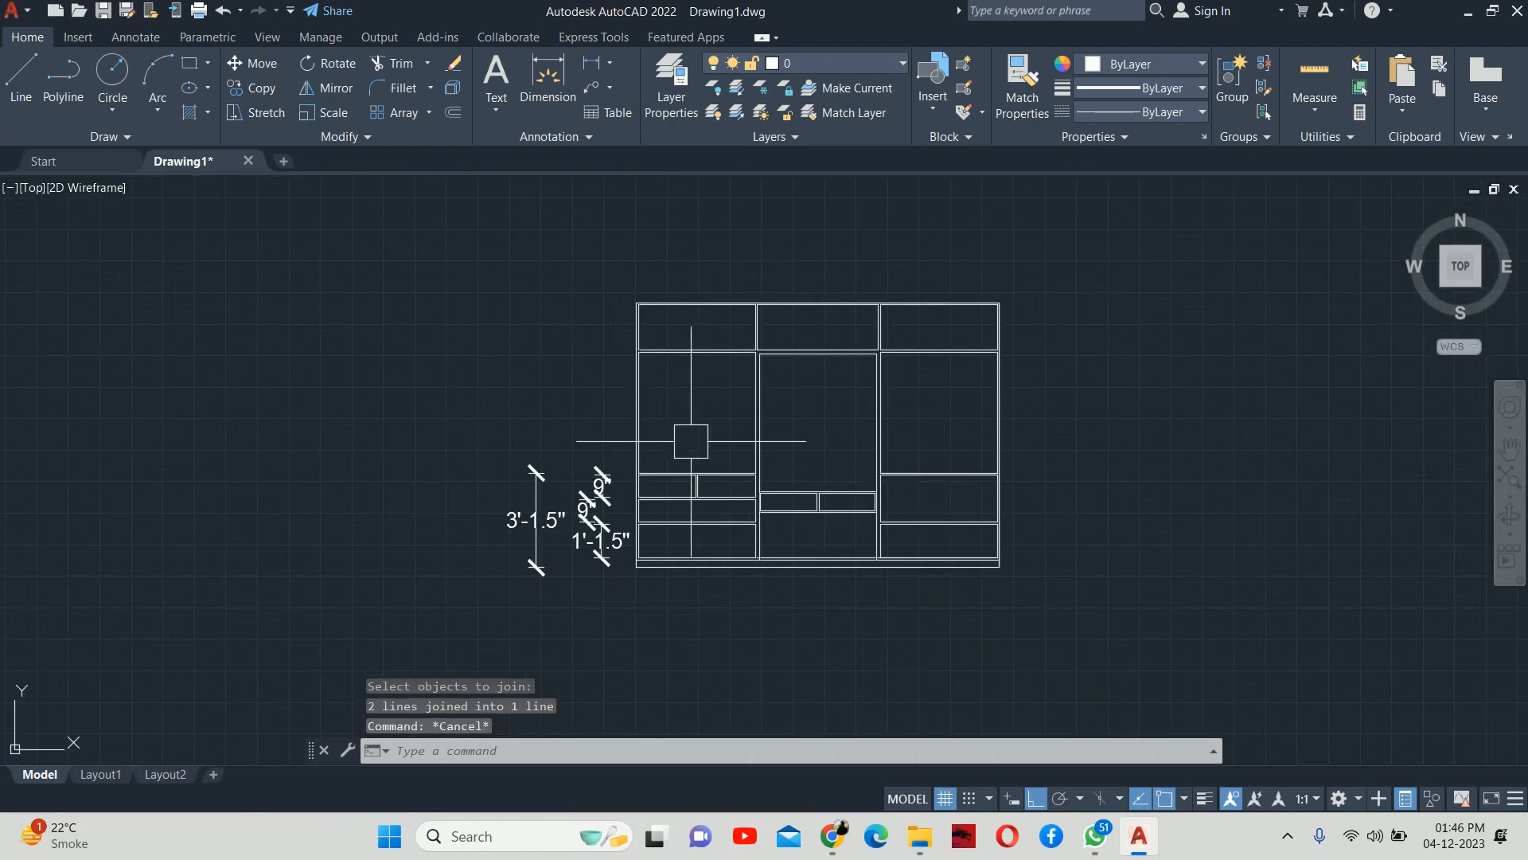
key(Escape)
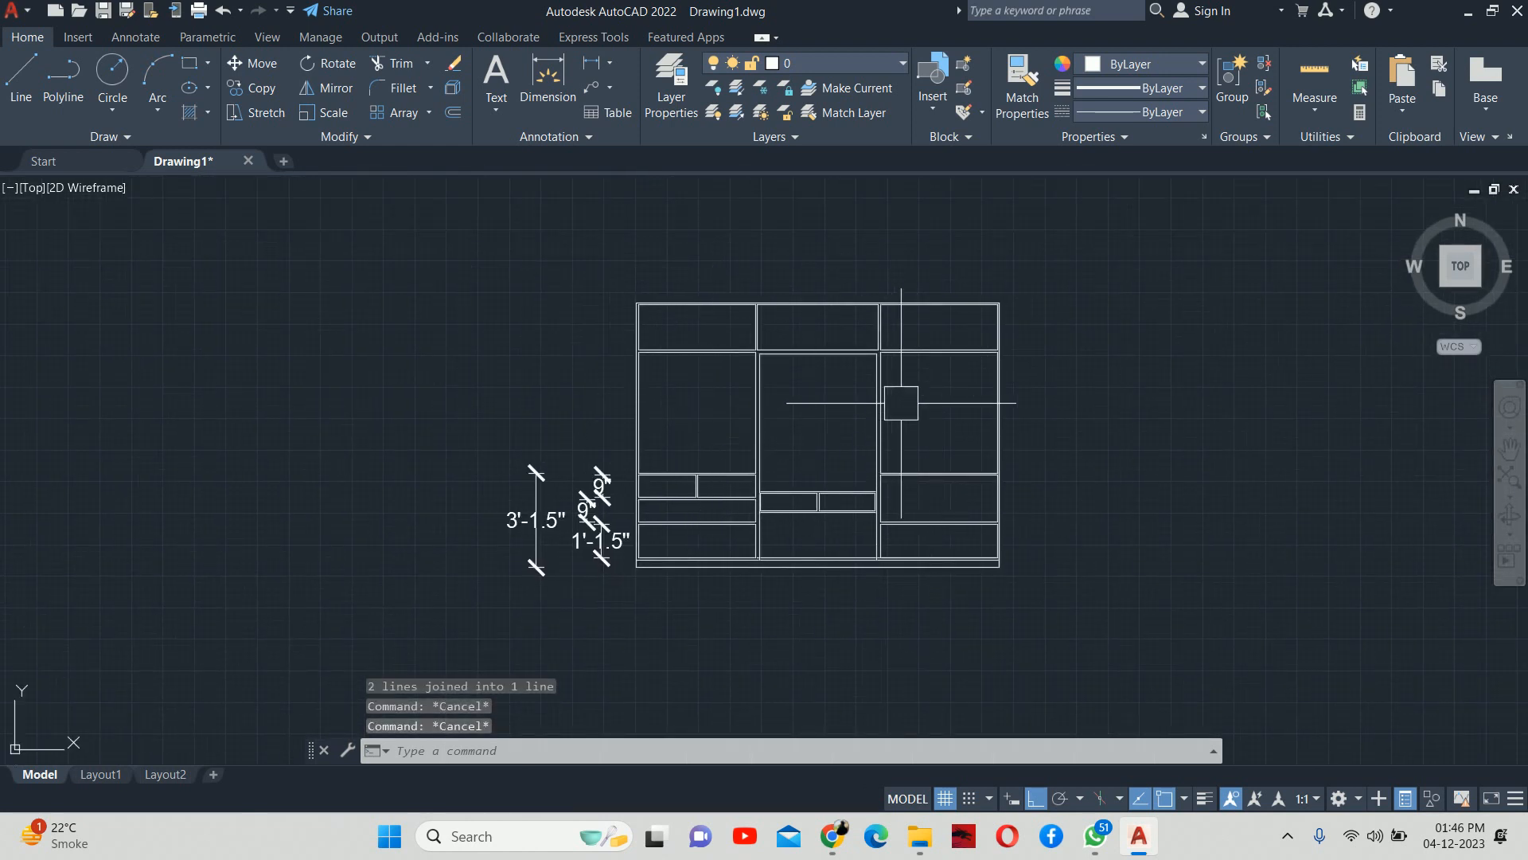
key(Escape)
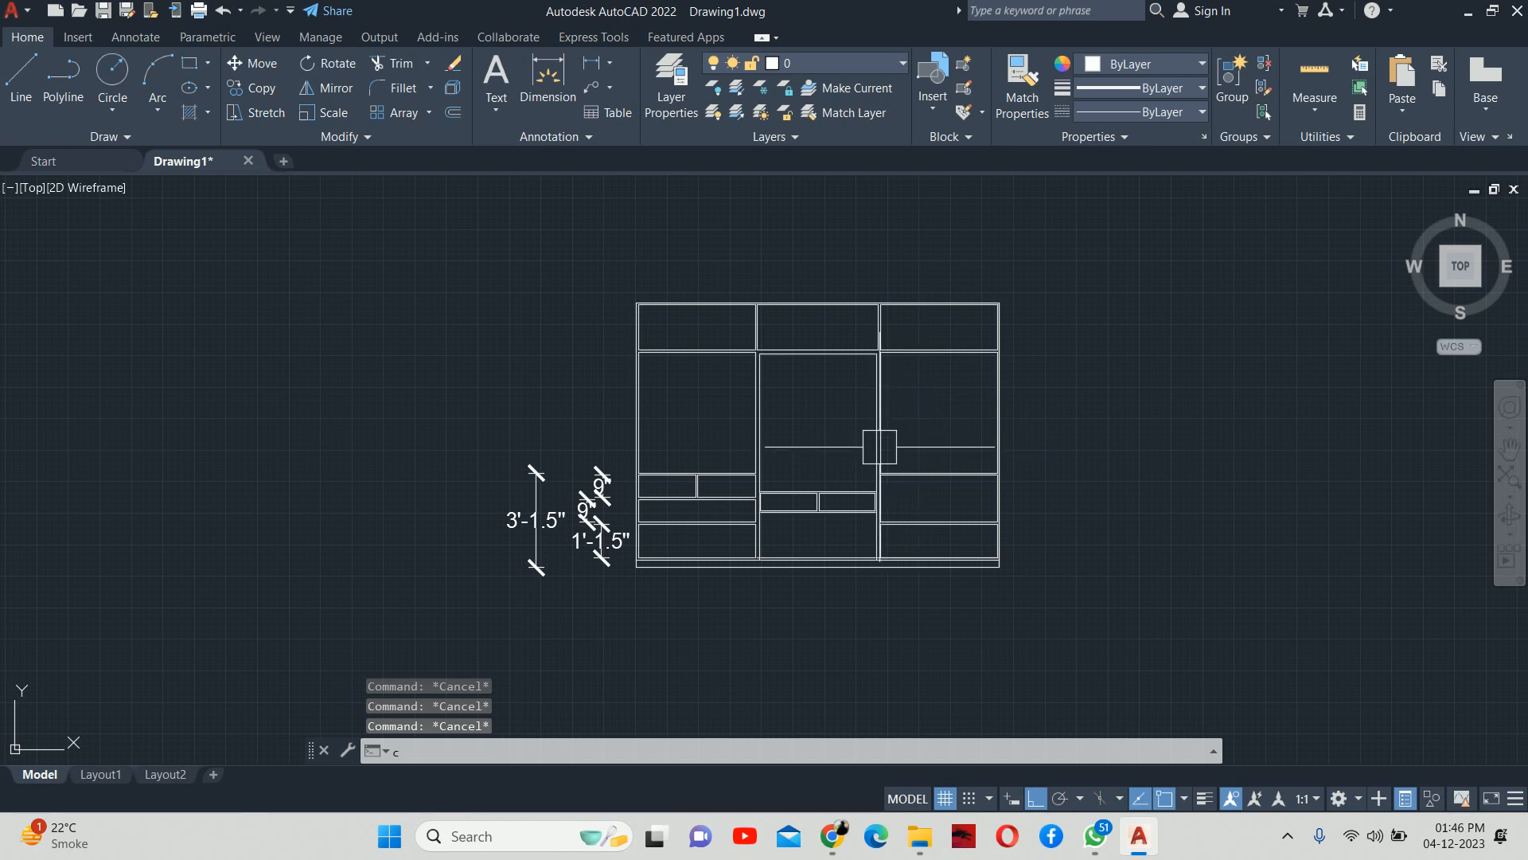
Step: Copy the left section's short vertical drawer divider to just below the upper shelf of the right section's tall compartment
text(co)
key(Return)
scroll(686, 474, up, 5)
click(790, 542)
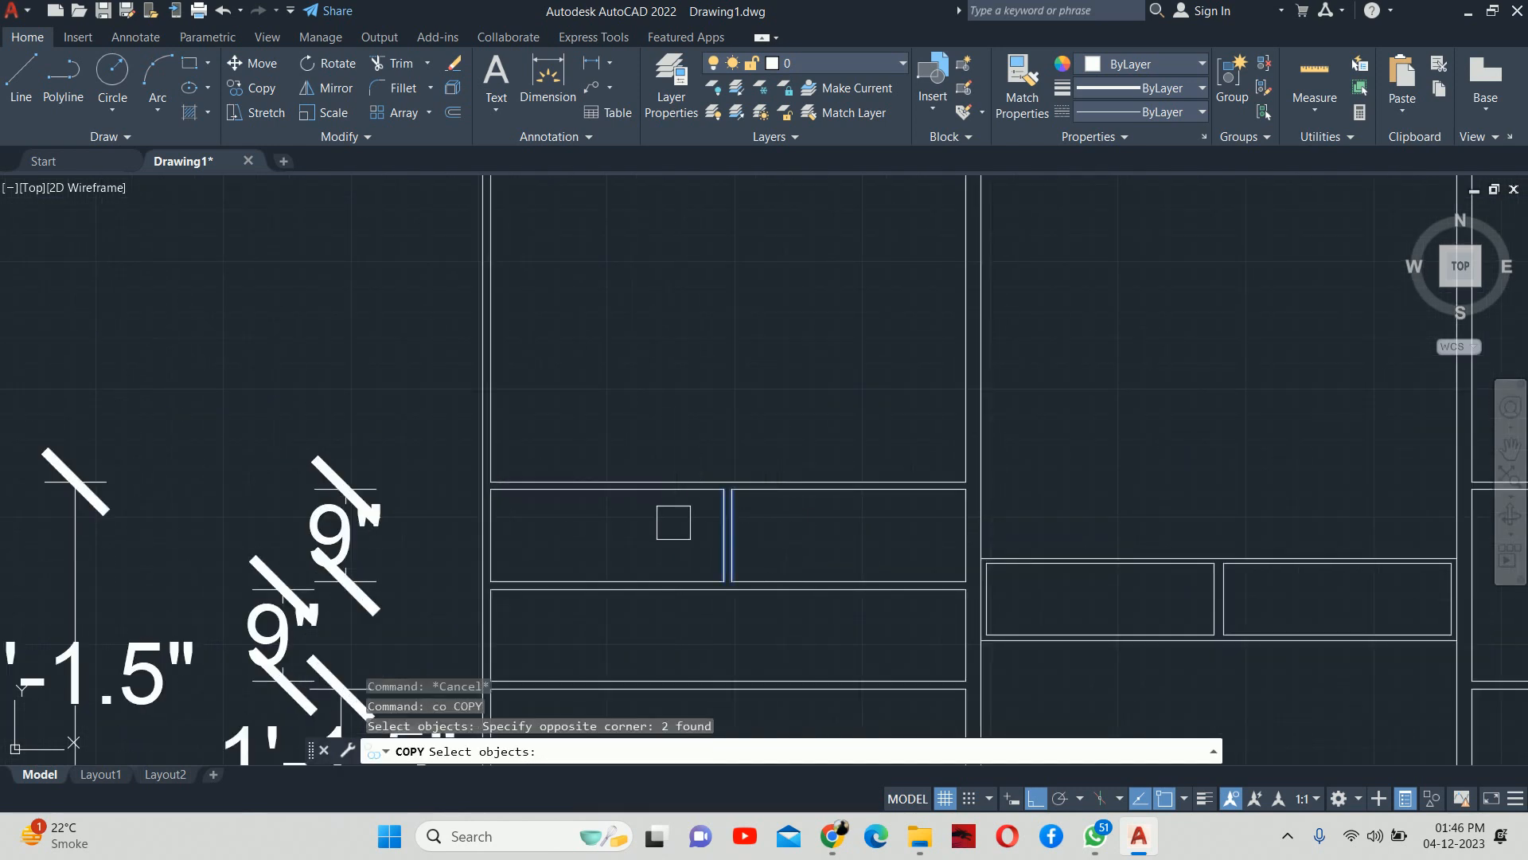
key(Return)
scroll(989, 464, down, 5)
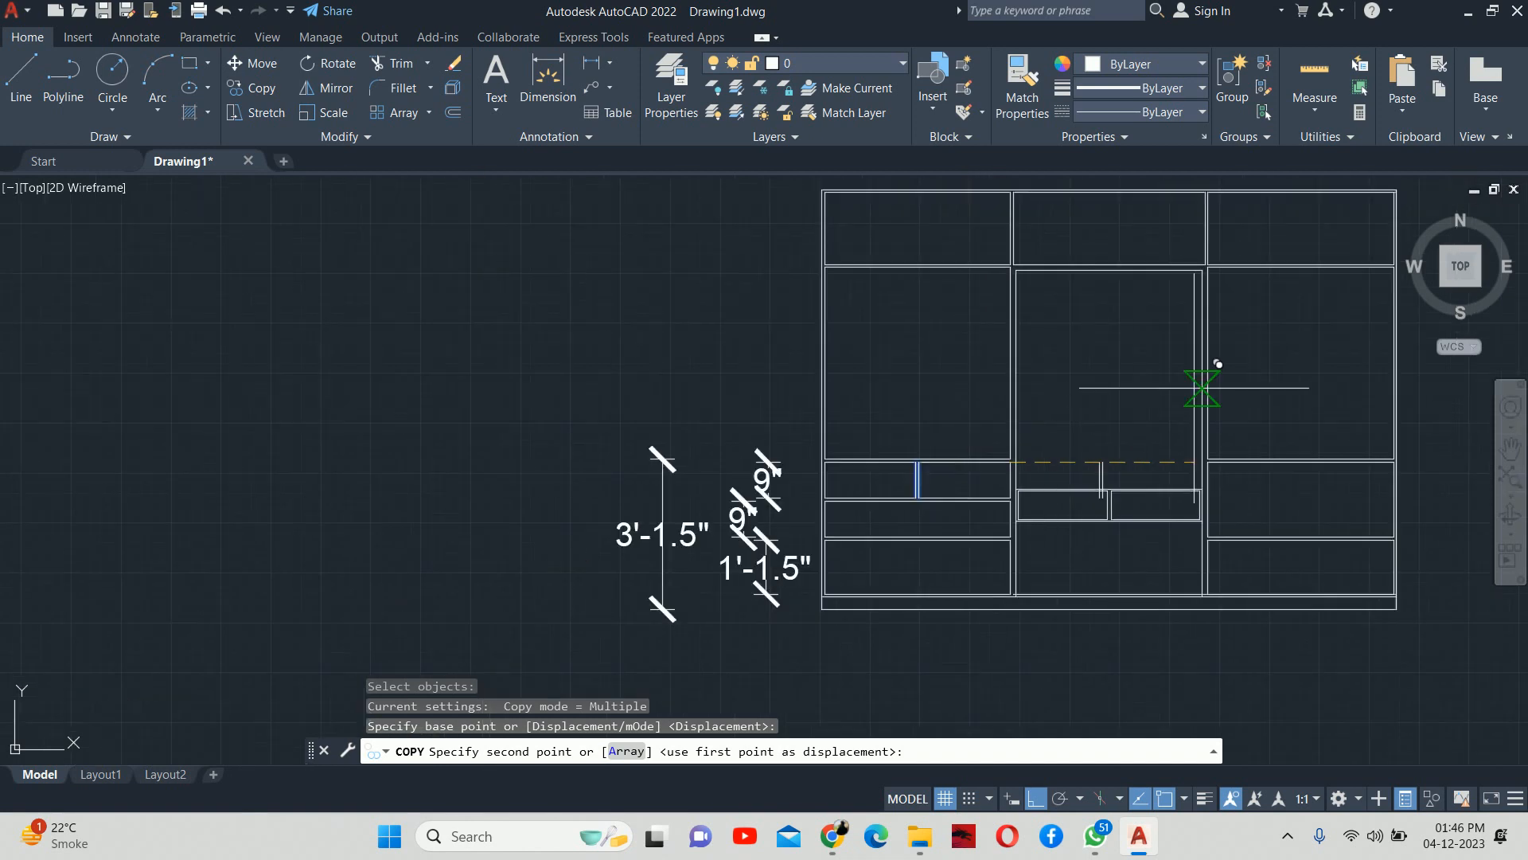
middle_drag(1202, 369, 723, 488)
scroll(972, 420, up, 6)
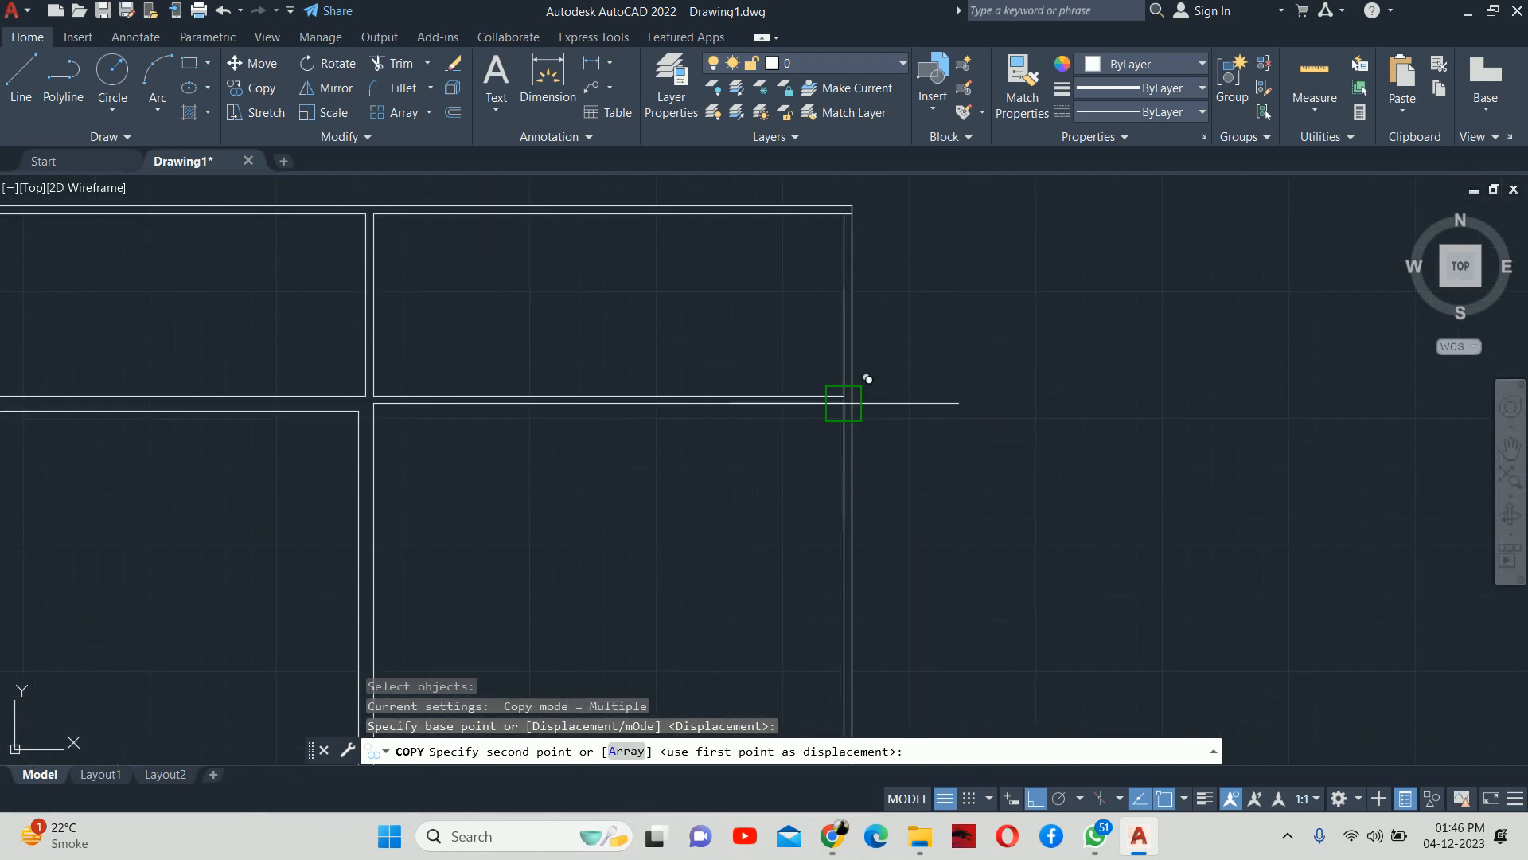
click(847, 403)
key(Escape)
scroll(693, 478, down, 1)
middle_drag(693, 477, 801, 383)
Step: Extend both copied divider lines down to the shelf at the bottom of the right section's tall compartment
text(e)
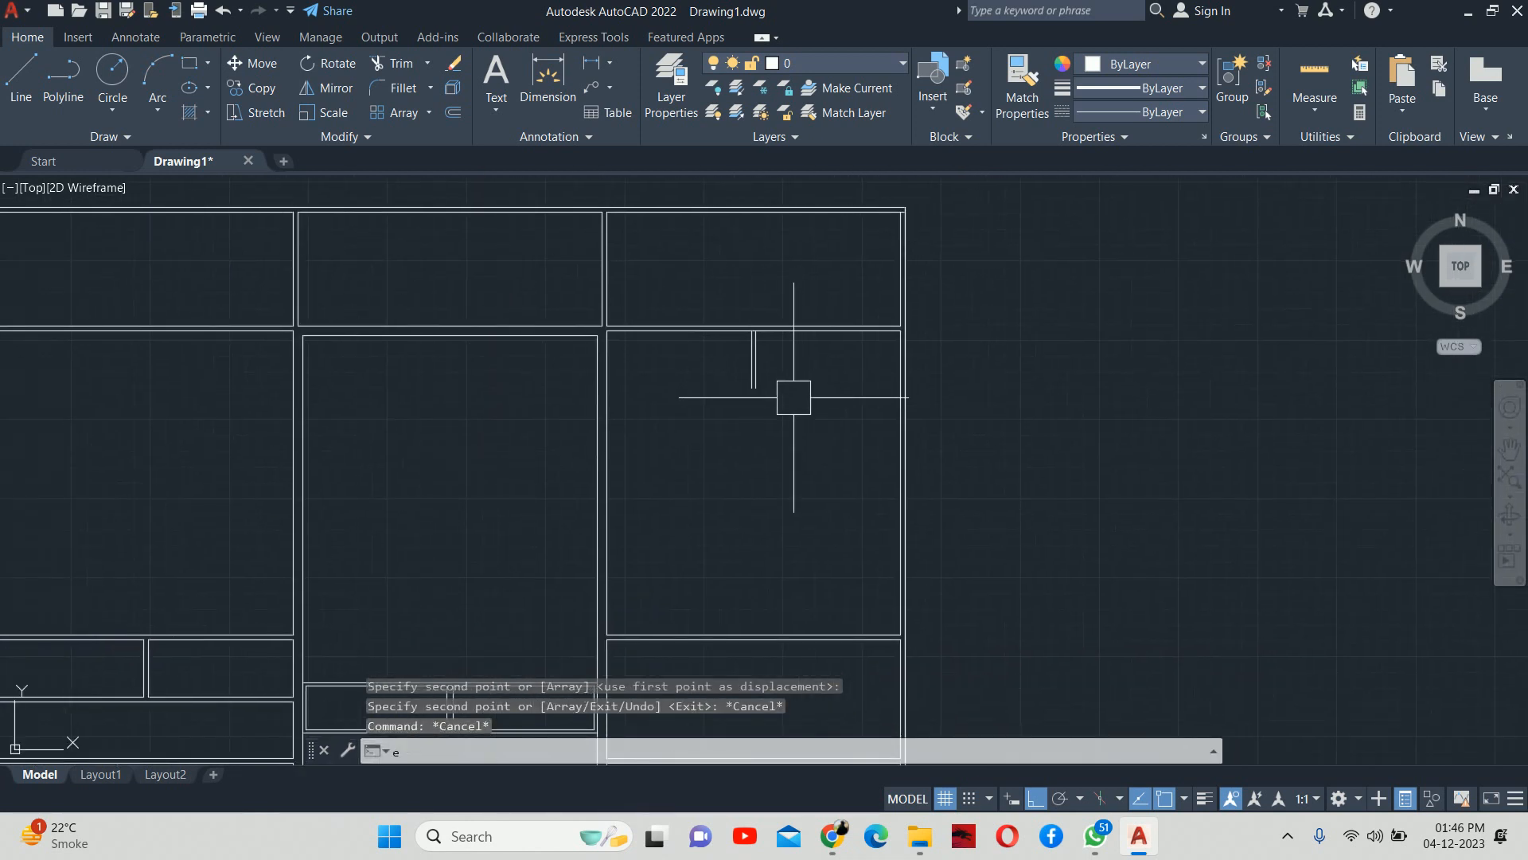
key(Return)
click(801, 396)
click(711, 373)
key(Return)
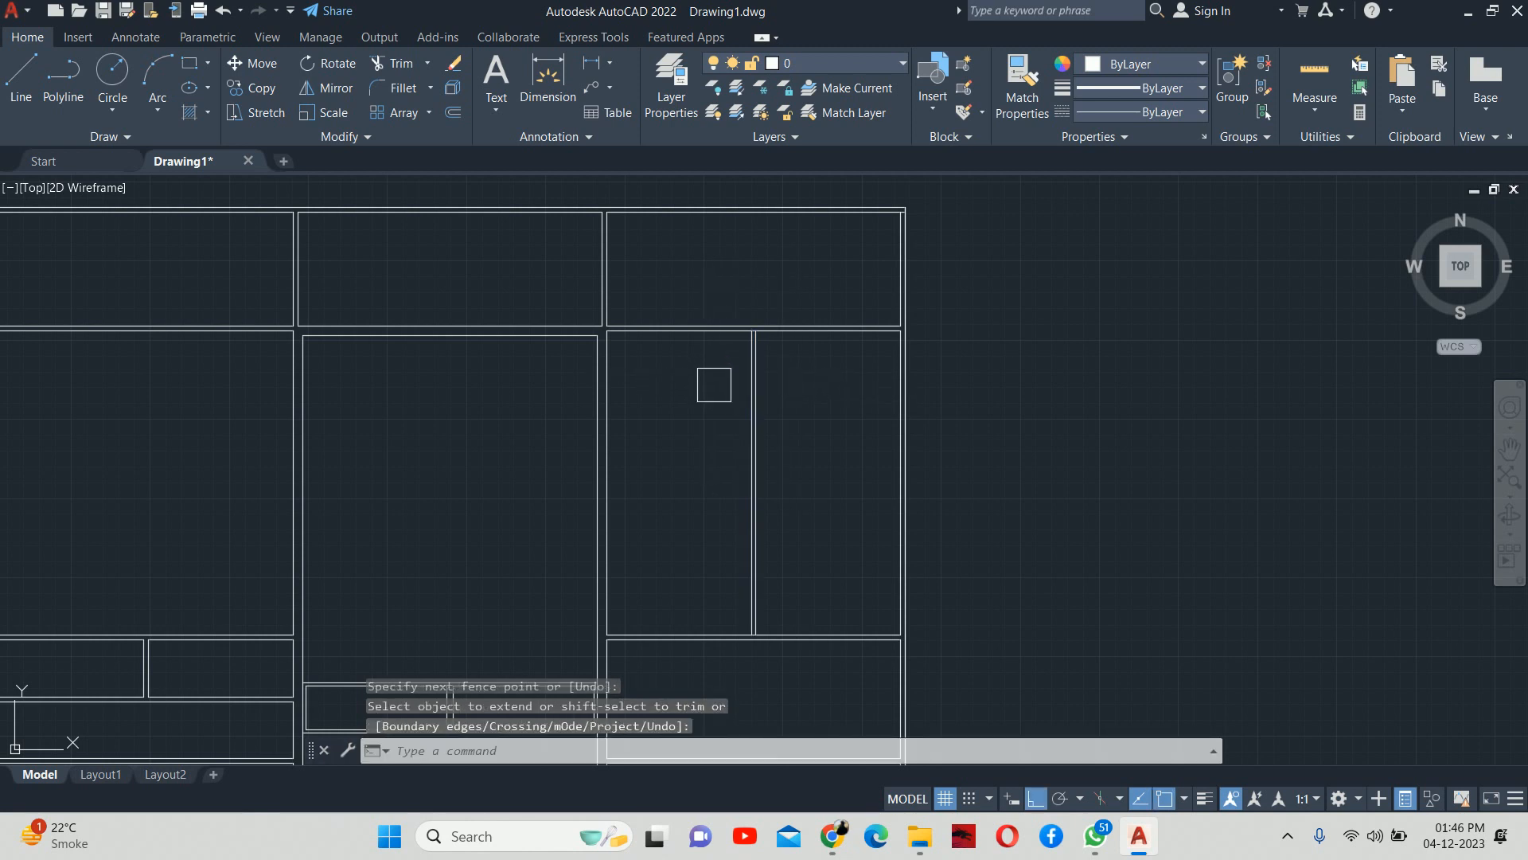
scroll(778, 409, down, 2)
key(Escape)
key(Escape)
key(Escape)
scroll(796, 468, up, 2)
scroll(796, 472, down, 2)
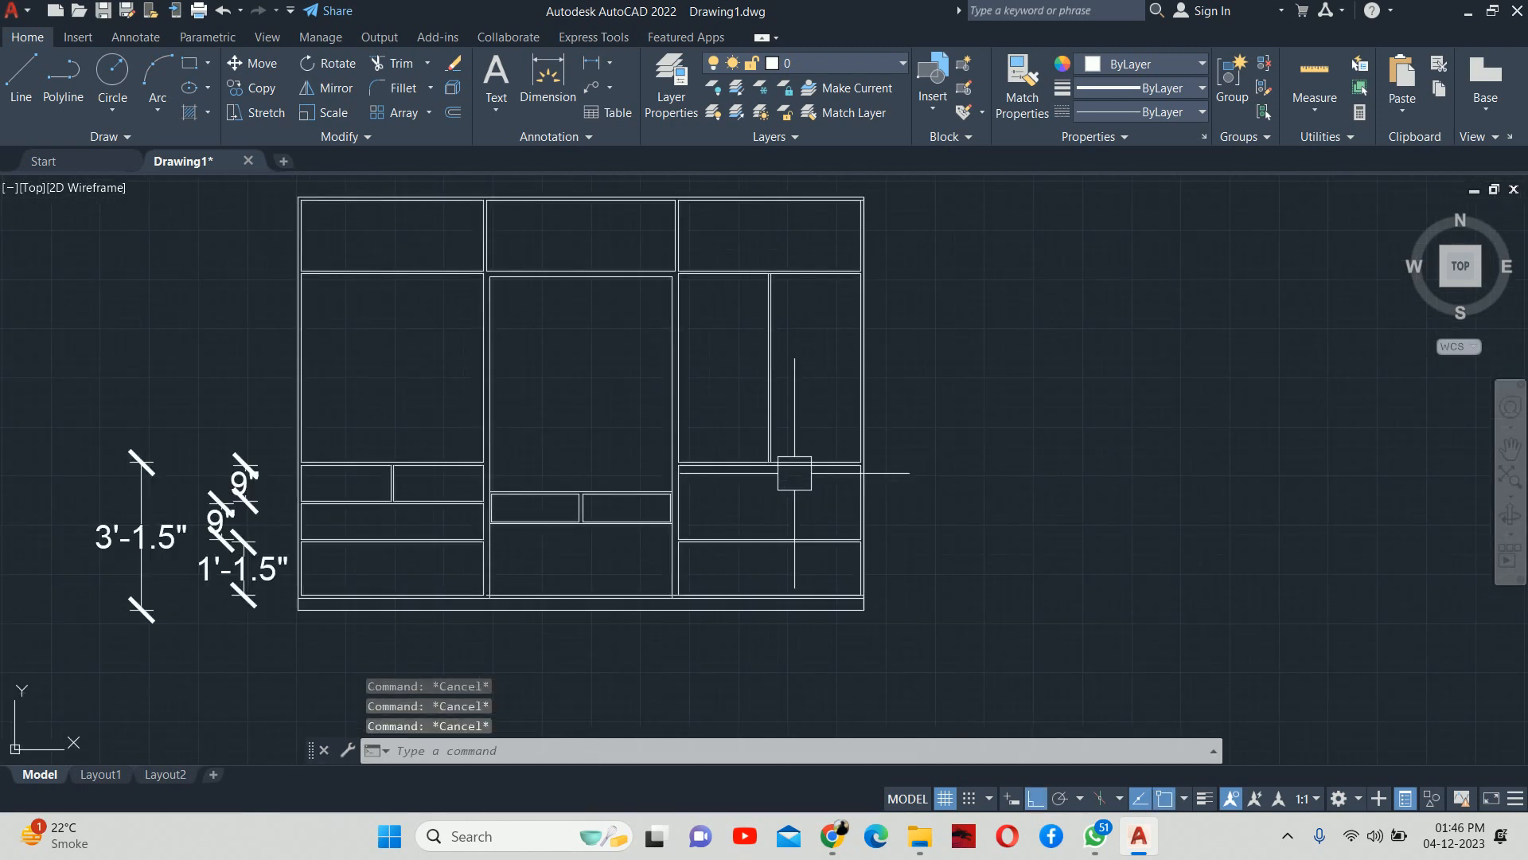
Step: Try copying the shelf lines beneath the right tall compartment upward twice, spaced by the height of the opened compartment below
text(co)
key(Return)
scroll(796, 477, up, 2)
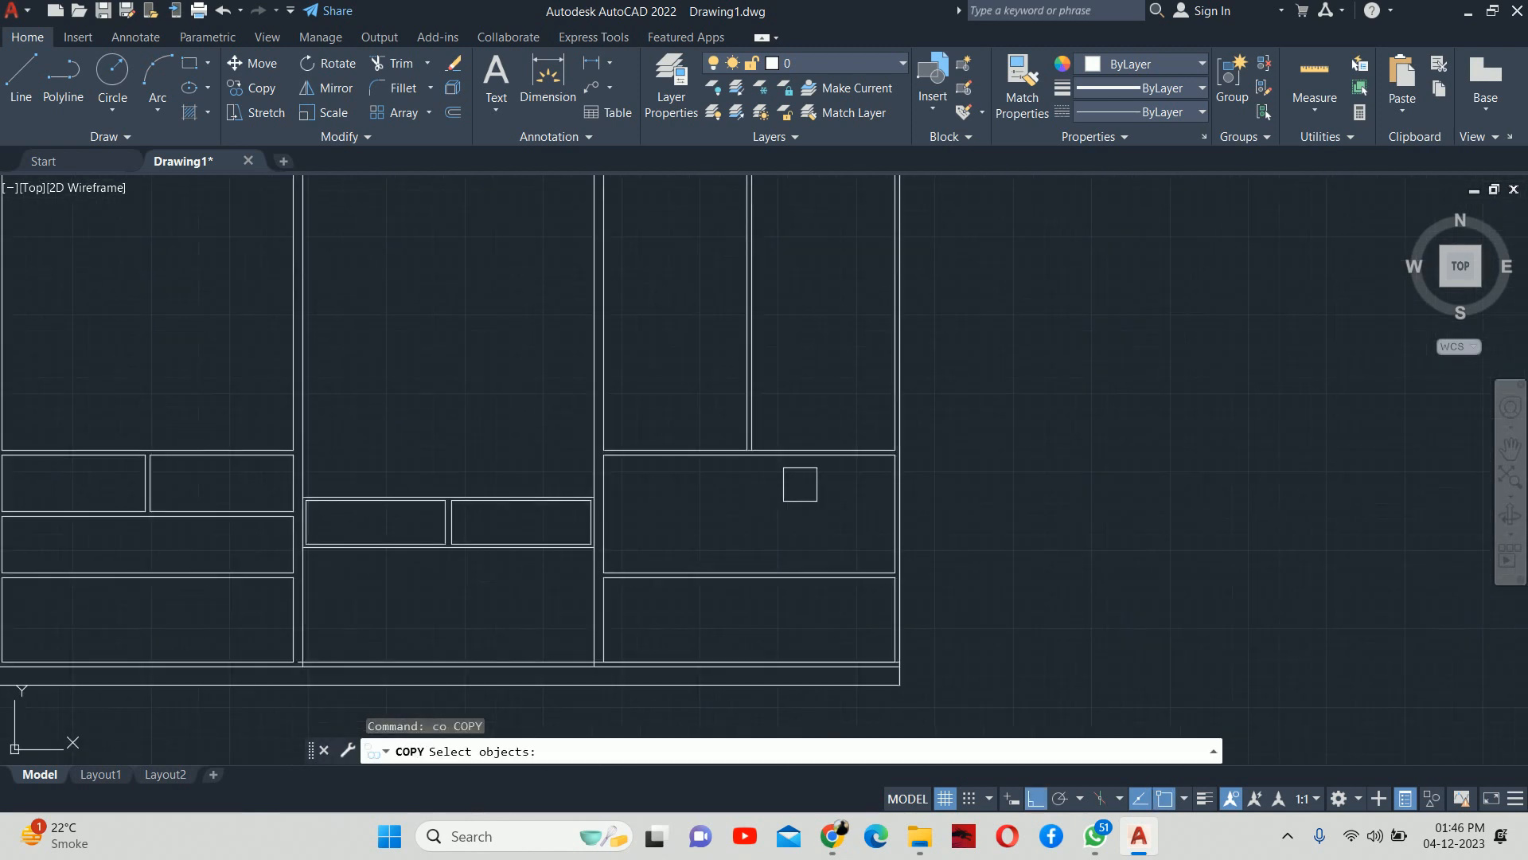
click(832, 481)
click(823, 427)
key(Return)
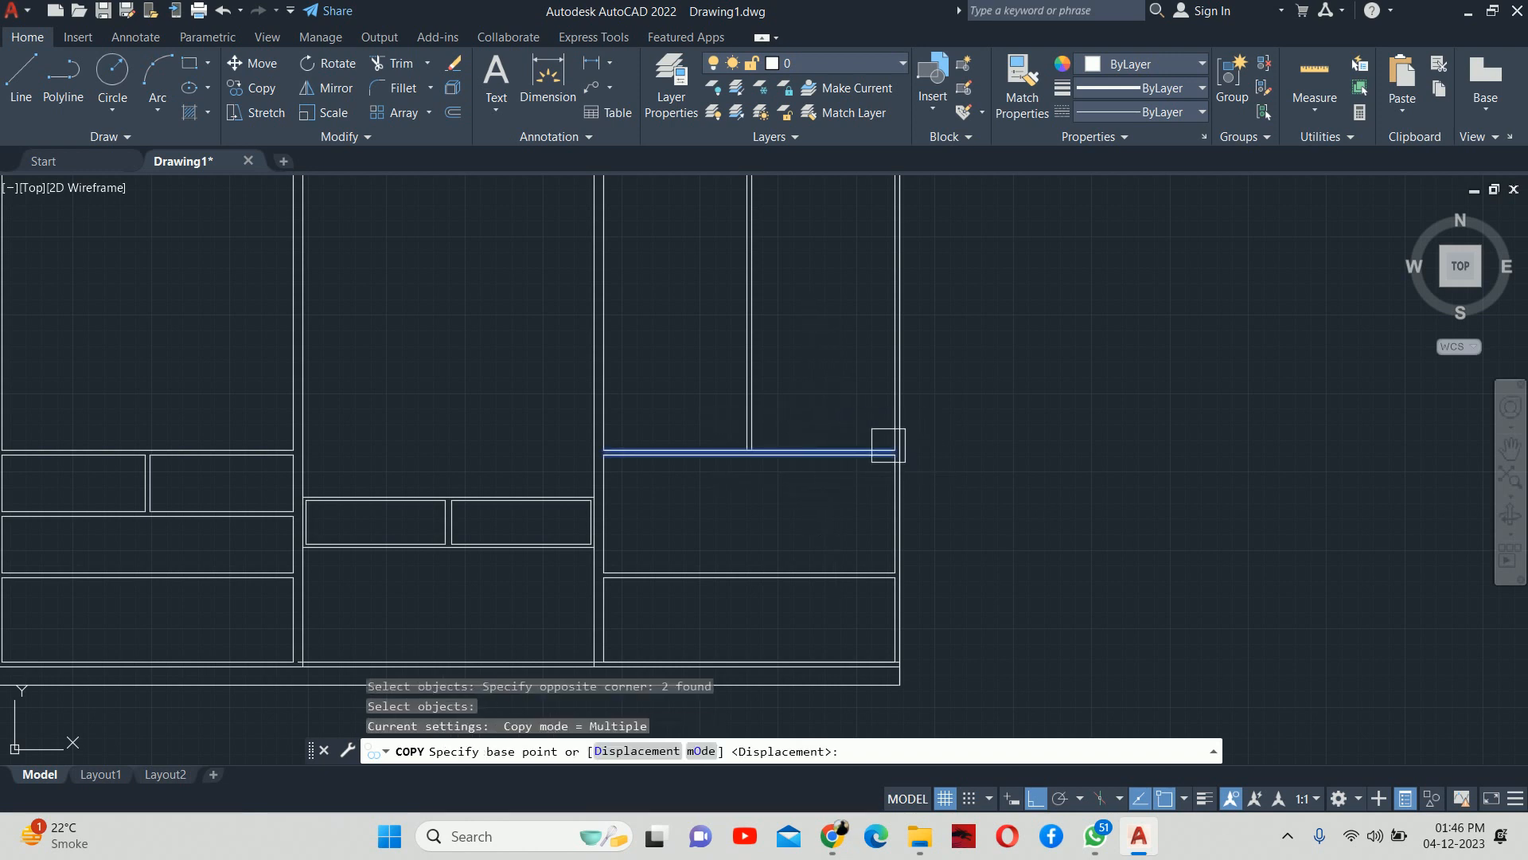
scroll(895, 572, up, 4)
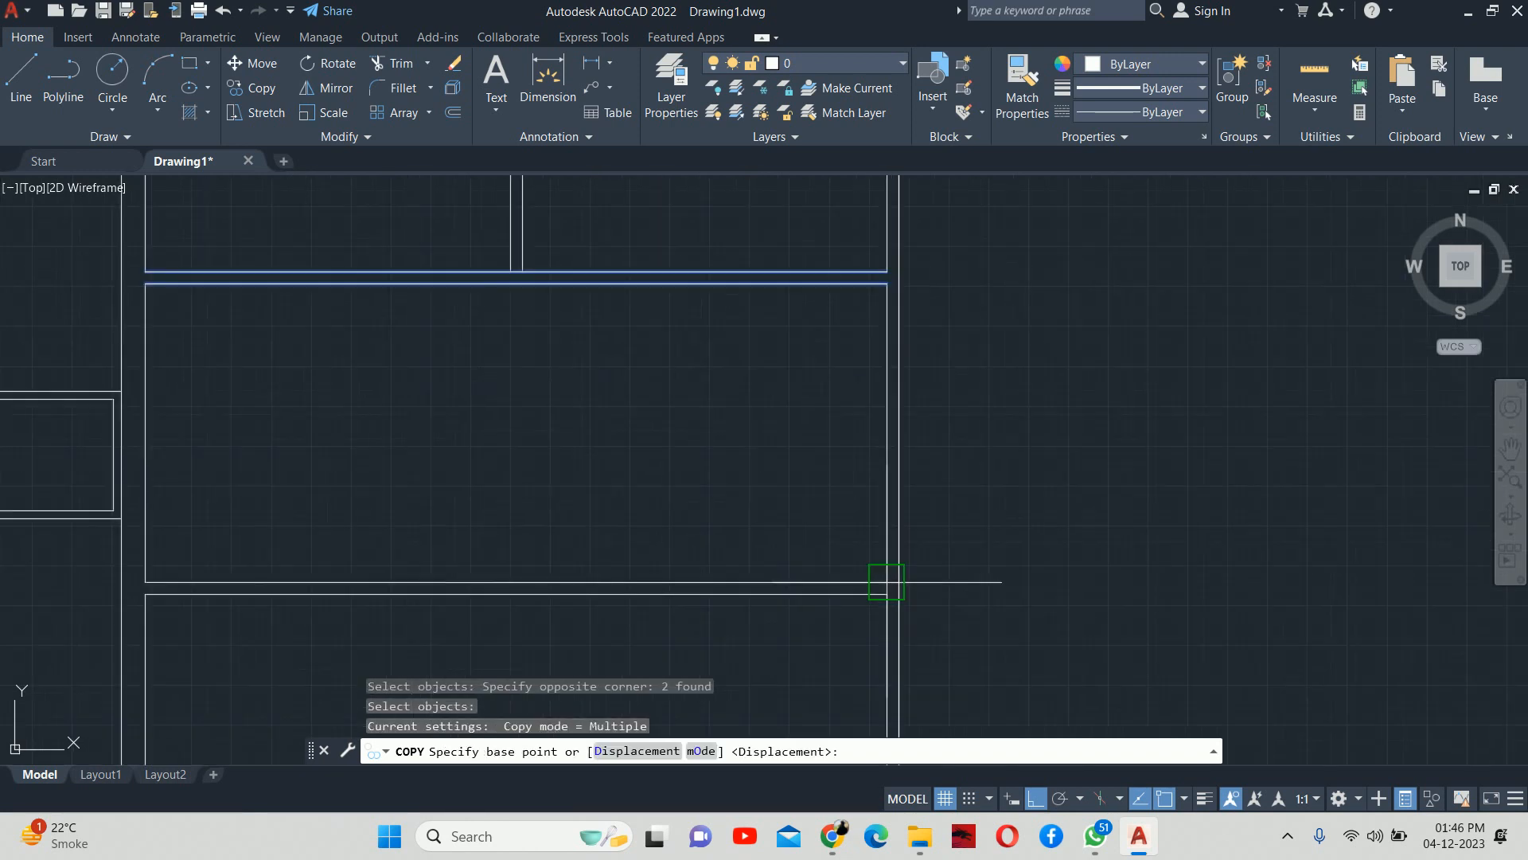
click(887, 581)
middle_drag(890, 317, 876, 518)
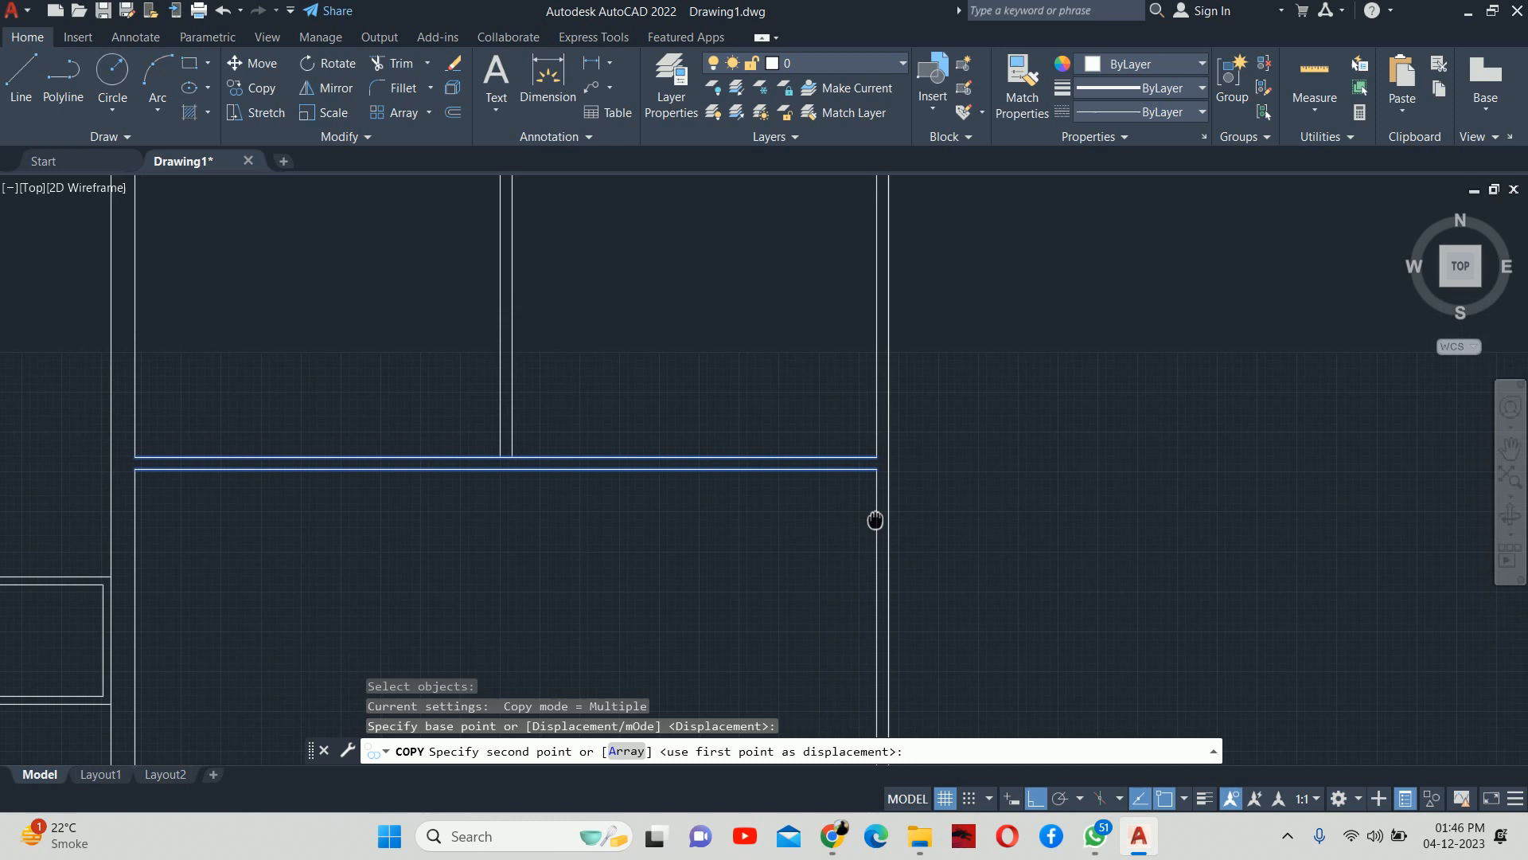
click(876, 457)
middle_drag(880, 416, 833, 585)
click(863, 627)
key(Escape)
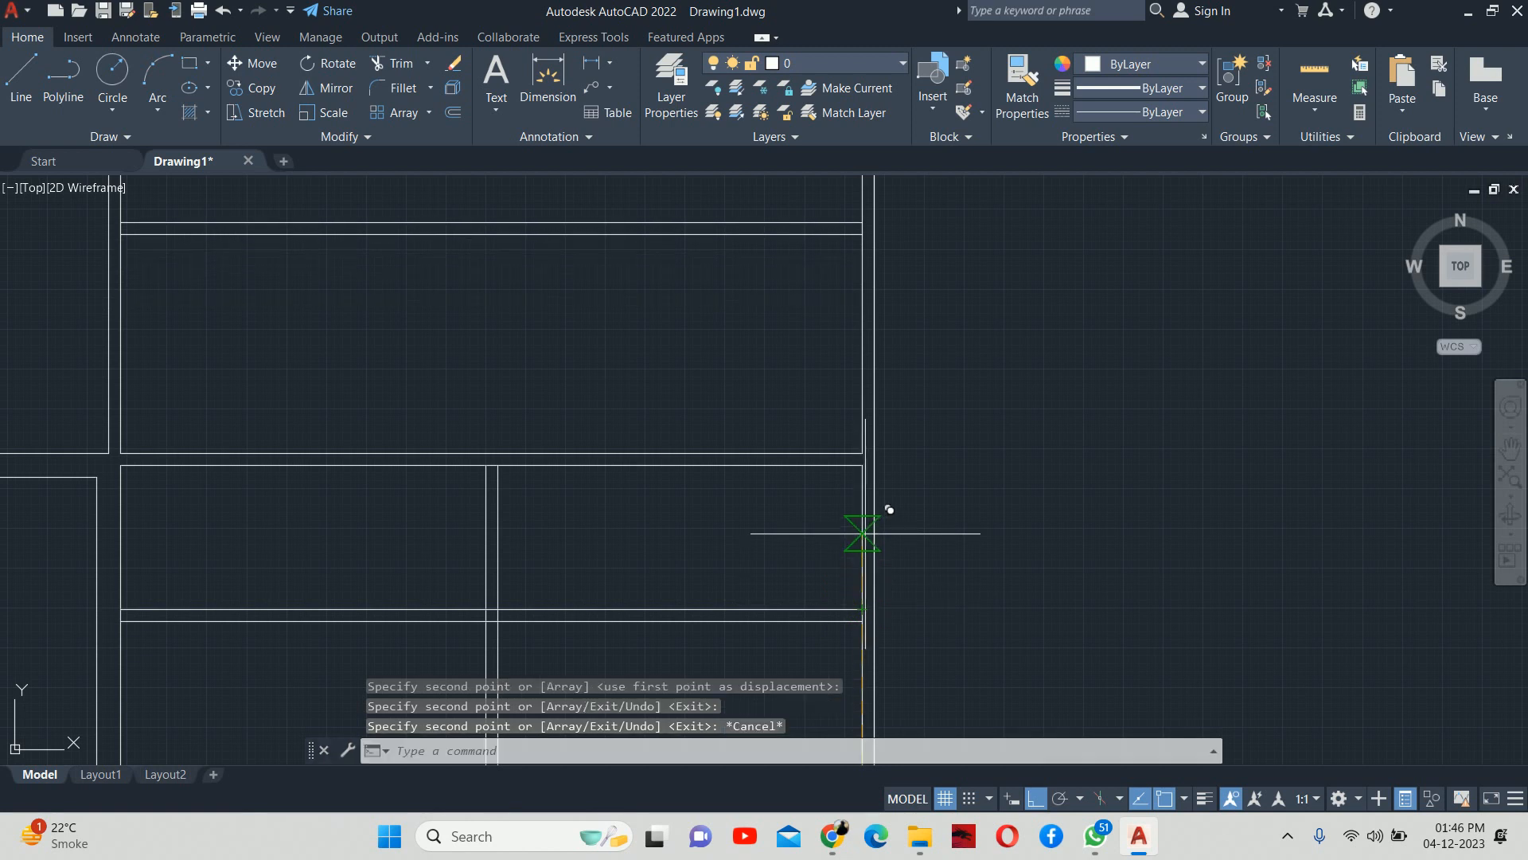
Step: Delete the two copied shelf pairs crossing the right section's tall compartment
key(Escape)
scroll(804, 556, down, 2)
scroll(777, 510, down, 1)
scroll(785, 540, up, 2)
click(786, 538)
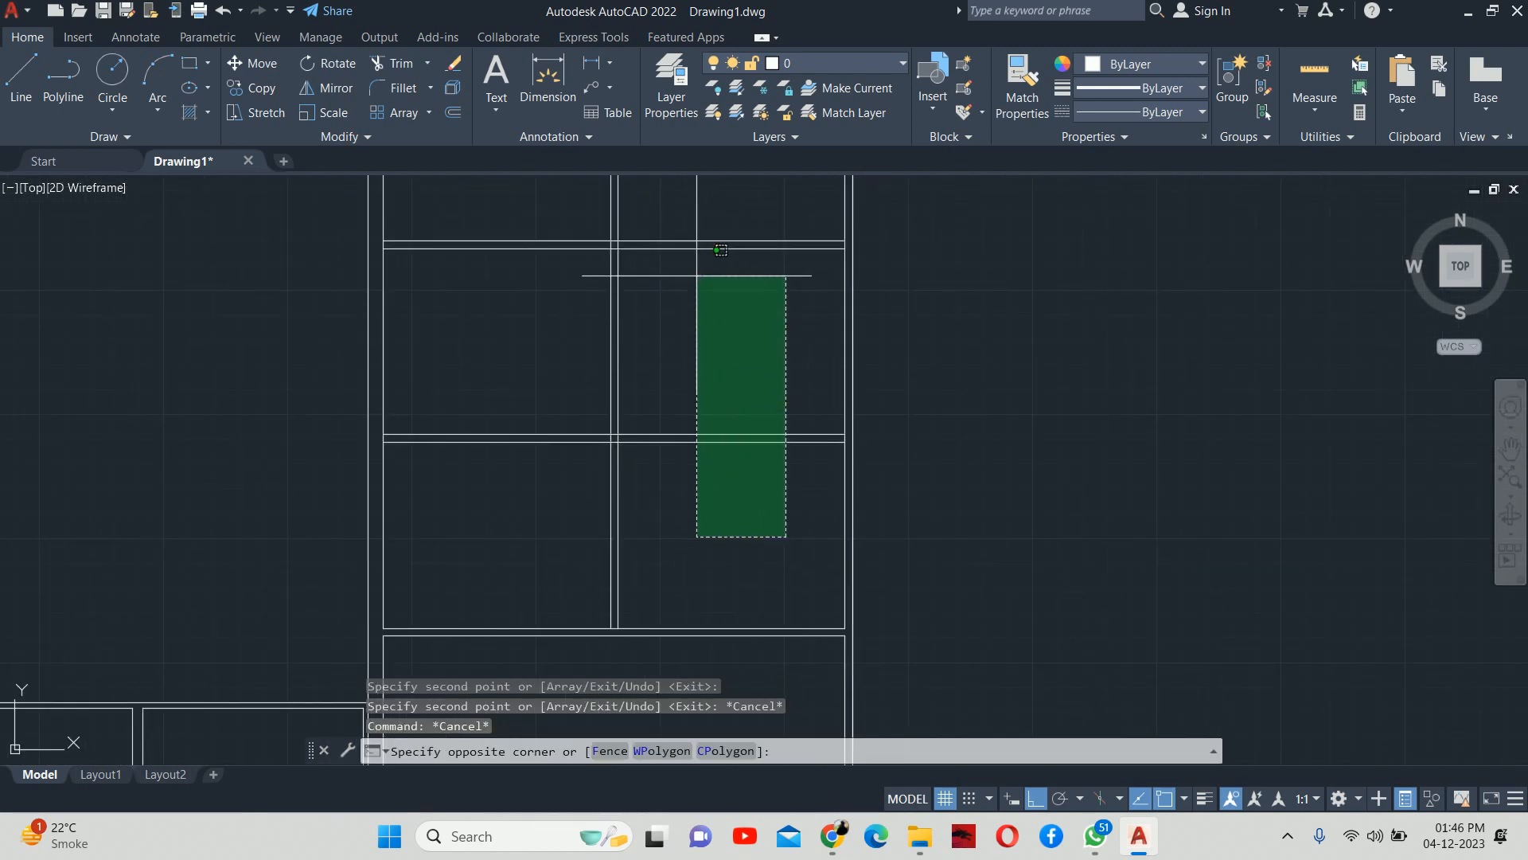
click(699, 204)
middle_drag(699, 205, 631, 399)
key(Delete)
scroll(632, 398, down, 2)
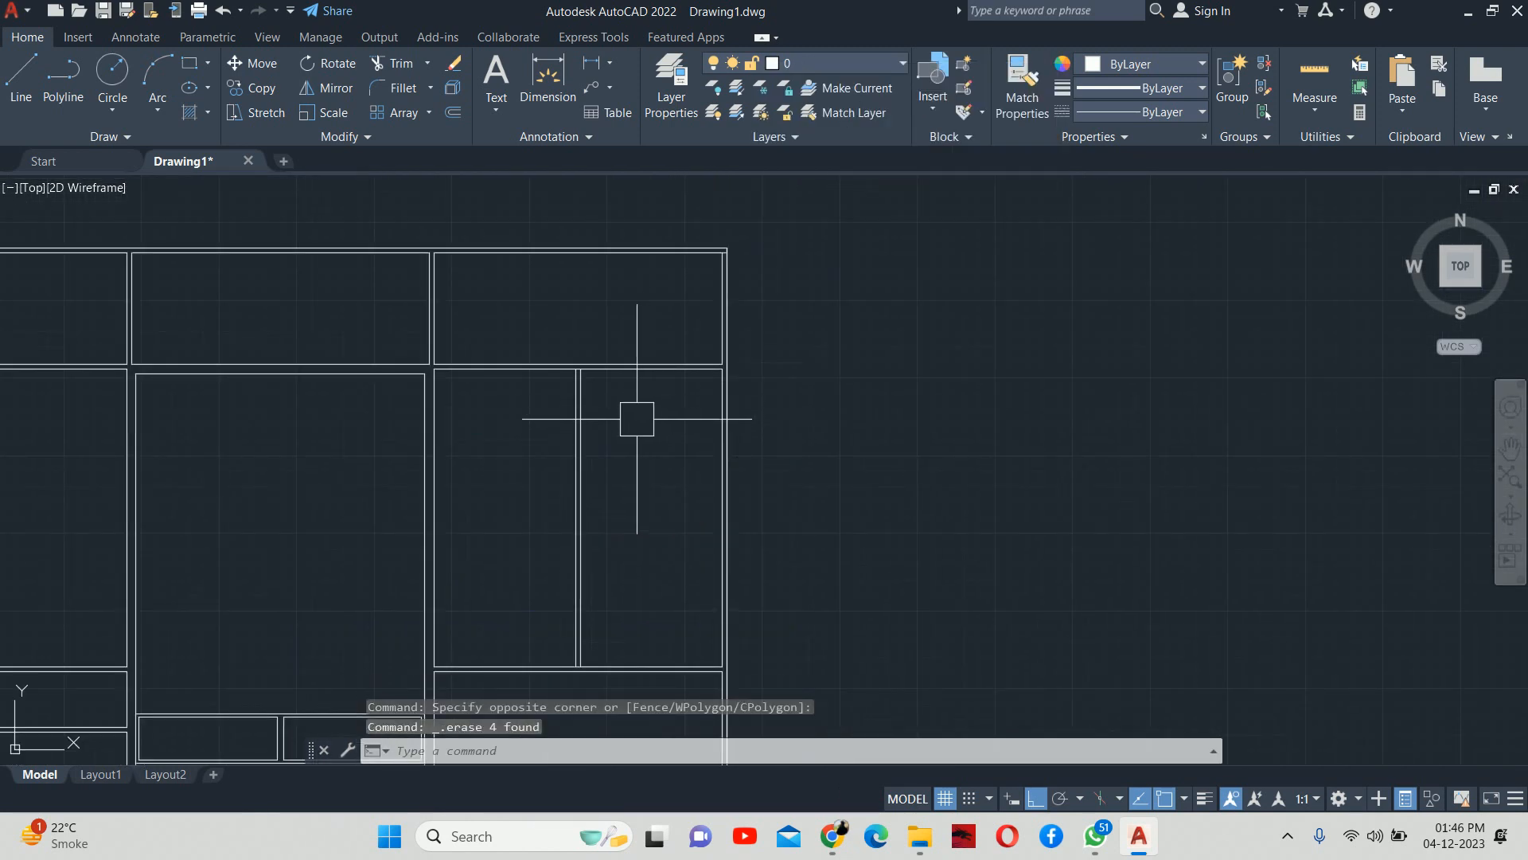
key(Escape)
key(Escape)
Step: Measure the height of the right section's new vertical divider with a temporary linear dimension
text(dli)
key(Return)
key(Return)
scroll(608, 458, up, 2)
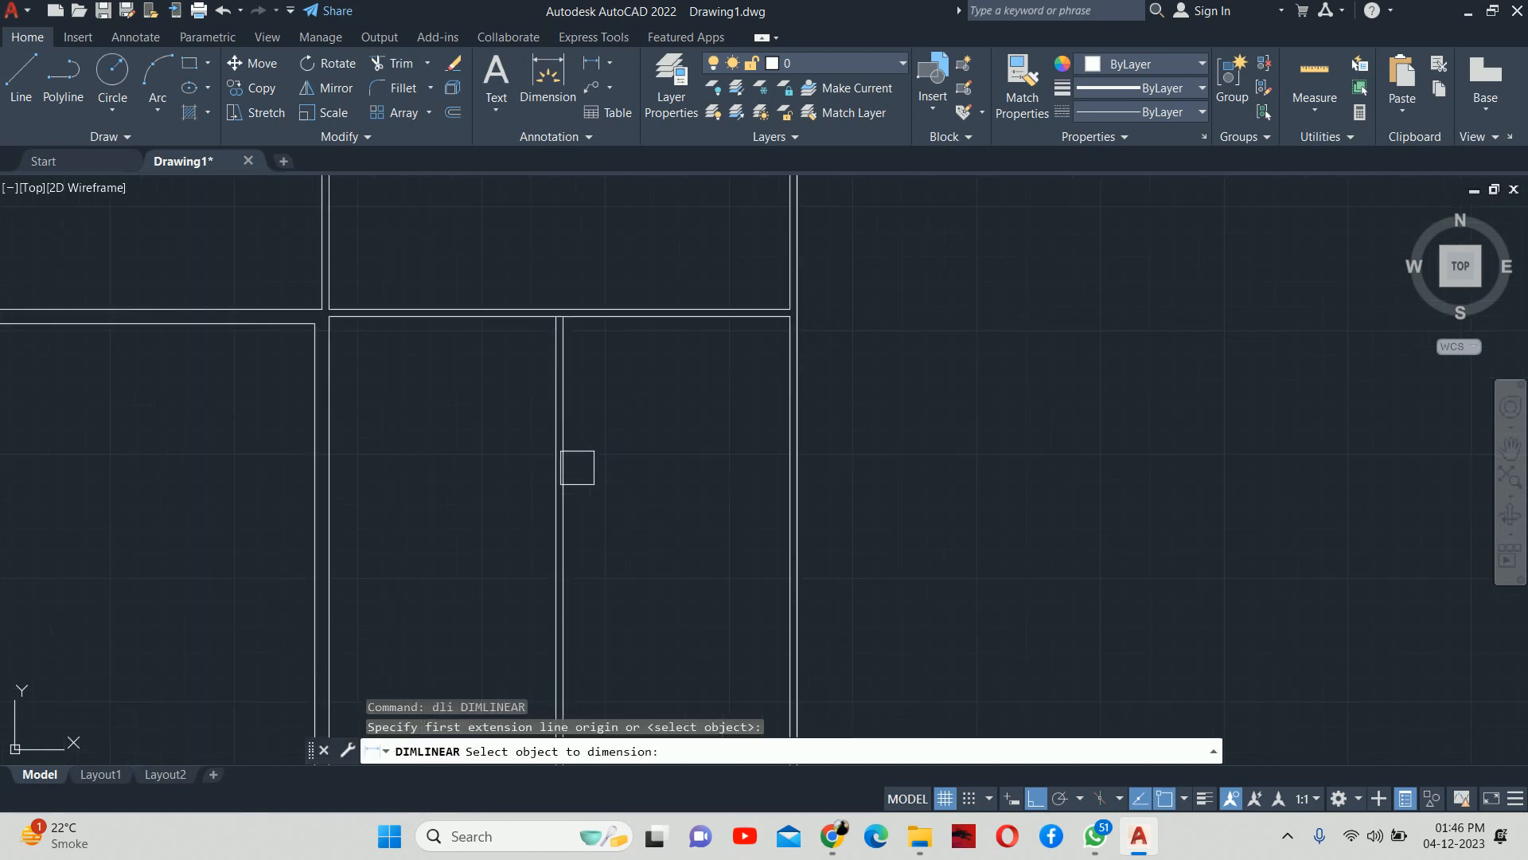
click(566, 480)
key(Escape)
key(Escape)
key(Escape)
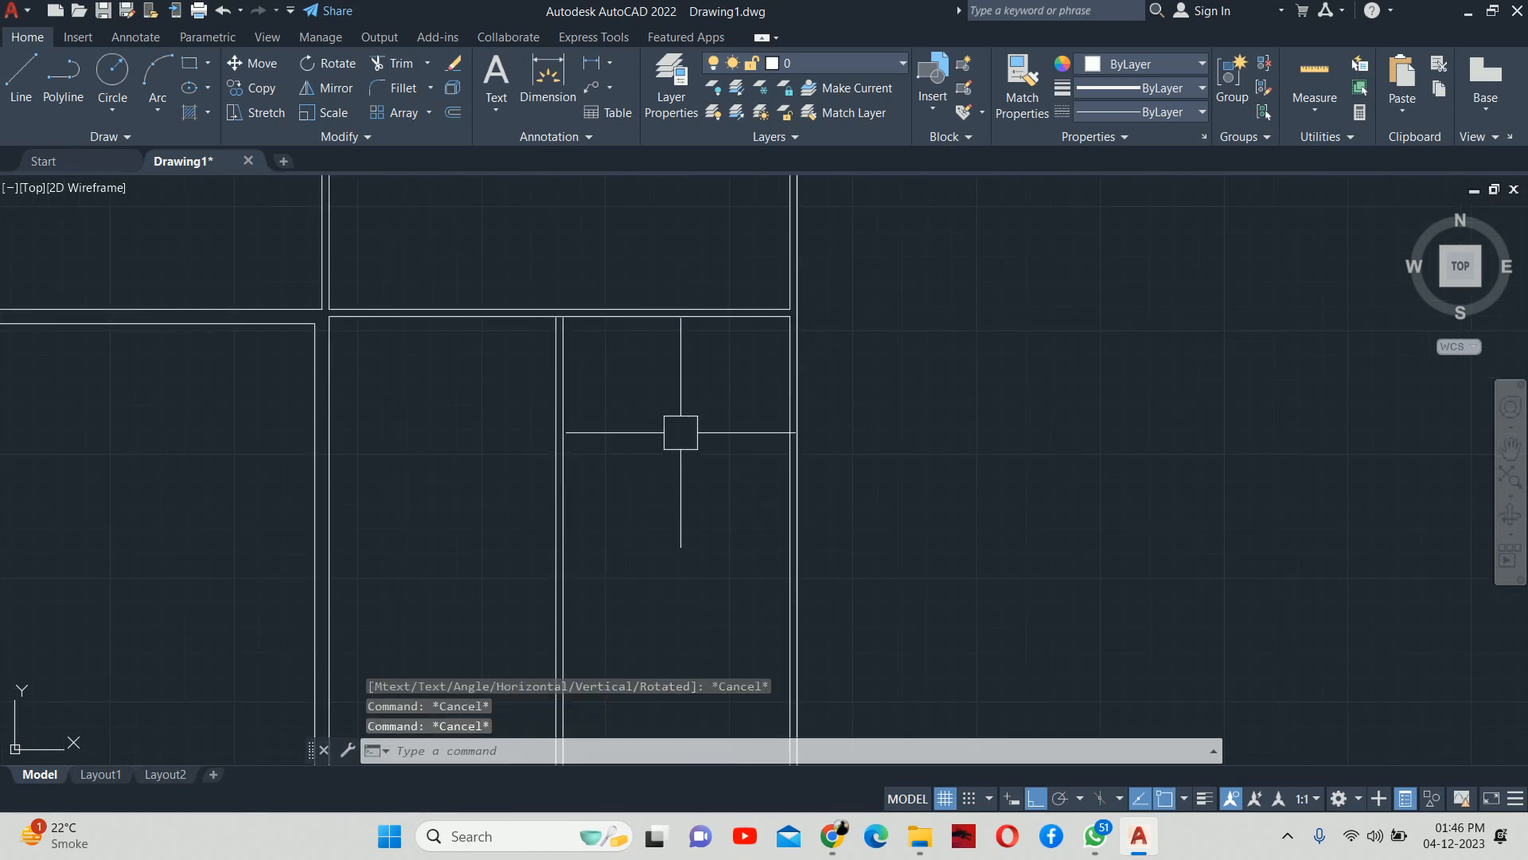
text(o)
key(Return)
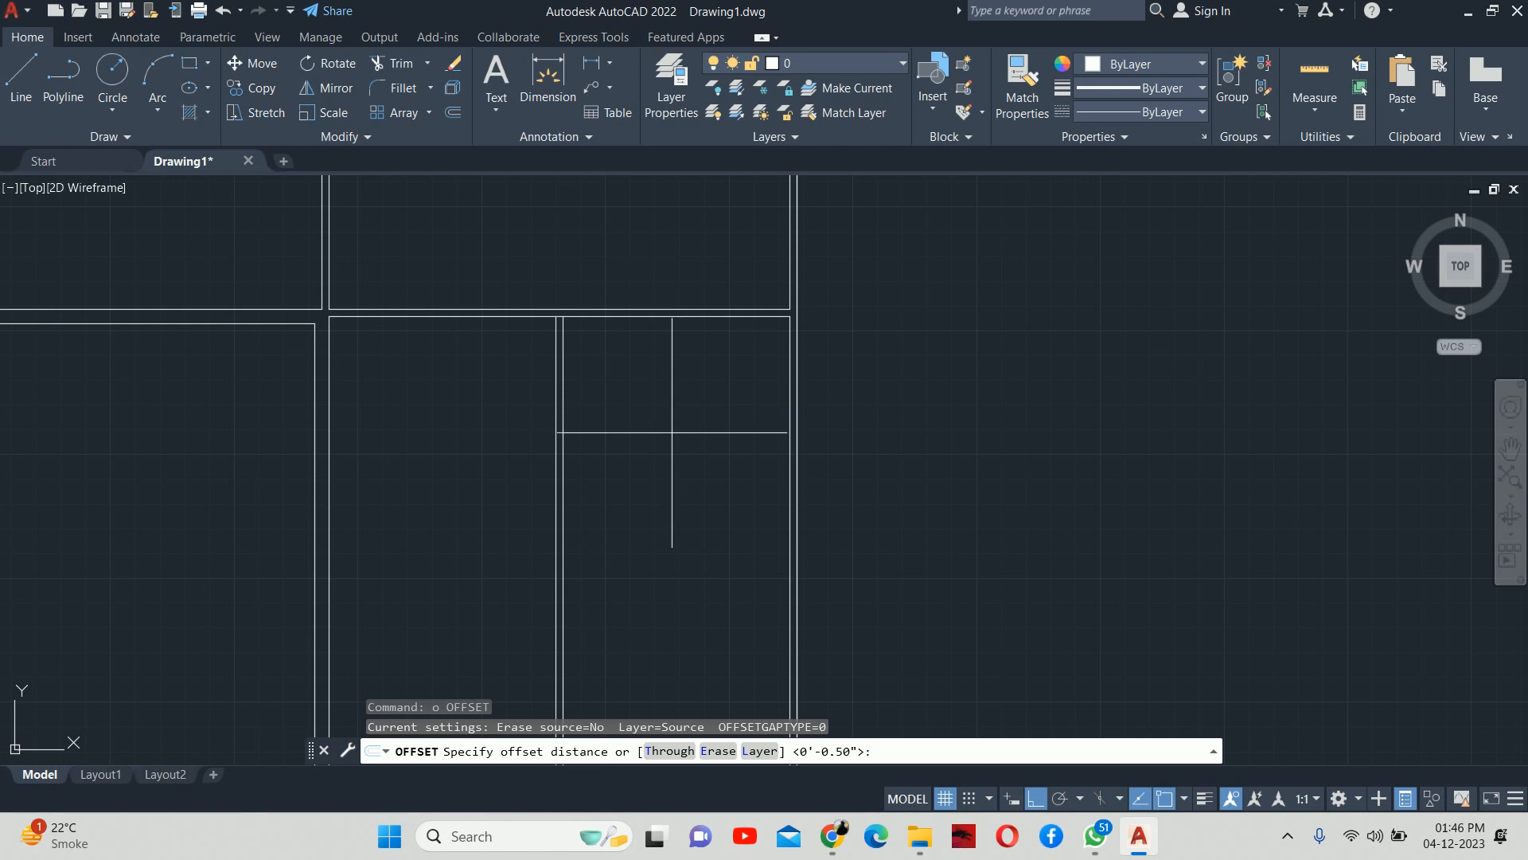
key(Escape)
key(Escape)
Step: Divide the left line of the right section's tall vertical divider into 3 equal segments
text(div)
key(Return)
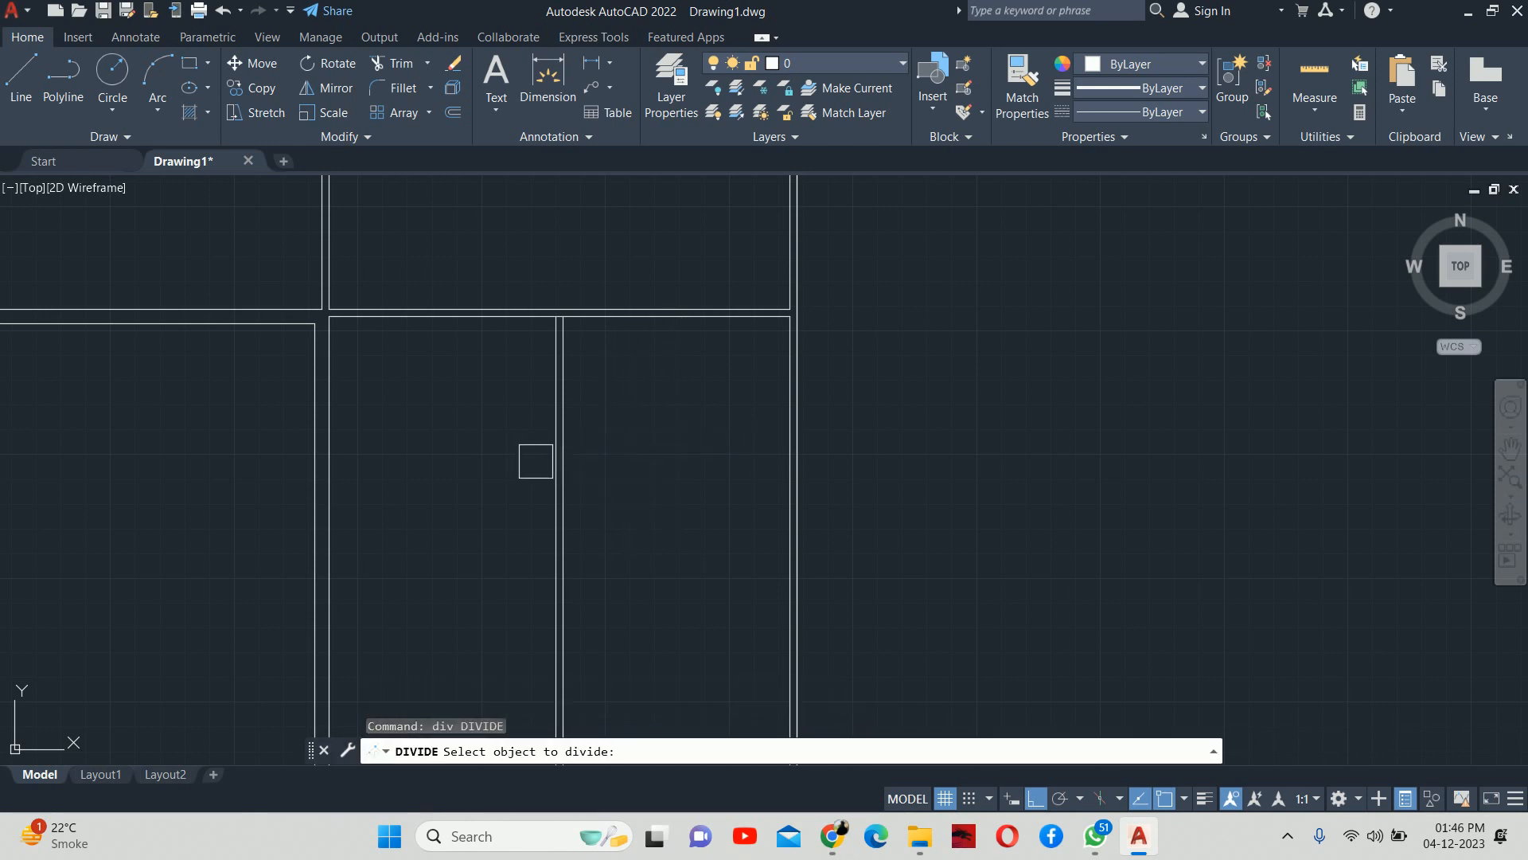
click(556, 460)
key(Escape)
key(Escape)
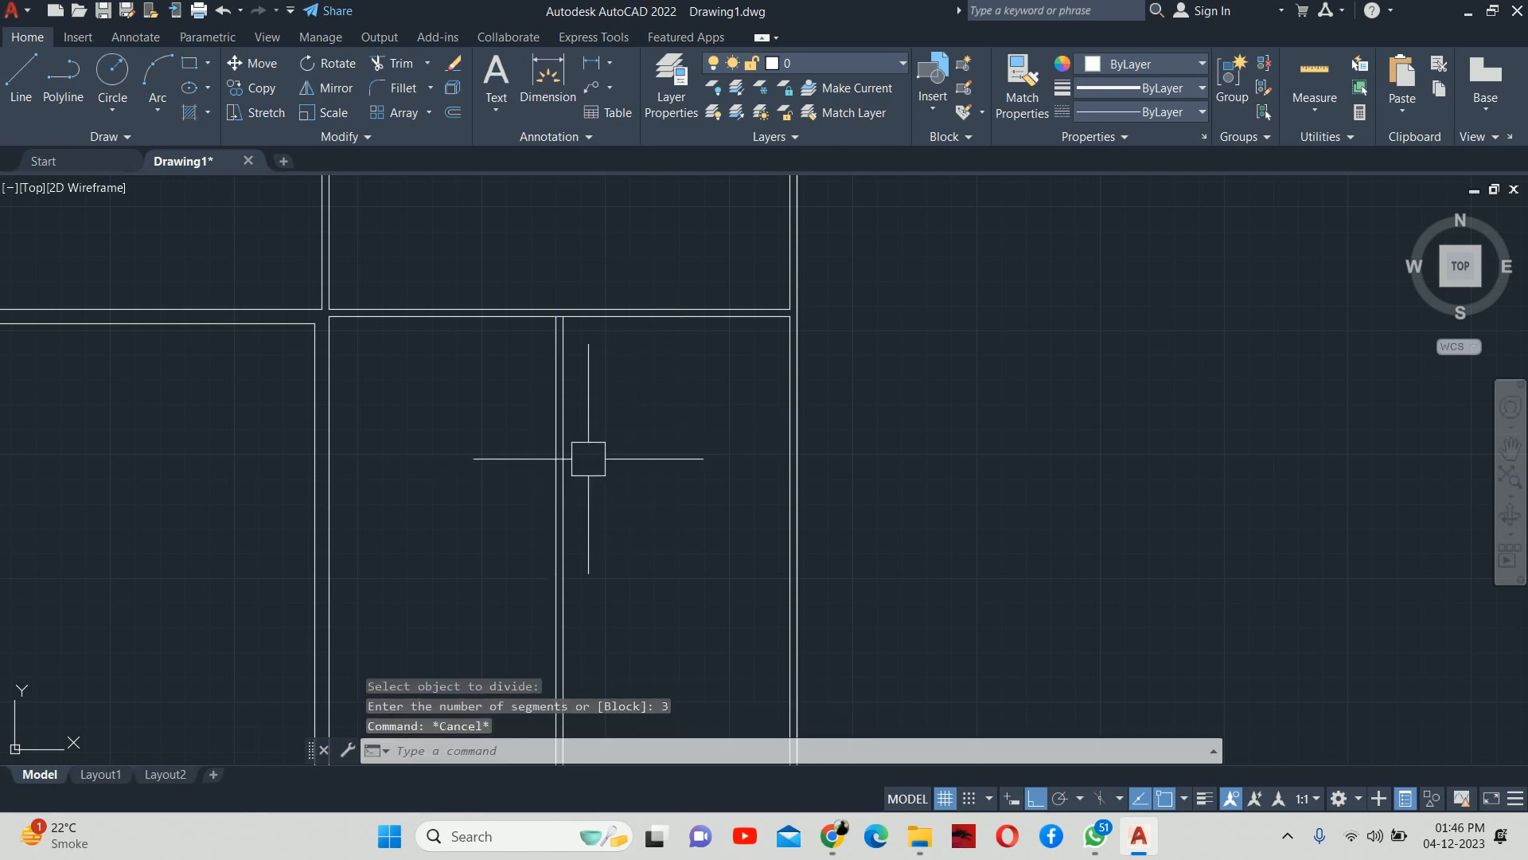
Step: Set the point style to the X-shaped marker, keeping the size relative to the screen
scroll(636, 472, down, 2)
text(ddop)
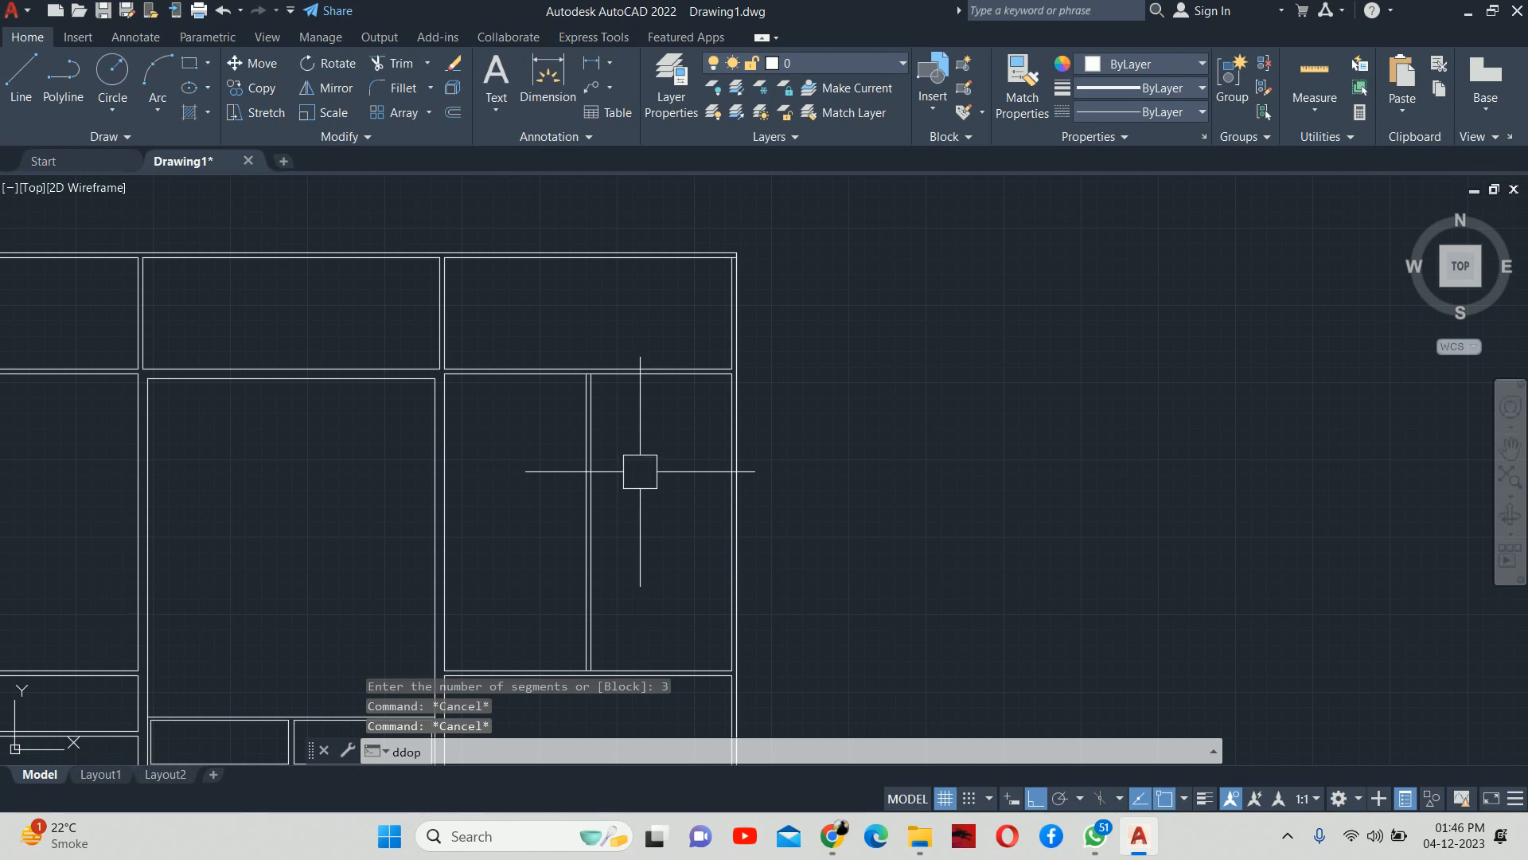
key(BackSpace)
key(BackSpace)
text(p)
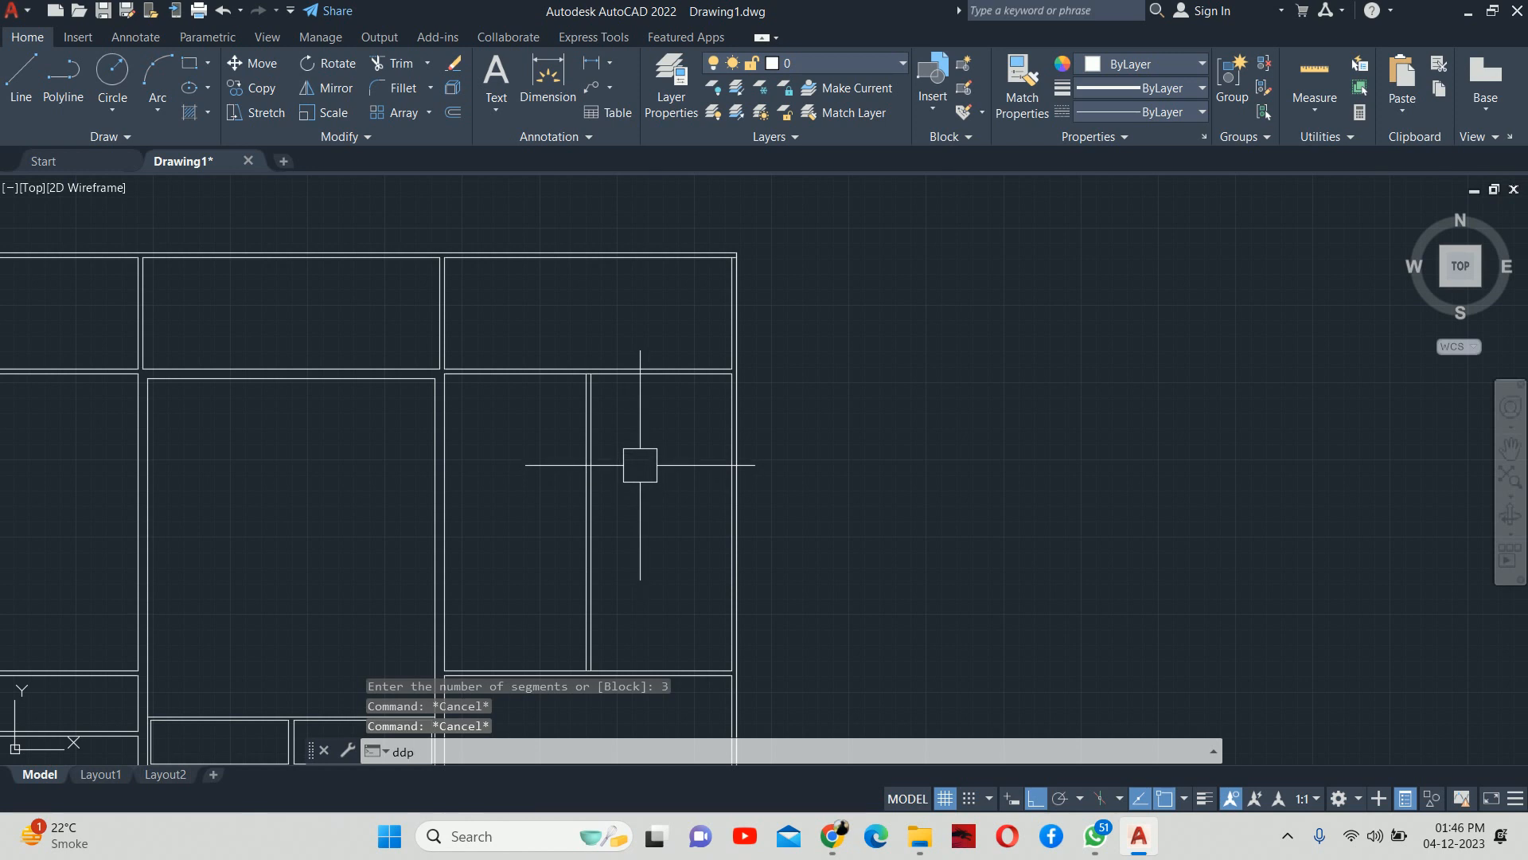
text(type)
key(Return)
click(817, 313)
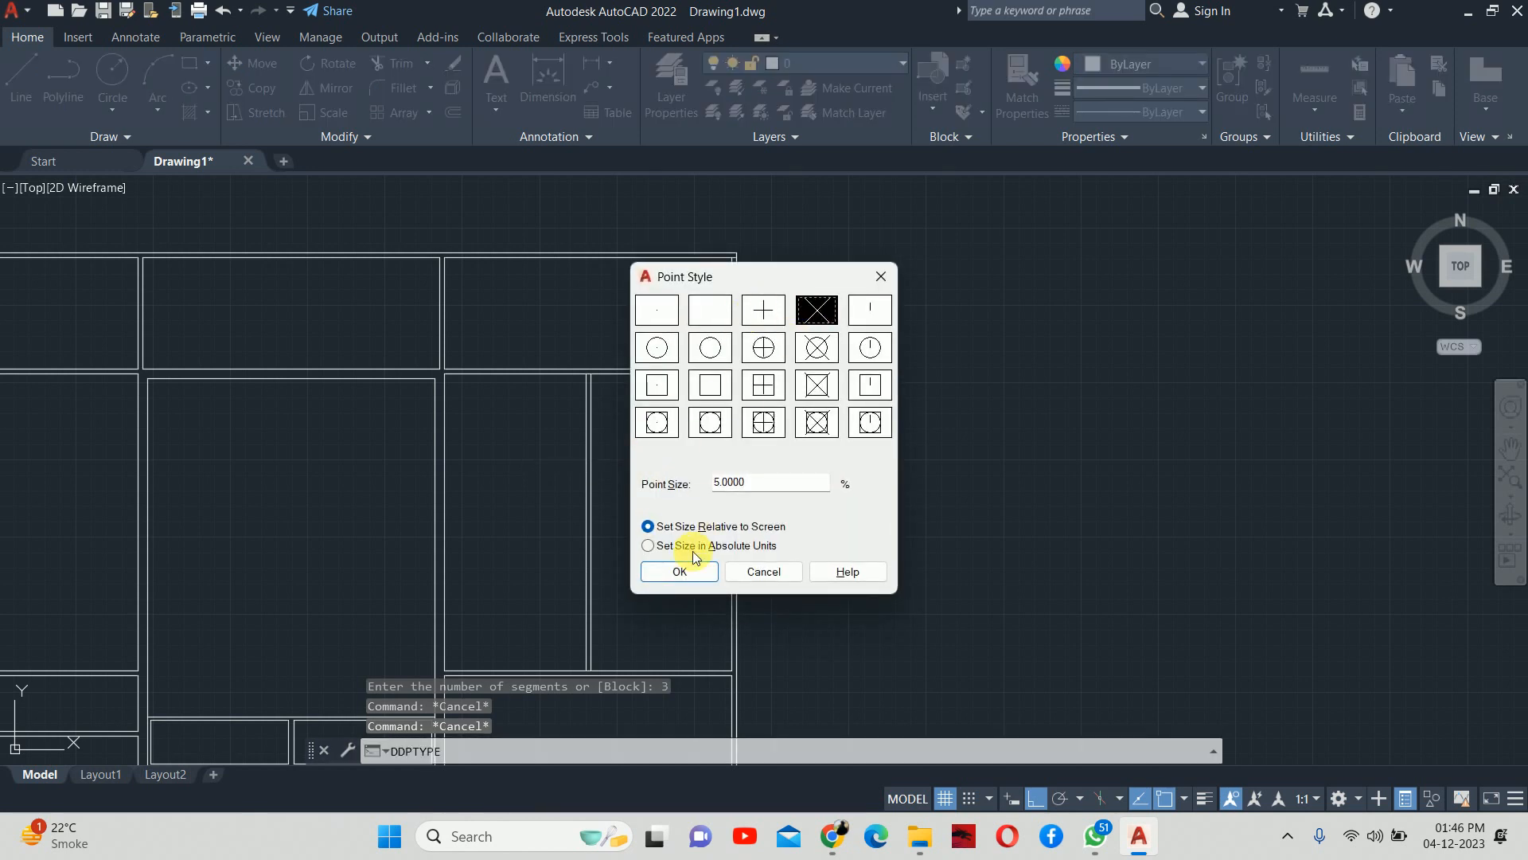
click(679, 569)
middle_drag(597, 485, 588, 475)
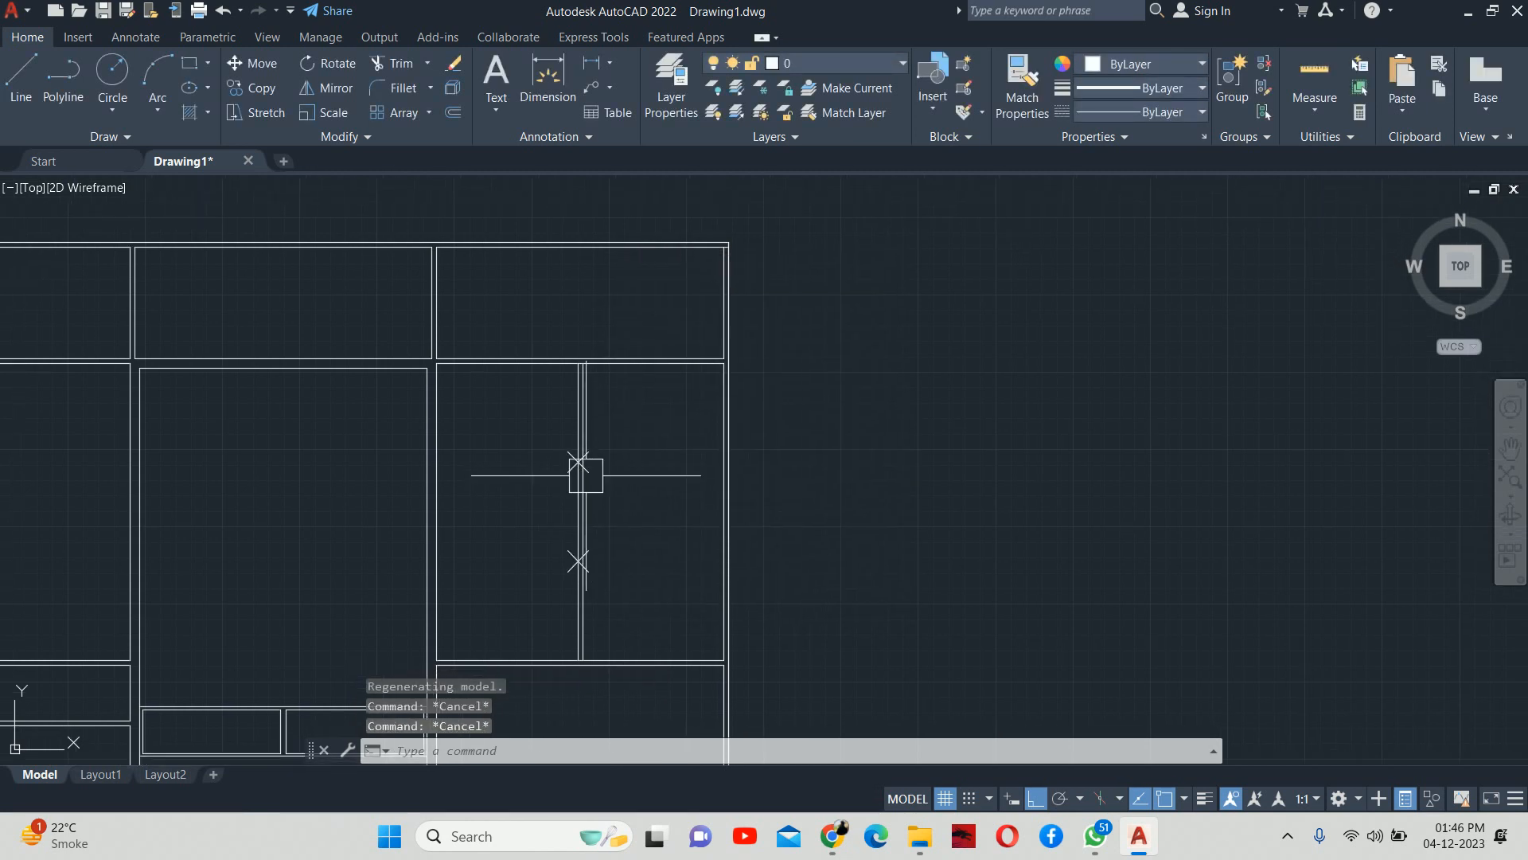
Step: Measure from the upper division point to the top of the vertical divider with a temporary linear dimension
text(dli)
key(Return)
click(578, 462)
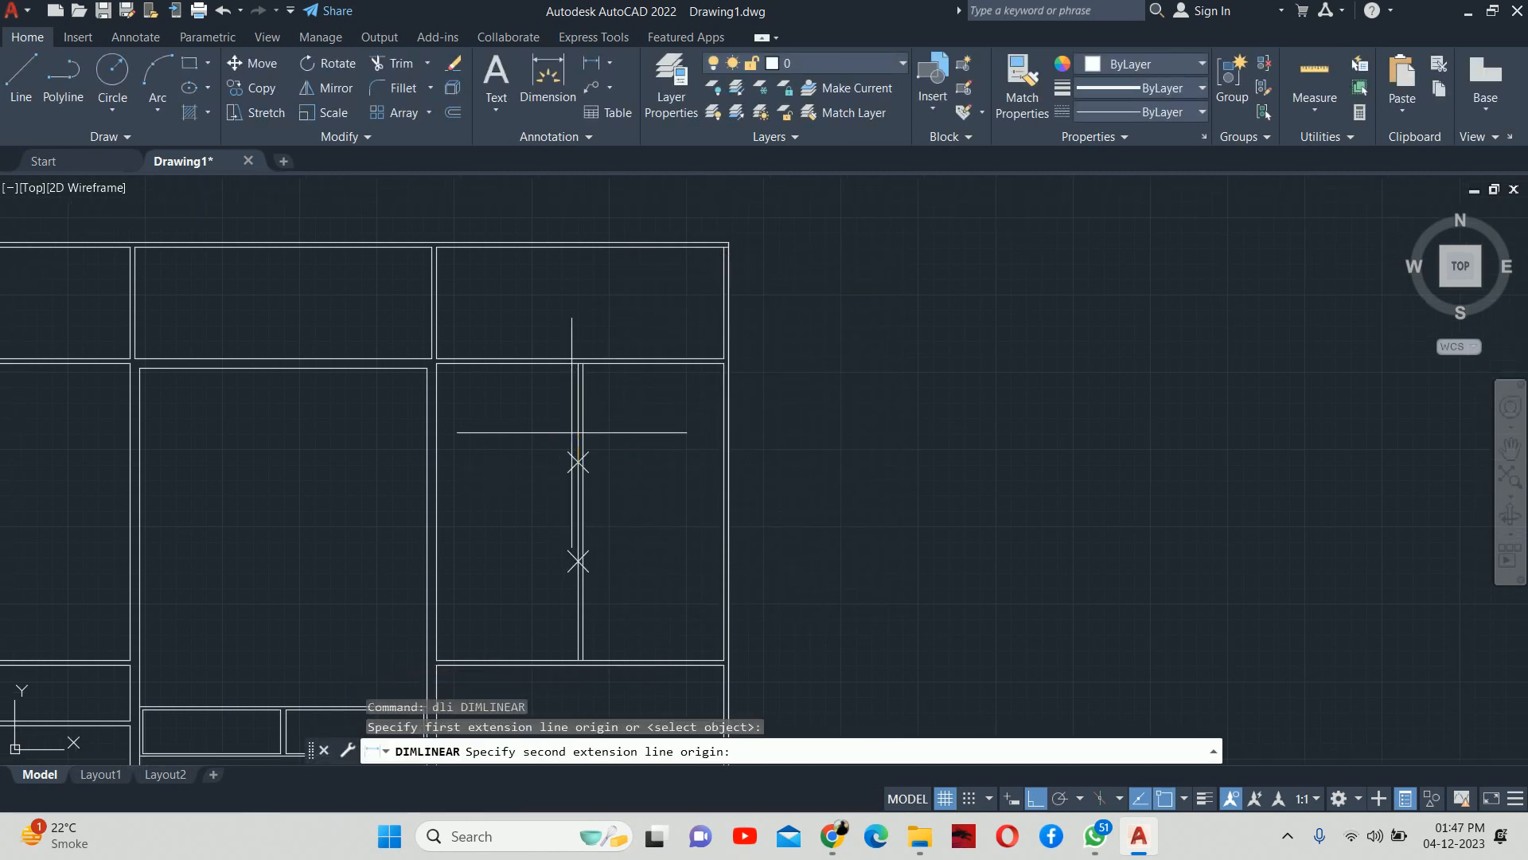
click(577, 363)
key(Escape)
scroll(525, 418, up, 2)
key(Escape)
key(Escape)
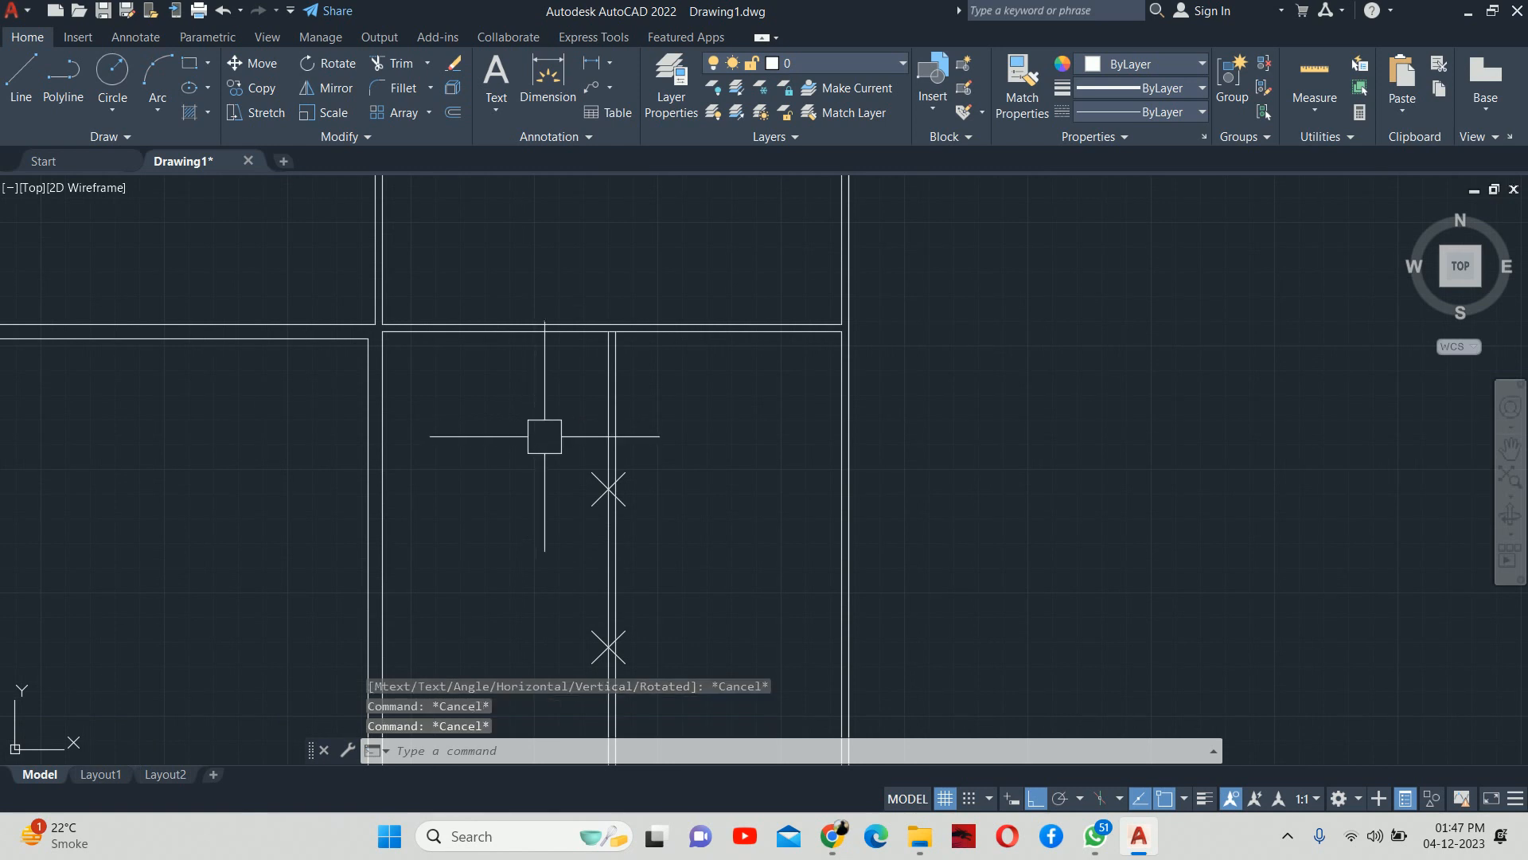
Step: Draw a horizontal shelf line from the upper division point to the right section's inner side line
text(l)
key(Return)
click(609, 489)
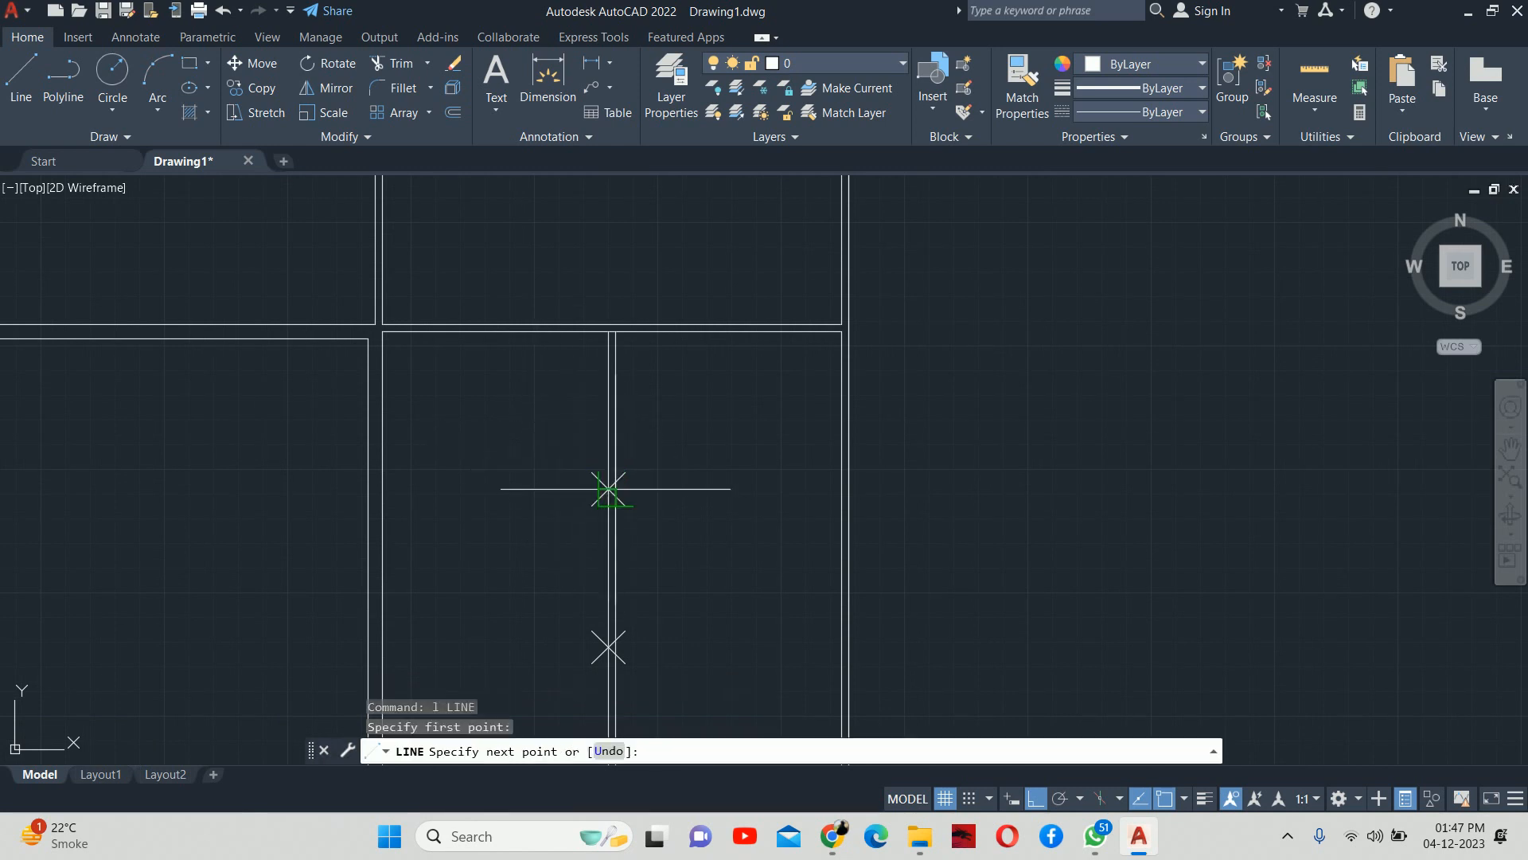
click(839, 490)
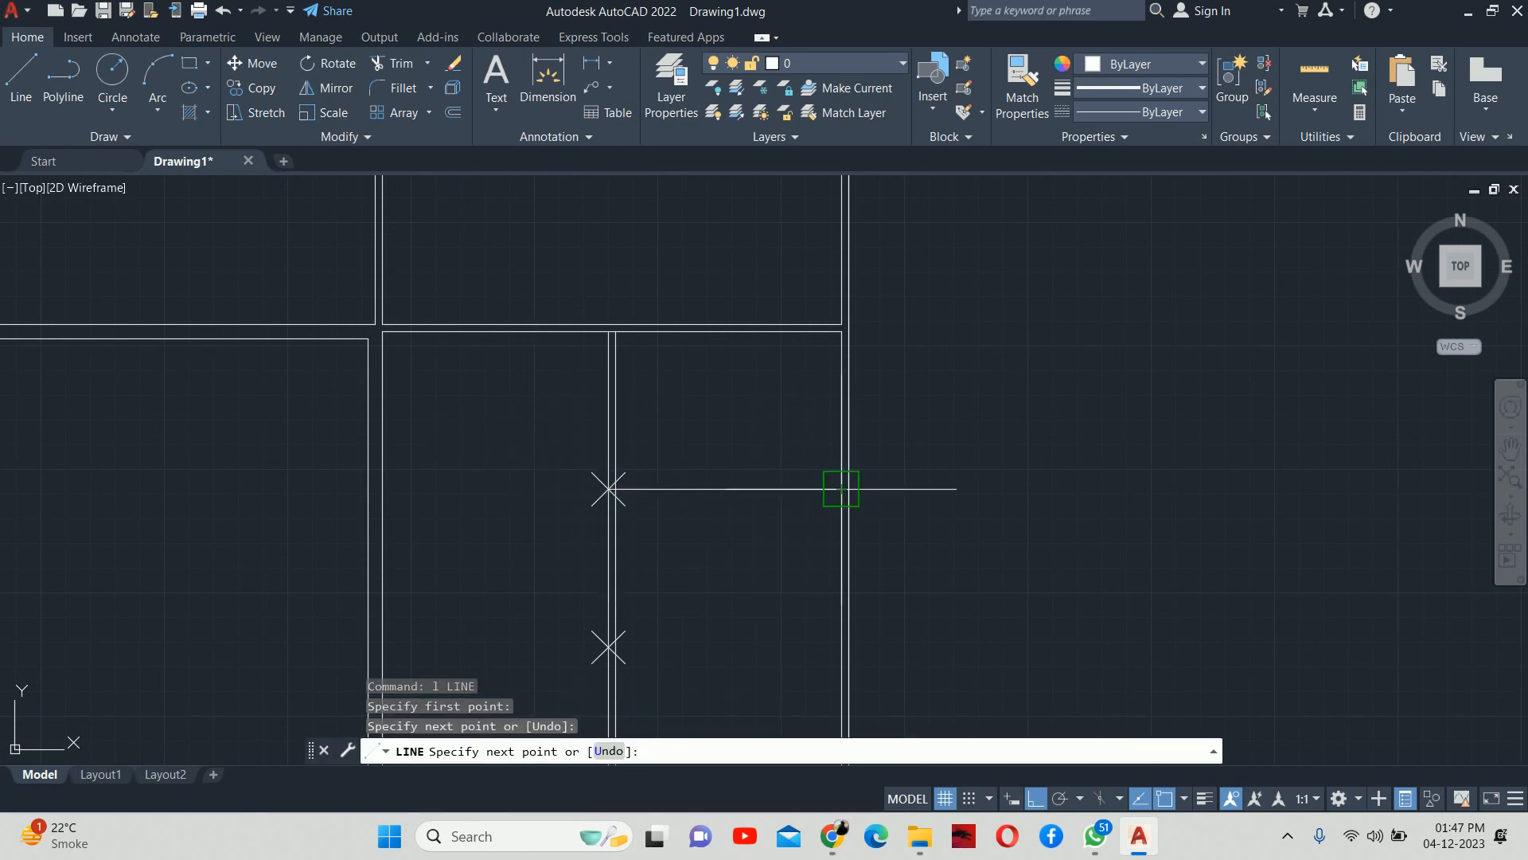
key(Escape)
Step: Offset the new shelf line downward by 0.75 inch to give the shelf its thickness
text(o)
key(Return)
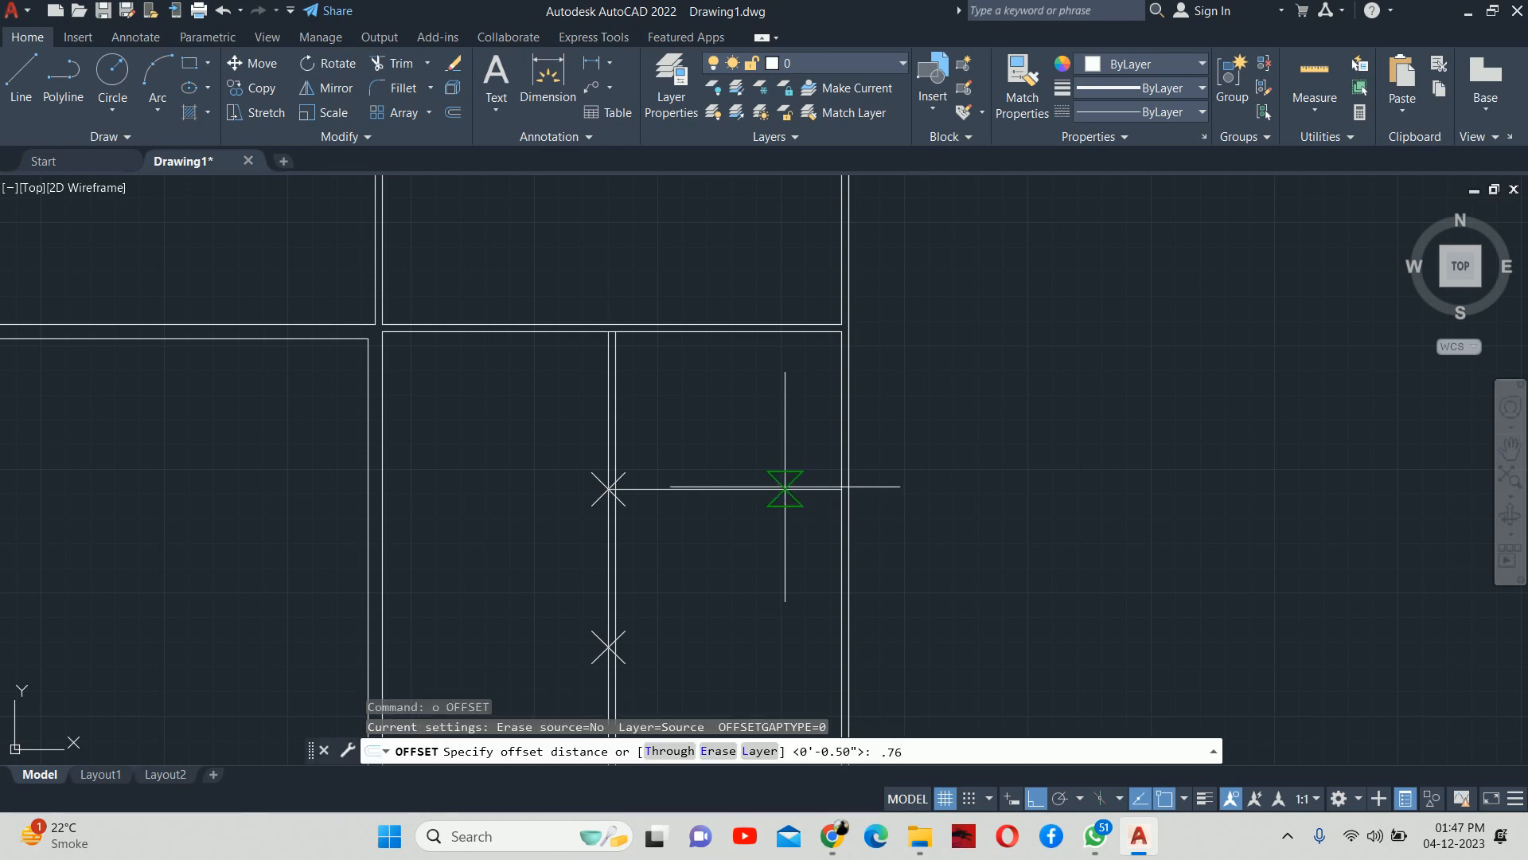
text(.75)
key(Return)
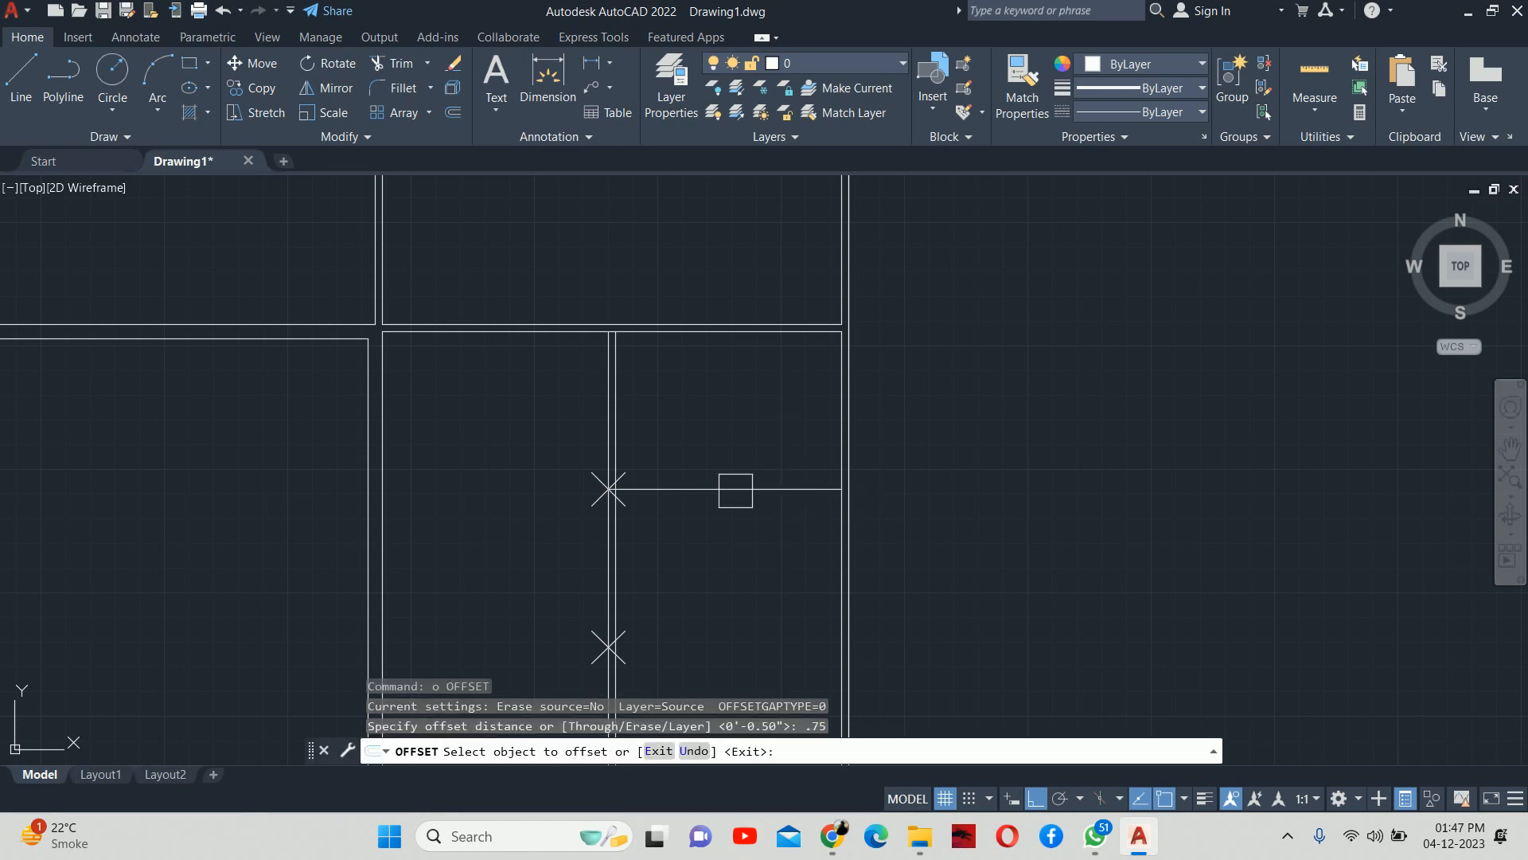
click(736, 490)
click(710, 535)
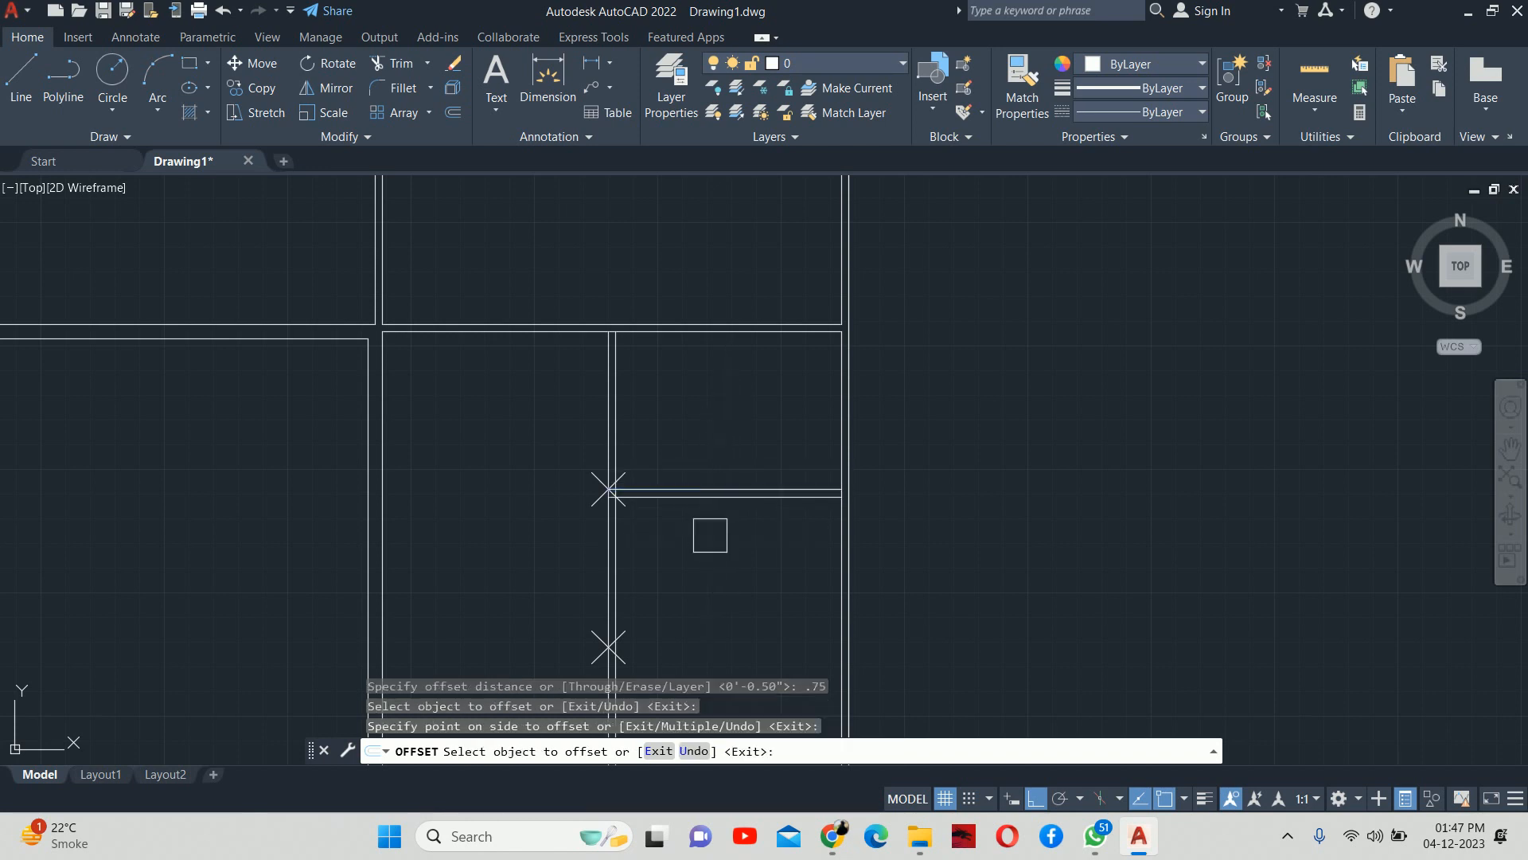
middle_drag(705, 538, 702, 518)
key(Escape)
key(Escape)
key(Escape)
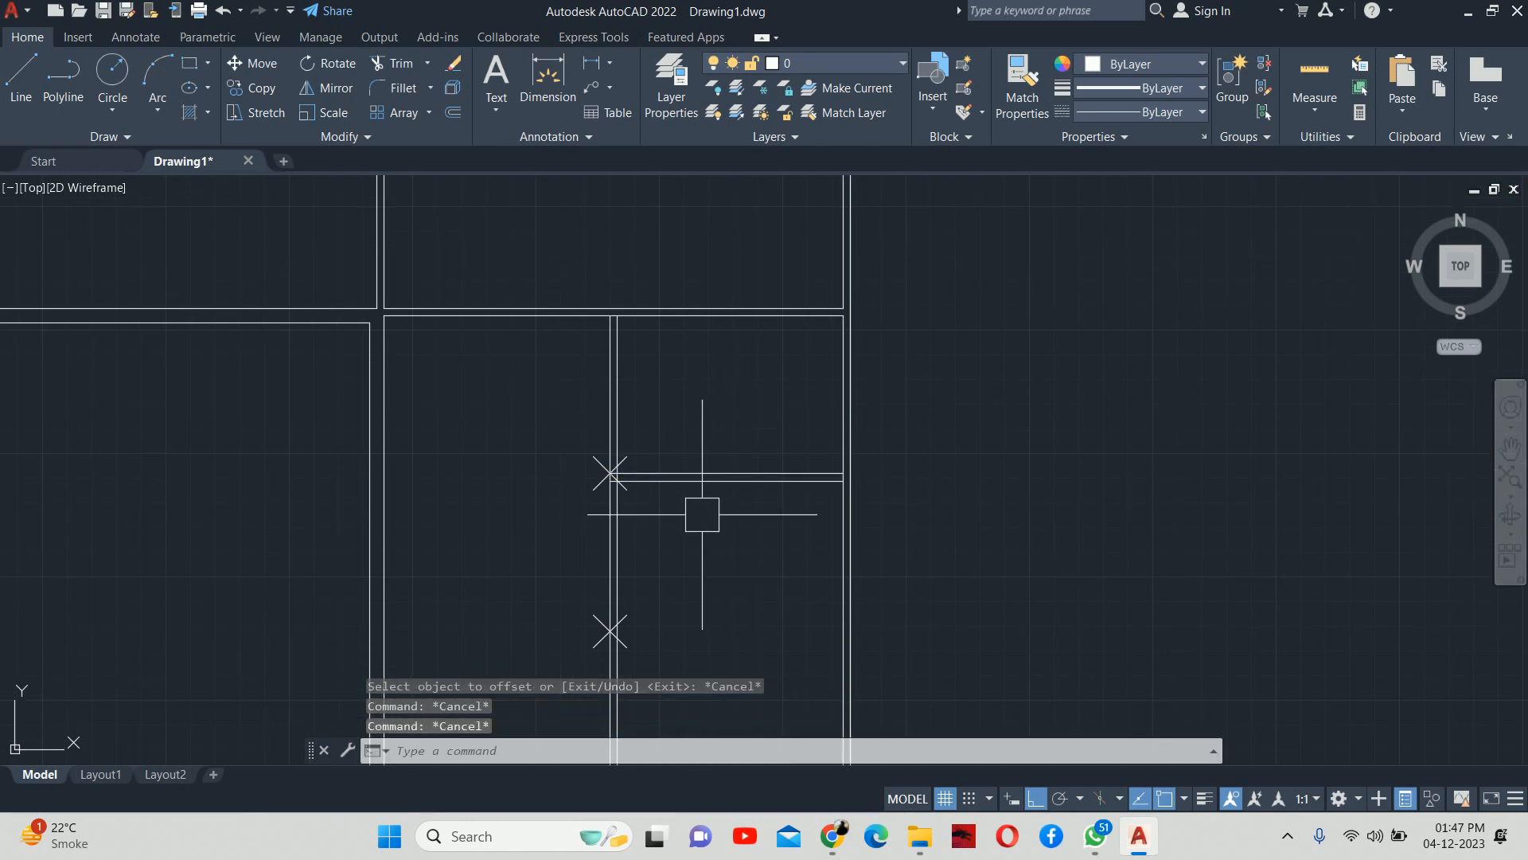
text(m)
key(Return)
click(730, 437)
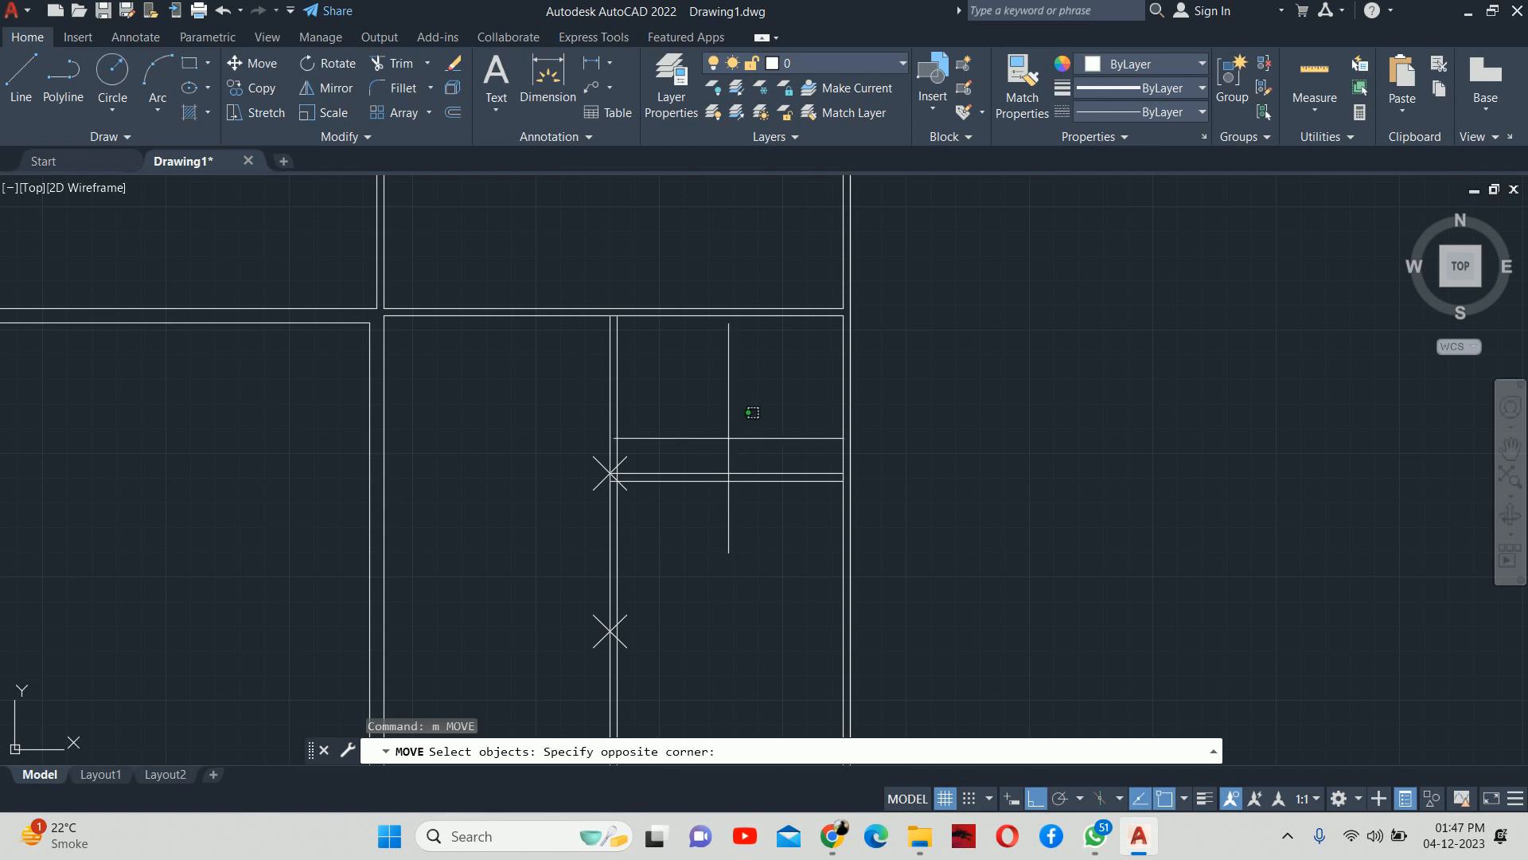
click(682, 511)
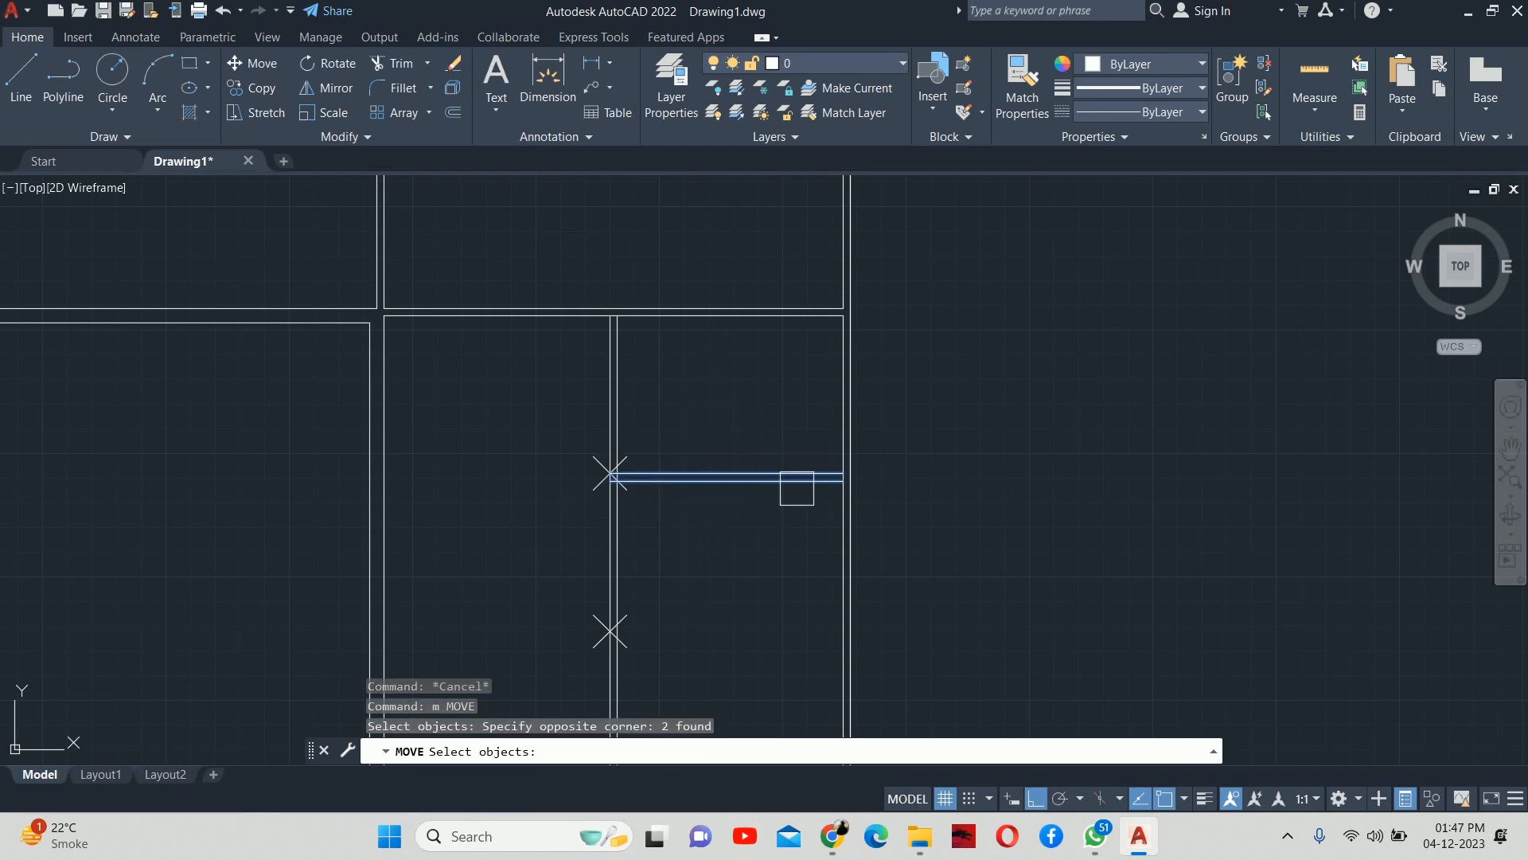
key(Return)
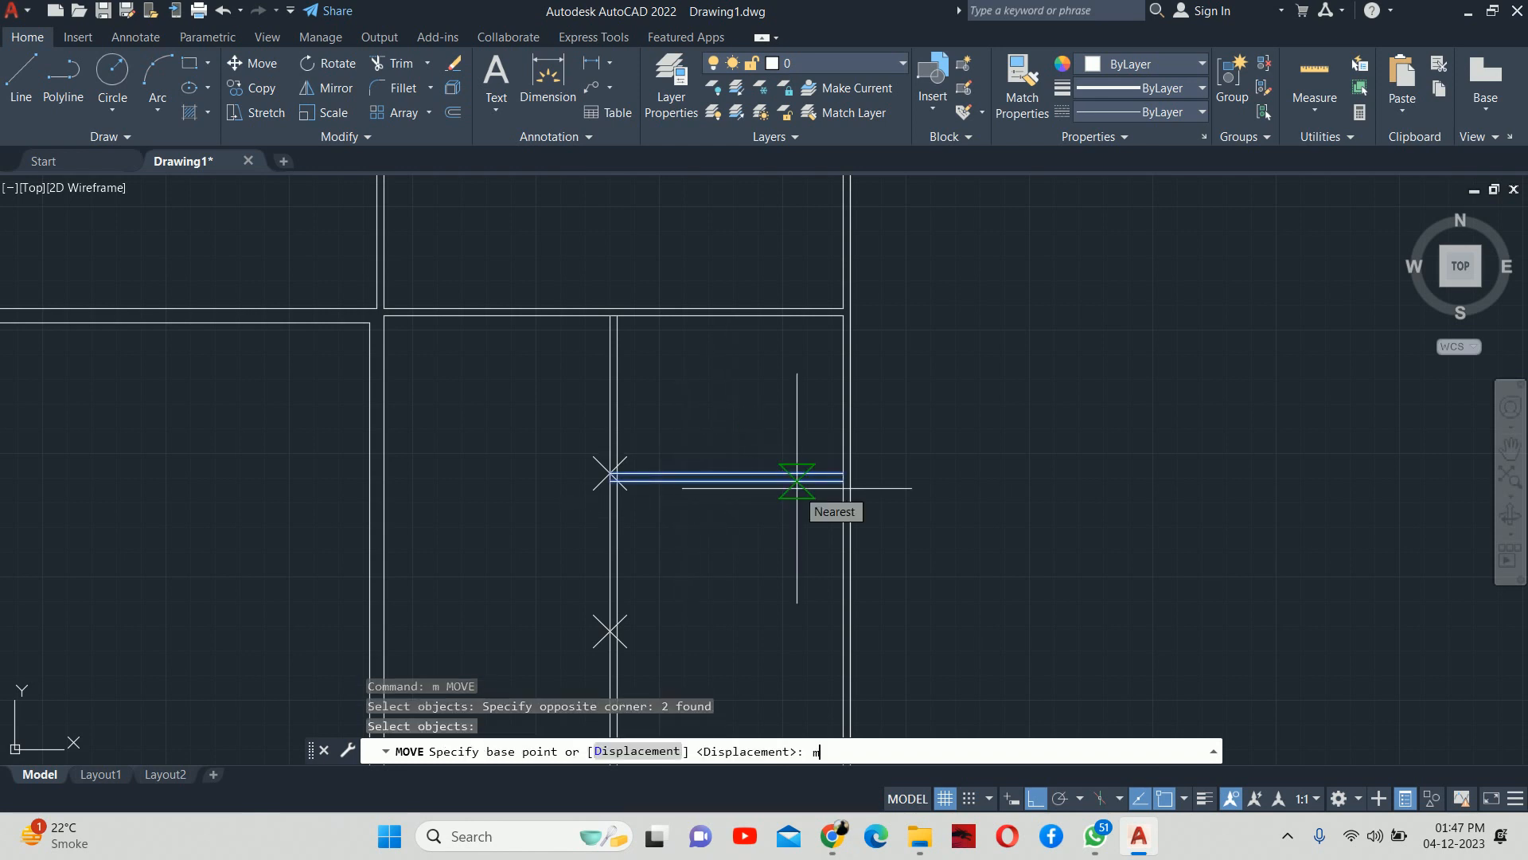
text(mtp)
key(Return)
scroll(800, 484, up, 6)
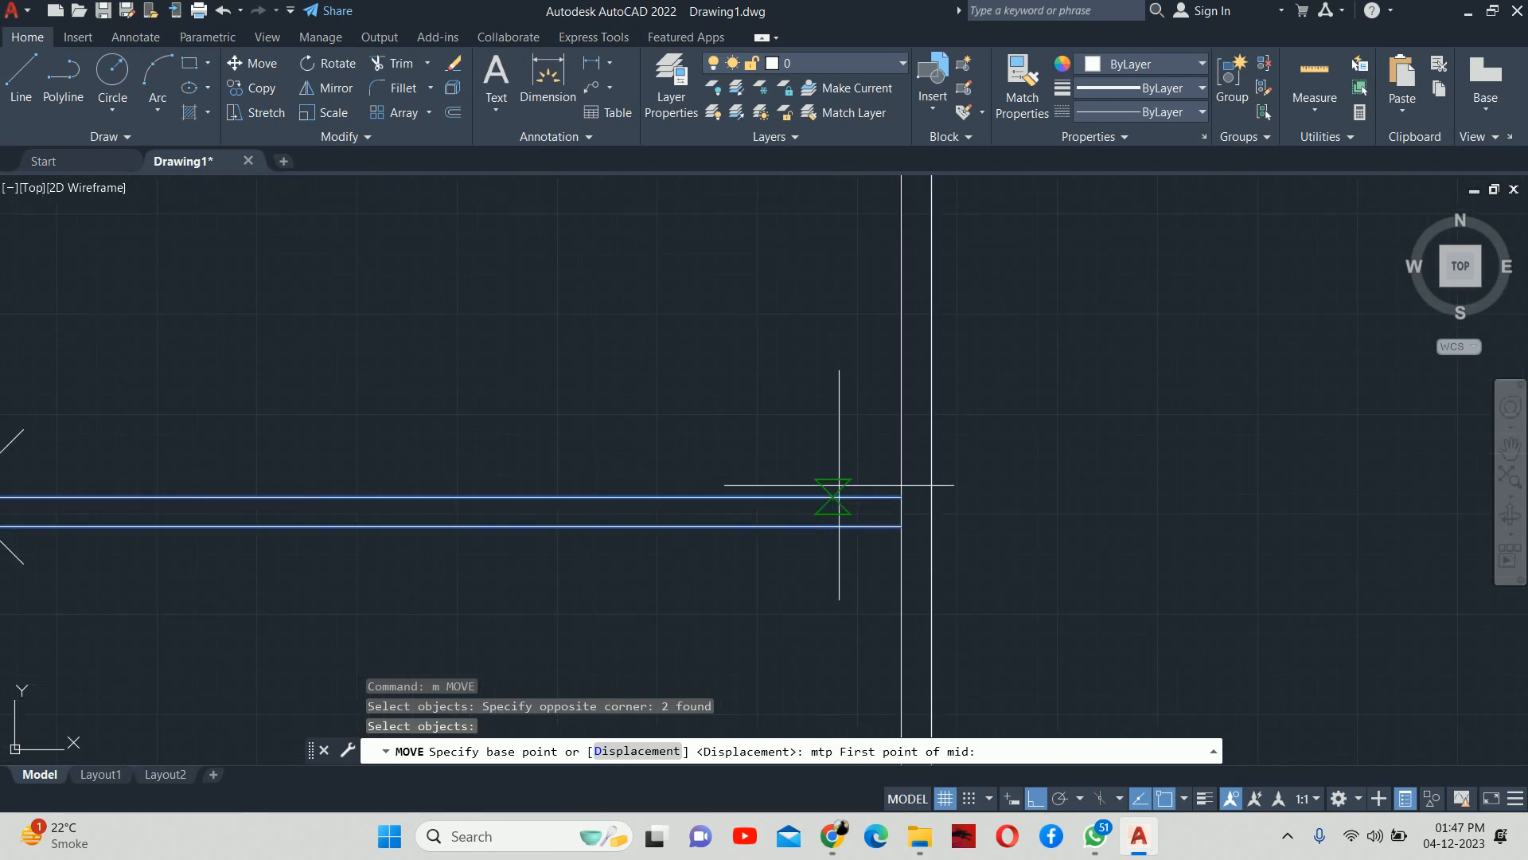
click(900, 497)
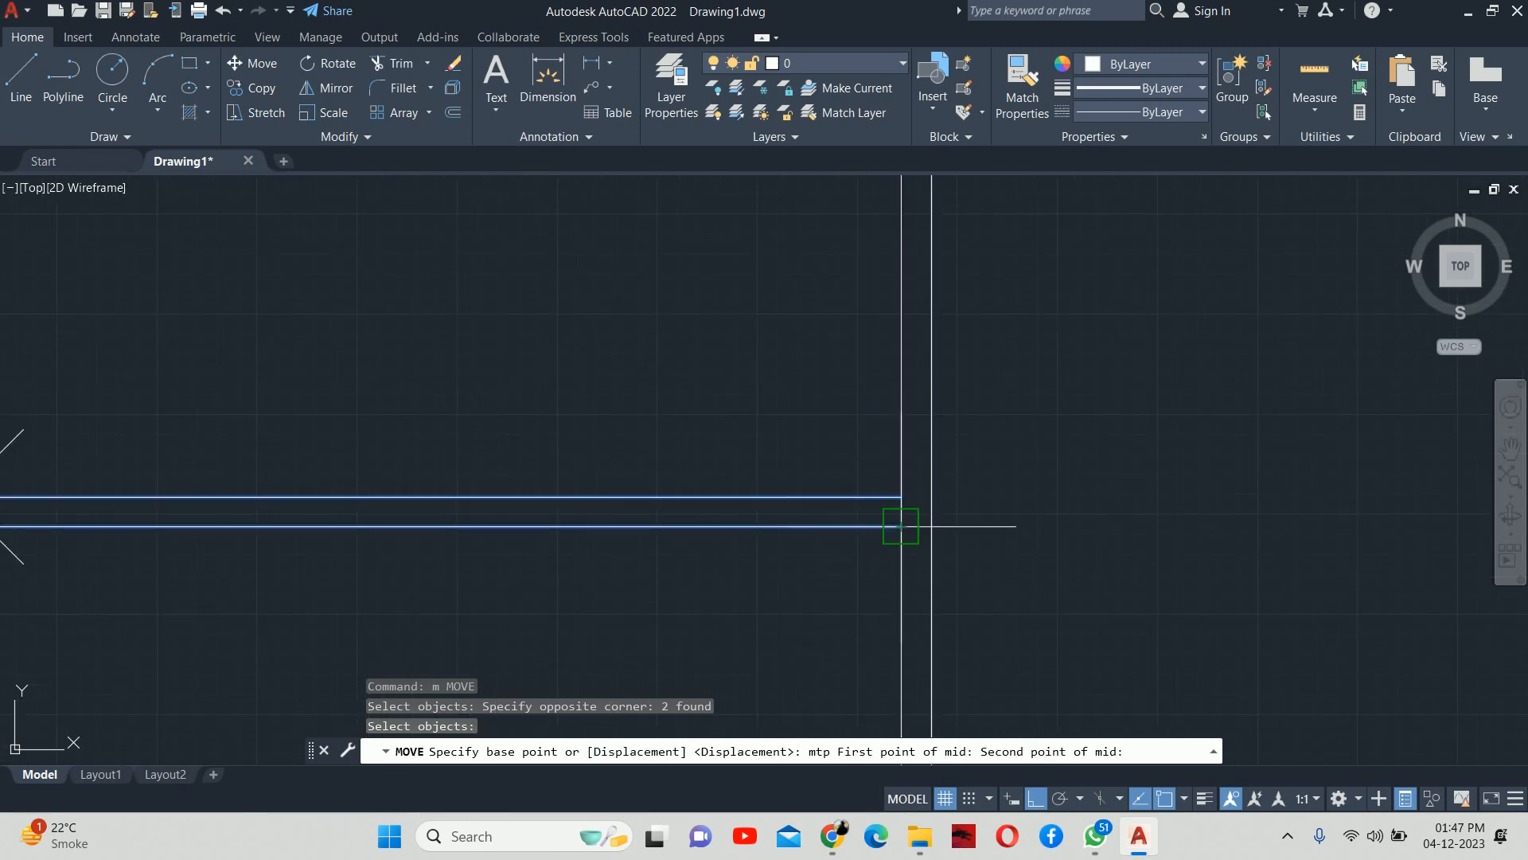
click(900, 526)
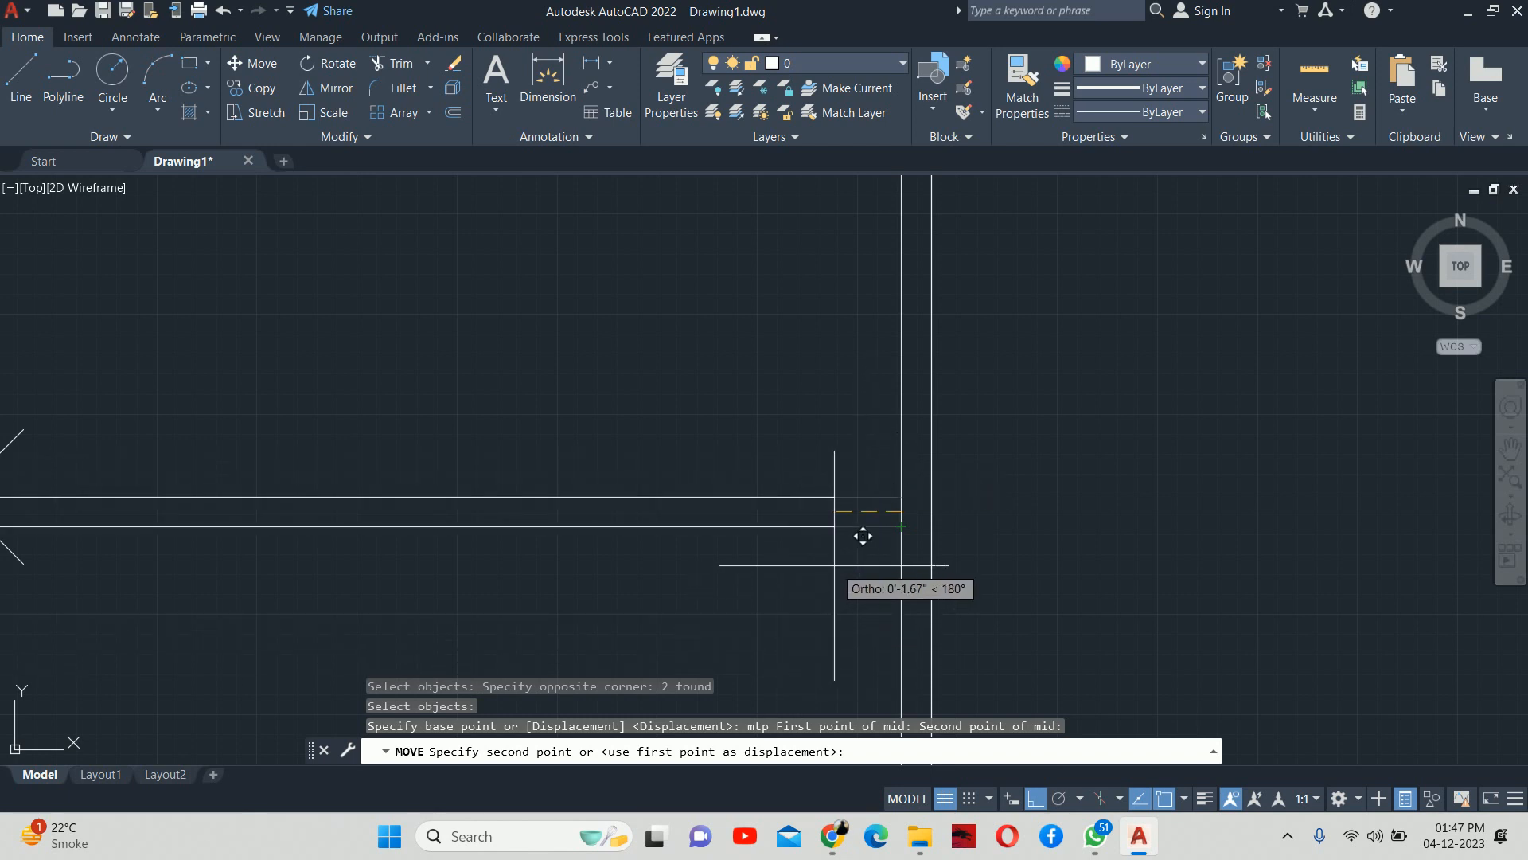
scroll(862, 536, down, 2)
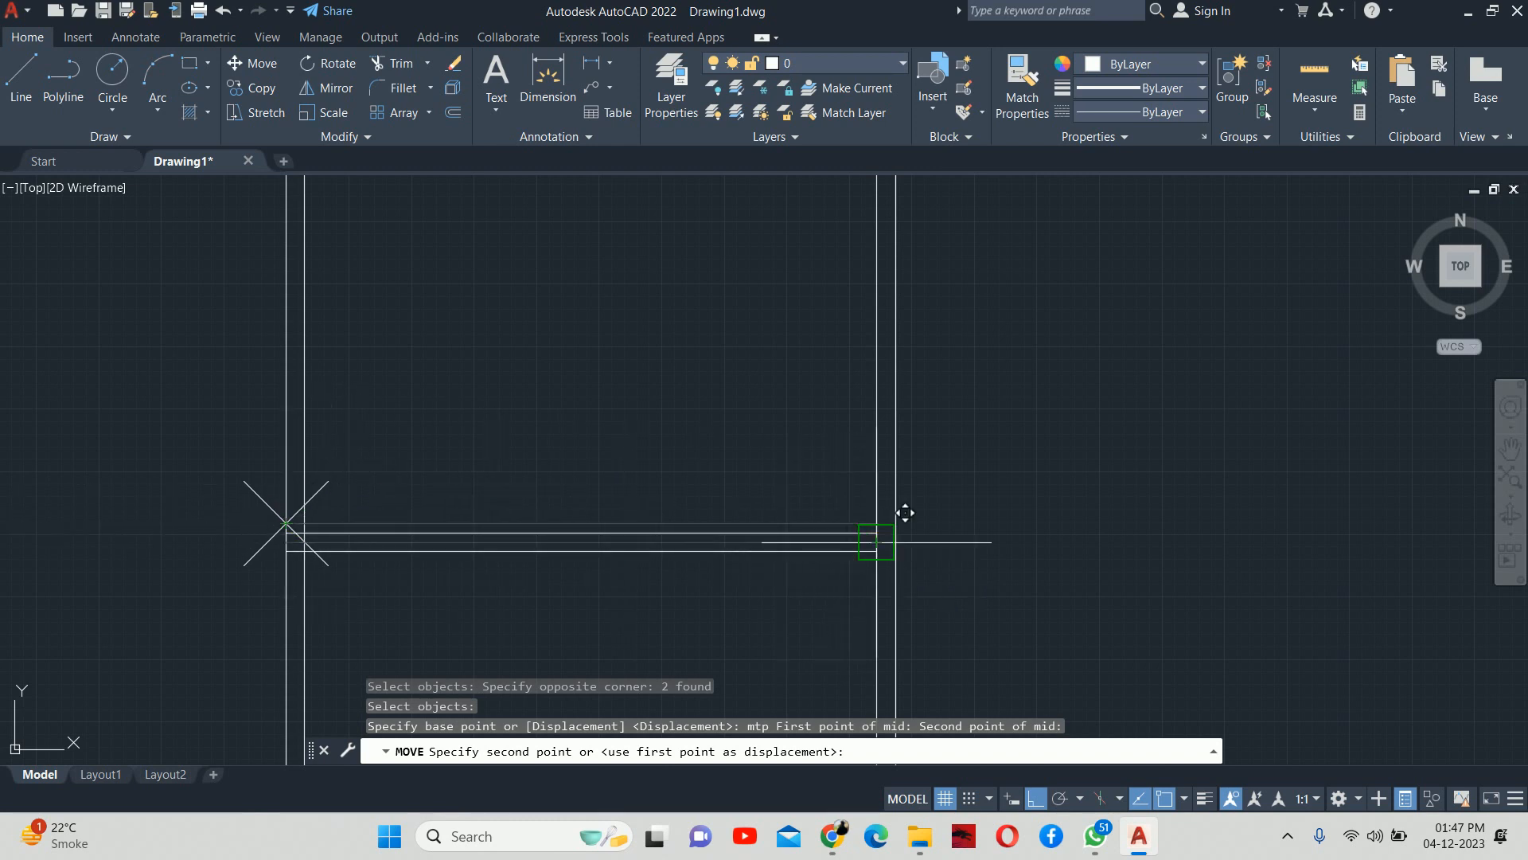
key(Escape)
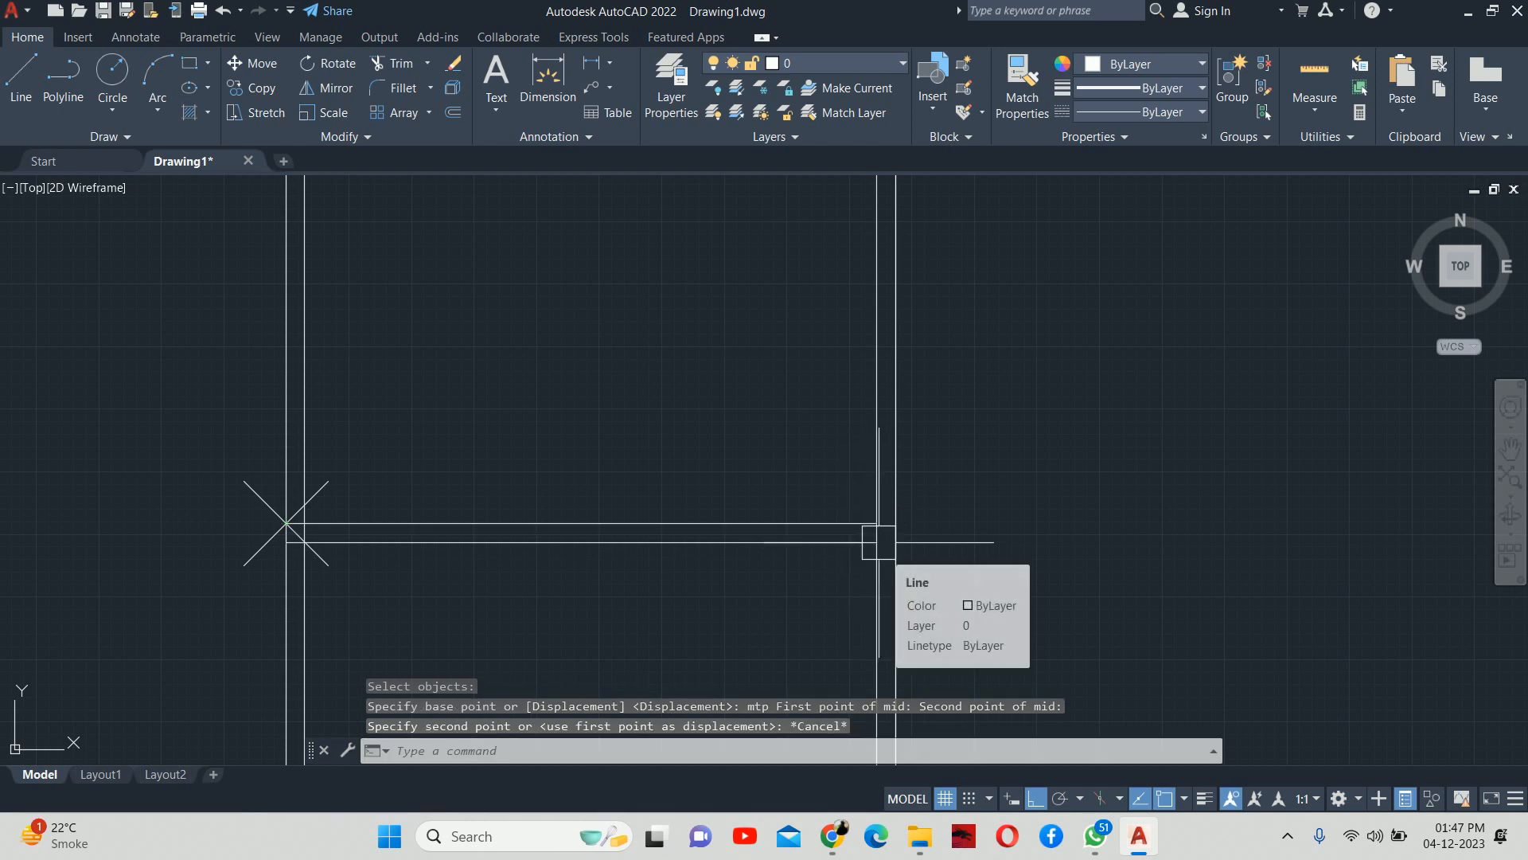
key(Escape)
key(Escape)
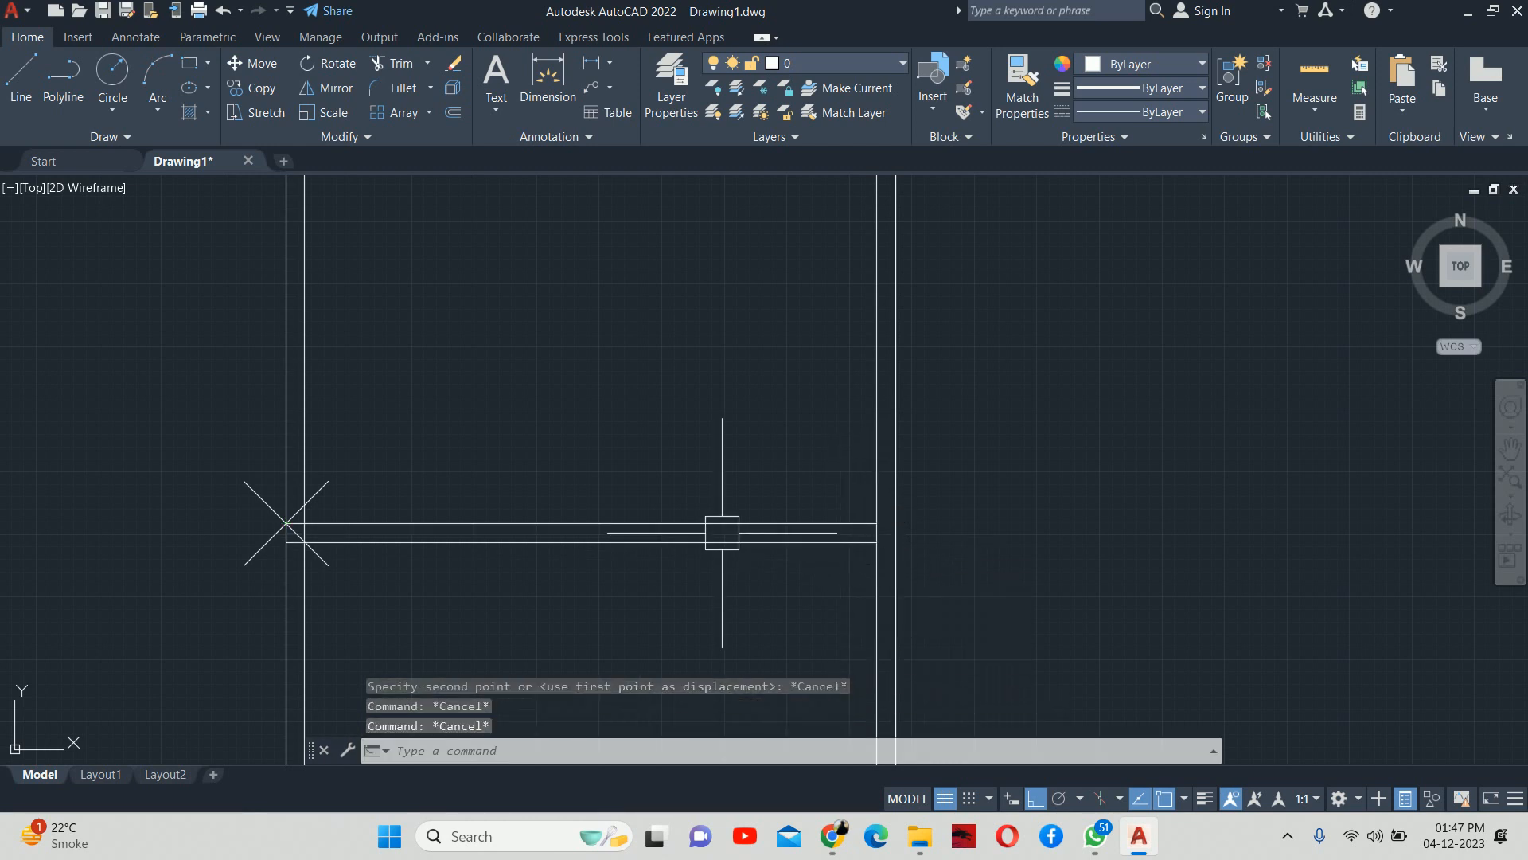
Step: Move both shelf lines vertically so the shelf's thickness is centred on the upper division point, using the midpoint between the two lines as base
text(m)
key(Return)
click(801, 581)
click(709, 484)
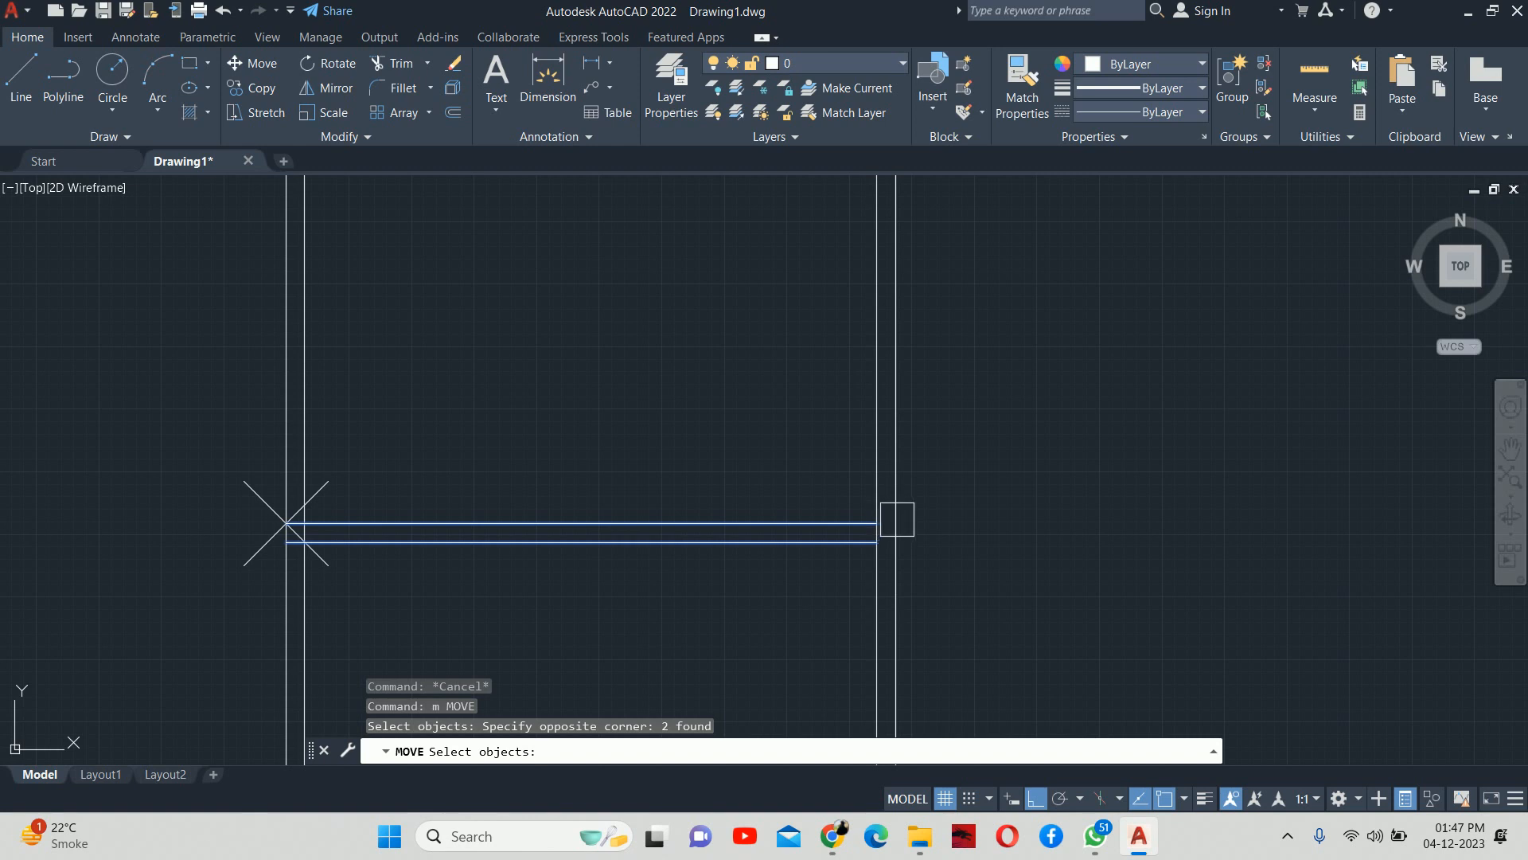
key(Return)
text(m)
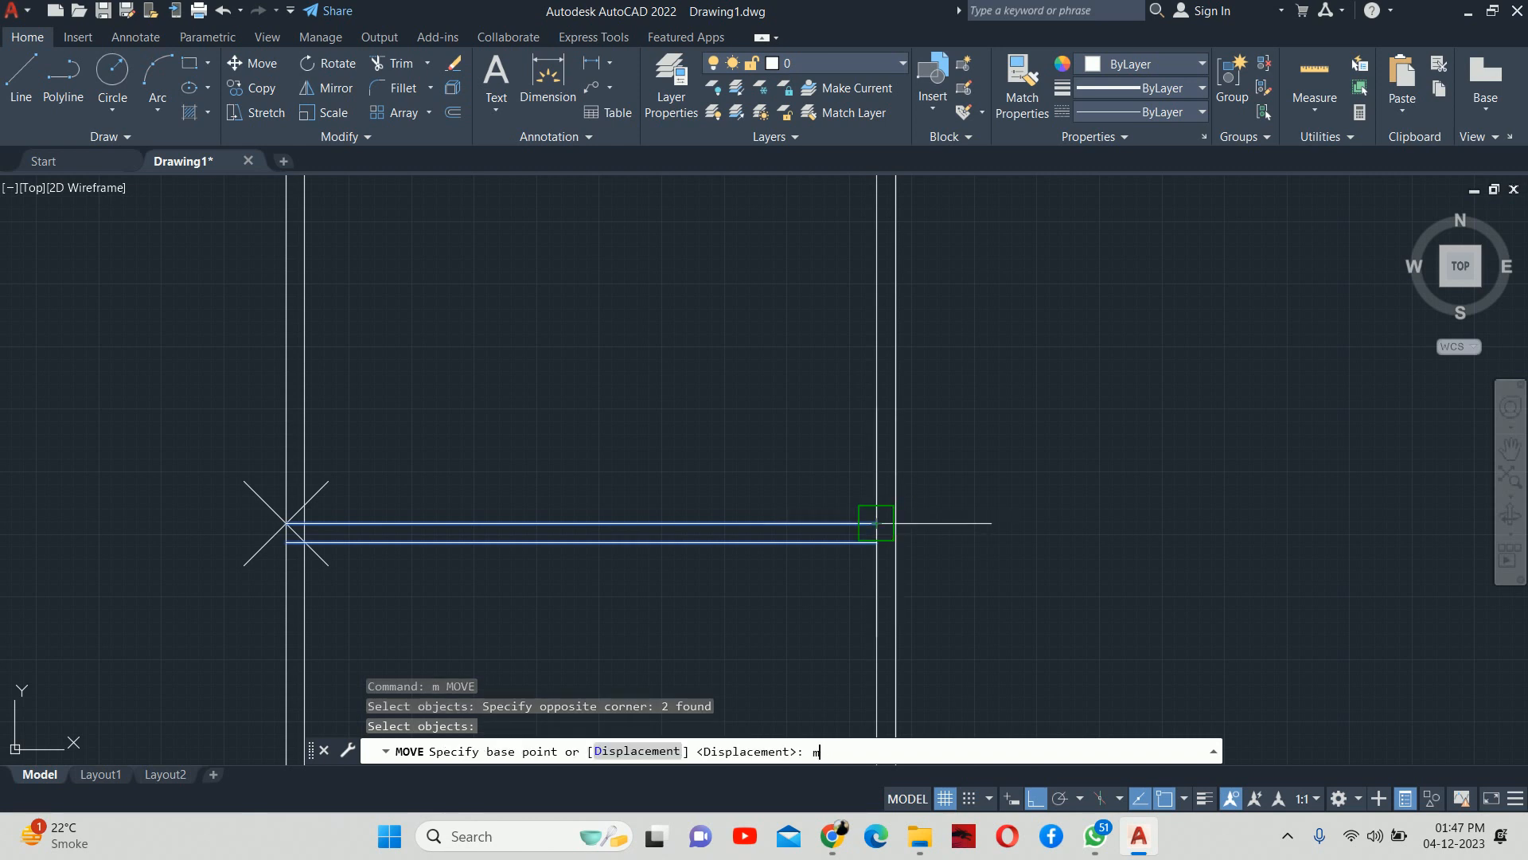
text(tp)
key(Return)
scroll(877, 523, up, 3)
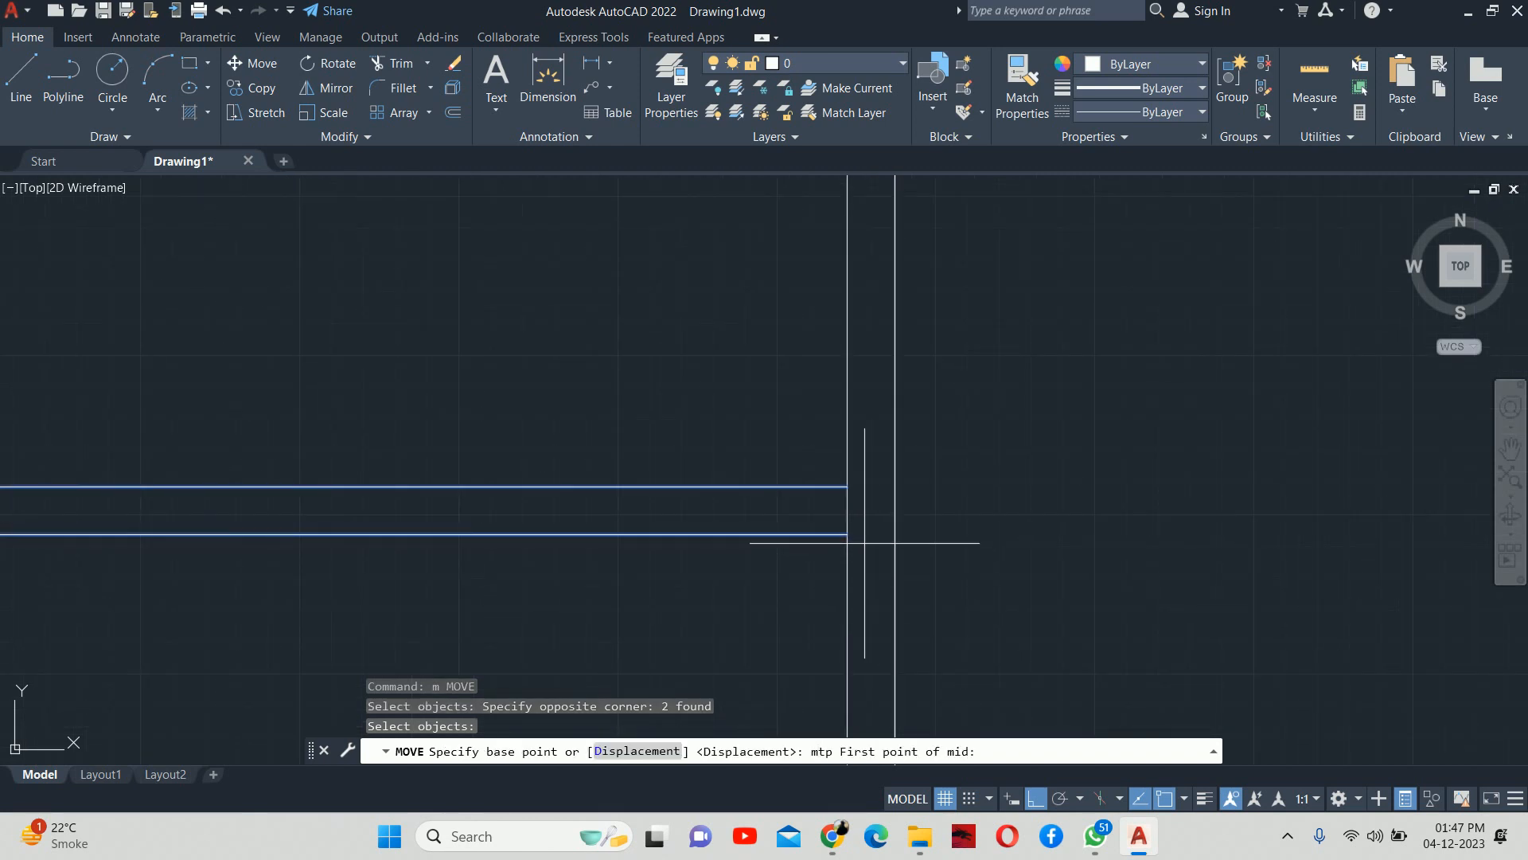
scroll(566, 562, down, 2)
middle_drag(567, 562, 1198, 630)
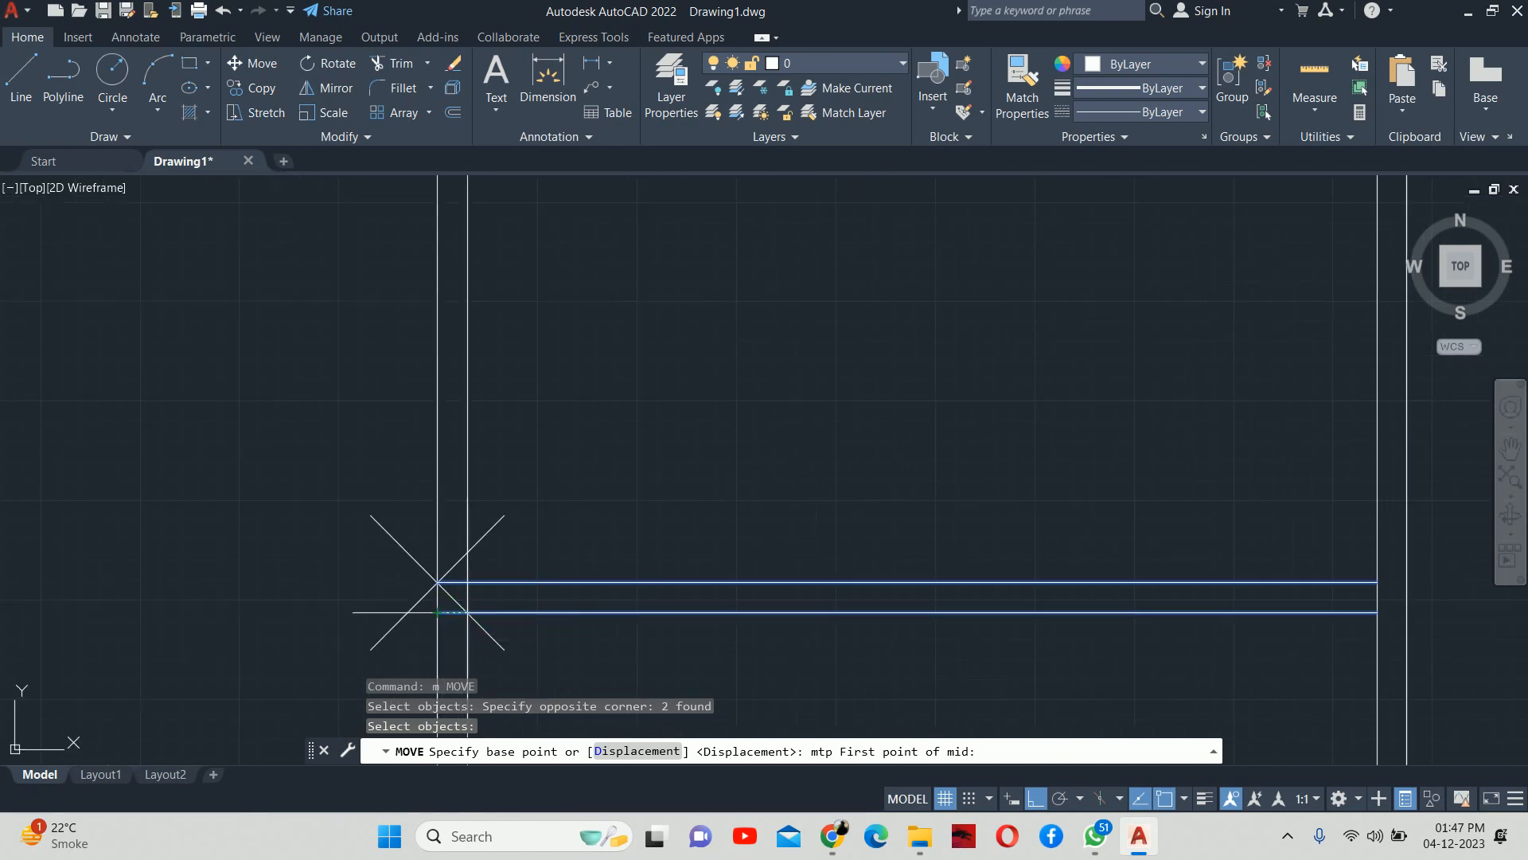
click(468, 612)
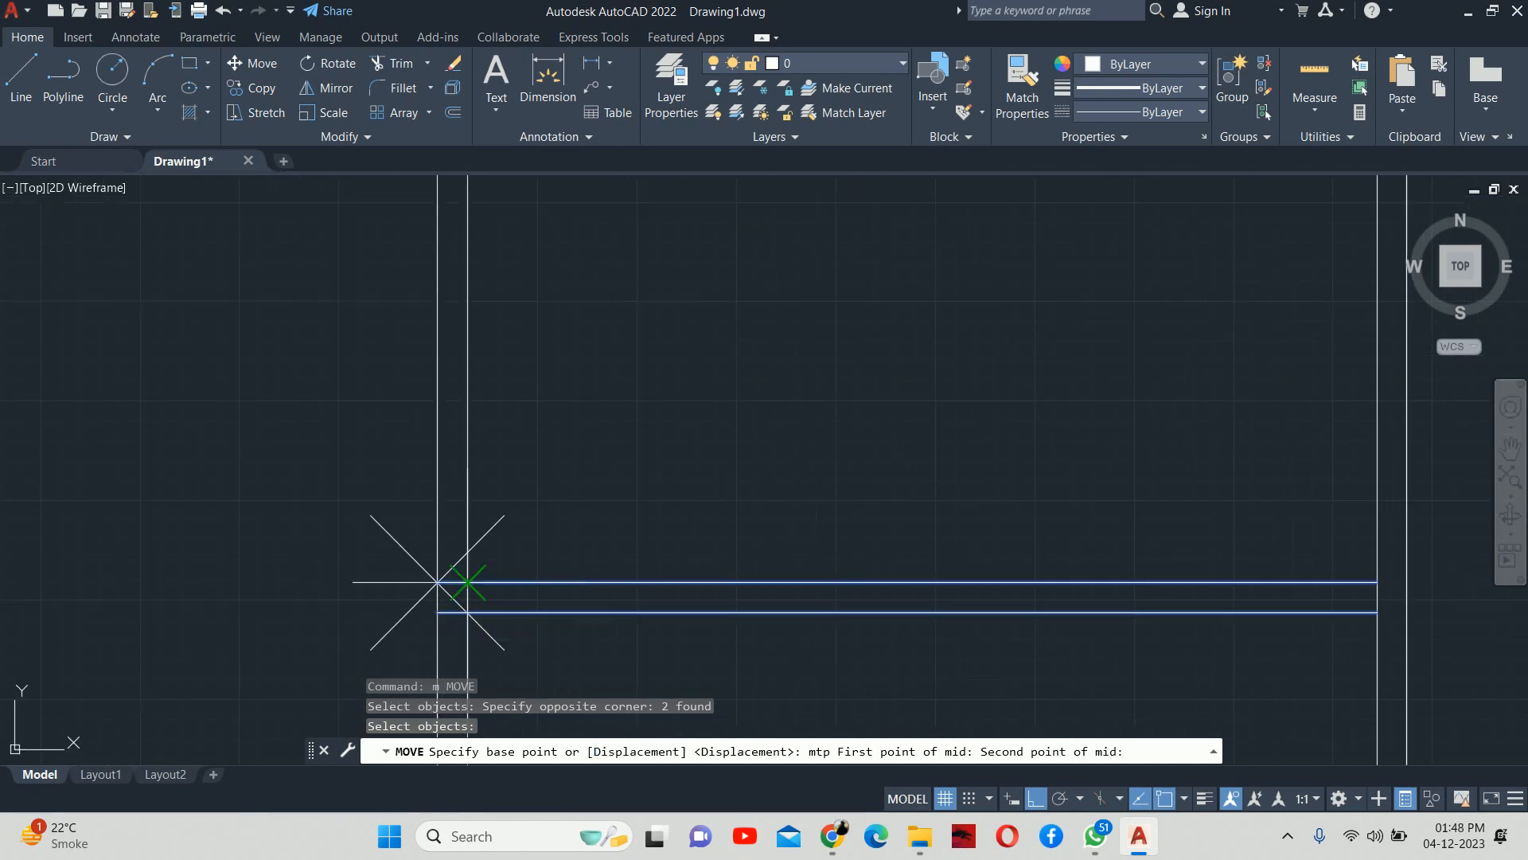
click(468, 582)
scroll(482, 542, up, 2)
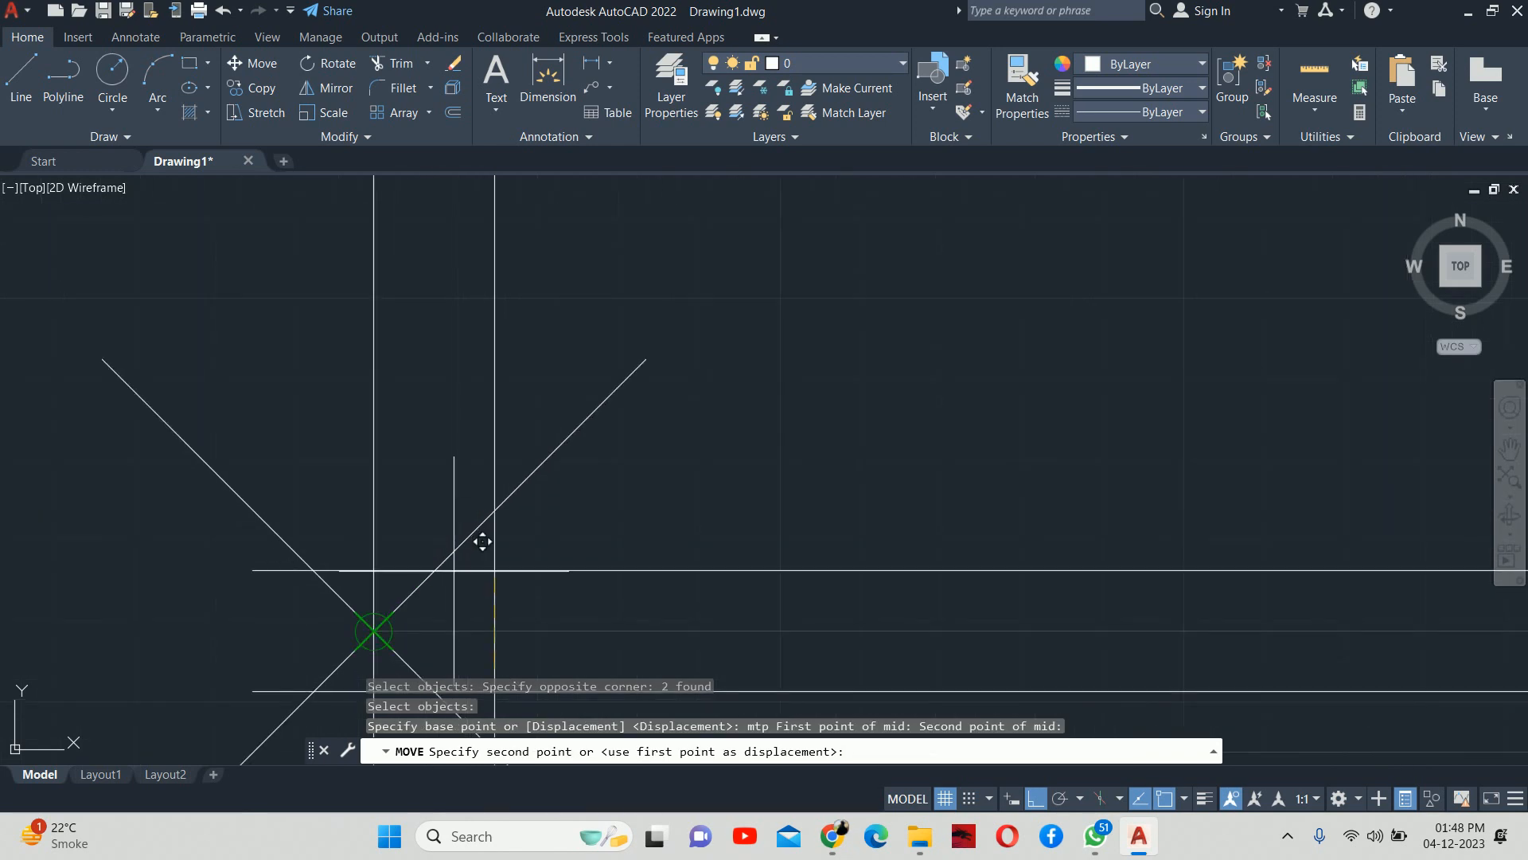
middle_drag(481, 602, 518, 471)
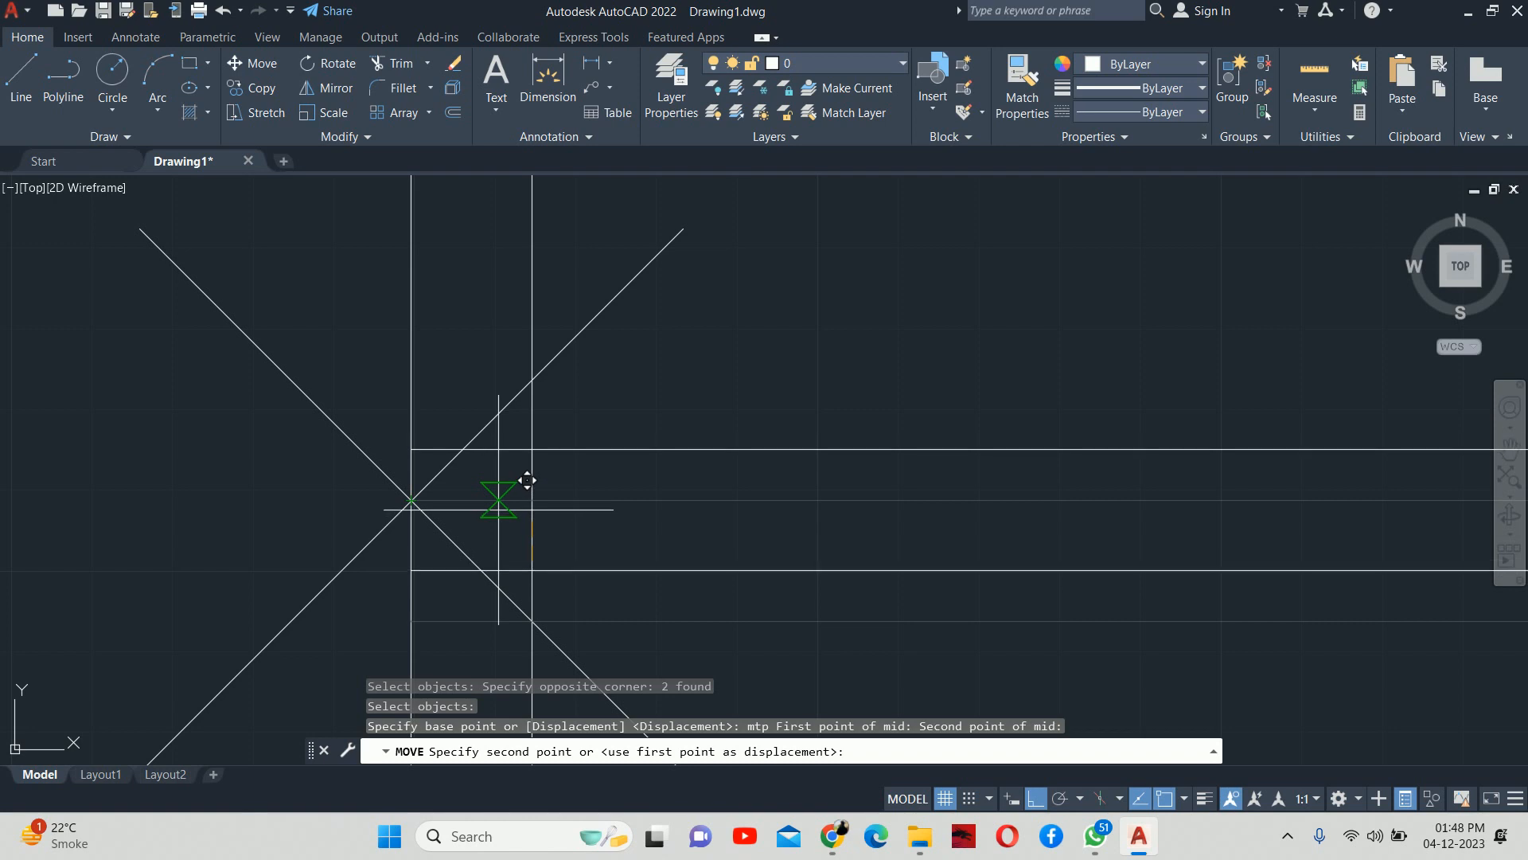
scroll(500, 509, up, 4)
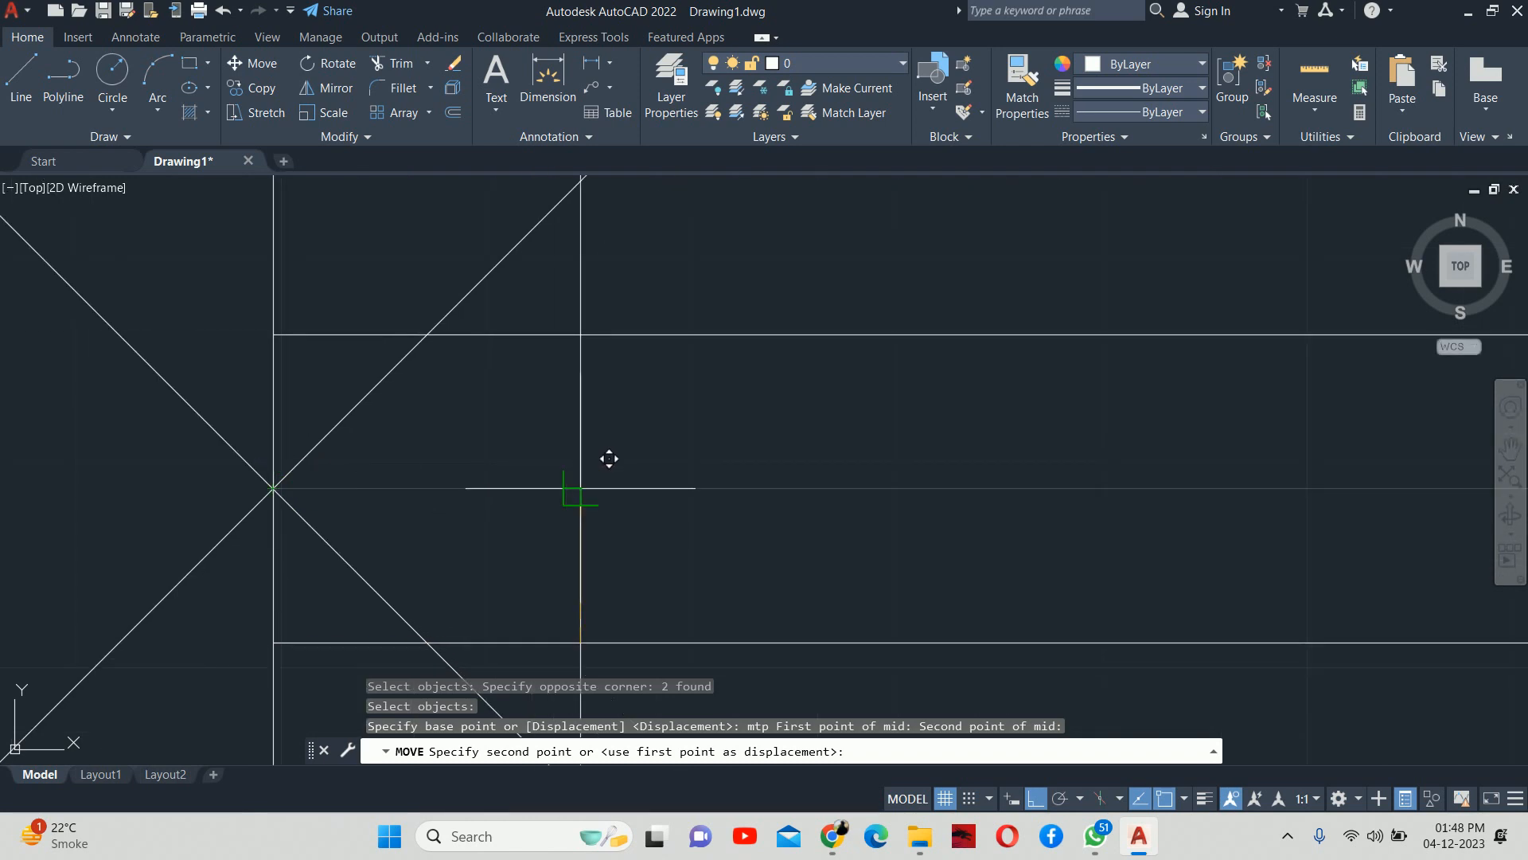
key(Escape)
key(Escape)
key(Escape)
scroll(573, 488, down, 4)
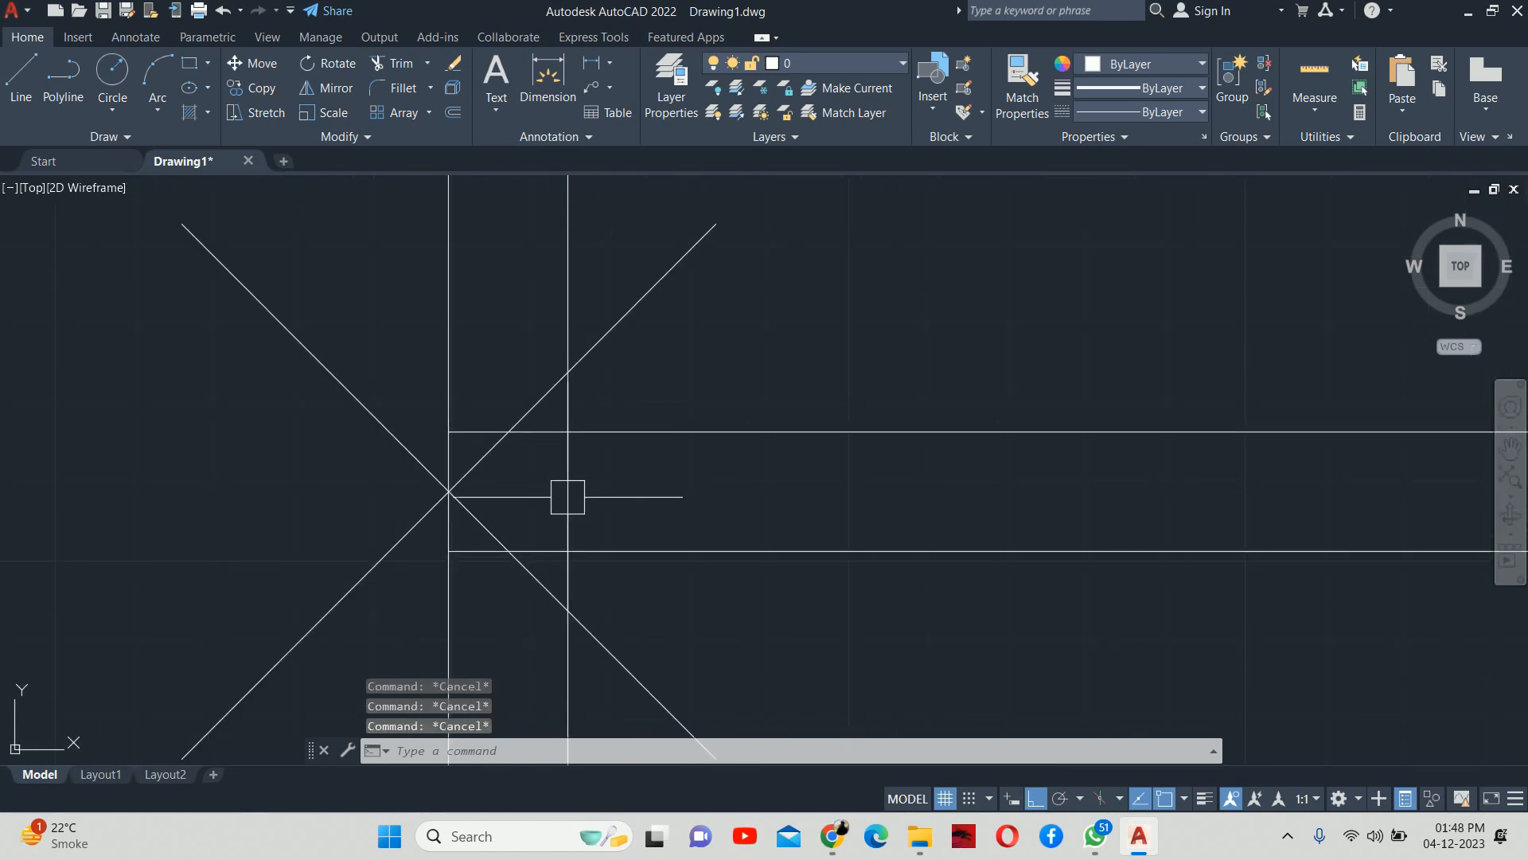
Step: Trim the ends of both shelf lines that run inside the vertical divider so the shelf stops at the divider's face
text(tr)
key(Return)
click(459, 559)
click(503, 539)
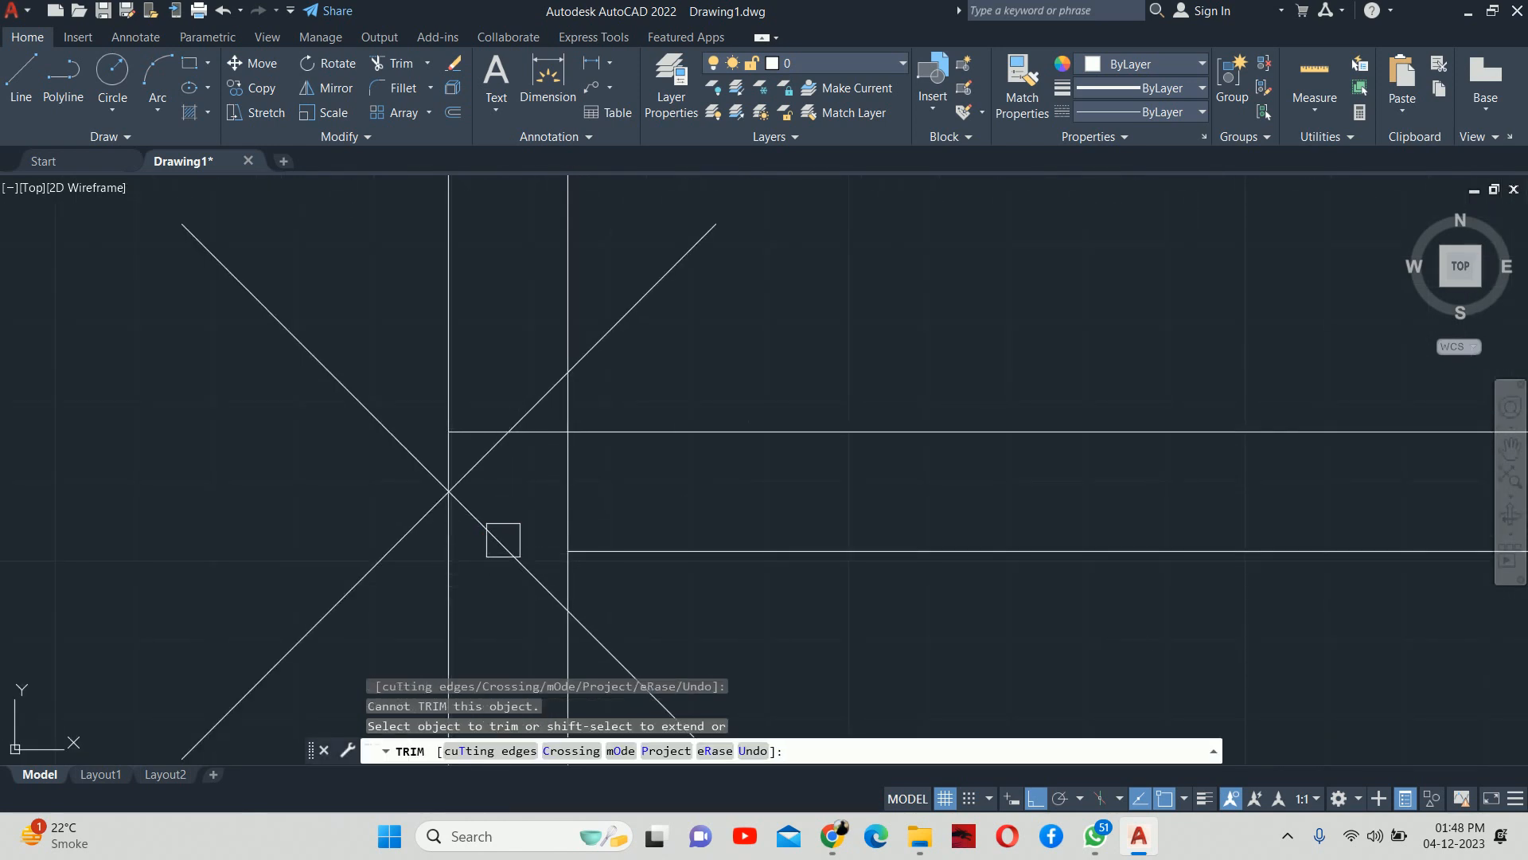
scroll(520, 440, down, 6)
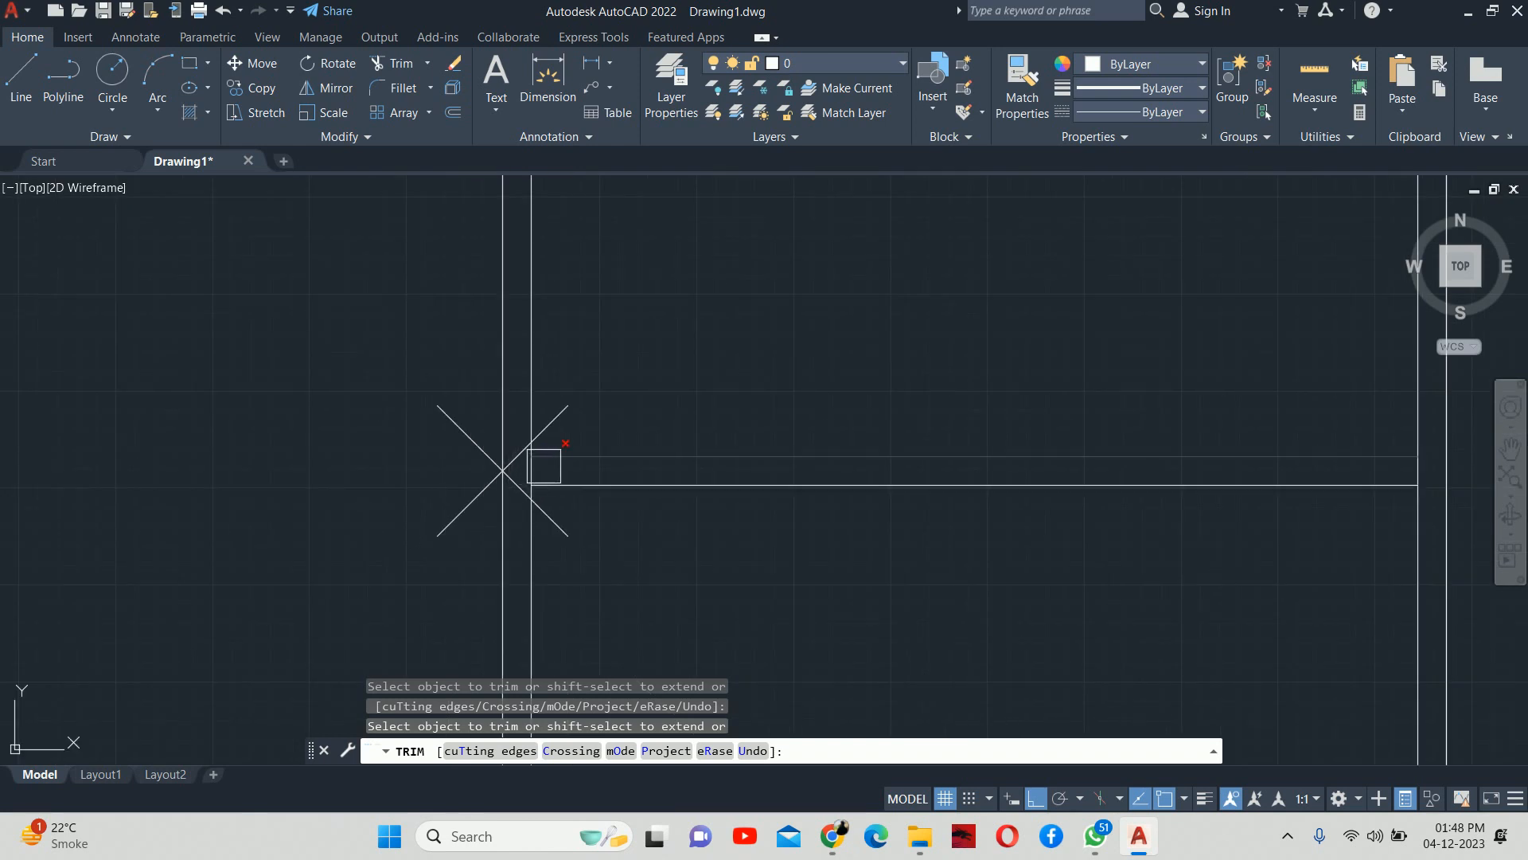
middle_drag(1192, 542, 994, 544)
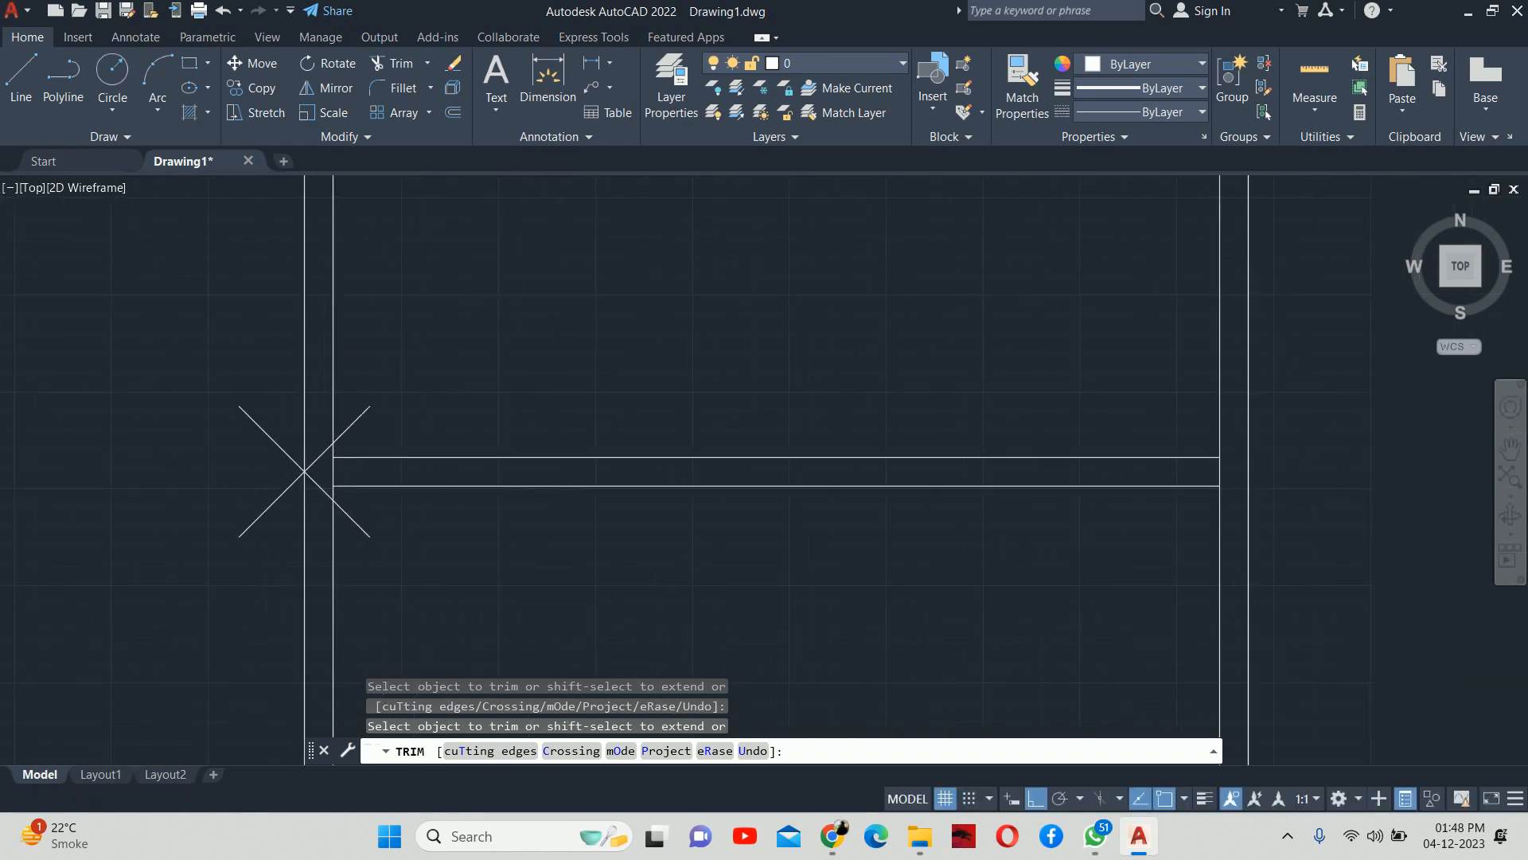
key(Escape)
key(Escape)
key(Escape)
Step: Try to copy the shelf from the upper division point to the lower one, and undo the copy
scroll(979, 522, down, 5)
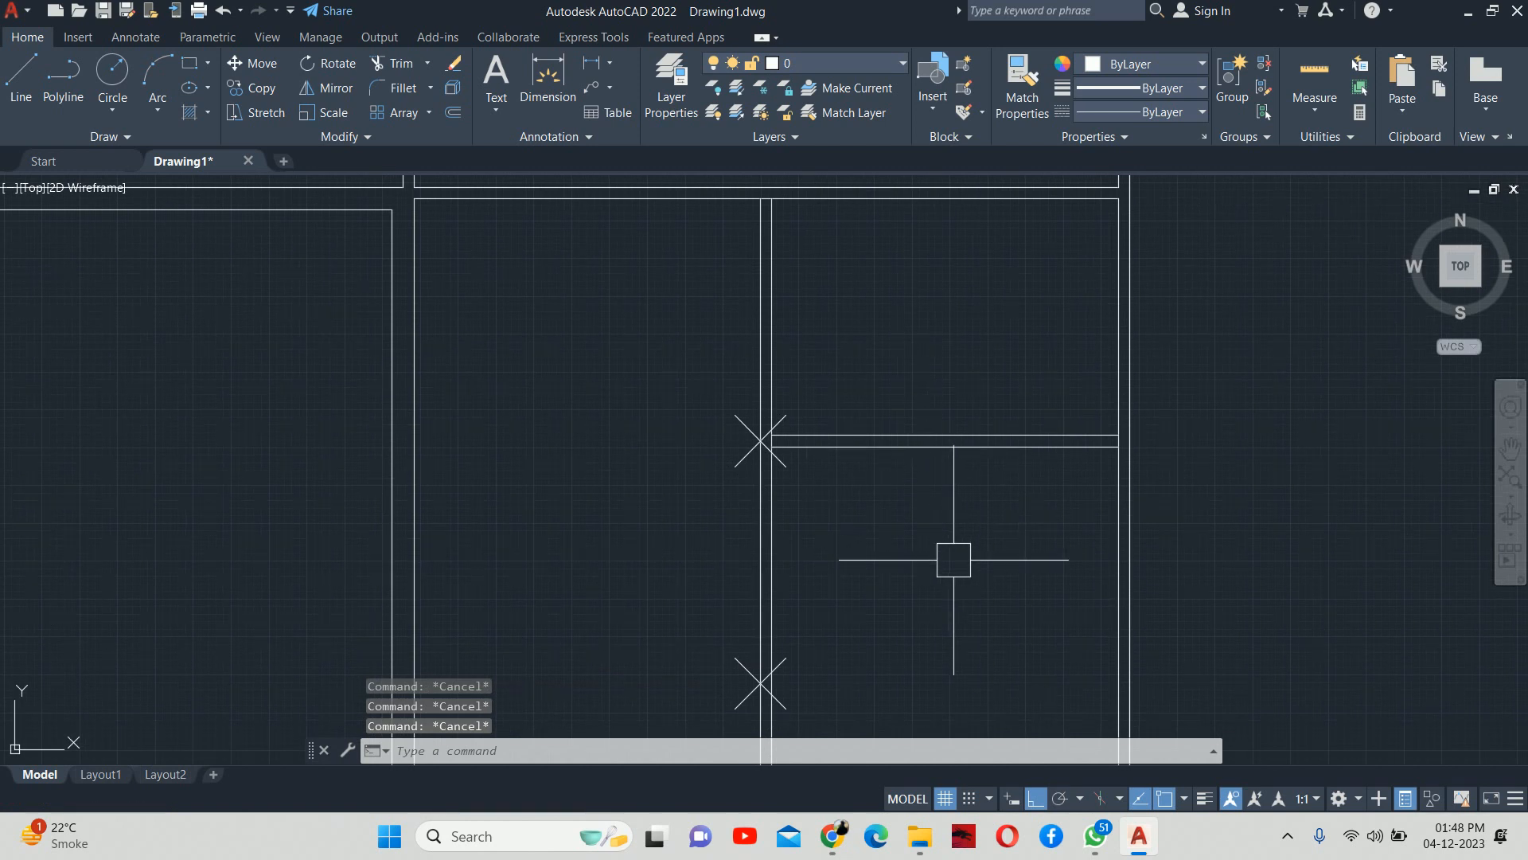
scroll(964, 449, down, 2)
middle_drag(964, 448, 965, 570)
text(ci)
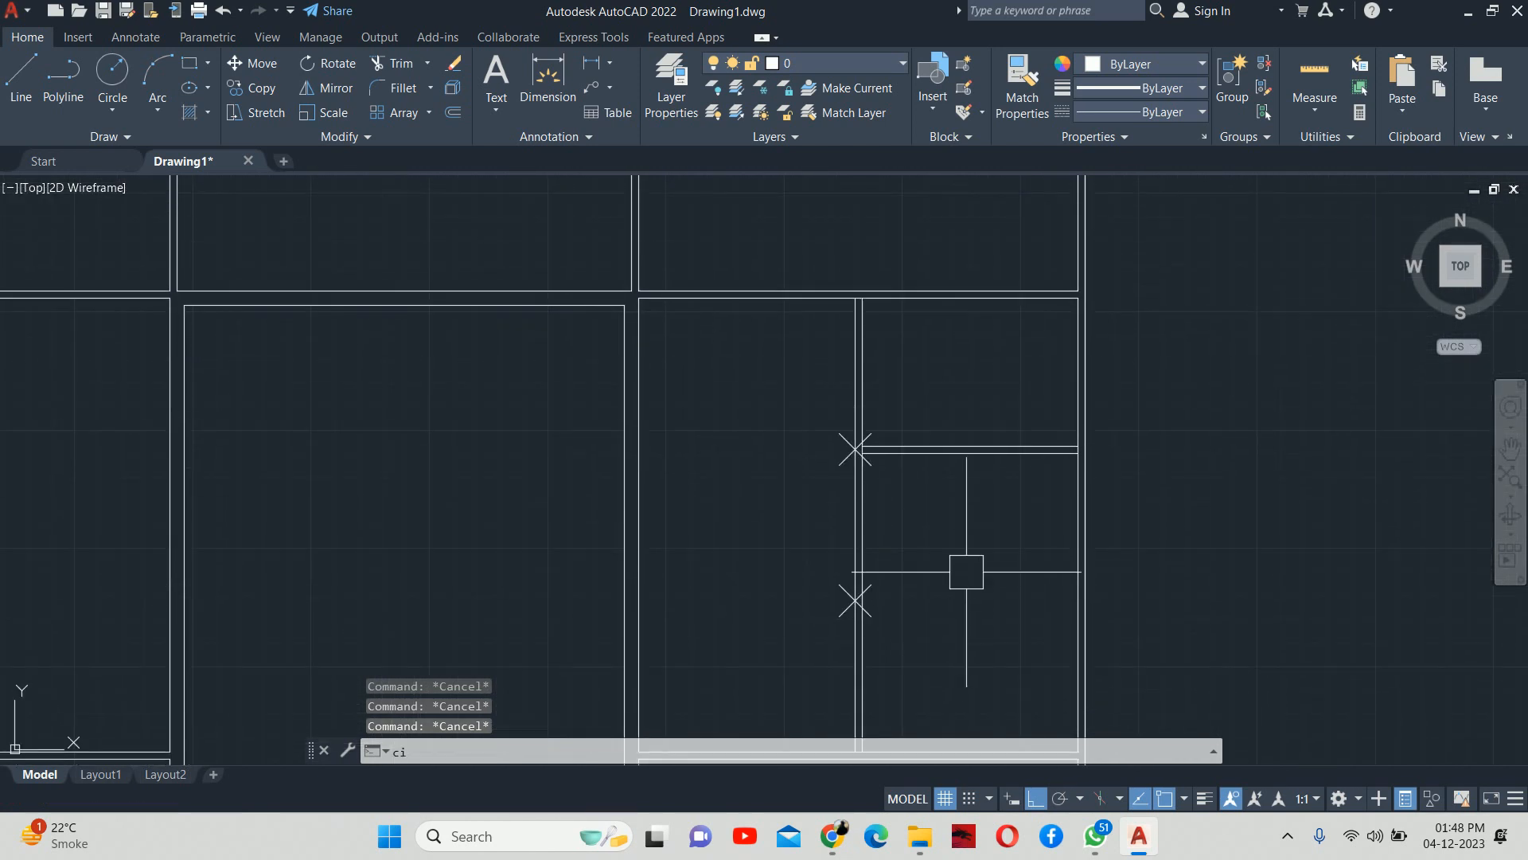
text(co)
key(Return)
click(997, 517)
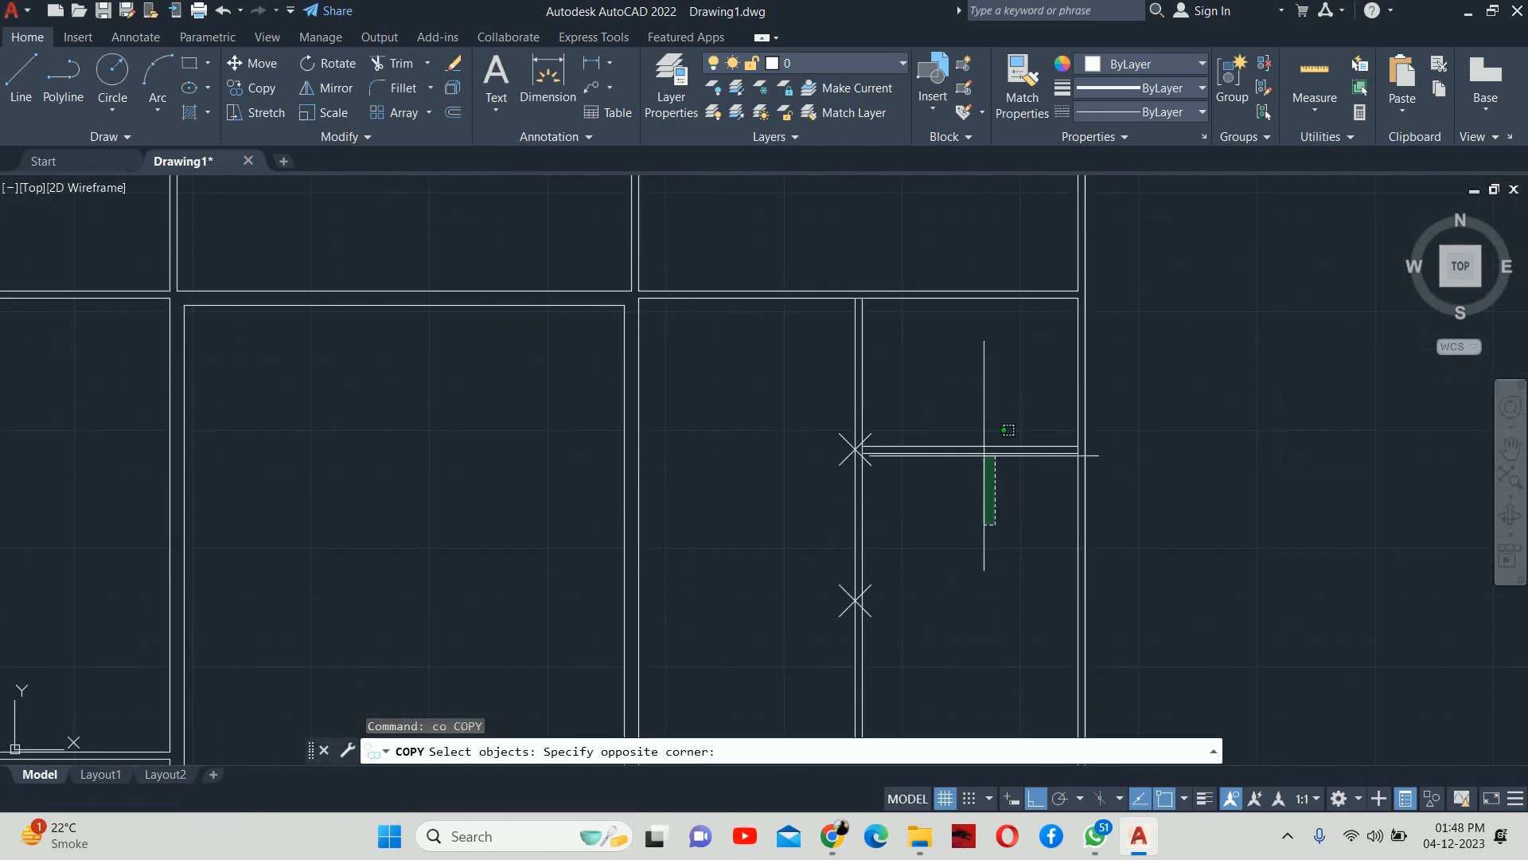
click(941, 437)
key(Return)
scroll(941, 437, up, 3)
click(720, 434)
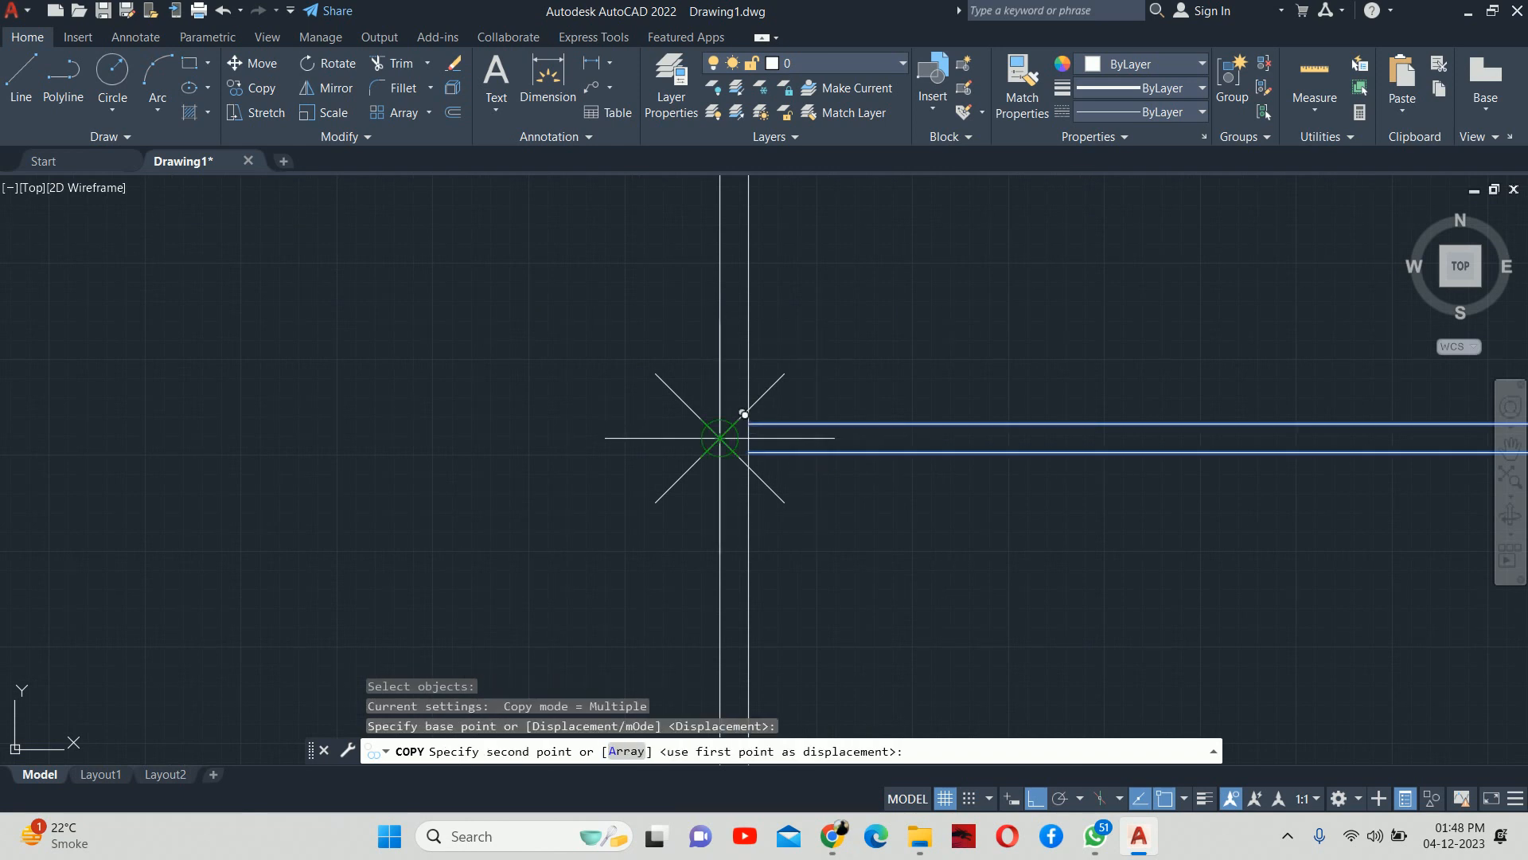
middle_drag(721, 566, 764, 402)
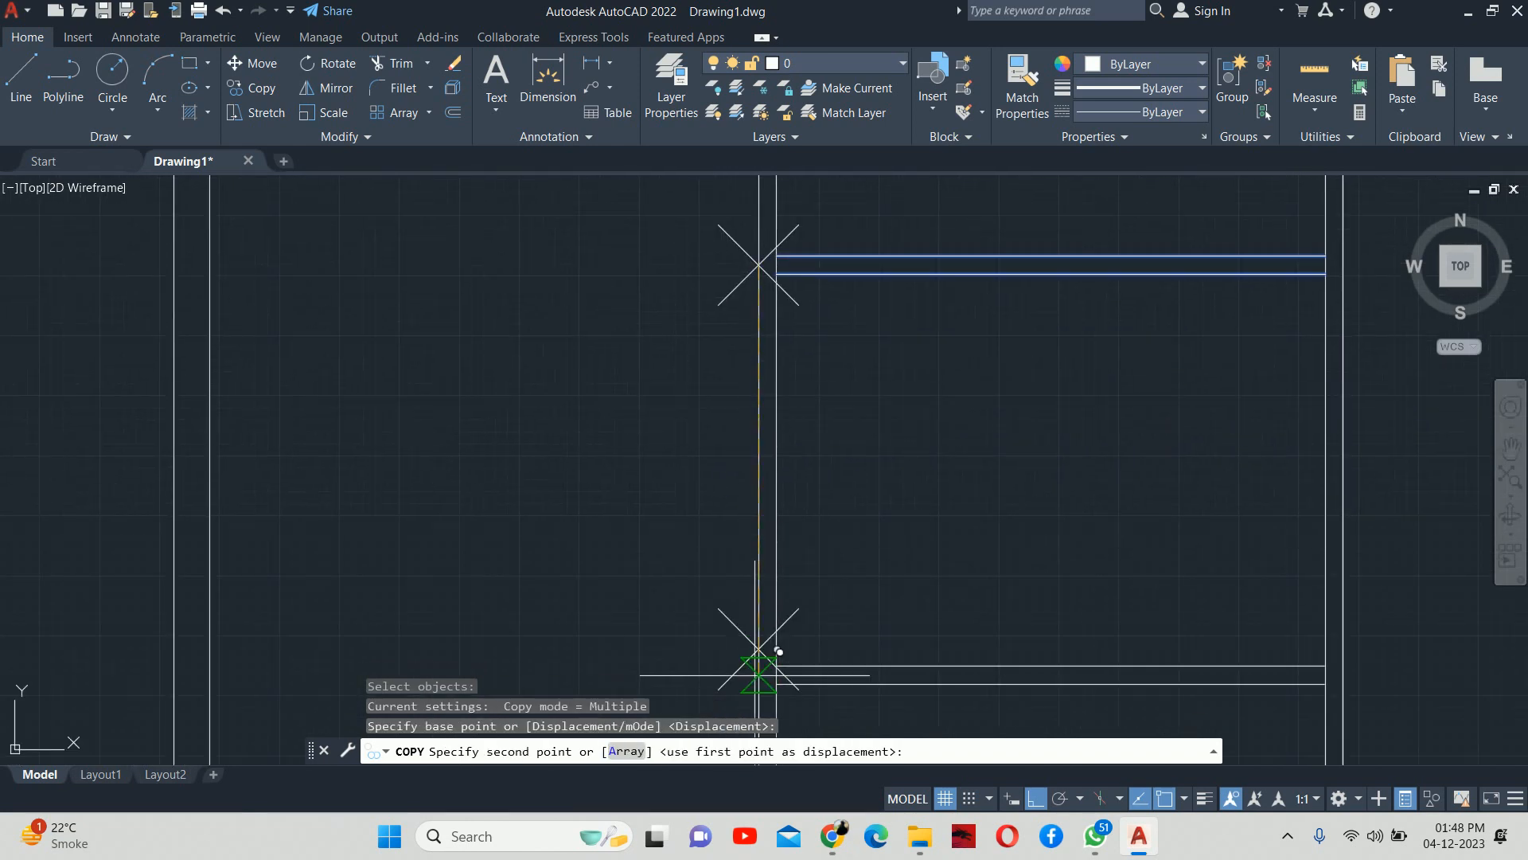
click(758, 649)
key(Escape)
scroll(740, 545, down, 3)
key(Escape)
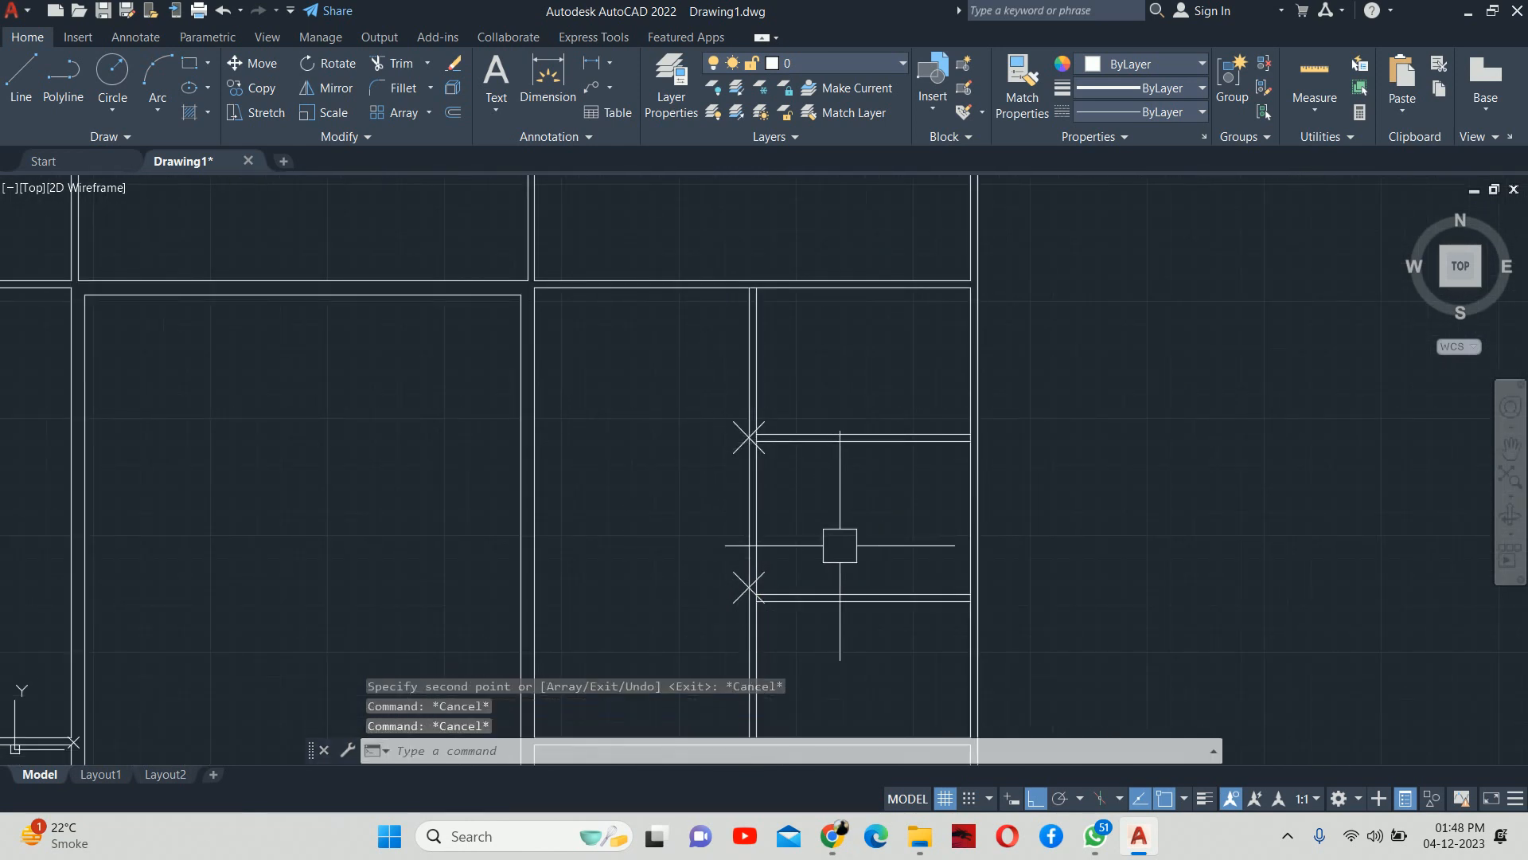
key(ctrl+z)
key(ctrl+z)
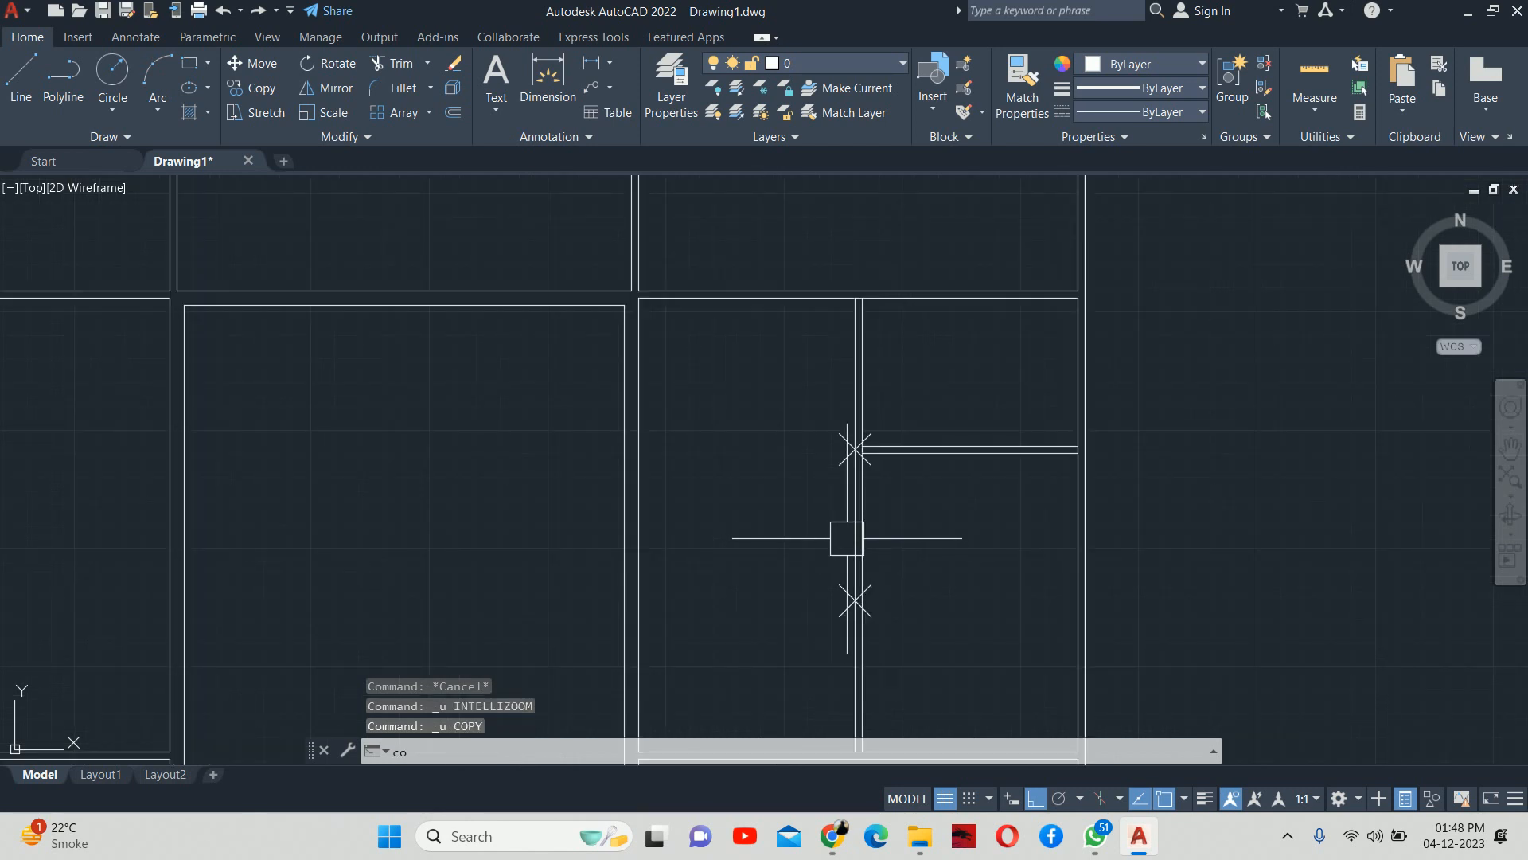
Step: Copy the two-line shelf from the upper division point to the lower division point on the vertical divider
text(co)
key(Return)
click(955, 512)
click(894, 372)
key(Return)
scroll(836, 502, up, 3)
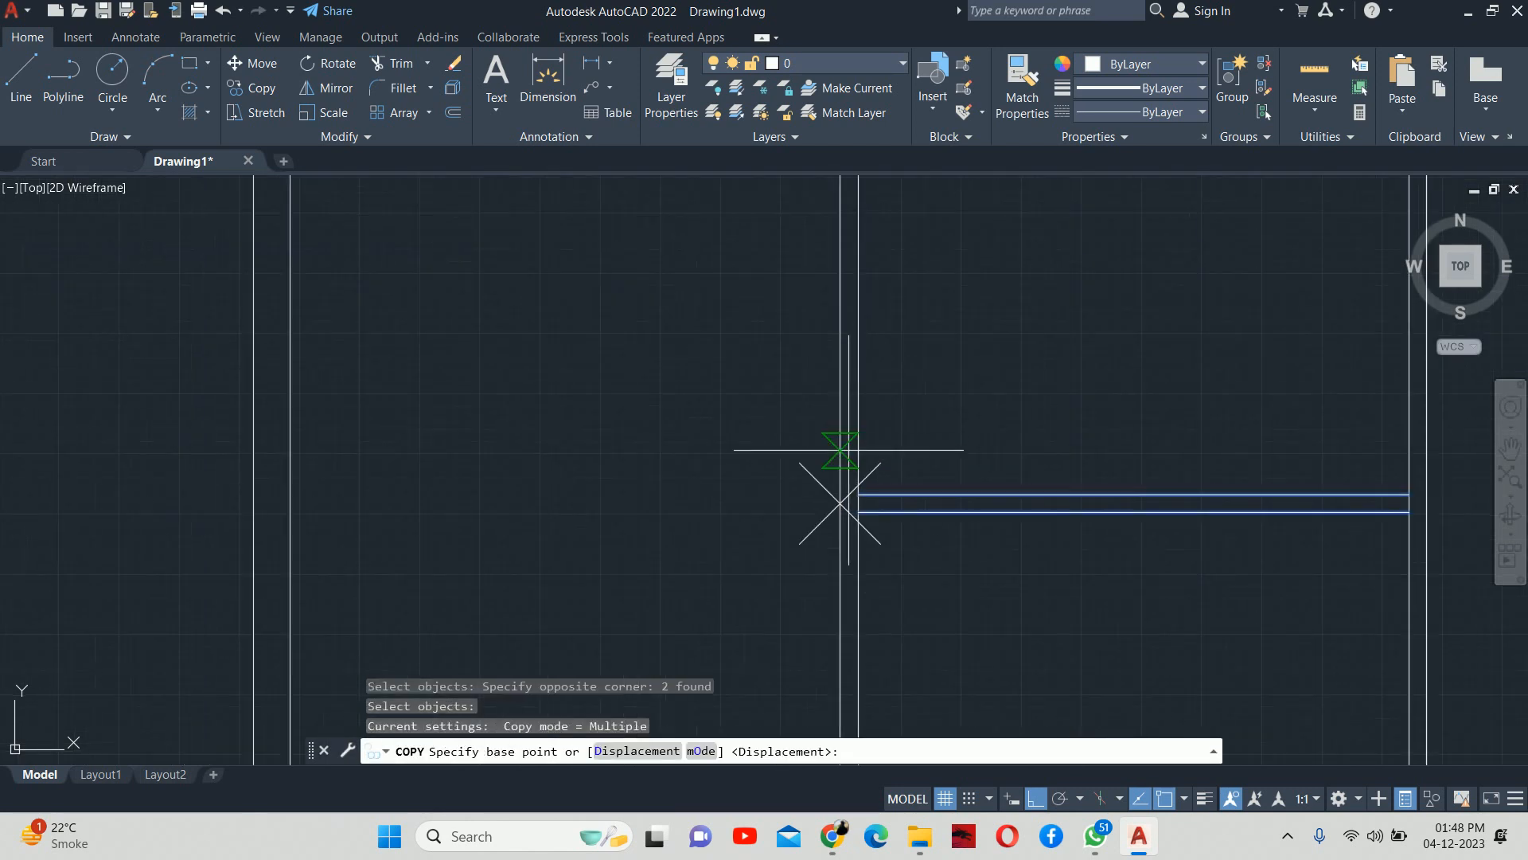
click(840, 504)
scroll(829, 557, down, 4)
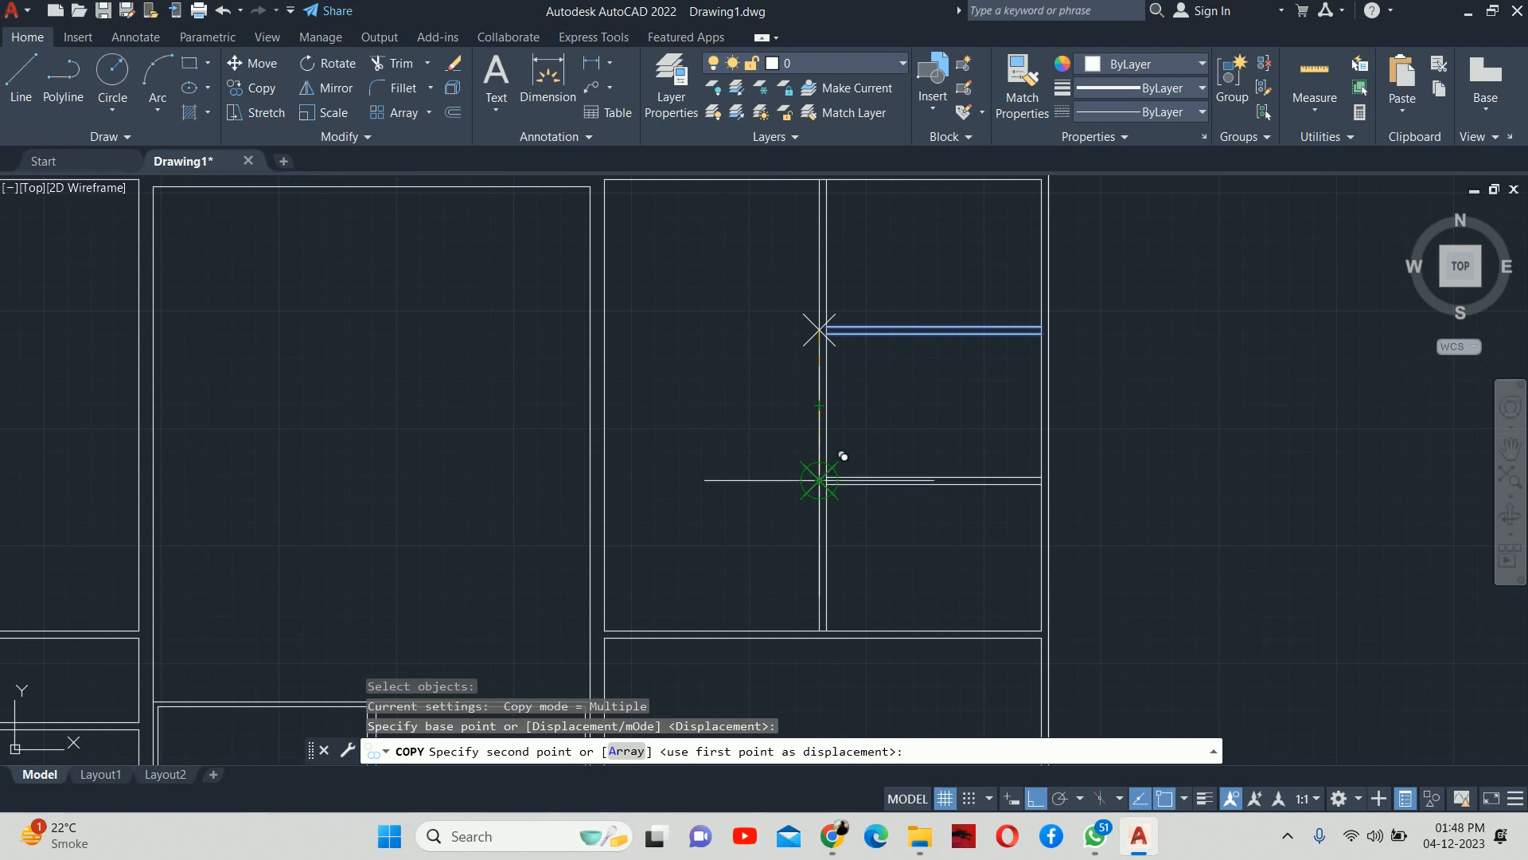
click(819, 480)
key(Escape)
key(Escape)
Step: Delete the two division point markers on the vertical divider
click(726, 277)
click(912, 591)
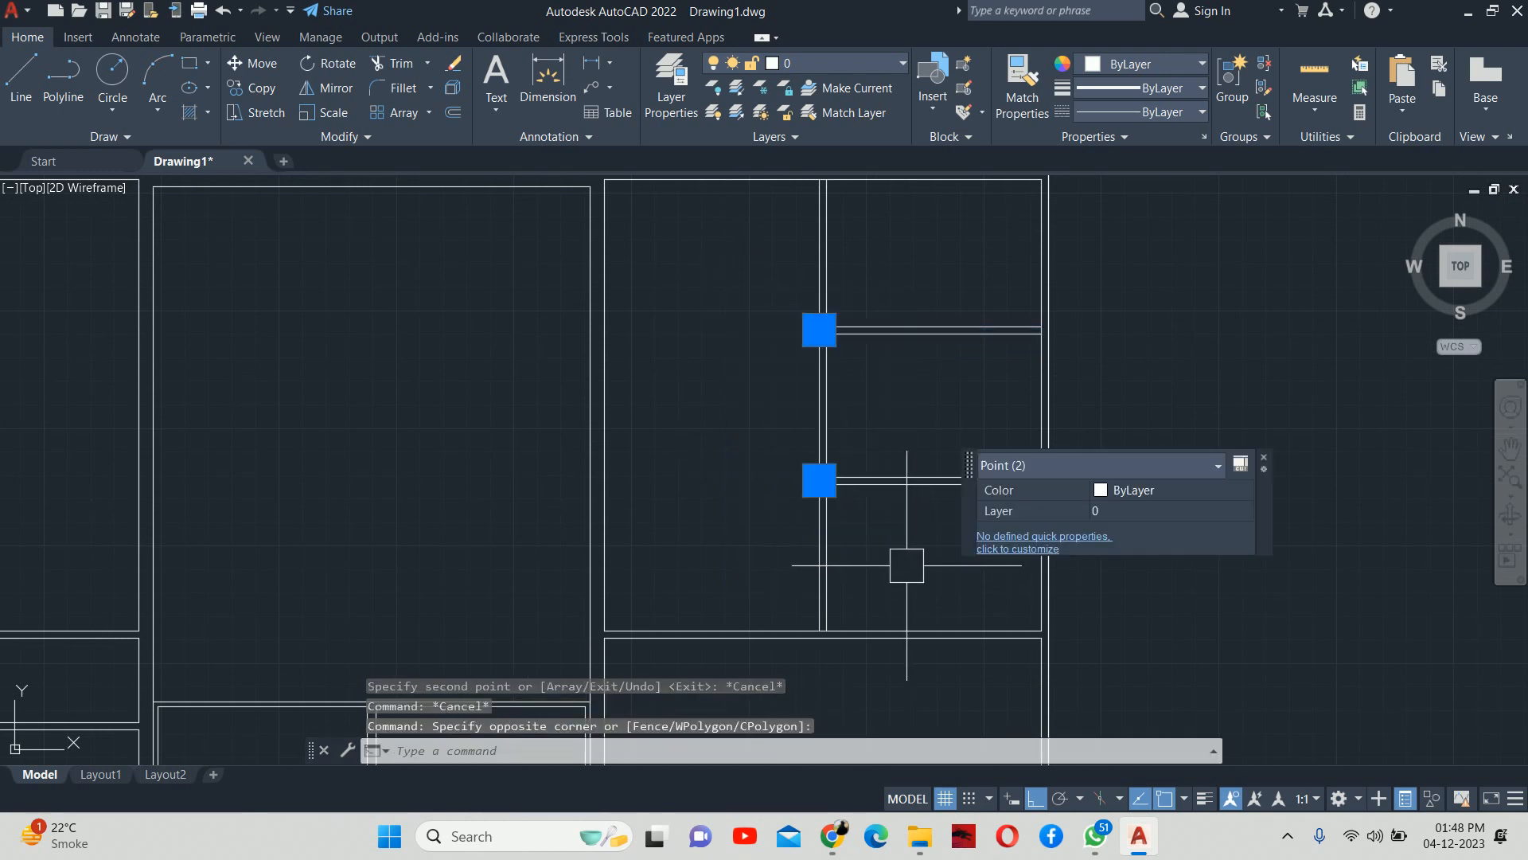
key(Escape)
Step: Trim the vertical face lines between one right-section shelf's two lines, where the shelf meets the divider and the cabinet side
text(tr)
key(Return)
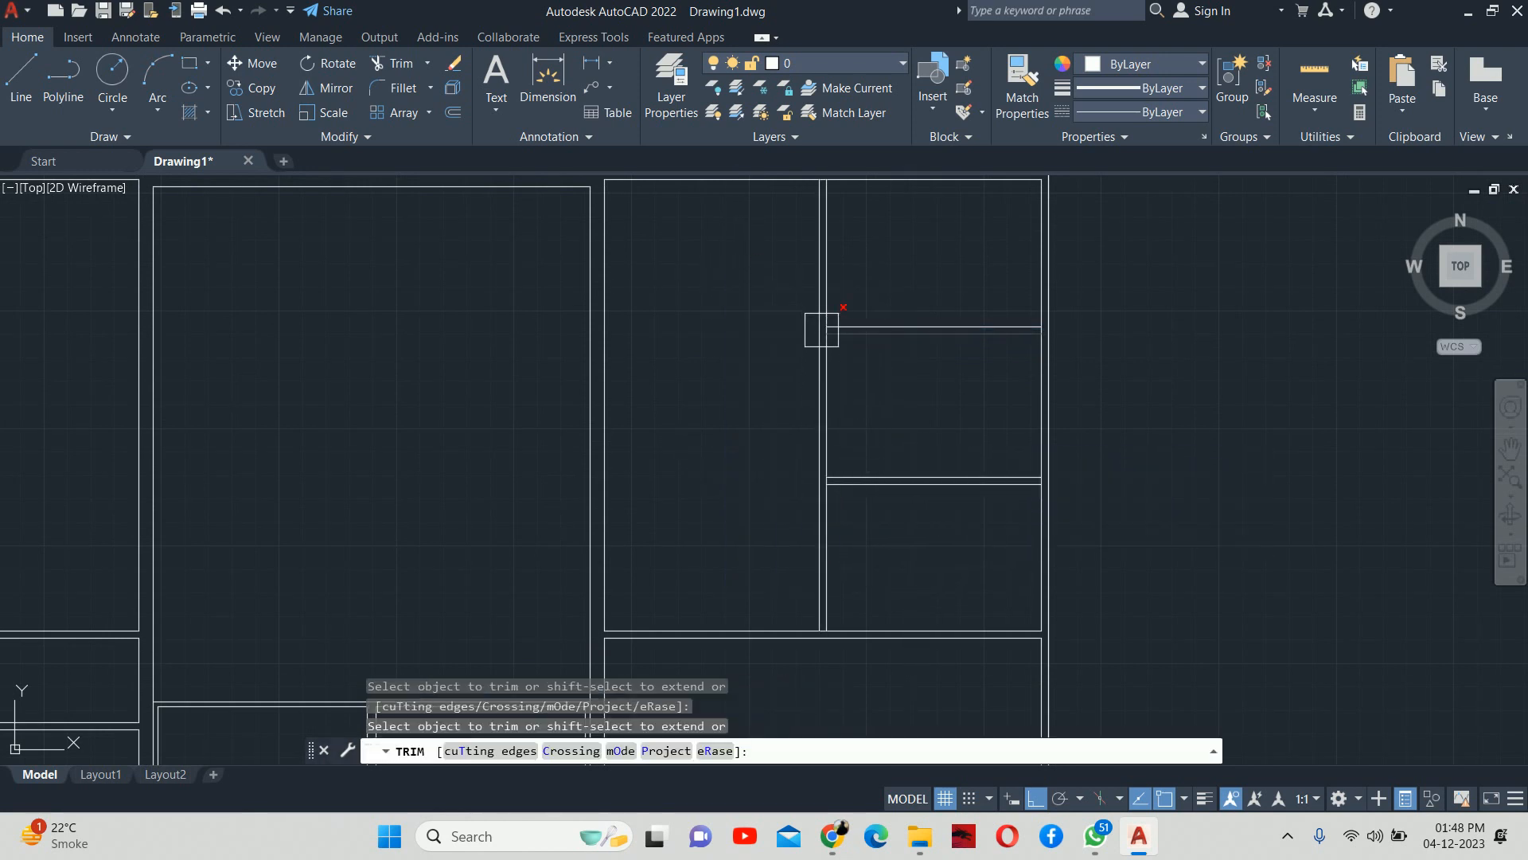
scroll(822, 329, up, 10)
scroll(836, 366, down, 4)
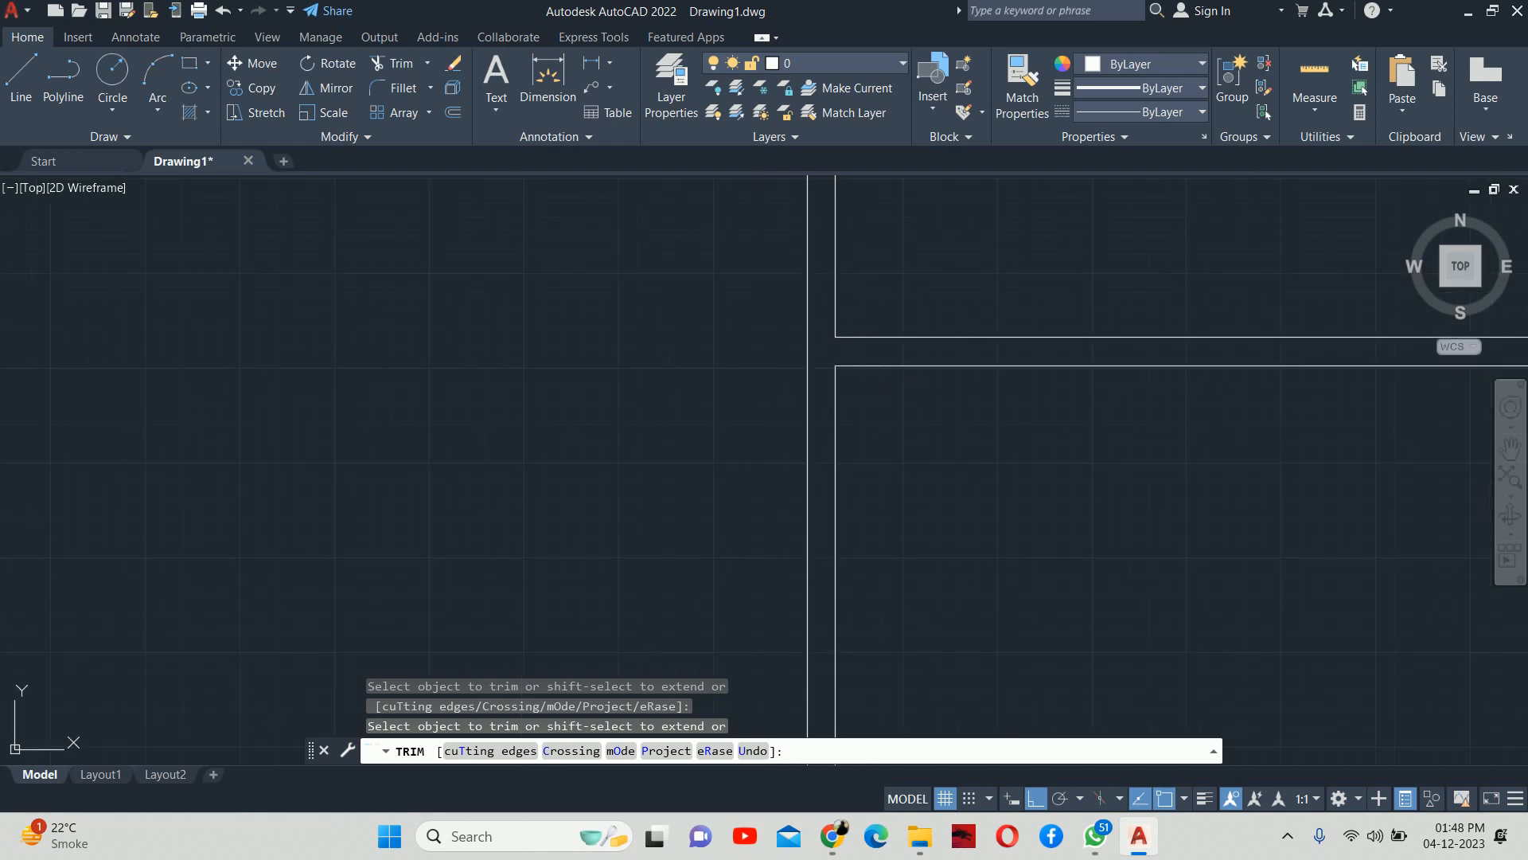
middle_drag(1393, 396, 546, 448)
scroll(673, 417, up, 4)
click(848, 395)
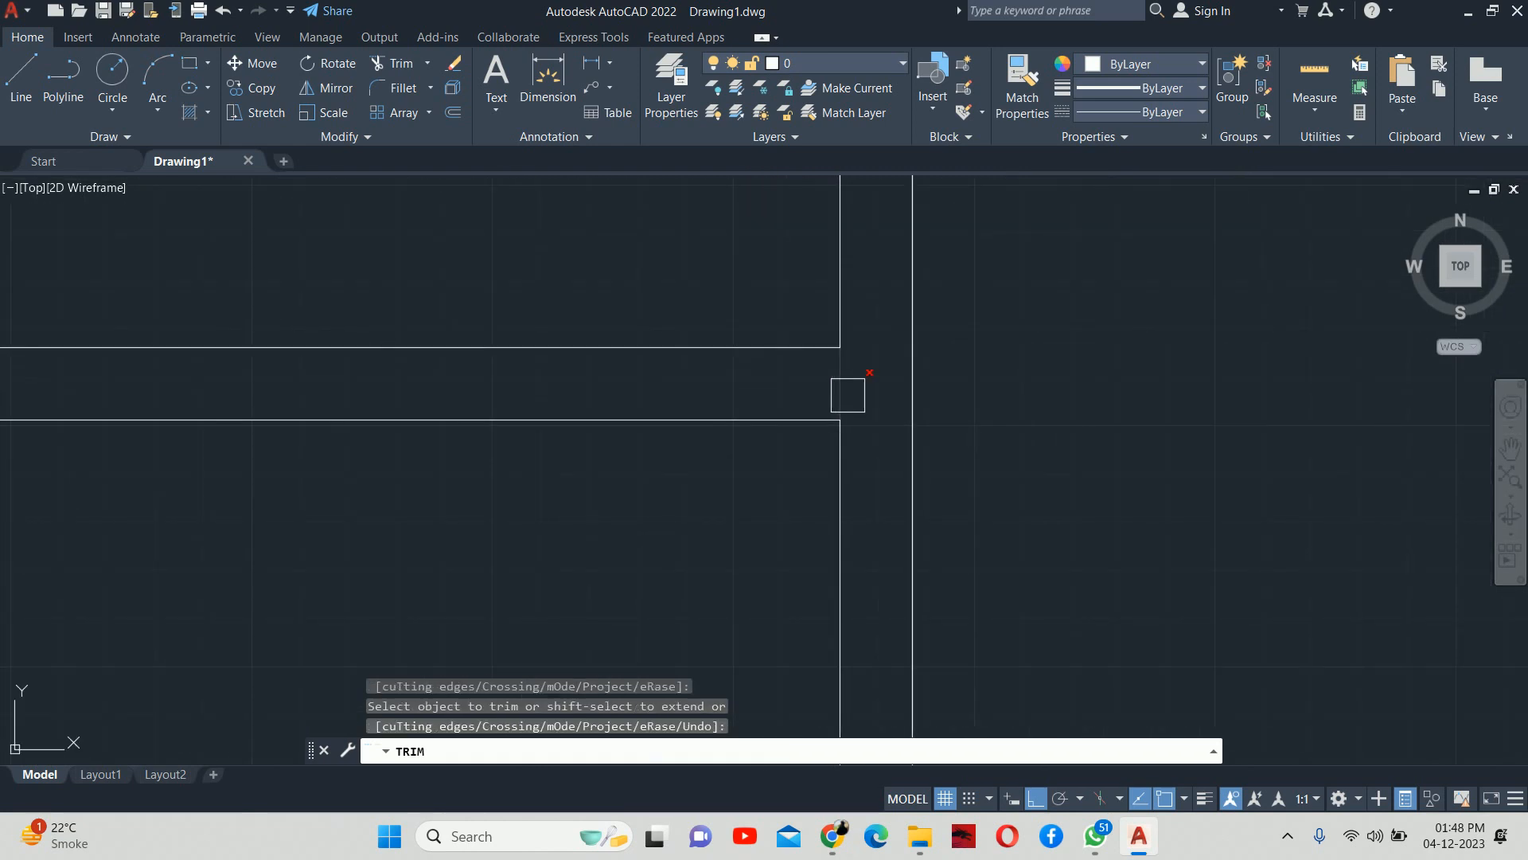
Step: Trim the vertical face lines crossing the other right-section shelf's ends at the cabinet side and the divider, and end trimming
scroll(832, 417, down, 6)
middle_drag(820, 619, 855, 713)
scroll(872, 447, up, 4)
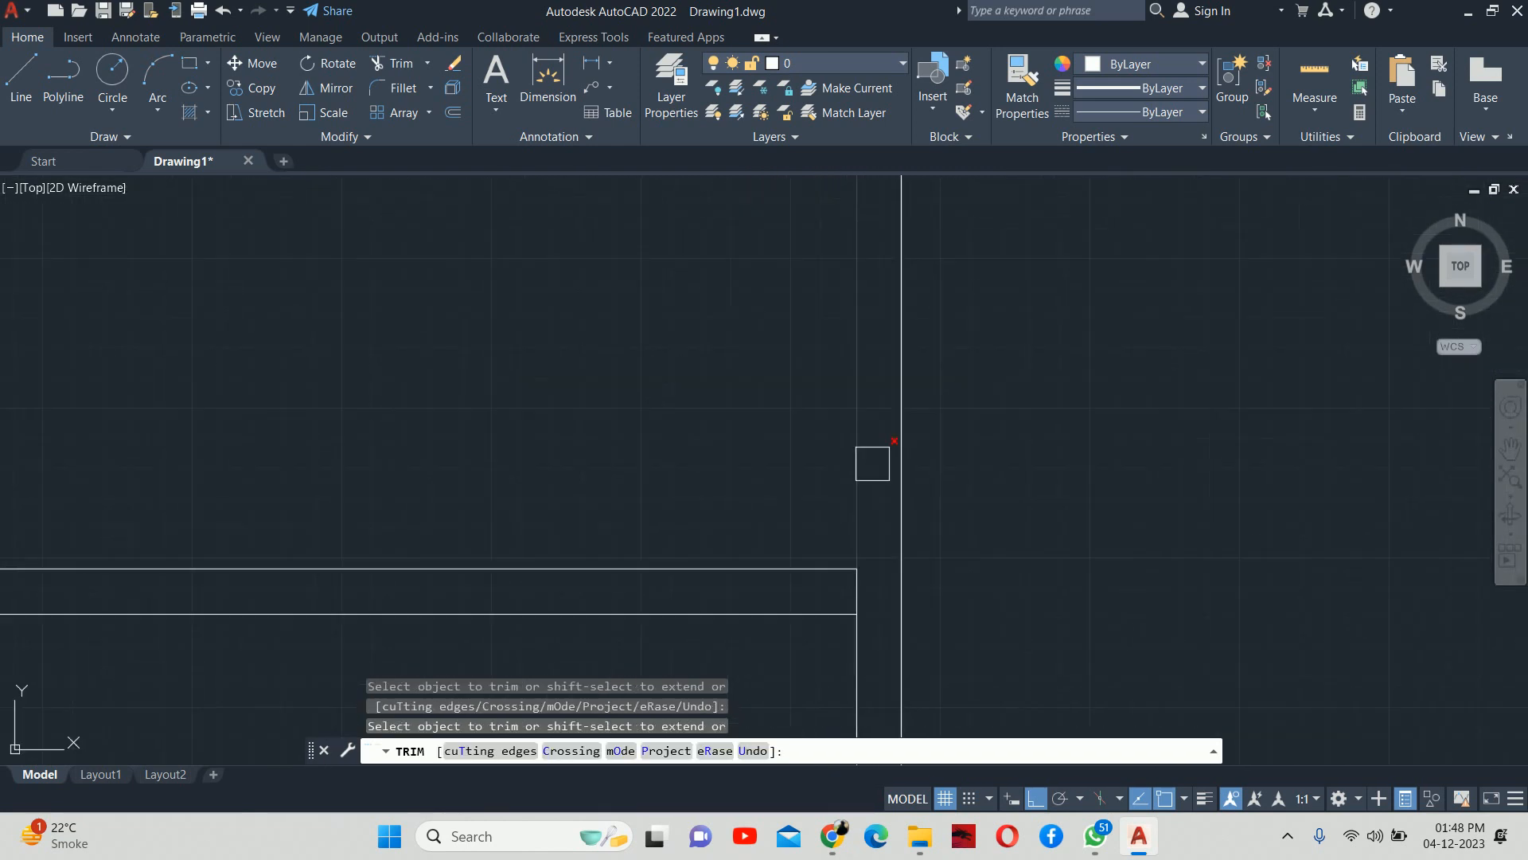
scroll(879, 506, up, 2)
scroll(737, 614, down, 2)
middle_drag(710, 546, 1519, 480)
scroll(1512, 481, down, 2)
scroll(956, 538, up, 4)
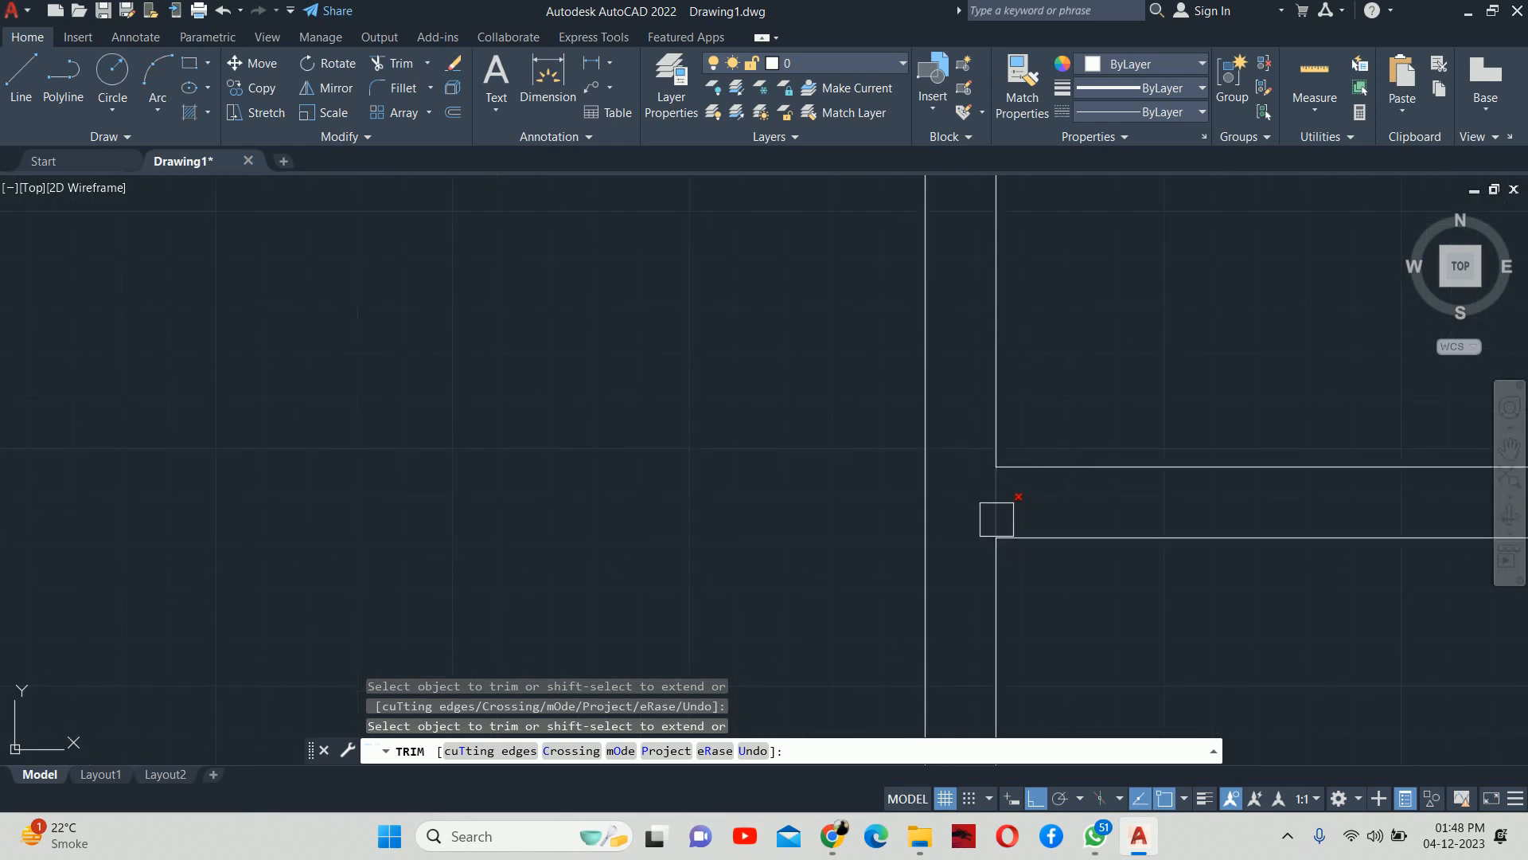
key(Escape)
key(Escape)
key(Escape)
scroll(900, 475, down, 5)
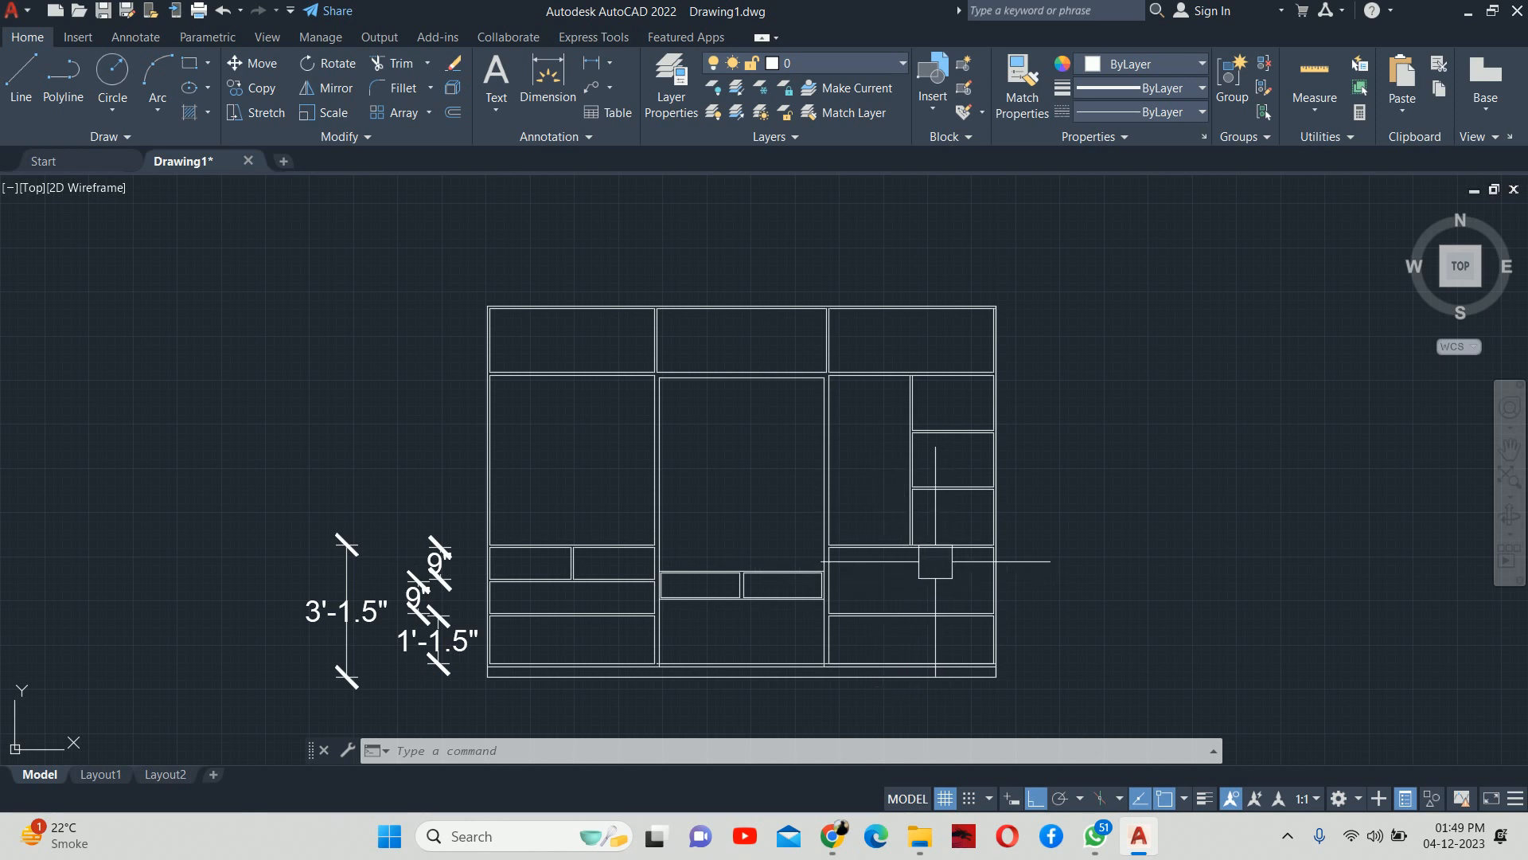
Step: Delete the extra horizontal line just above the plinth's top line at the bottom of the cabinet's middle section
key(Escape)
key(Escape)
key(Escape)
scroll(873, 614, up, 1)
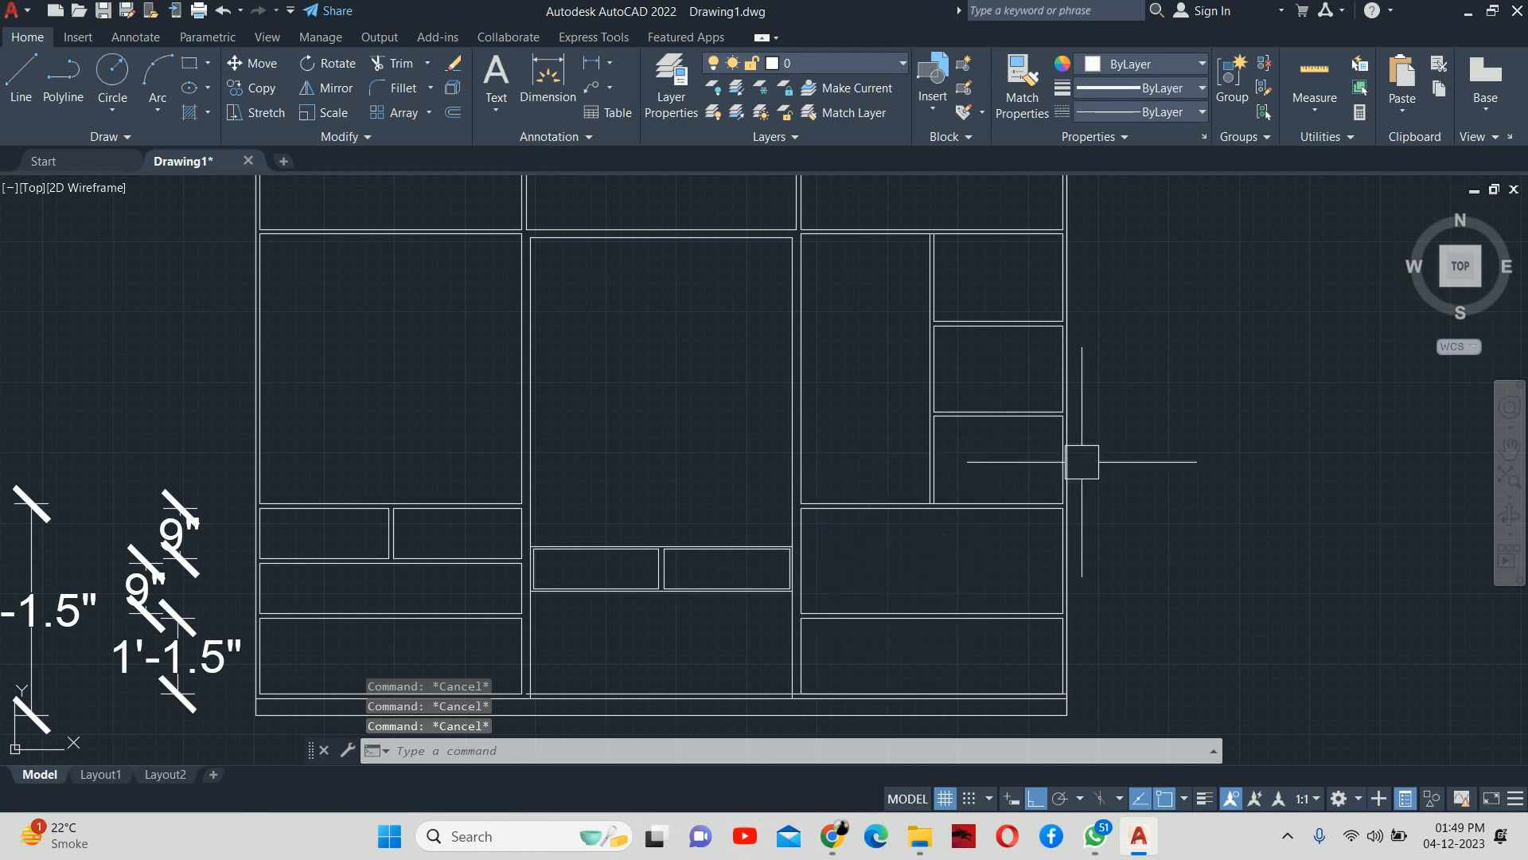
middle_drag(769, 689, 1026, 598)
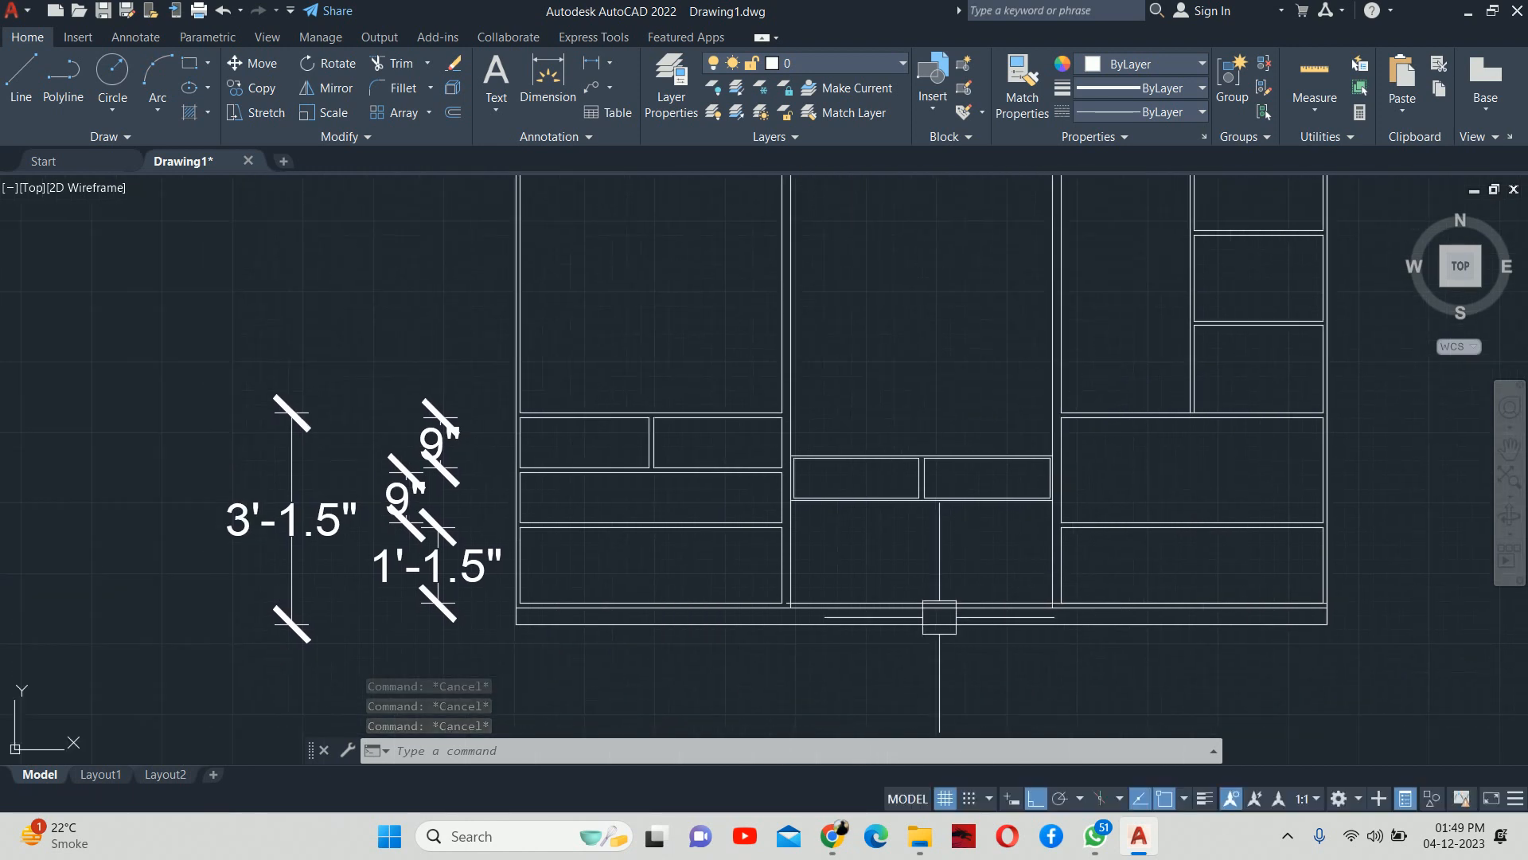
scroll(940, 618, up, 5)
click(975, 557)
key(Delete)
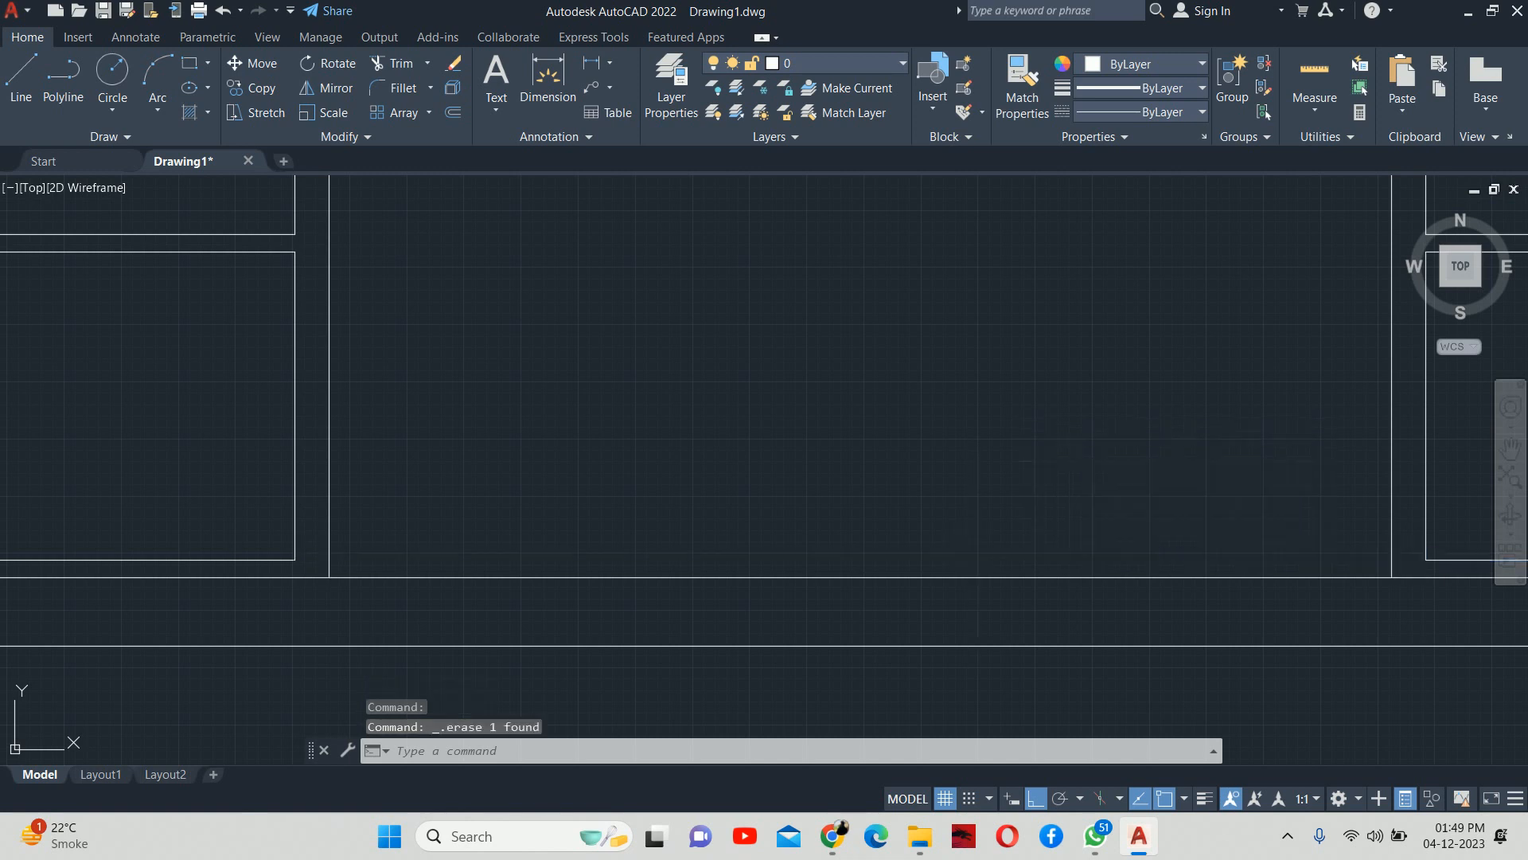
scroll(1098, 580, down, 5)
key(Escape)
key(Escape)
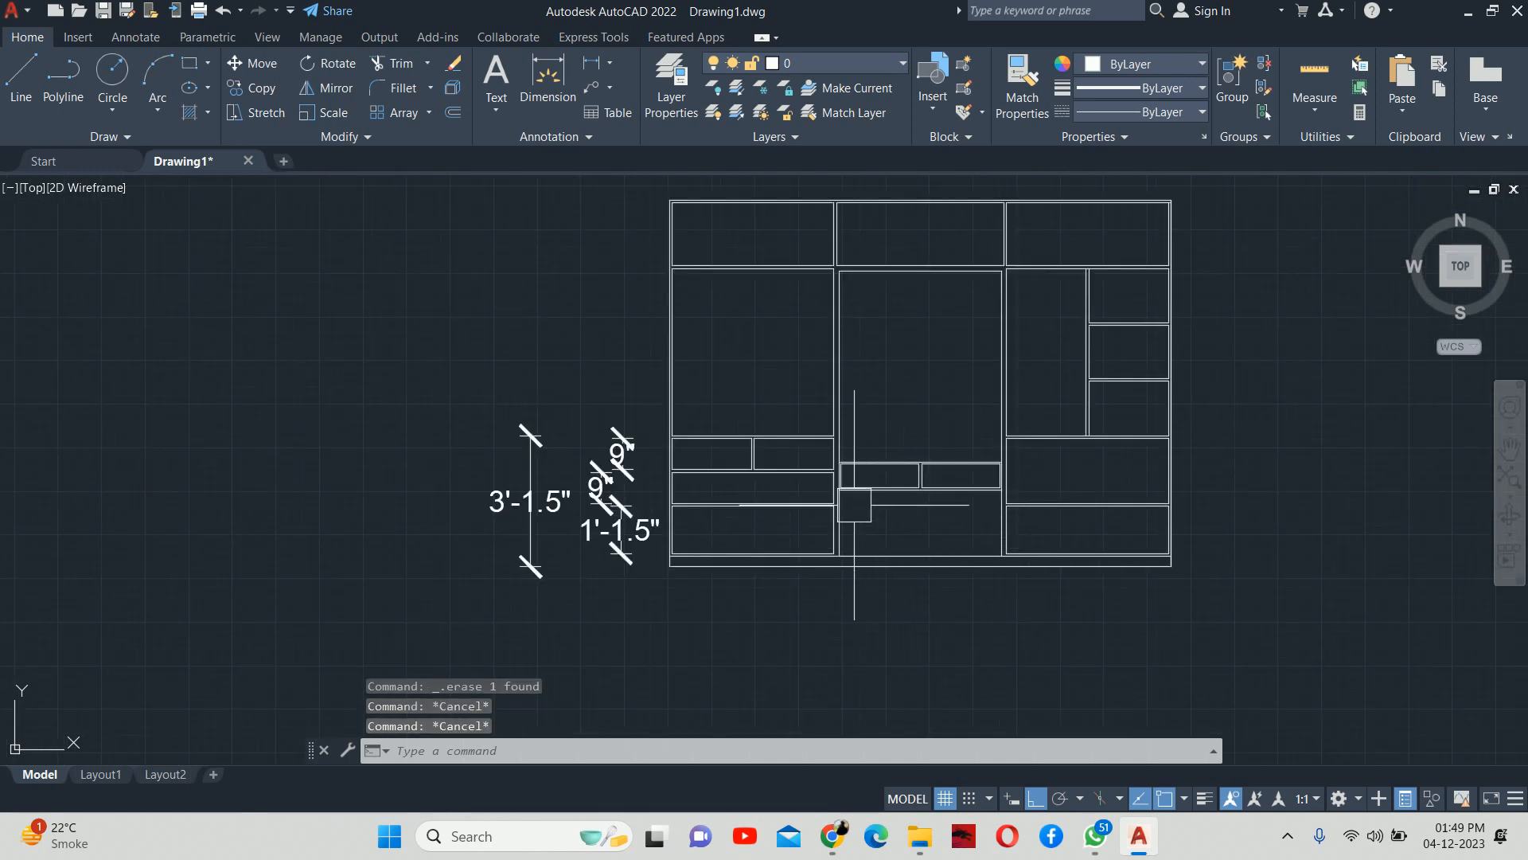
middle_drag(945, 550, 832, 593)
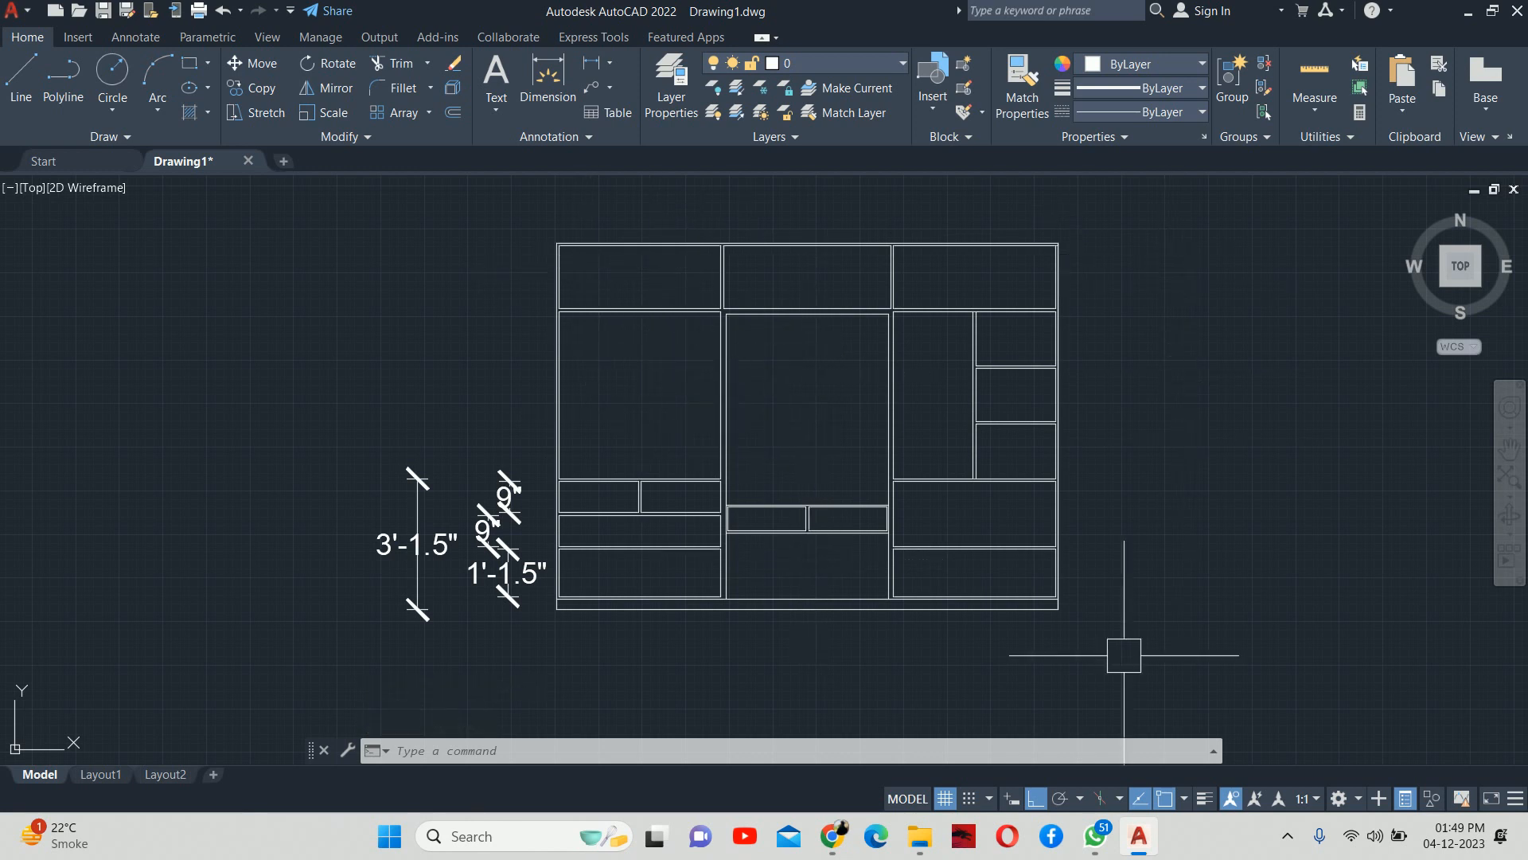
key(Escape)
key(Escape)
key(Escape)
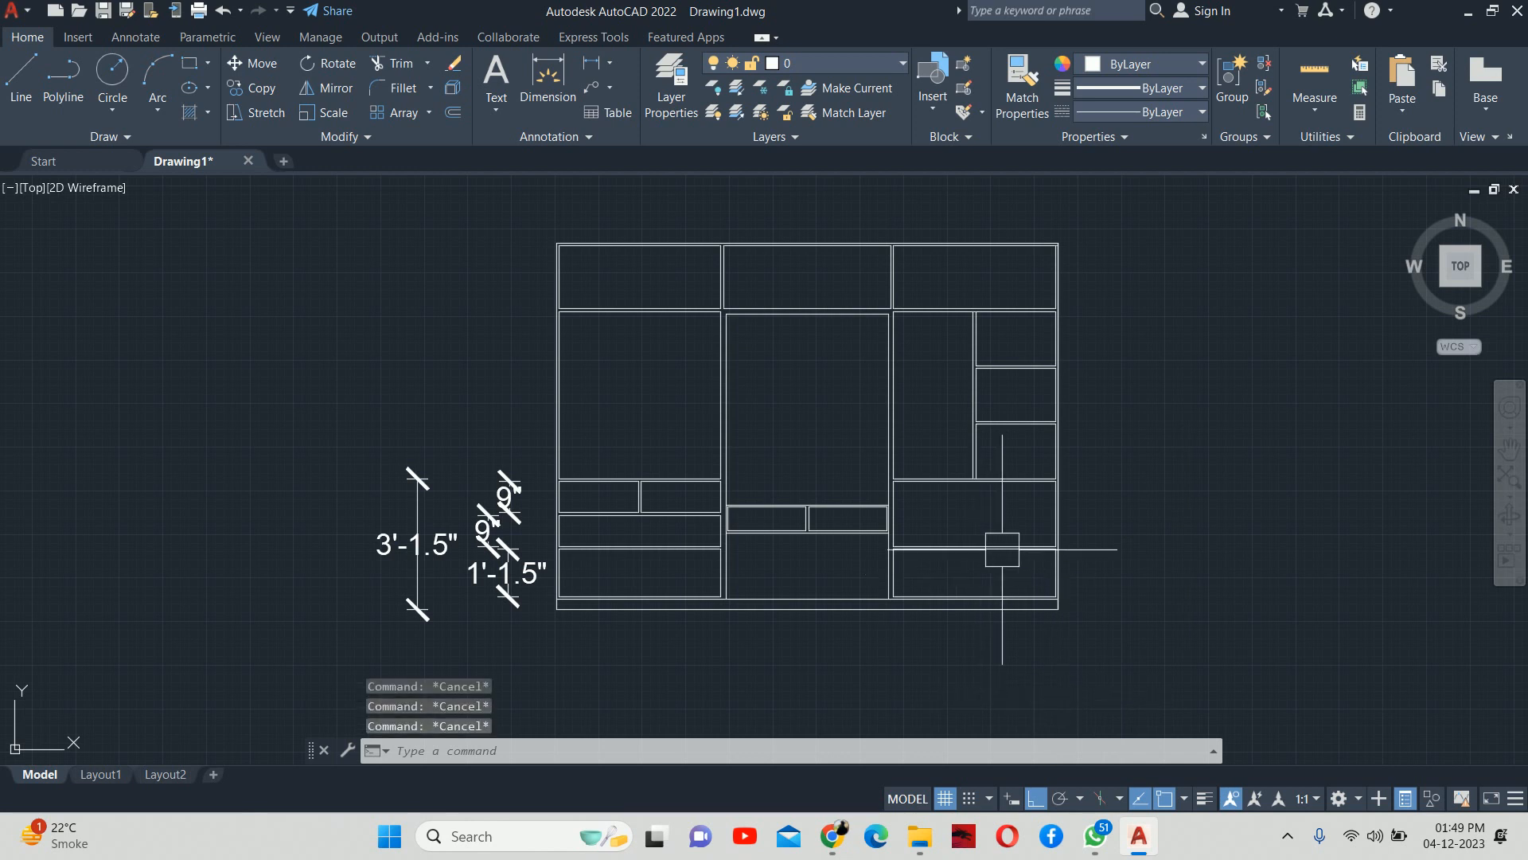